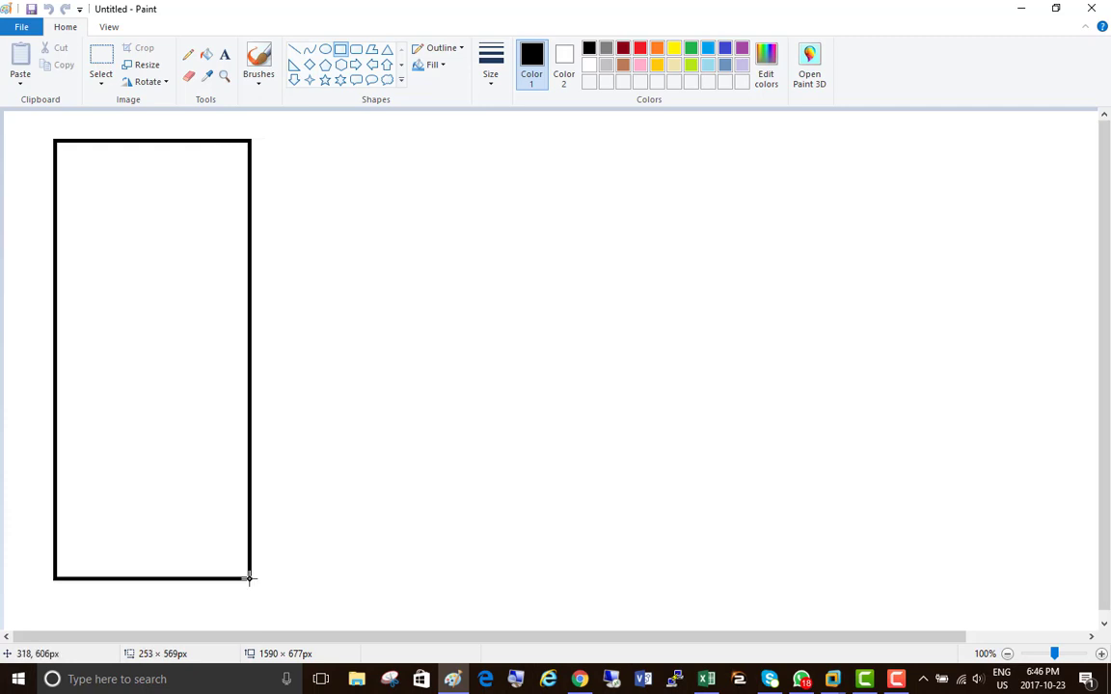
# Step: Draw a second tall rectangle right of the first and start a text label inside the left one
pyautogui.moveTo(292, 144); pyautogui.dragTo(484, 572)
pyautogui.click(224, 56)
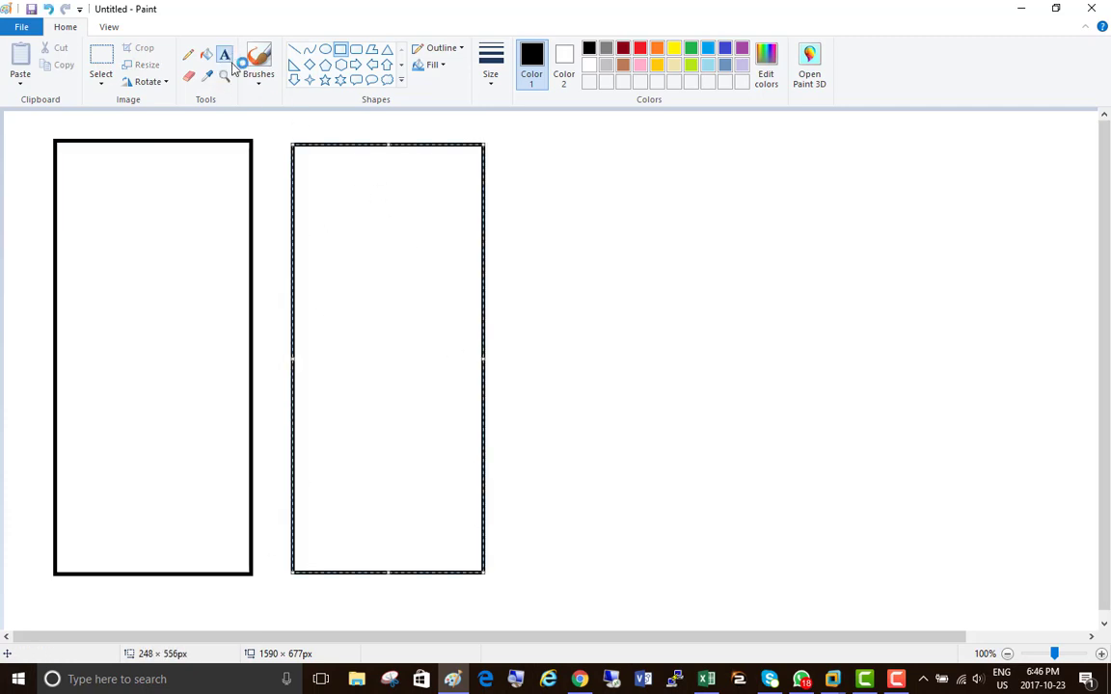
pyautogui.click(93, 152)
# Step: Type 'Server01' in the left rectangle and 'Server02' in the right one, fixing the typo
pyautogui.write('Server01')
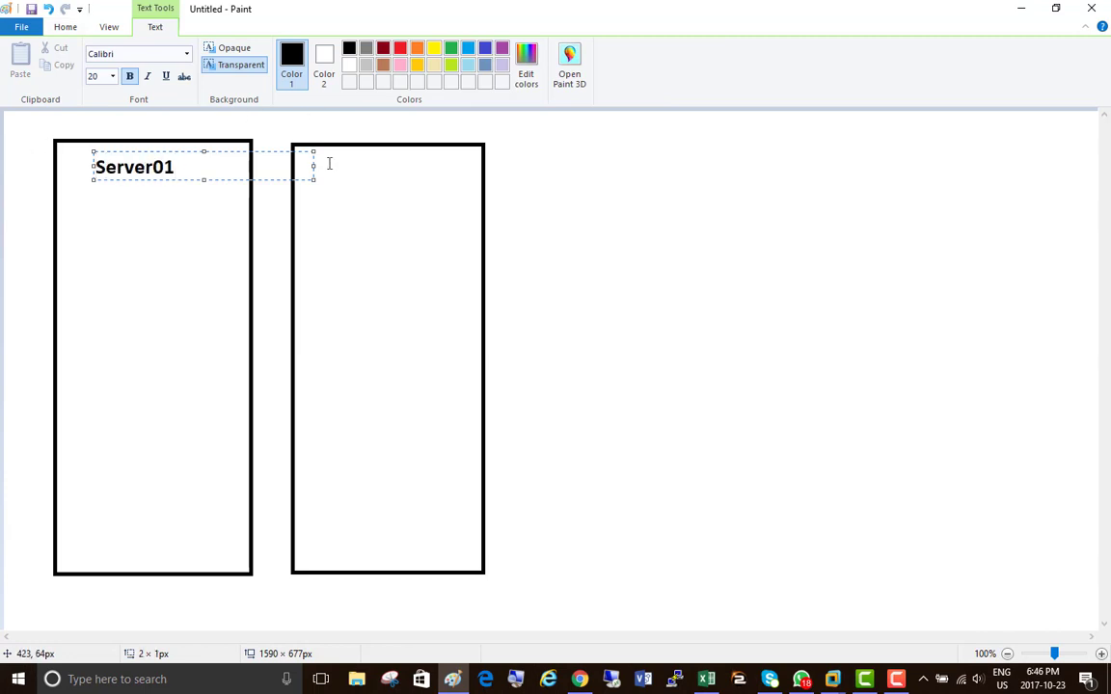
pyautogui.click(325, 164)
pyautogui.click(321, 150)
pyautogui.write('Serevr')
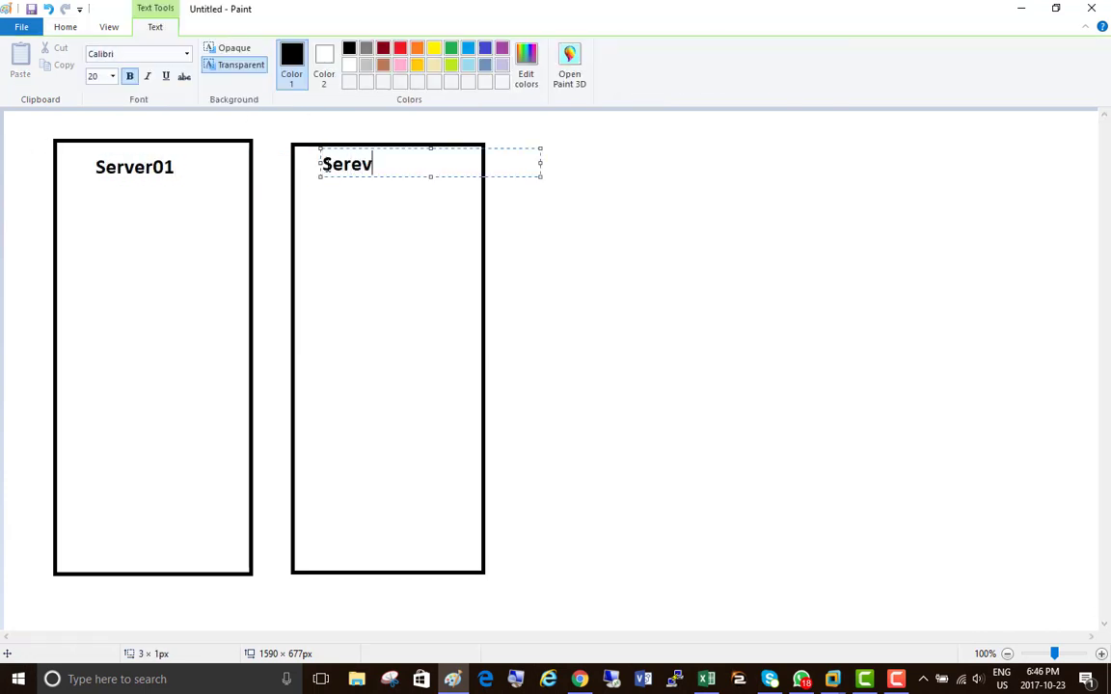
pyautogui.press('BackSpace')
pyautogui.press('BackSpace')
pyautogui.press('BackSpace')
pyautogui.write('ver02')
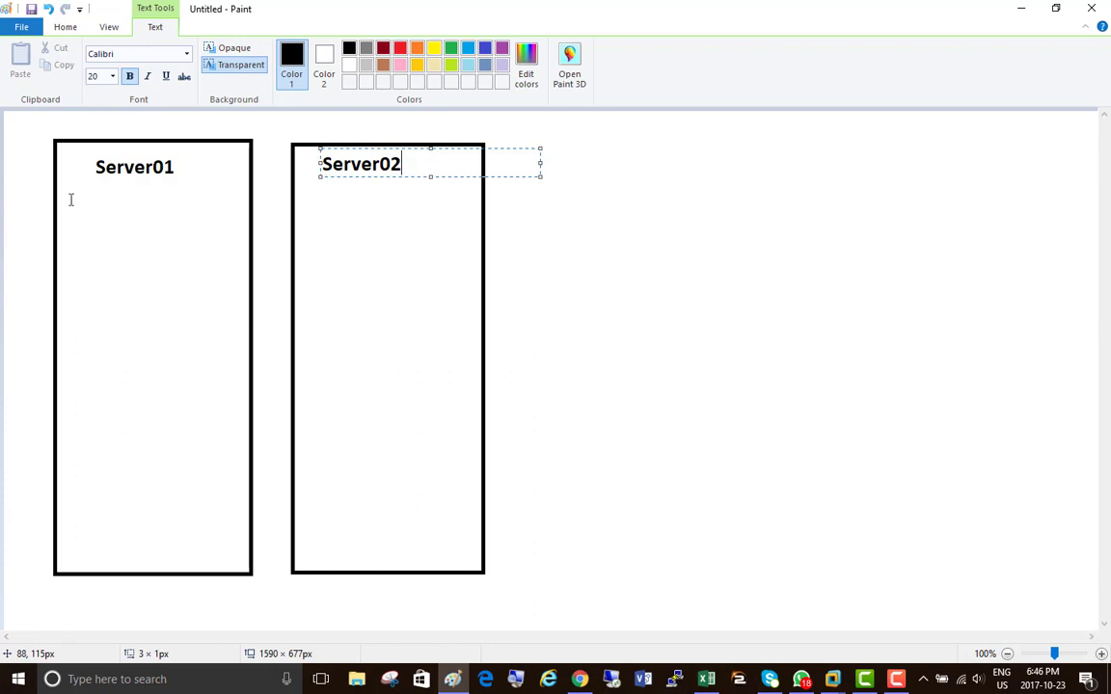
pyautogui.click(69, 200)
pyautogui.click(70, 190)
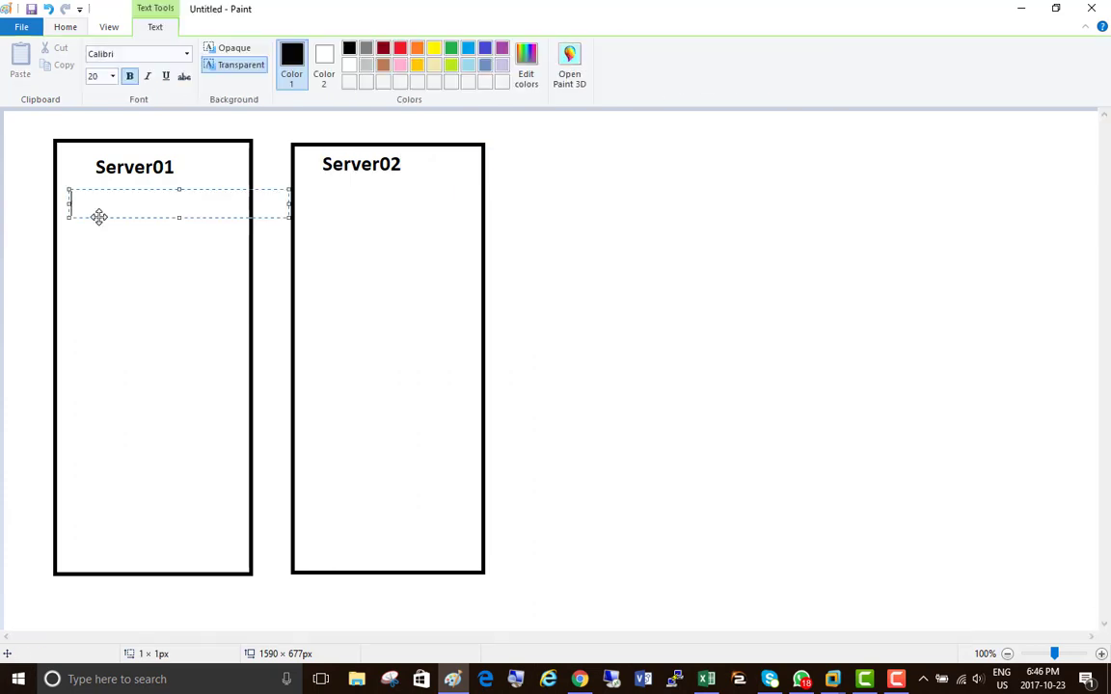
pyautogui.click(583, 156)
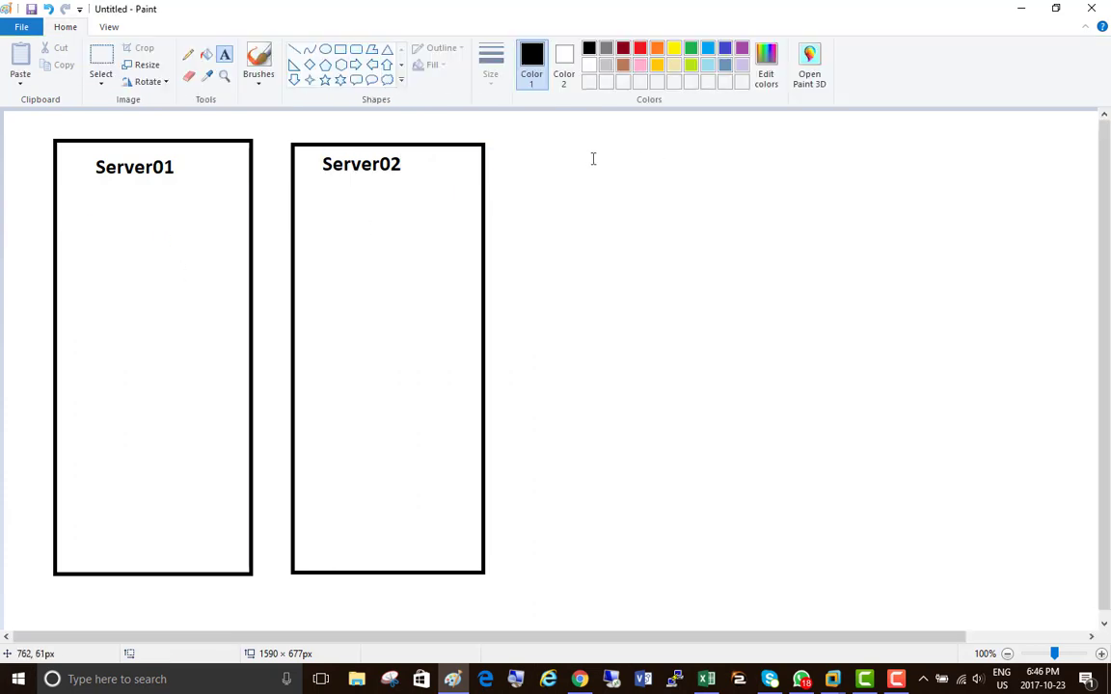
# Step: Write 'ActiveDirectory AAA' right of the servers, widening the text box for longer lines
pyautogui.click(585, 123)
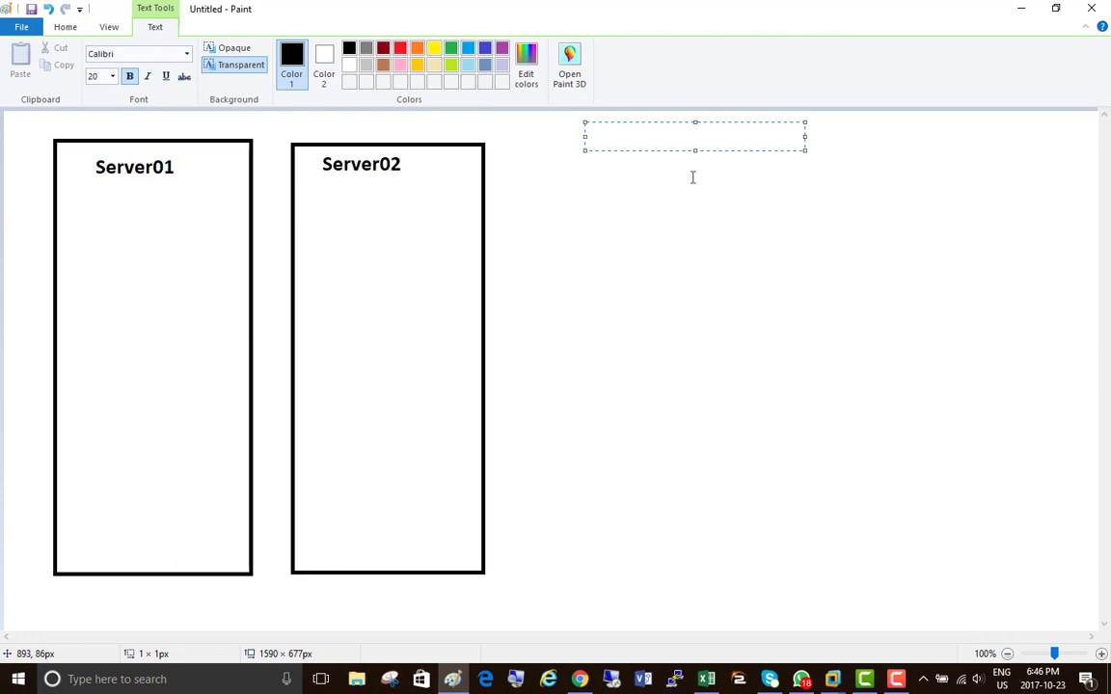
pyautogui.write('AAA')
pyautogui.press('Left')
pyautogui.press('Left')
pyautogui.press('Left')
pyautogui.write('A')
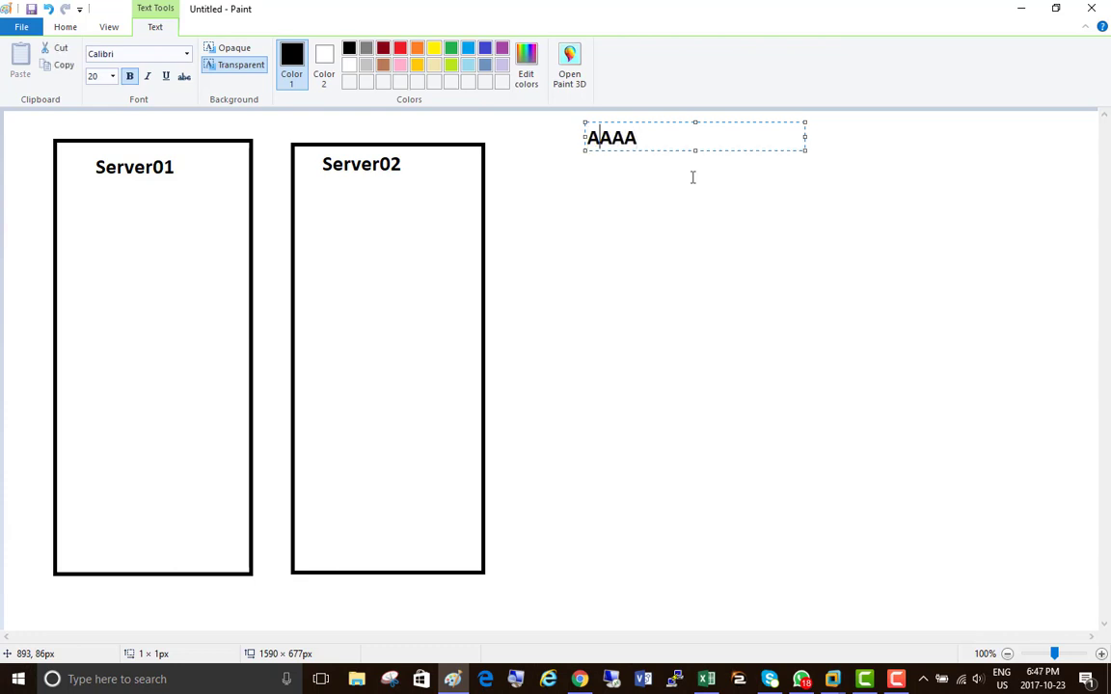
pyautogui.write('ctivre')
pyautogui.press('BackSpace')
pyautogui.press('BackSpace')
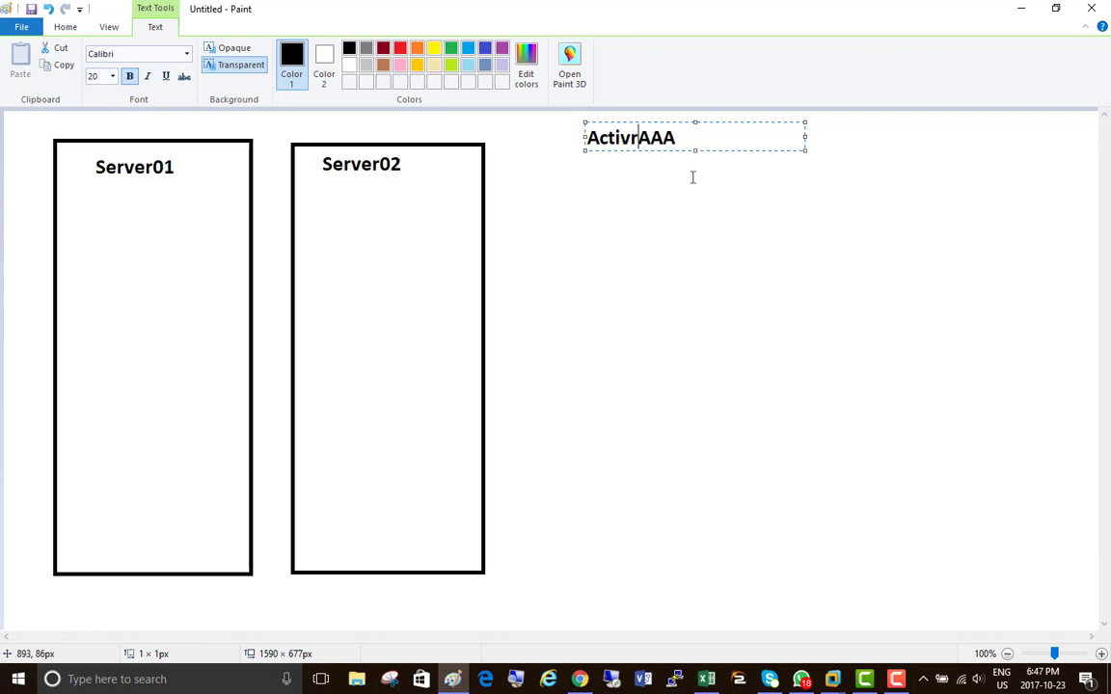
pyautogui.write('eDirecto')
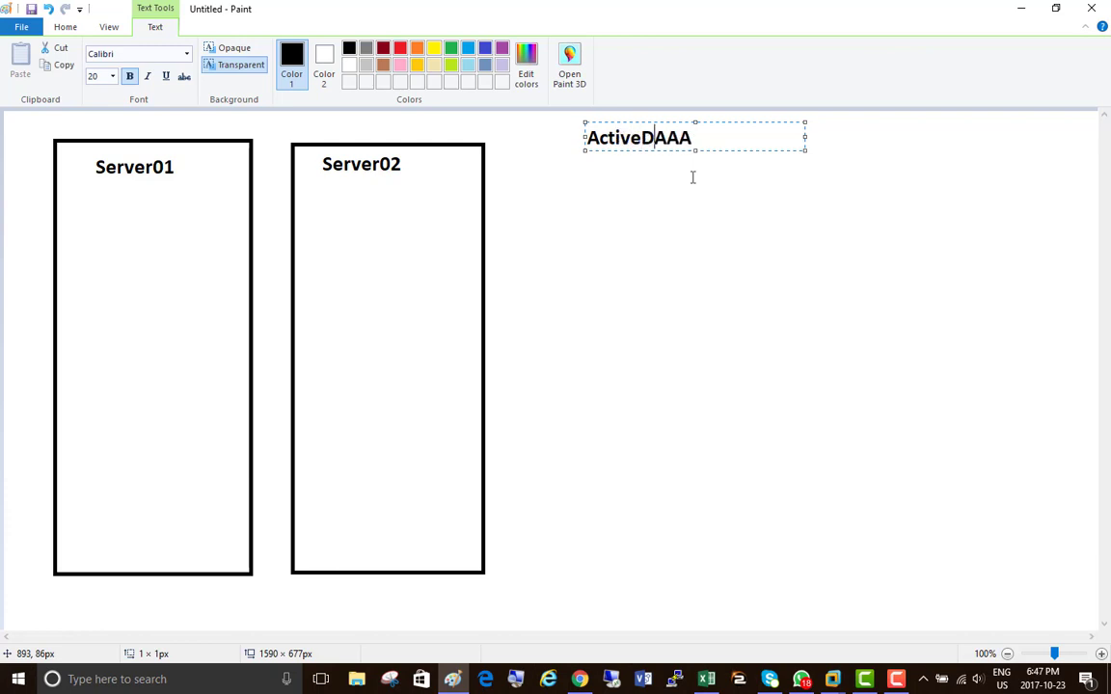
pyautogui.write('ry')
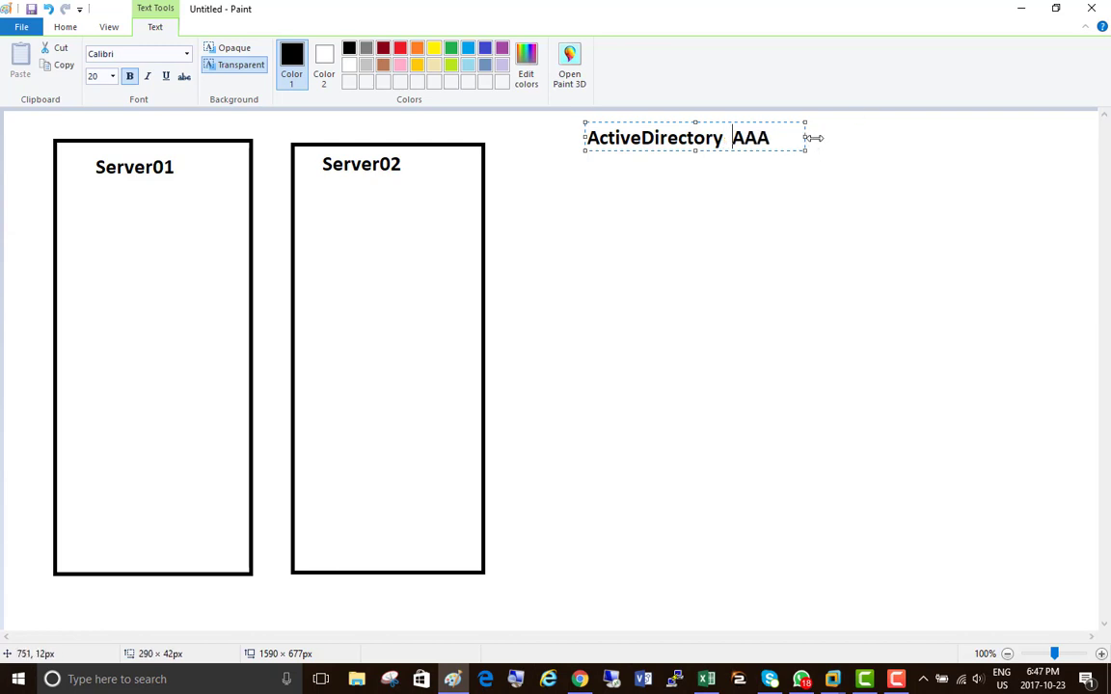
pyautogui.moveTo(811, 138); pyautogui.dragTo(1051, 136)
pyautogui.press('End')
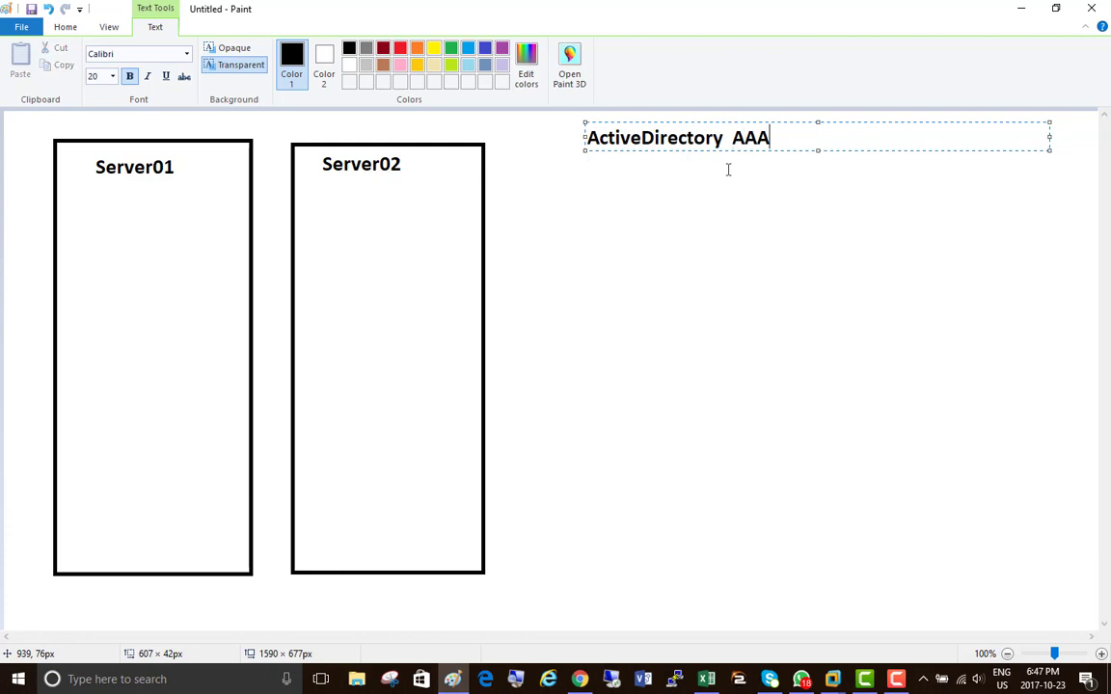
pyautogui.press('Return')
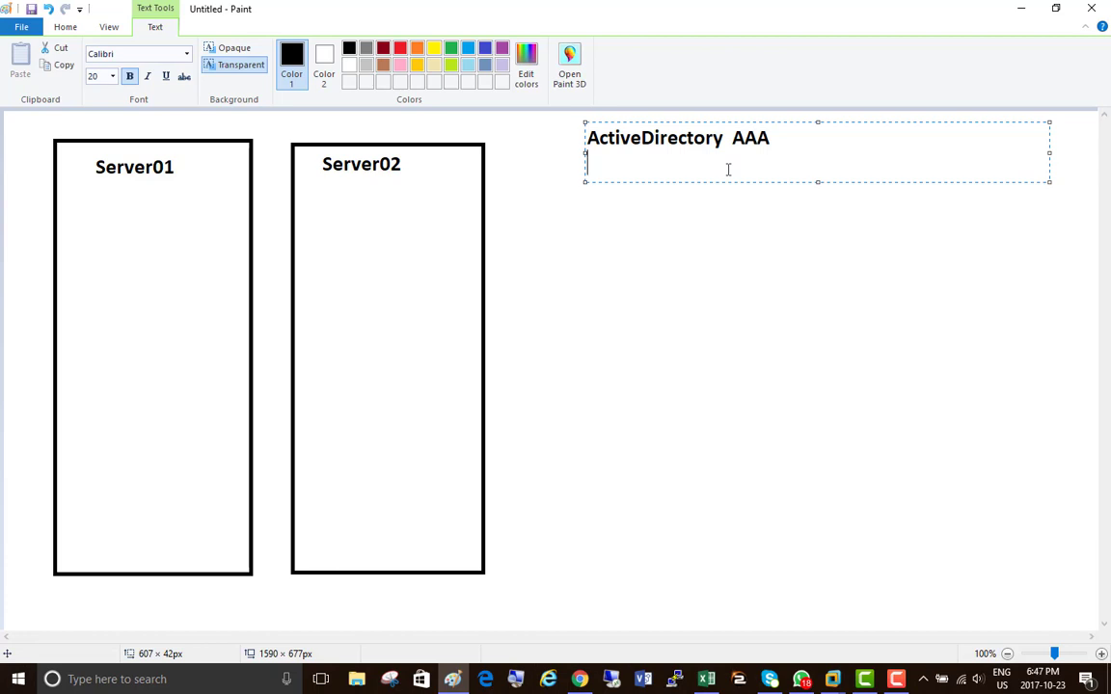
# Step: Add the note lines 'DNS Name Resolution' and 'DHCP Ip Management'
pyautogui.write('DNS                 Name ')
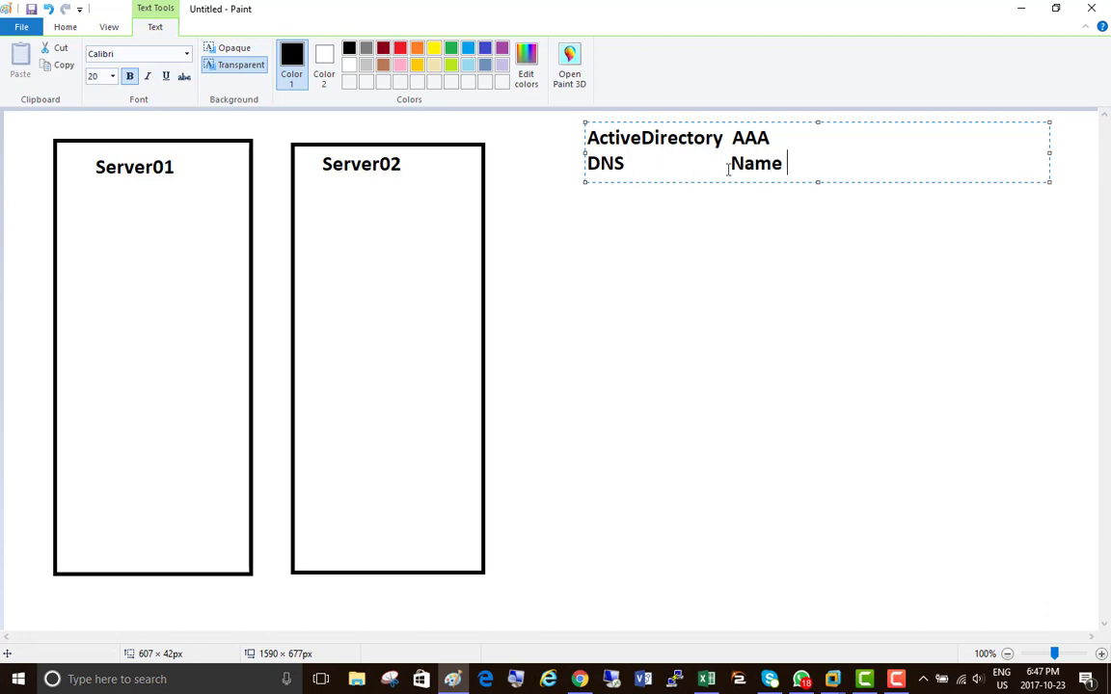
pyautogui.write('Resolution')
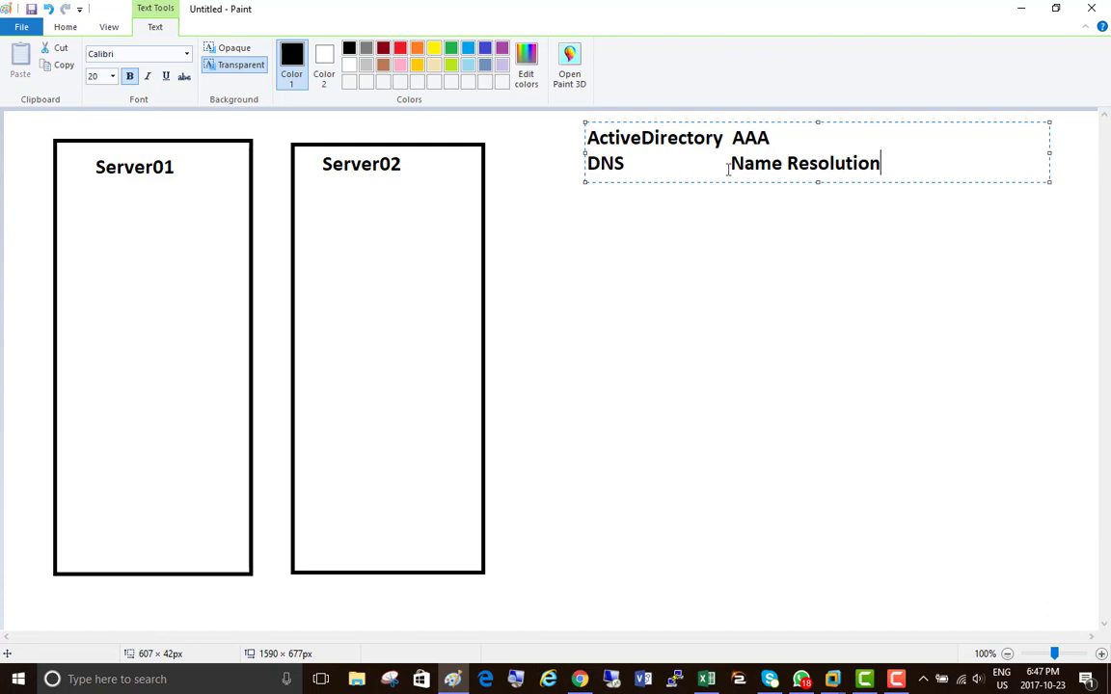
pyautogui.press('Return')
pyautogui.write('DHCP')
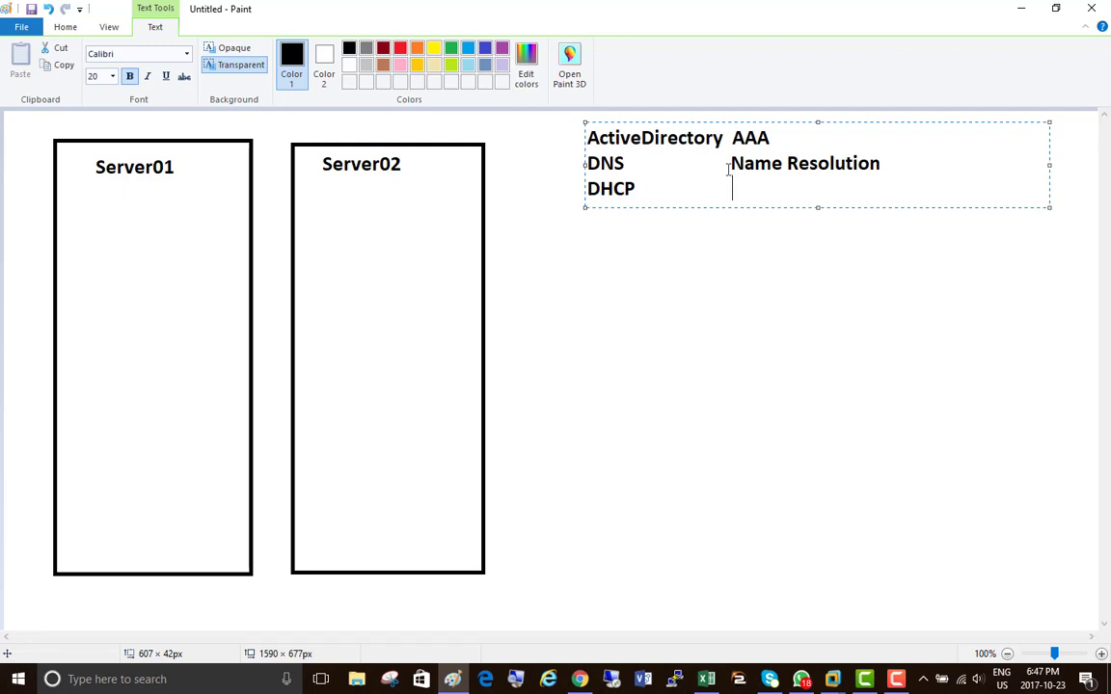
pyautogui.write('               Ip Management')
pyautogui.press('Return')
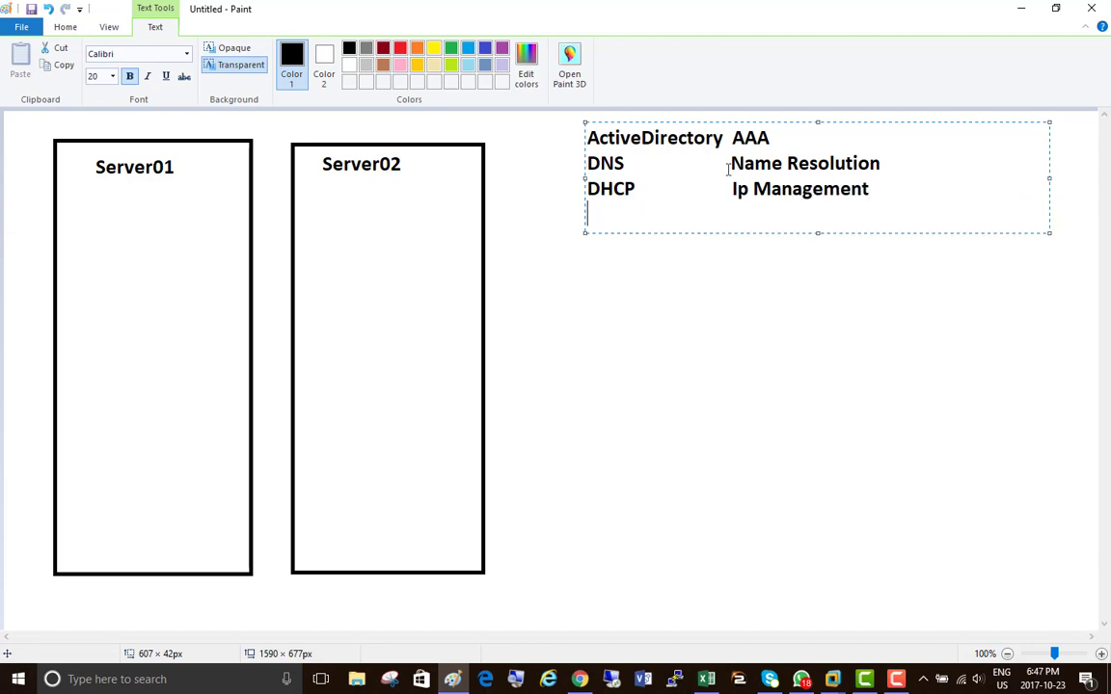
# Step: Extend 'AAA' to 'AAA/GC' on the ActiveDirectory line and begin a fourth line
pyautogui.press('Up')
pyautogui.press('Up')
pyautogui.press('Up')
pyautogui.press('End')
pyautogui.write('/GC')
pyautogui.press('Down')
pyautogui.press('Down')
pyautogui.press('Down')
pyautogui.press('End')
pyautogui.press('Return')
# Step: Add the line 'Copy Domain Admin account into NetAdmin' to the notes
pyautogui.write('Ren')
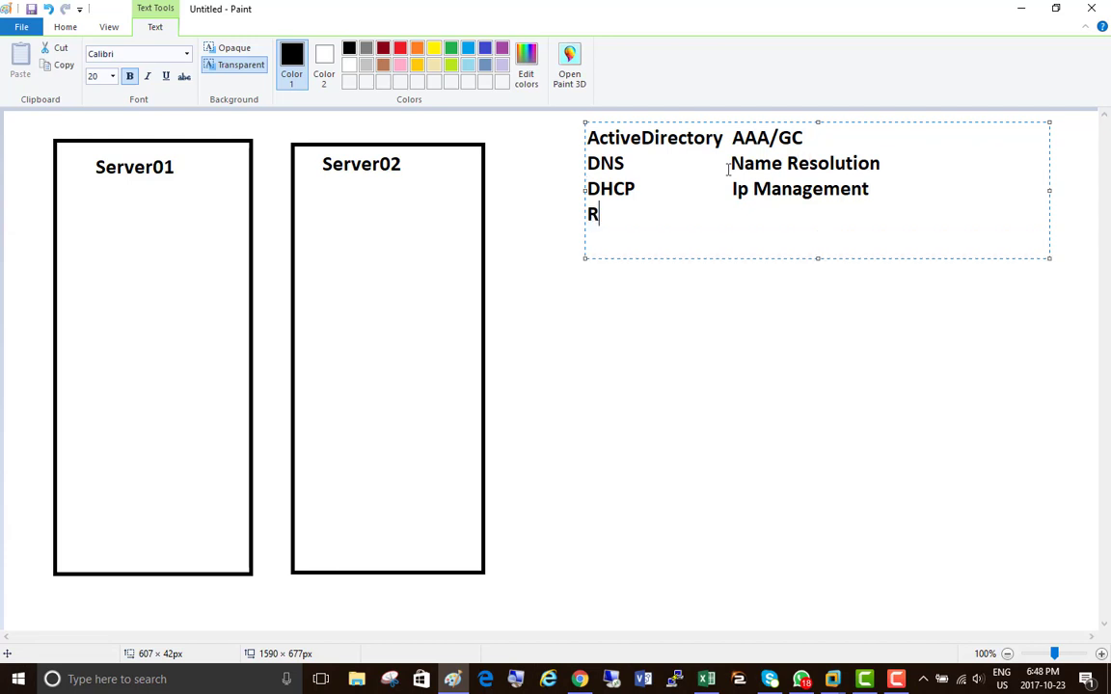
pyautogui.press('BackSpace')
pyautogui.press('BackSpace')
pyautogui.press('BackSpace')
pyautogui.write('Copy Domain')
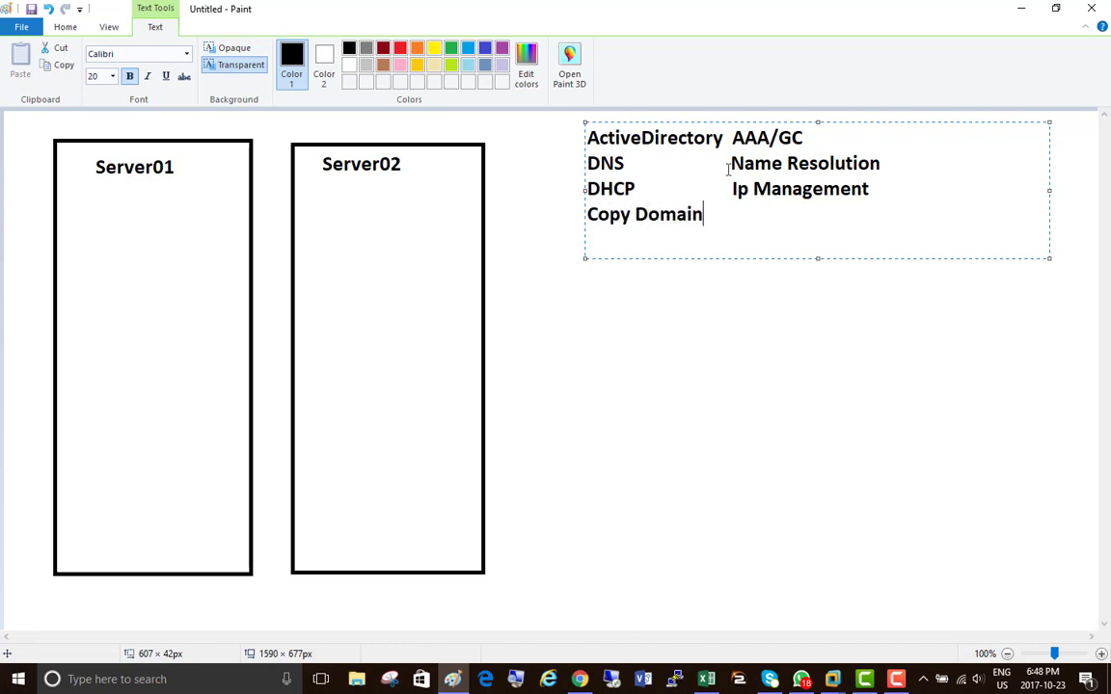
pyautogui.write(' Admin ac')
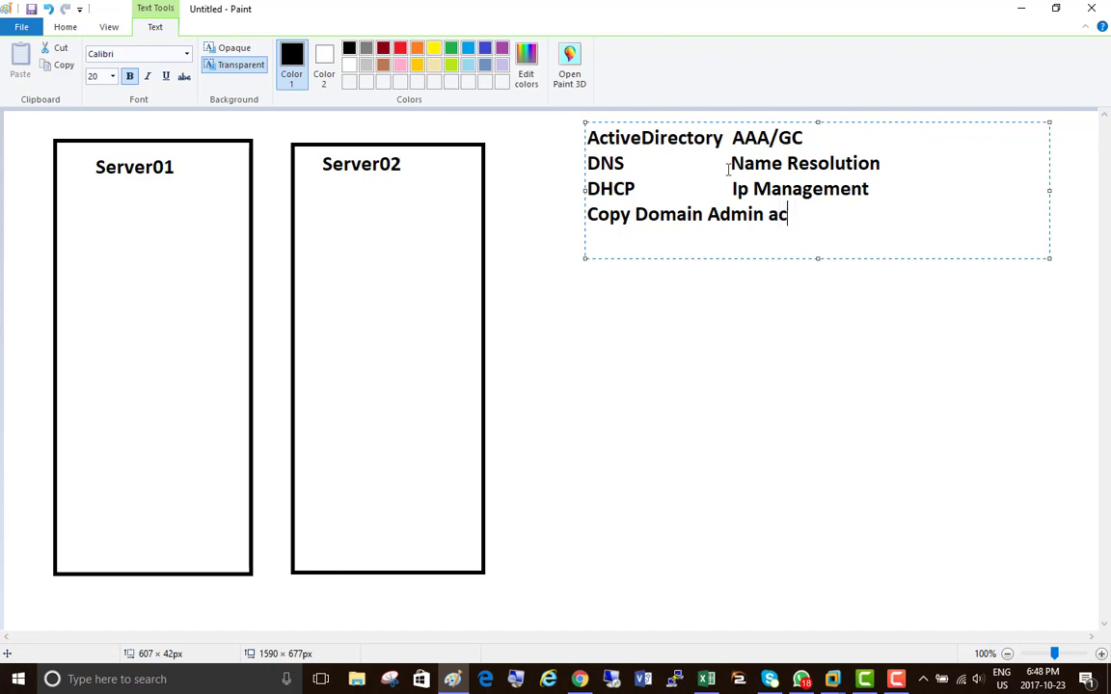
pyautogui.write('count into NetAdmin')
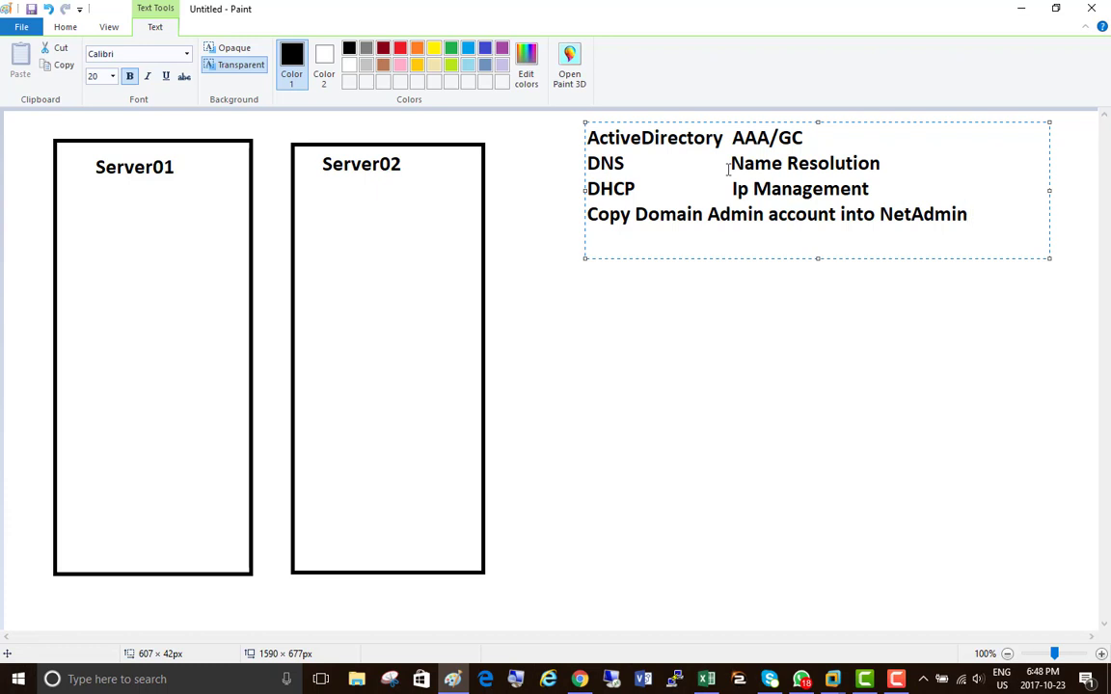
pyautogui.press('Return')
# Step: Add the line '390 Users Powershell' below it
pyautogui.write('390 Powershell')
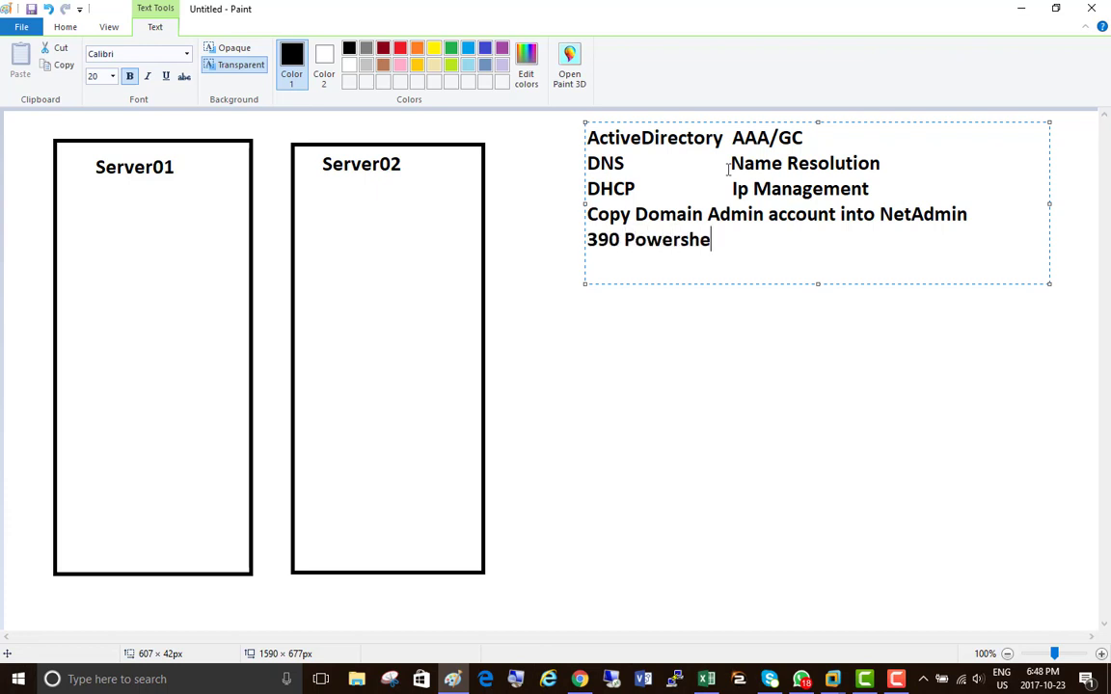
pyautogui.press('Return')
pyautogui.press('Up')
pyautogui.press('Right')
pyautogui.press('Right')
pyautogui.press('Right')
pyautogui.press('Right')
pyautogui.write('Users')
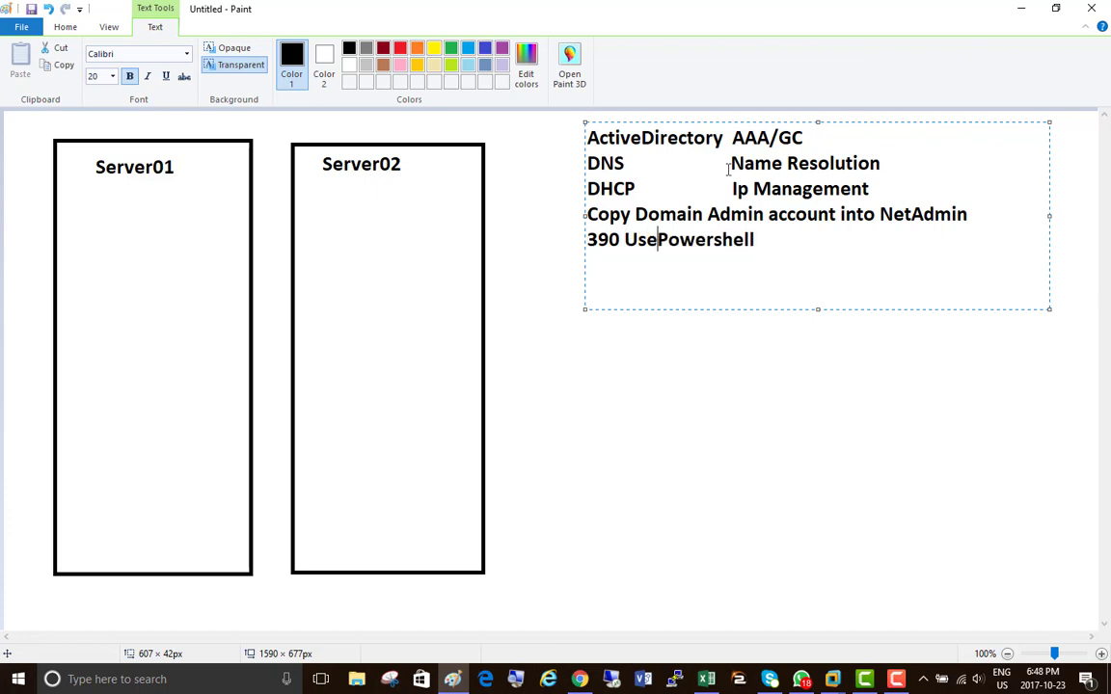
pyautogui.press('Down')
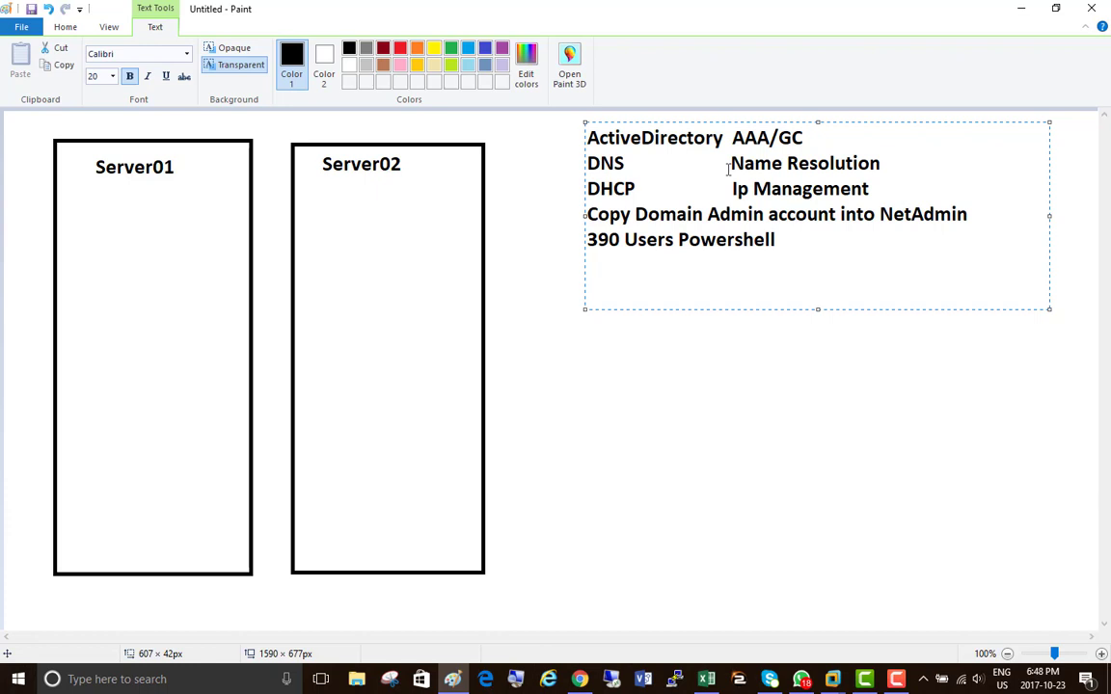
# Step: Add 'Join the 2nd Server to domain' and 'Replica Dc Replication - ADSS - ADUC' lines
pyautogui.write('Join the 2nd Server to domain')
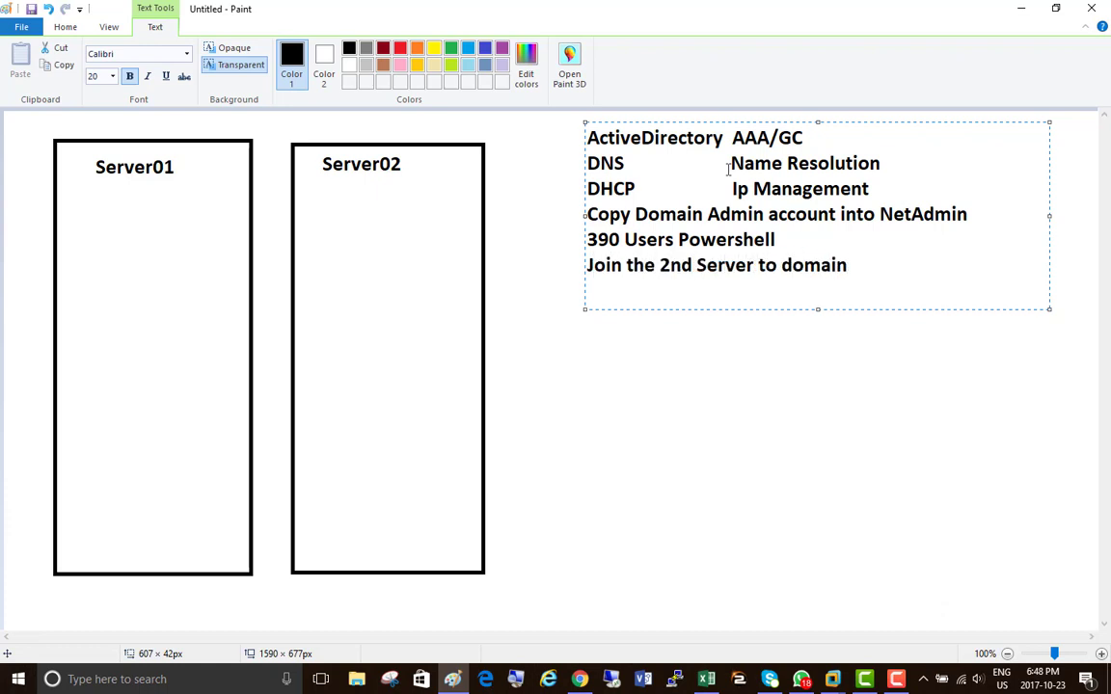
pyautogui.press('Return')
pyautogui.write('Replica Dc')
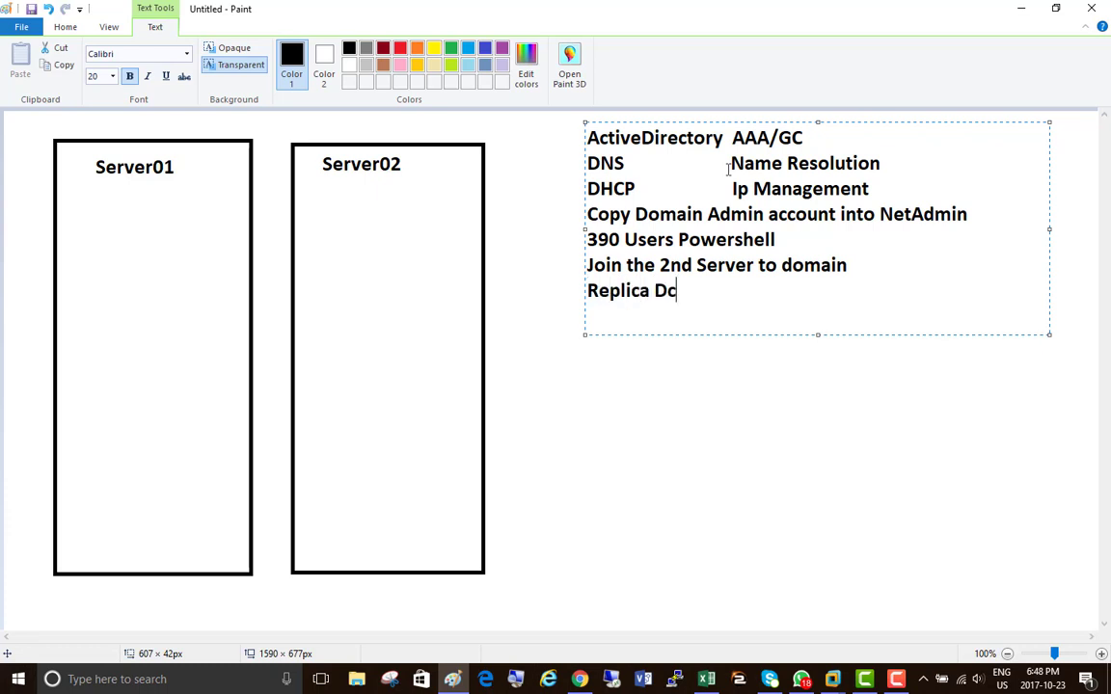
pyautogui.write('   Replication')
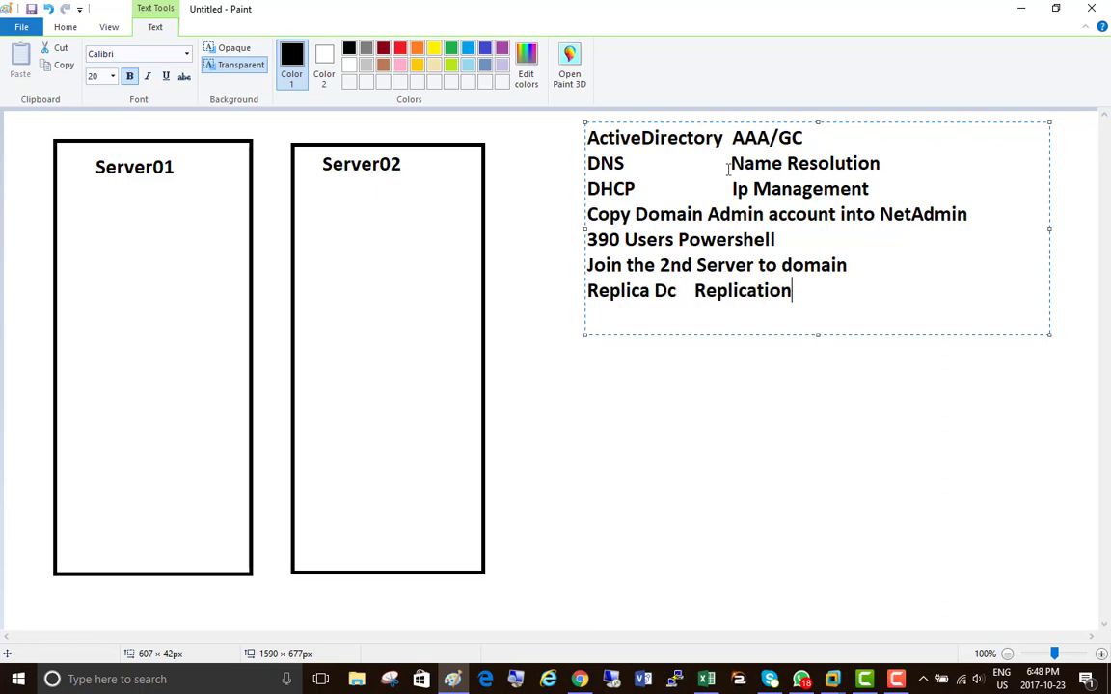
pyautogui.press('Return')
pyautogui.write('- ADSS')
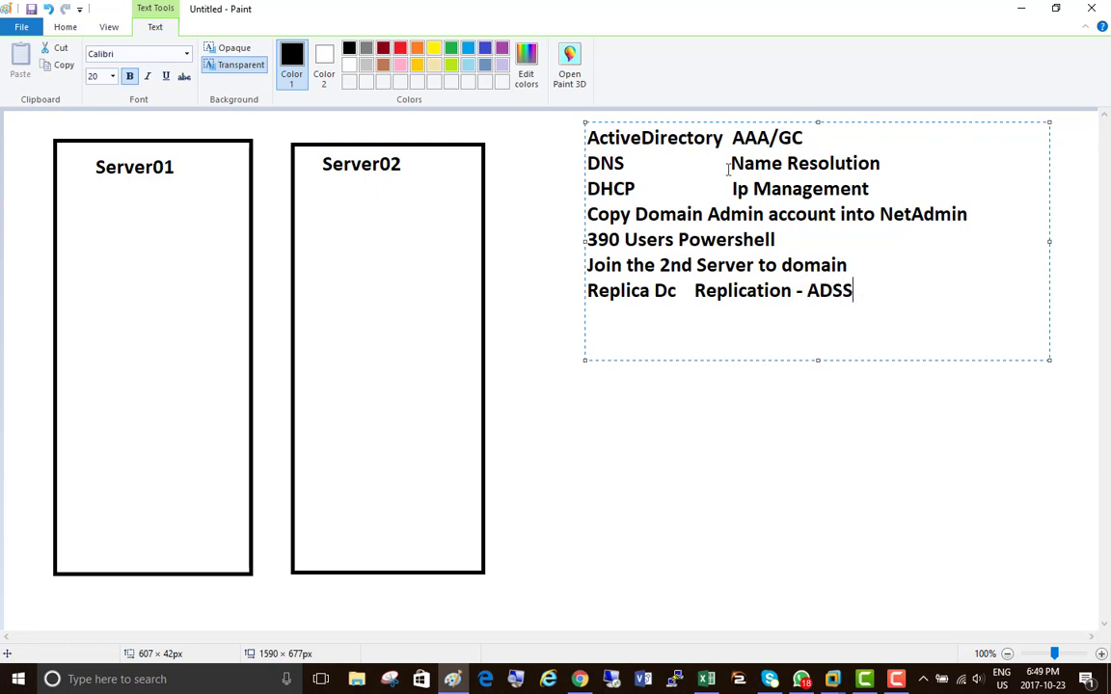
pyautogui.write(' -')
pyautogui.write('ADUC')
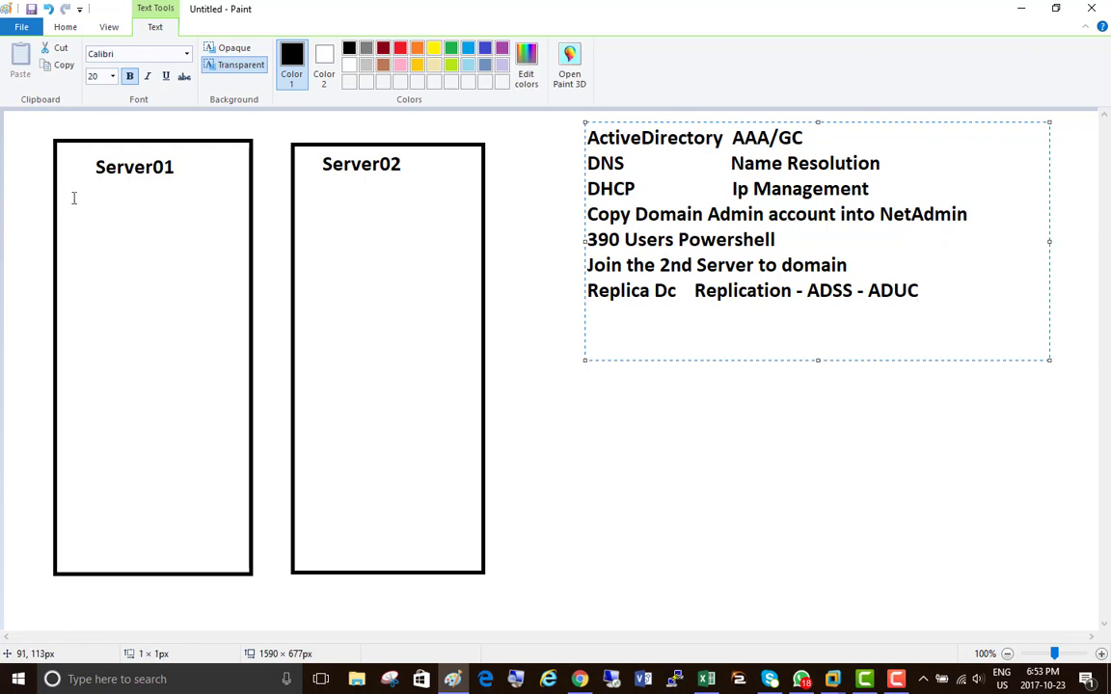
# Step: Commit the notes text, start a text box inside Server01, then bring VMware Workstation forward
pyautogui.click(74, 199)
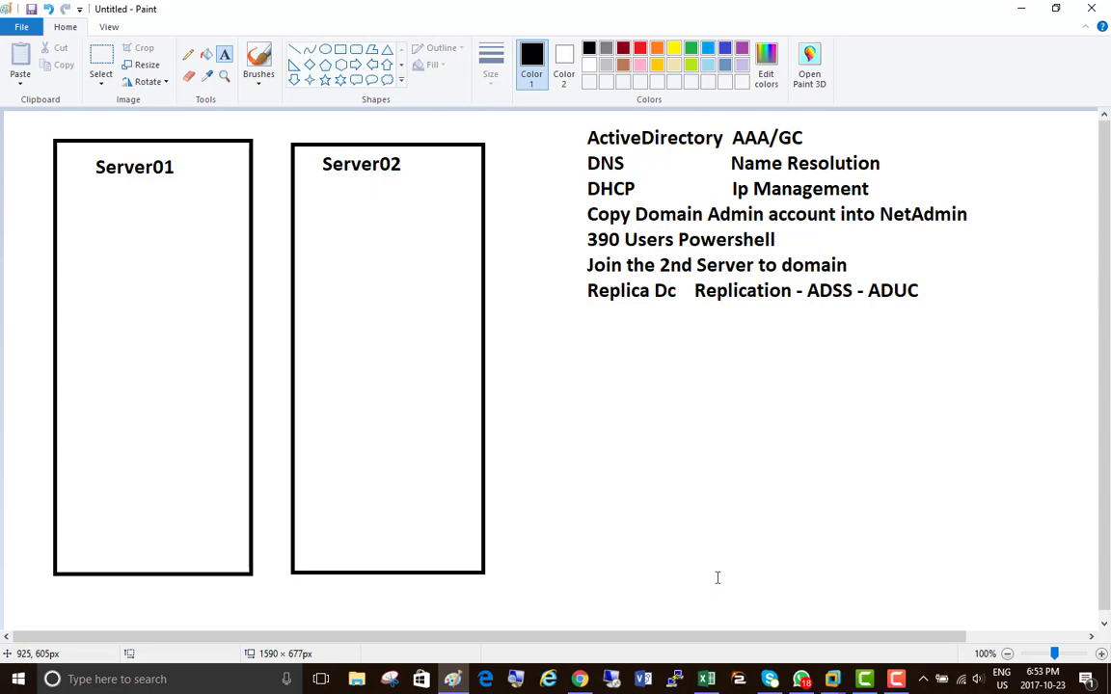
pyautogui.press('super')
pyautogui.click(940, 290)
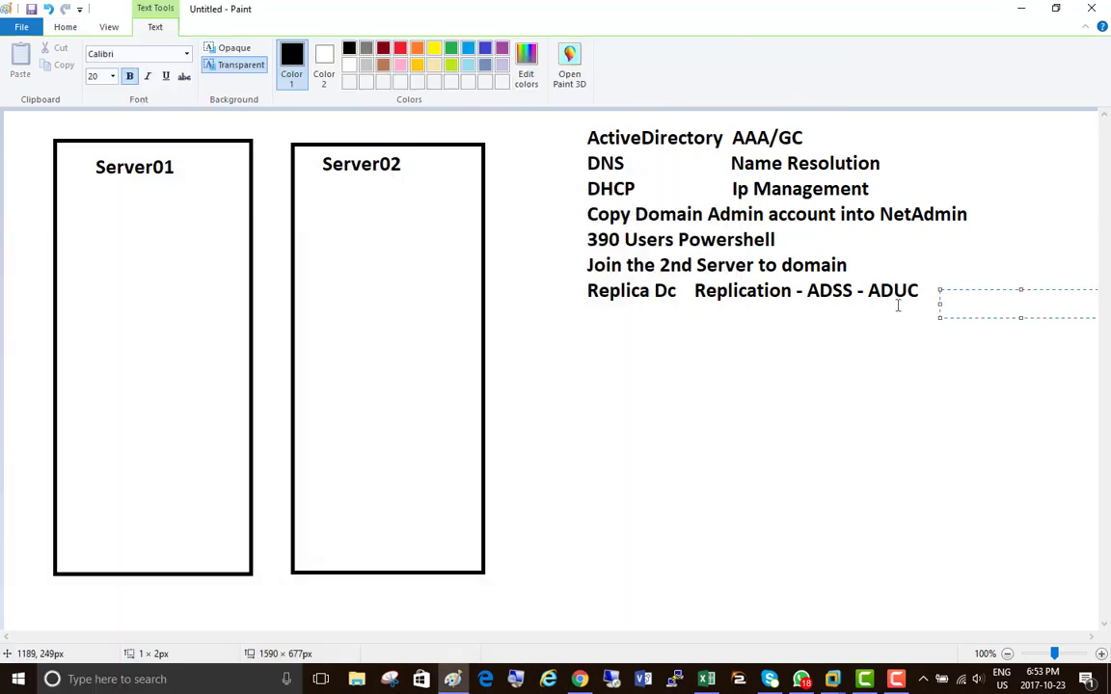
pyautogui.click(79, 208)
pyautogui.click(67, 211)
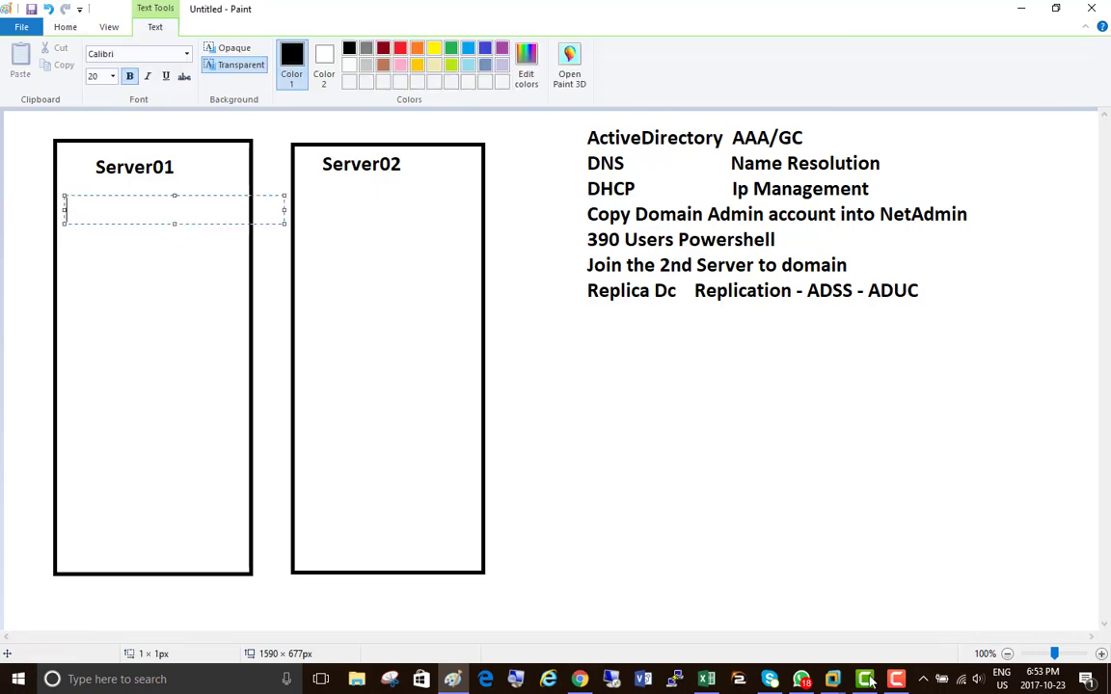
pyautogui.click(832, 679)
pyautogui.click(964, 597)
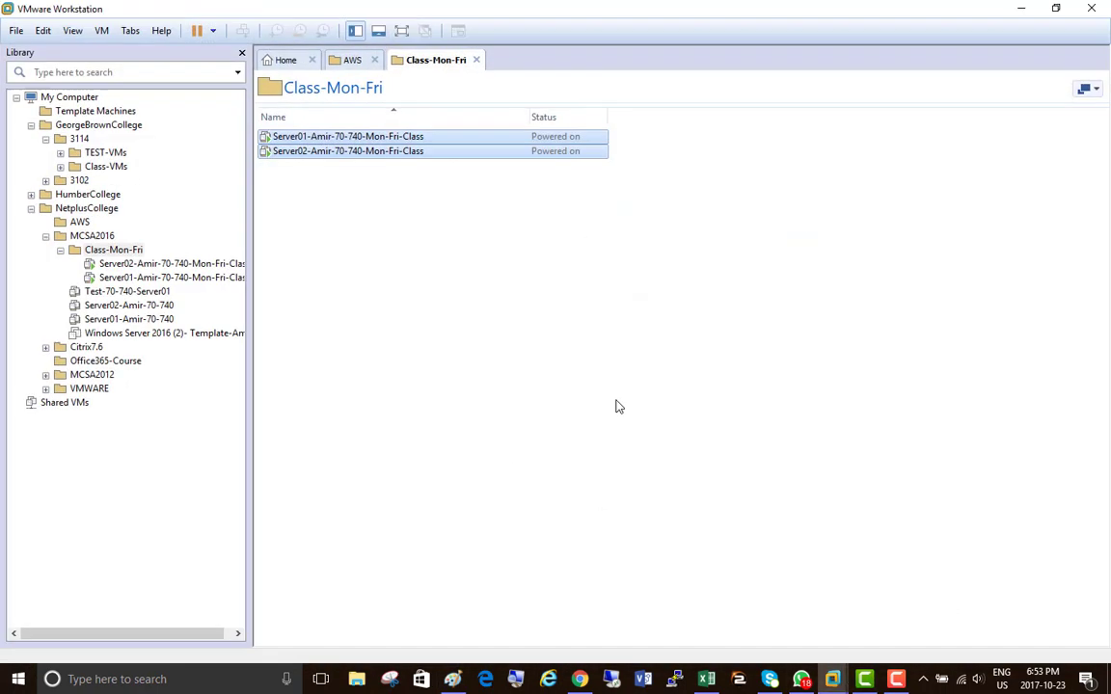
# Step: Open the Server01 virtual machine, closing the AWS and Class-Mon-Fri tabs and widening the console
pyautogui.doubleClick(154, 278)
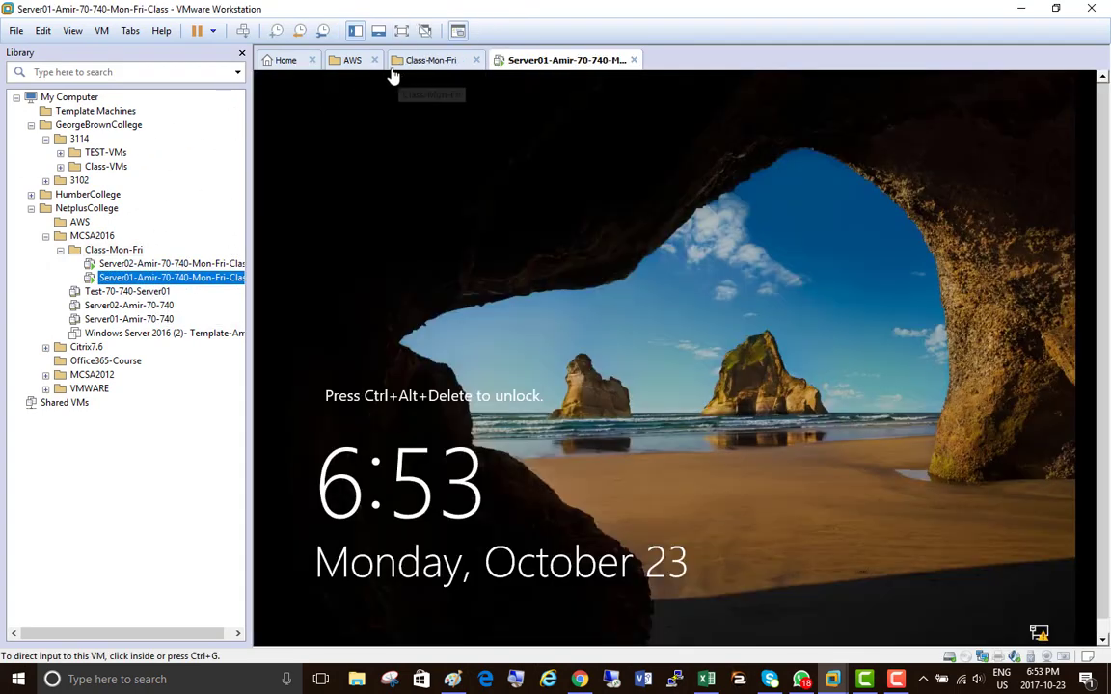
pyautogui.click(374, 60)
pyautogui.click(386, 60)
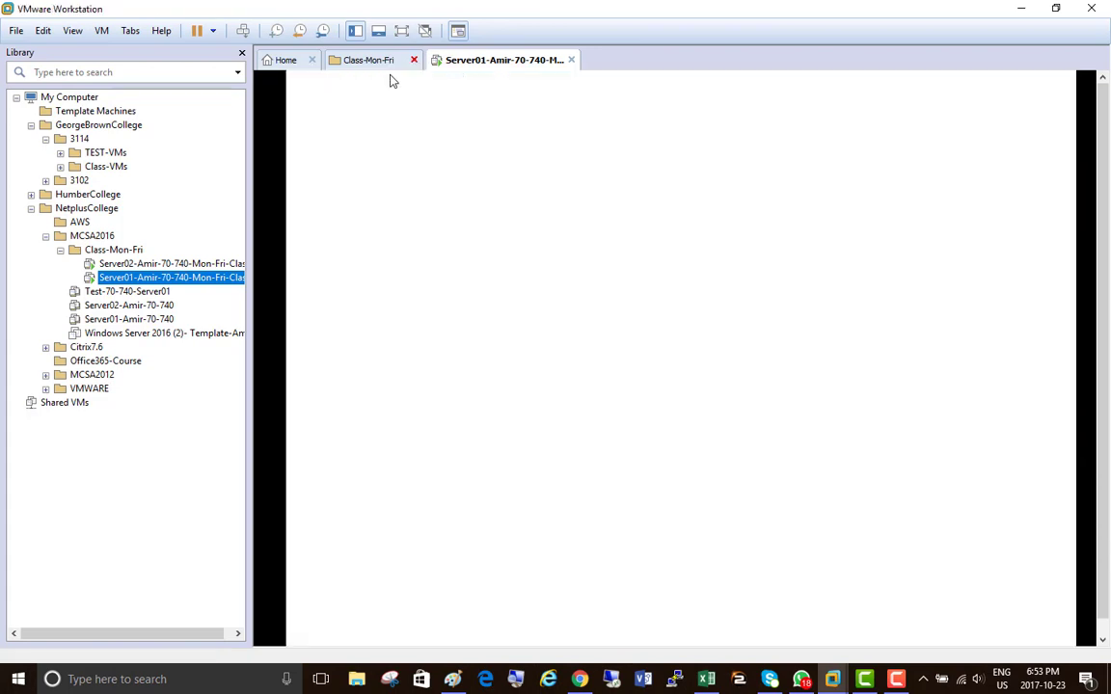
pyautogui.click(412, 60)
pyautogui.moveTo(249, 171); pyautogui.dragTo(153, 170)
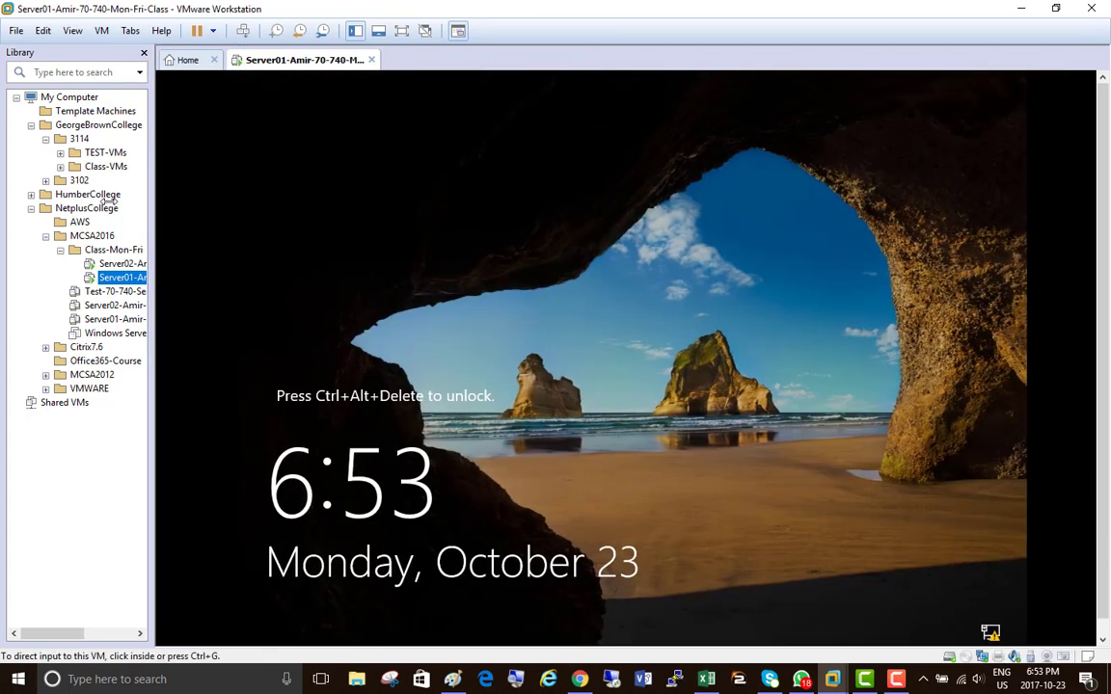
# Step: Sign in to Server01 with the account password, then switch to File Explorer on the host
pyautogui.click(243, 32)
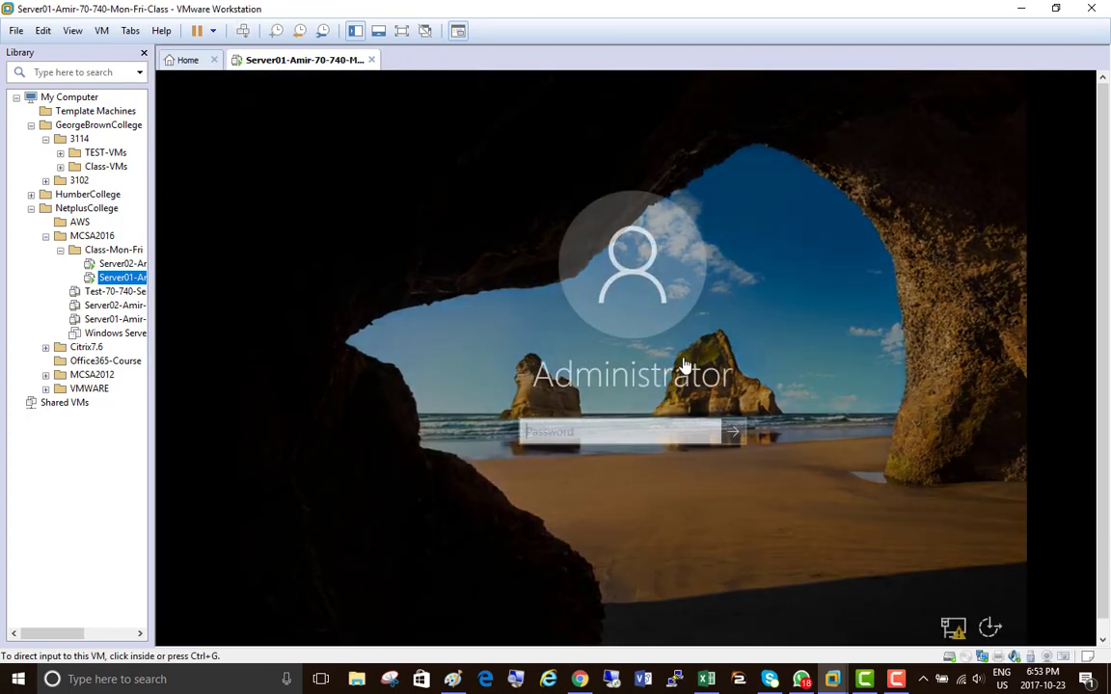
pyautogui.click(633, 428)
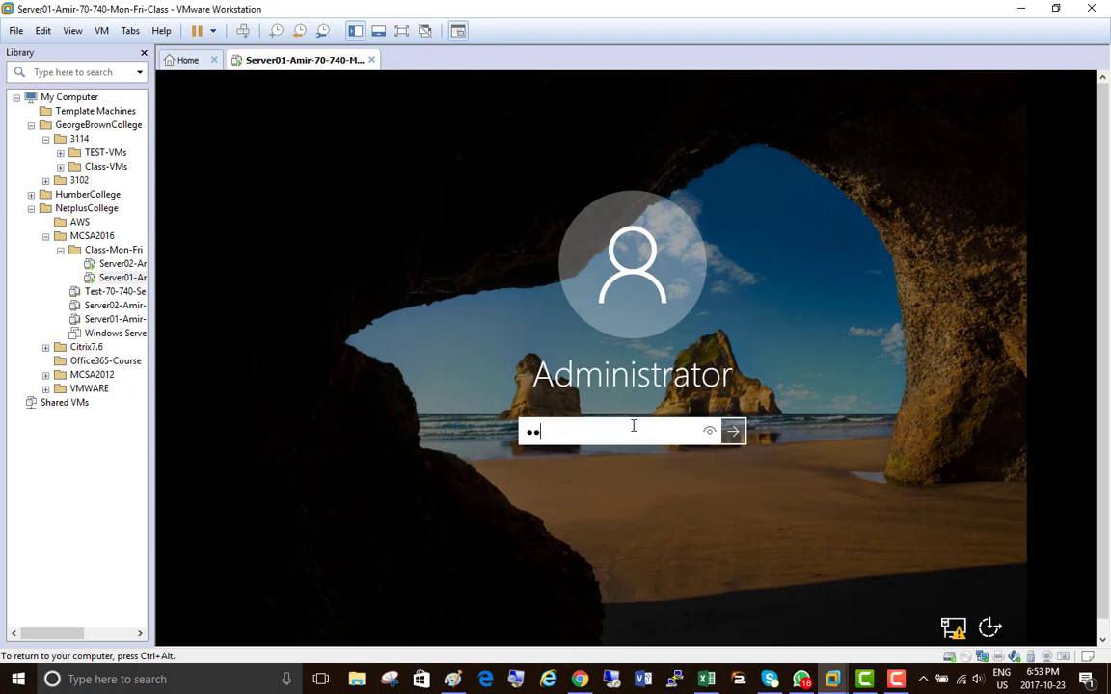
pyautogui.press('Return')
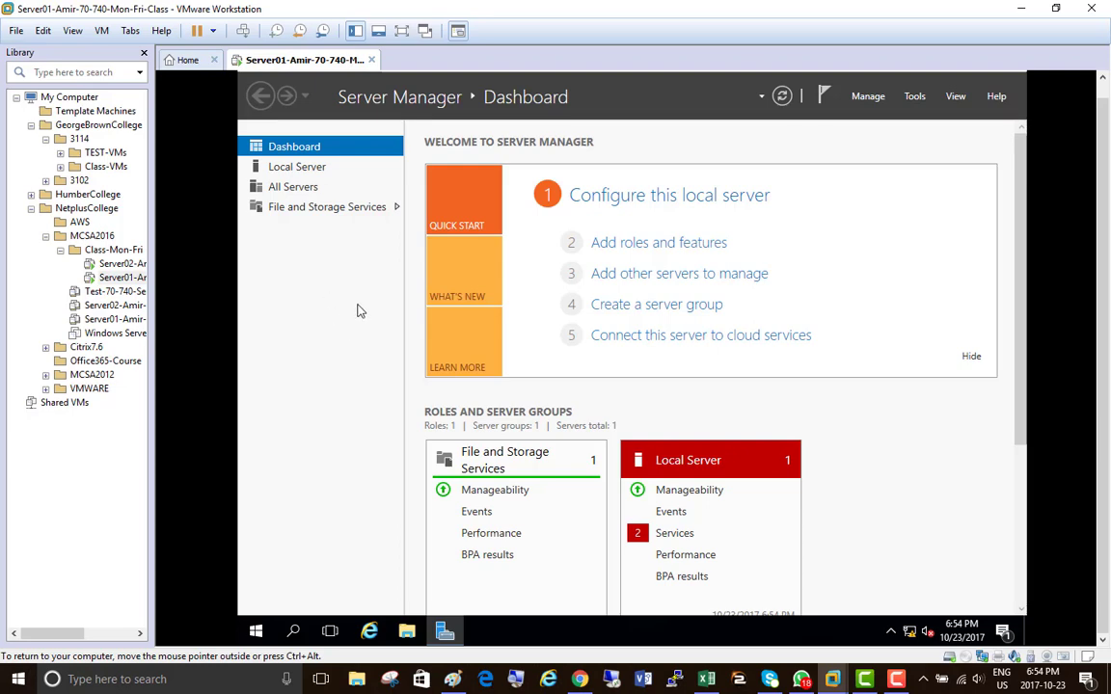
pyautogui.click(356, 678)
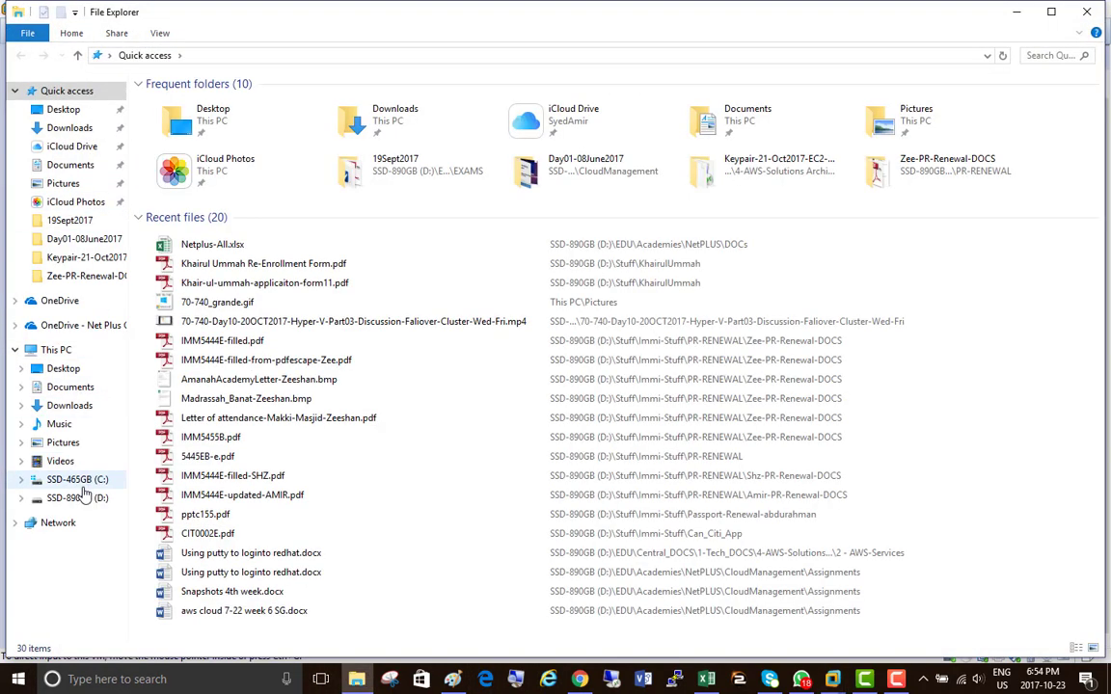
# Step: Browse D: > EDU > Central_DOCS > 1-Tech_DOCS > 3-Windows2016_Stuff > 70-740 and open Components of ActiveDirectory.docx
pyautogui.click(85, 496)
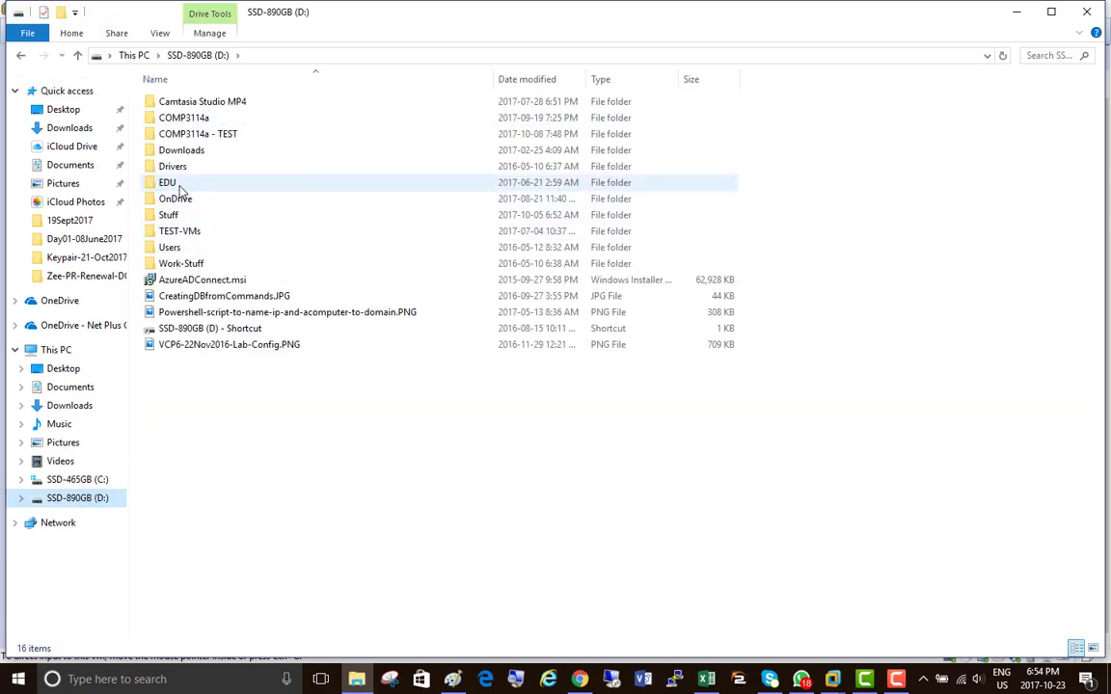
pyautogui.doubleClick(173, 183)
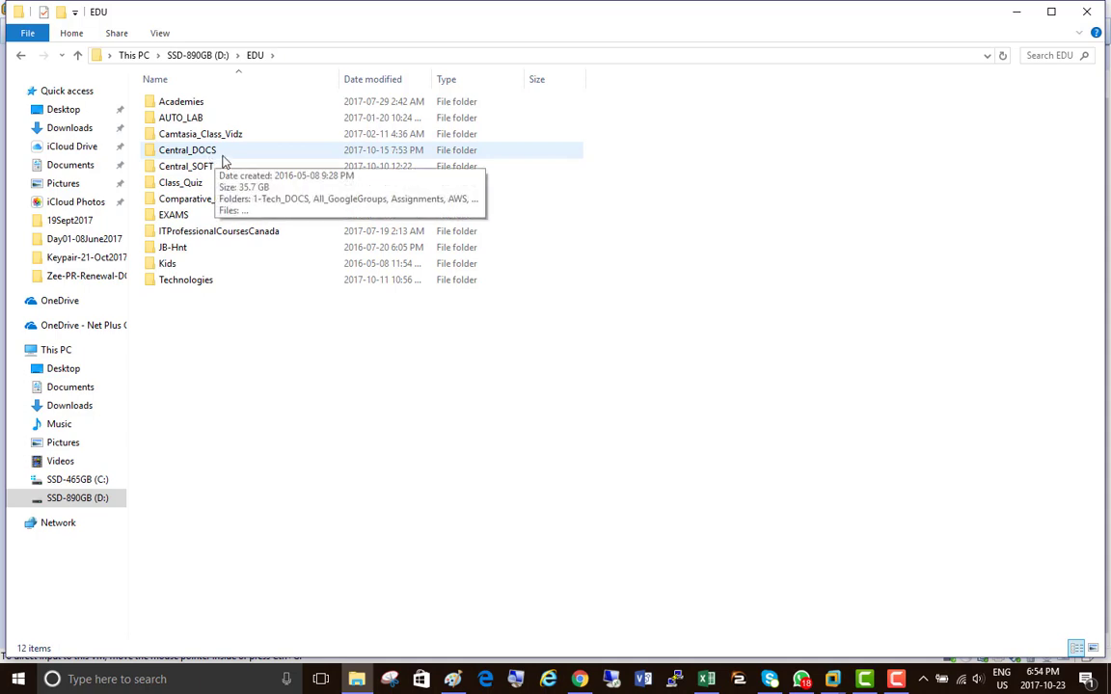
pyautogui.doubleClick(222, 154)
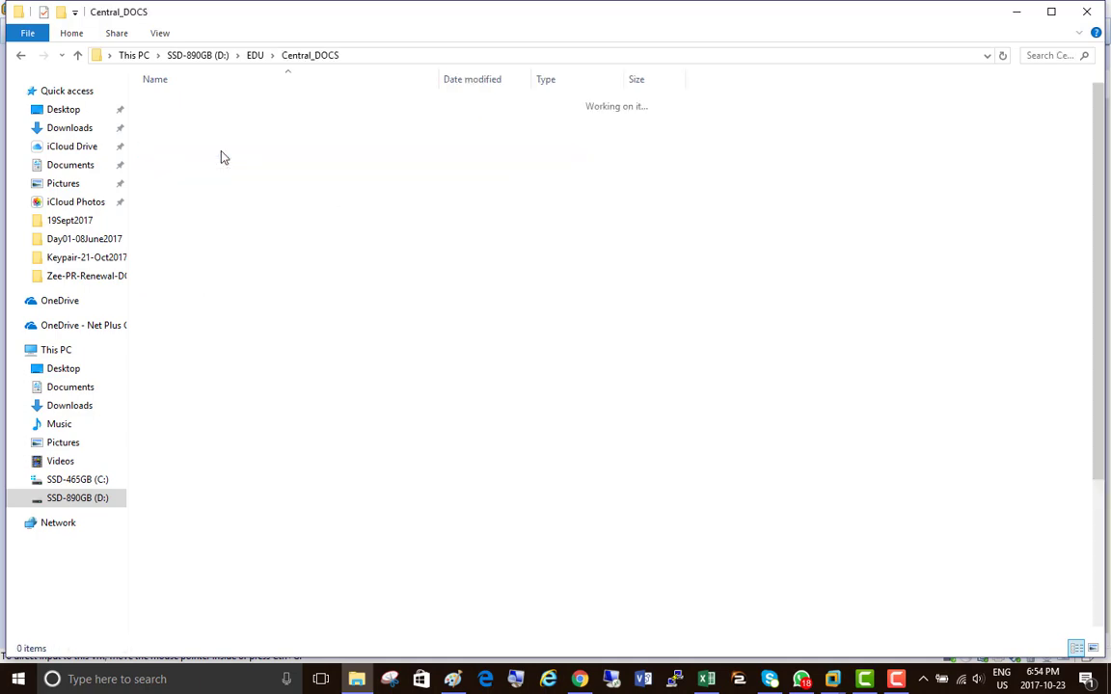
pyautogui.doubleClick(214, 104)
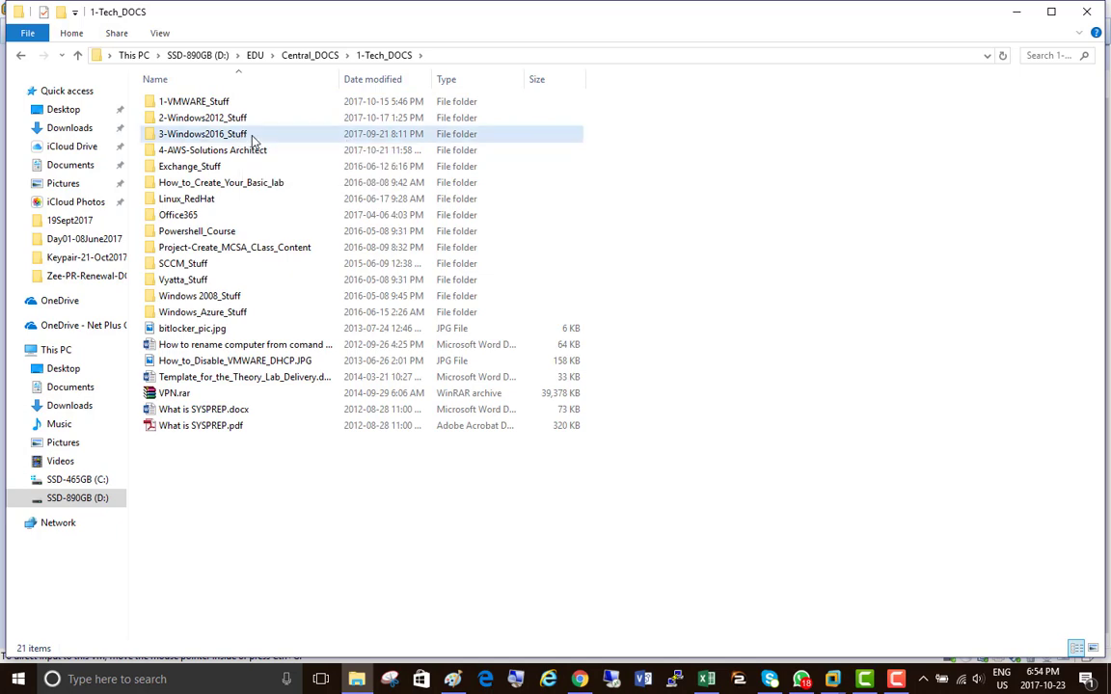
pyautogui.doubleClick(249, 138)
pyautogui.click(225, 116)
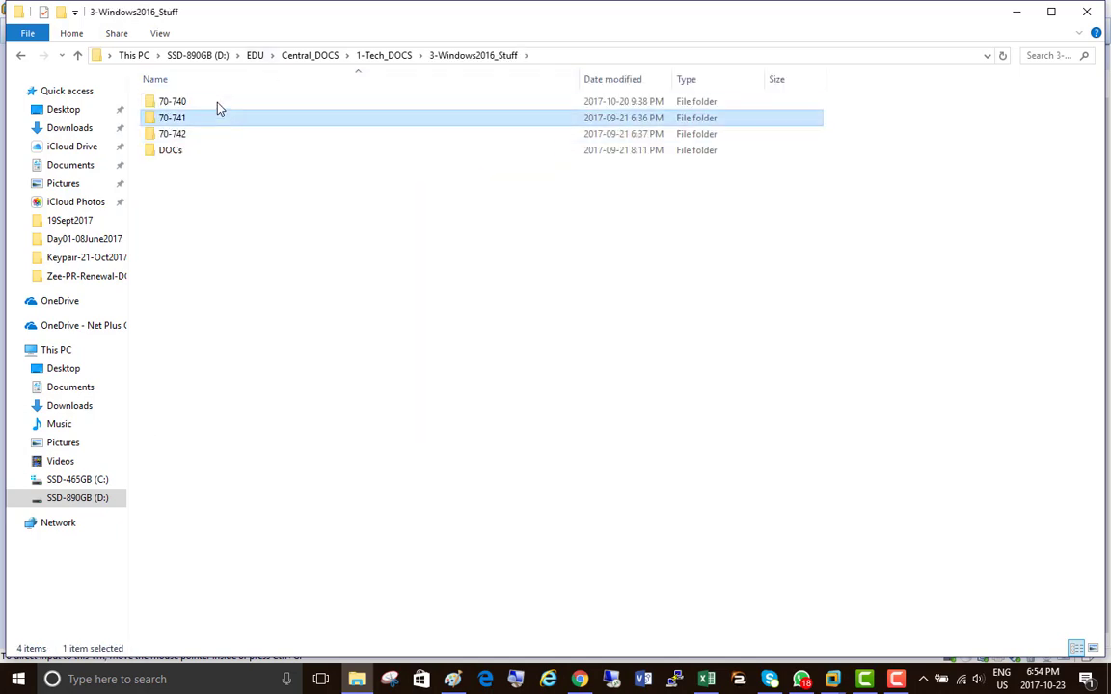
pyautogui.doubleClick(218, 103)
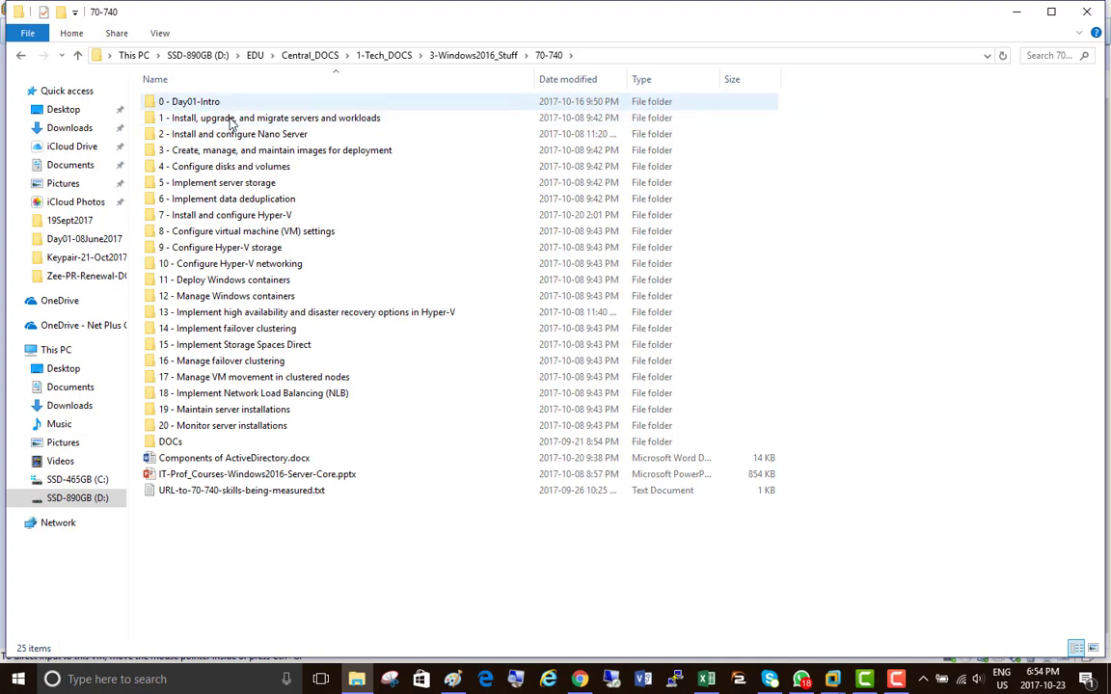
pyautogui.click(228, 462)
pyautogui.doubleClick(230, 463)
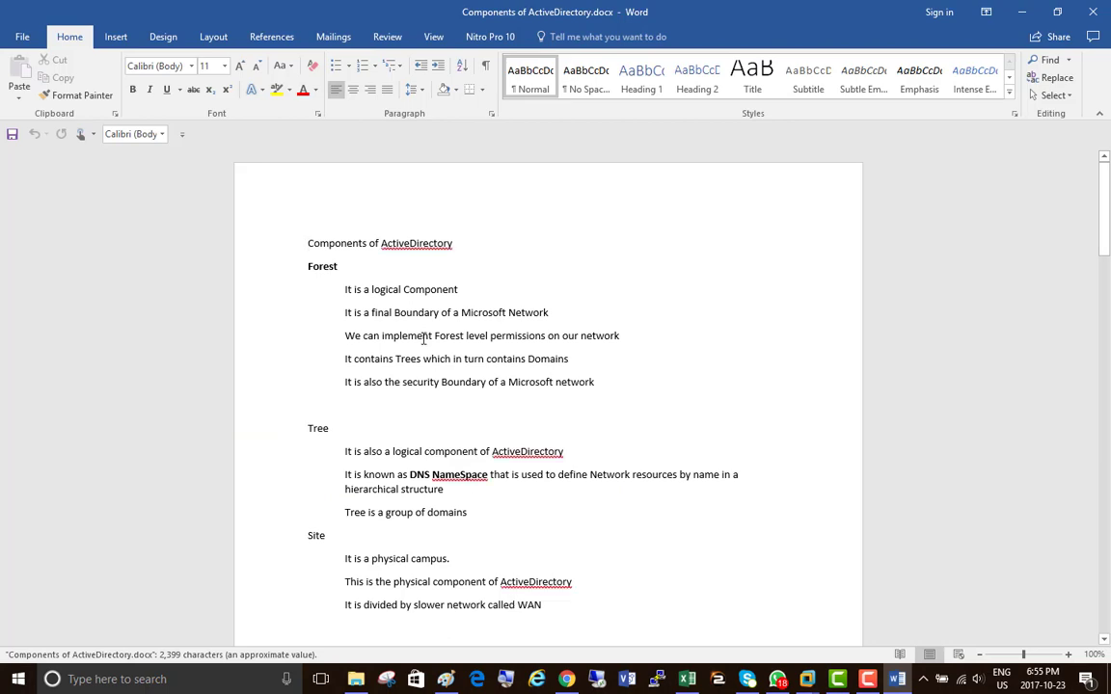
pyautogui.scroll(-5, 422, 337)
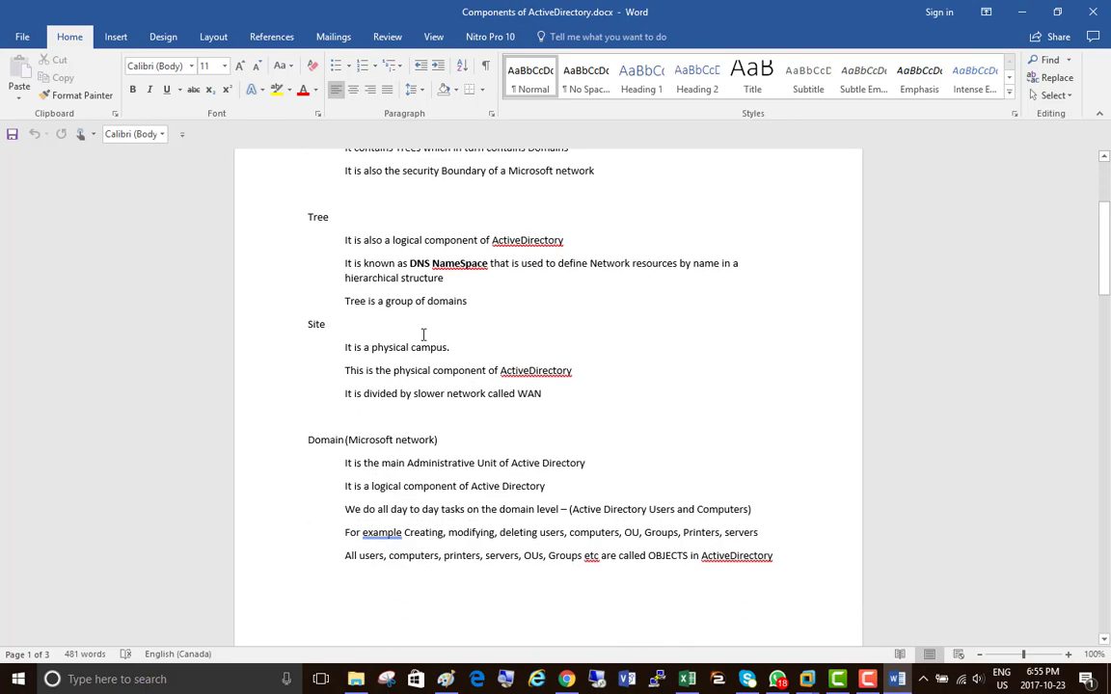
pyautogui.click(433, 37)
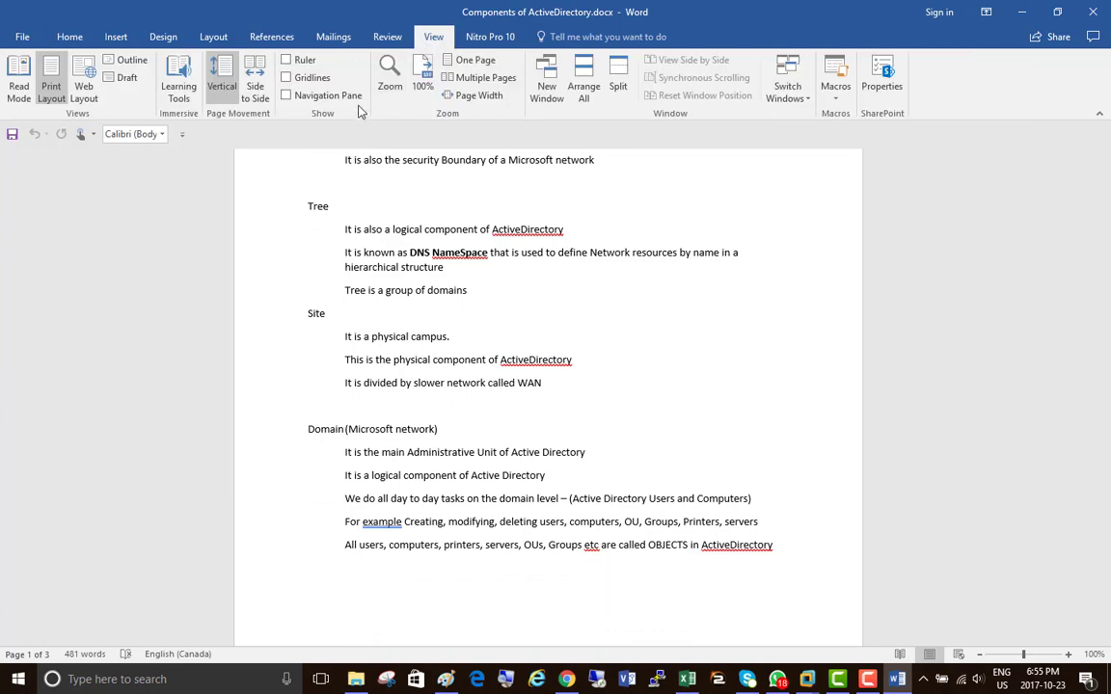
pyautogui.click(392, 91)
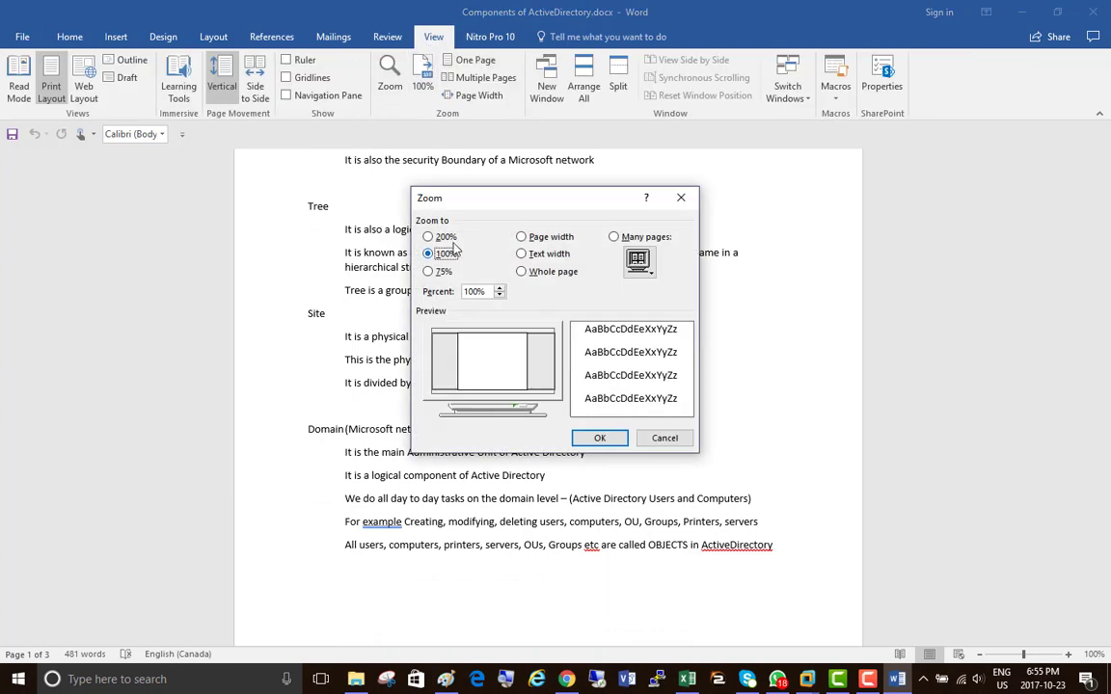
pyautogui.click(439, 236)
pyautogui.click(595, 438)
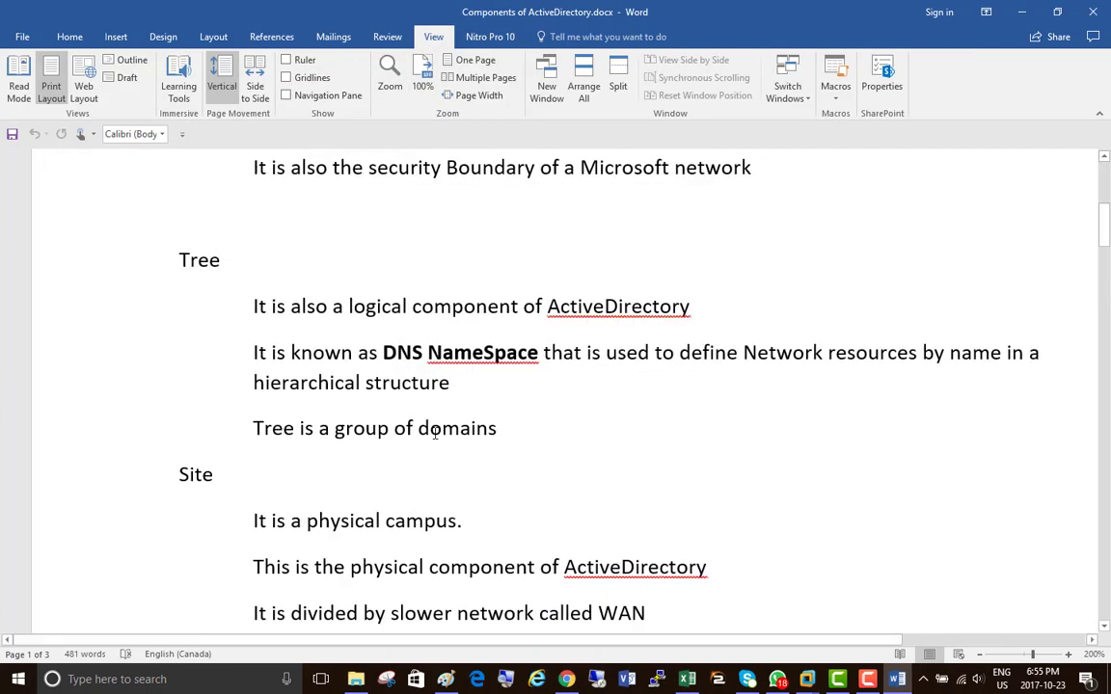
pyautogui.scroll(-10, 434, 432)
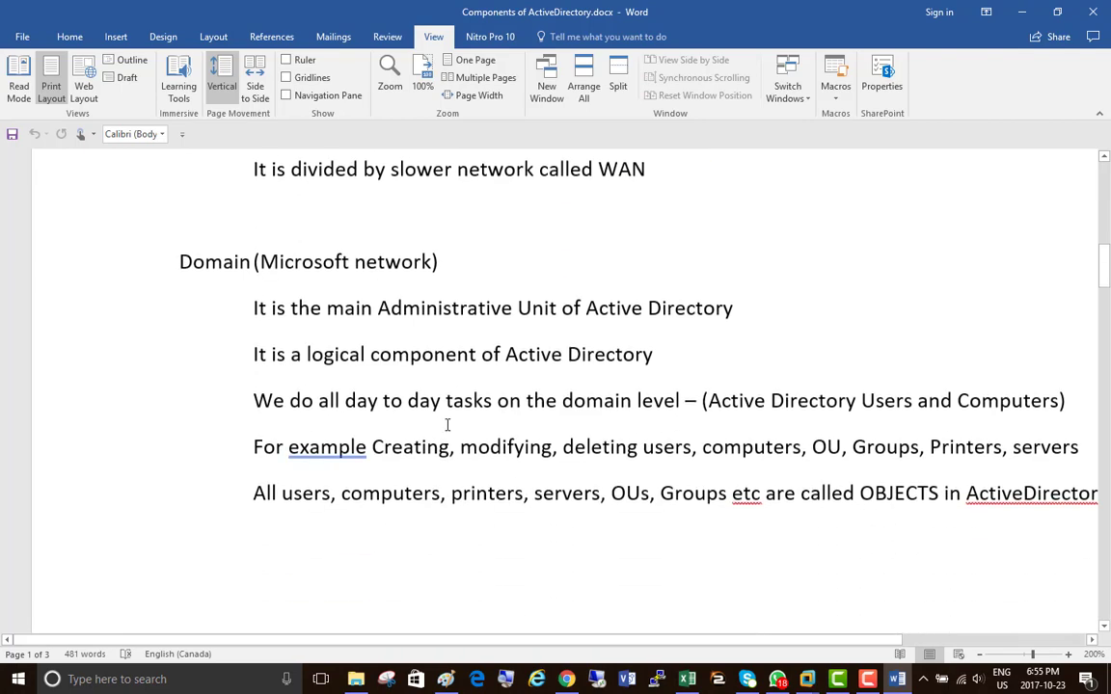
pyautogui.scroll(10, 447, 424)
pyautogui.scroll(-7, 449, 424)
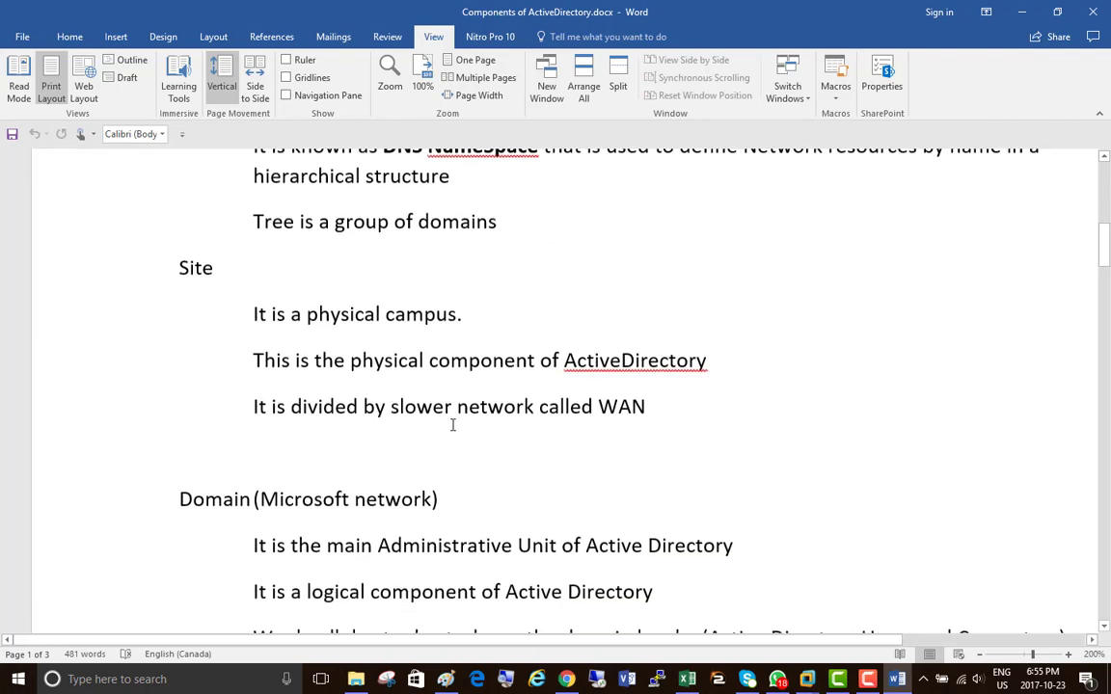
pyautogui.scroll(-15, 452, 424)
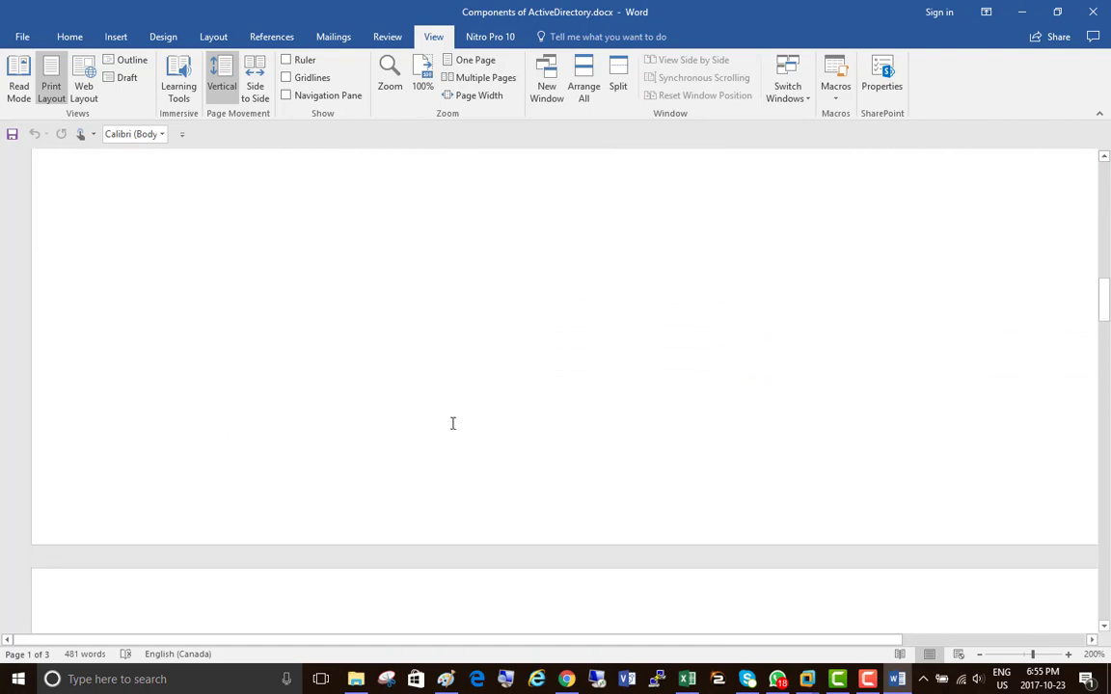
pyautogui.scroll(-10, 452, 424)
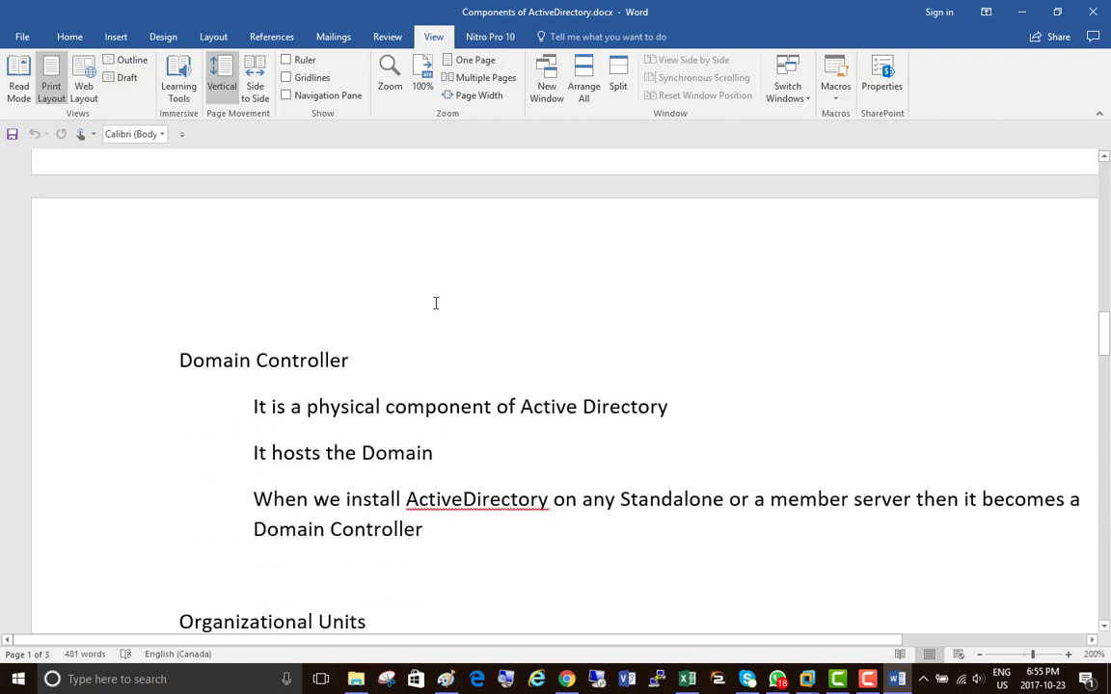
pyautogui.scroll(-4, 435, 302)
pyautogui.scroll(1, 437, 306)
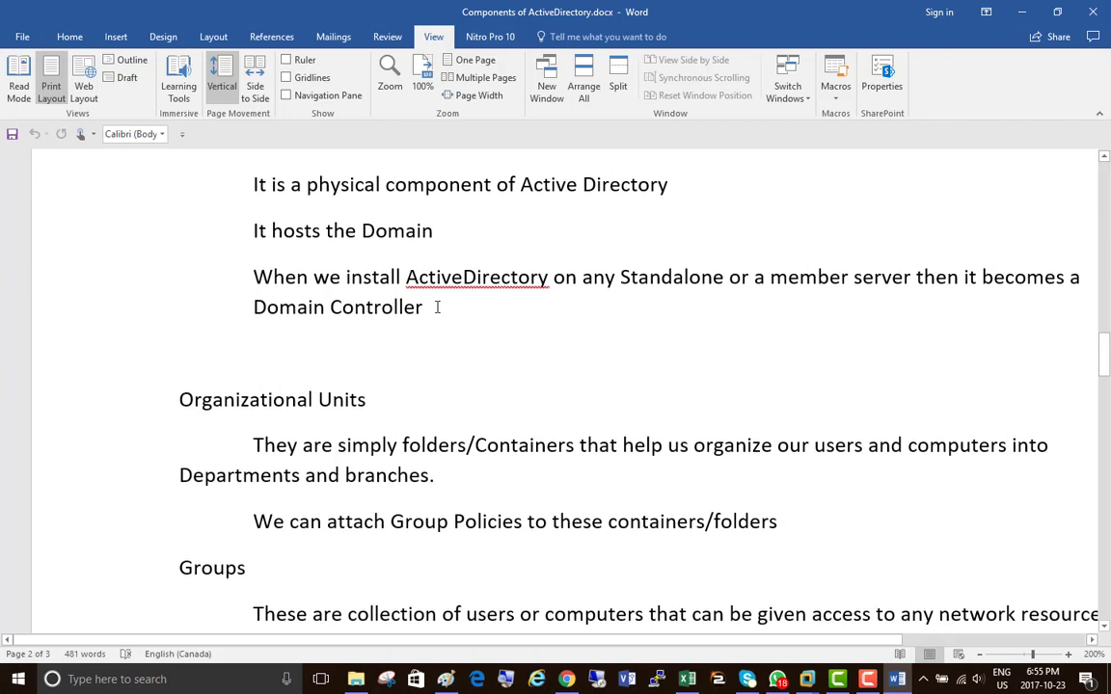
pyautogui.scroll(3, 437, 308)
pyautogui.scroll(-4, 437, 305)
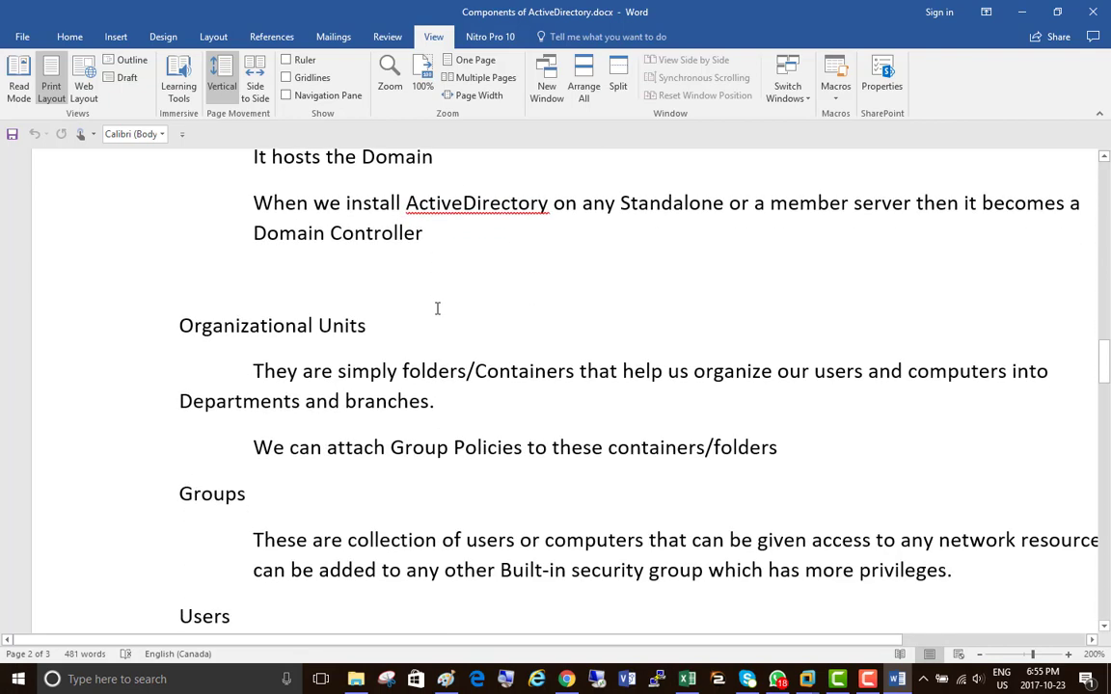
pyautogui.scroll(9, 436, 310)
pyautogui.scroll(9, 438, 307)
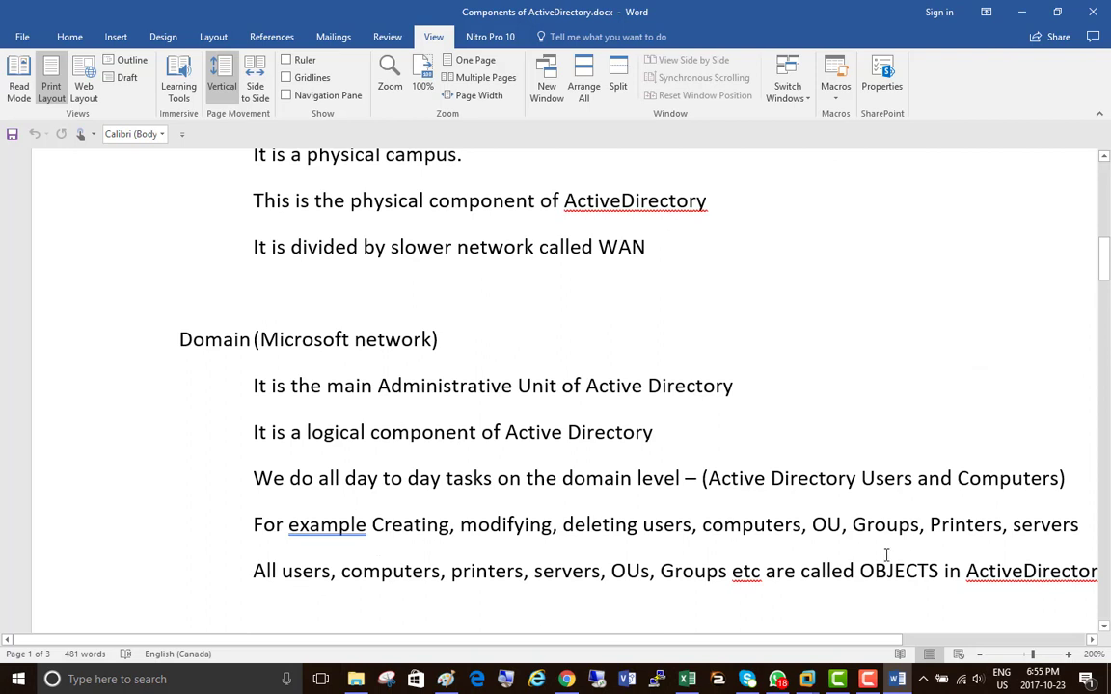
pyautogui.scroll(-3, 723, 559)
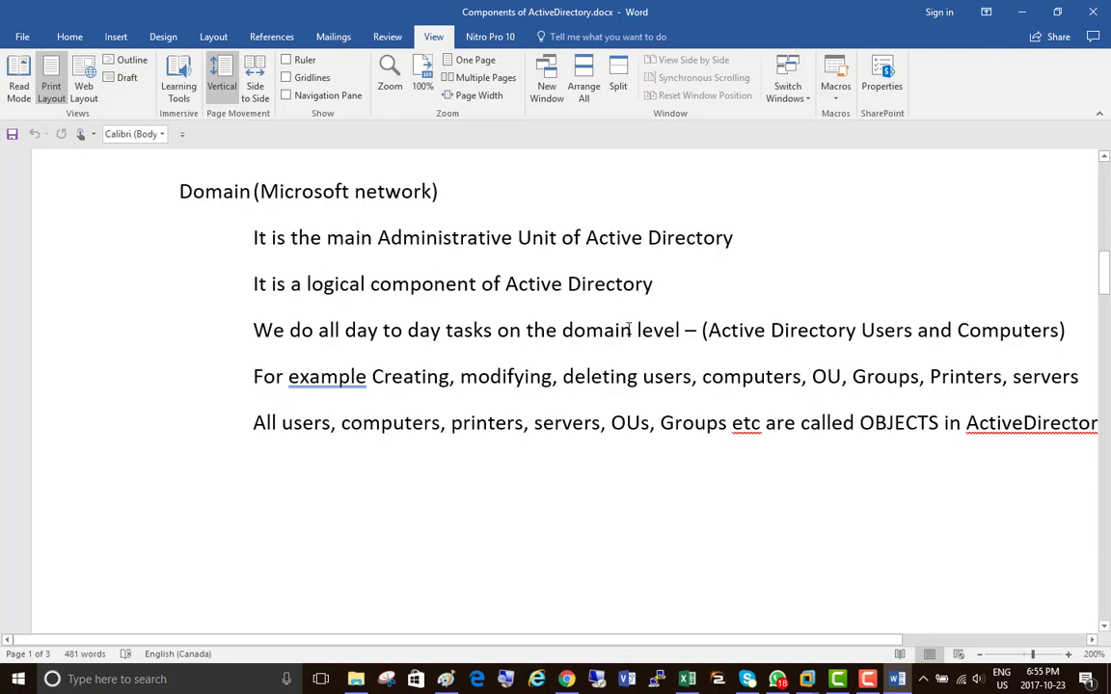
pyautogui.scroll(-2, 631, 329)
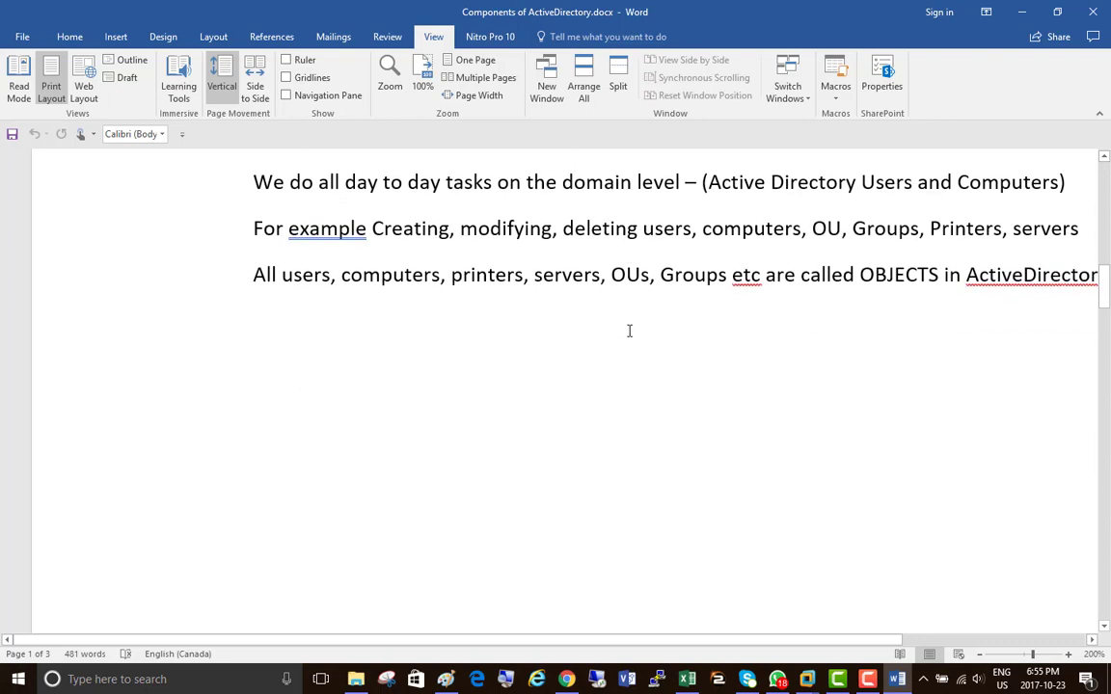
pyautogui.scroll(-10, 511, 379)
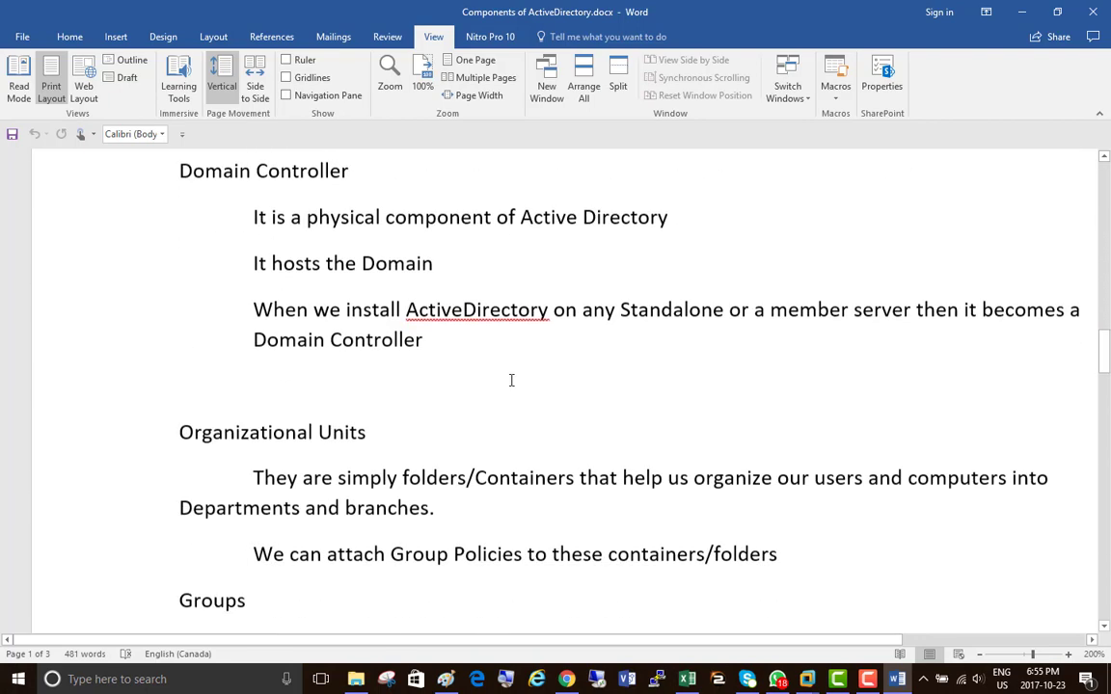
pyautogui.scroll(1, 502, 466)
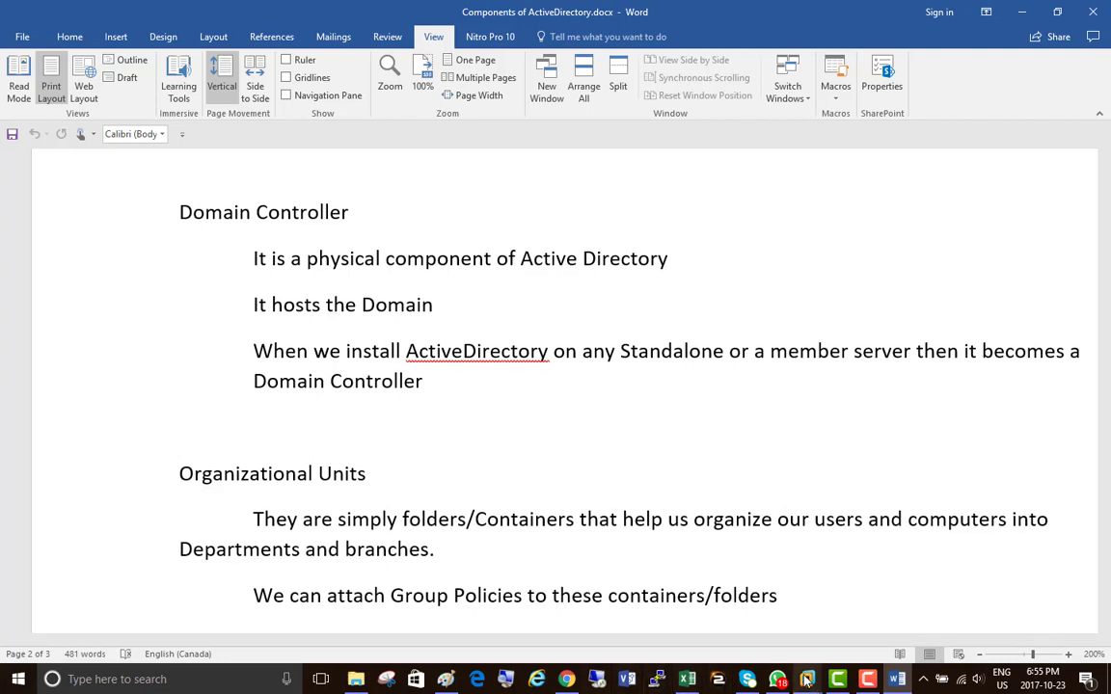
# Step: Launch a new, blank Paint window from the Paint taskbar icon
pyautogui.click(446, 678)
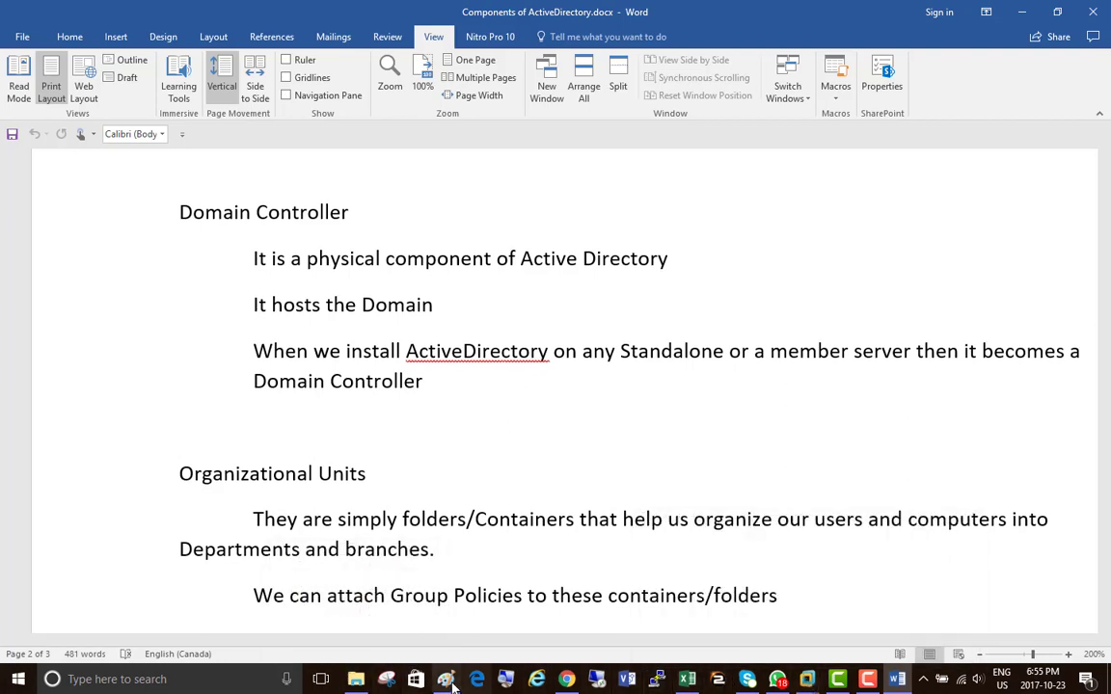
pyautogui.click(444, 683)
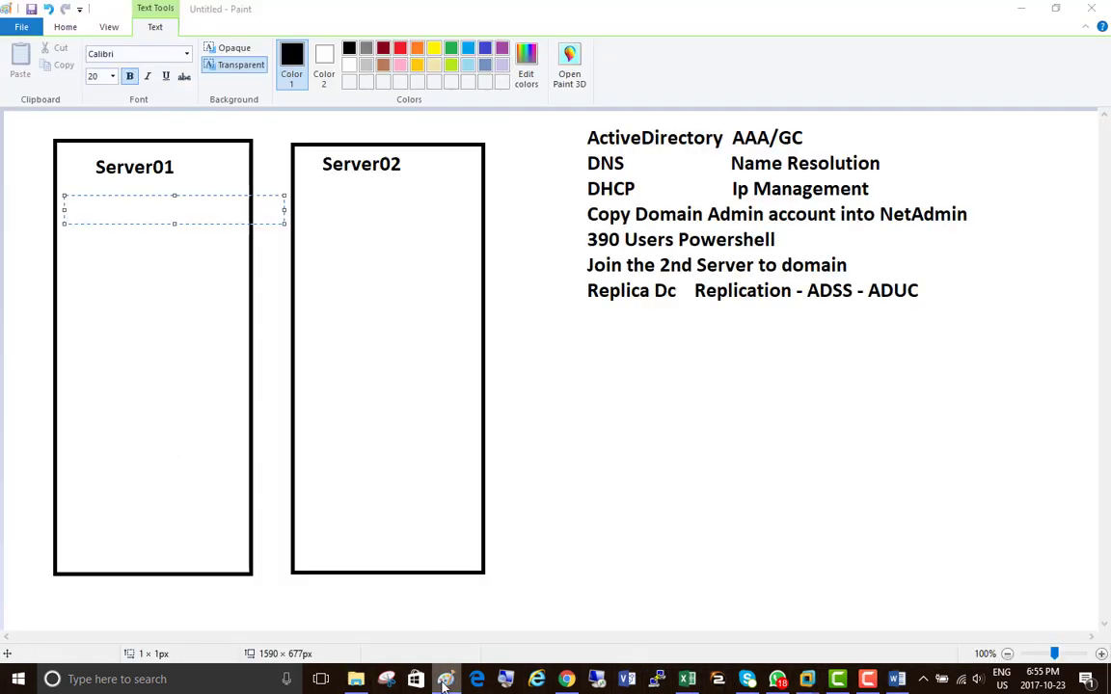
pyautogui.rightClick(439, 665)
pyautogui.click(372, 595)
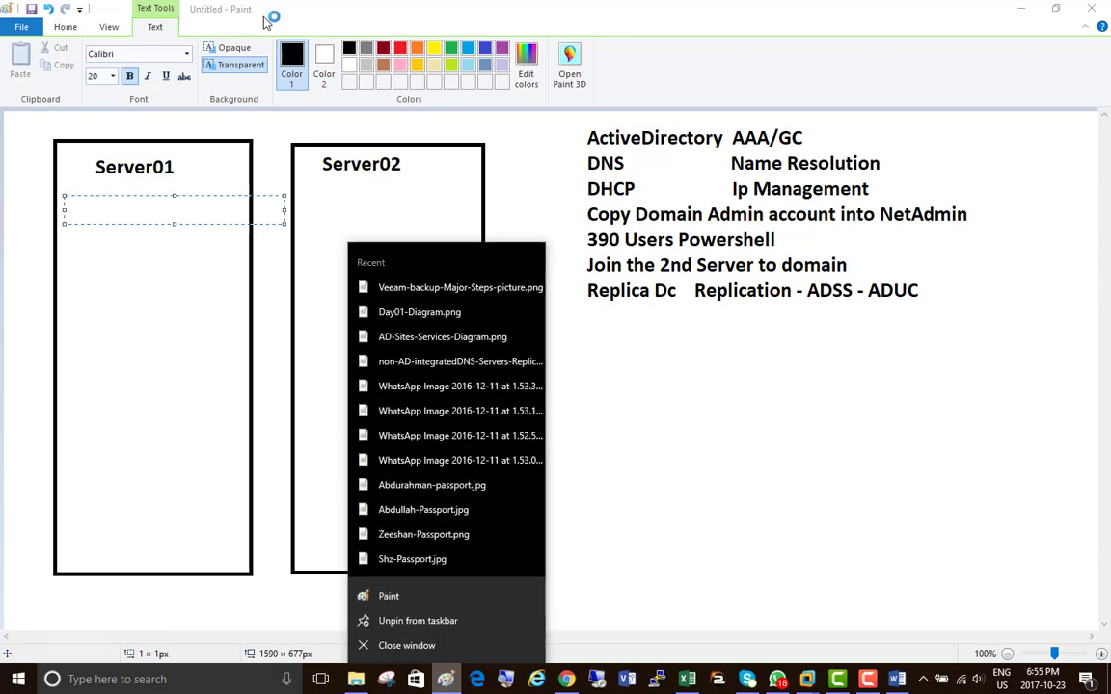
# Step: Draw three triangles: top left, lower middle and upper right of the canvas
pyautogui.click(386, 49)
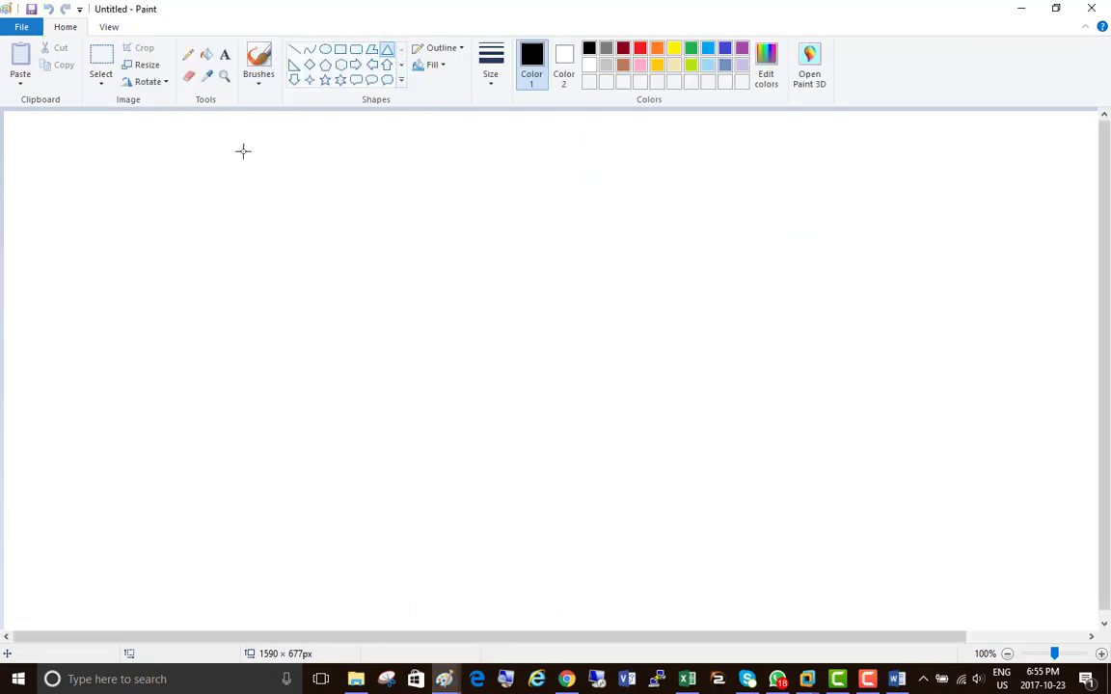
pyautogui.moveTo(39, 153); pyautogui.dragTo(295, 396)
pyautogui.moveTo(417, 322)
pyautogui.mouseDown()
pyautogui.moveTo(716, 516)
pyautogui.moveTo(712, 545)
pyautogui.mouseUp()
pyautogui.moveTo(783, 164); pyautogui.dragTo(1028, 412)
pyautogui.click(225, 54)
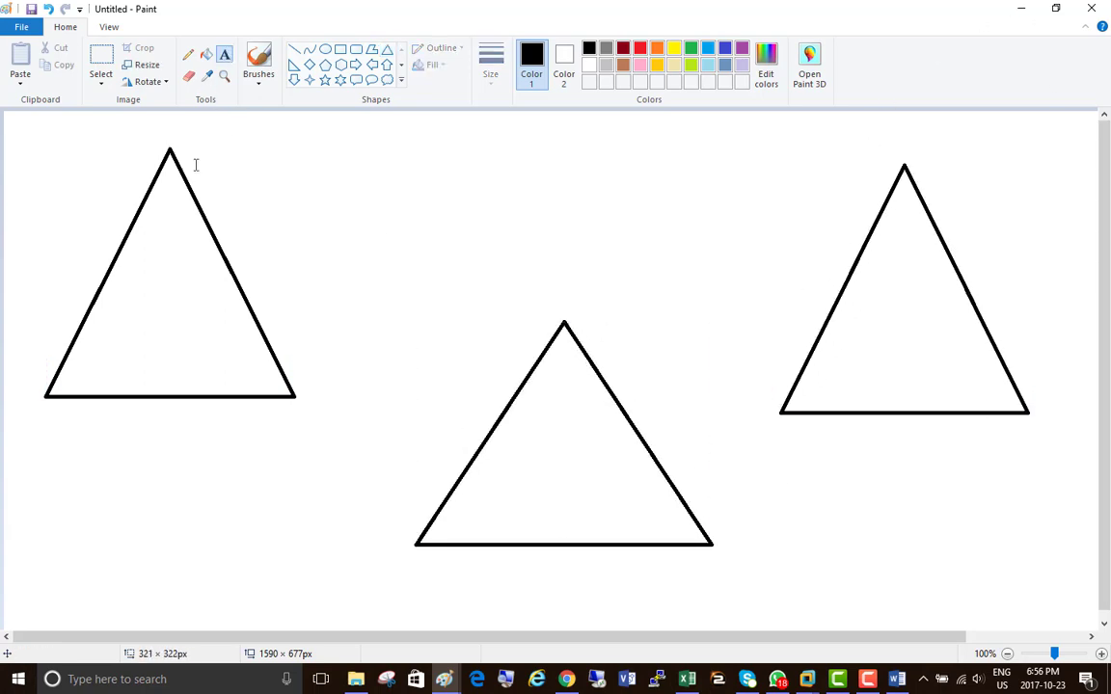
# Step: Type 'Root Domain' above the left triangle and 'Child DOmain' above the middle triangle
pyautogui.click(114, 140)
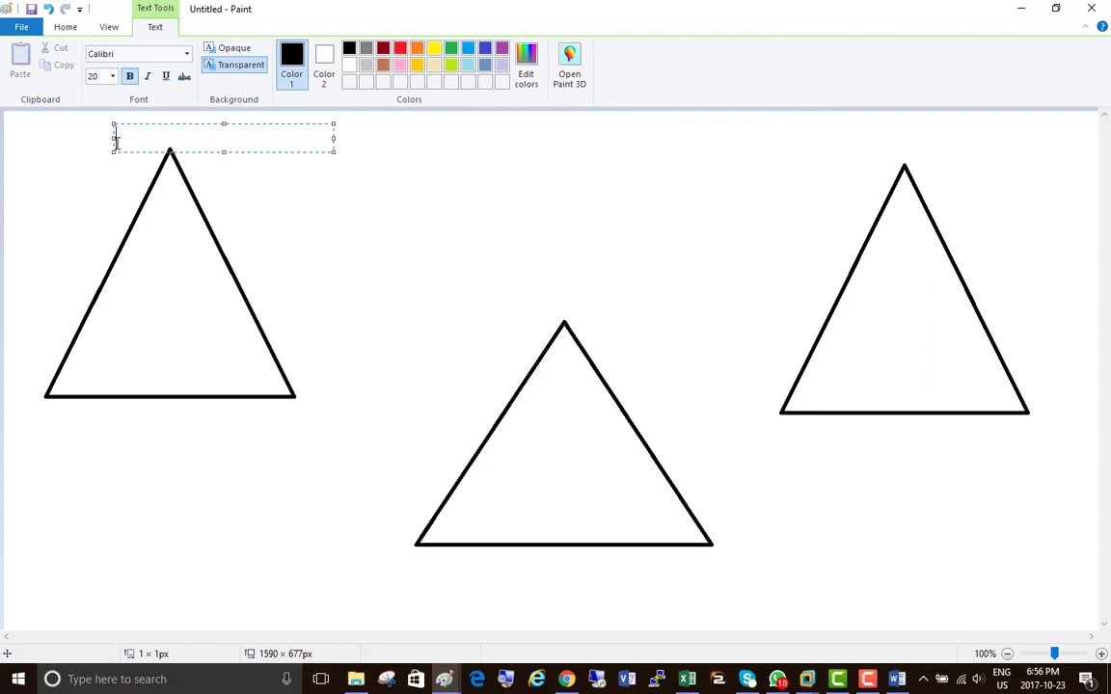
pyautogui.write('Root Domain')
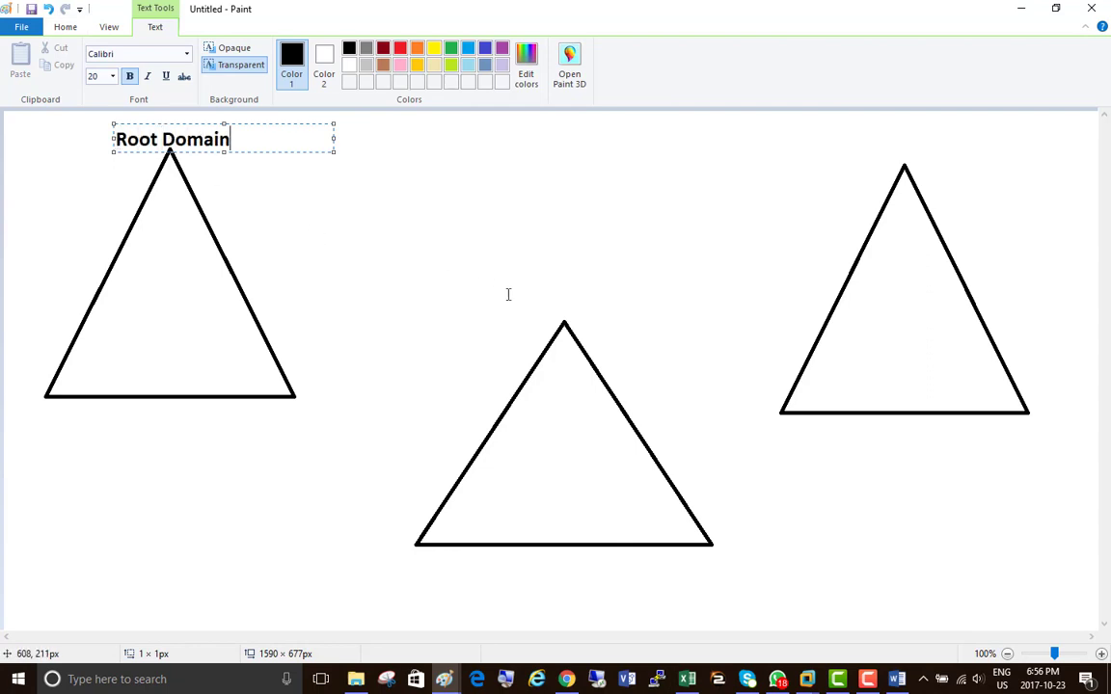
pyautogui.click(510, 308)
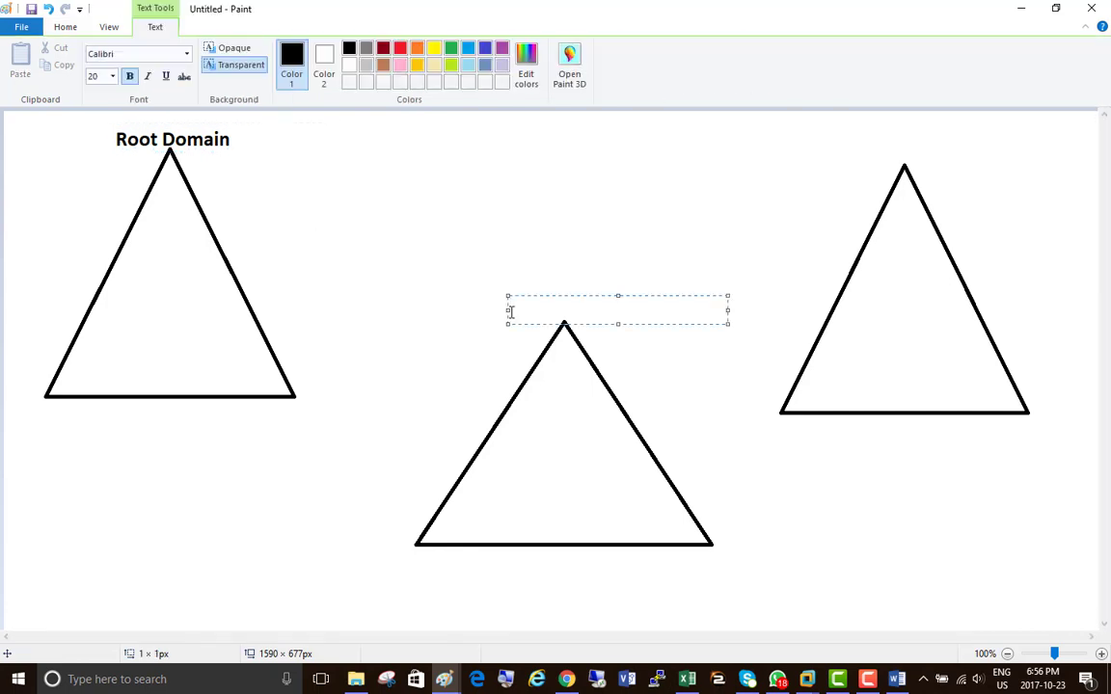
pyautogui.write('Child DOmain')
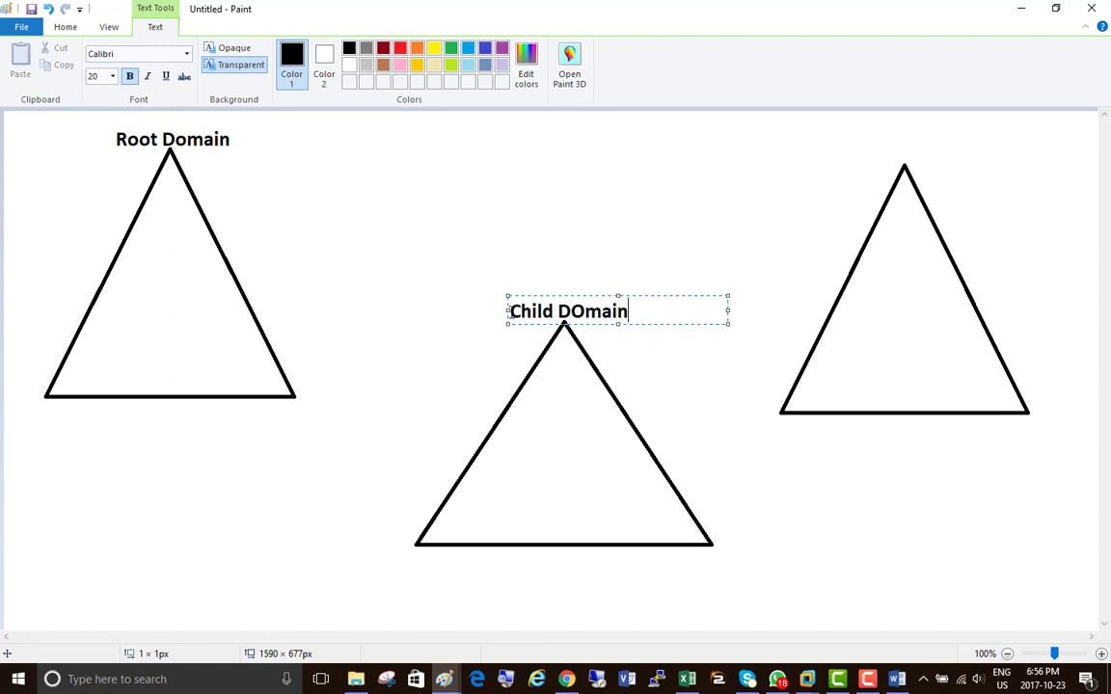
pyautogui.click(858, 157)
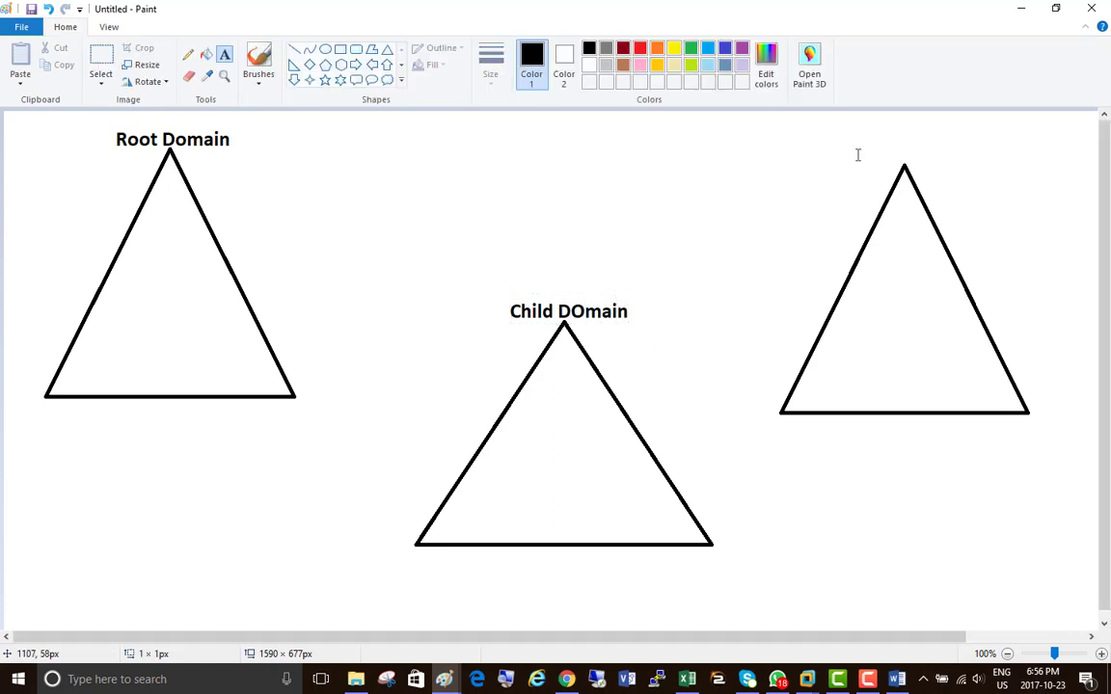
pyautogui.click(858, 155)
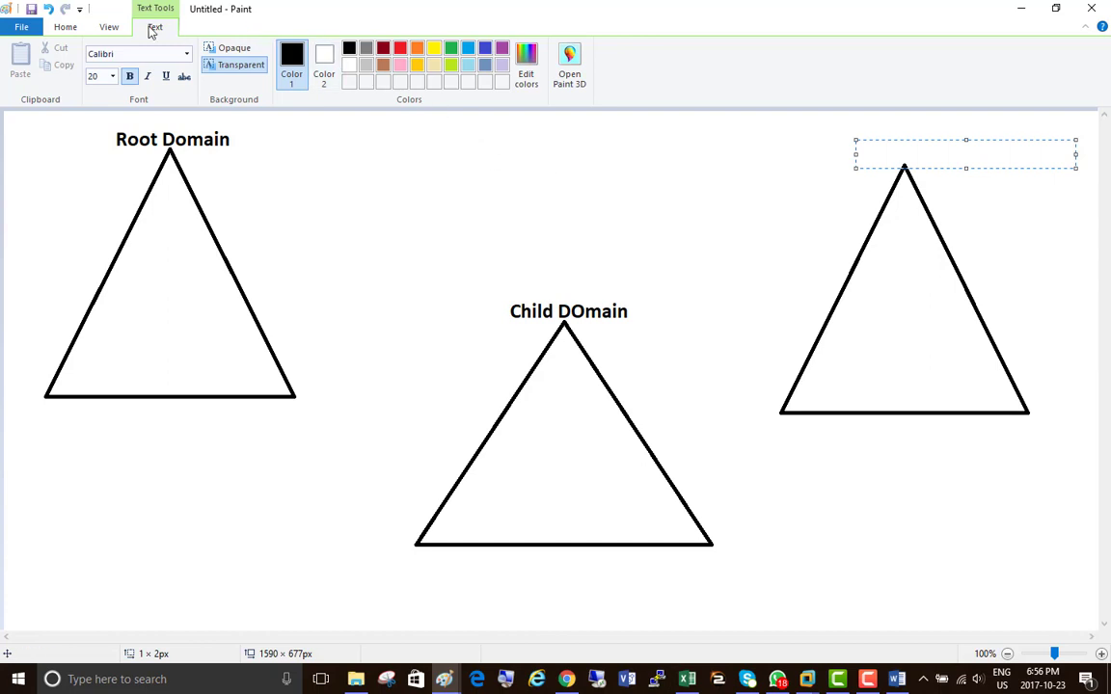
pyautogui.click(65, 28)
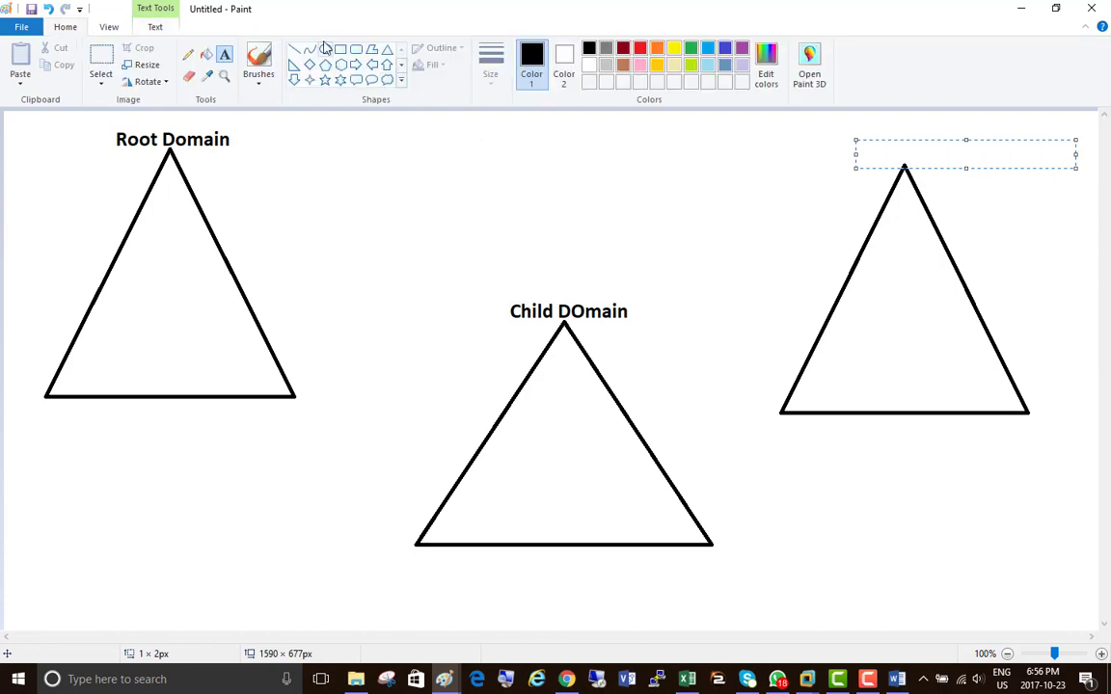
# Step: Draw side-by-side rectangles across the bases of the Root Domain, Child Domain and right triangles
pyautogui.click(340, 49)
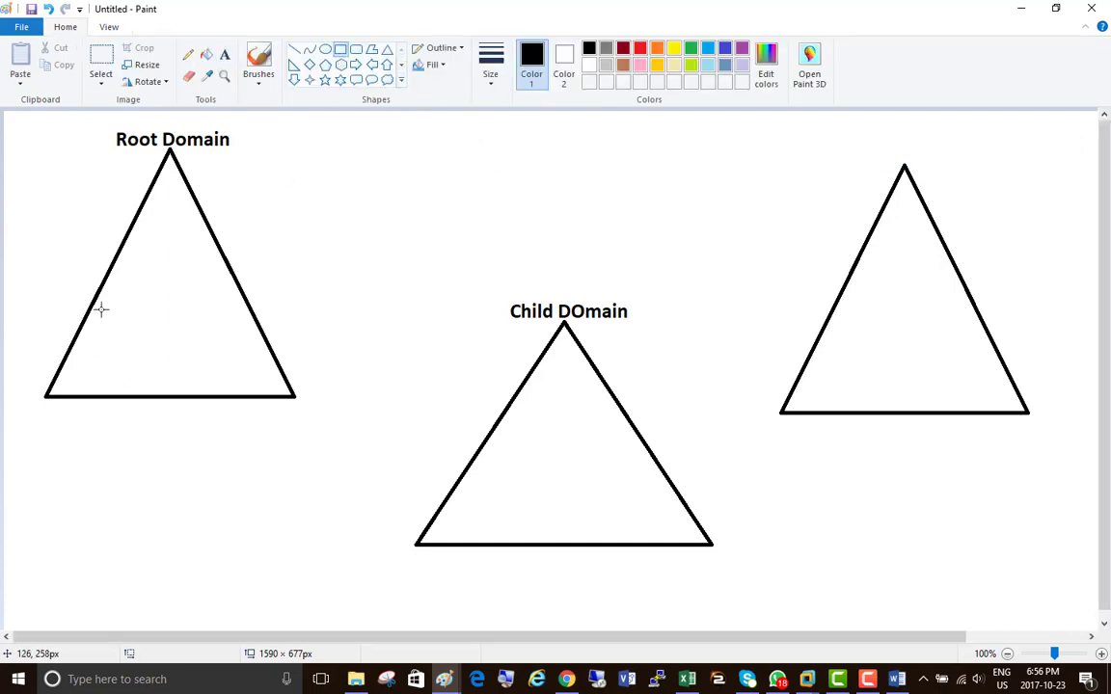
pyautogui.moveTo(93, 314); pyautogui.dragTo(181, 470)
pyautogui.moveTo(200, 331)
pyautogui.mouseDown()
pyautogui.moveTo(258, 441)
pyautogui.moveTo(294, 465)
pyautogui.mouseUp()
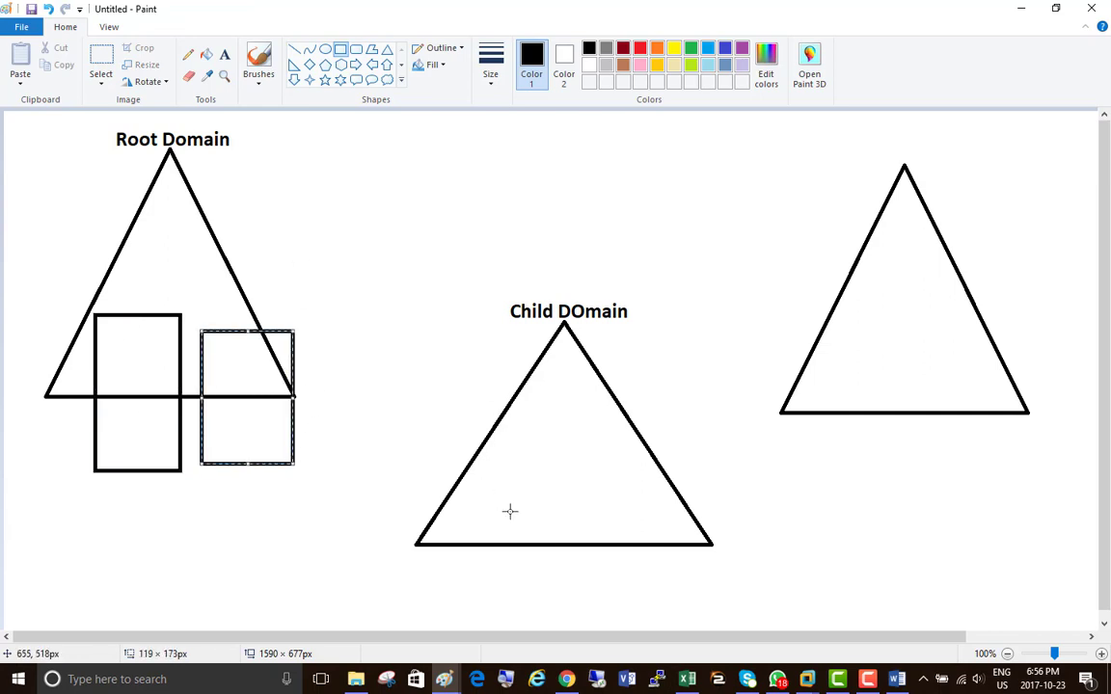
pyautogui.moveTo(481, 471); pyautogui.dragTo(548, 573)
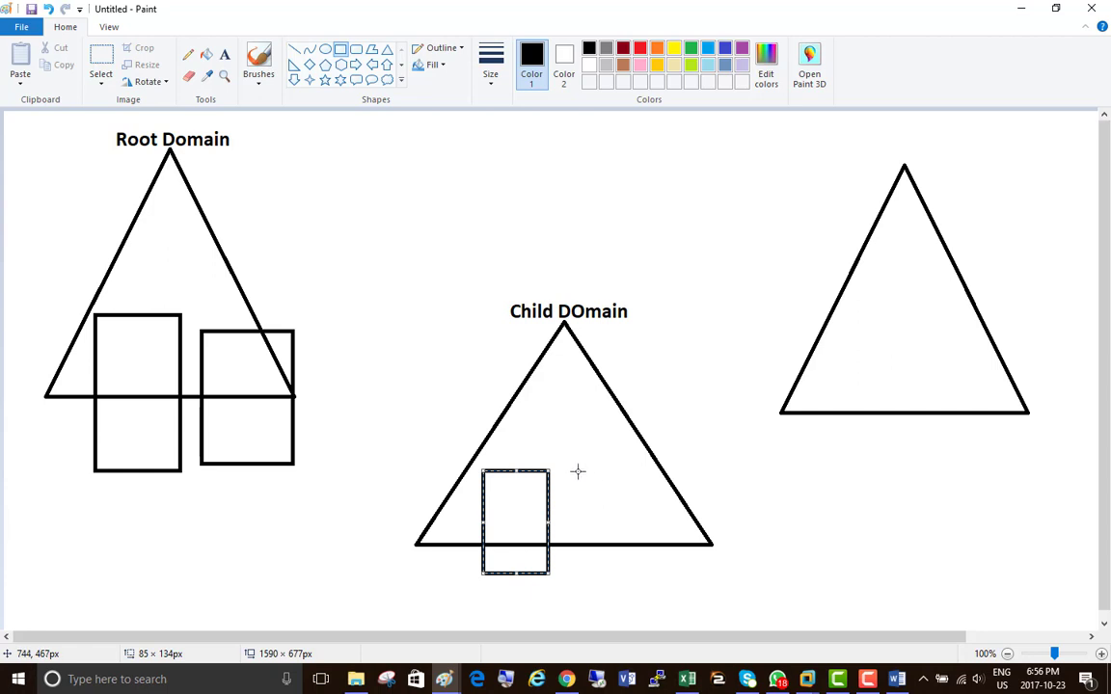
pyautogui.moveTo(577, 471); pyautogui.dragTo(663, 577)
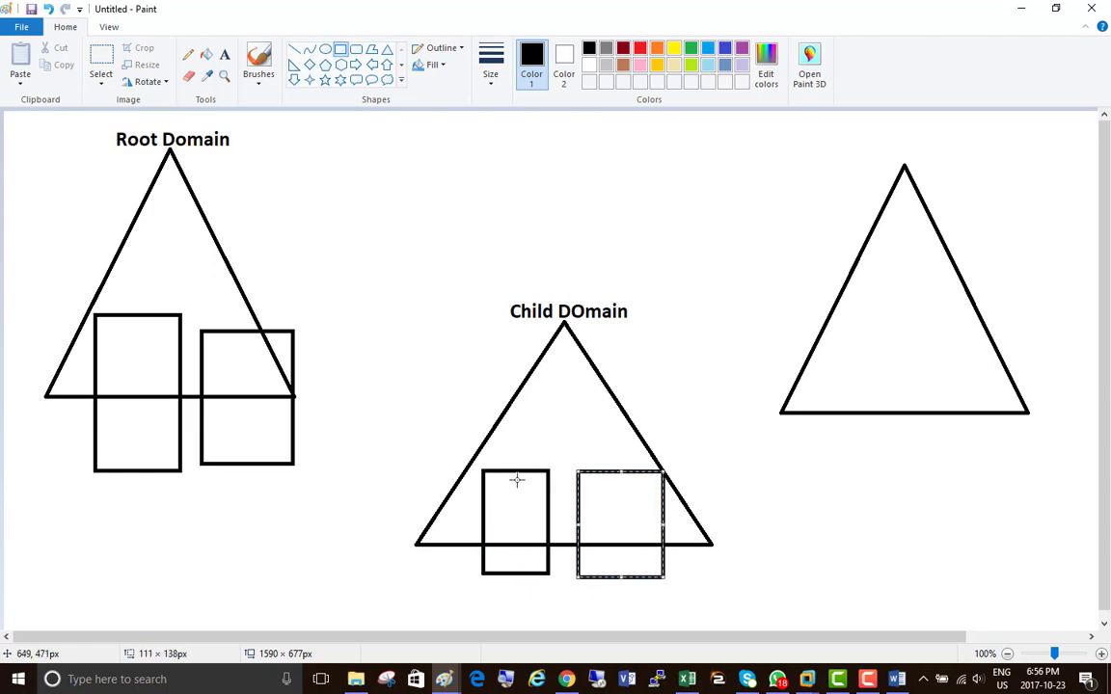
pyautogui.moveTo(836, 342); pyautogui.dragTo(918, 452)
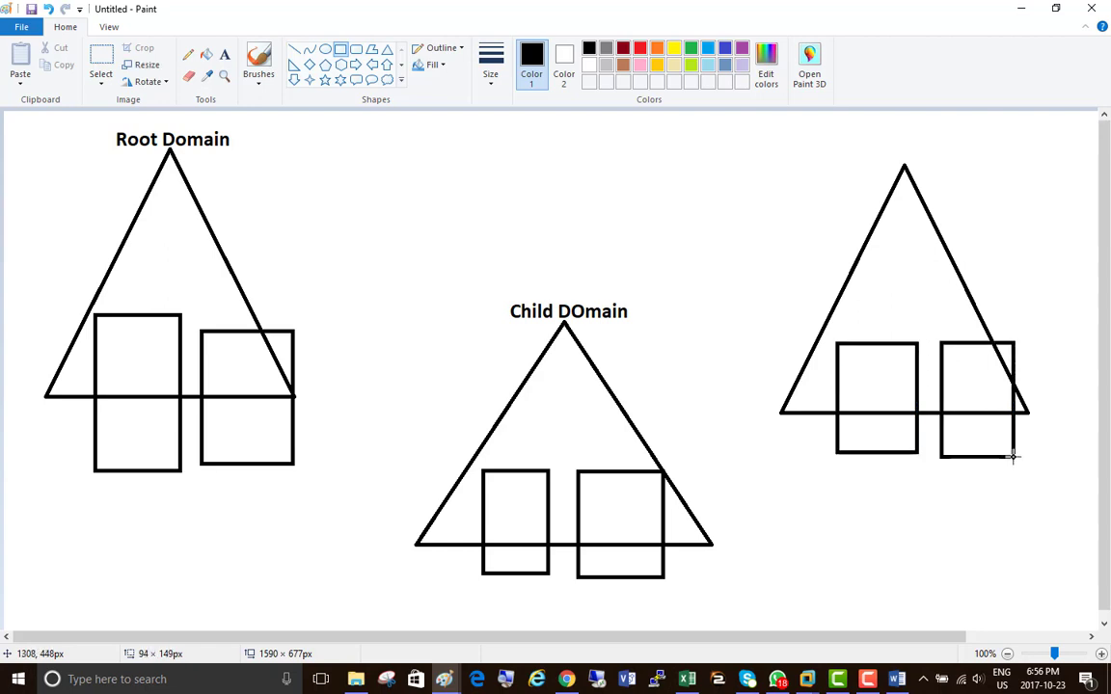
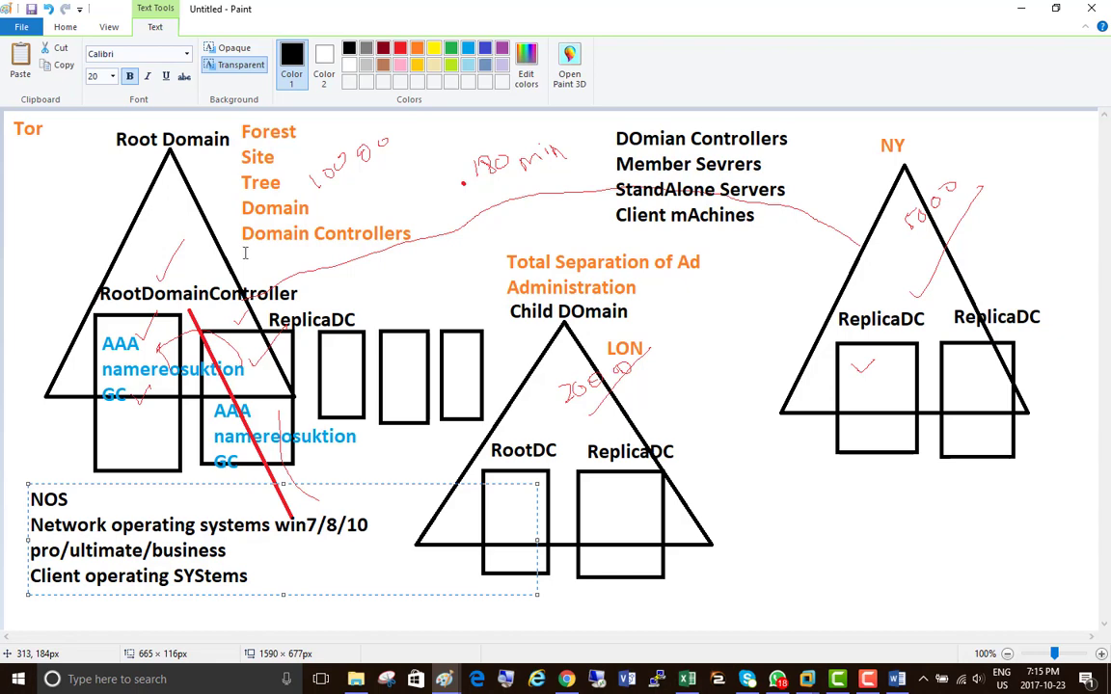
# Step: Bring up the Word notes and place the cursor at the end of the Groups heading
pyautogui.click(896, 679)
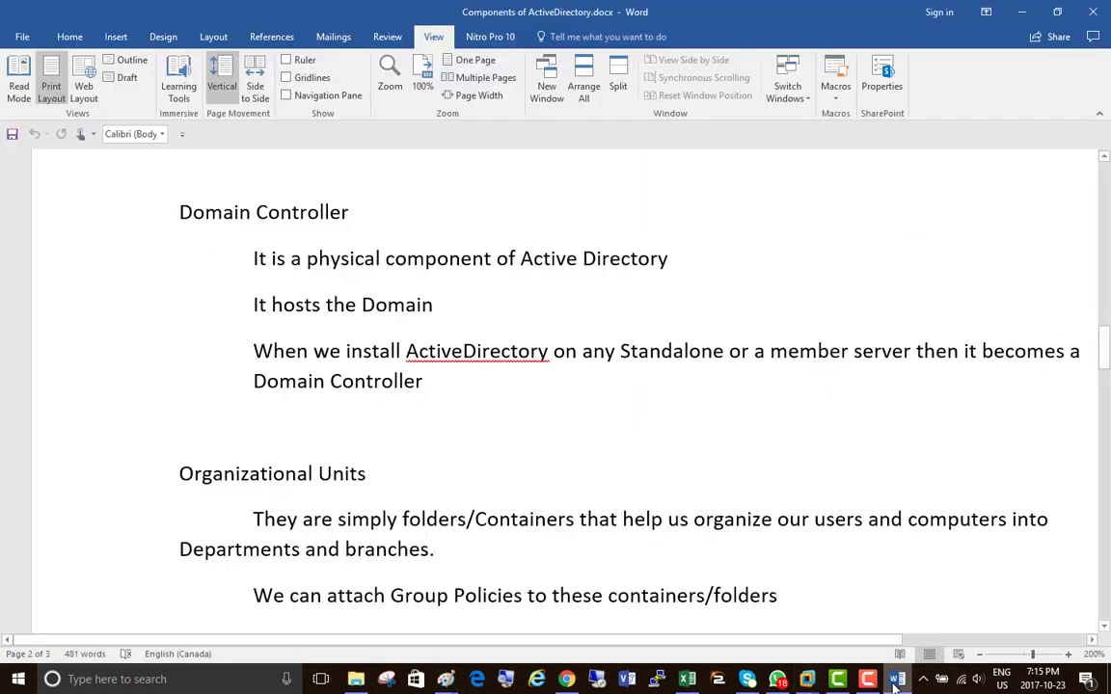
pyautogui.scroll(-4, 376, 463)
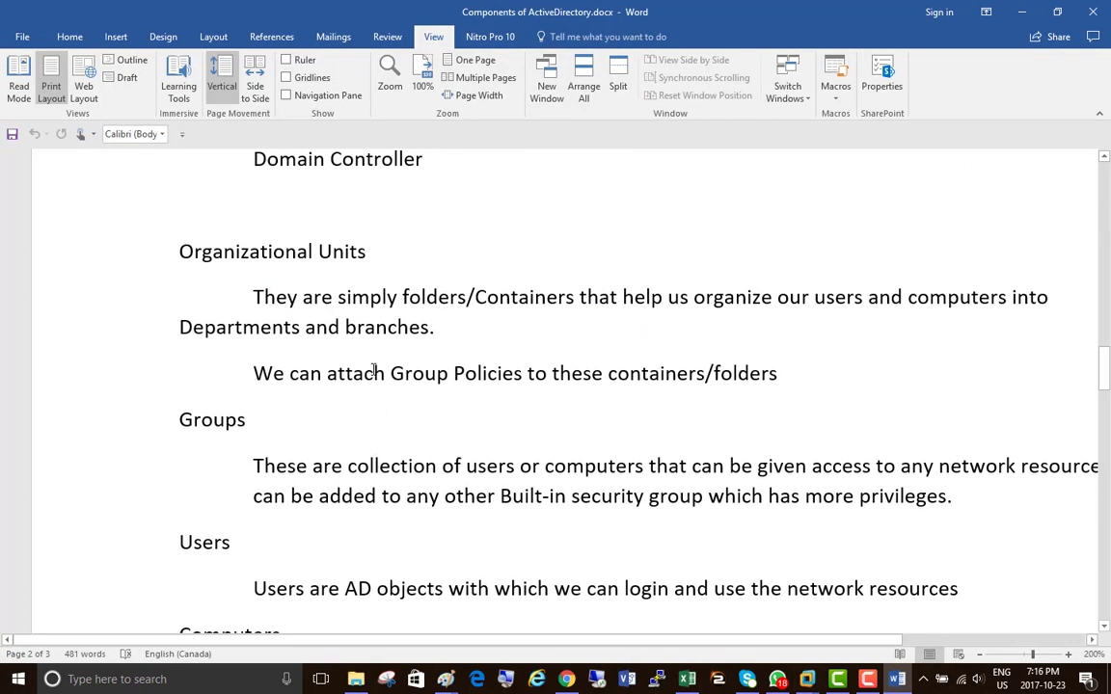
pyautogui.scroll(3, 376, 372)
pyautogui.scroll(-3, 376, 372)
pyautogui.click(270, 417)
pyautogui.scroll(-3, 326, 433)
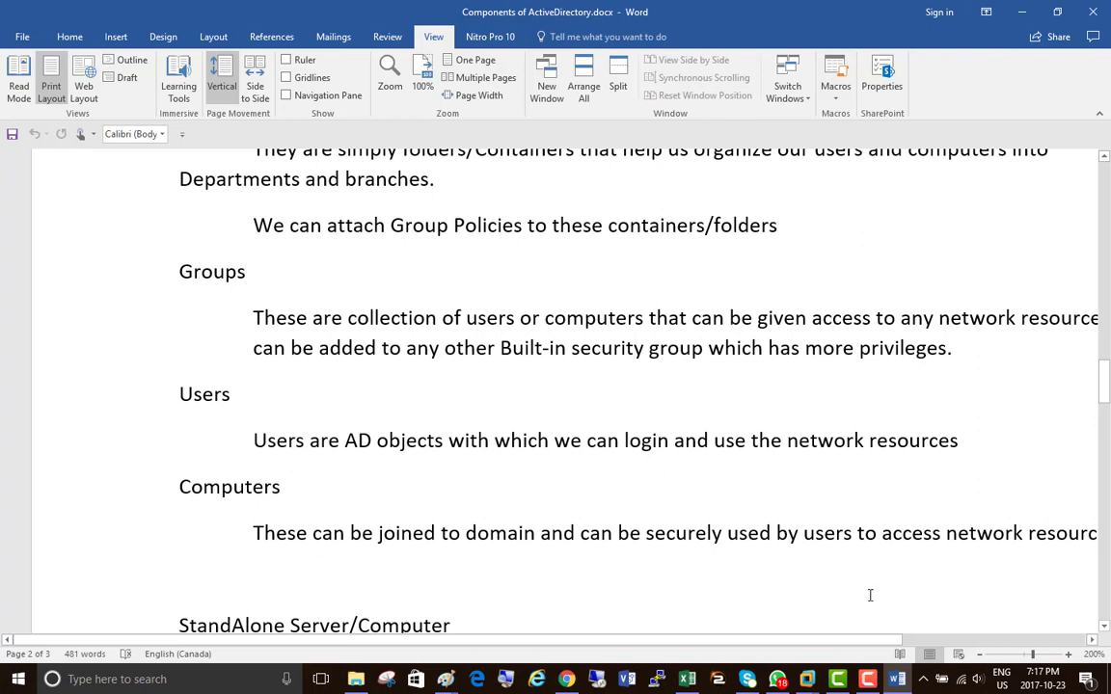
pyautogui.moveTo(845, 646); pyautogui.dragTo(922, 638)
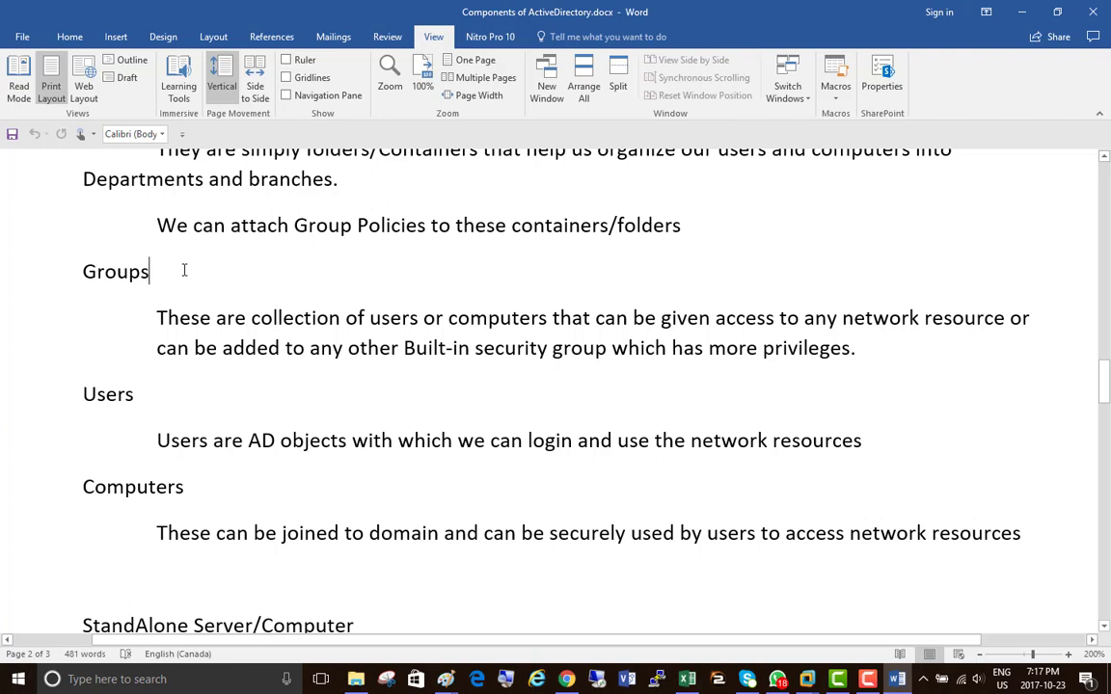
# Step: After Groups, add Security Groups and Distribution Groups = Email Groups - Exchange Server or Office365, fixing 'Emial'
pyautogui.write('(Se')
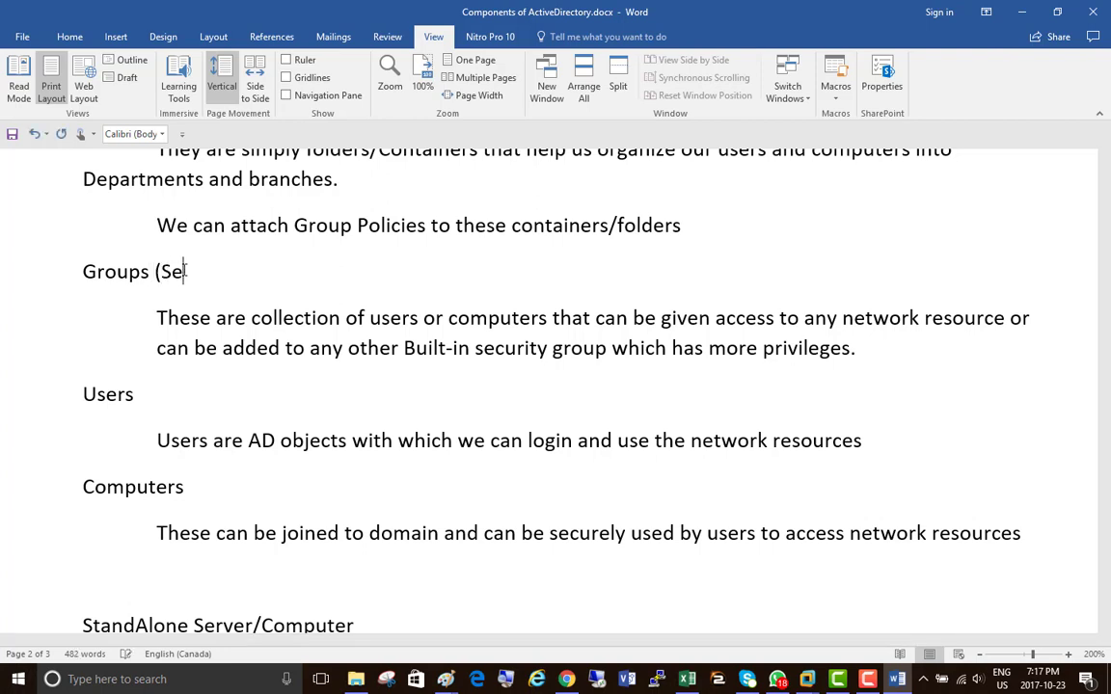
pyautogui.write('curity Groups')
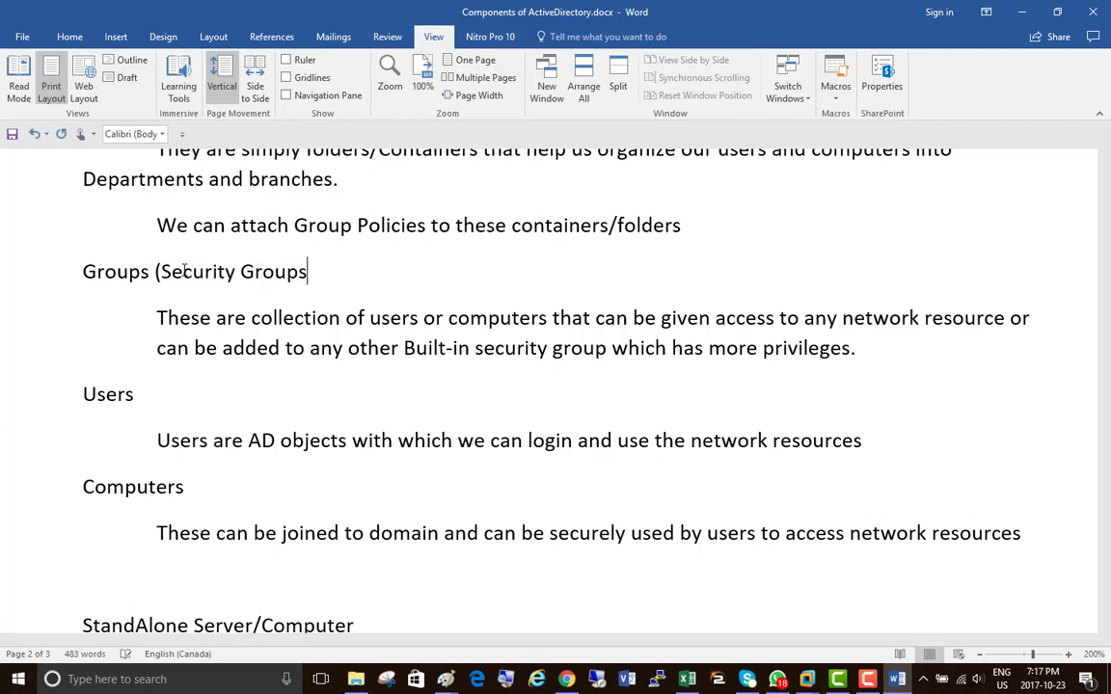
pyautogui.write(') (Distribution Groups')
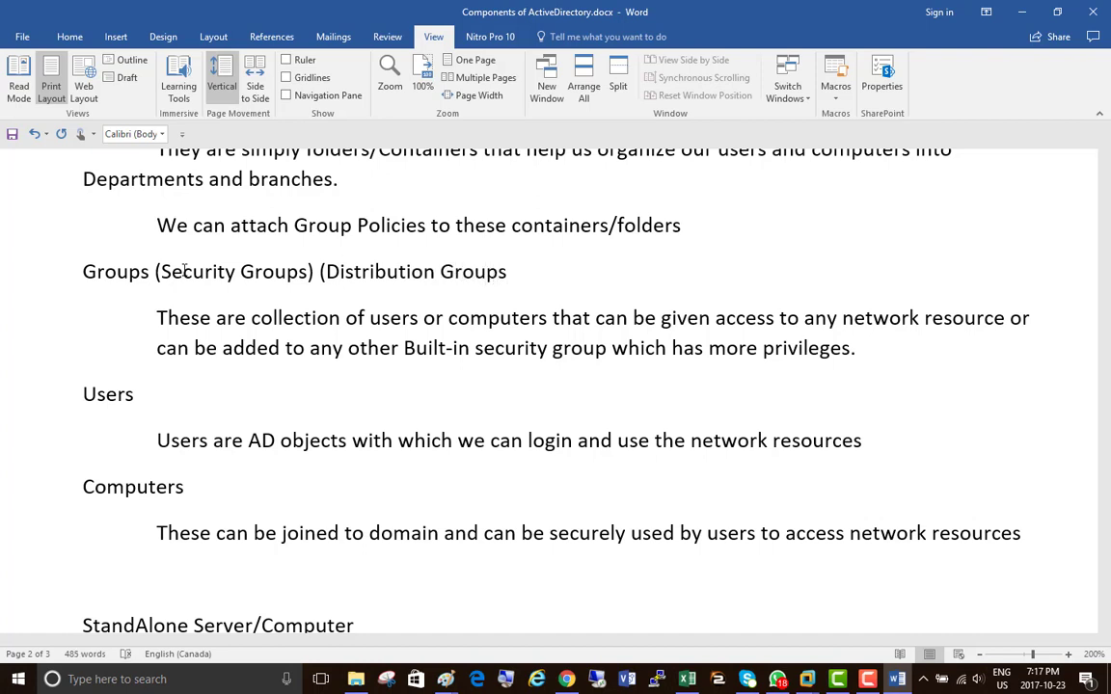
pyautogui.write(' =)')
pyautogui.press('Left')
pyautogui.write('= Emial Grou')
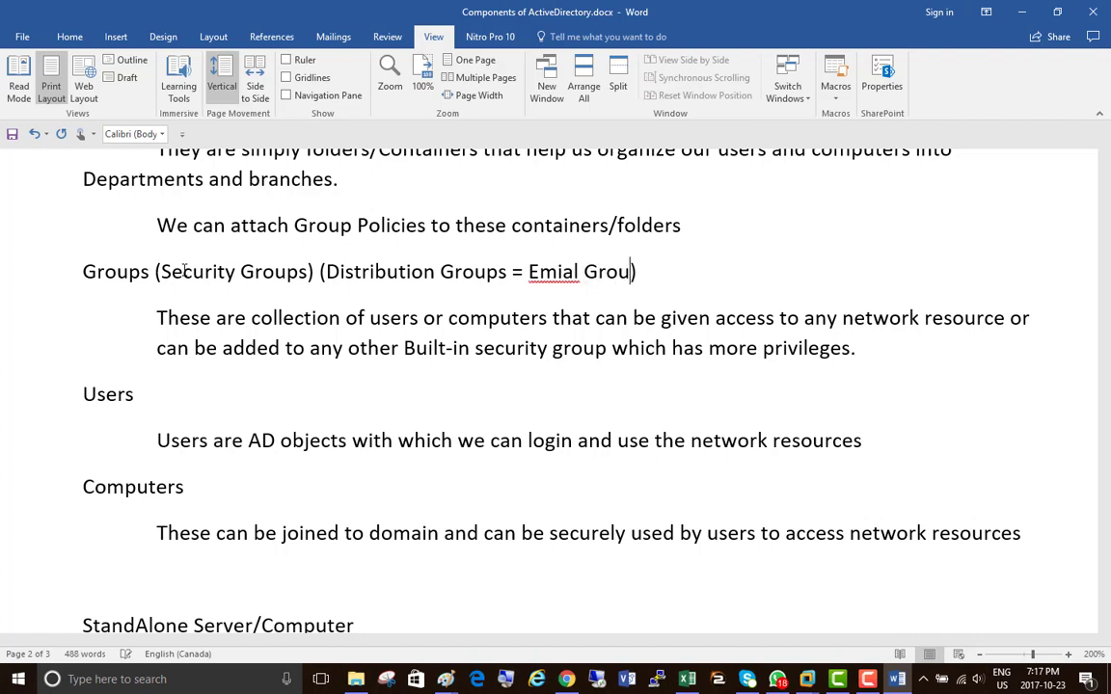
pyautogui.write('ps')
pyautogui.press('Left')
pyautogui.press('Left')
pyautogui.press('Left')
pyautogui.press('Left')
pyautogui.press('Left')
pyautogui.press('Left')
pyautogui.press('Left')
pyautogui.press('Left')
pyautogui.press('Left')
pyautogui.press('Left')
pyautogui.press('Left')
pyautogui.press('Left')
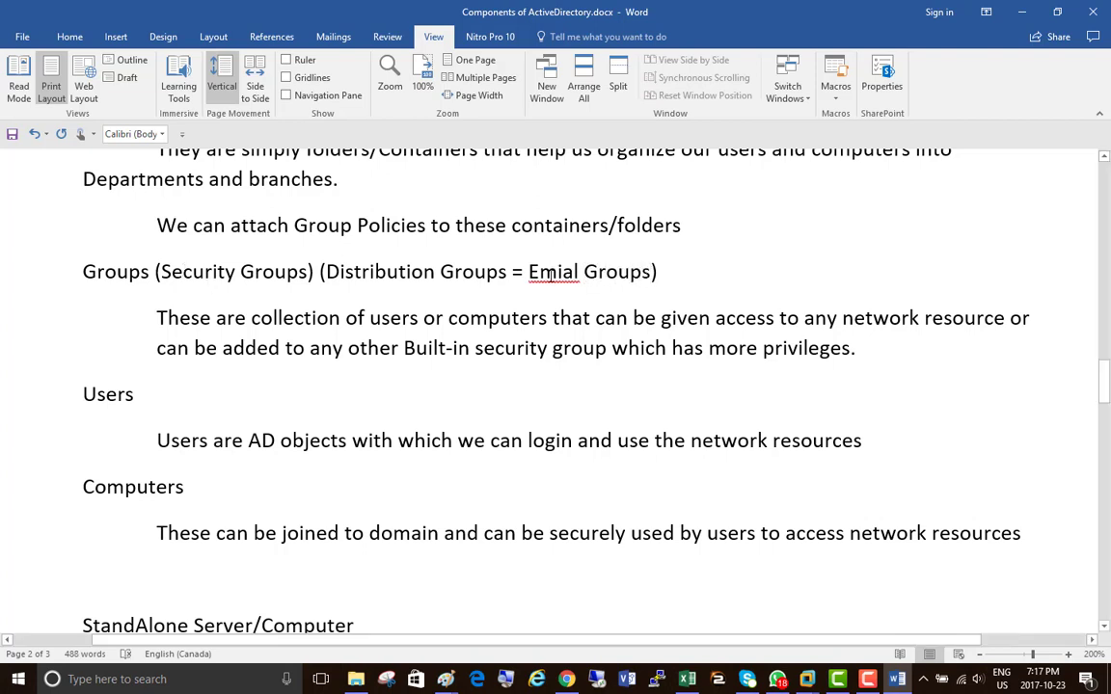
pyautogui.rightClick(556, 276)
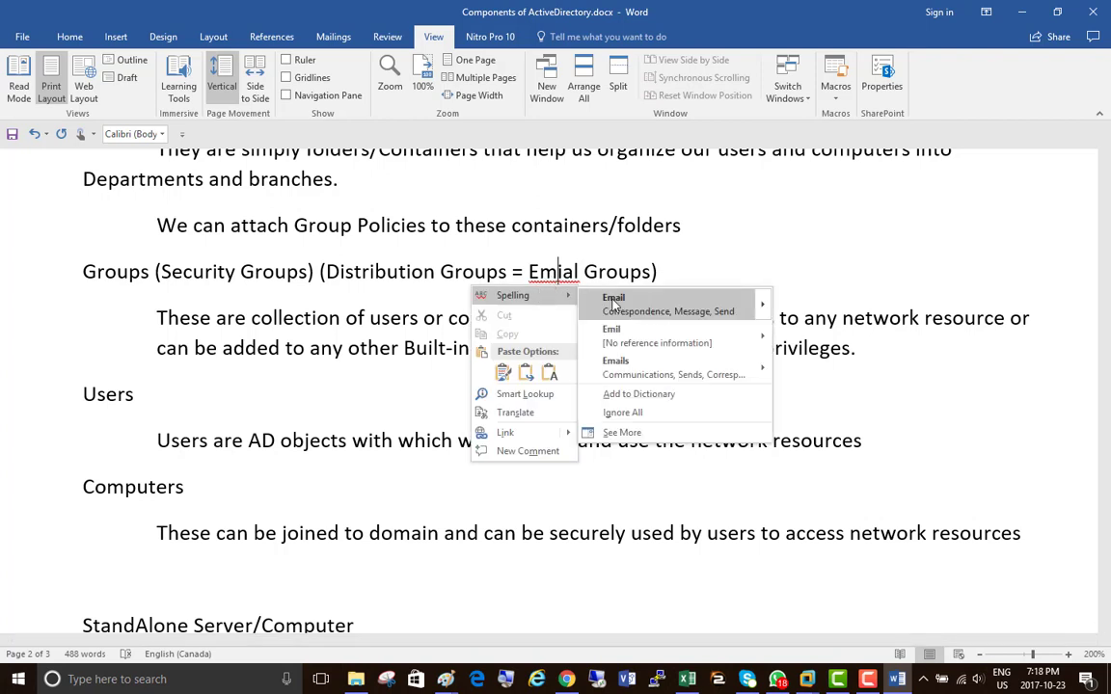
pyautogui.click(622, 295)
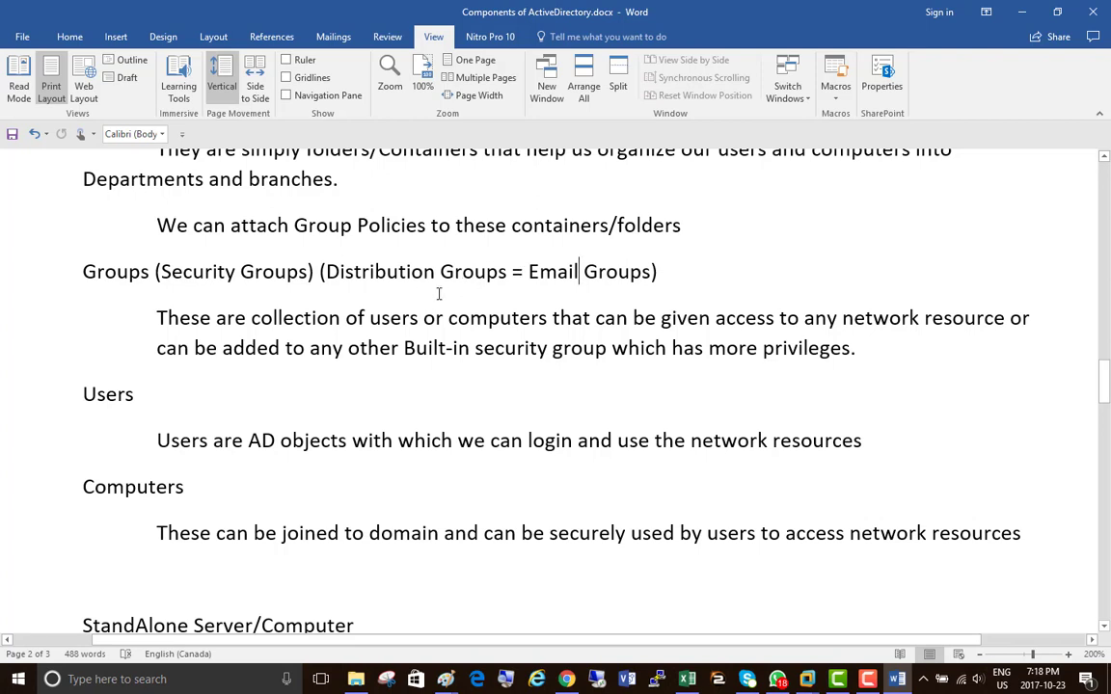
pyautogui.click(653, 272)
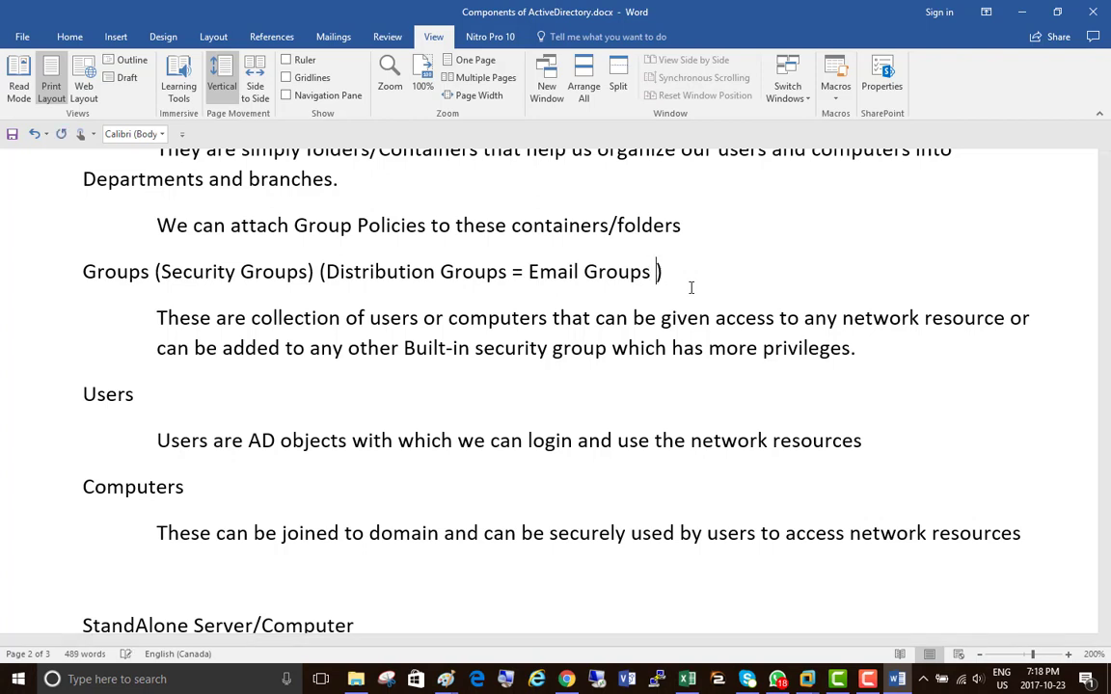
pyautogui.write('- ')
pyautogui.write('Exchange Serv')
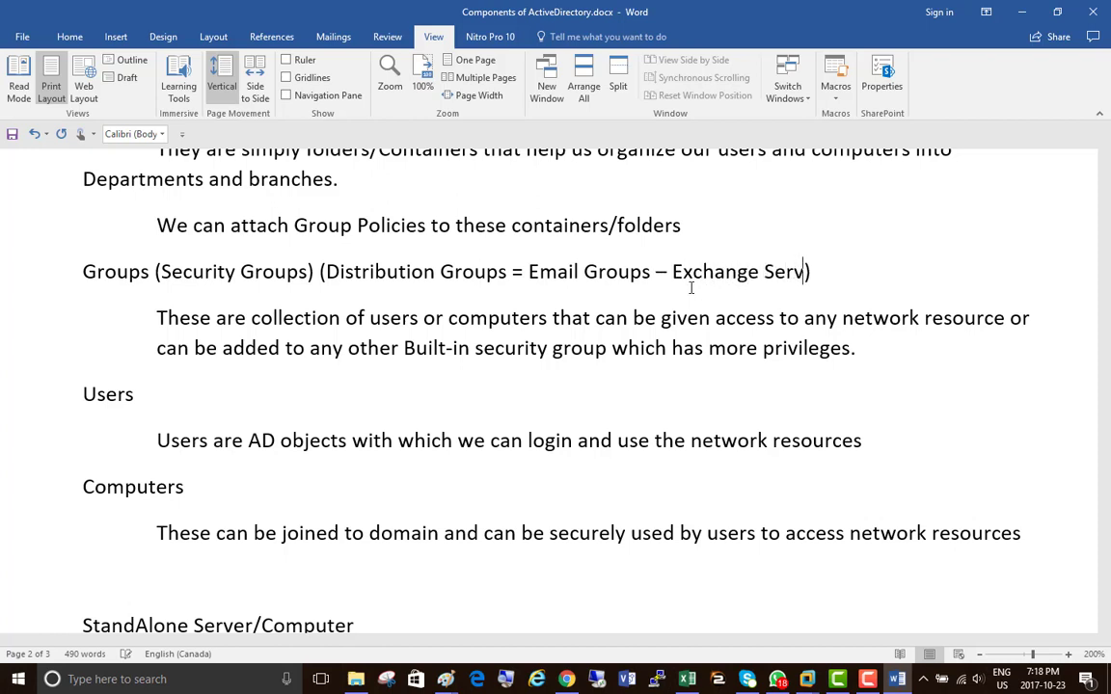
pyautogui.write('er or Of')
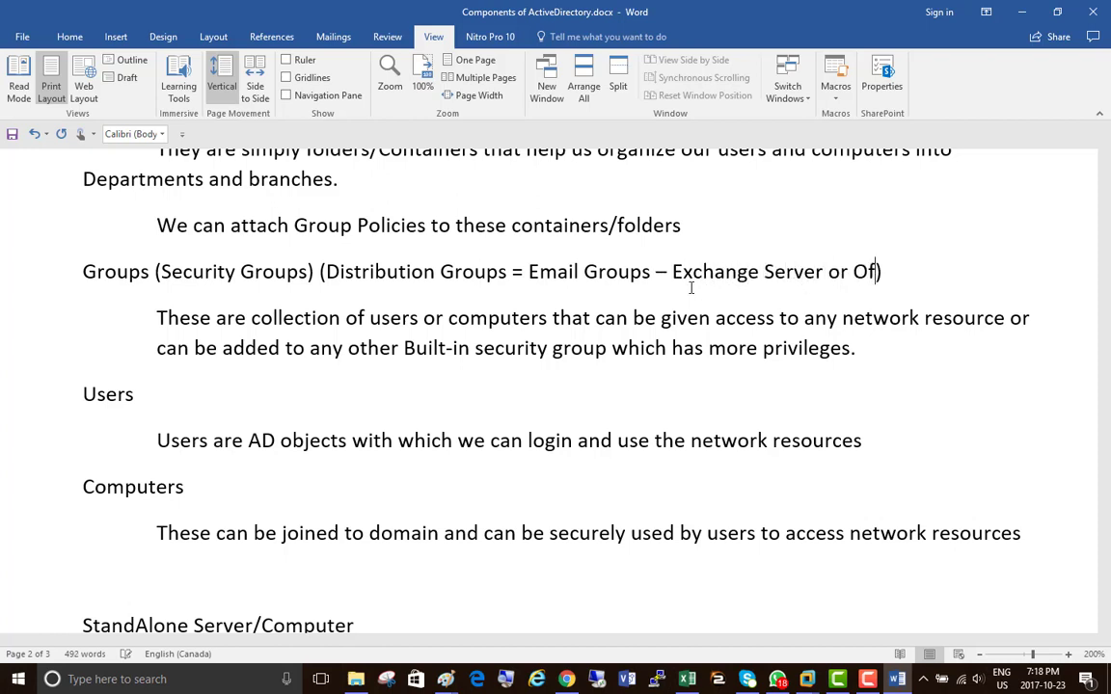
pyautogui.write('fice365')
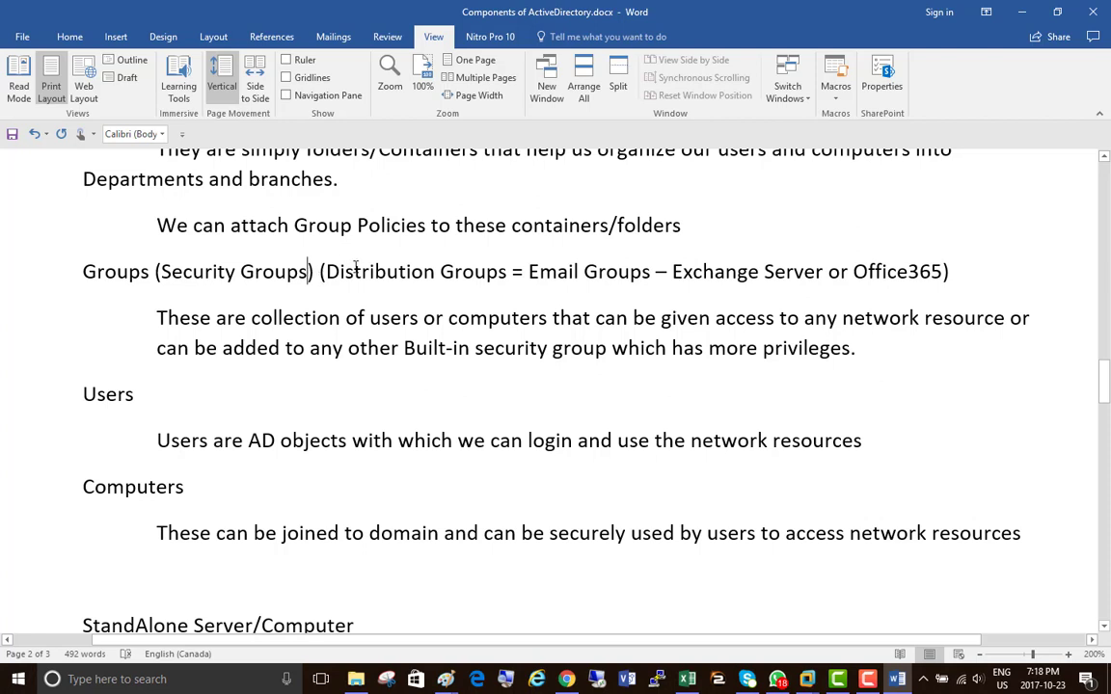
# Step: Add that Security Groups members get network access or join built-in groups like Administrators, Backup operators
pyautogui.click(308, 272)
pyautogui.write('- memb')
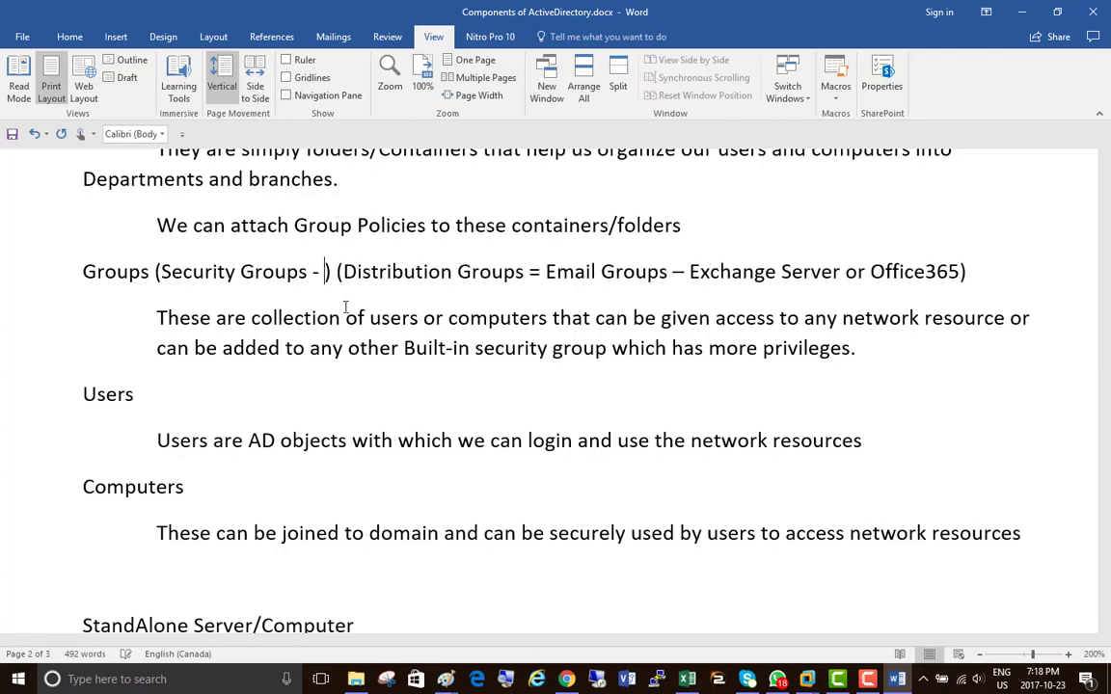
pyautogui.write('ers of these ')
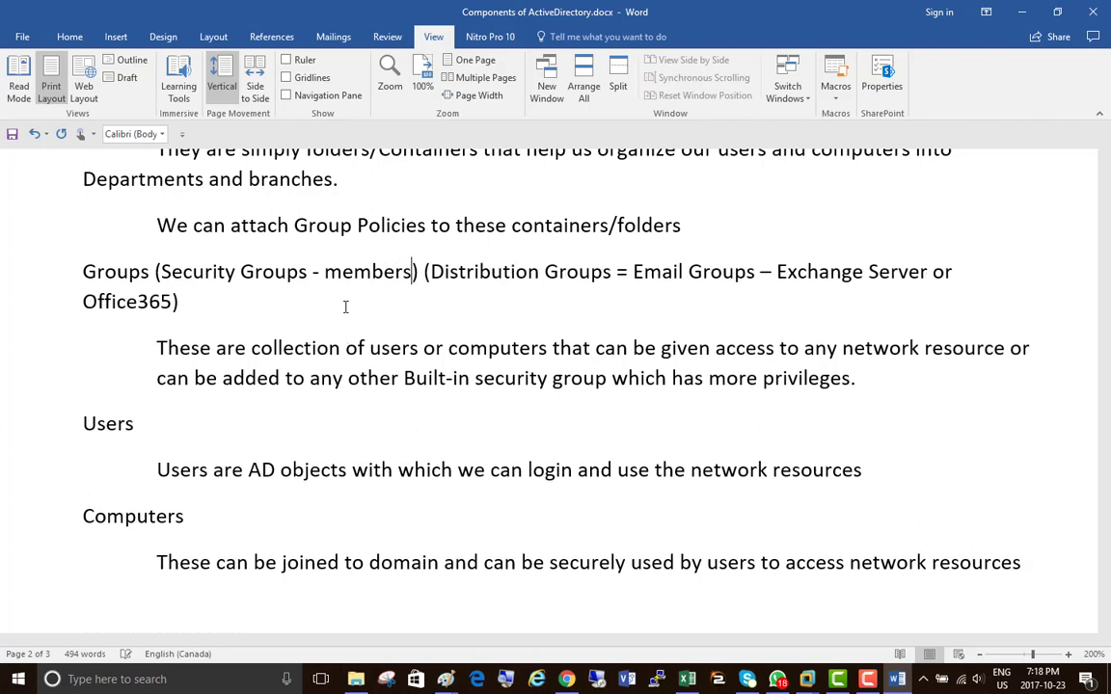
pyautogui.write('groups can')
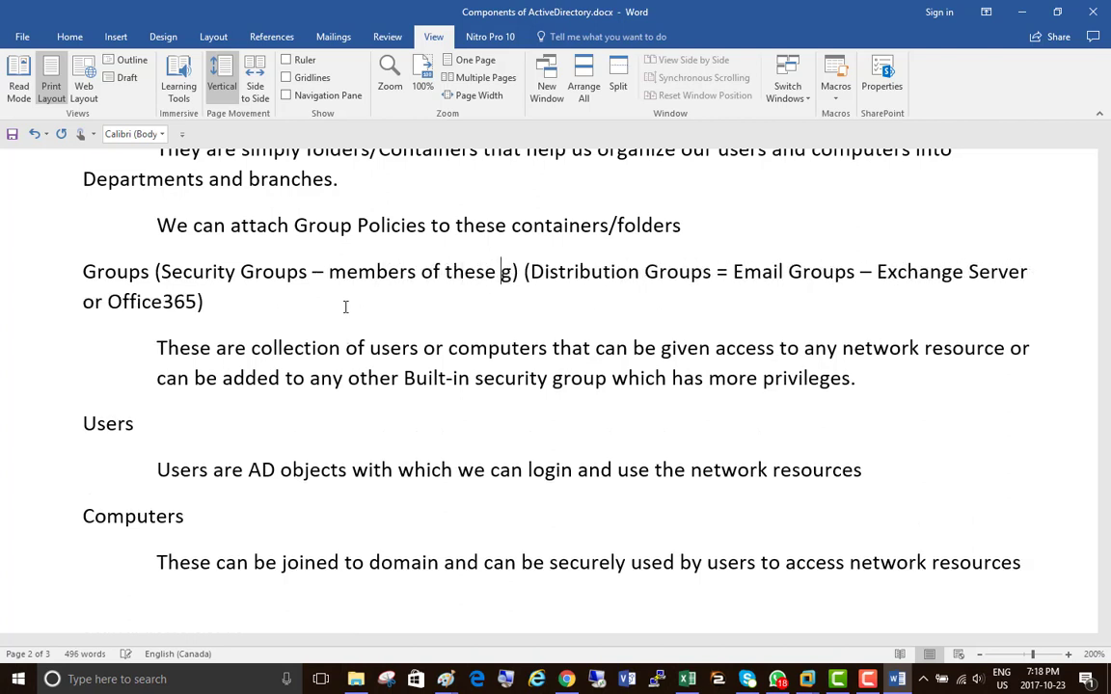
pyautogui.write(' be goiven')
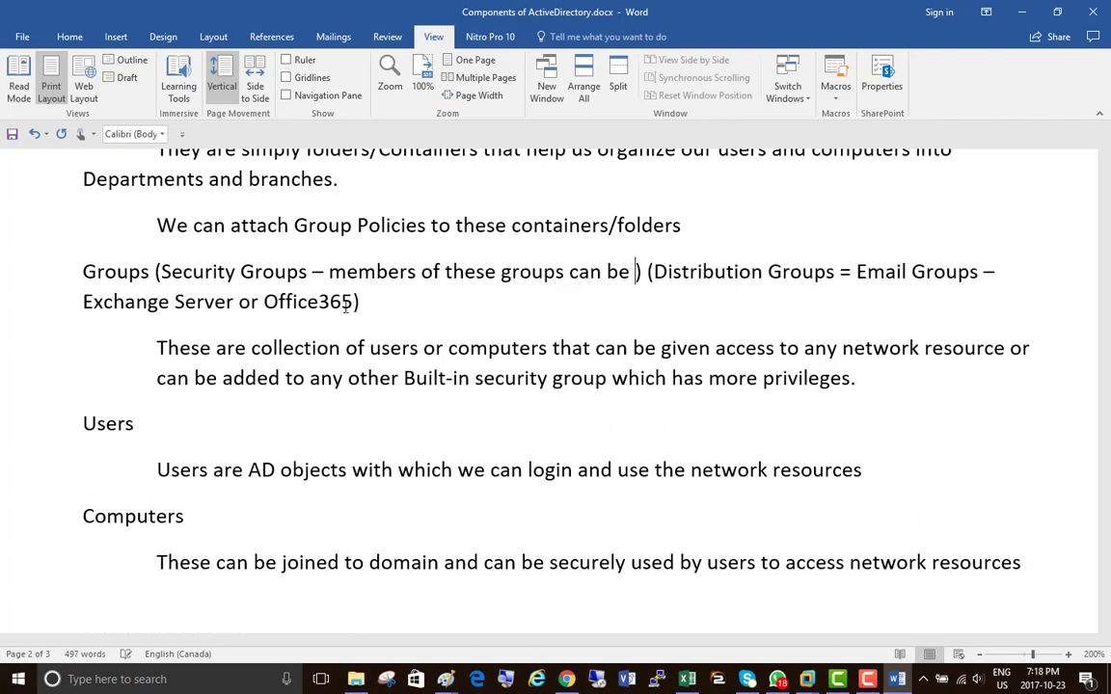
pyautogui.press('BackSpace')
pyautogui.press('BackSpace')
pyautogui.press('BackSpace')
pyautogui.press('BackSpace')
pyautogui.press('BackSpace')
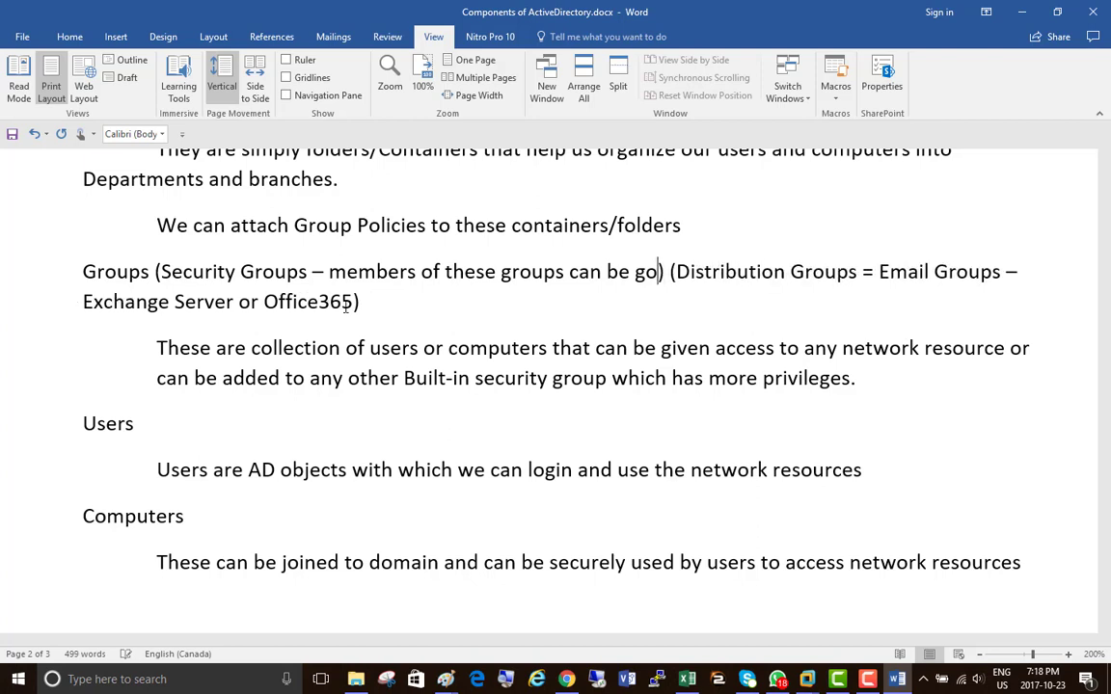
pyautogui.write('iv')
pyautogui.write('acces')
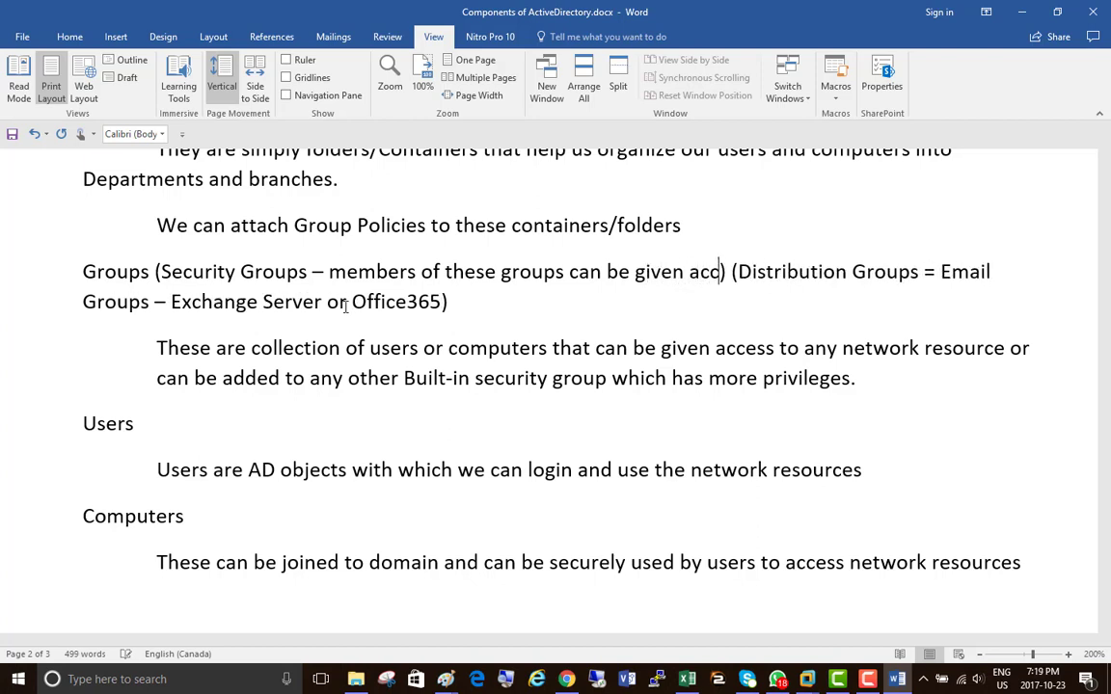
pyautogui.write('s to an')
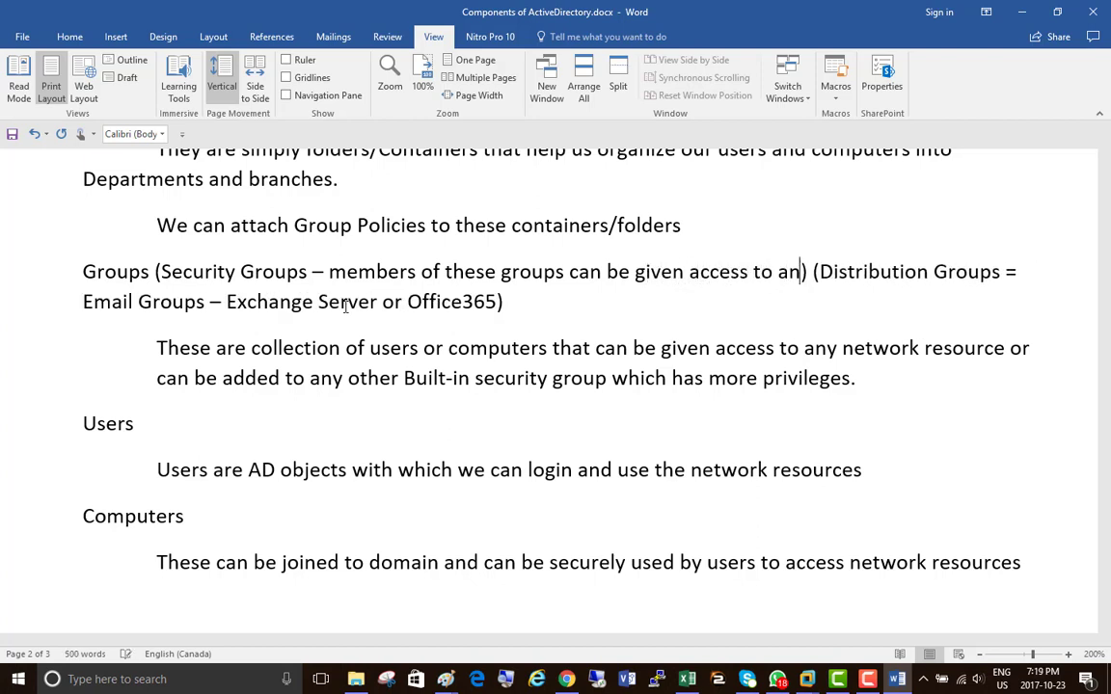
pyautogui.write('y networ')
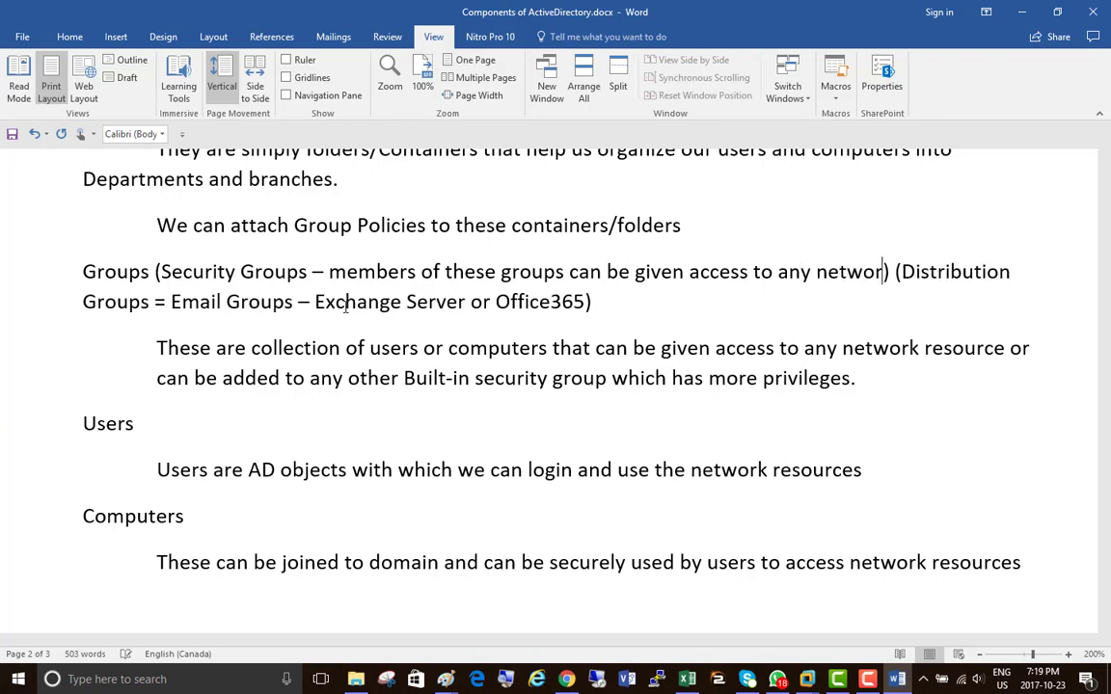
pyautogui.write('k resource')
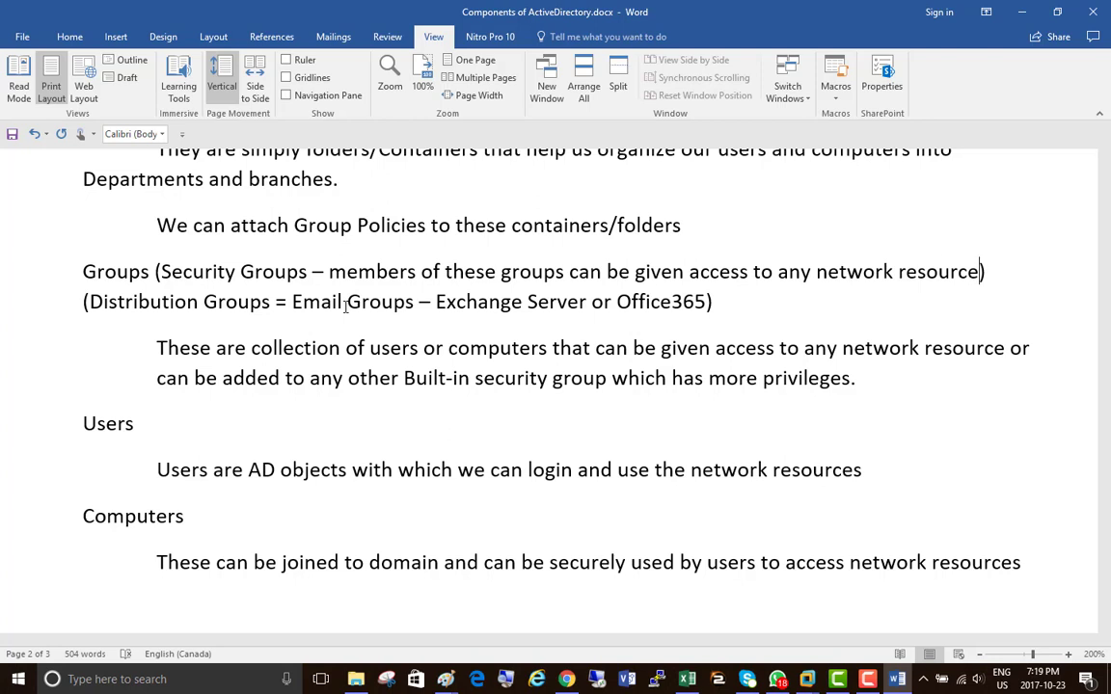
pyautogui.write(' or they could be a')
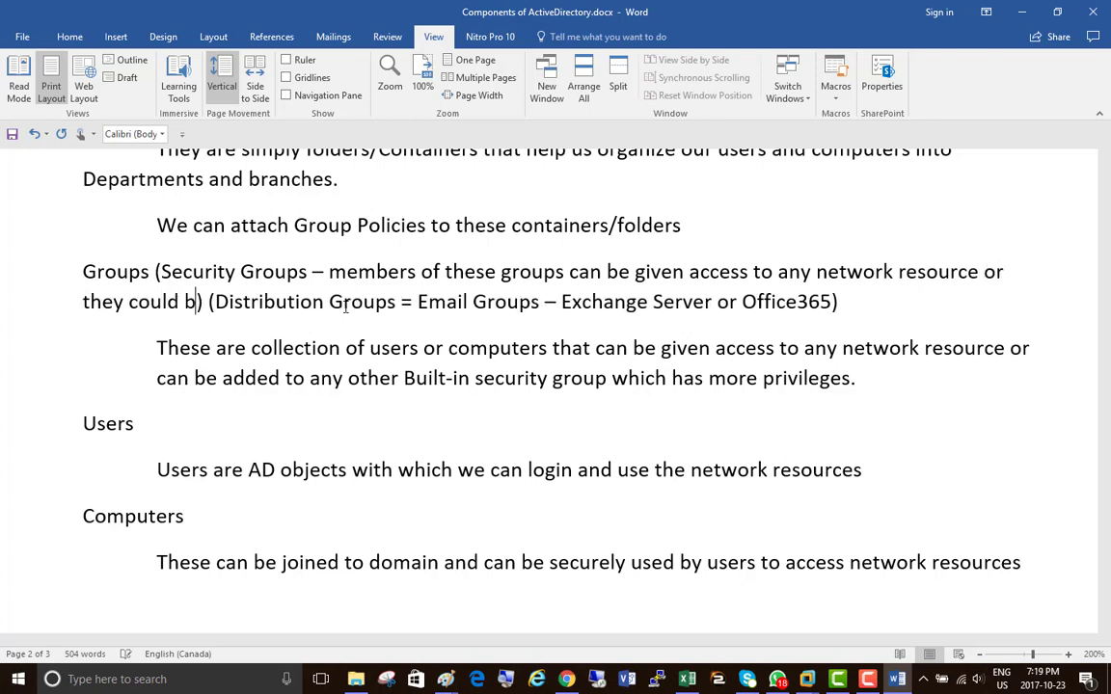
pyautogui.write('dded to ')
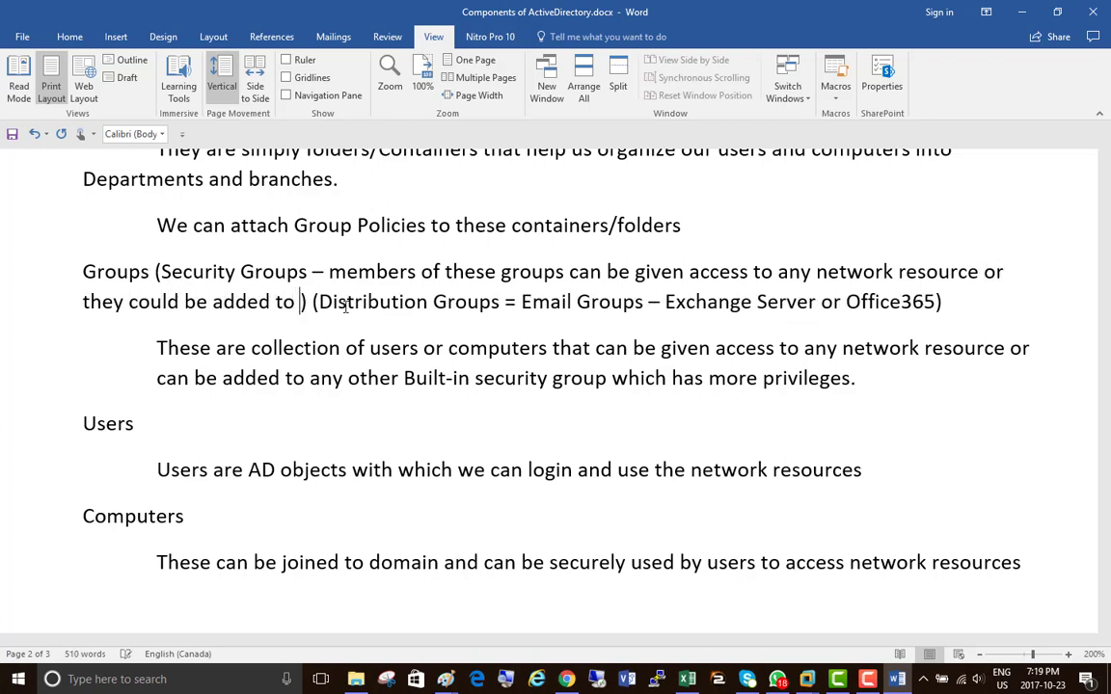
pyautogui.write('a byuilti')
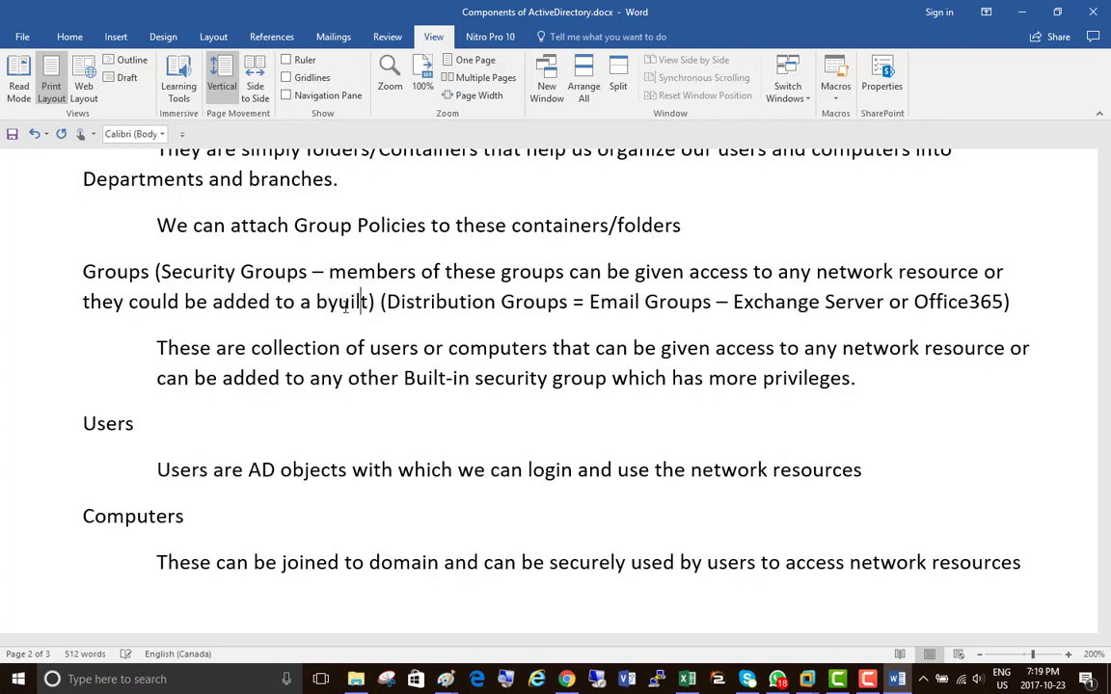
pyautogui.press('BackSpace')
pyautogui.press('BackSpace')
pyautogui.press('BackSpace')
pyautogui.press('BackSpace')
pyautogui.press('BackSpace')
pyautogui.press('BackSpace')
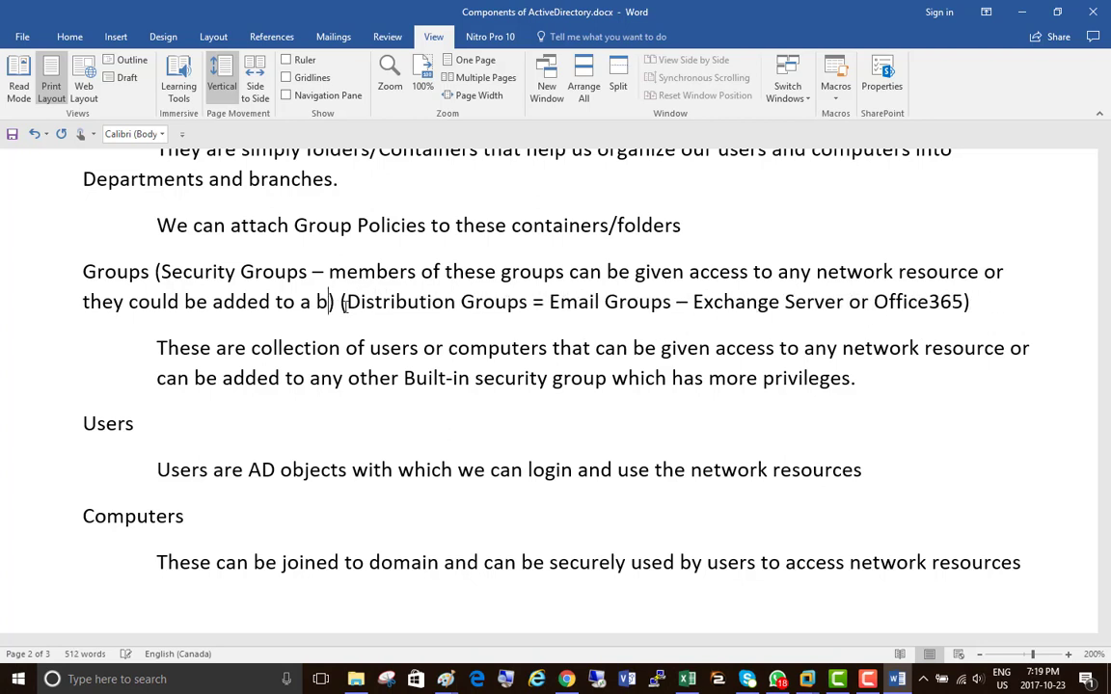
pyautogui.write('uilt-in P')
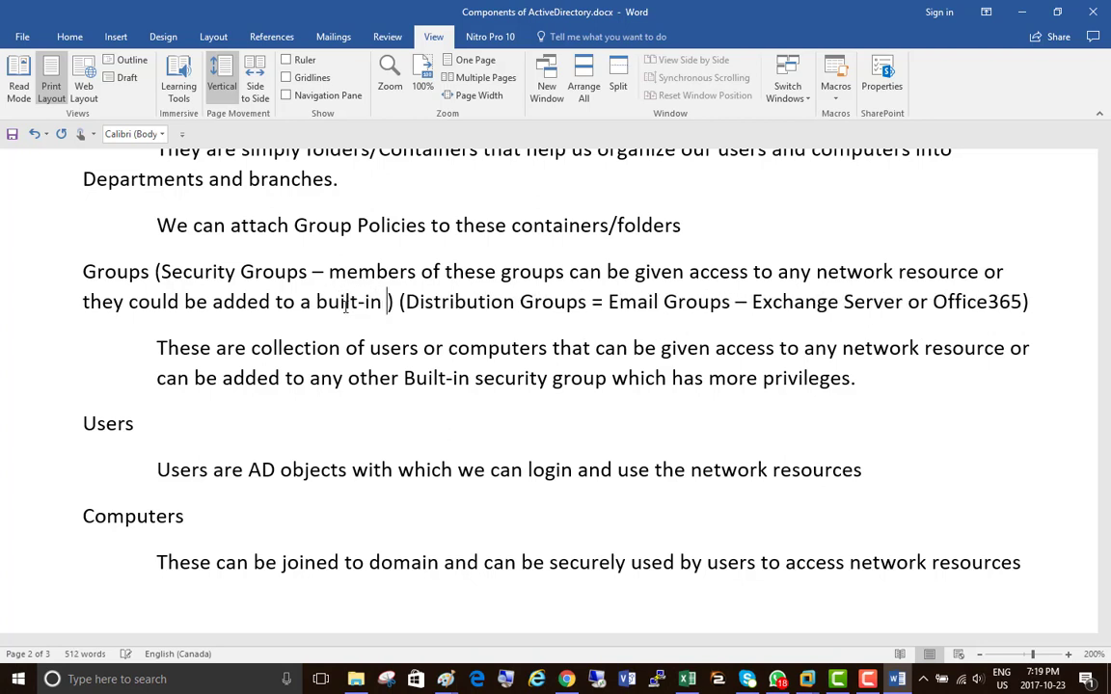
pyautogui.write('rivil')
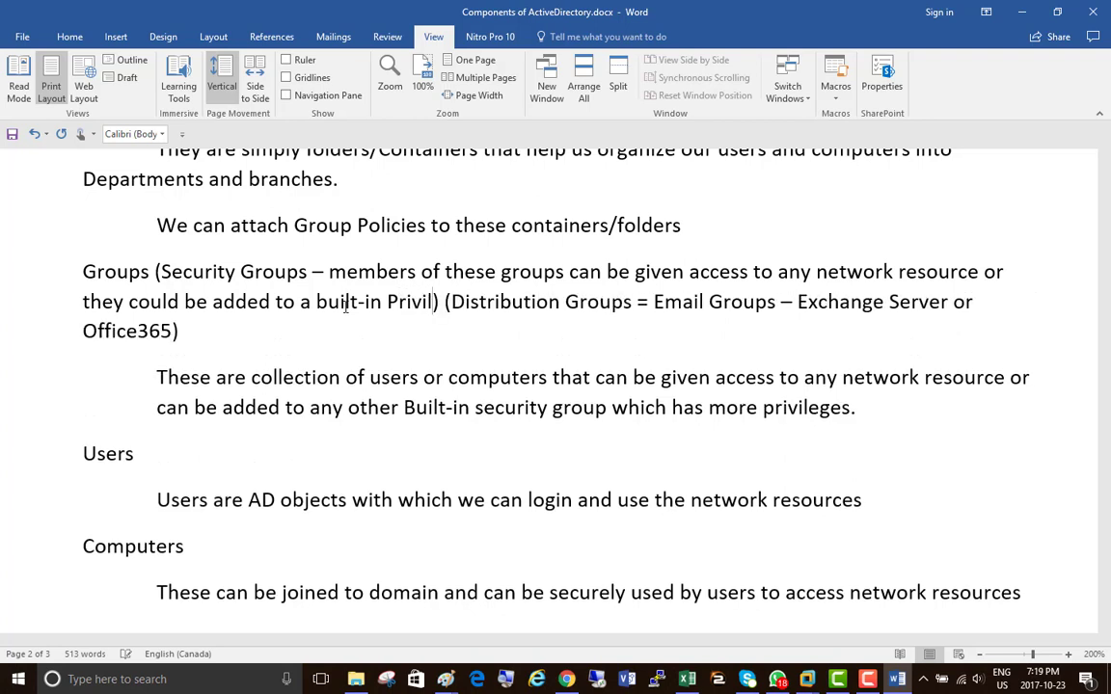
pyautogui.write('eged ')
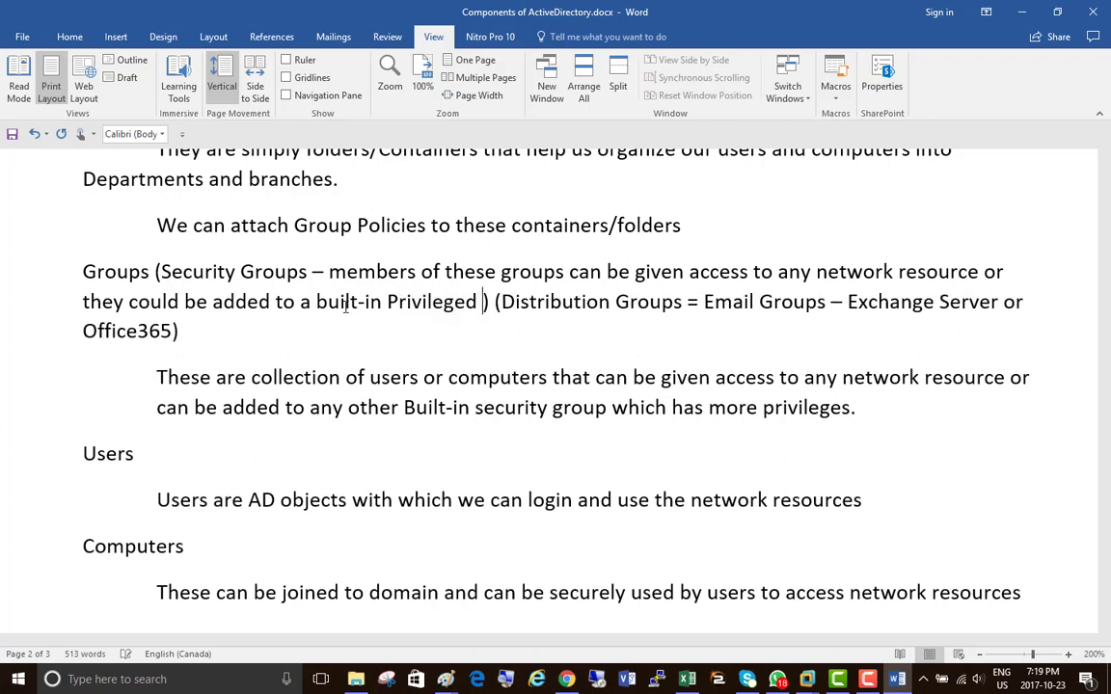
pyautogui.write('Security ')
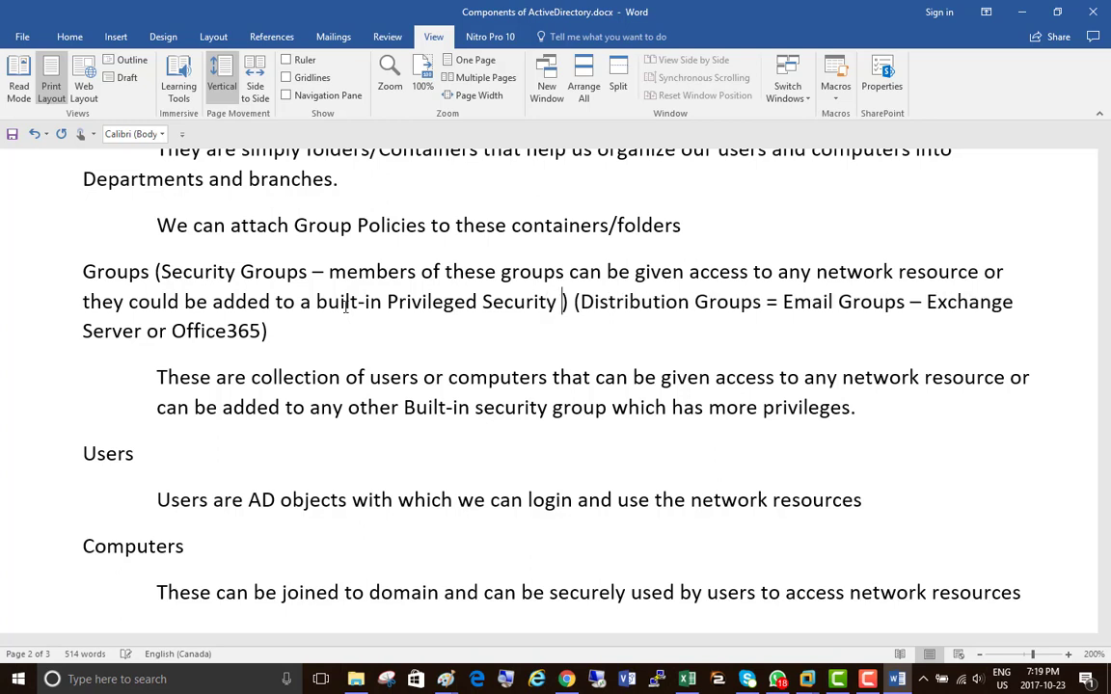
pyautogui.write('i.e. Admi')
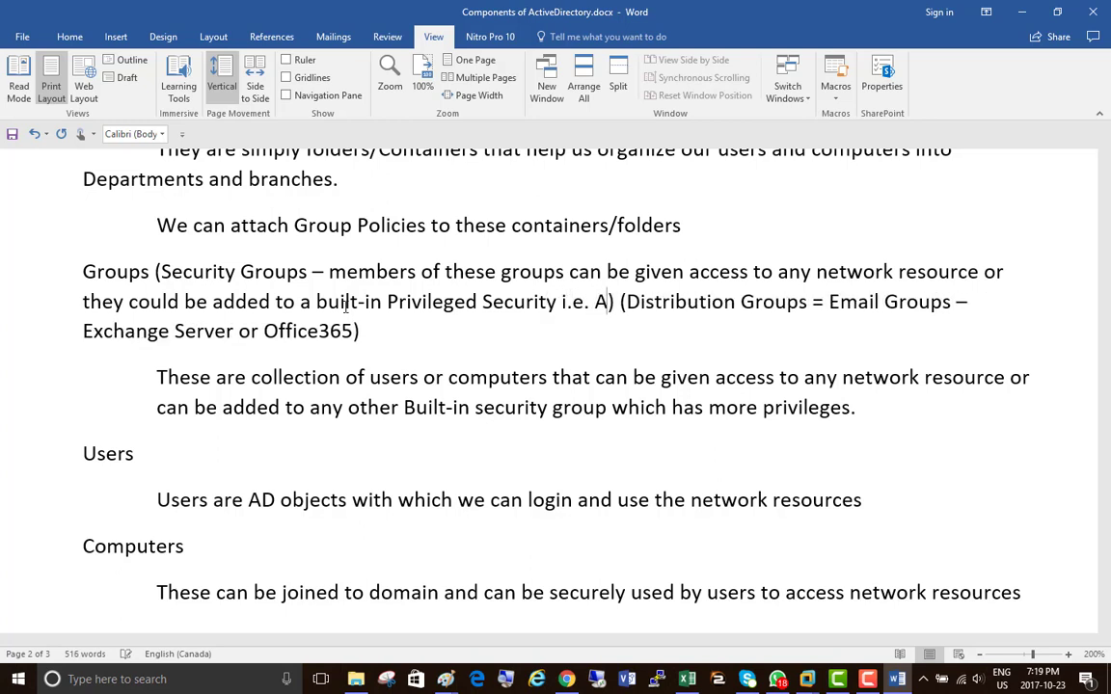
pyautogui.write('nistrator')
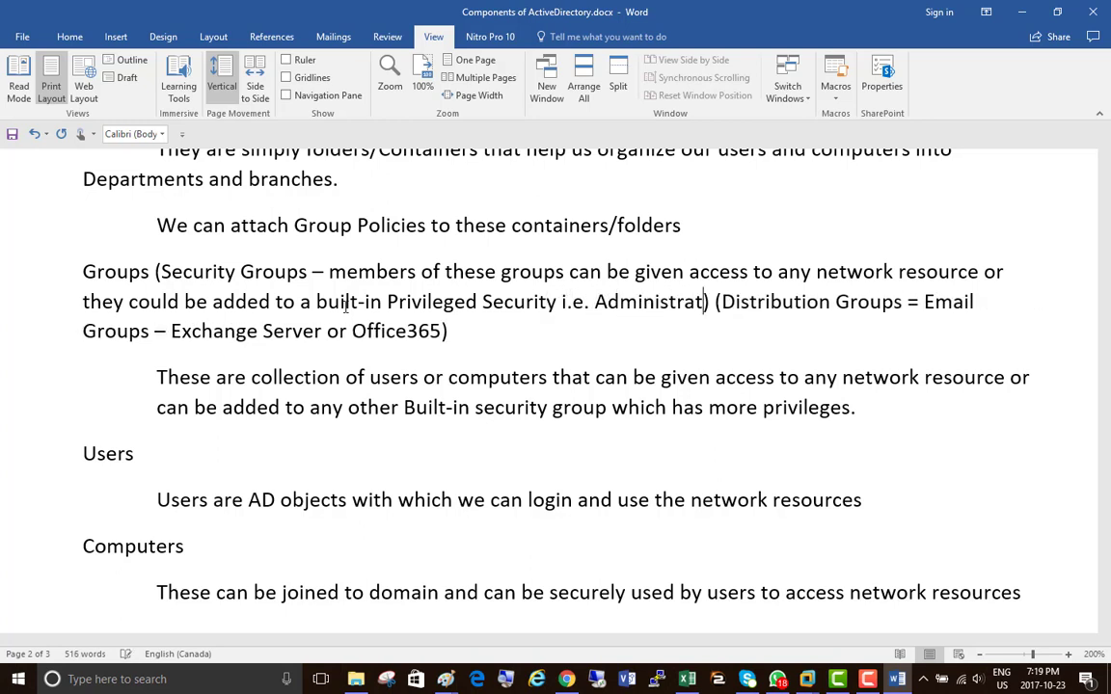
pyautogui.write('s')
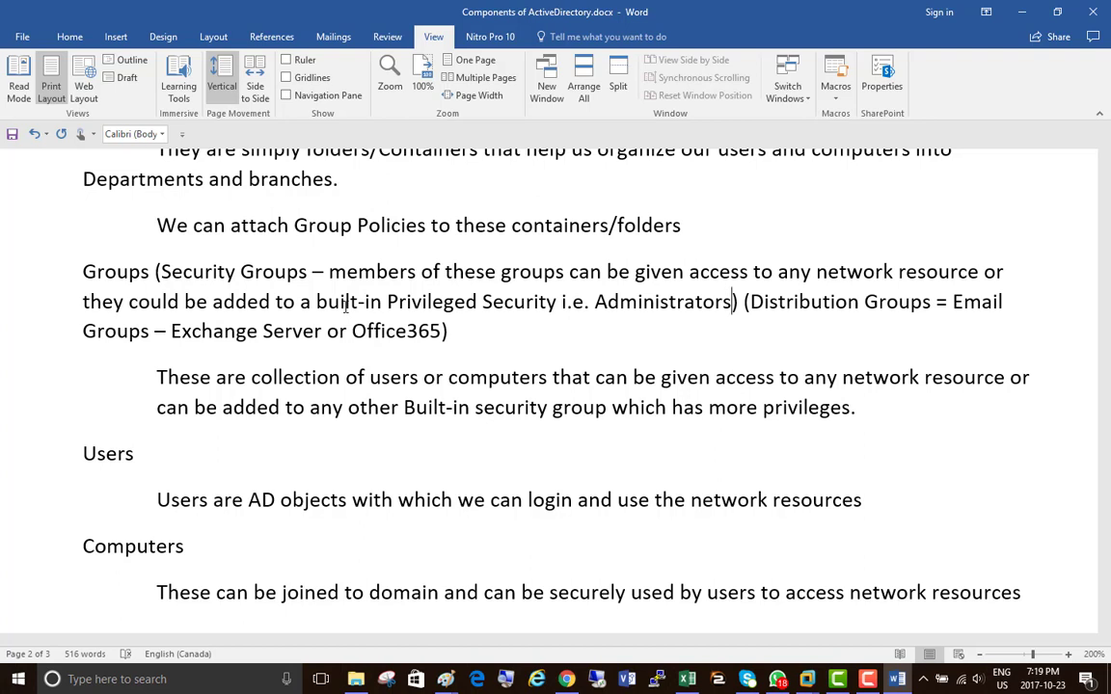
pyautogui.write(',')
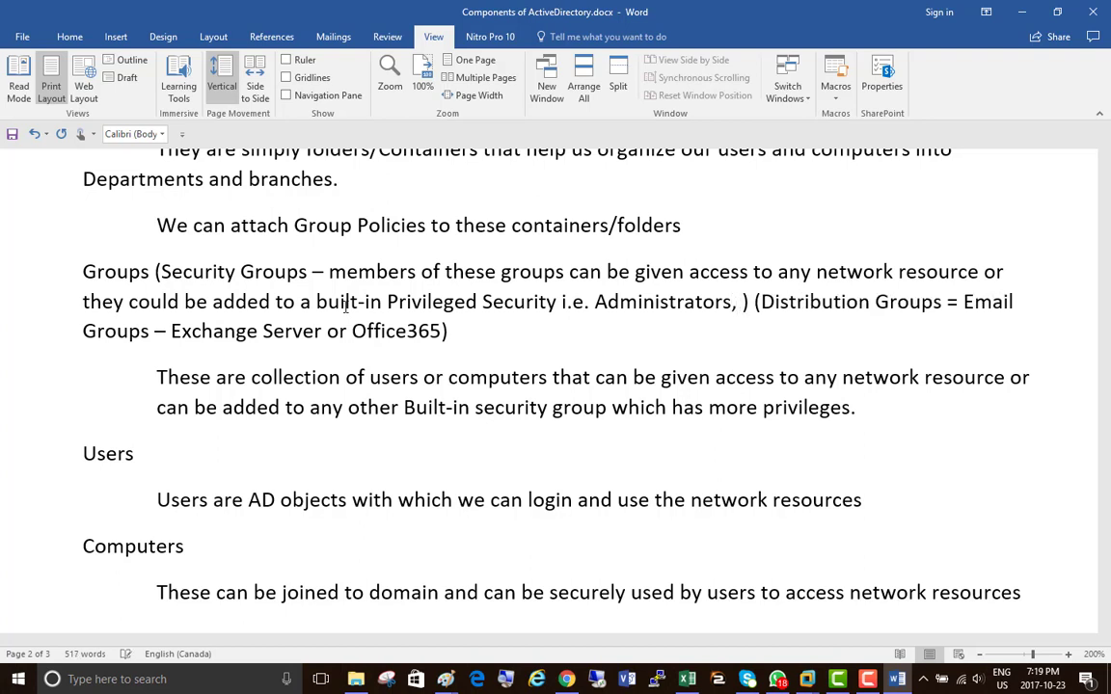
pyautogui.write(' Backup ')
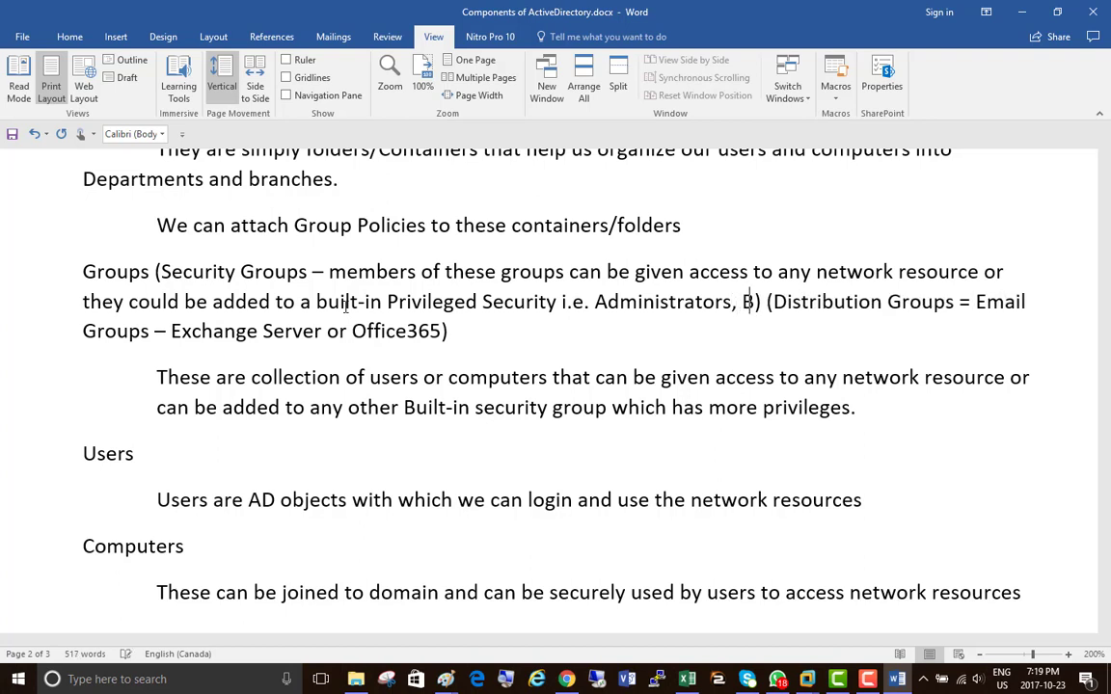
pyautogui.write('operator')
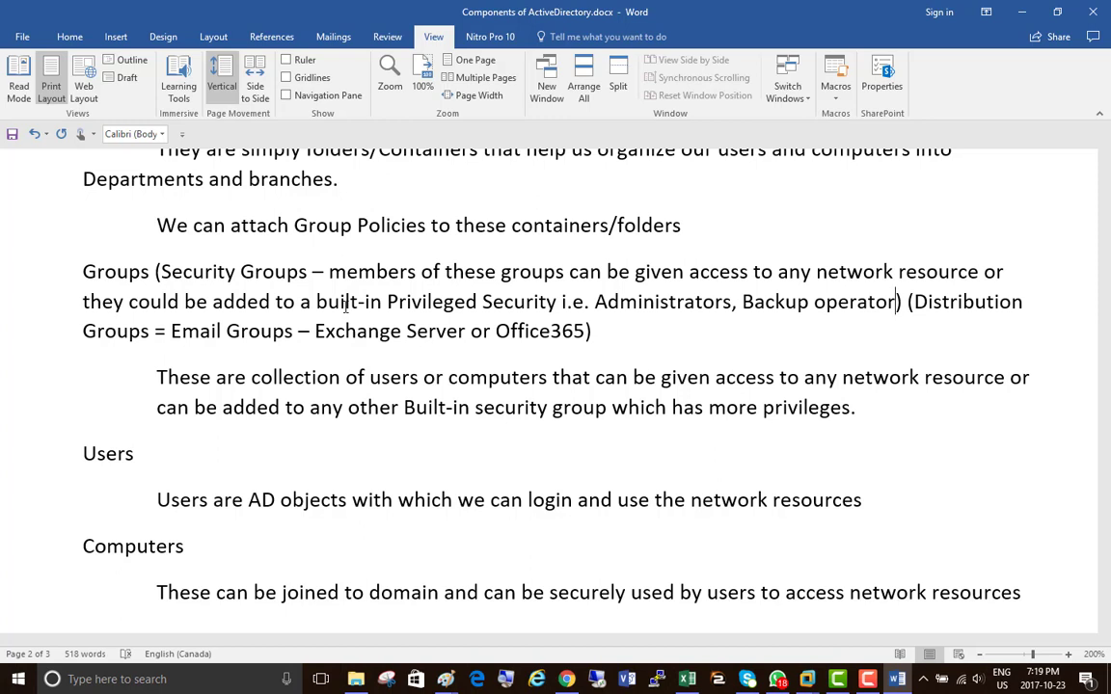
pyautogui.write('s Groups')
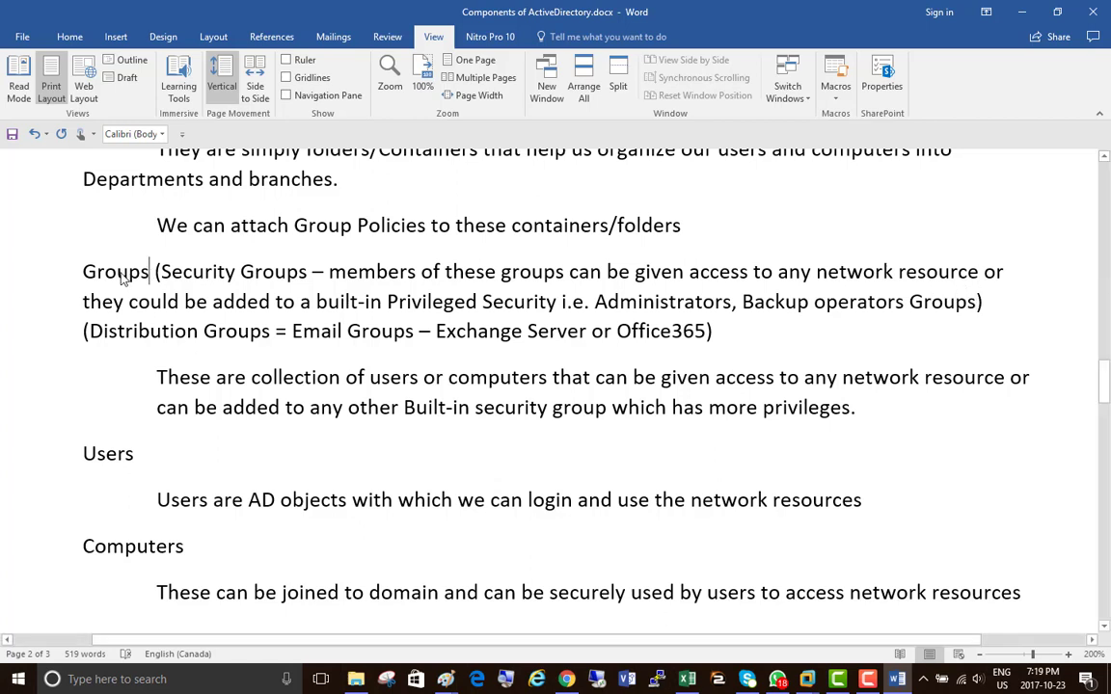
# Step: Bold 'Groups', 'Security Groups' and 'built-in Privileged Security' in the Groups paragraph
pyautogui.moveTo(149, 274); pyautogui.dragTo(84, 279)
pyautogui.hotkey('ctrl', 'b')
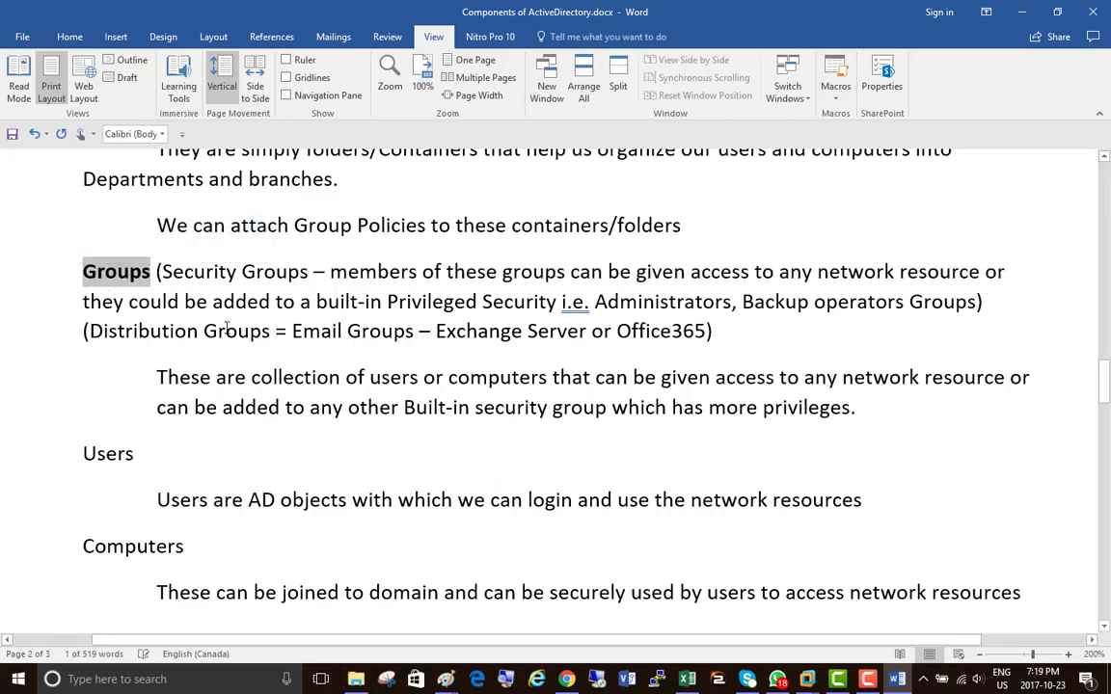
pyautogui.click(208, 327)
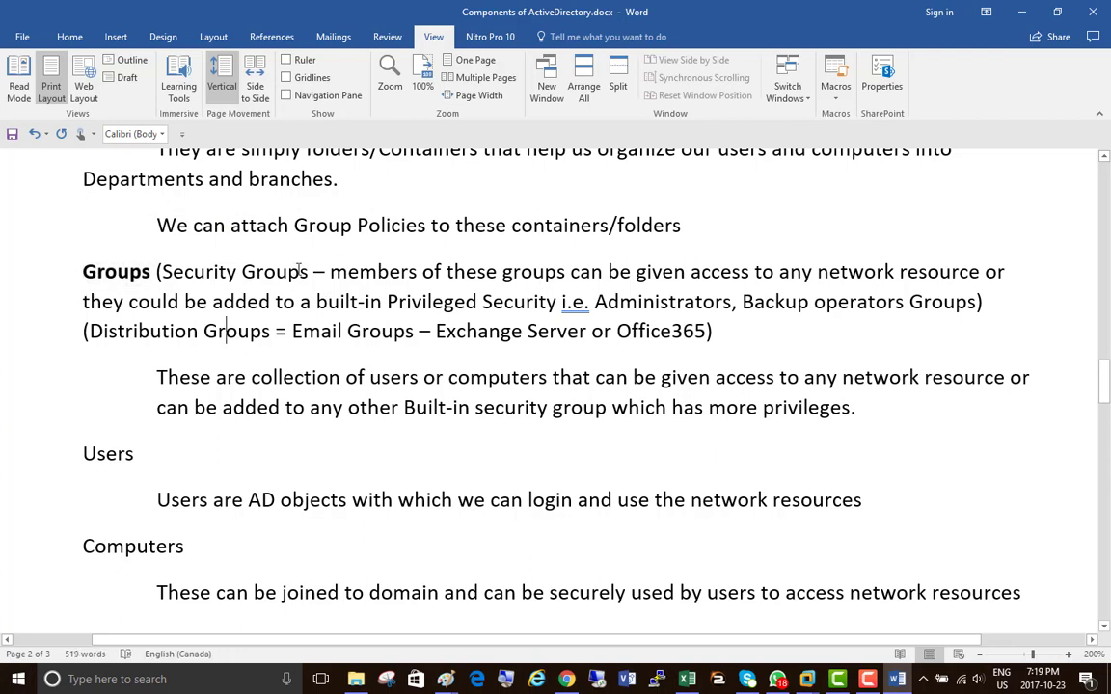
pyautogui.moveTo(309, 274); pyautogui.dragTo(162, 276)
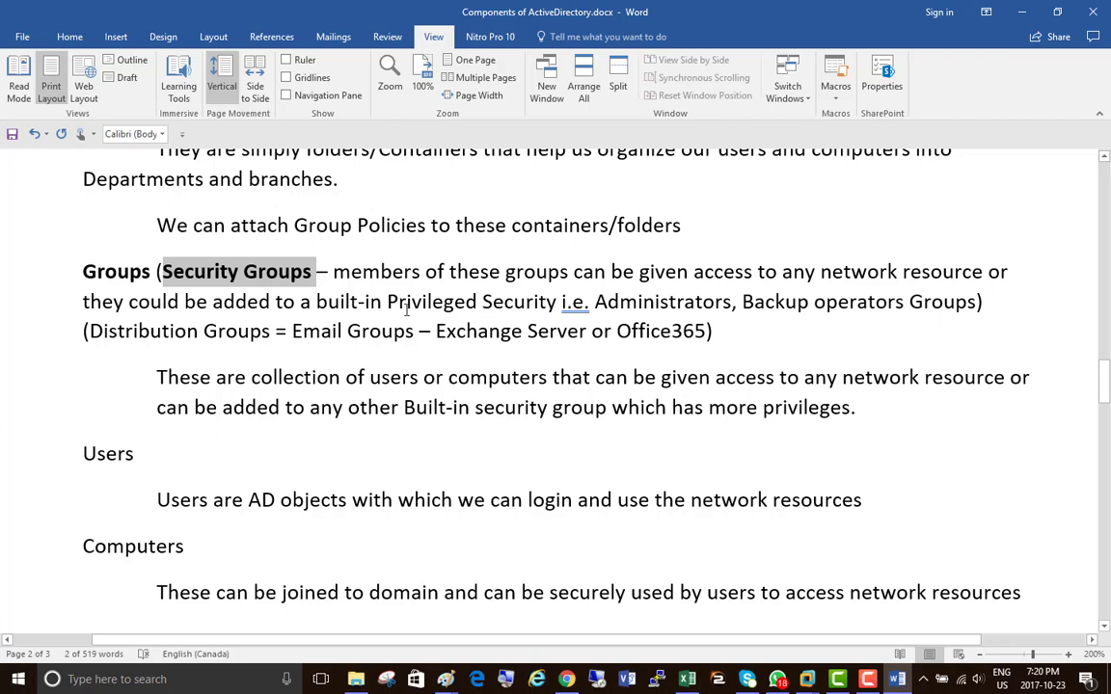
pyautogui.moveTo(317, 305); pyautogui.dragTo(557, 305)
pyautogui.hotkey('ctrl', 'b')
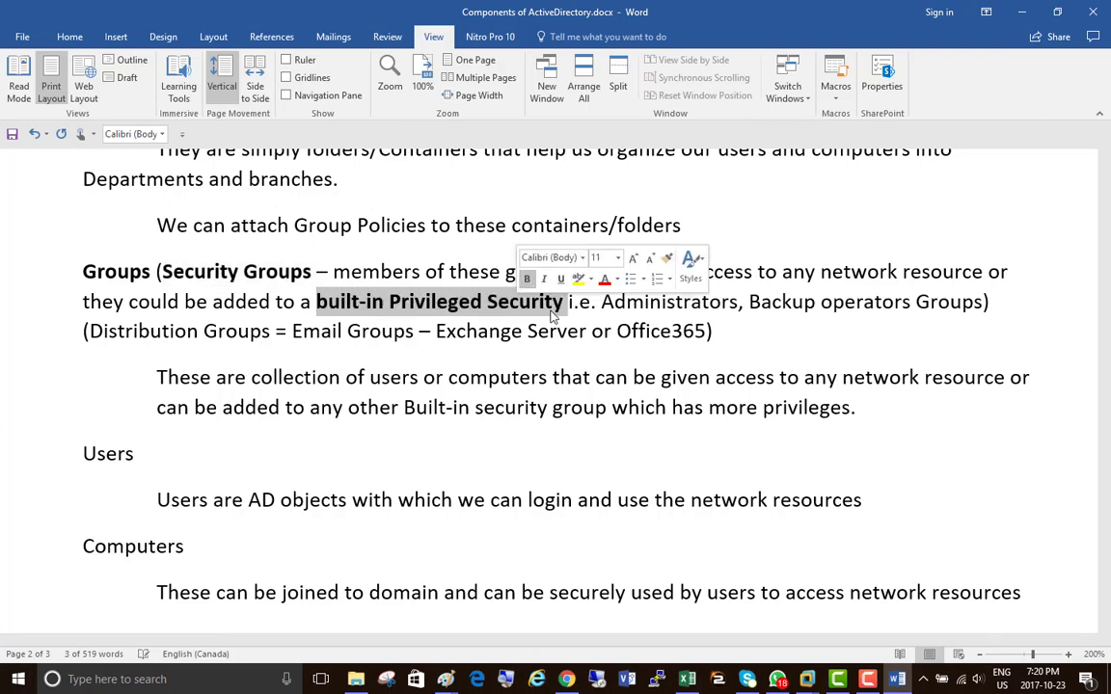
# Step: Insert a bold 'Groups' after 'built-in Privileged Security' and bold 'Distribution Groups'
pyautogui.click(564, 306)
pyautogui.write('Gro')
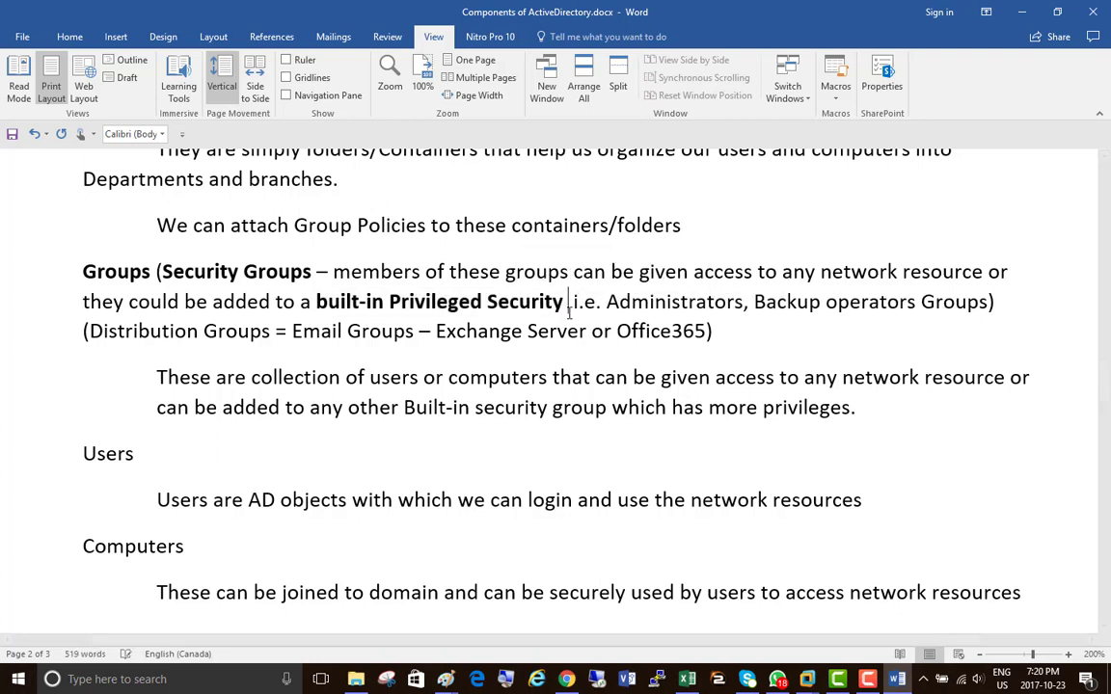
pyautogui.write('ups')
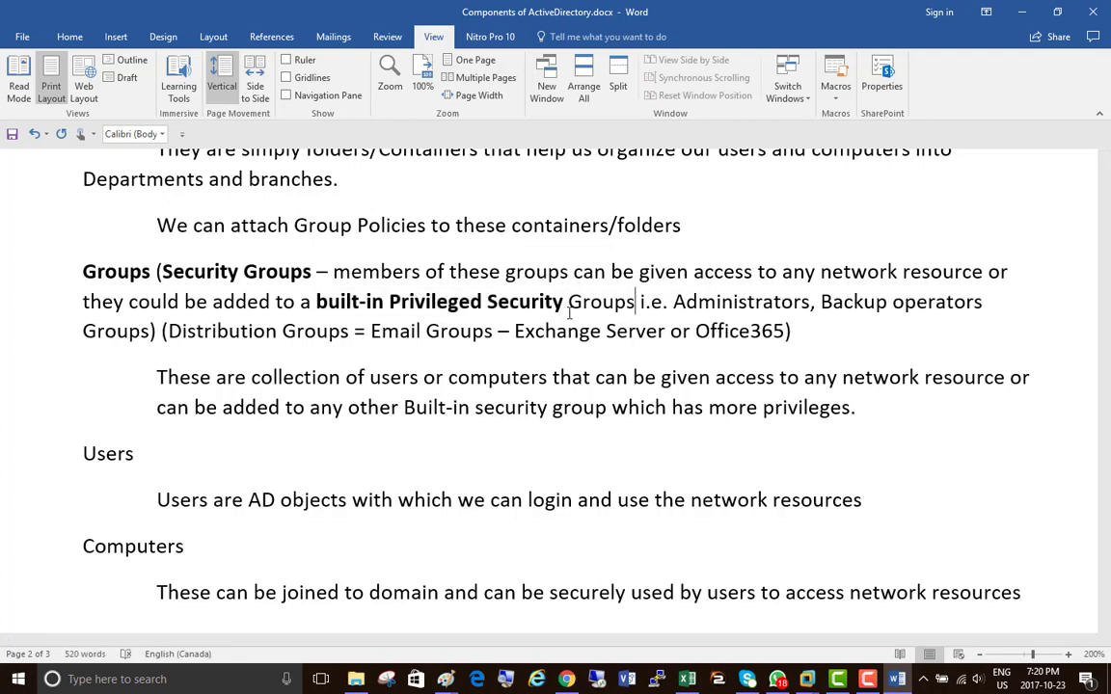
pyautogui.moveTo(568, 309); pyautogui.dragTo(635, 305)
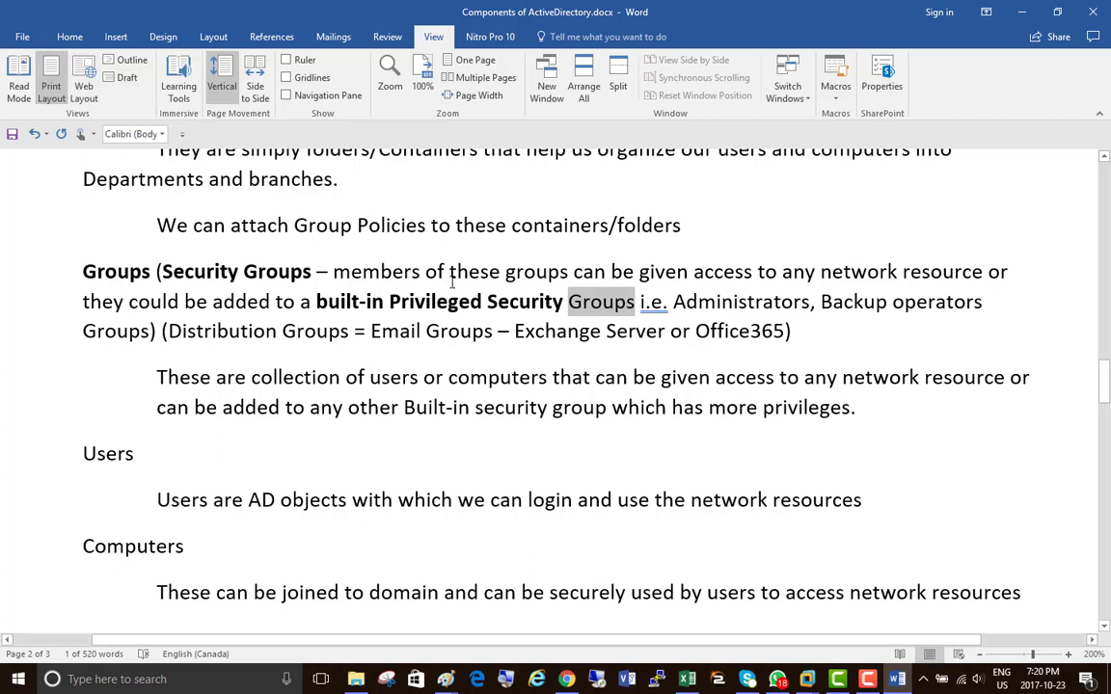
pyautogui.hotkey('ctrl', 'b')
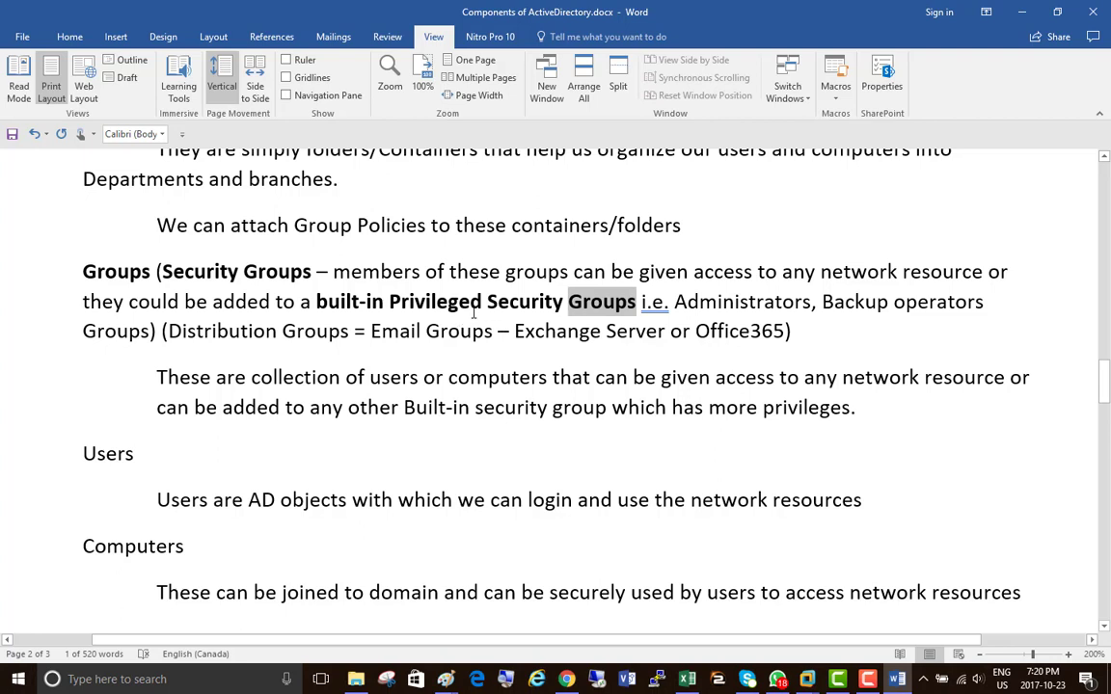
pyautogui.click(678, 311)
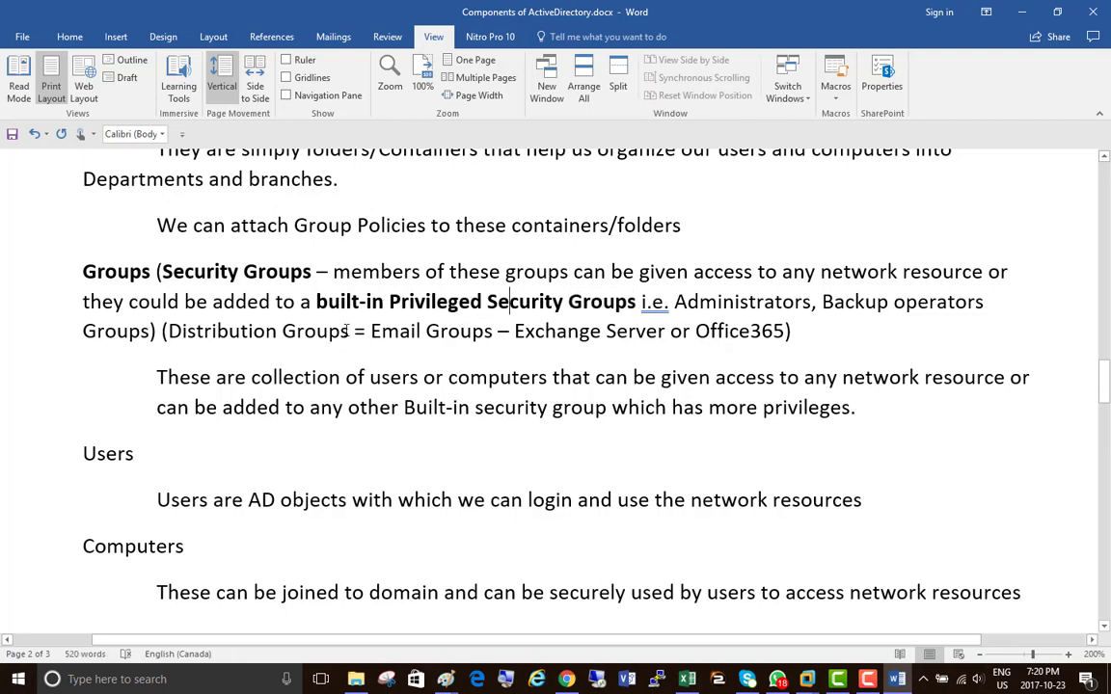
pyautogui.moveTo(348, 331); pyautogui.dragTo(183, 320)
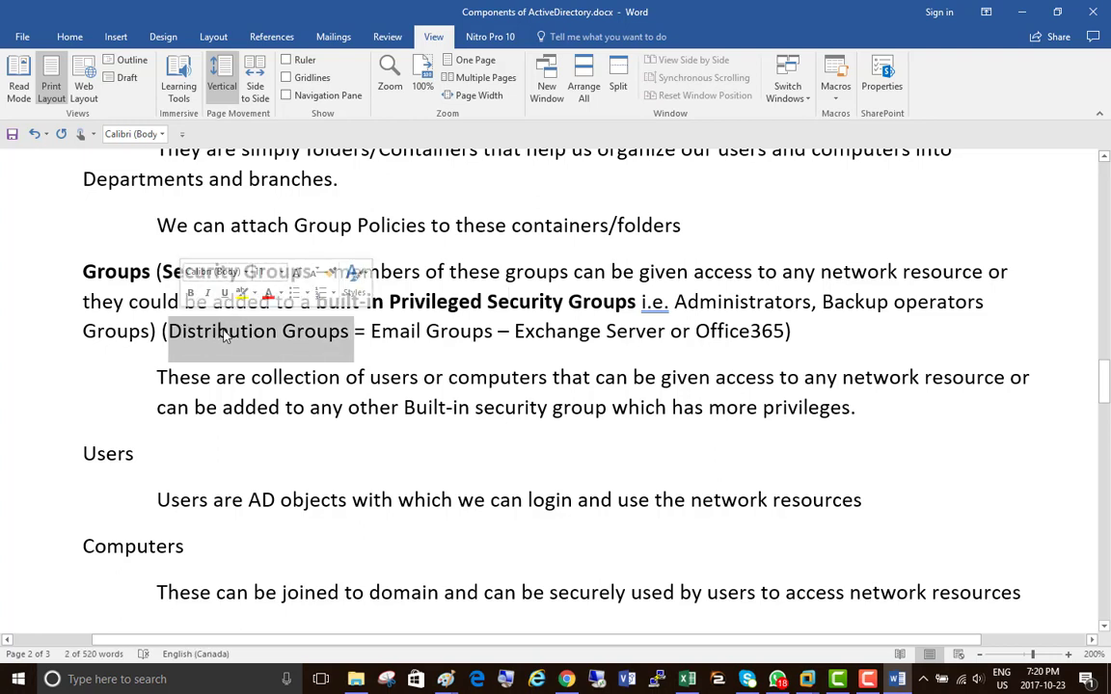
pyautogui.click(190, 292)
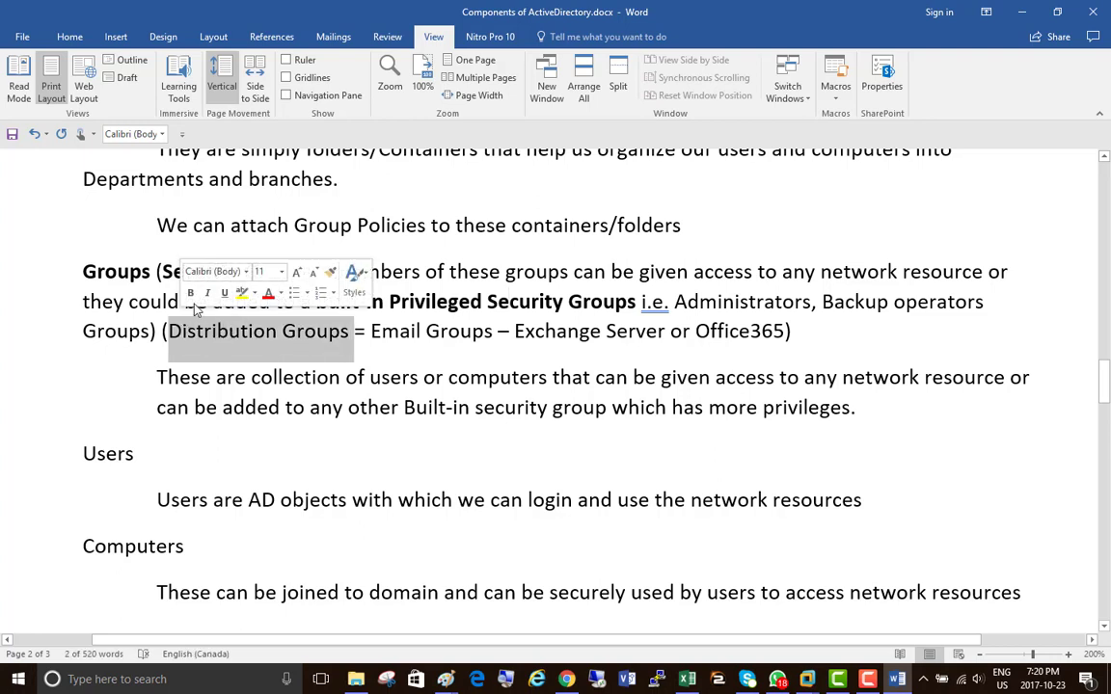
pyautogui.click(383, 331)
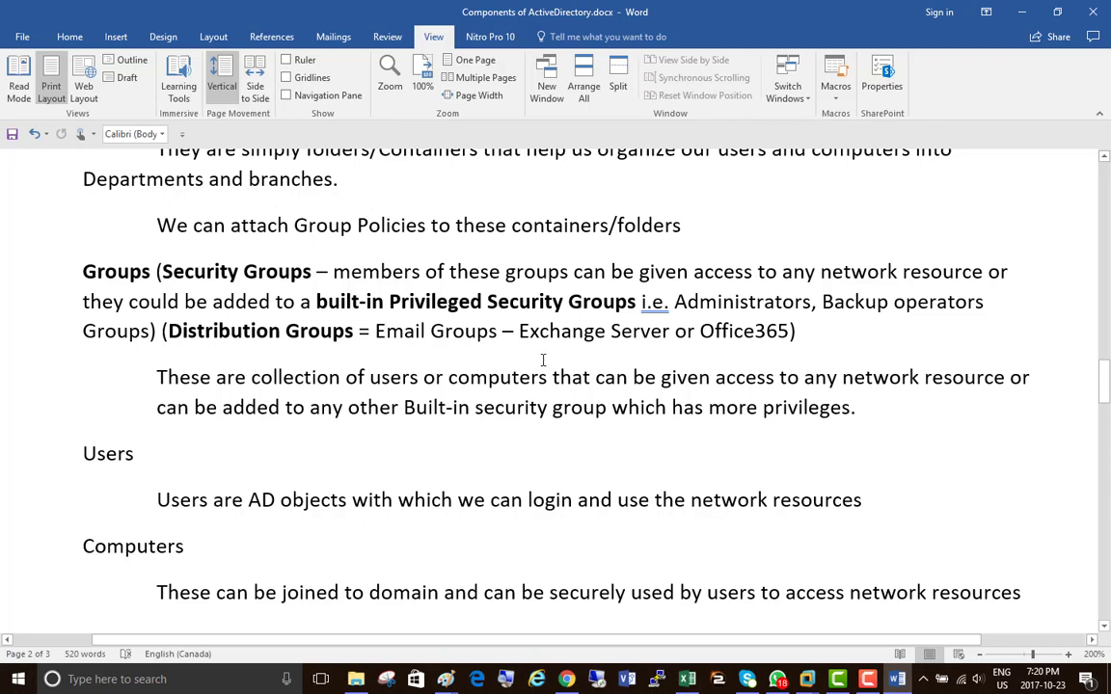
# Step: Bold the Users and Computers headings in the notes
pyautogui.scroll(-1, 207, 312)
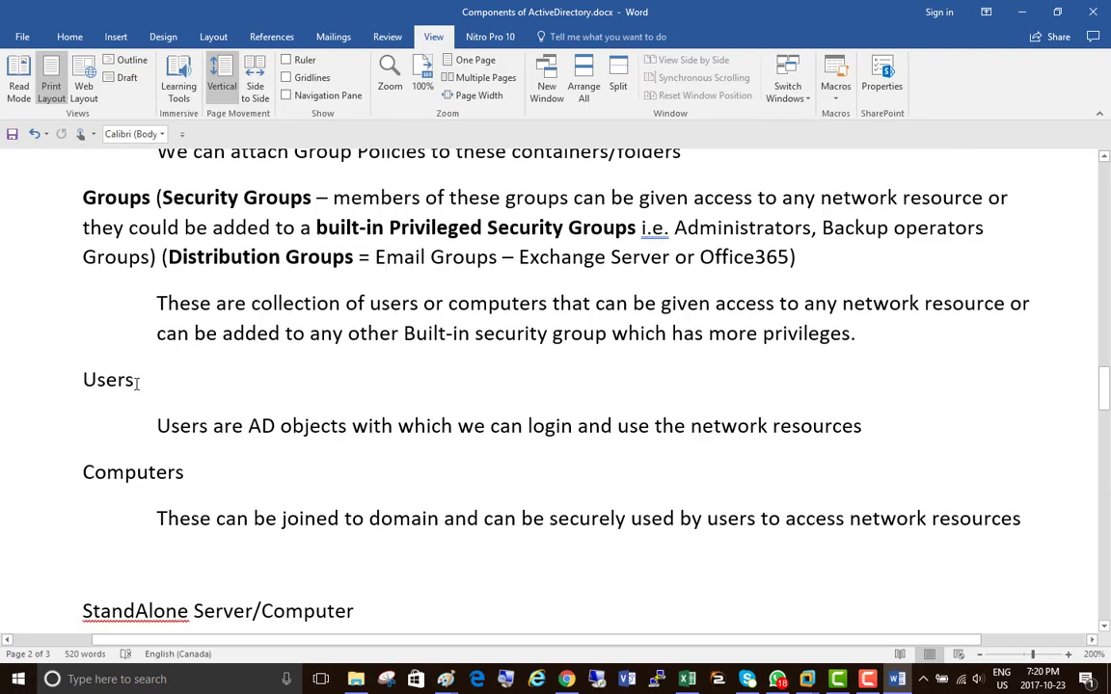
pyautogui.click(66, 383)
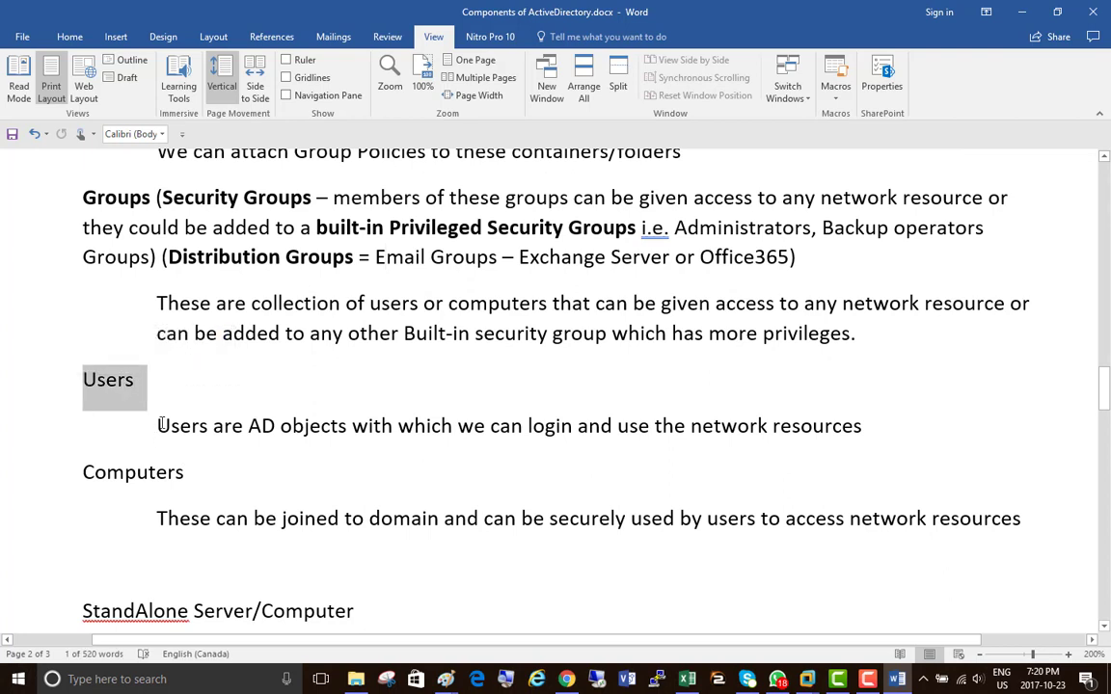
pyautogui.hotkey('ctrl', 'b')
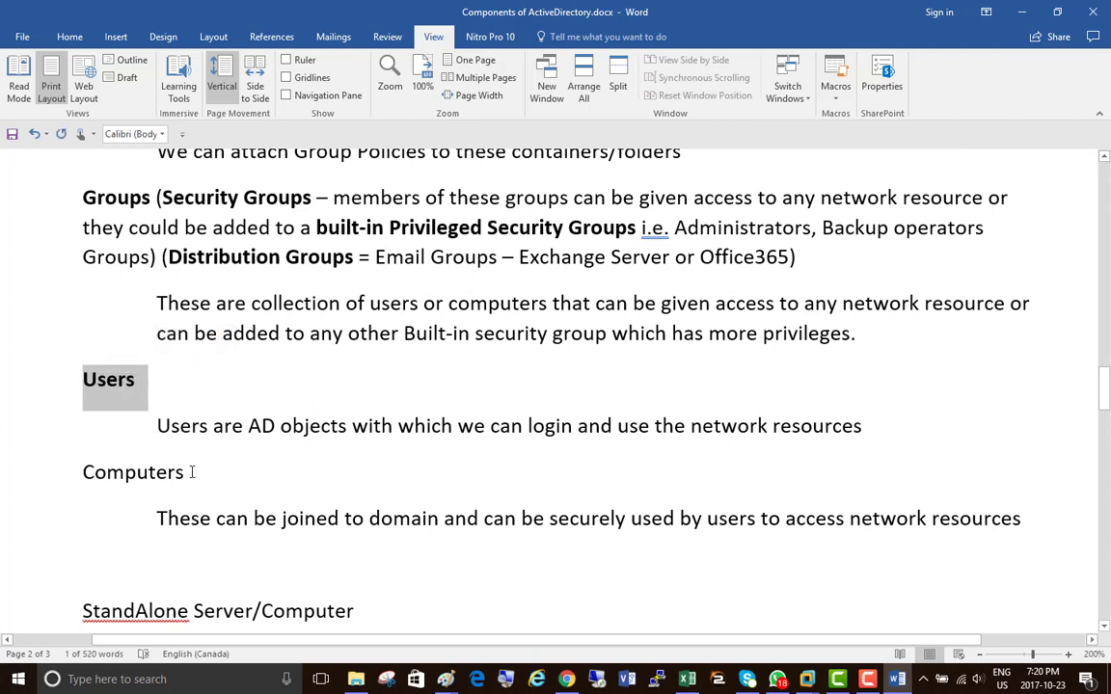
pyautogui.click(64, 465)
pyautogui.hotkey('ctrl', 'b')
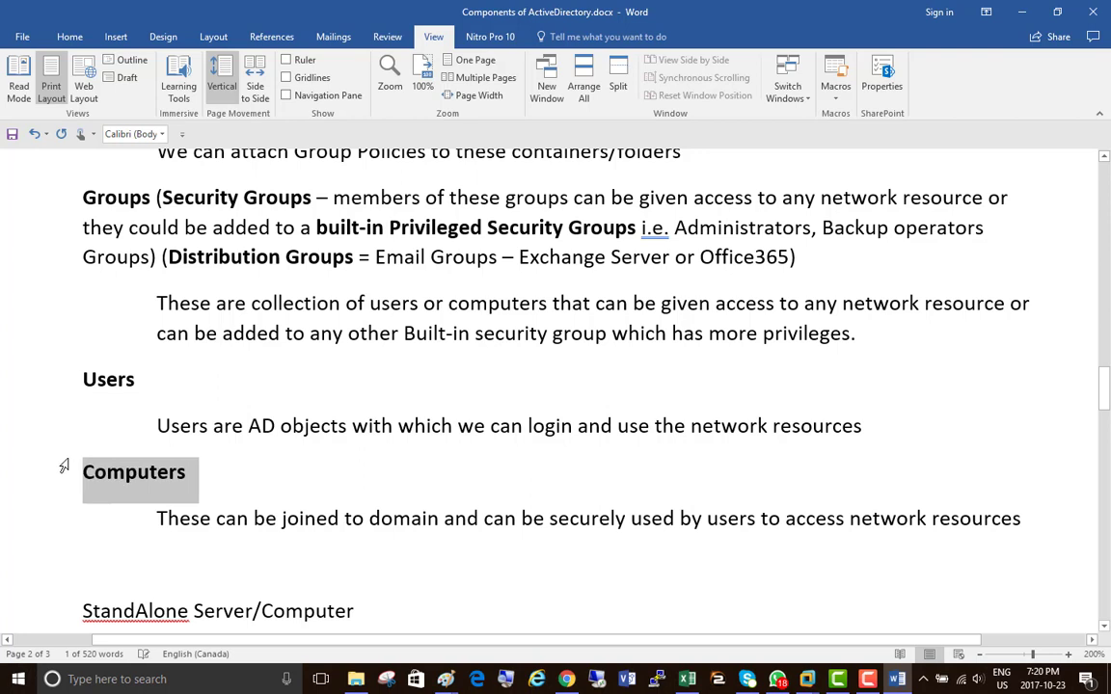
pyautogui.click(165, 385)
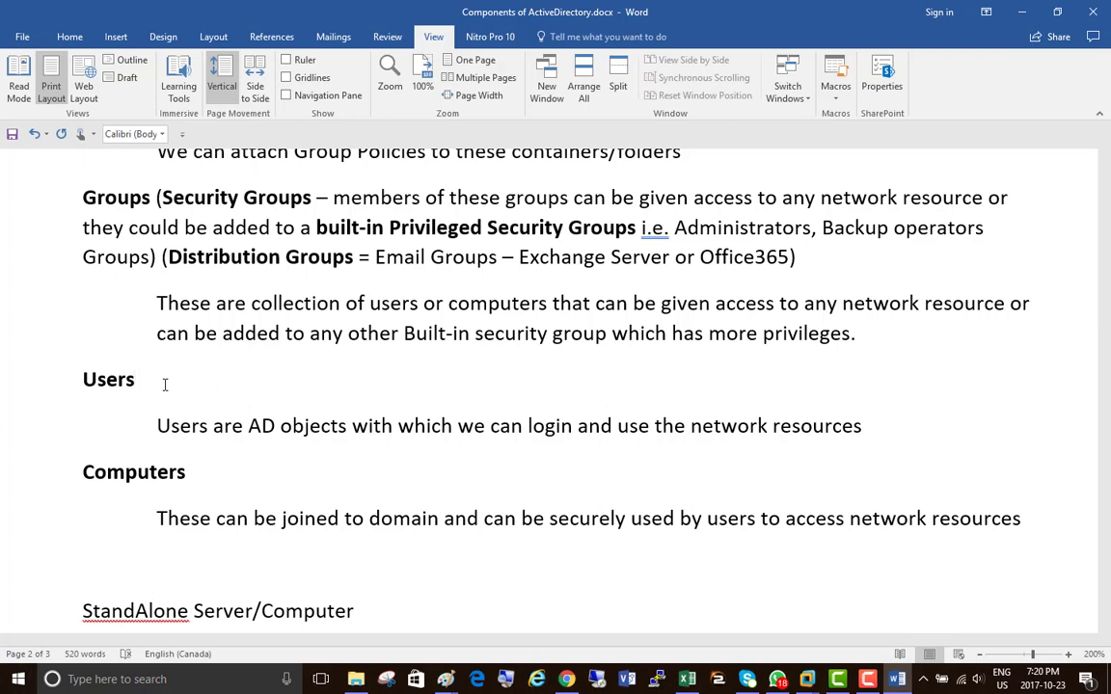
pyautogui.click(165, 385)
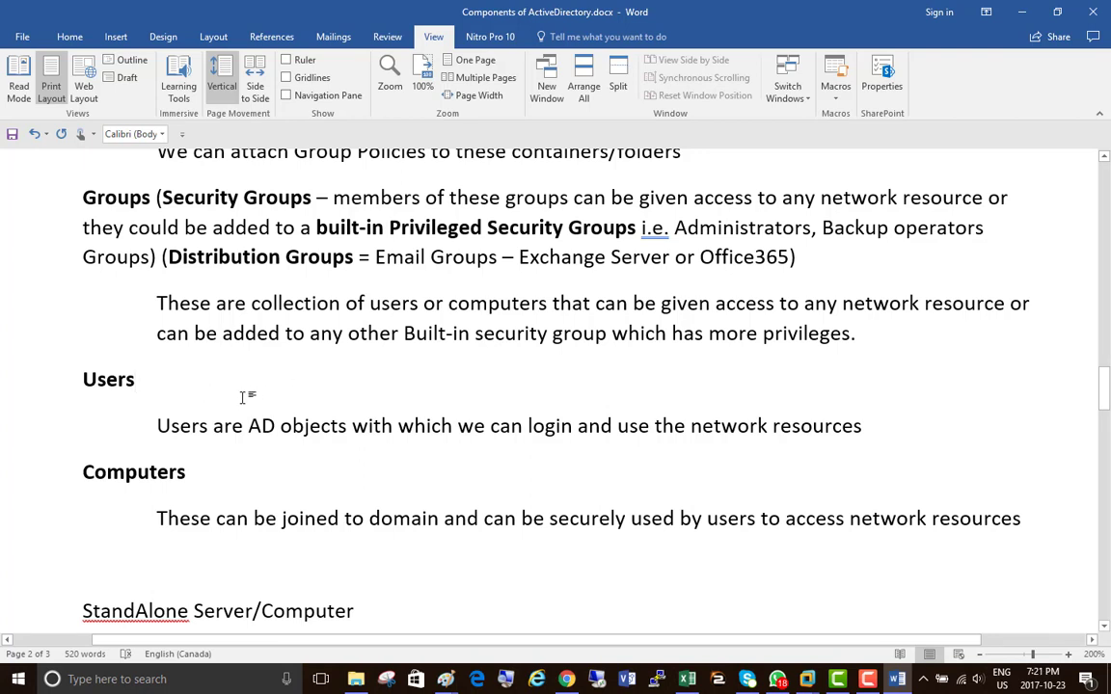
pyautogui.click(189, 474)
# Step: Add a full stop after 'Domain' on the Domain Controller hosting line
pyautogui.scroll(-3, 197, 458)
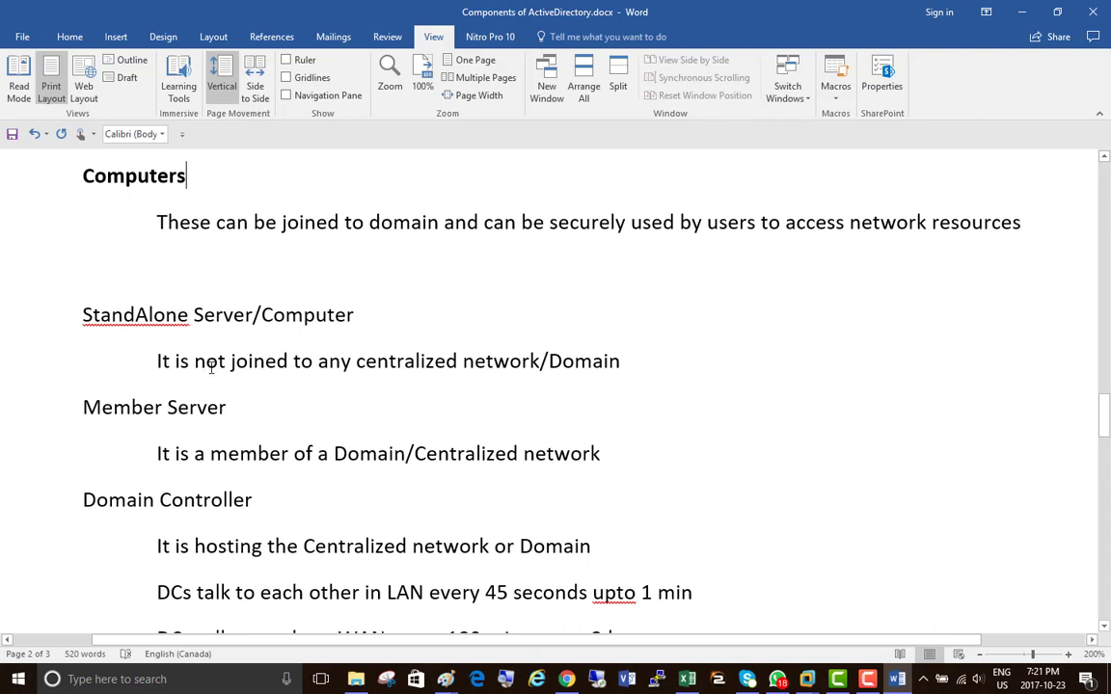
pyautogui.scroll(-1, 217, 377)
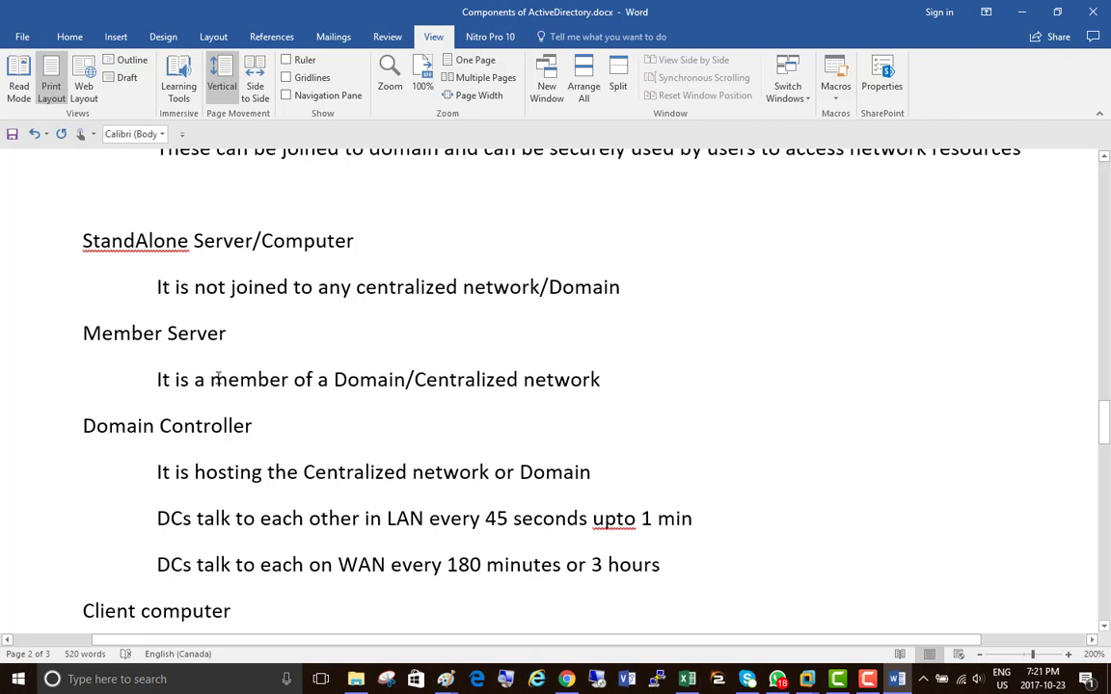
pyautogui.scroll(-1, 217, 376)
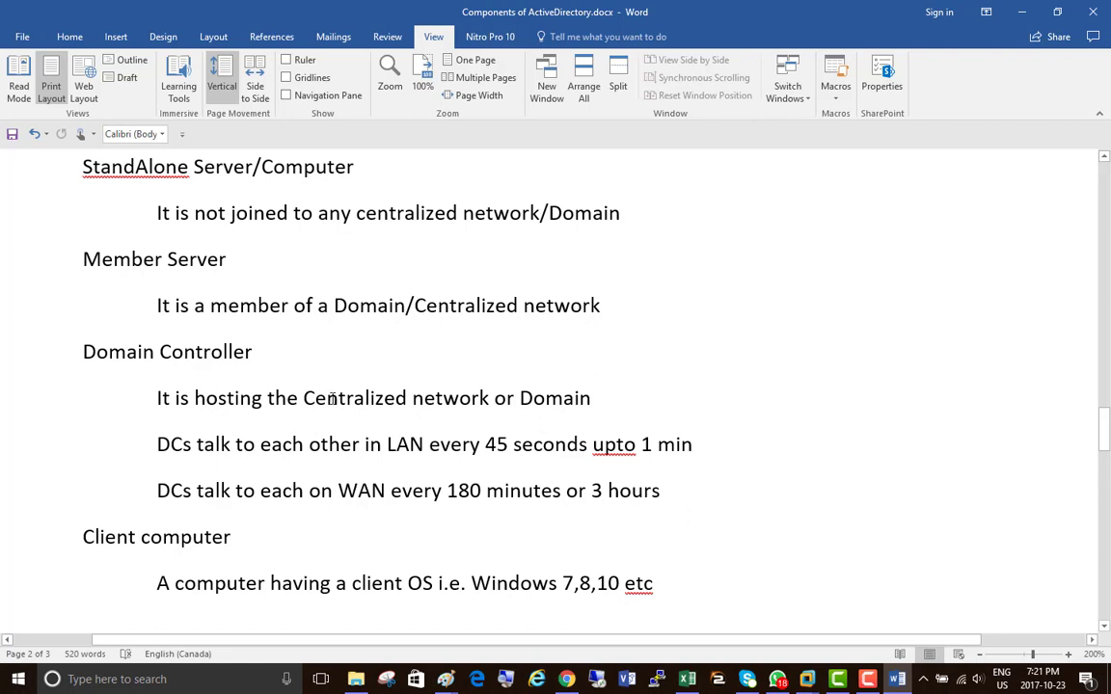
pyautogui.click(607, 398)
pyautogui.write('.')
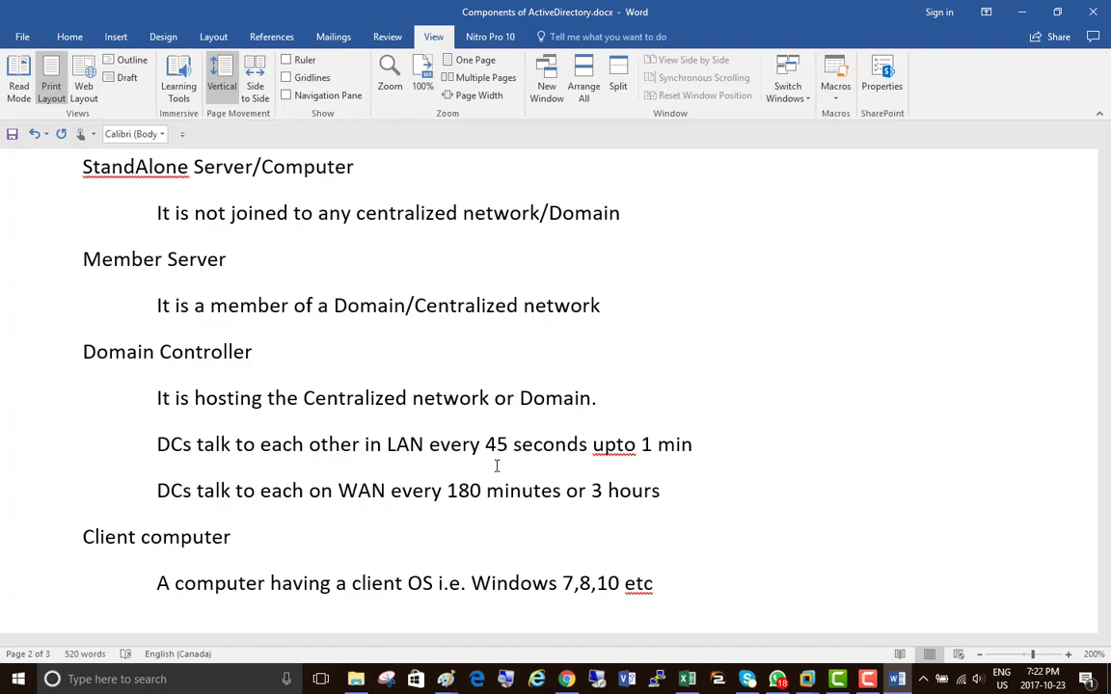
# Step: Scroll through the Active Directory notes to review them
pyautogui.scroll(20, 497, 465)
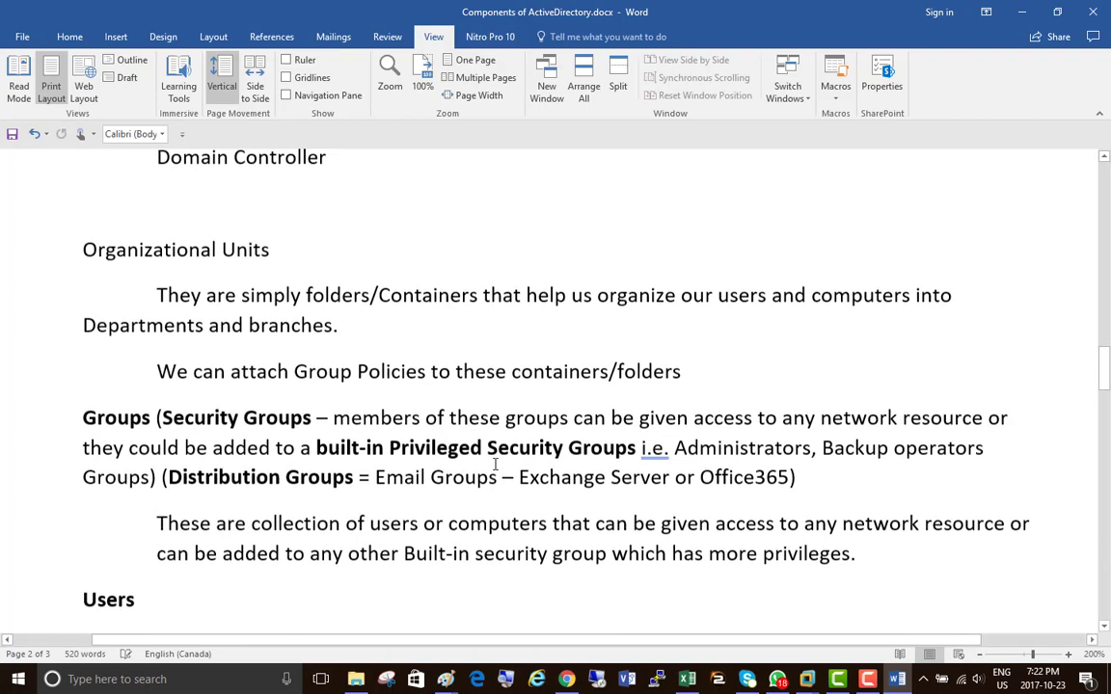
pyautogui.scroll(-10, 496, 467)
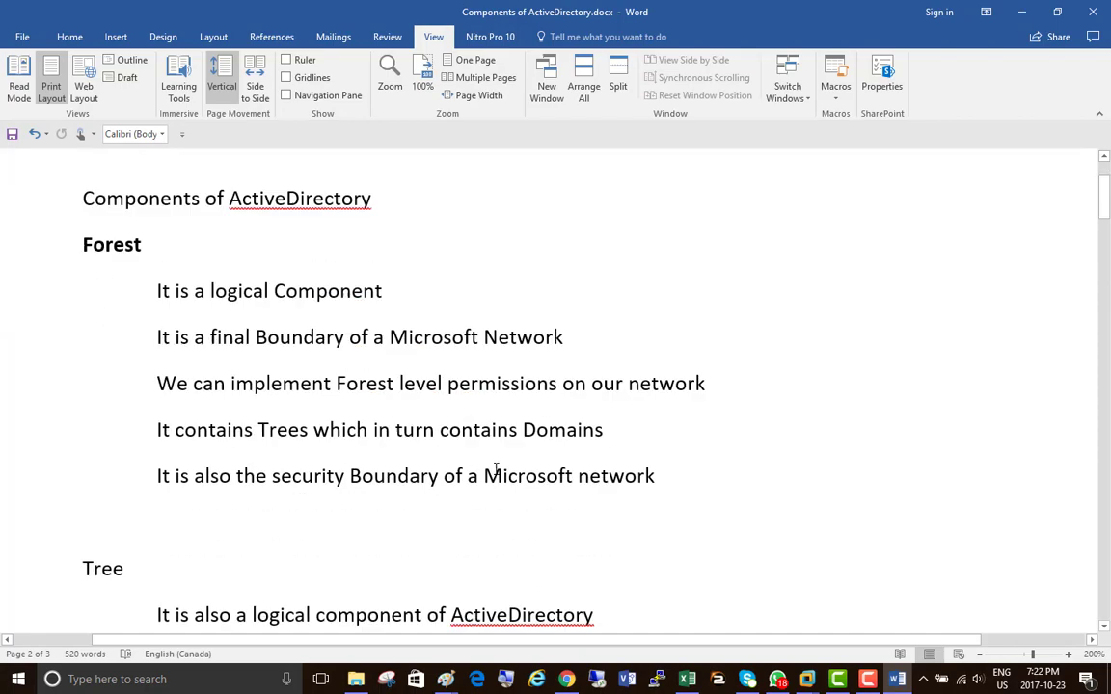
pyautogui.scroll(-10, 497, 470)
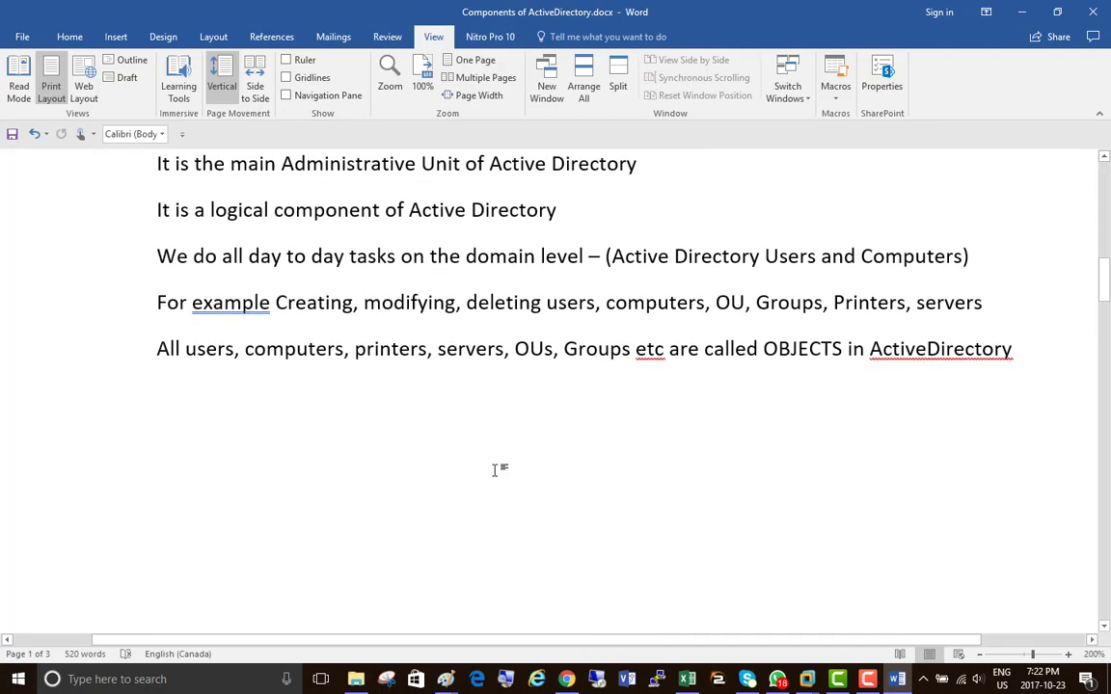
pyautogui.scroll(-5, 496, 470)
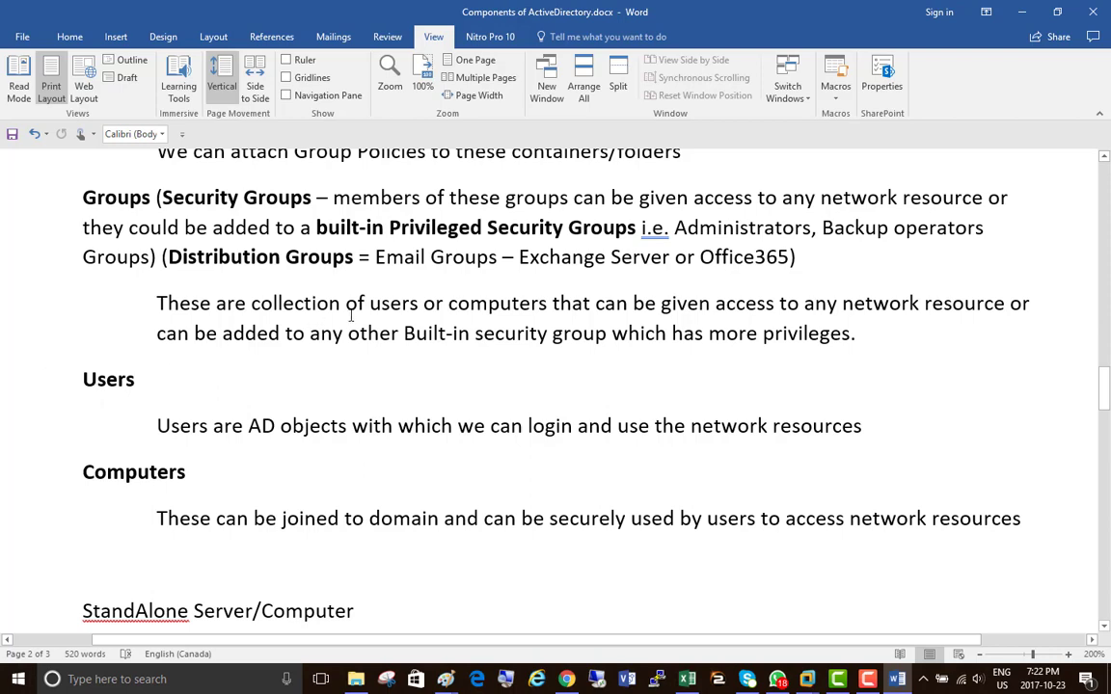
pyautogui.scroll(20, 349, 314)
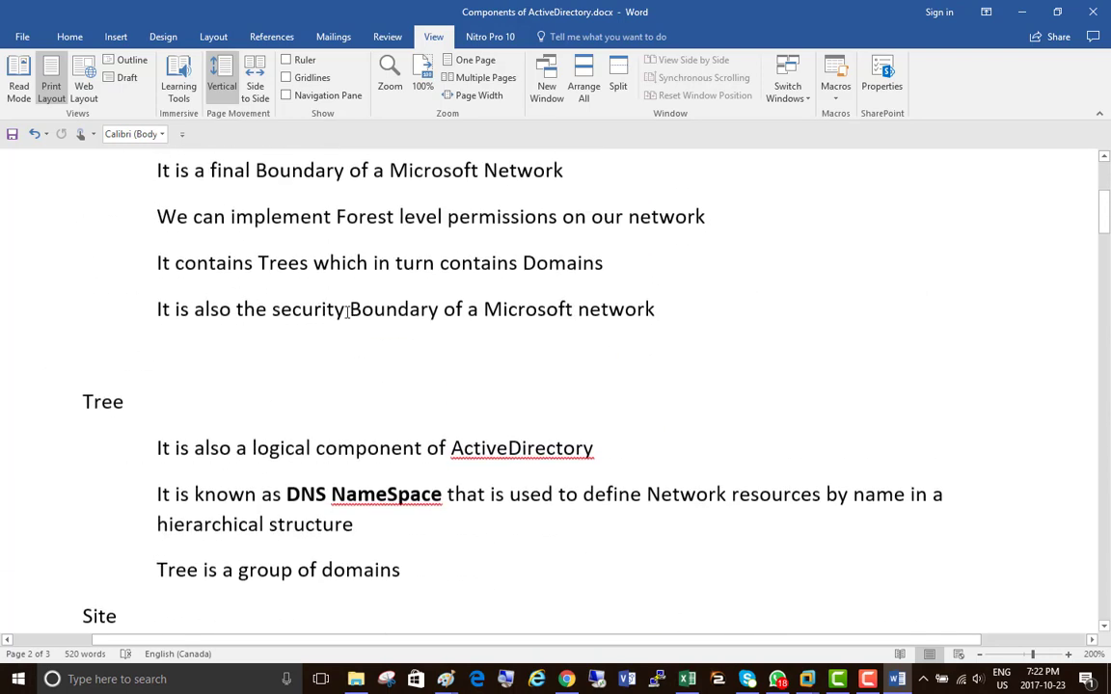
pyautogui.scroll(1, 347, 313)
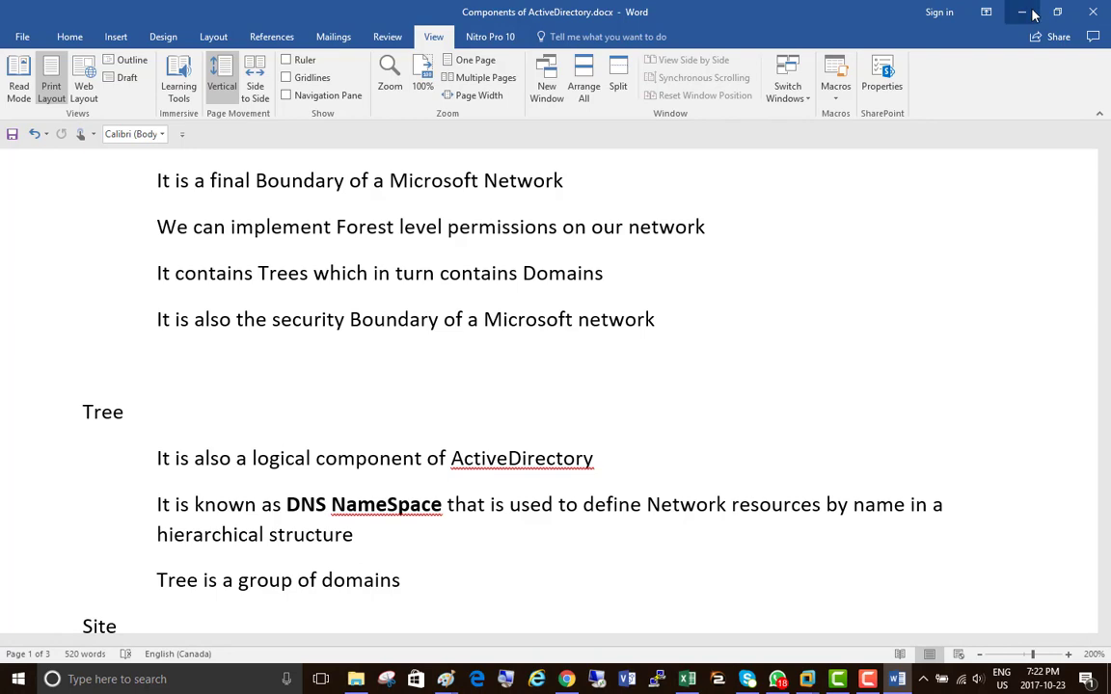
# Step: Switch from Word to the Server01 virtual machine in VMware
pyautogui.hotkey('alt', 'Tab')
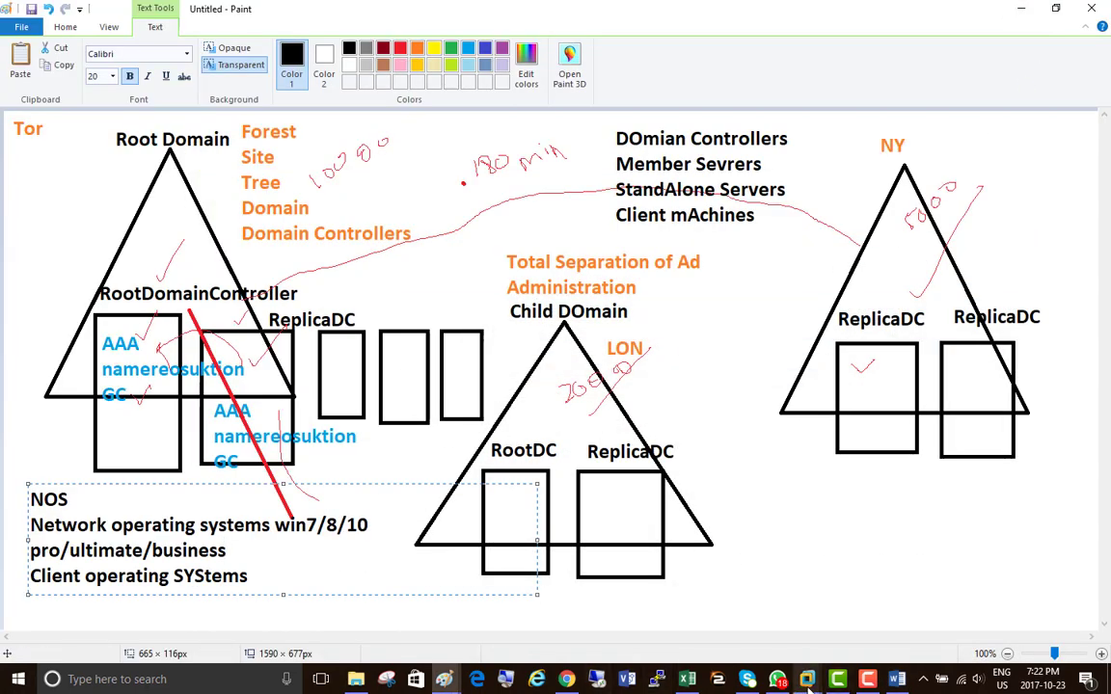
pyautogui.click(806, 678)
pyautogui.click(831, 605)
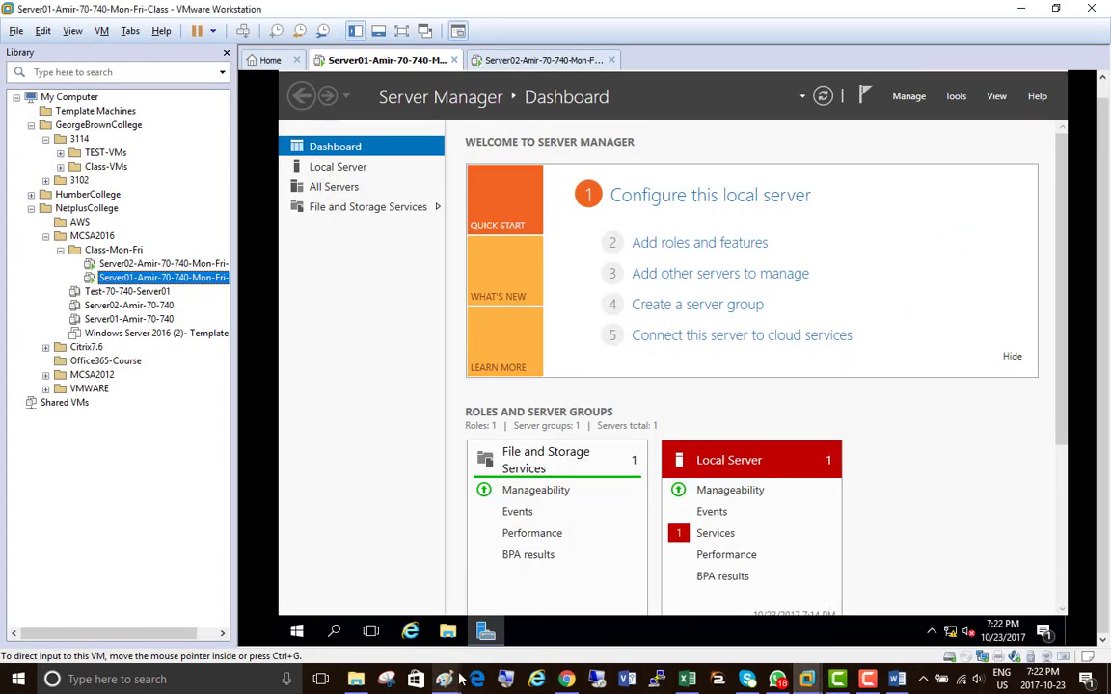
# Step: Minimize the Paint drawing and narrow the Library panel to widen the Server01 view
pyautogui.moveTo(450, 662)
pyautogui.click(374, 631)
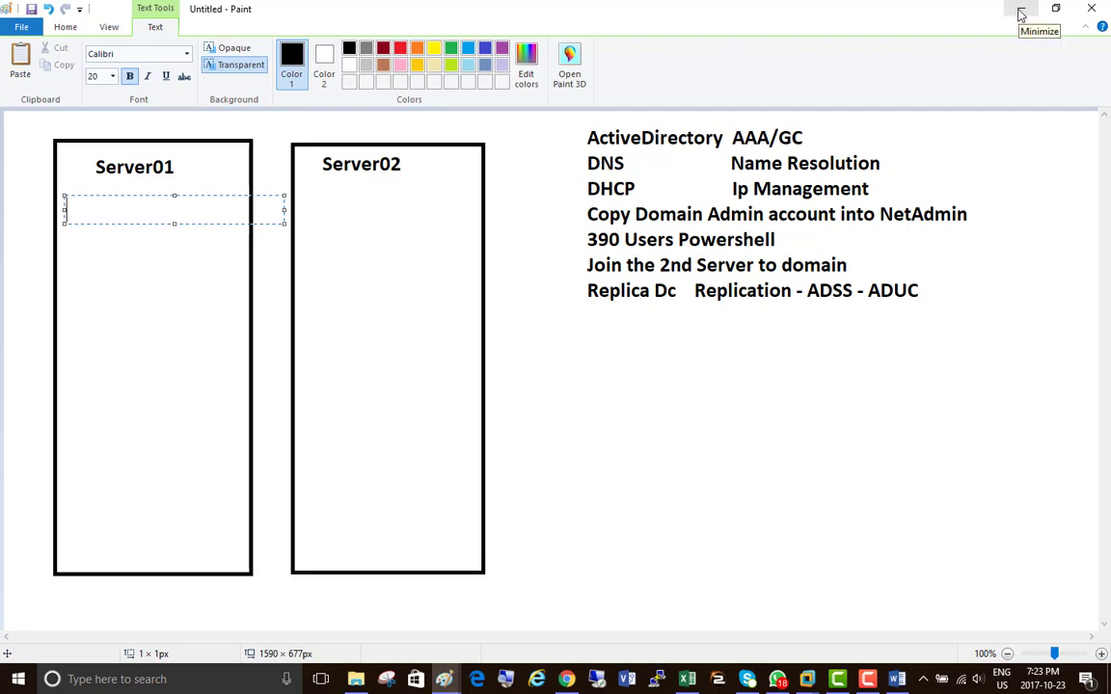
pyautogui.click(1021, 15)
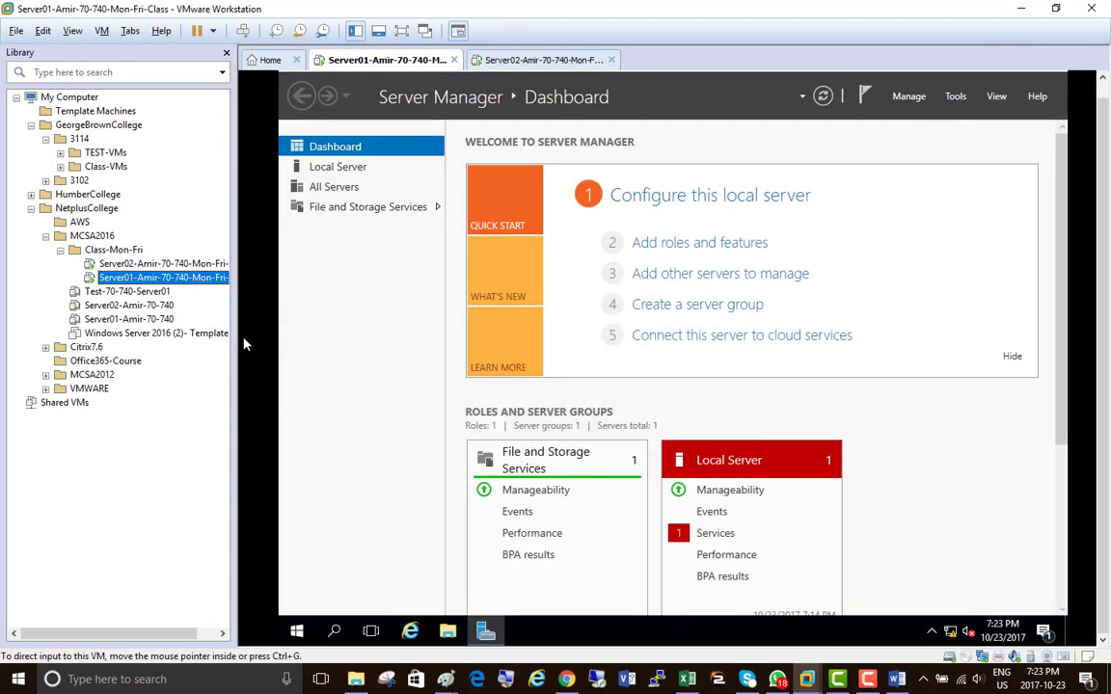
pyautogui.moveTo(235, 334); pyautogui.dragTo(147, 334)
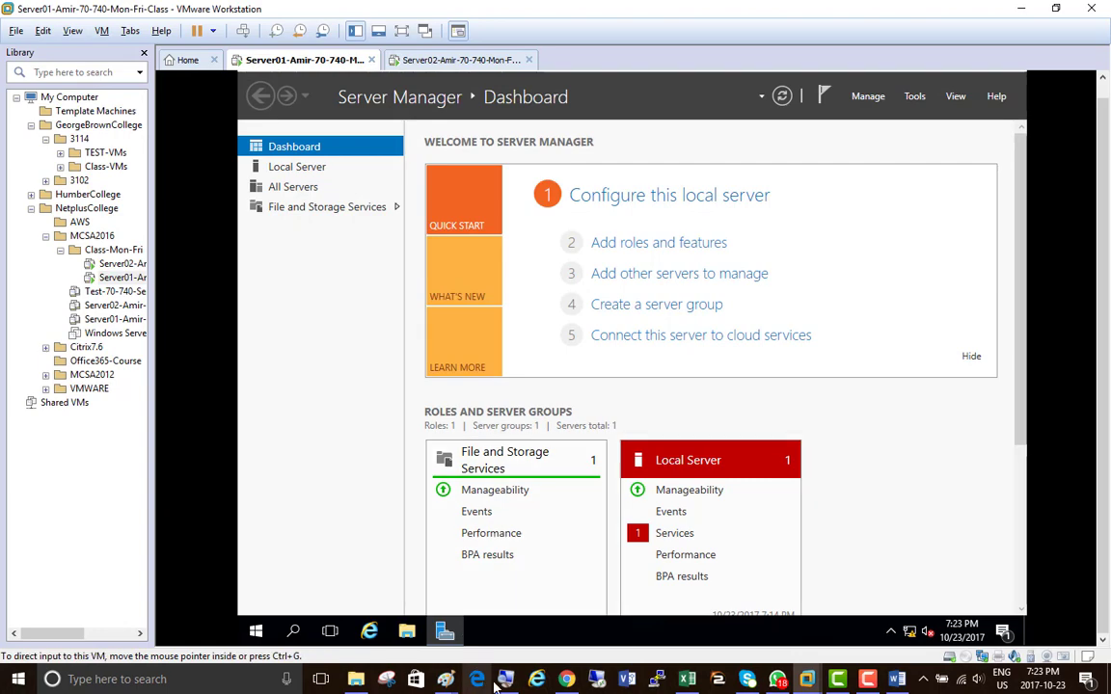
# Step: Magnify the screen to 200% and launch Add roles and features from the dashboard
pyautogui.press('super+plus')
pyautogui.click(617, 199)
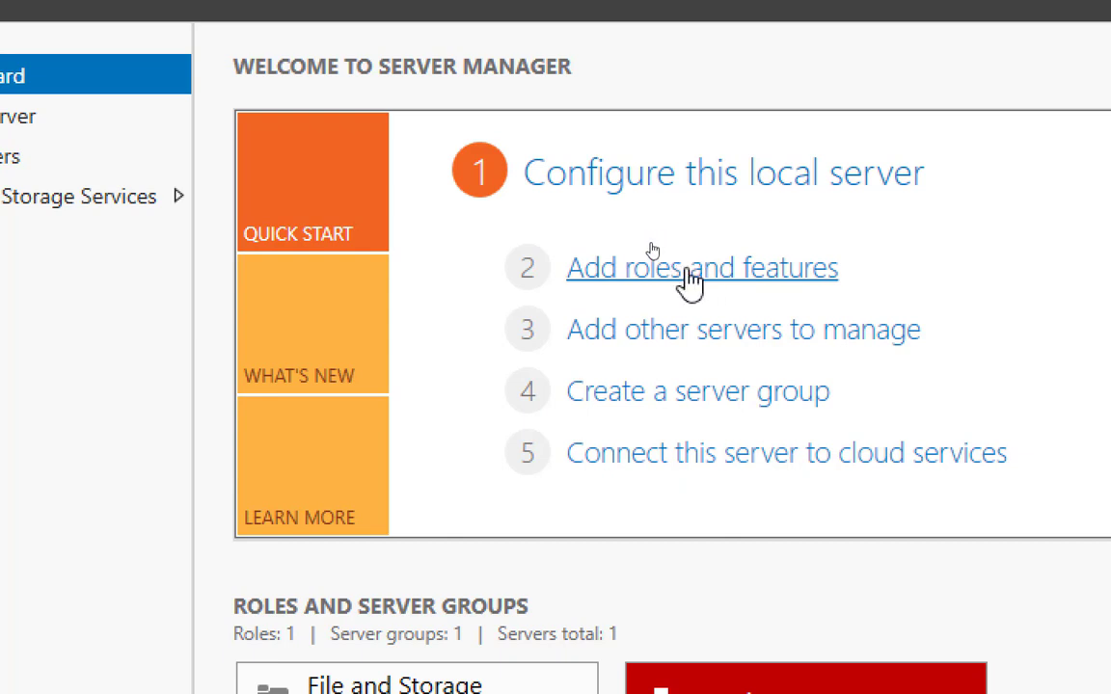
pyautogui.click(689, 275)
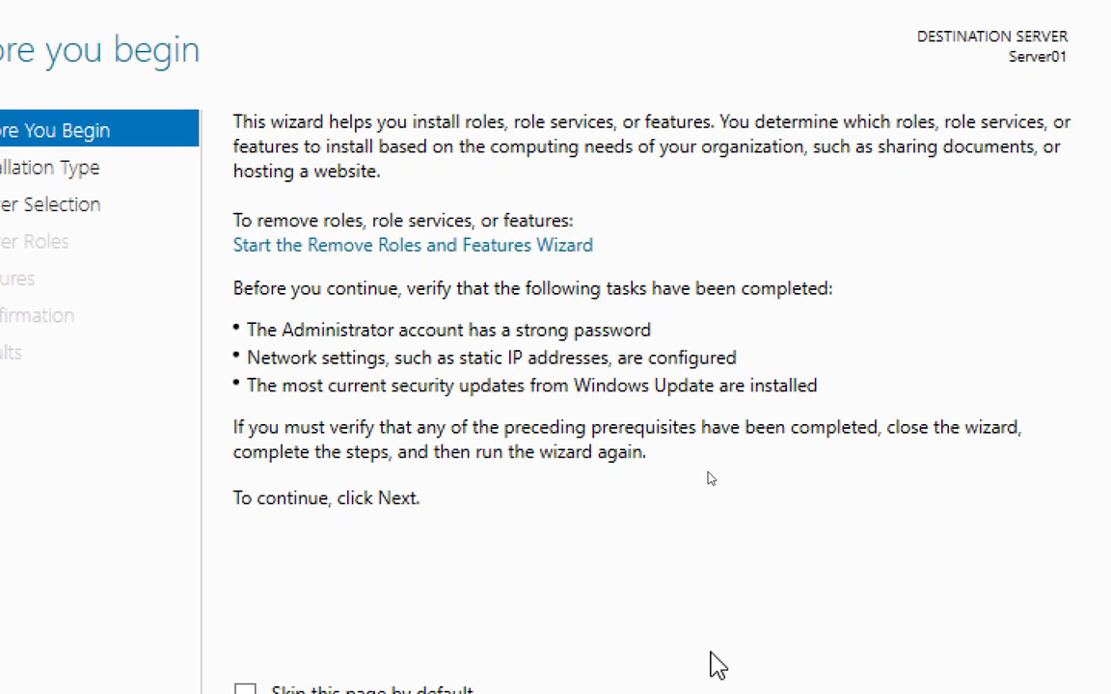
# Step: Go past the Before You Begin page toward the installation type step
pyautogui.click(686, 613)
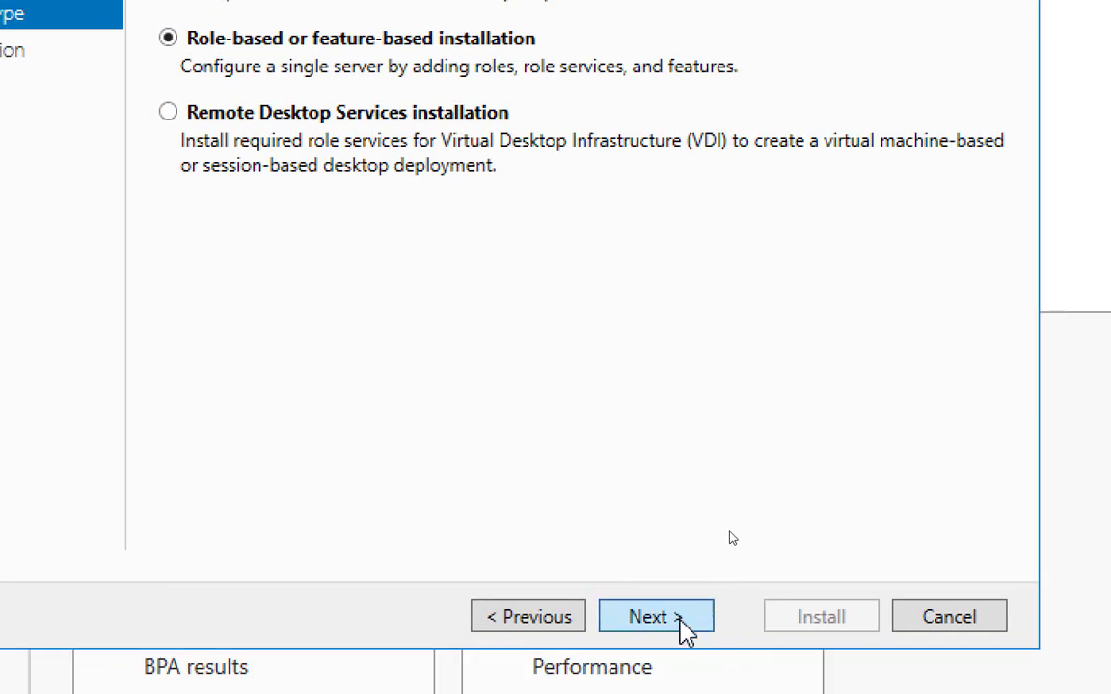
# Step: Keep role-based installation, select Server01 as the destination, and reach the server roles list
pyautogui.click(679, 629)
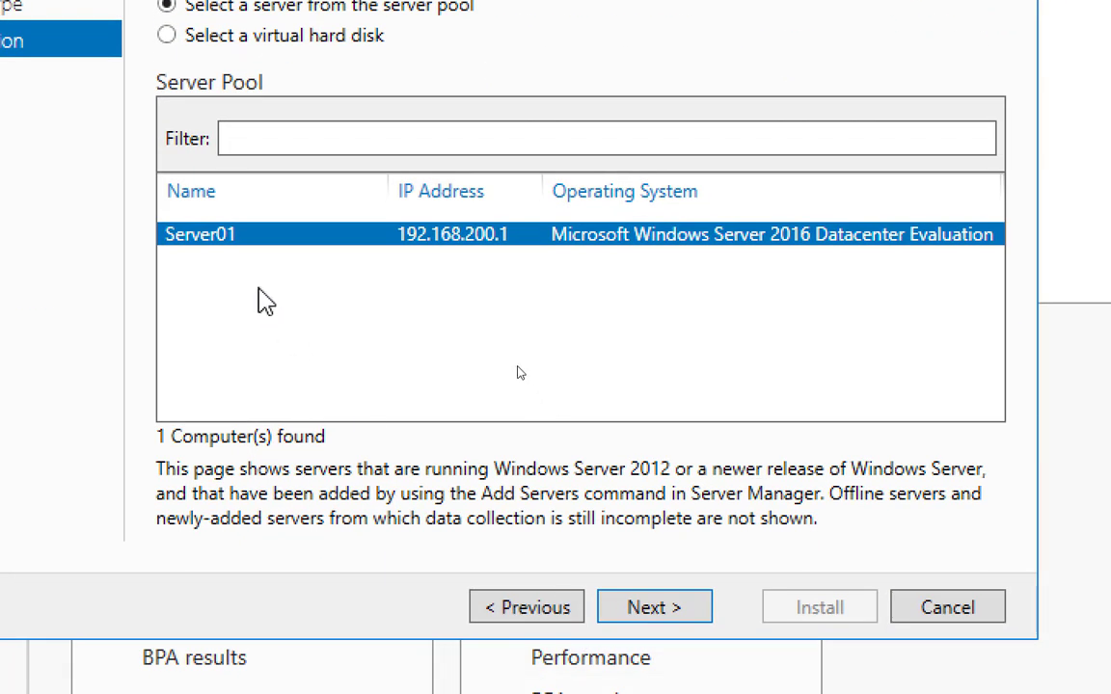
pyautogui.click(654, 609)
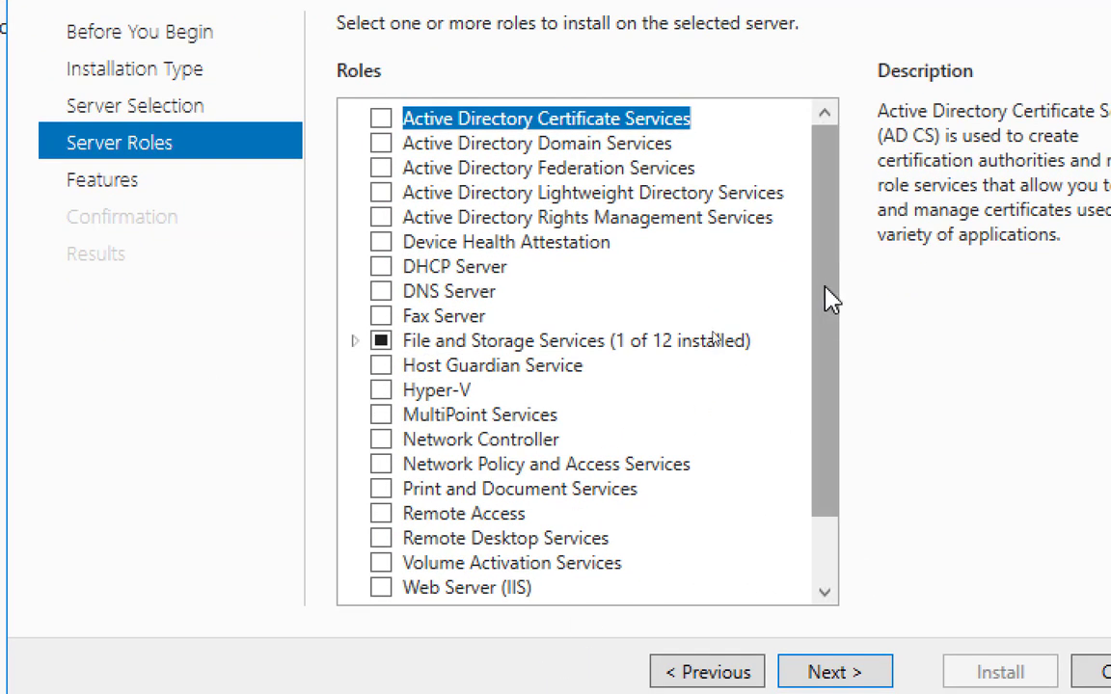
pyautogui.moveTo(830, 255); pyautogui.dragTo(840, 214)
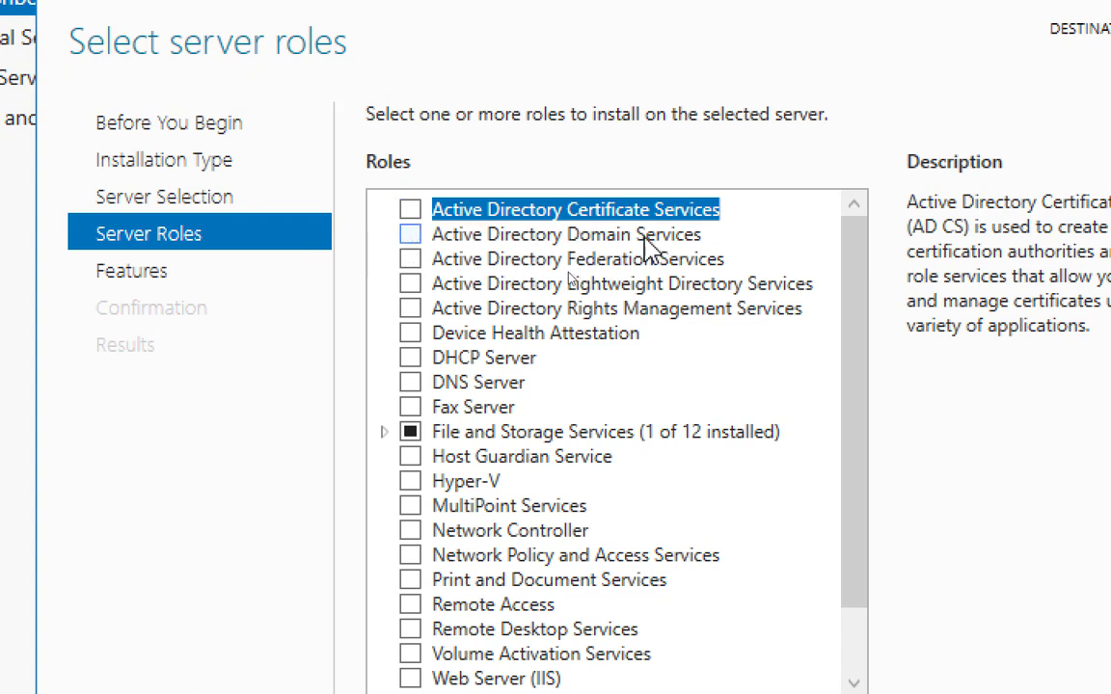
# Step: Tick Active Directory Domain Services in the Roles list
pyautogui.click(411, 234)
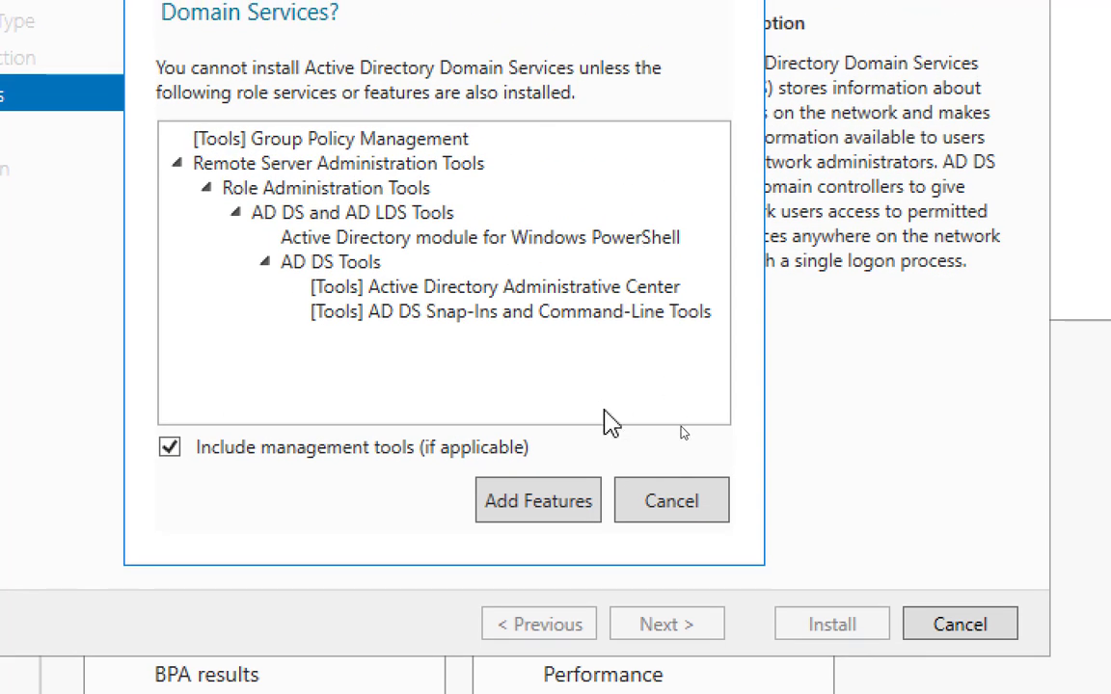
# Step: Accept the required AD DS management tools and continue to the Features page
pyautogui.click(530, 514)
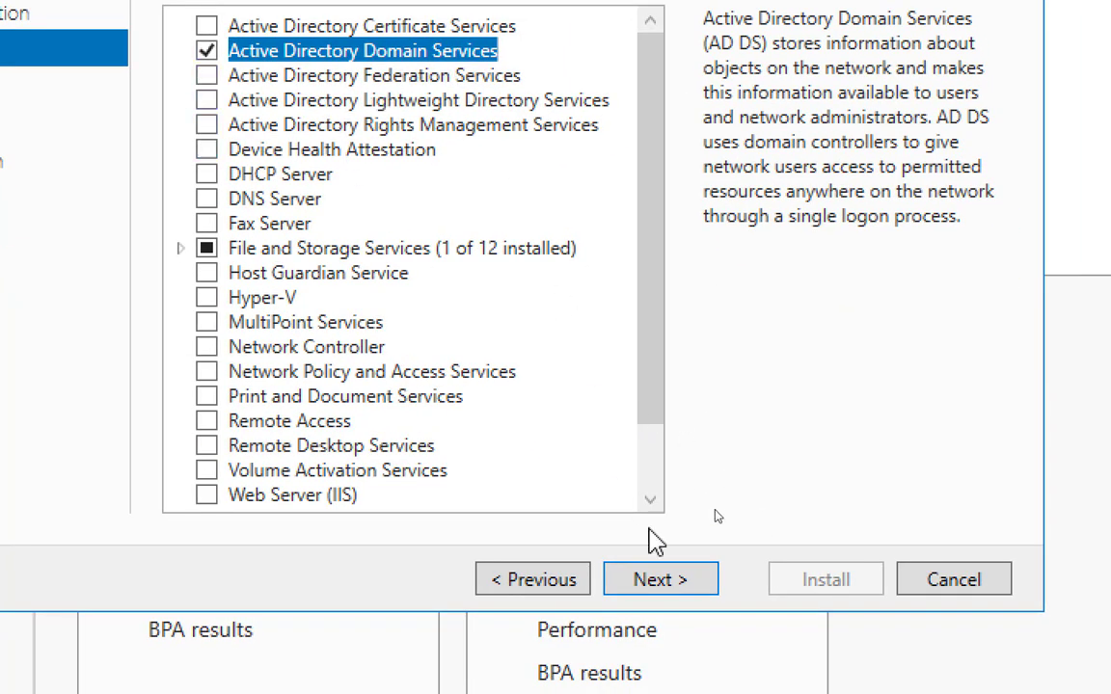
pyautogui.click(681, 589)
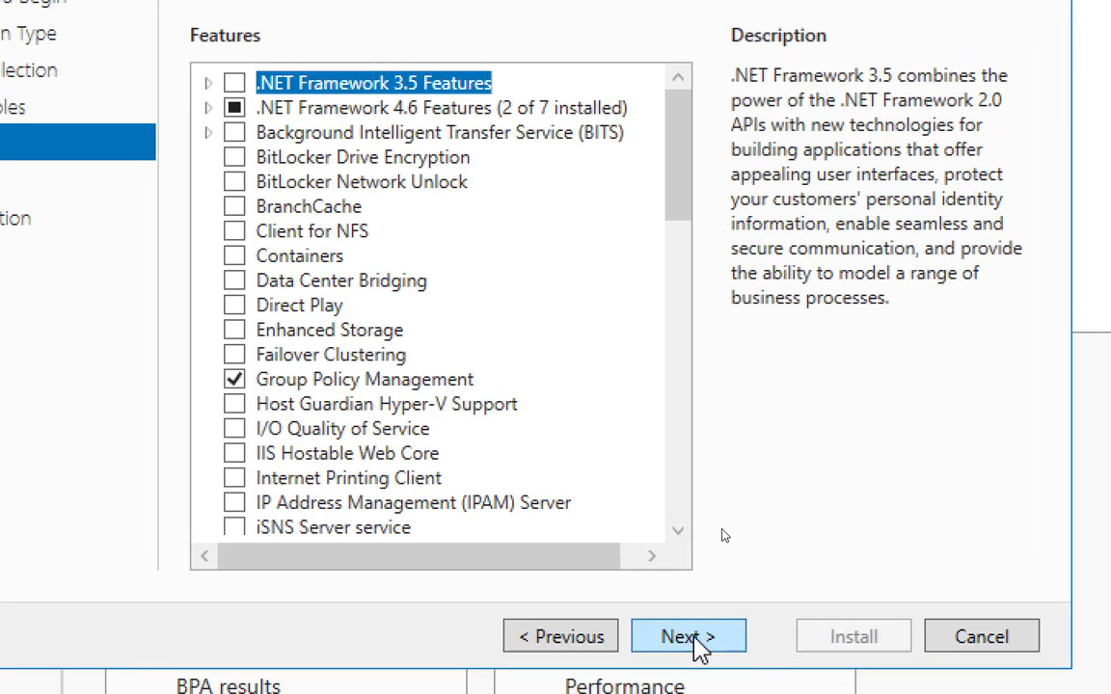
# Step: Keep the default features, including Group Policy Management, and advance to the AD DS notes
pyautogui.click(694, 640)
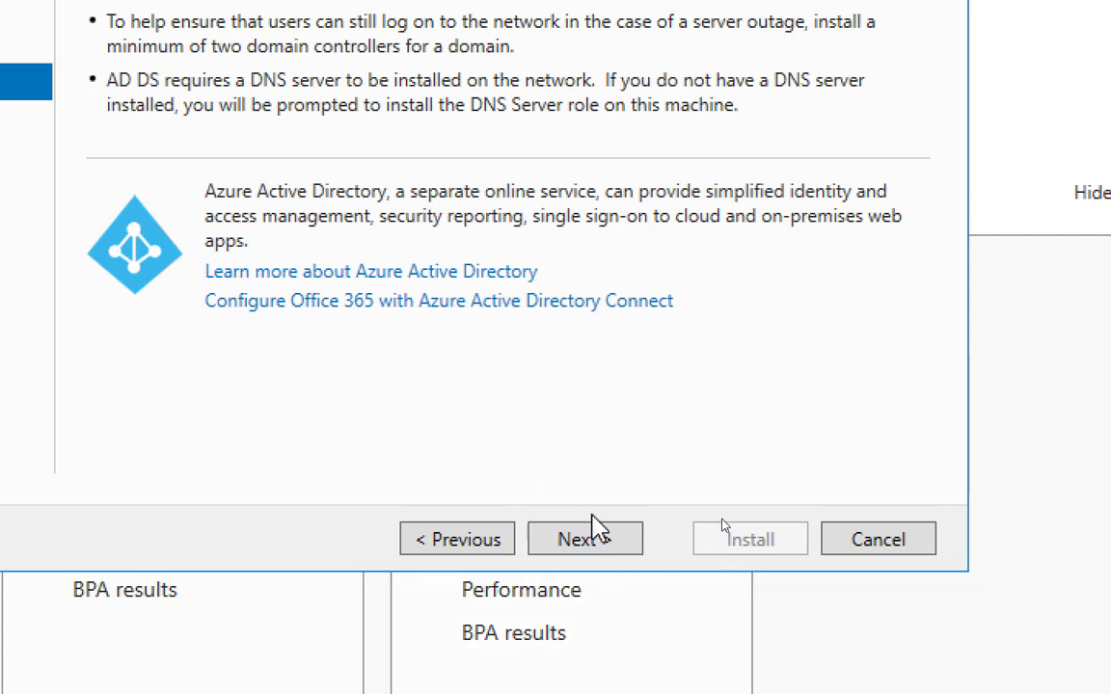
# Step: Go to Confirmation and allow the destination server to restart automatically if required
pyautogui.click(602, 542)
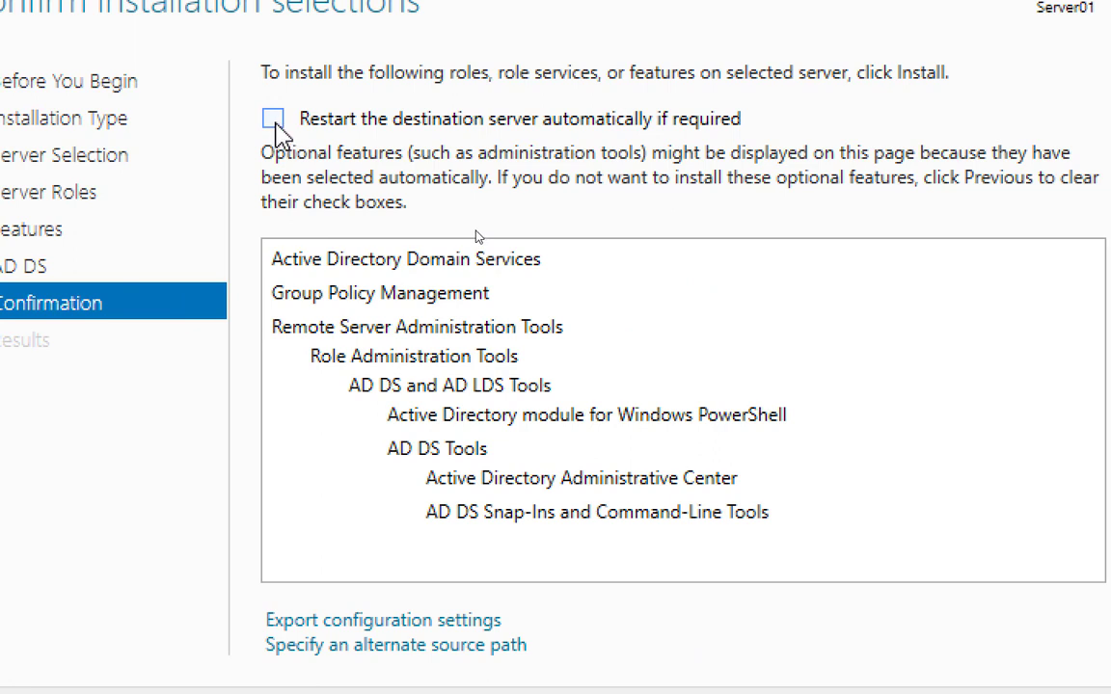
pyautogui.click(274, 119)
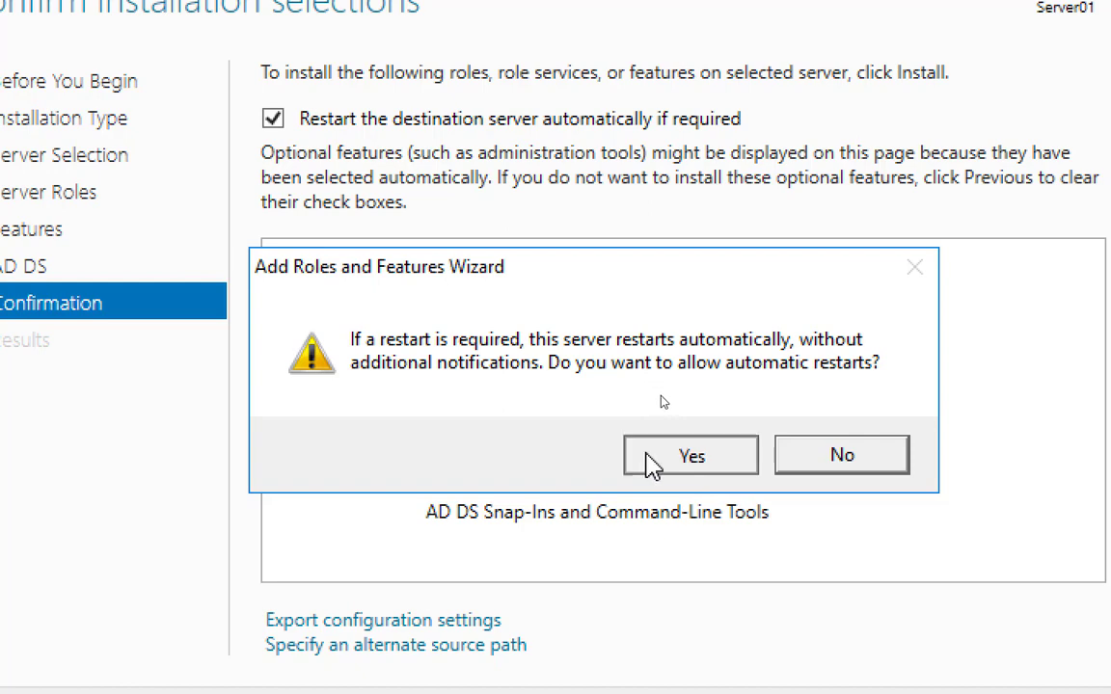
pyautogui.click(647, 459)
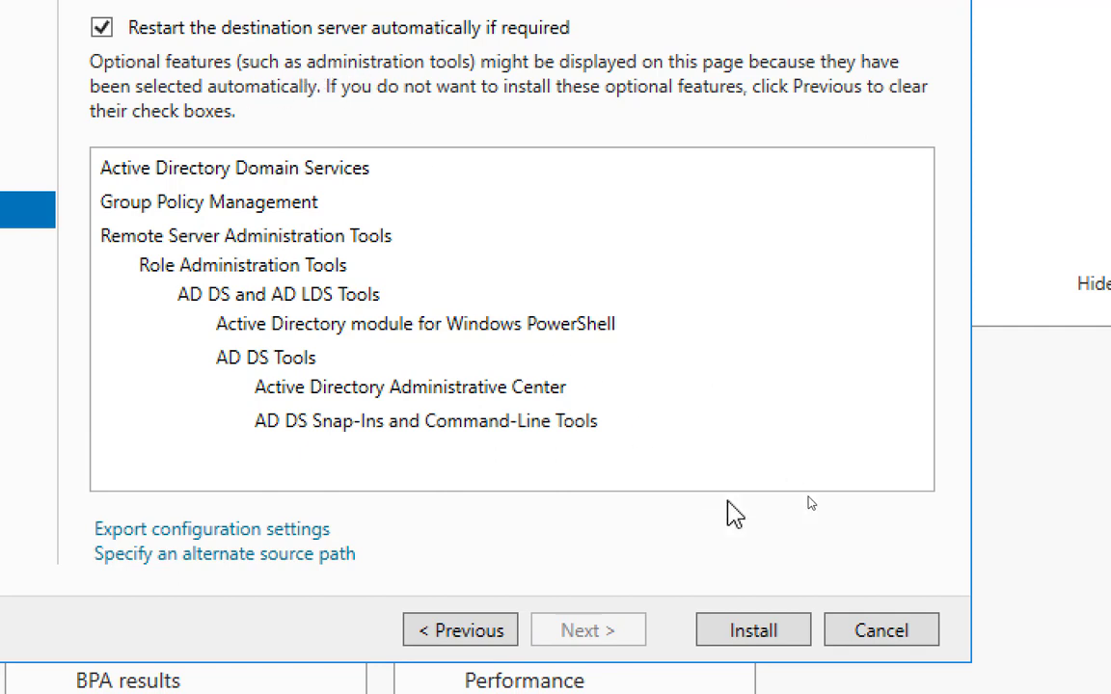
# Step: Install AD DS, Group Policy Management and the AD DS tools on Server01
pyautogui.click(750, 633)
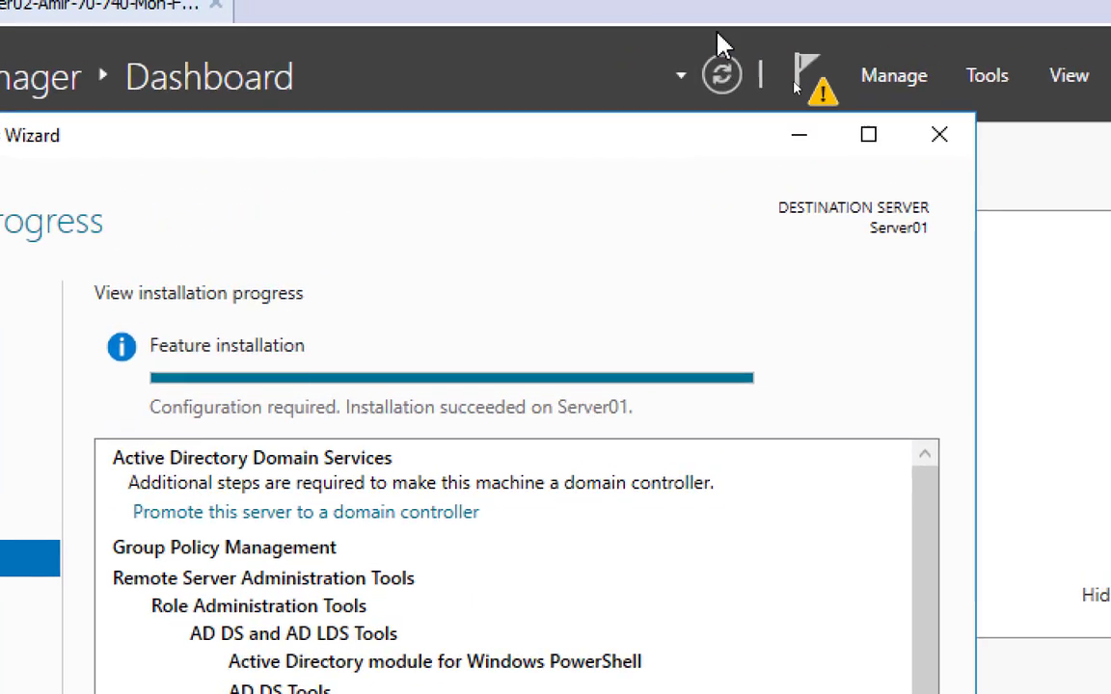
pyautogui.click(826, 106)
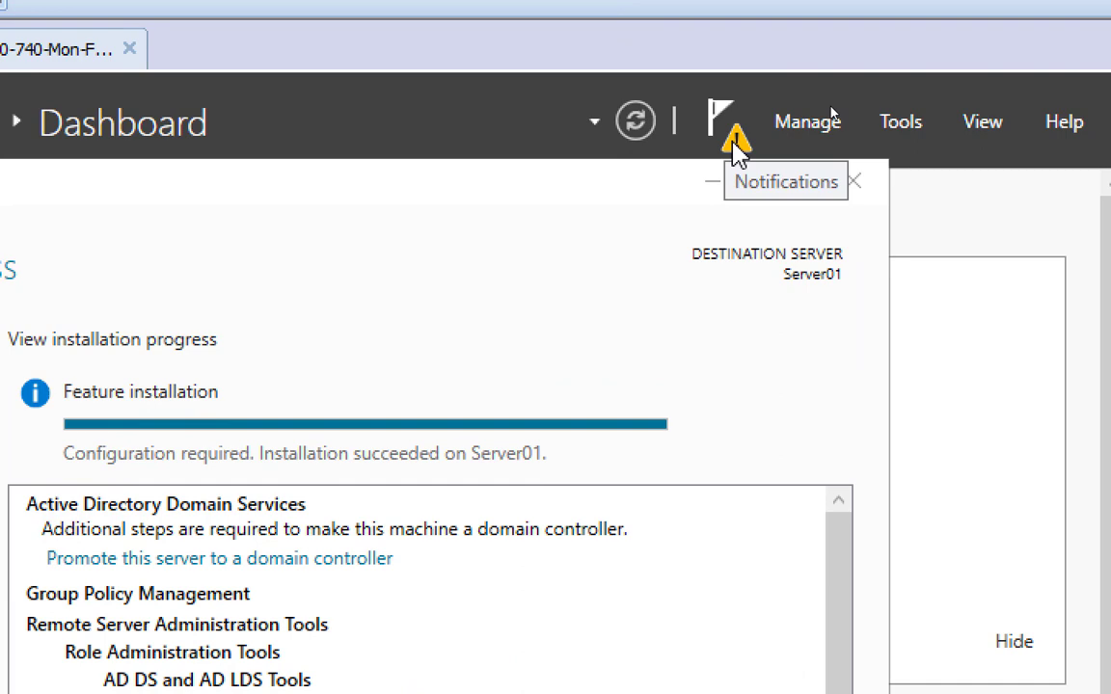
pyautogui.click(733, 140)
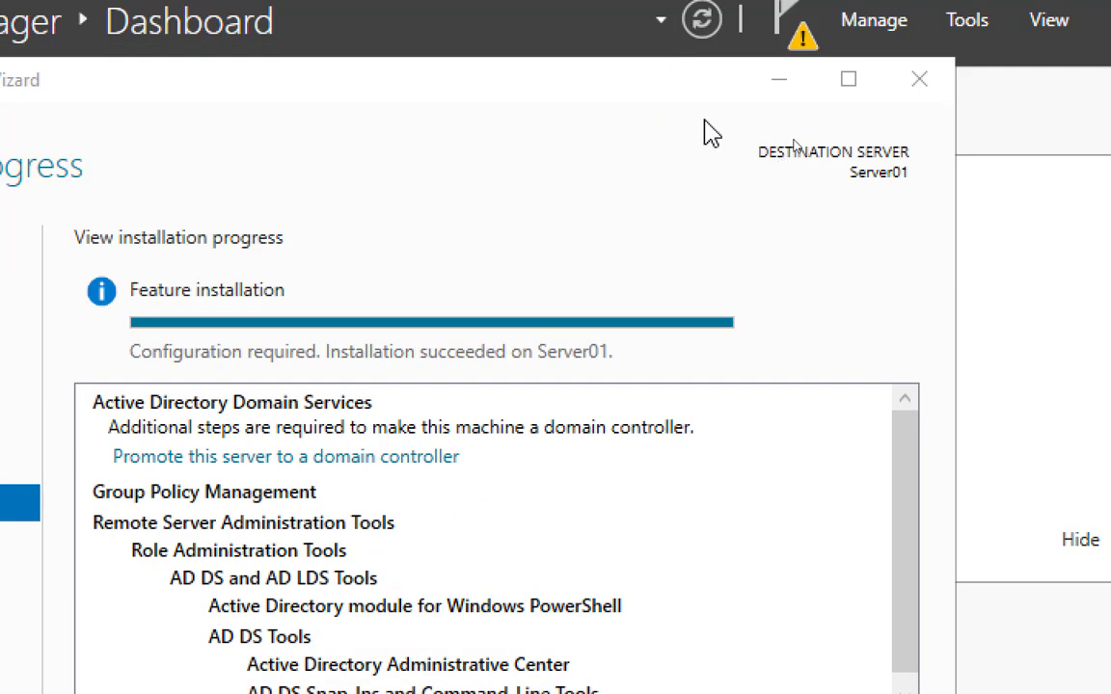
# Step: From the notifications flag, launch 'Promote this server to a domain controller'
pyautogui.click(800, 44)
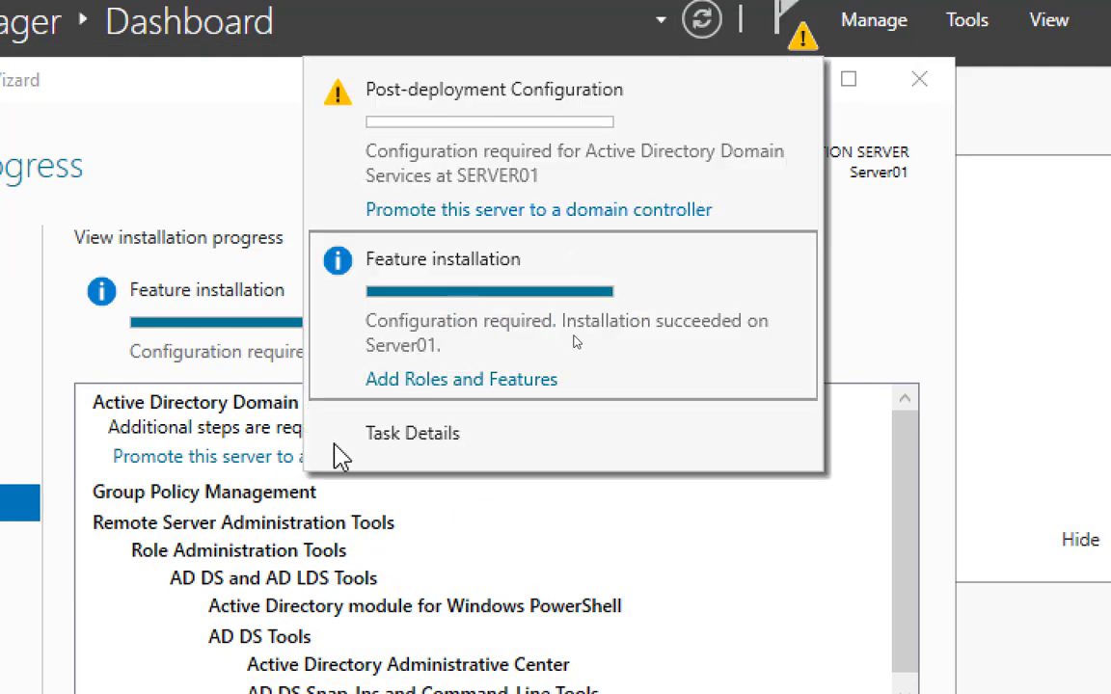
pyautogui.click(246, 461)
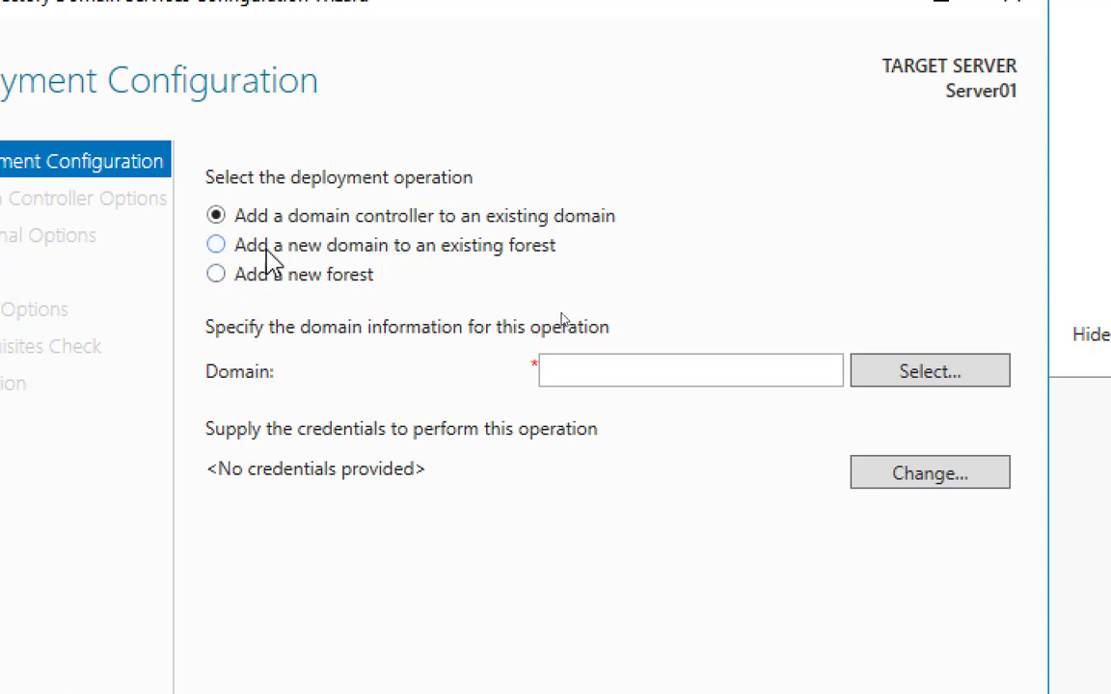
# Step: Choose Add a new forest with root domain name NetplusDomain.local
pyautogui.click(217, 276)
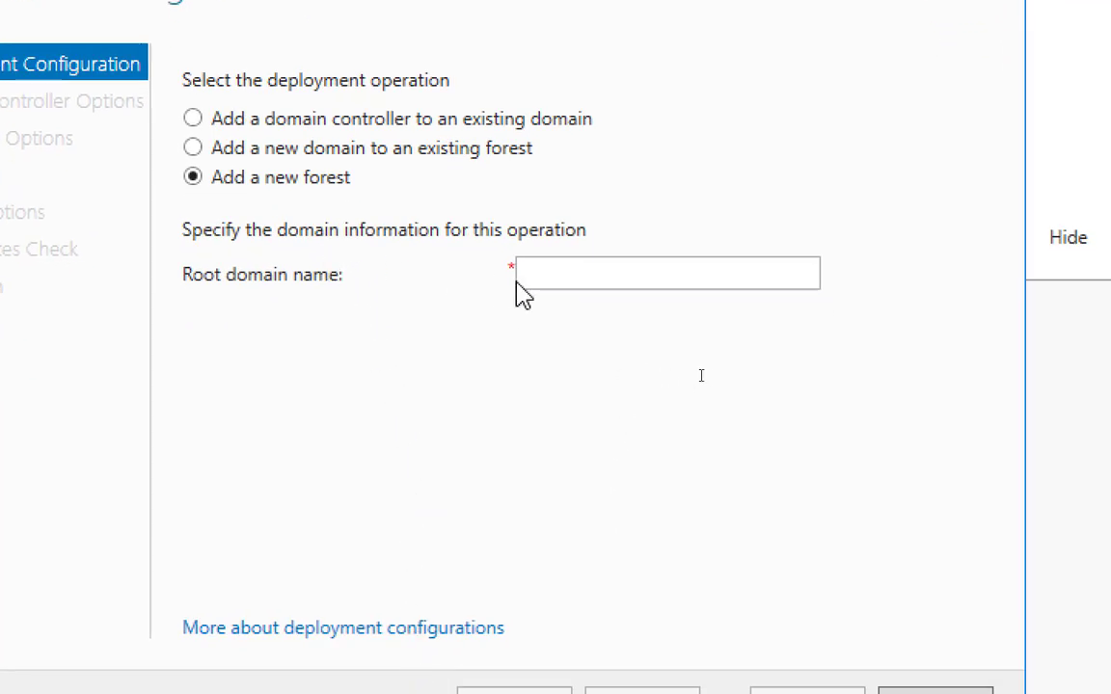
pyautogui.click(559, 272)
pyautogui.write('NetplusDomain.local')
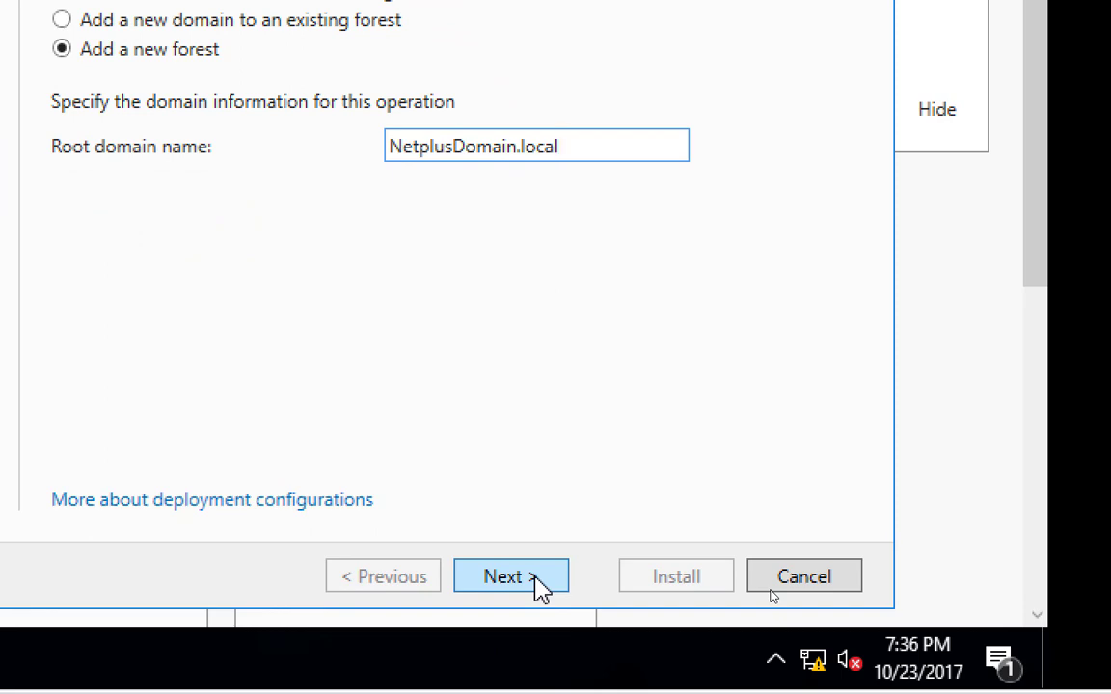
# Step: Advance to Domain Controller Options keeping Windows Server 2016 forest level, then return to Add Roles wizard
pyautogui.click(536, 580)
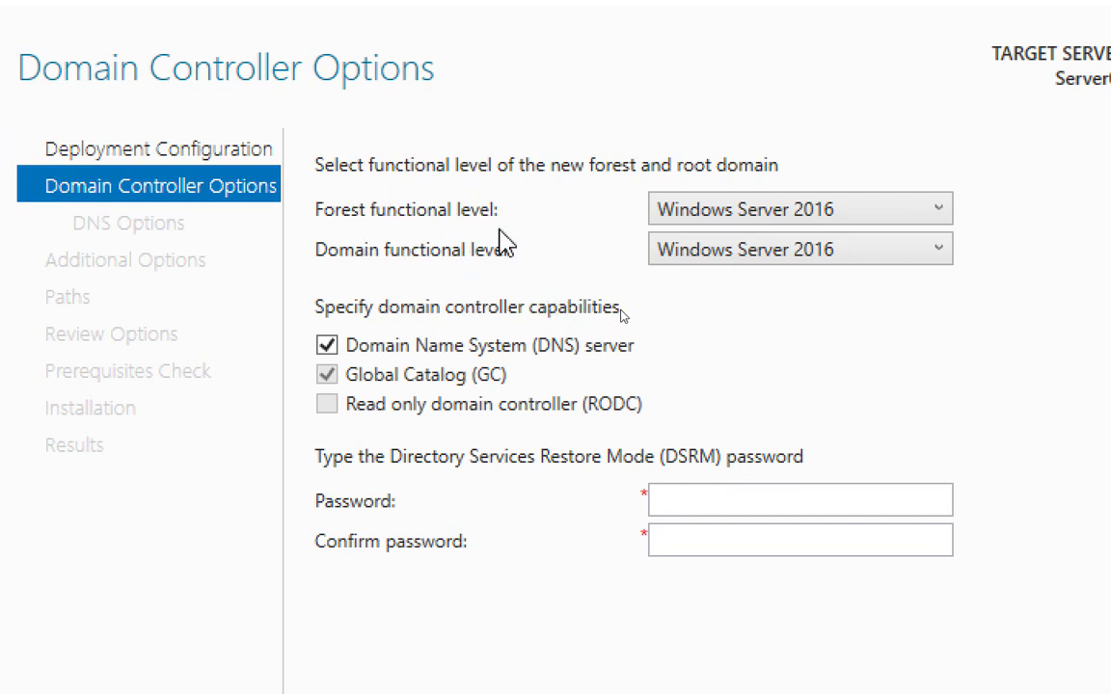
pyautogui.click(939, 212)
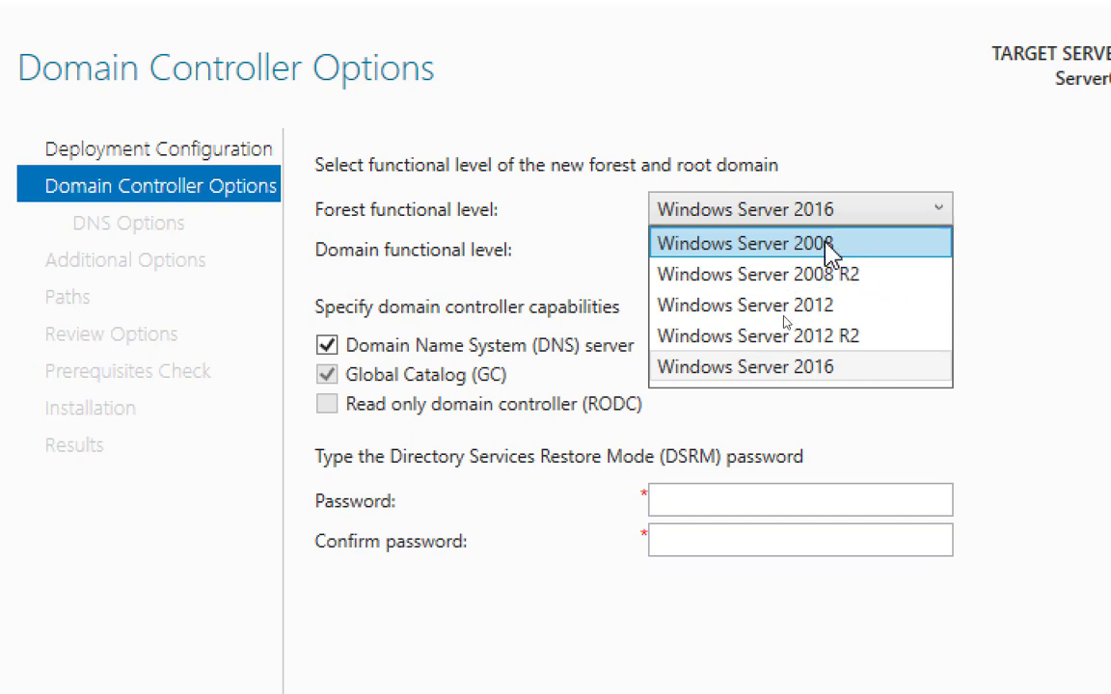
pyautogui.click(811, 136)
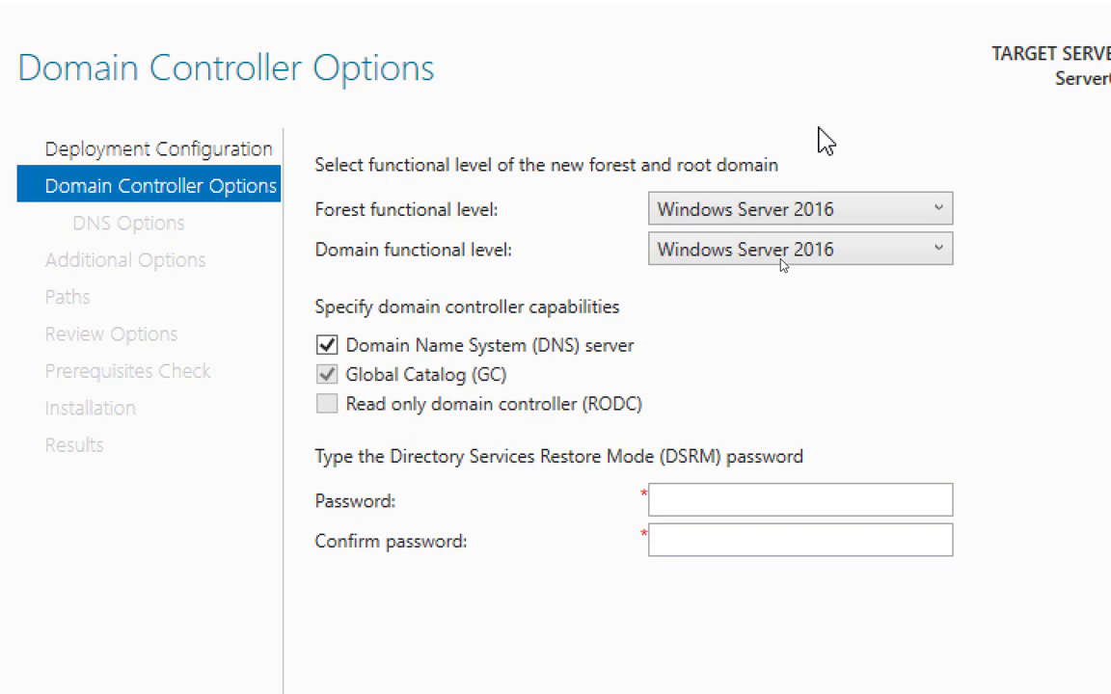
pyautogui.click(845, 219)
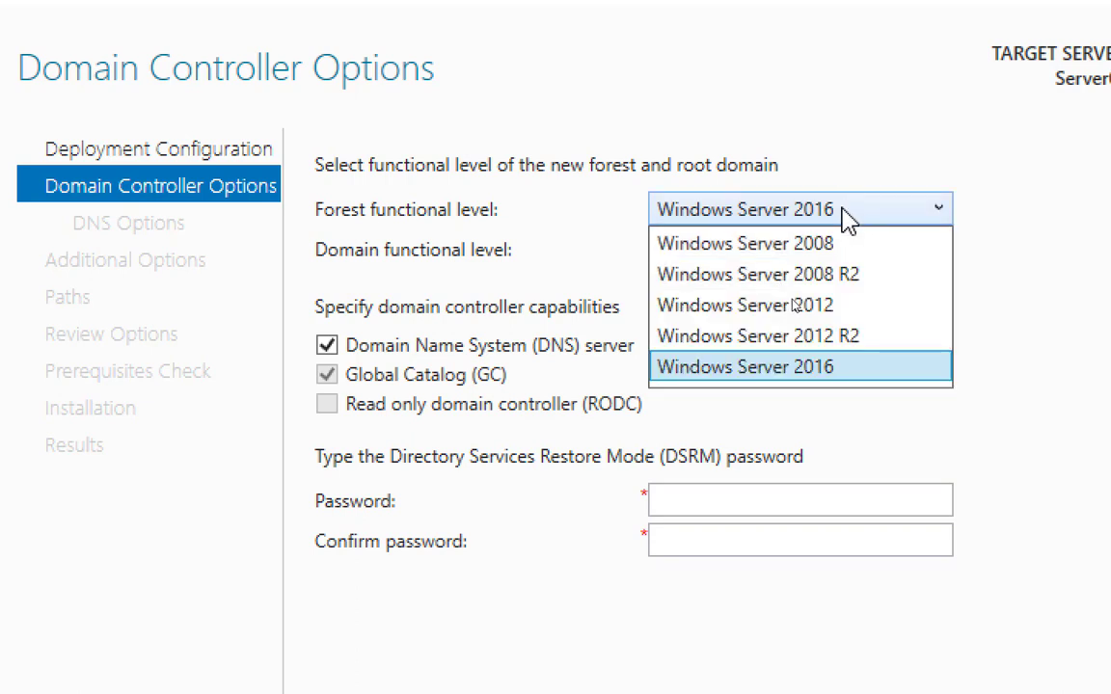
pyautogui.click(845, 219)
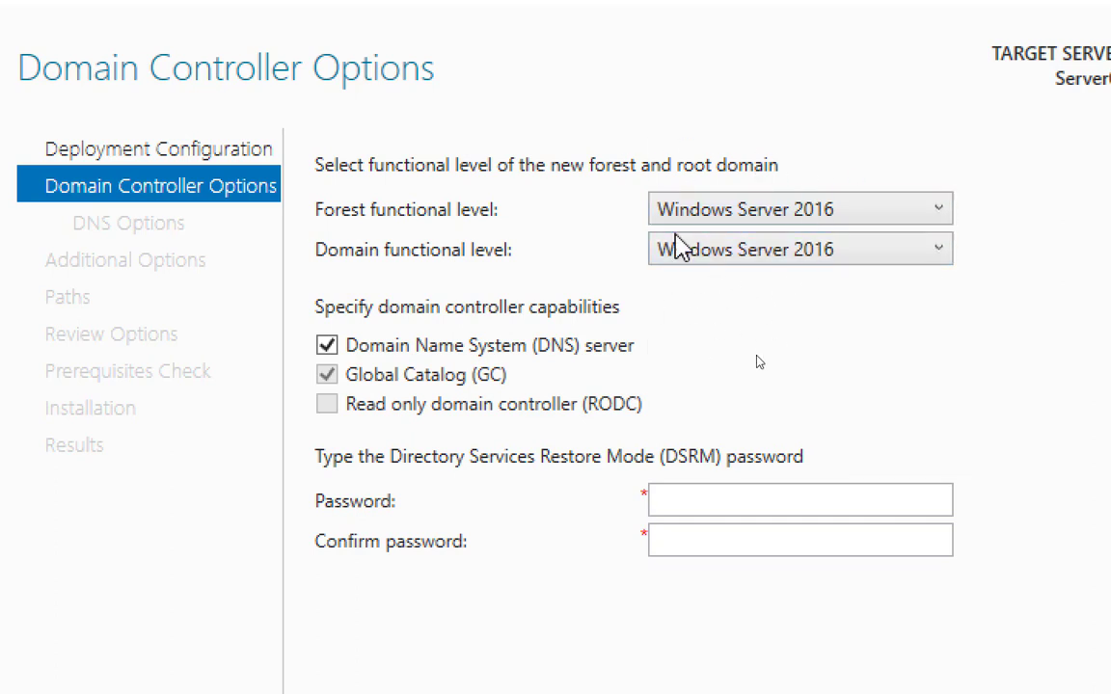
pyautogui.hotkey('alt', 'Tab')
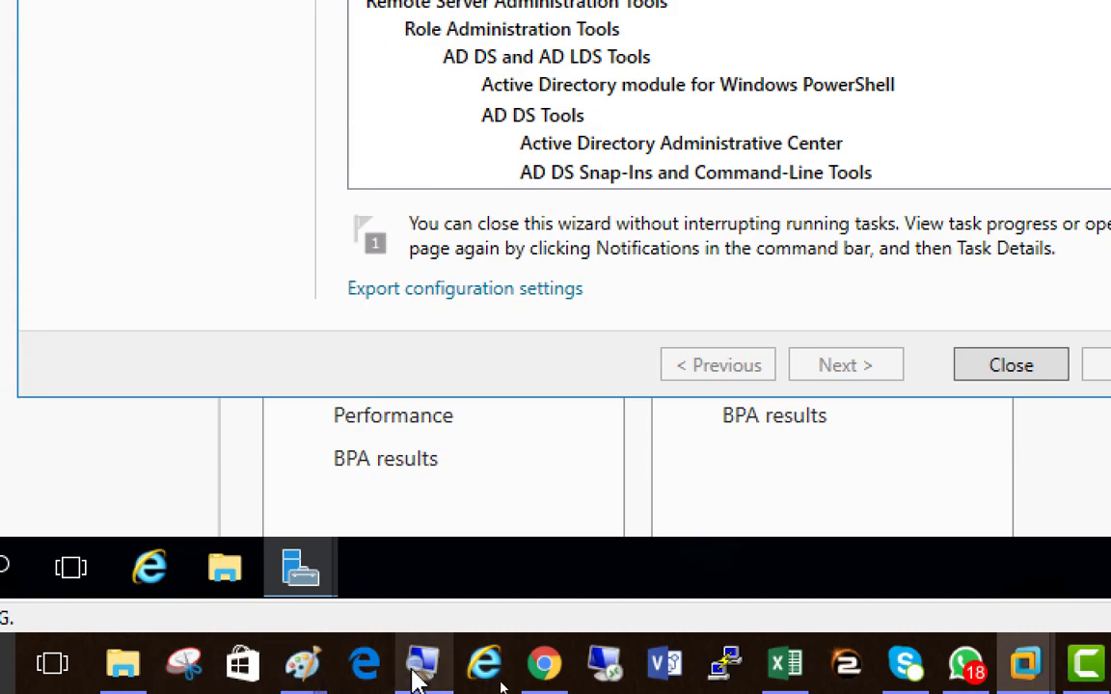
# Step: Bring Magnifier zoom back from 150% to 100%, then bring up Paint's recent items list
pyautogui.click(421, 663)
pyautogui.click(563, 201)
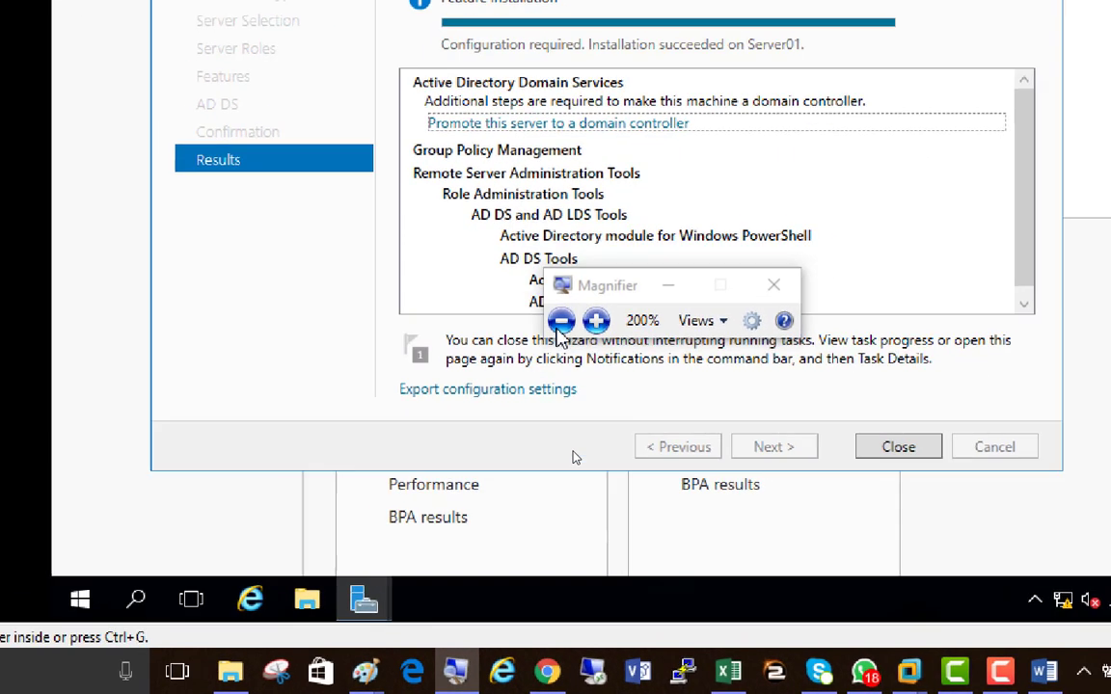
pyautogui.click(560, 323)
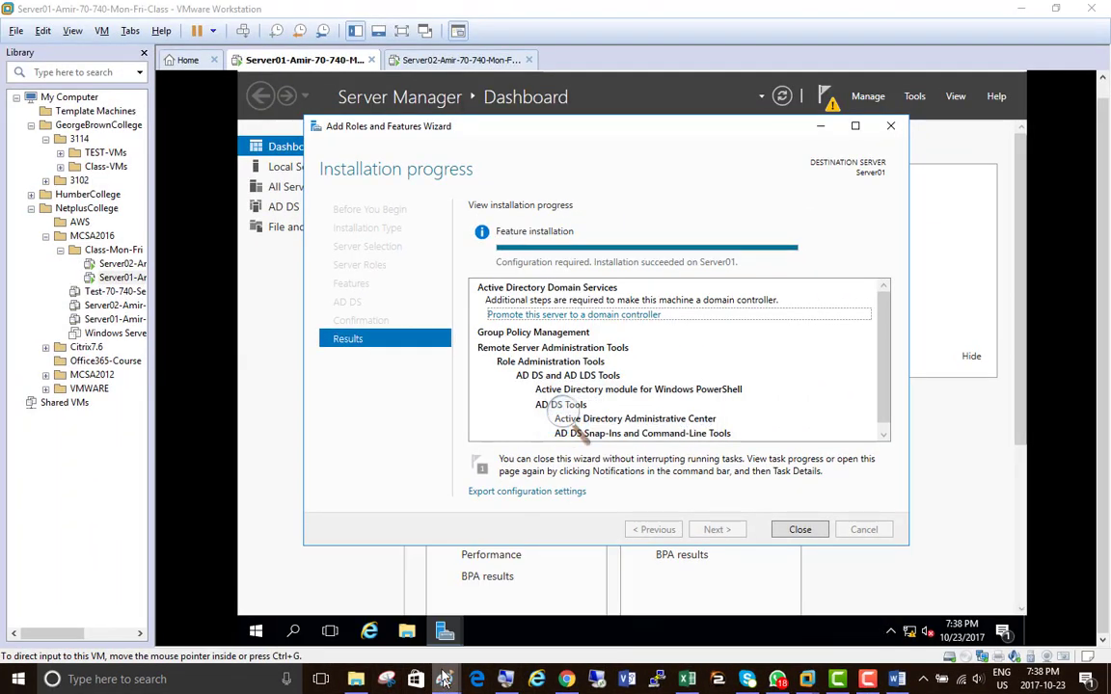
pyautogui.rightClick(443, 683)
# Step: In Paint, draw three triangles: one upper left, one lower middle and one on the right
pyautogui.click(361, 598)
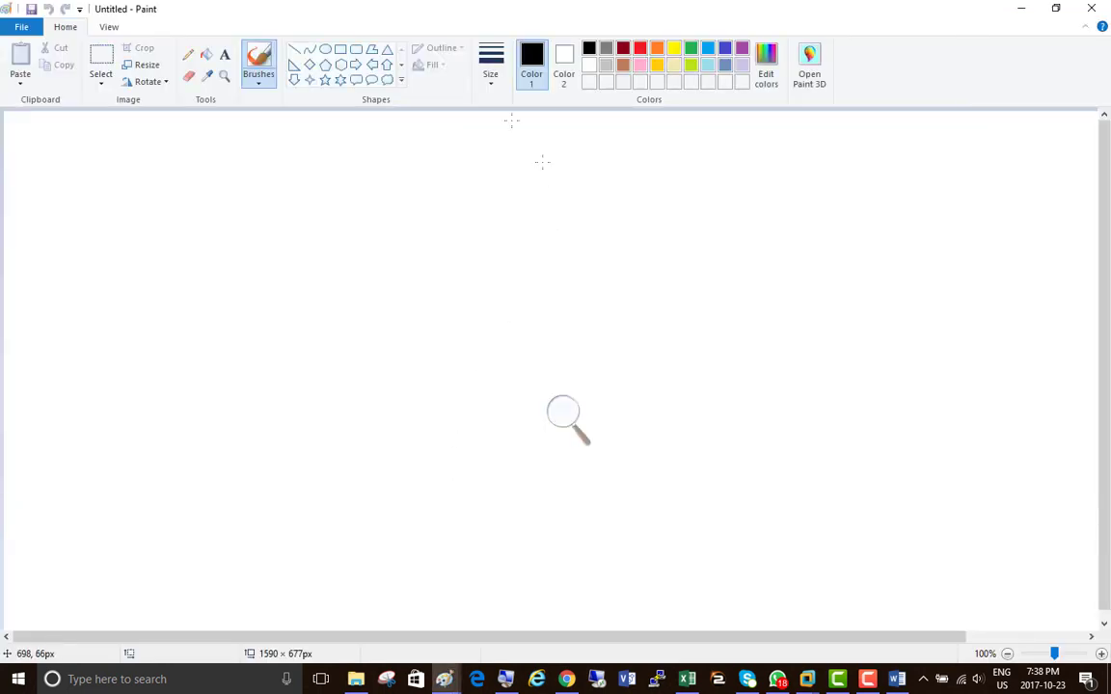
pyautogui.click(387, 50)
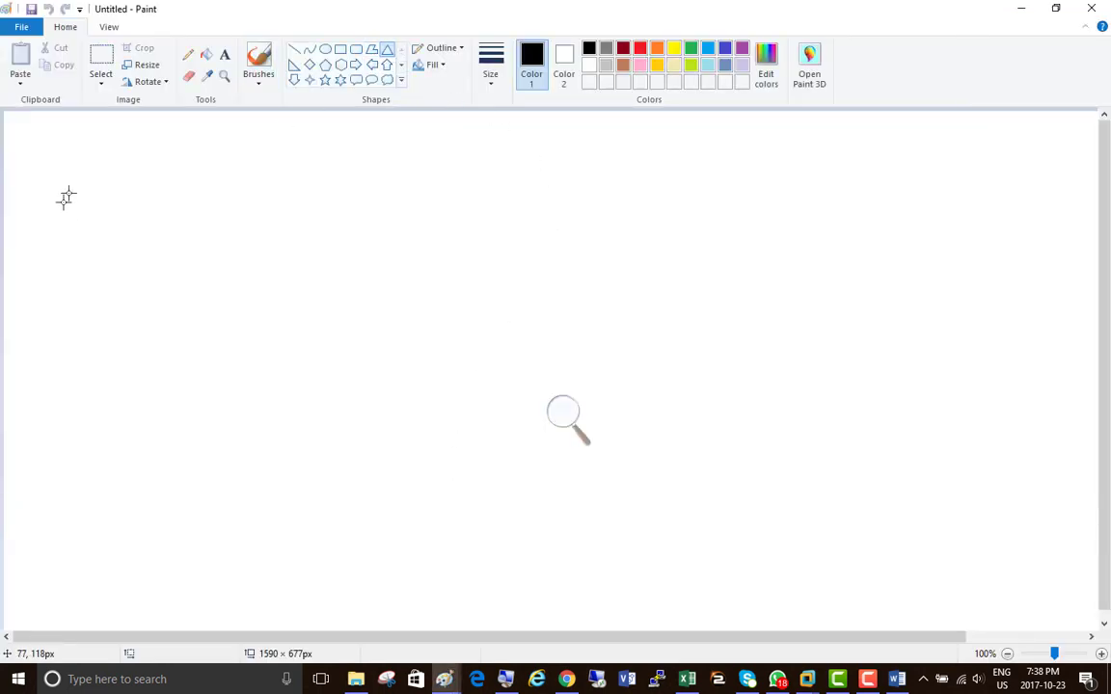
pyautogui.moveTo(47, 159)
pyautogui.mouseDown()
pyautogui.moveTo(282, 404)
pyautogui.moveTo(294, 353)
pyautogui.moveTo(304, 370)
pyautogui.mouseUp()
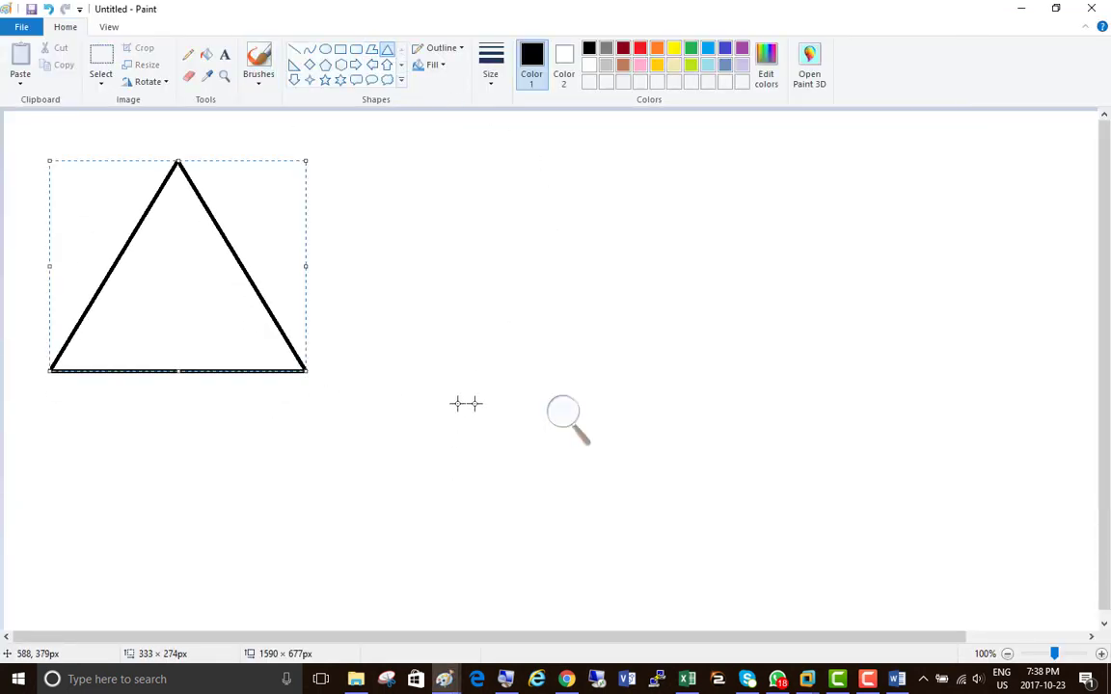
pyautogui.moveTo(425, 334); pyautogui.dragTo(723, 566)
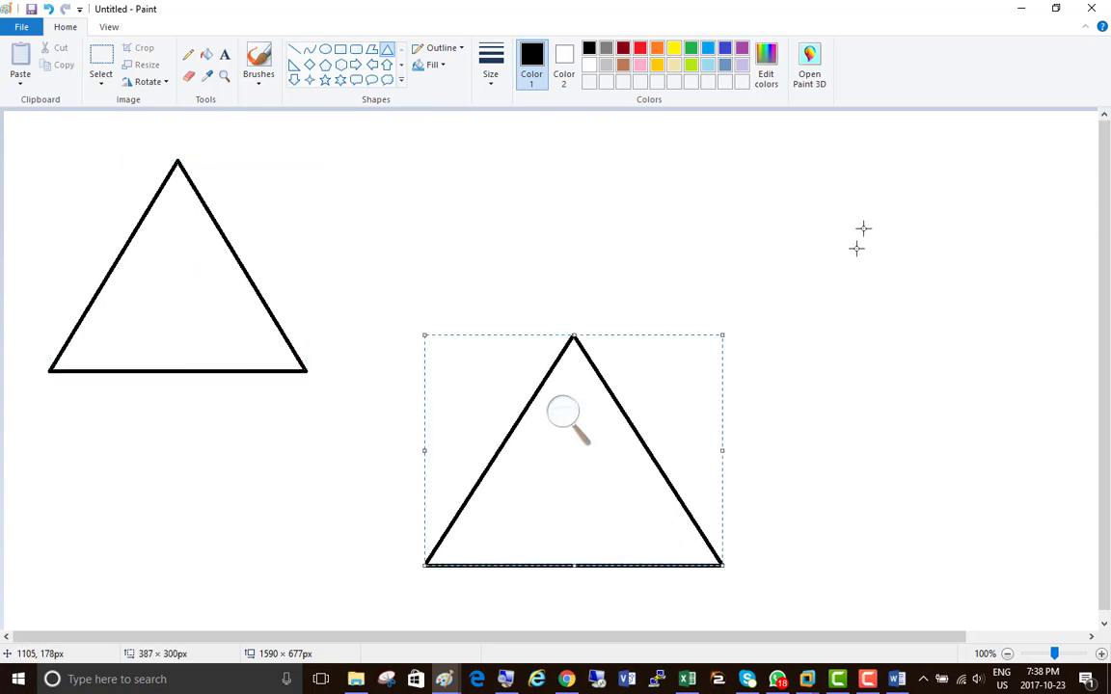
pyautogui.moveTo(815, 168); pyautogui.dragTo(1039, 435)
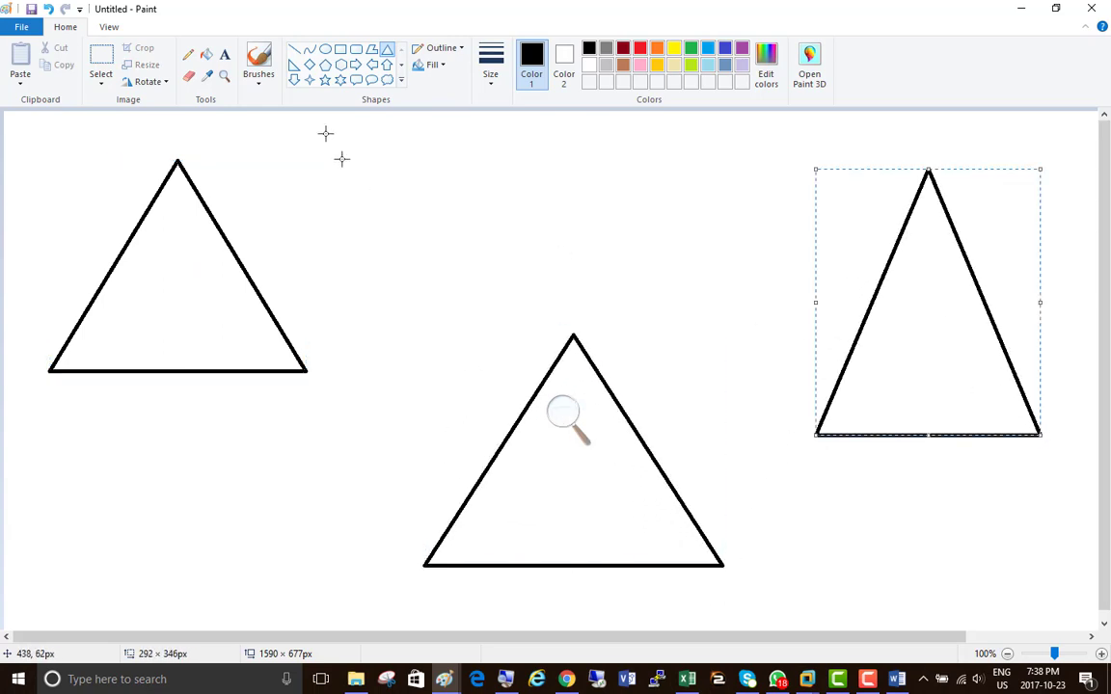
# Step: Label the triangles Tor, NY and Lon with text above each
pyautogui.click(223, 56)
pyautogui.click(142, 139)
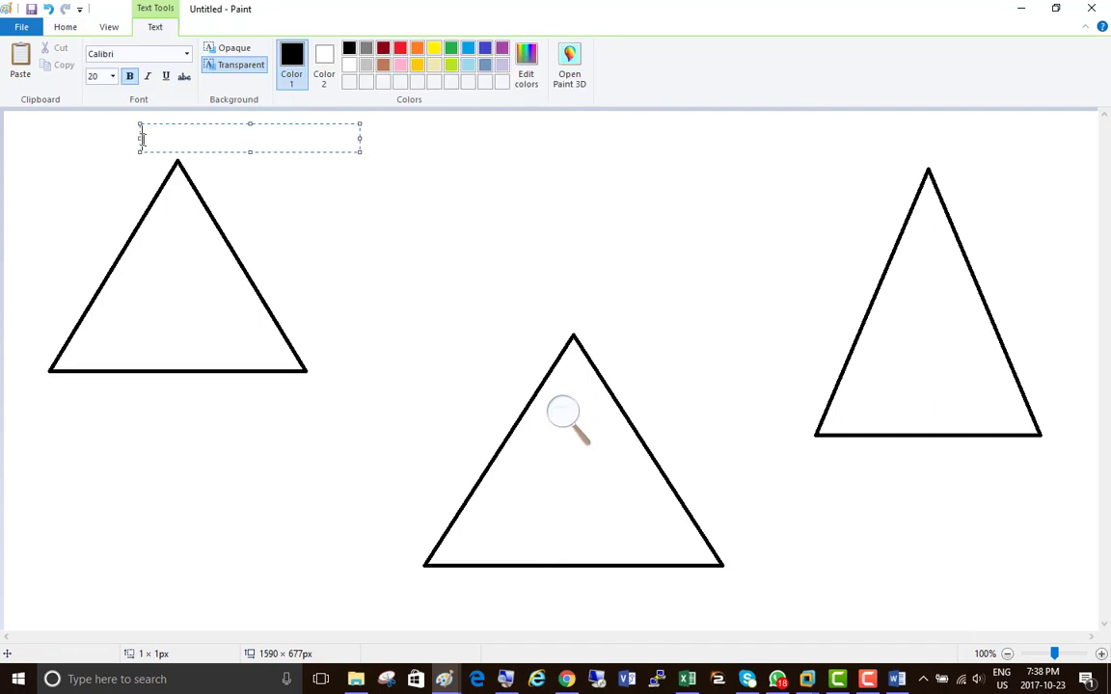
pyautogui.write('Tor')
pyautogui.click(894, 153)
pyautogui.click(894, 153)
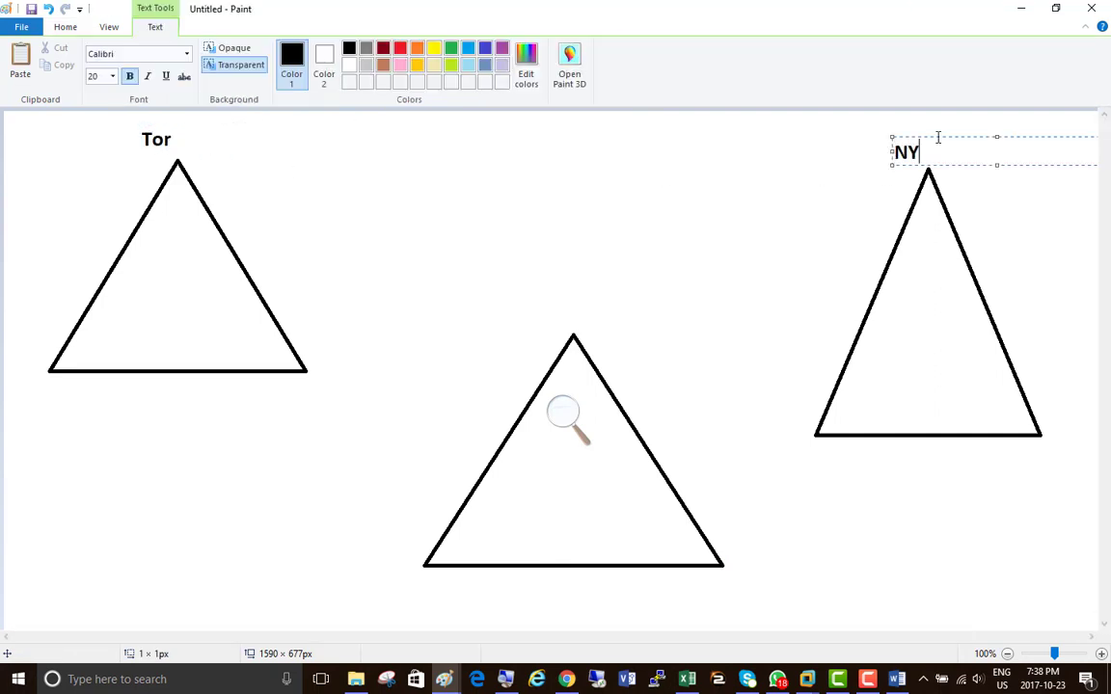
pyautogui.click(560, 321)
pyautogui.click(561, 321)
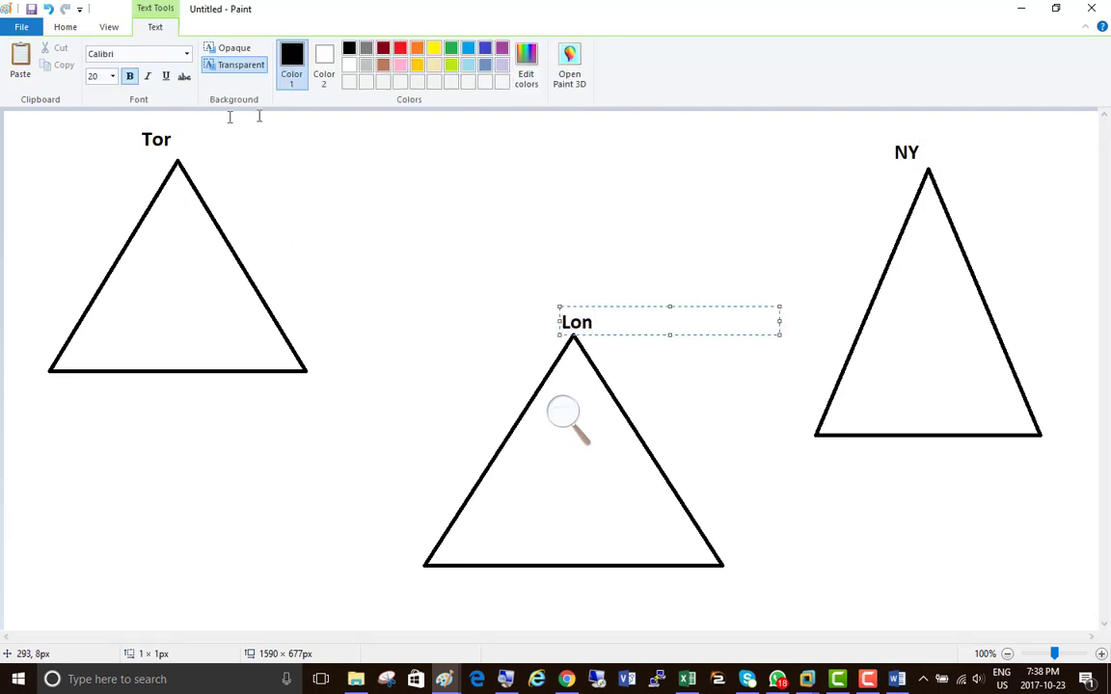
pyautogui.write('Lon')
pyautogui.click(256, 203)
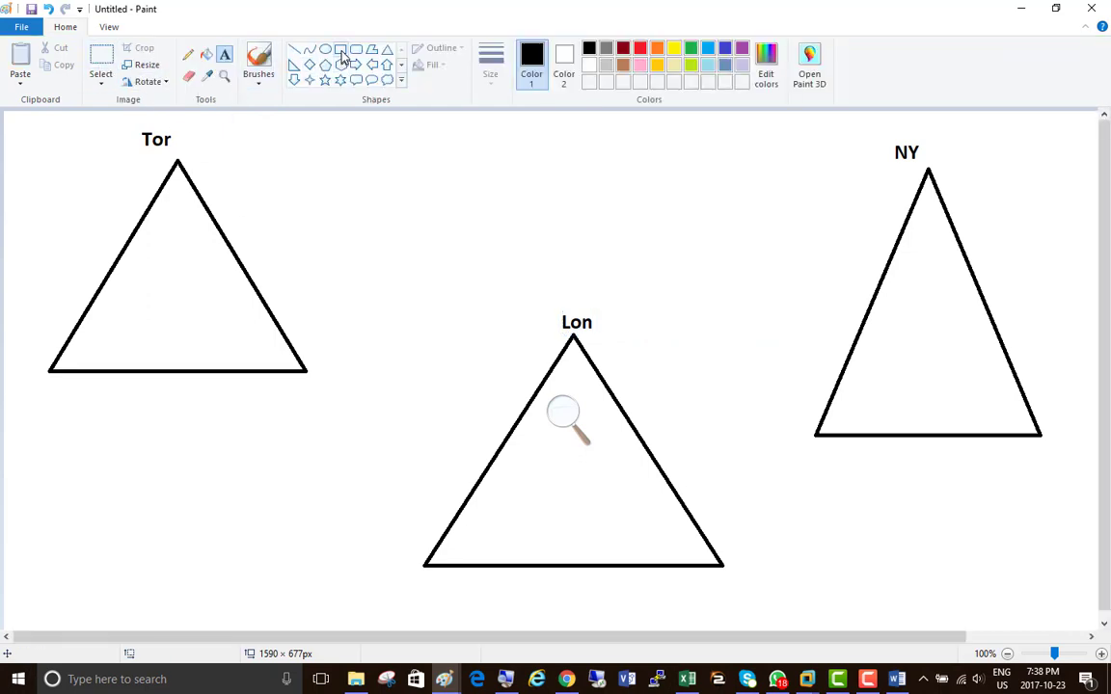
# Step: Draw a pair of tall rectangles across the base of each of the Tor, Lon and NY triangles
pyautogui.click(342, 52)
pyautogui.moveTo(116, 281); pyautogui.dragTo(179, 421)
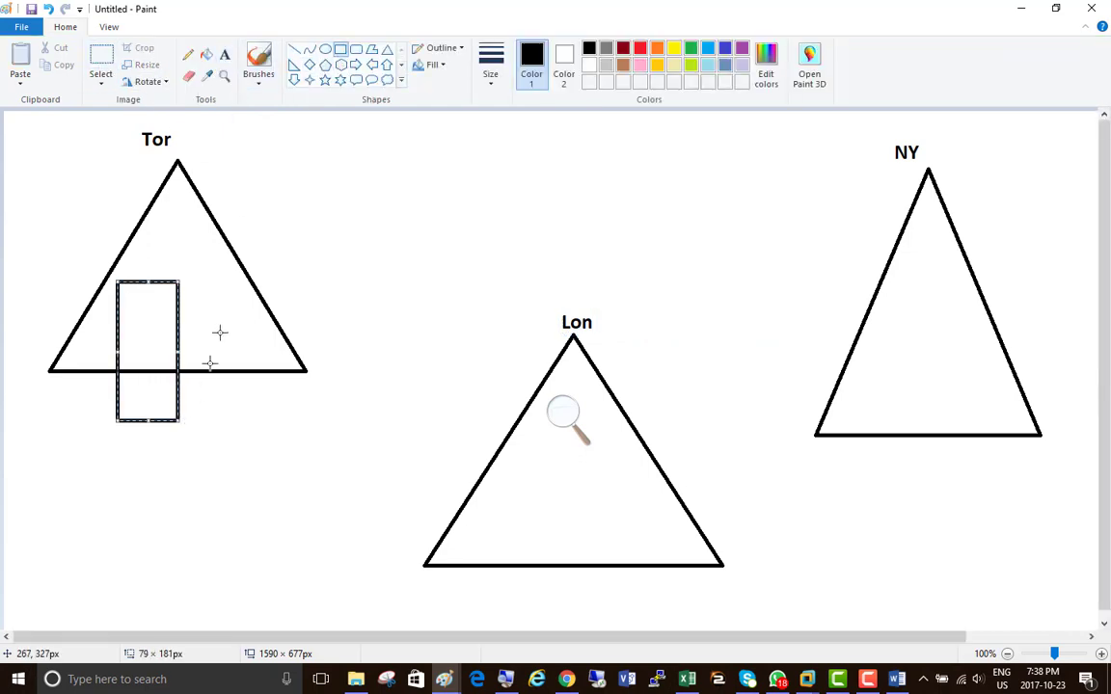
pyautogui.moveTo(205, 281); pyautogui.dragTo(268, 423)
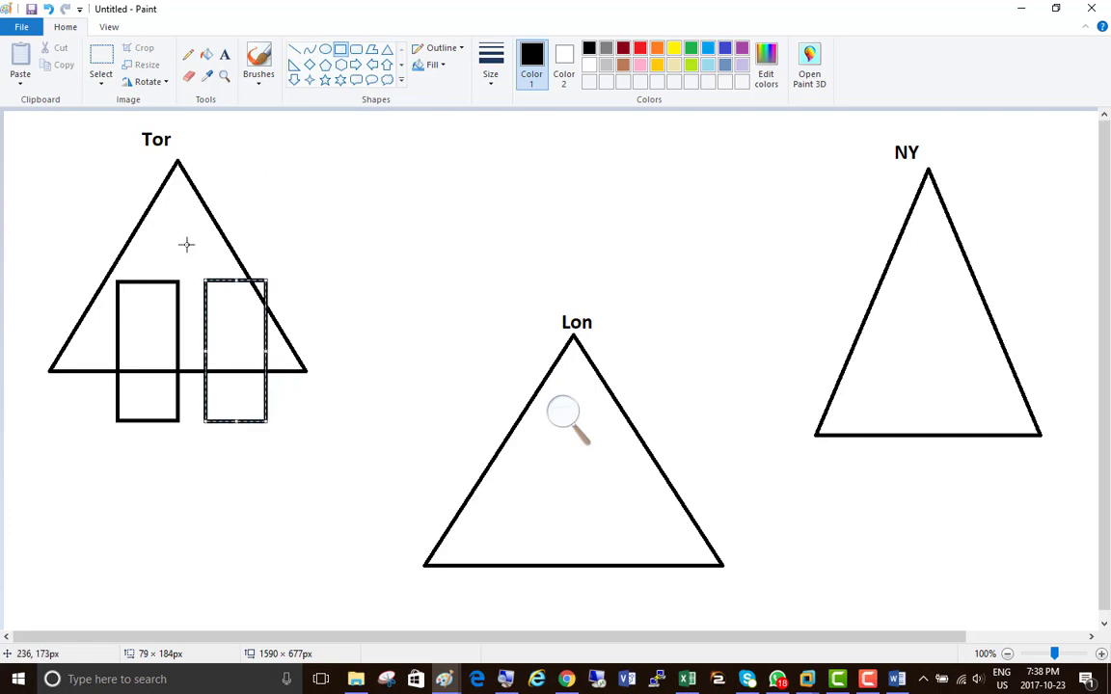
pyautogui.click(282, 234)
pyautogui.moveTo(493, 504); pyautogui.dragTo(571, 613)
pyautogui.moveTo(602, 479); pyautogui.dragTo(683, 612)
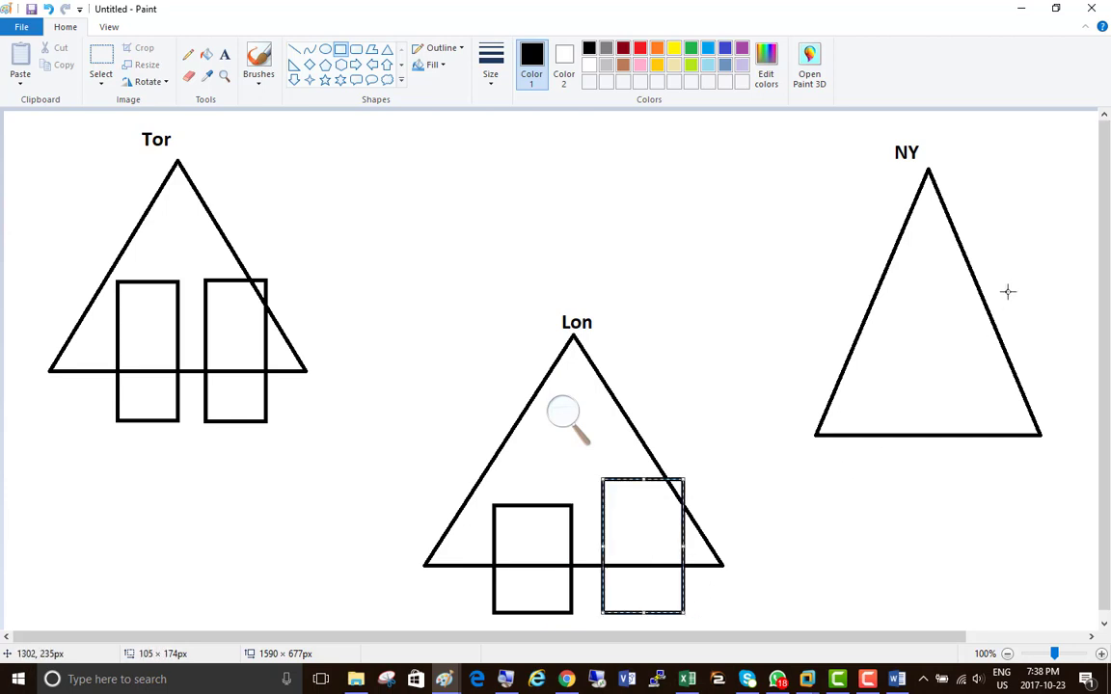
pyautogui.moveTo(875, 336); pyautogui.dragTo(956, 498)
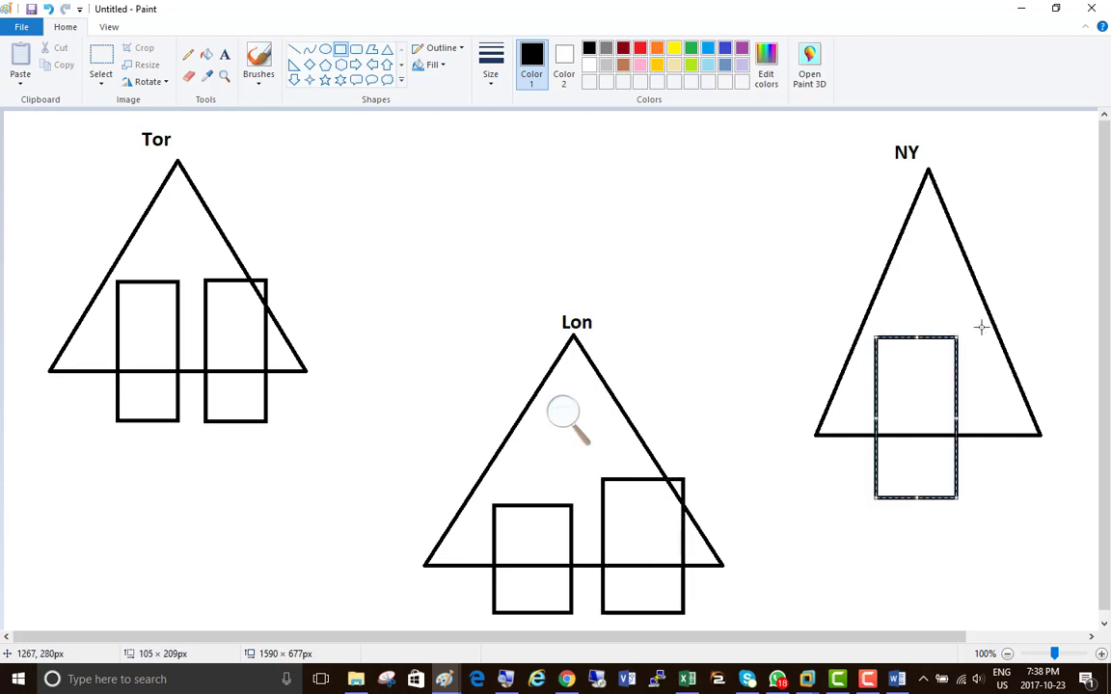
pyautogui.moveTo(979, 334)
pyautogui.mouseDown()
pyautogui.moveTo(1016, 355)
pyautogui.moveTo(1050, 502)
pyautogui.mouseUp()
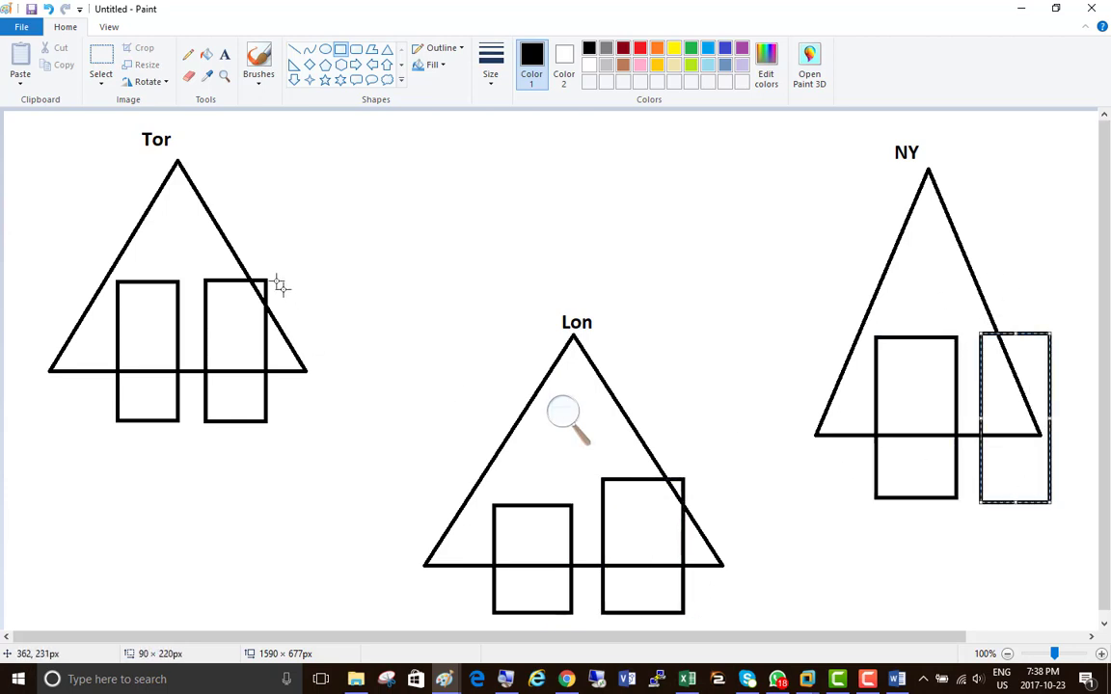
pyautogui.click(223, 56)
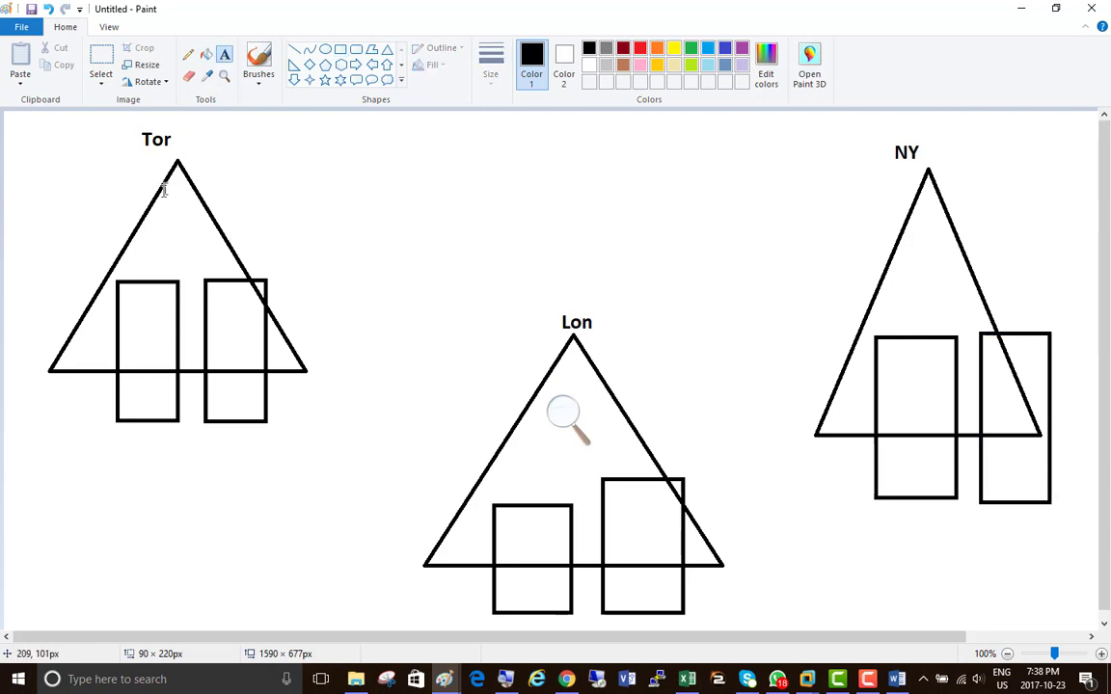
# Step: Add Win2012, Forest, replicaDC and RootDc text labels inside the Tor tree
pyautogui.click(114, 250)
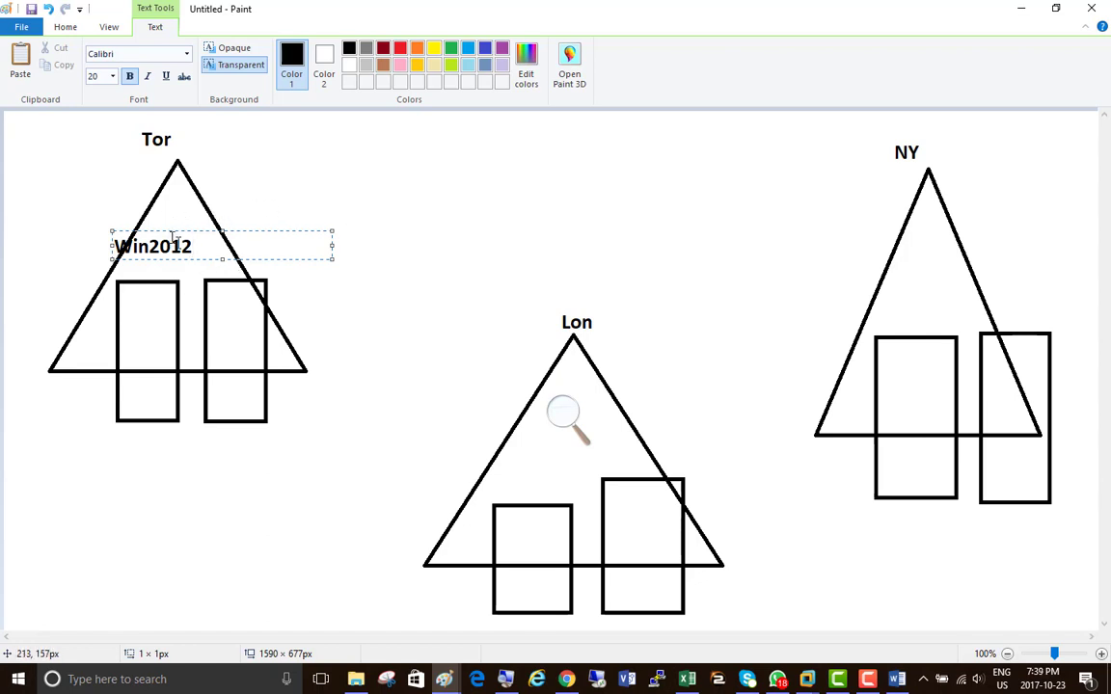
pyautogui.click(117, 201)
pyautogui.click(117, 193)
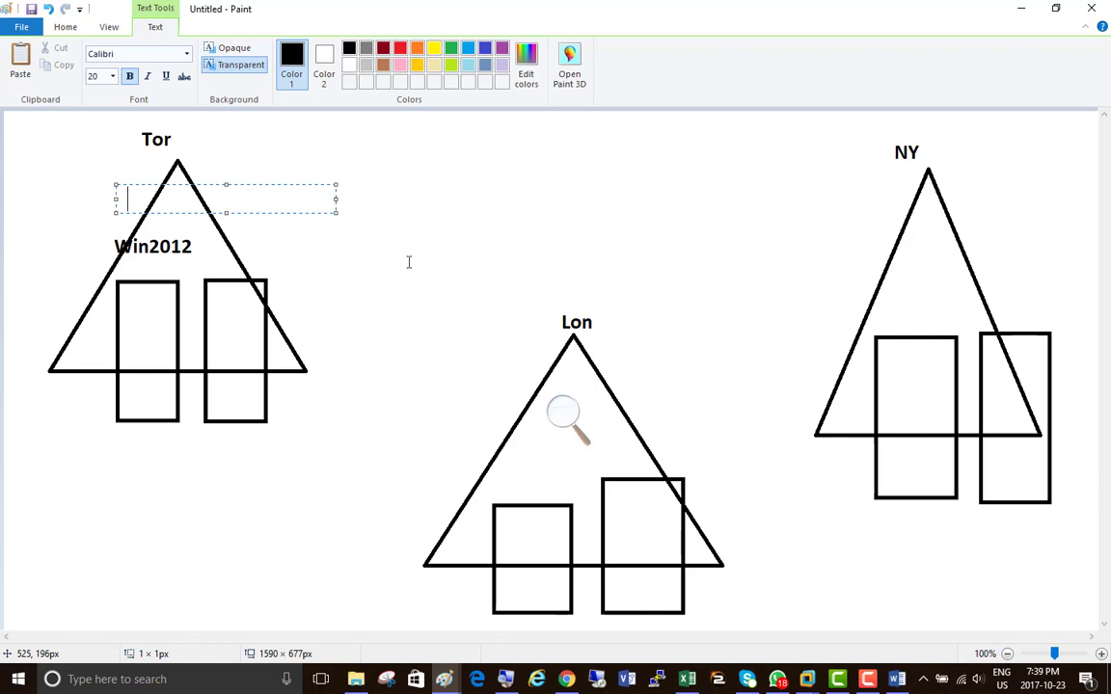
pyautogui.write('Forest')
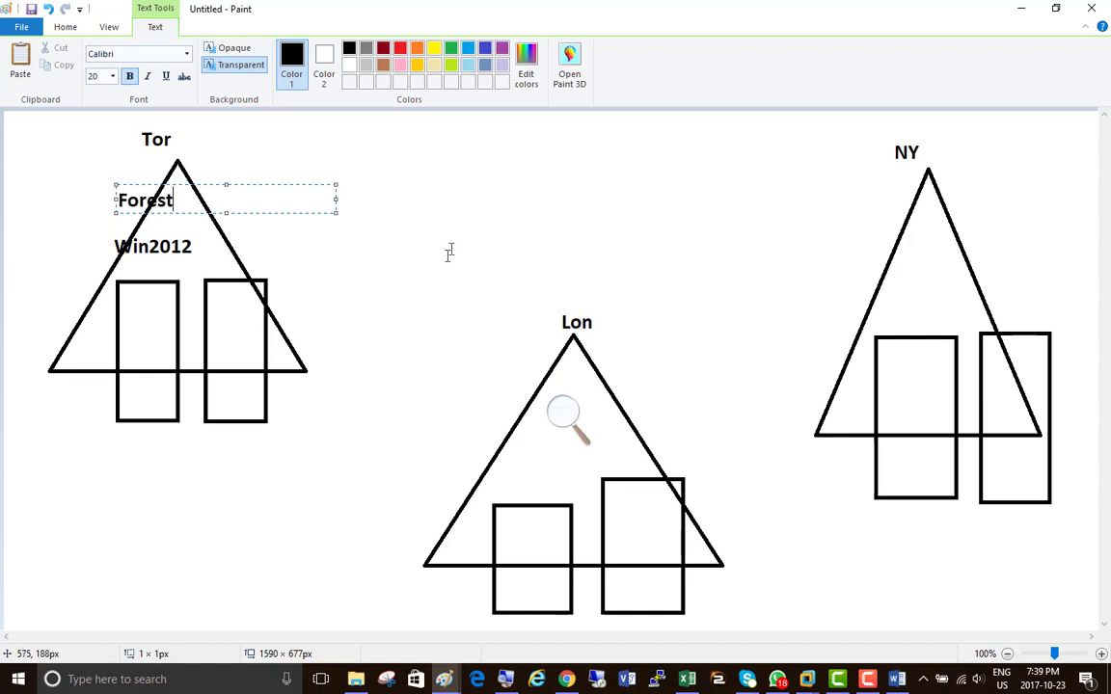
pyautogui.click(370, 201)
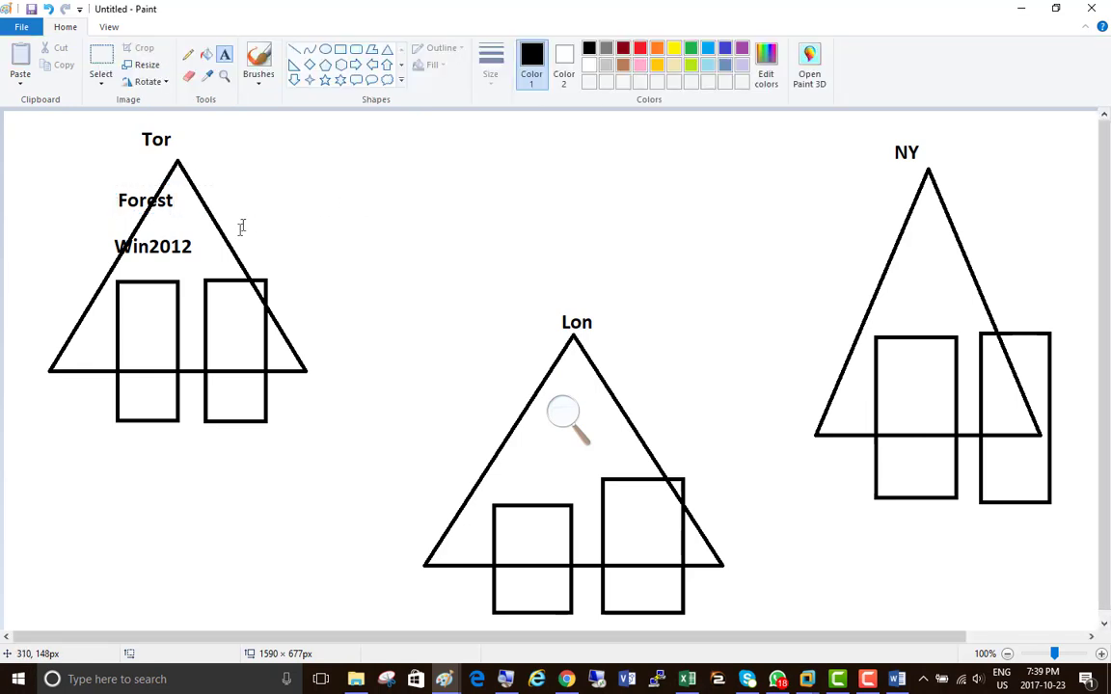
pyautogui.click(238, 226)
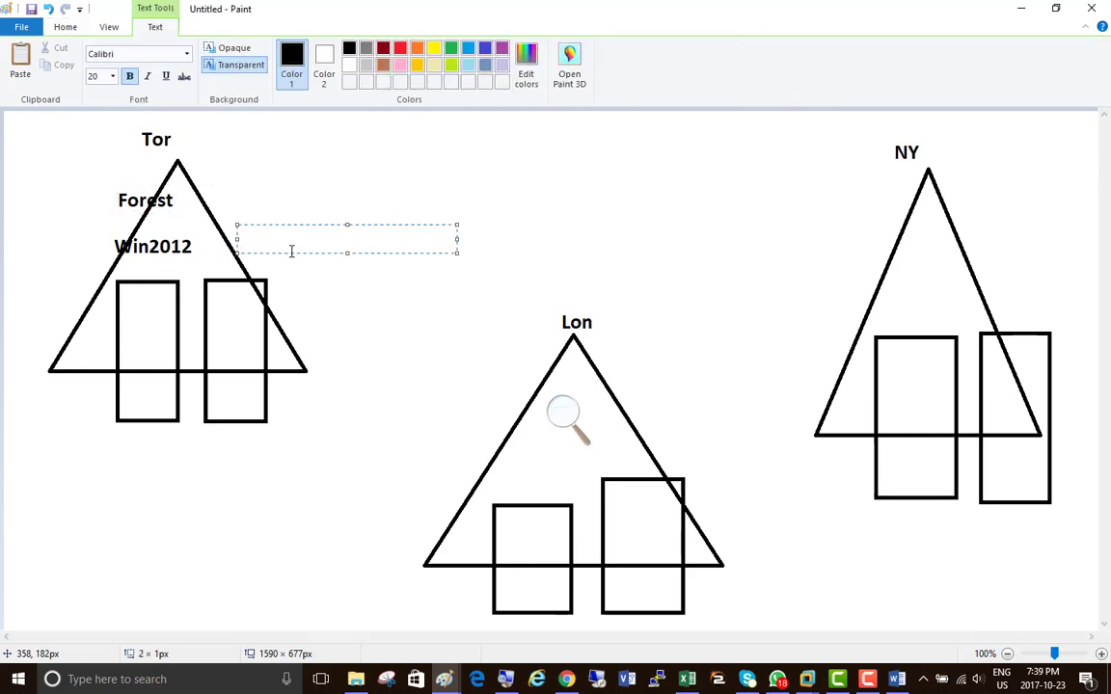
pyautogui.write('replica')
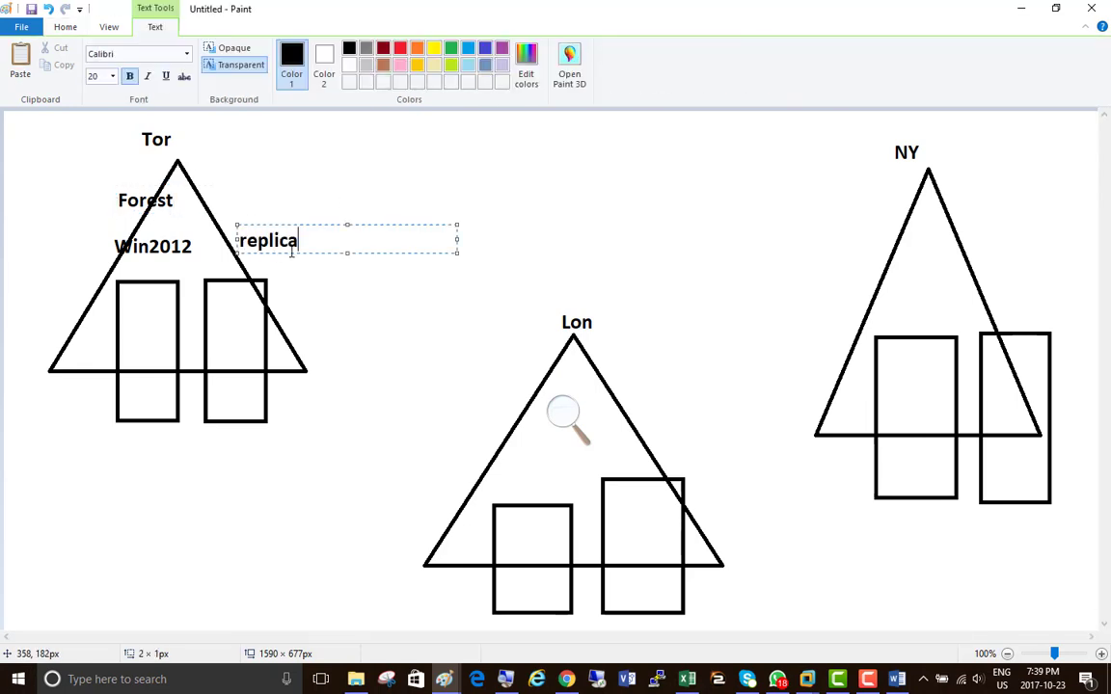
pyautogui.write('DC')
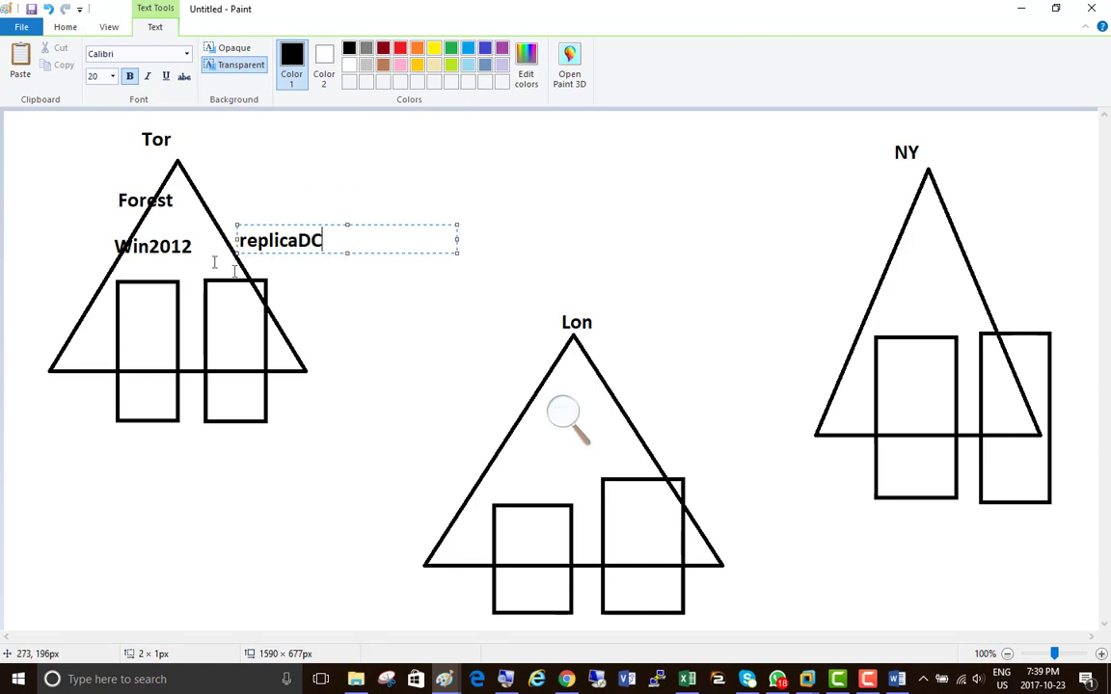
pyautogui.click(86, 271)
pyautogui.click(86, 271)
pyautogui.write('R')
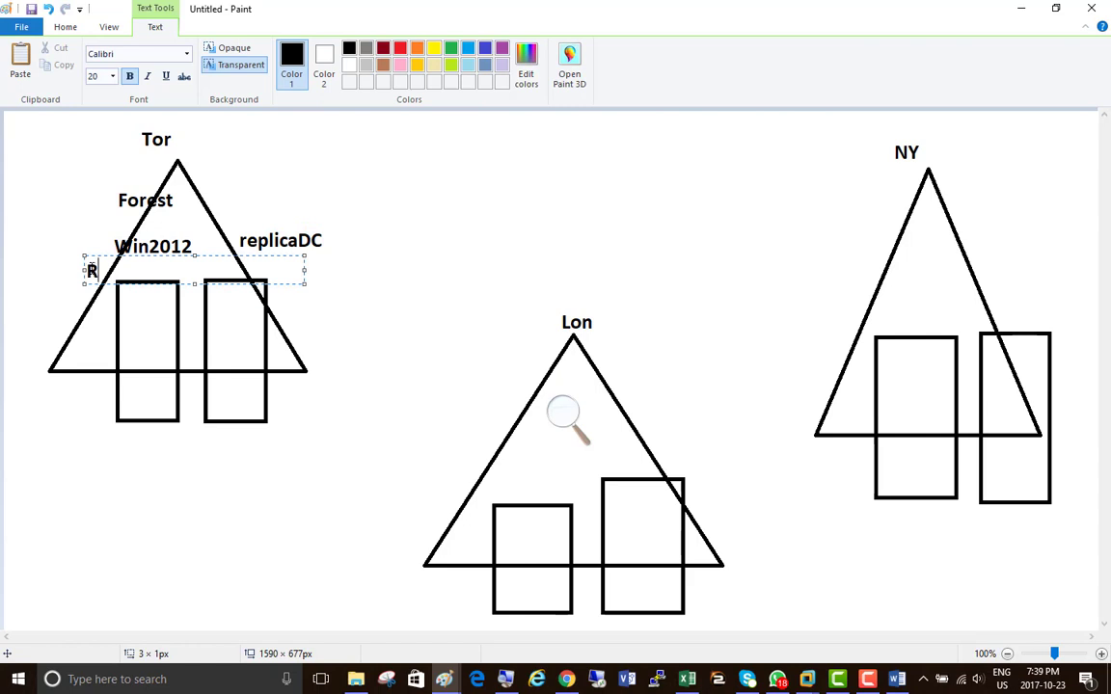
pyautogui.write('ootDc')
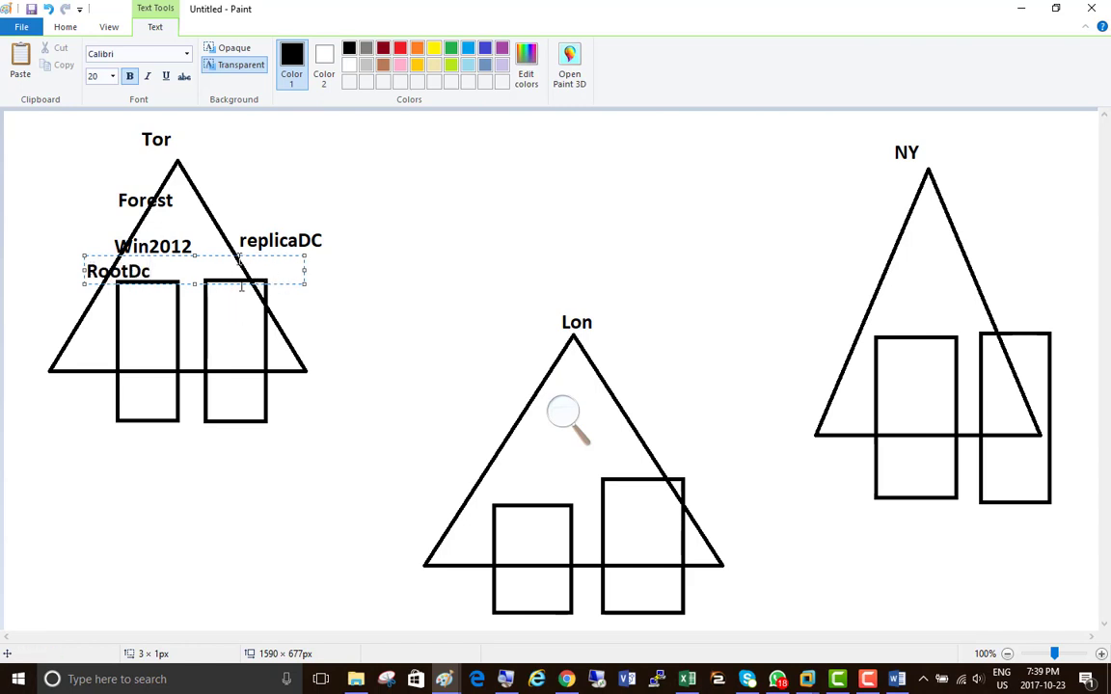
pyautogui.click(50, 306)
# Step: Type a three-line AAA, NR, GC note and move it below the Tor triangle's base
pyautogui.write('AAA')
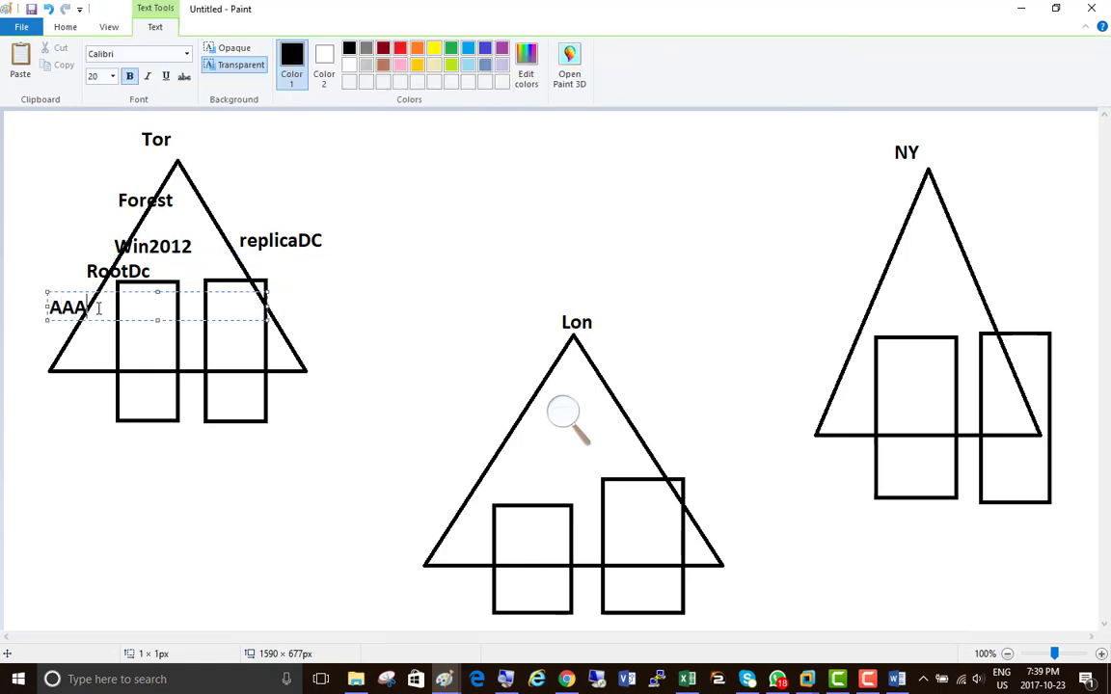
pyautogui.press('Return')
pyautogui.write('NB')
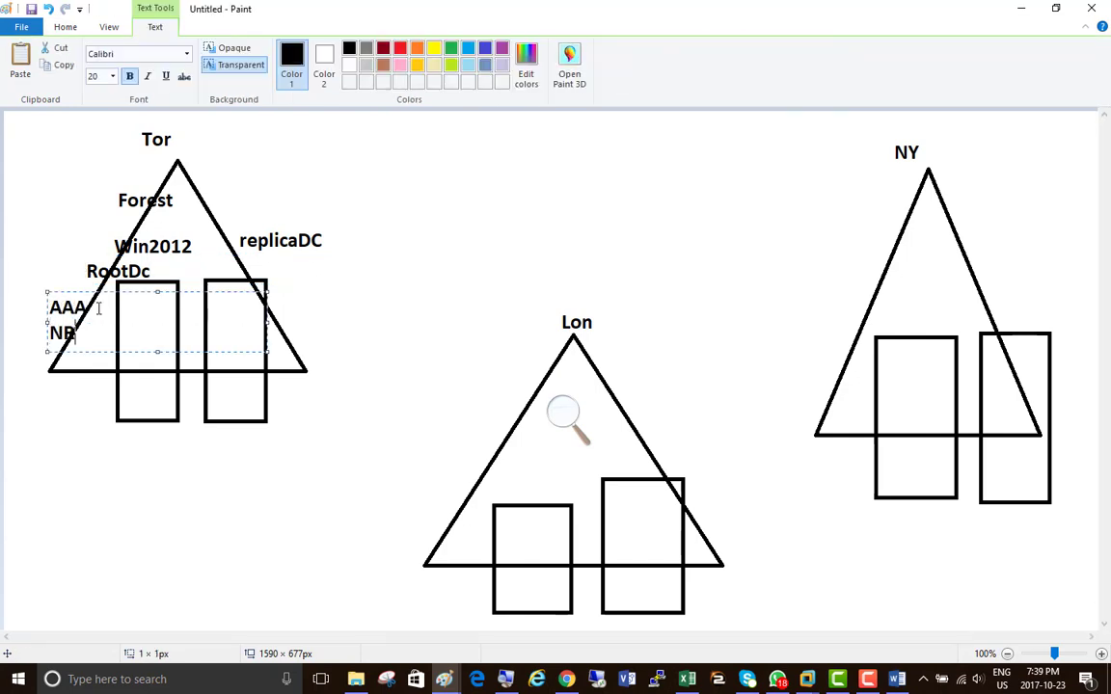
pyautogui.press('Return')
pyautogui.write('GC')
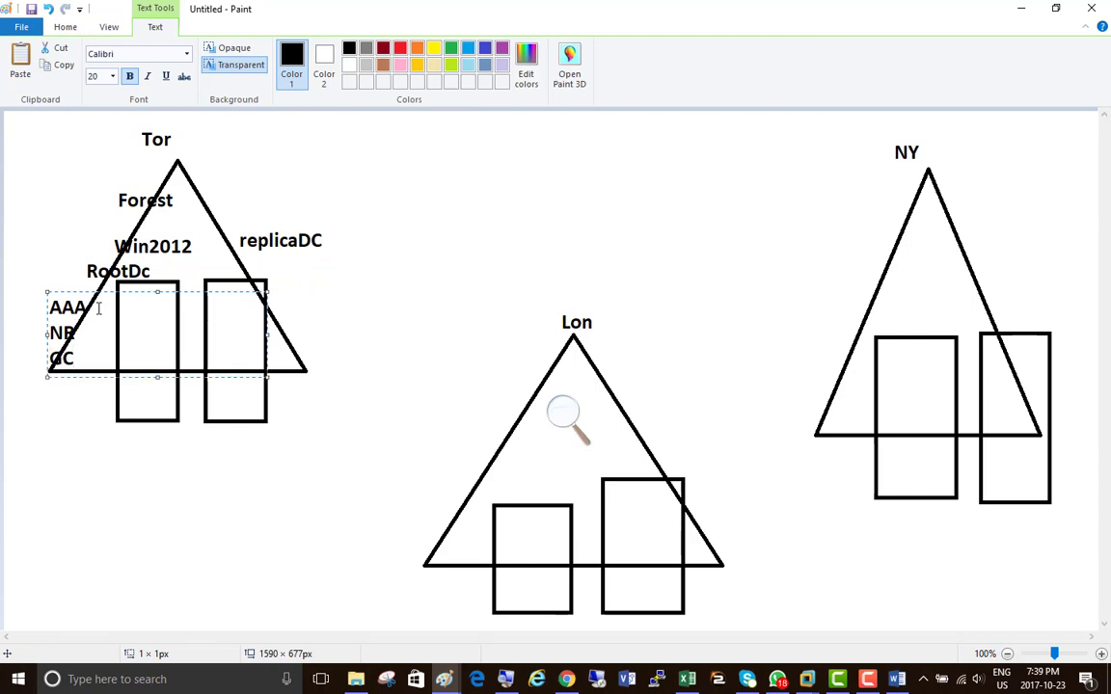
pyautogui.moveTo(94, 293); pyautogui.dragTo(115, 371)
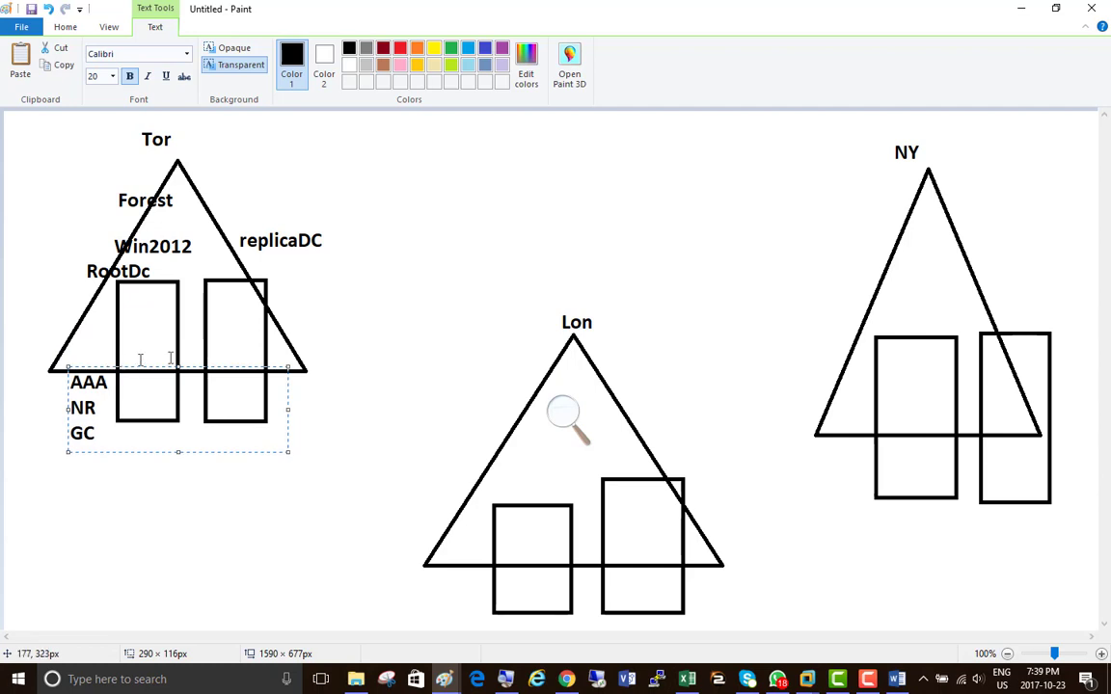
# Step: Copy the AAA, NR, GC note into the replicaDC rectangle and nudge it into place
pyautogui.hotkey('ctrl', 'a')
pyautogui.hotkey('ctrl', 'c')
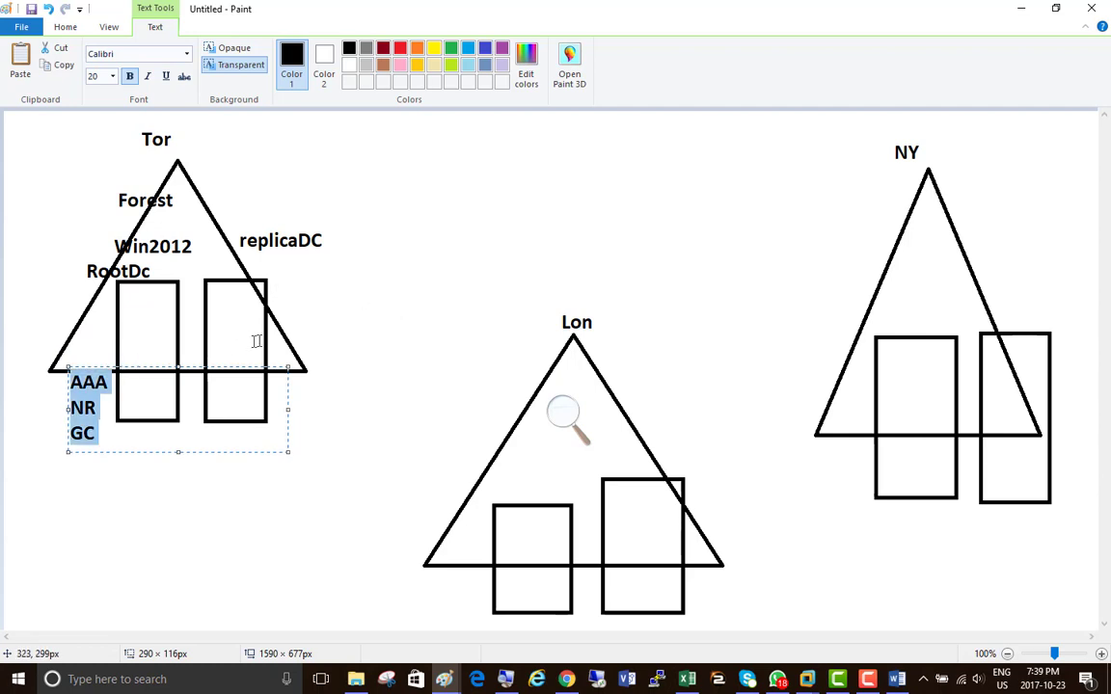
pyautogui.click(216, 315)
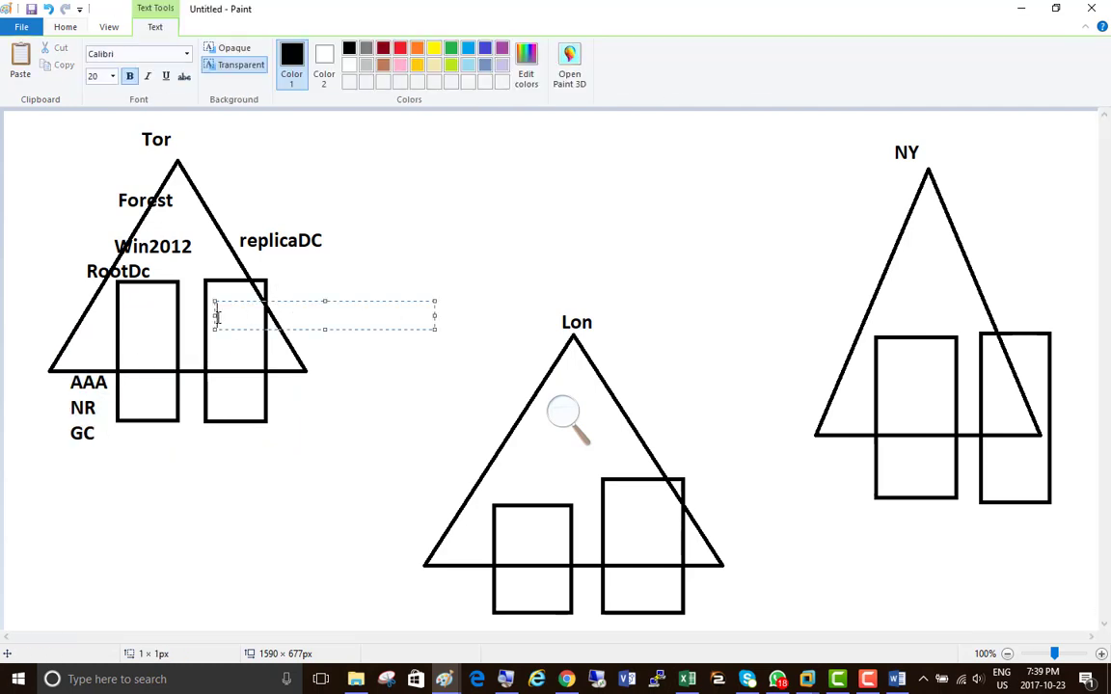
pyautogui.hotkey('ctrl', 'v')
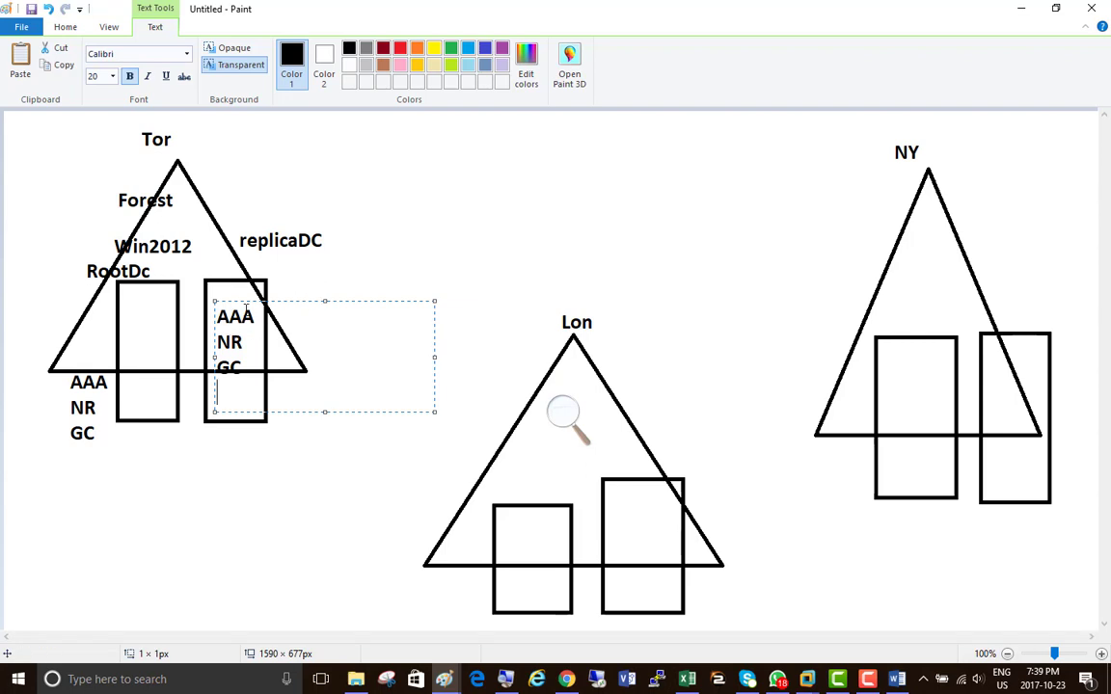
pyautogui.moveTo(242, 301); pyautogui.dragTo(238, 295)
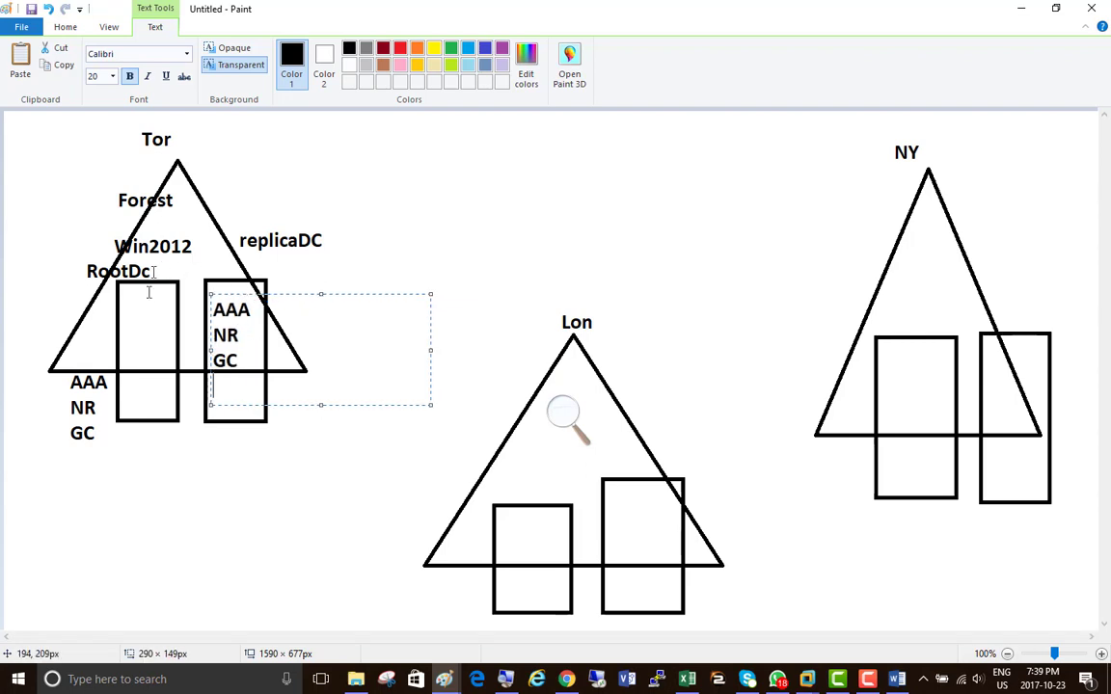
pyautogui.click(525, 421)
pyautogui.click(495, 479)
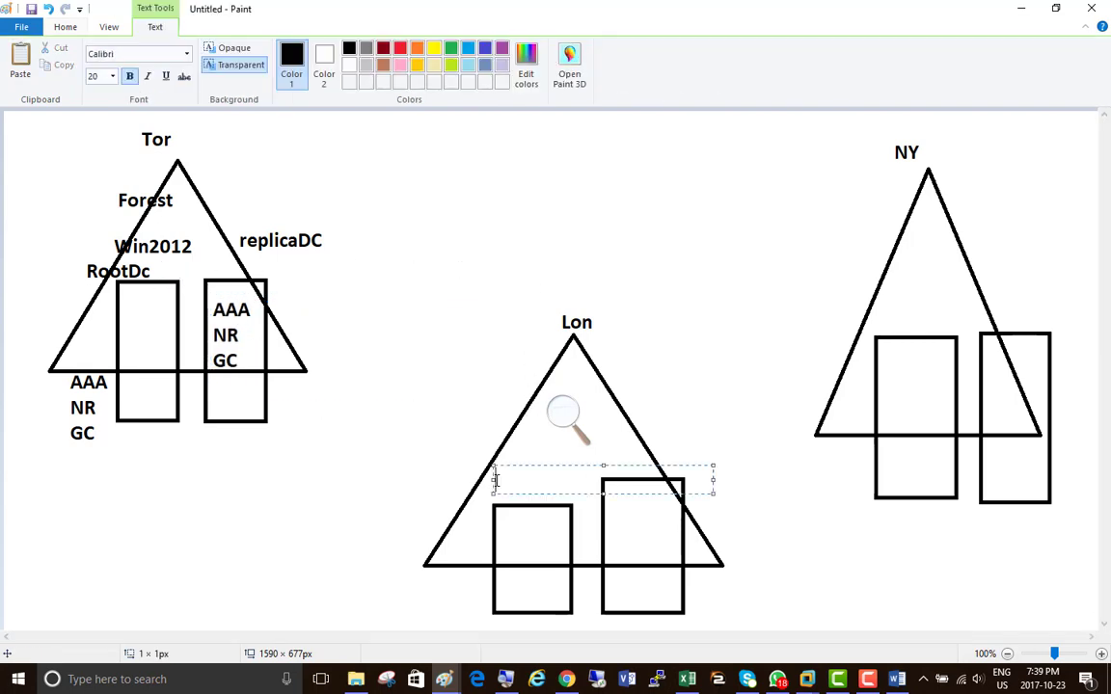
# Step: Label the Lon tree's servers Windows2008DC and Win2008MemberServer
pyautogui.write('Windows200')
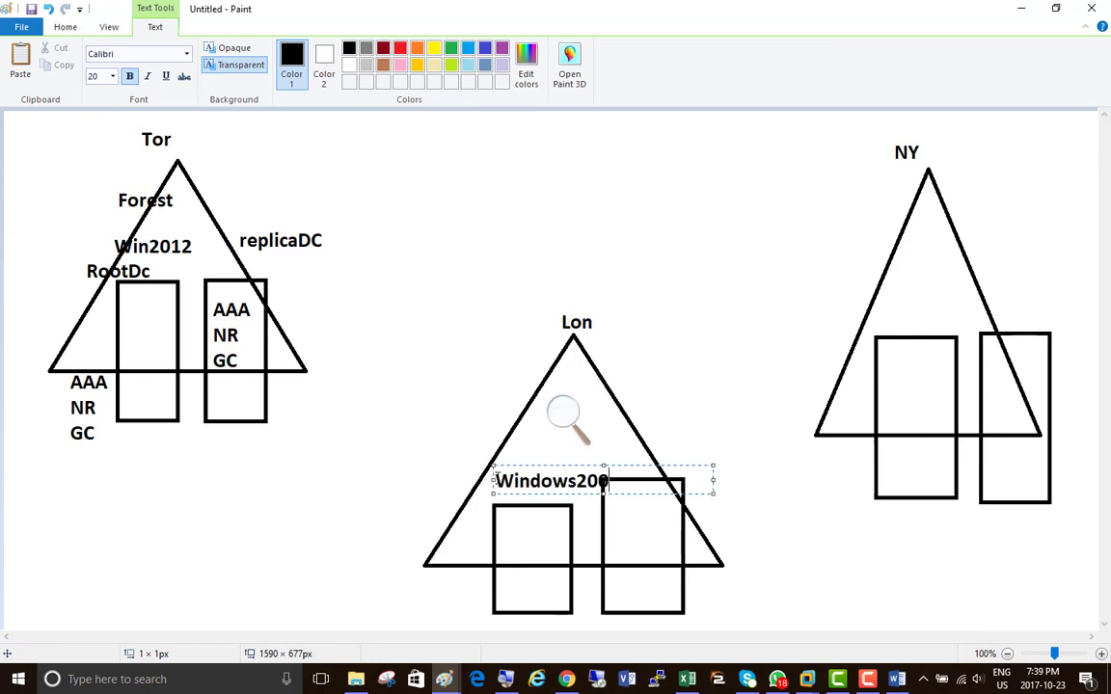
pyautogui.write('8DC')
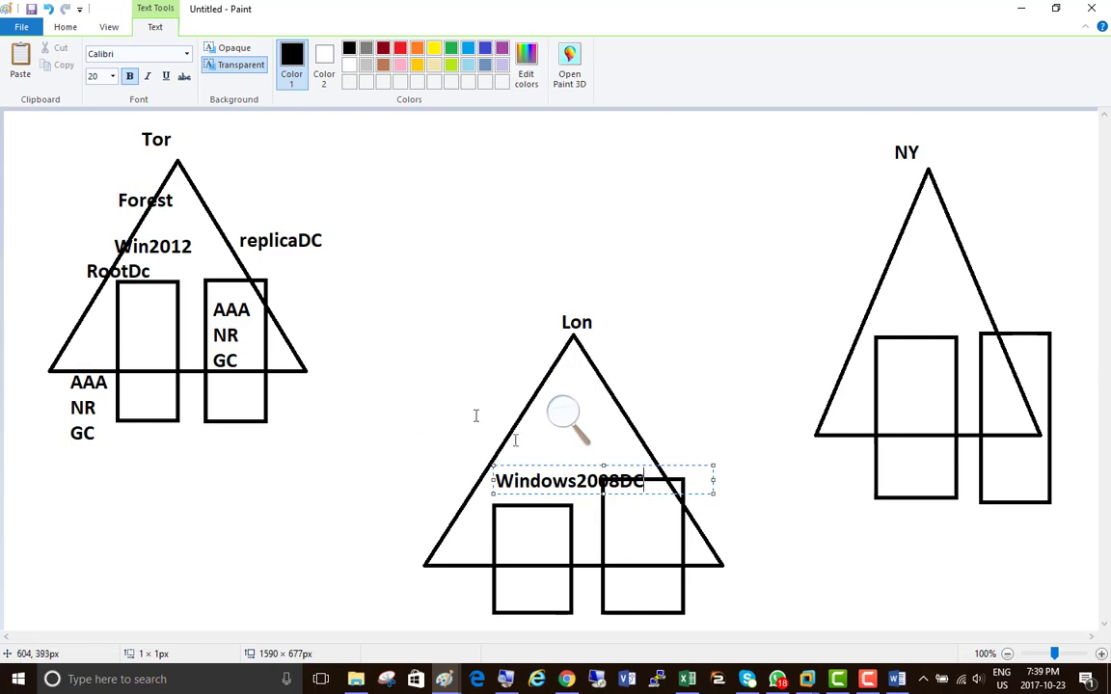
pyautogui.moveTo(542, 465); pyautogui.dragTo(471, 443)
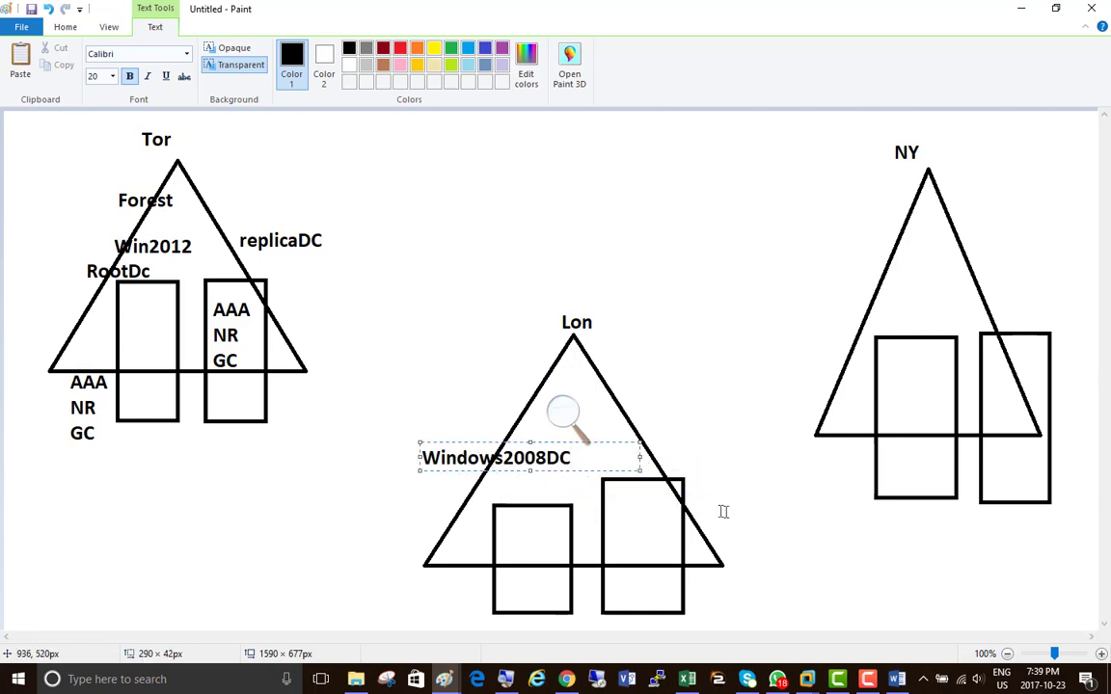
pyautogui.click(620, 451)
pyautogui.click(621, 443)
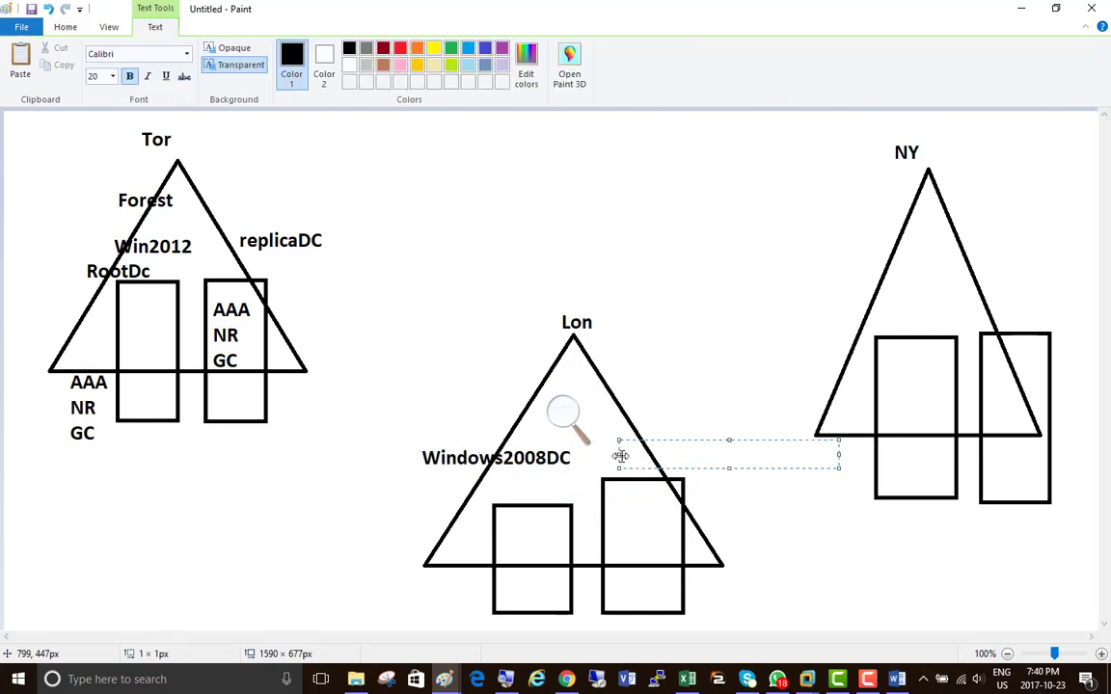
pyautogui.write('Wind')
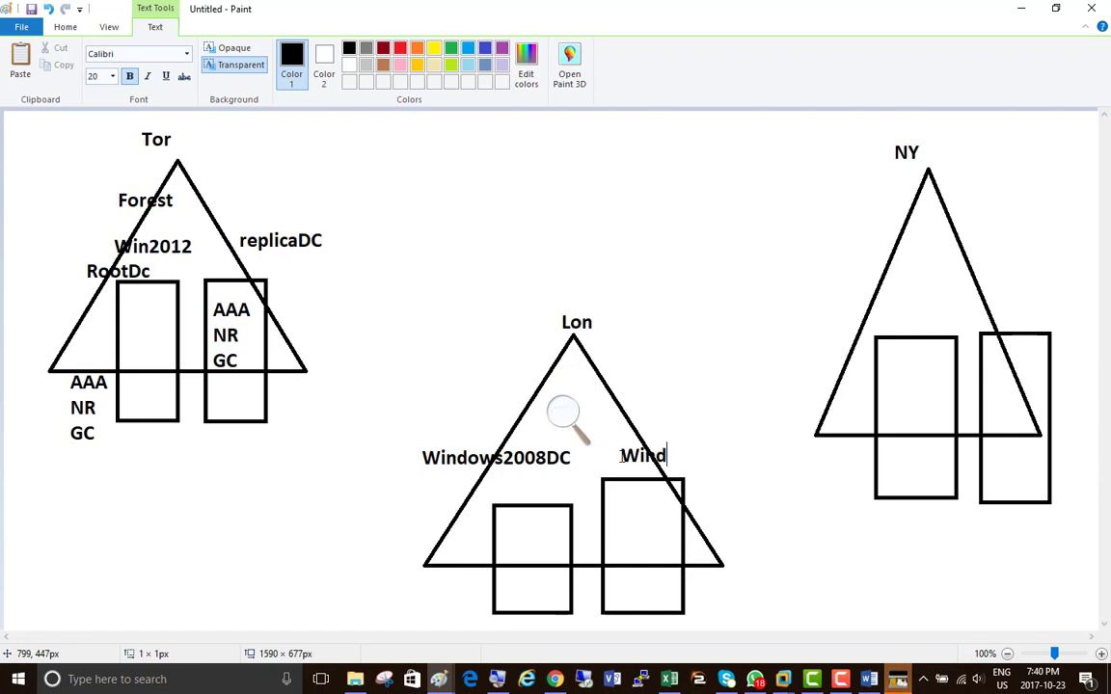
pyautogui.press('BackSpace')
pyautogui.write('2008Memer')
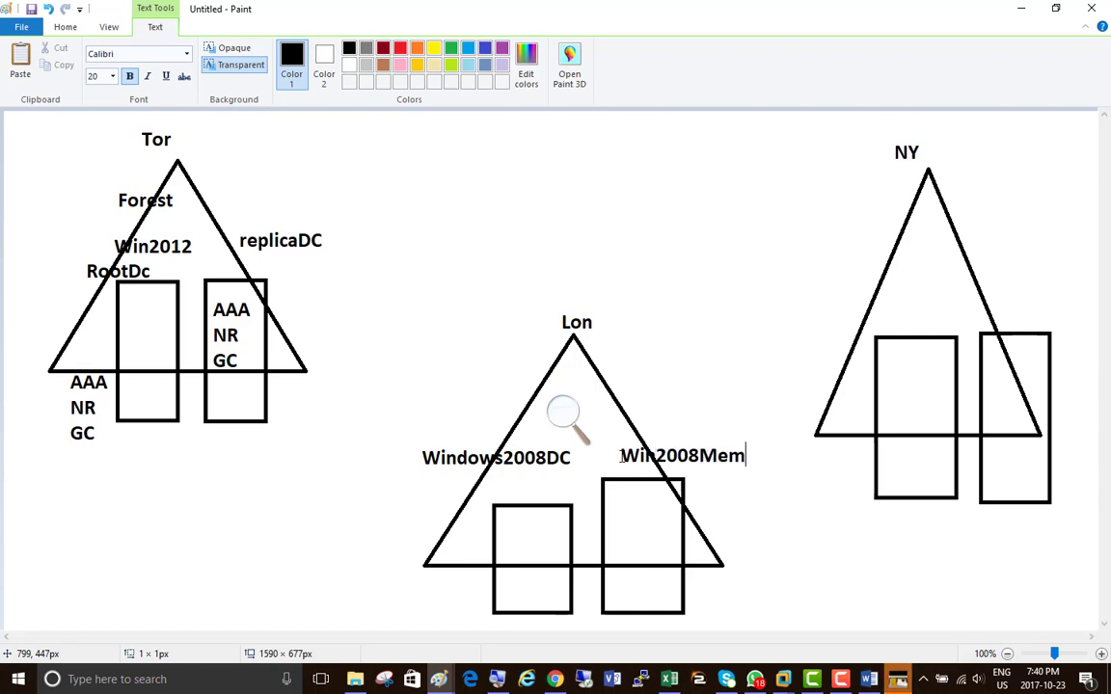
pyautogui.press('BackSpace')
pyautogui.press('BackSpace')
pyautogui.write('berServer')
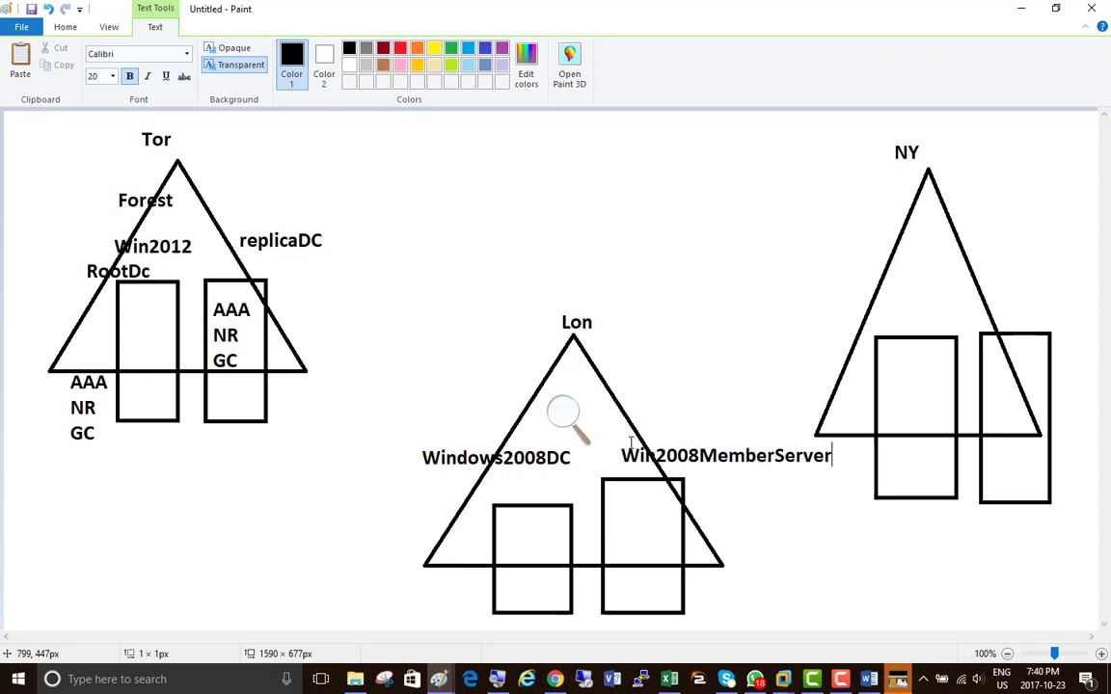
pyautogui.click(853, 293)
# Step: Add the note 'Windows 2016DCs both' inside the NY tree
pyautogui.click(853, 293)
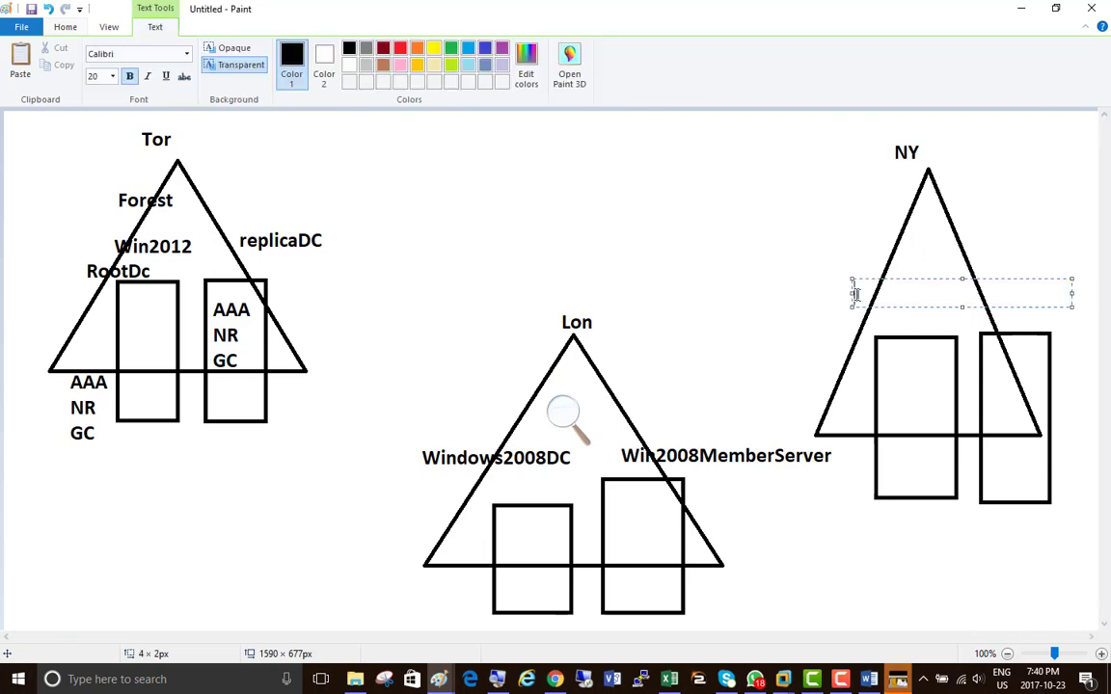
pyautogui.write('Windows')
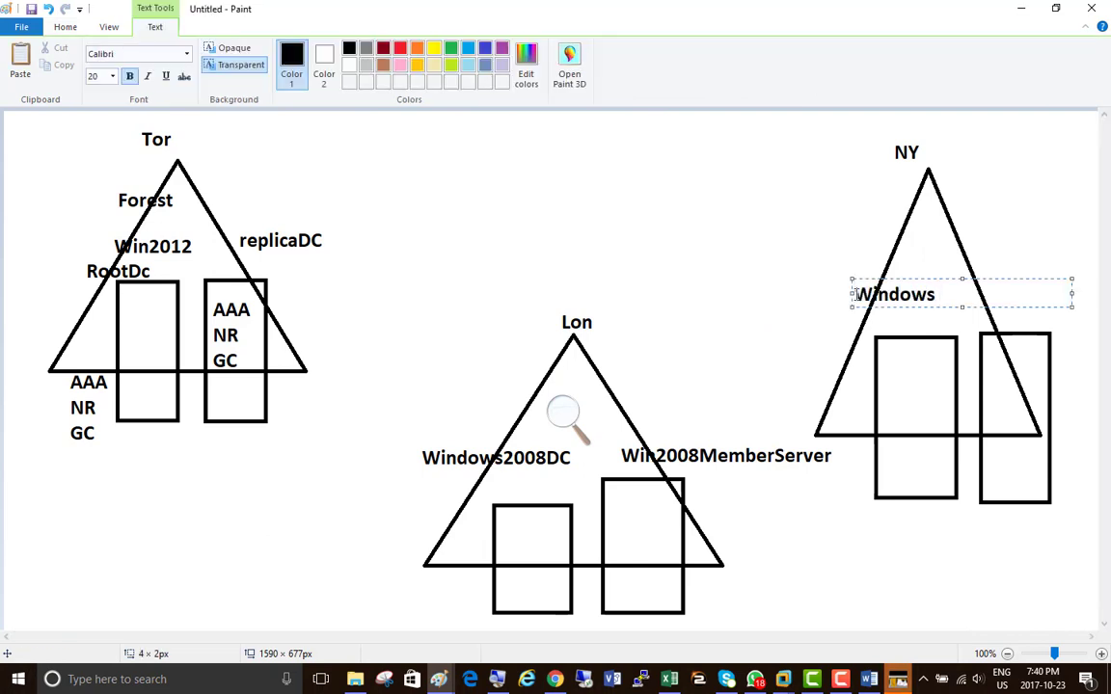
pyautogui.write(' 2016DC')
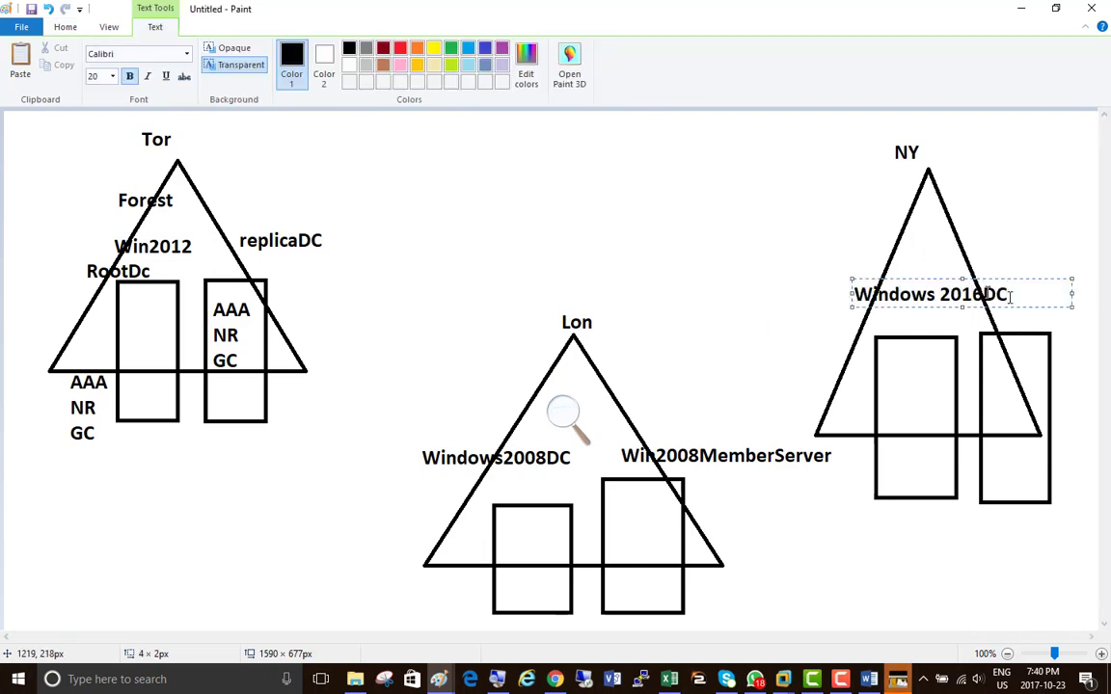
pyautogui.write('s both')
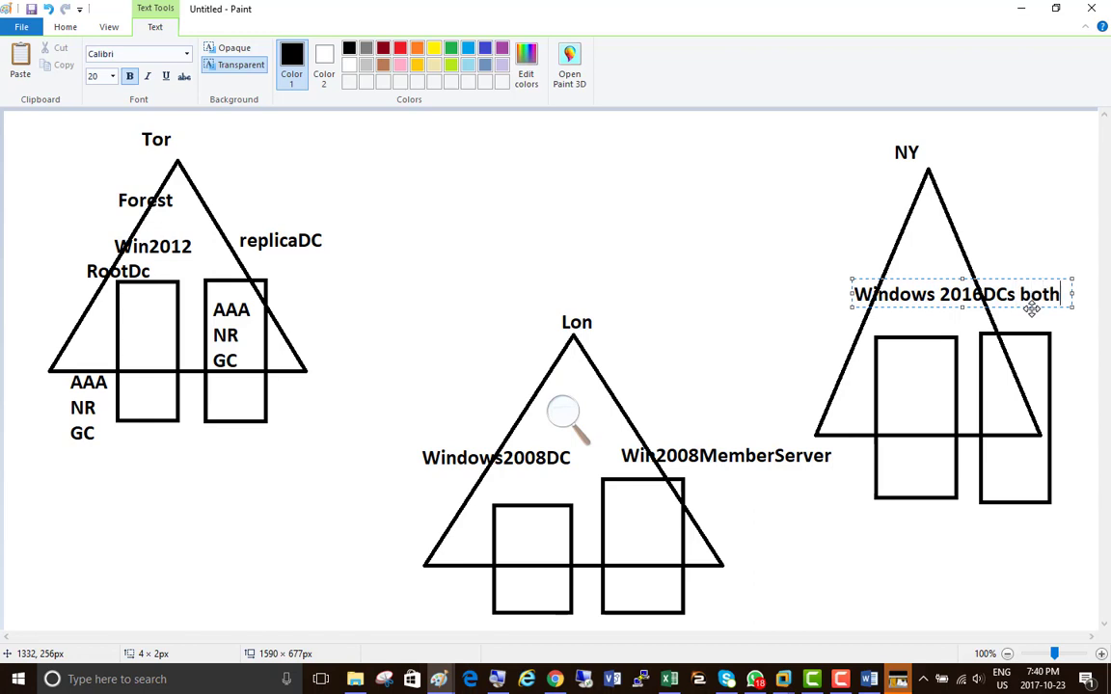
pyautogui.click(385, 183)
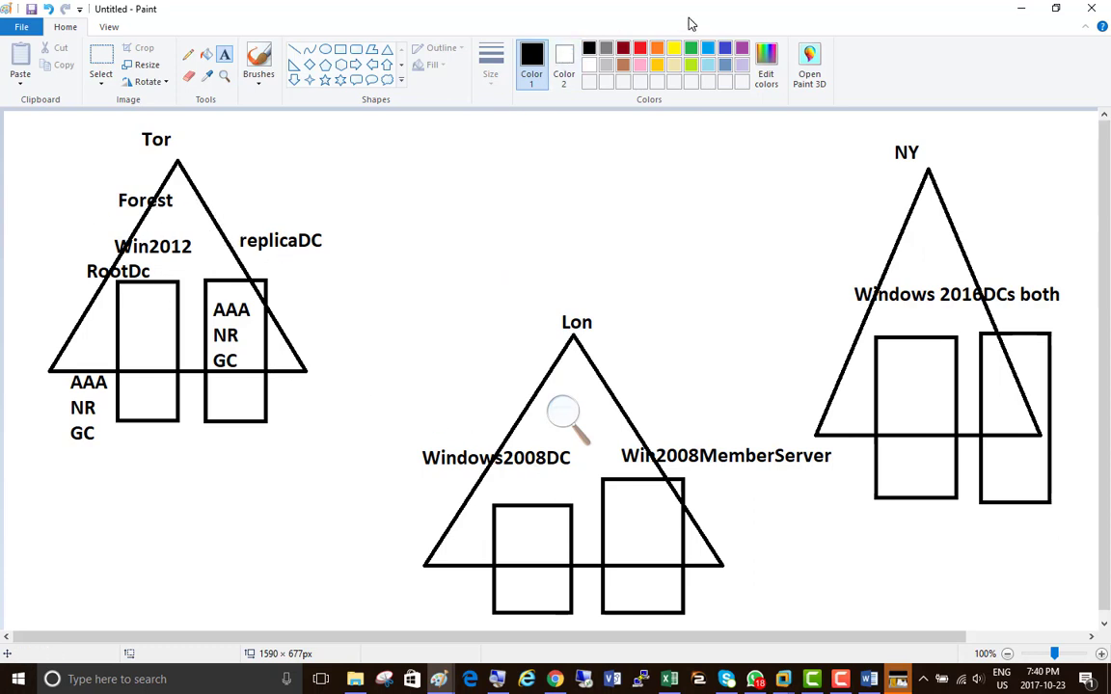
# Step: Draw a green rectangle beside the Tor replica box
pyautogui.click(691, 49)
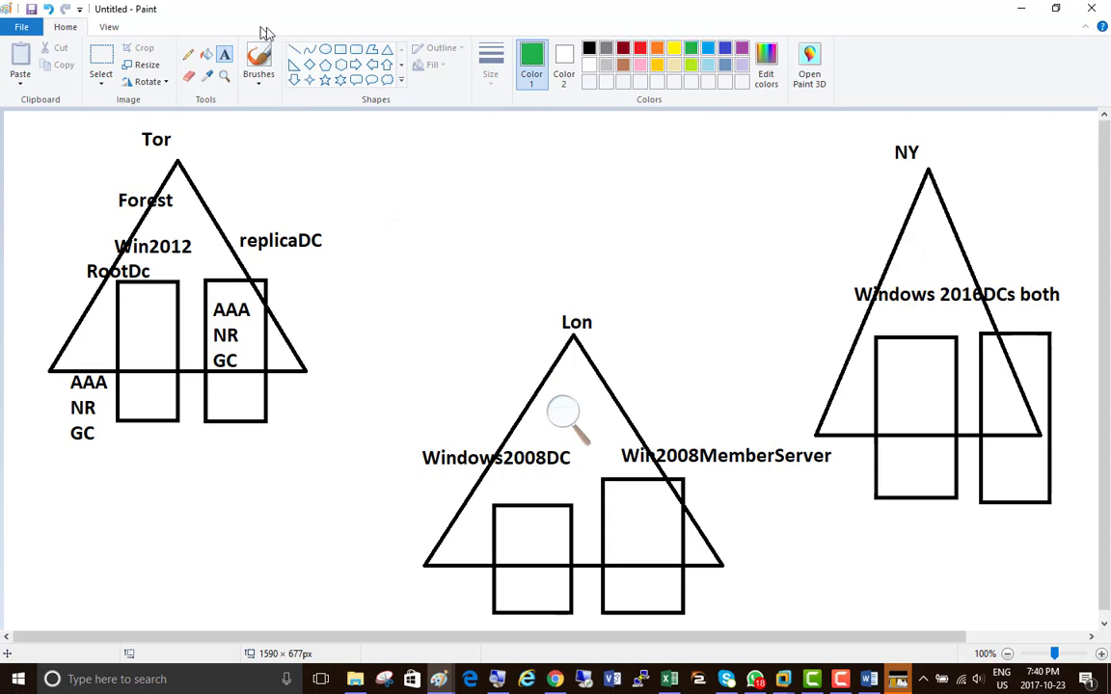
pyautogui.click(342, 53)
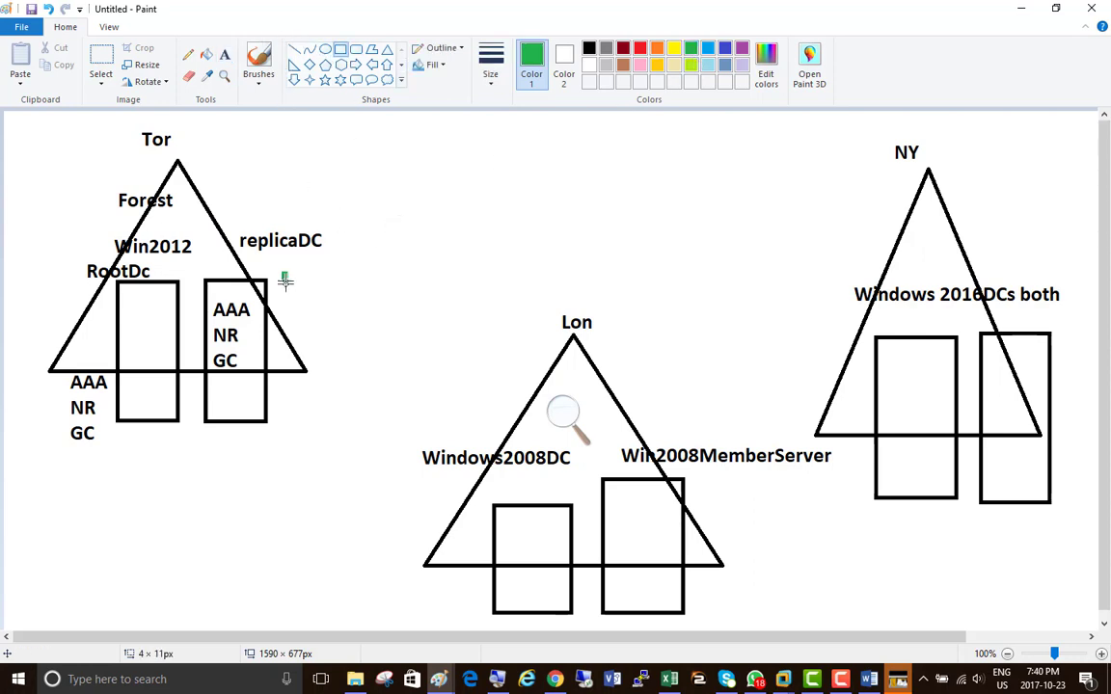
pyautogui.moveTo(283, 274); pyautogui.dragTo(351, 421)
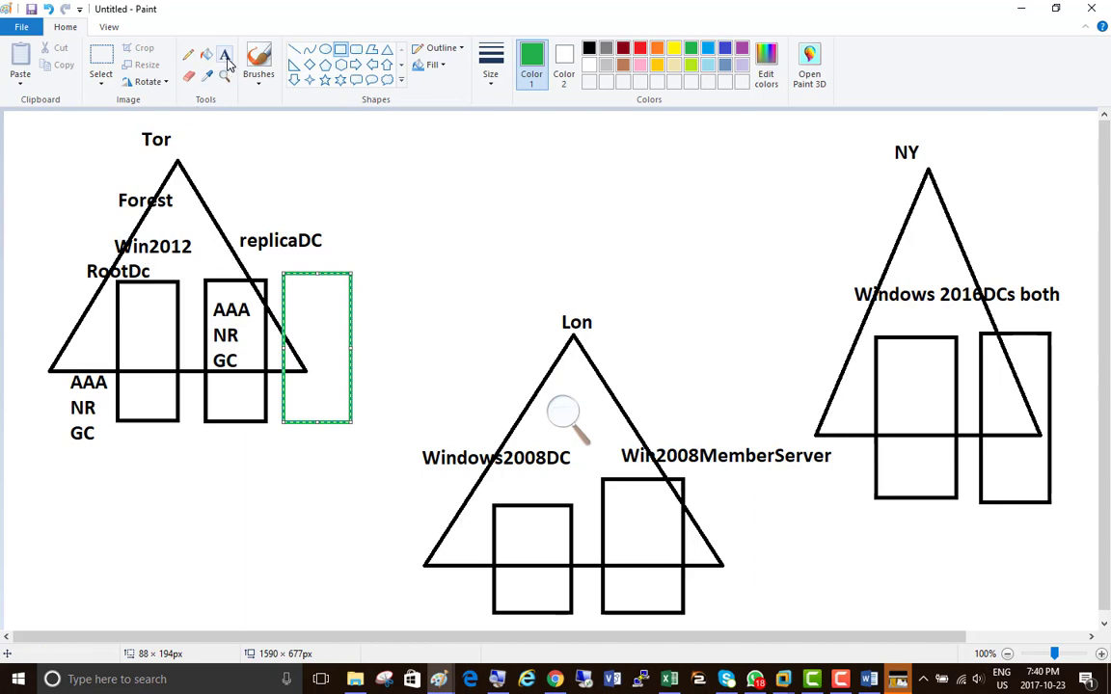
# Step: Label the replica box Win2012 in black text
pyautogui.click(224, 54)
pyautogui.click(589, 48)
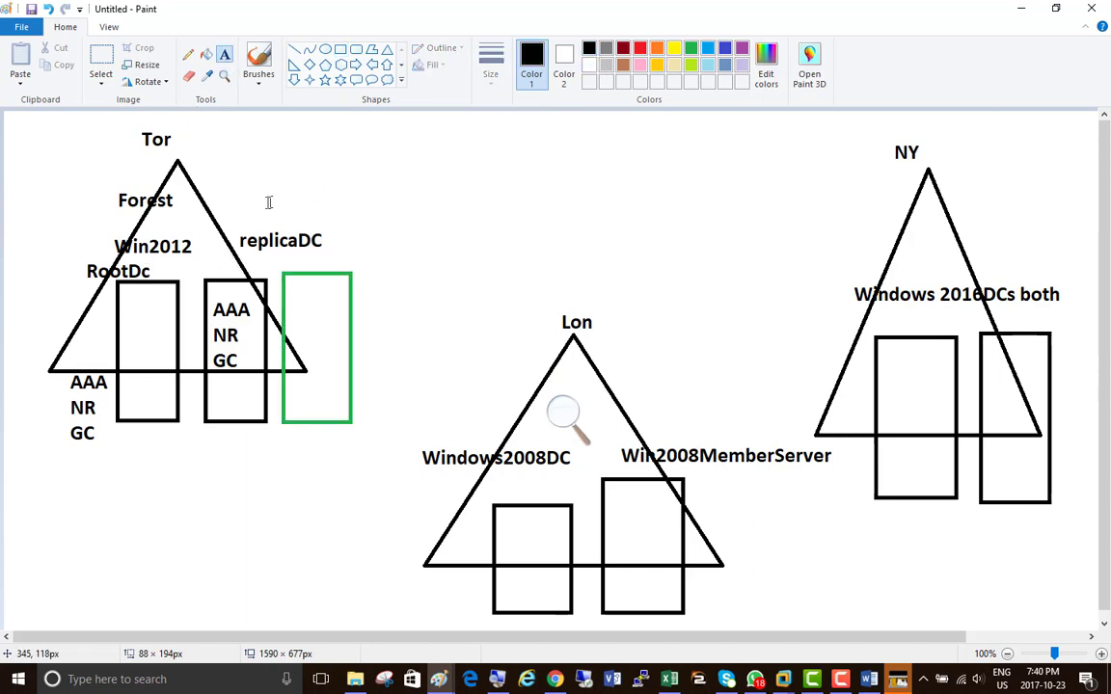
pyautogui.click(195, 267)
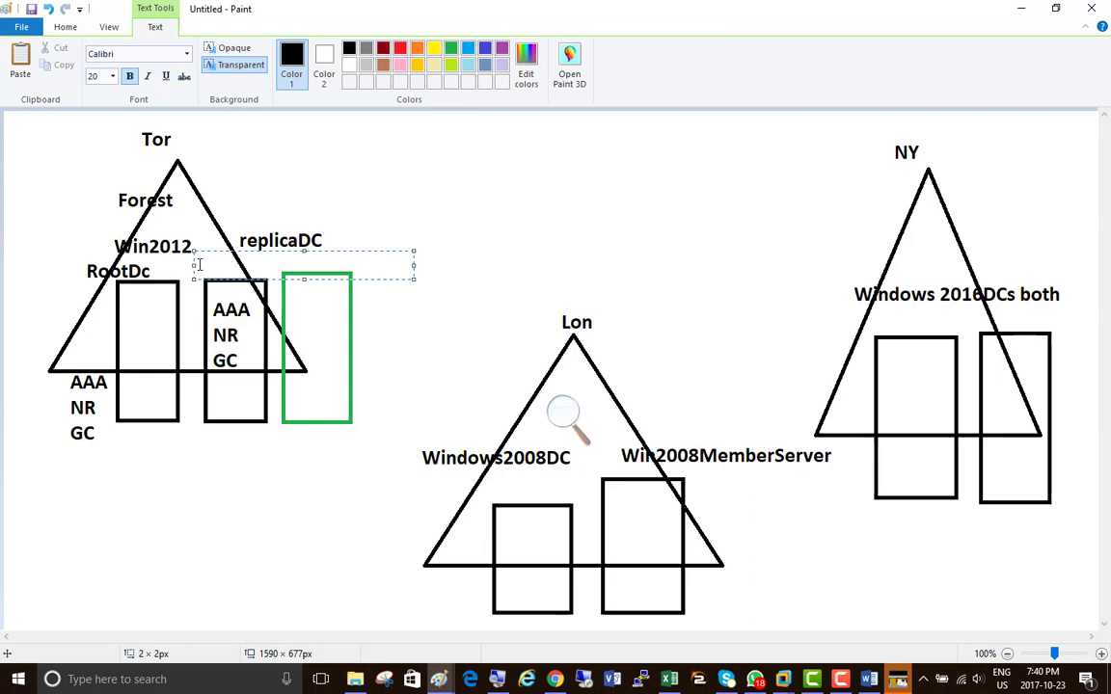
pyautogui.write('Win2012')
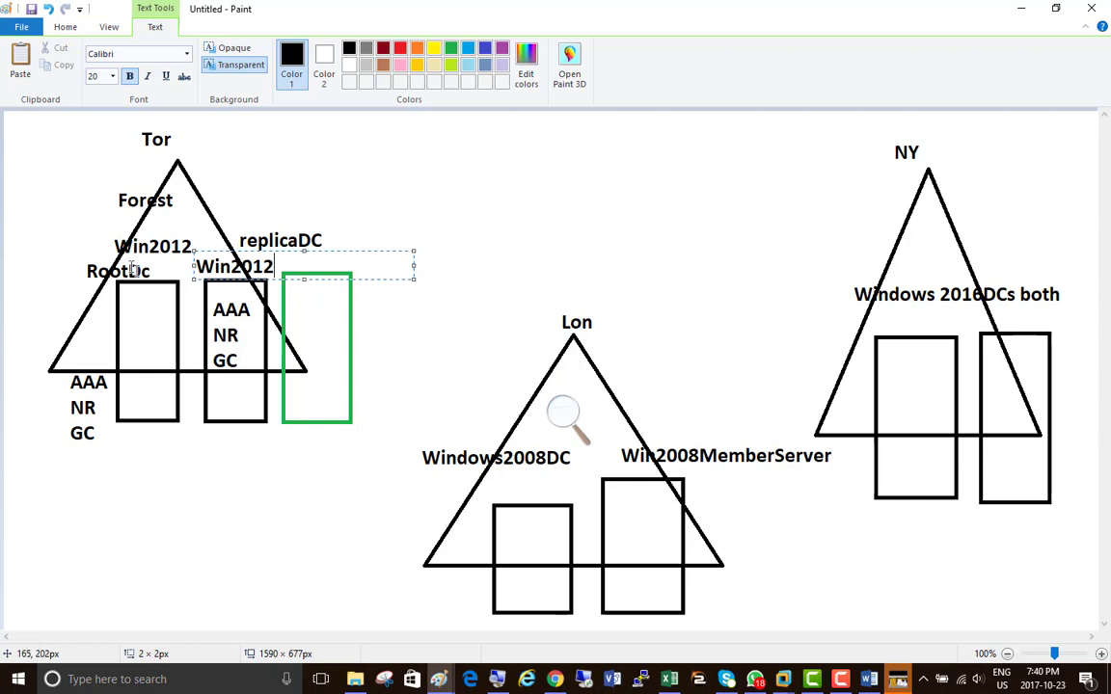
pyautogui.click(275, 178)
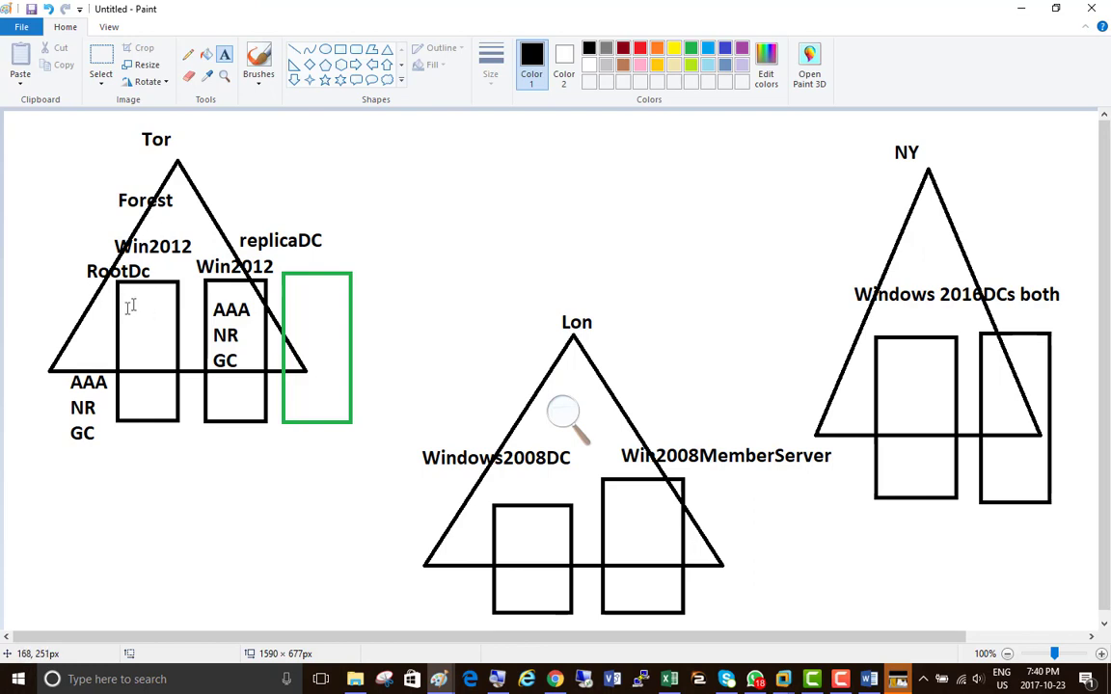
# Step: Add a green '2016 Replica' label over the third Tor box
pyautogui.click(691, 51)
pyautogui.click(345, 247)
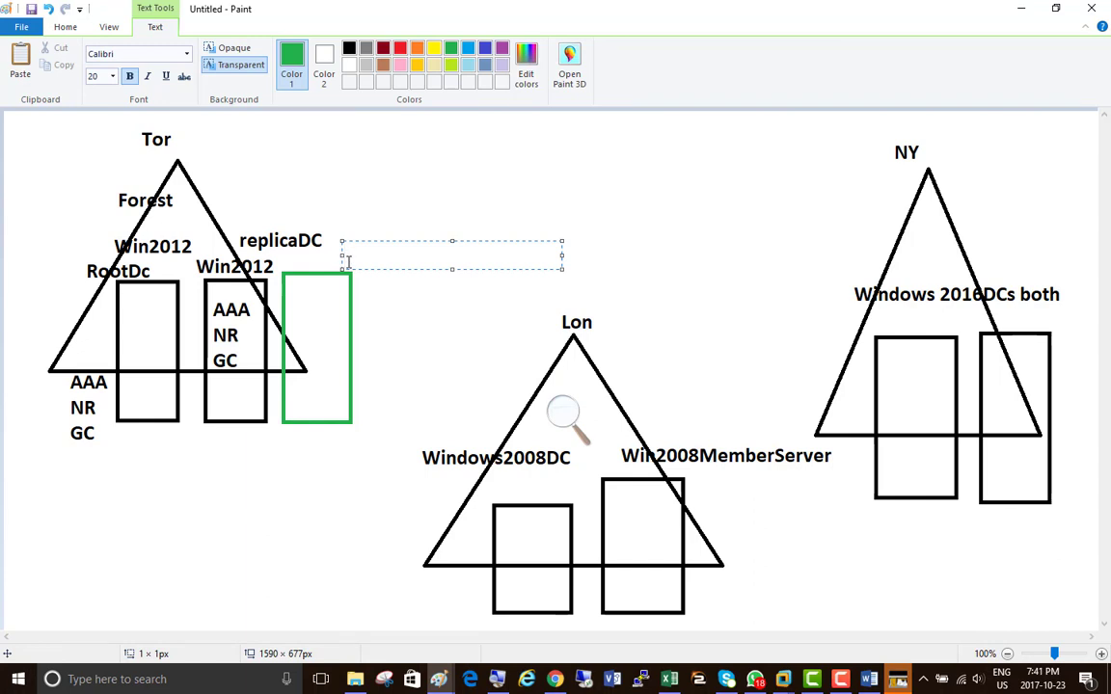
pyautogui.write('?016')
pyautogui.write(' Replica')
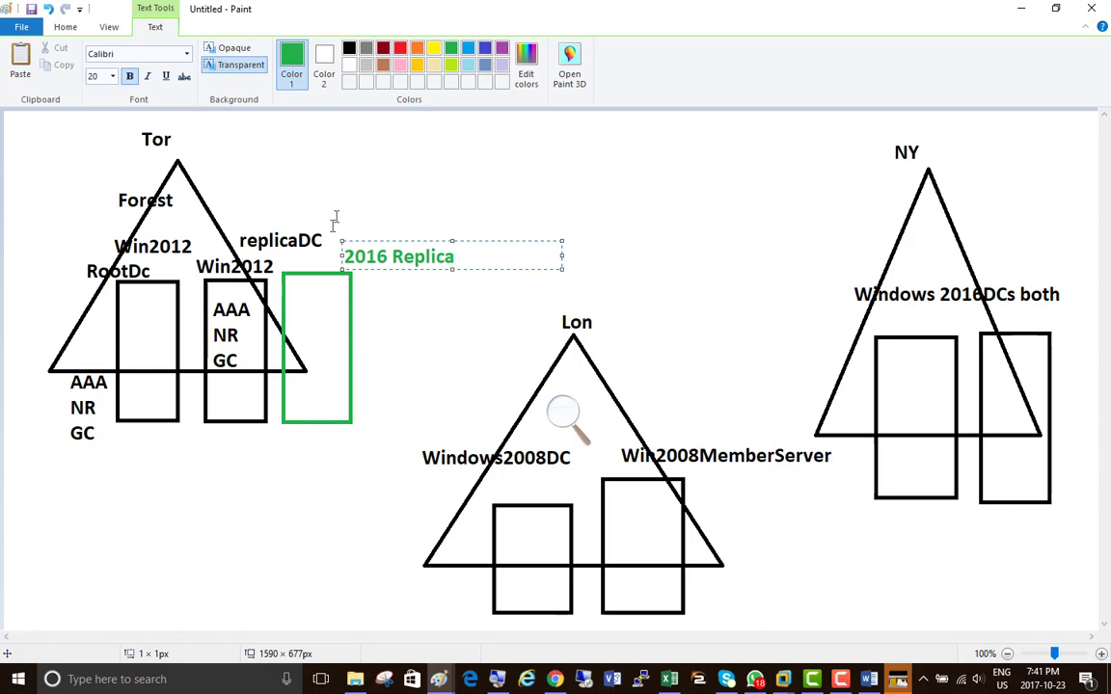
pyautogui.click(344, 183)
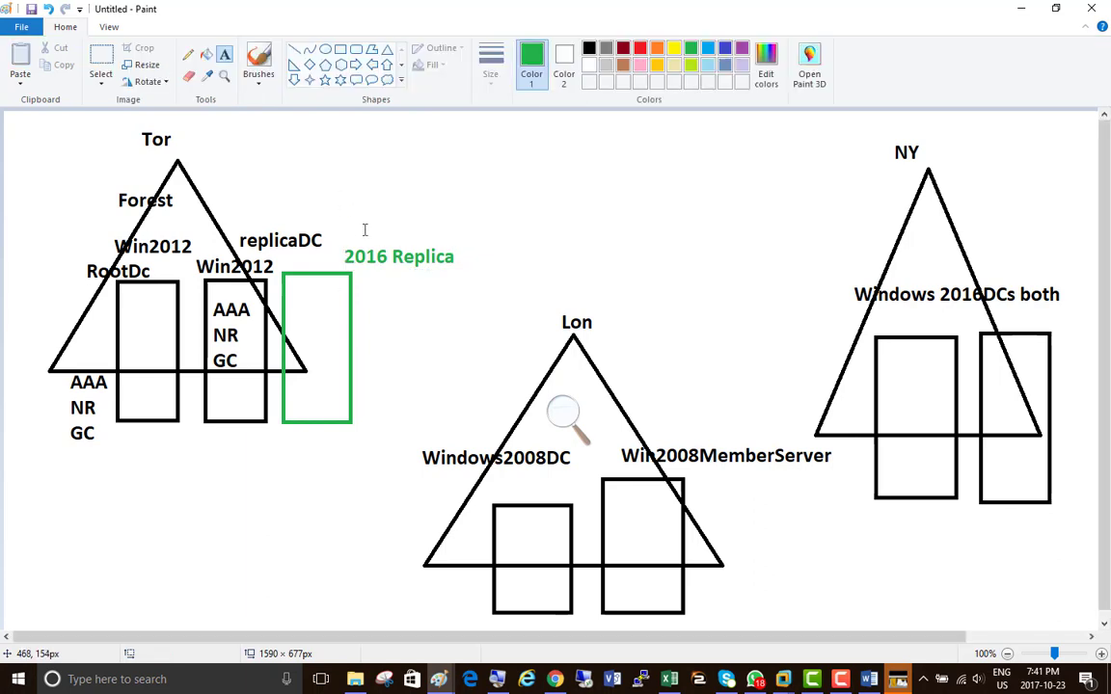
# Step: Type an orange FSMO label and position it just above 2016 Replica
pyautogui.click(346, 227)
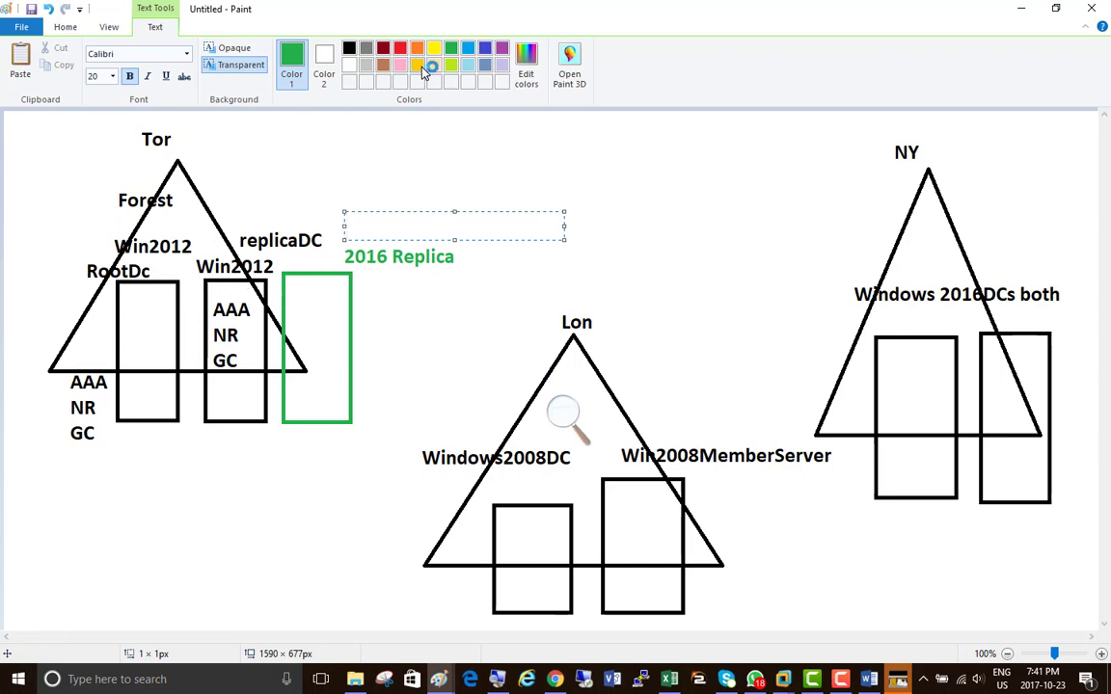
pyautogui.click(416, 47)
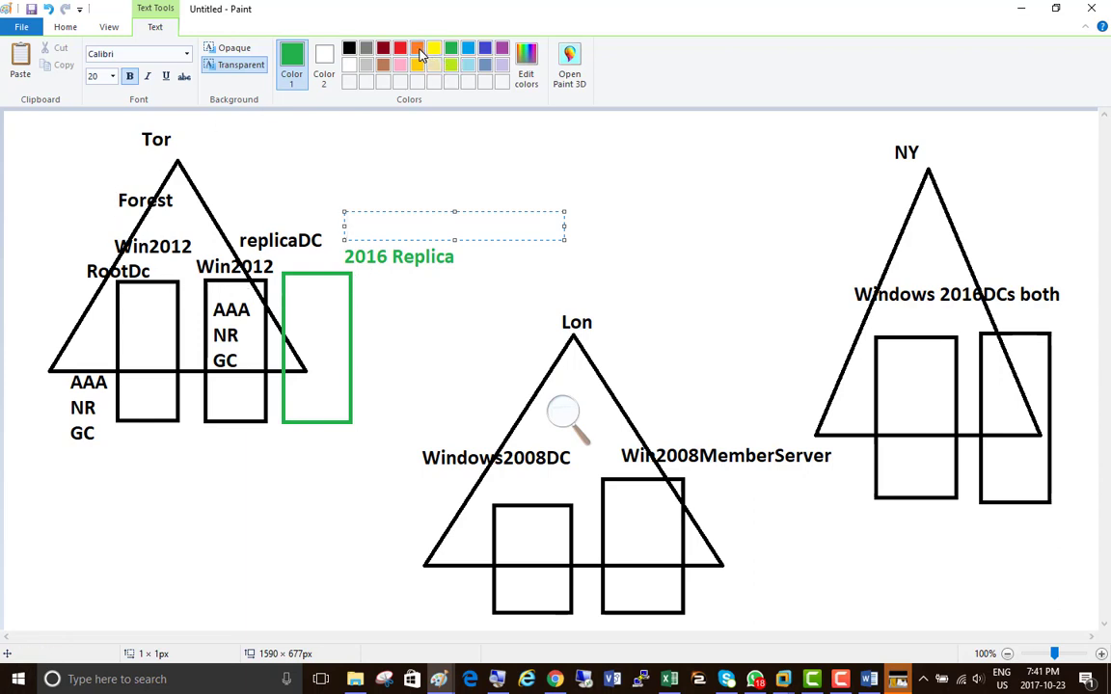
pyautogui.click(43, 193)
pyautogui.click(43, 193)
pyautogui.write('FSMO')
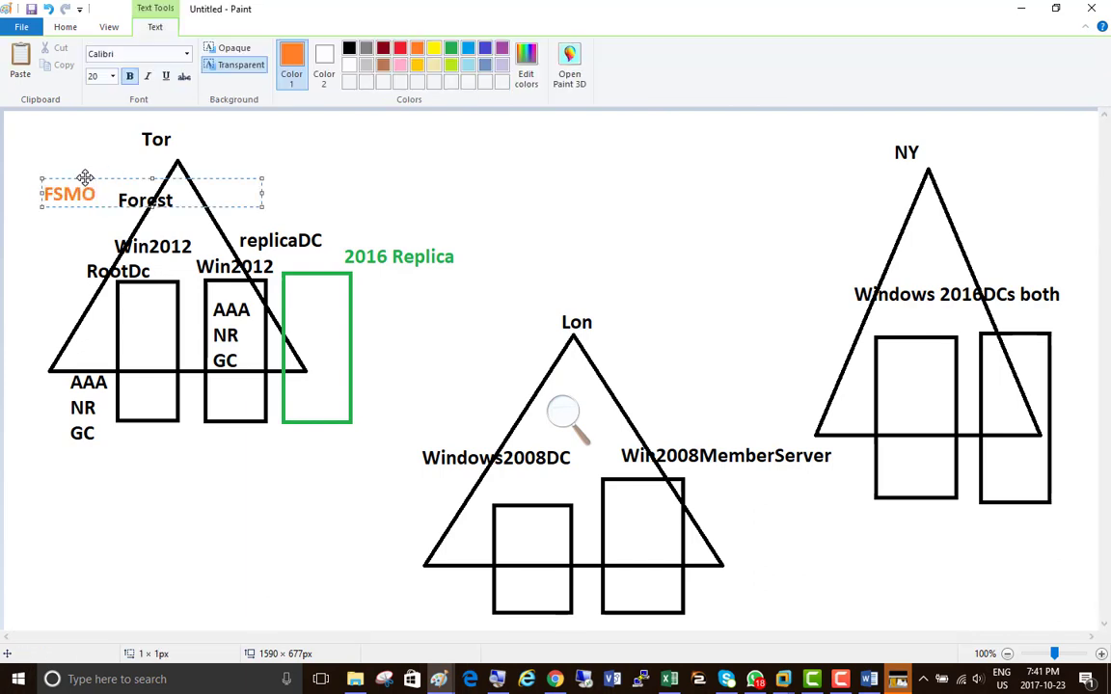
pyautogui.moveTo(85, 179); pyautogui.dragTo(383, 197)
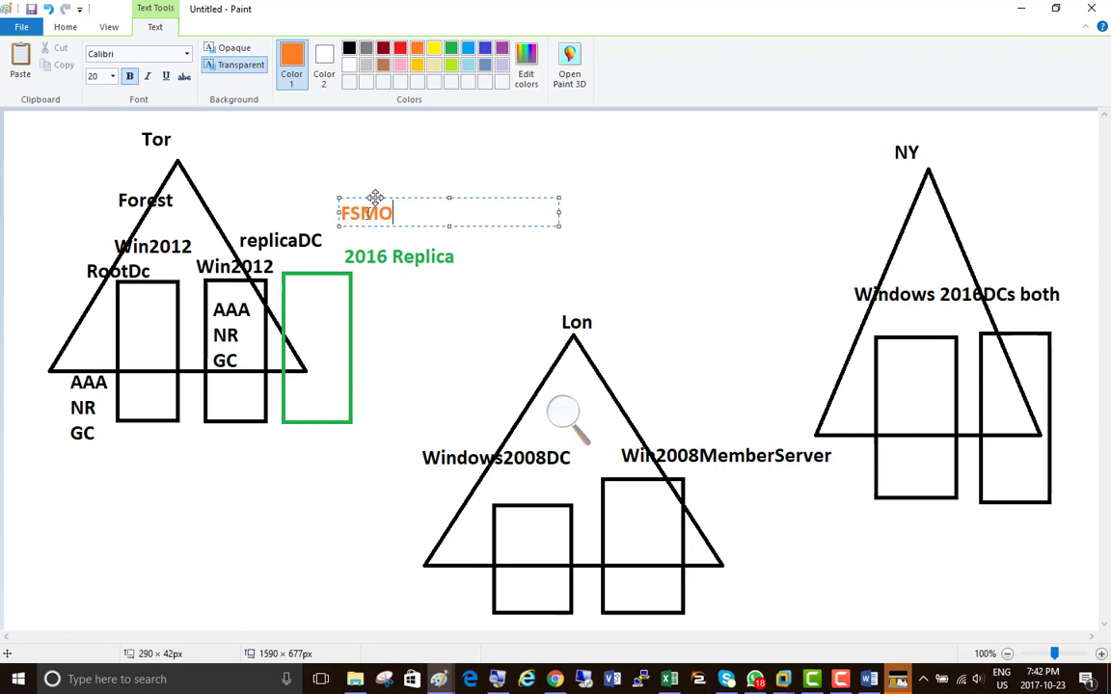
pyautogui.moveTo(376, 196); pyautogui.dragTo(360, 189)
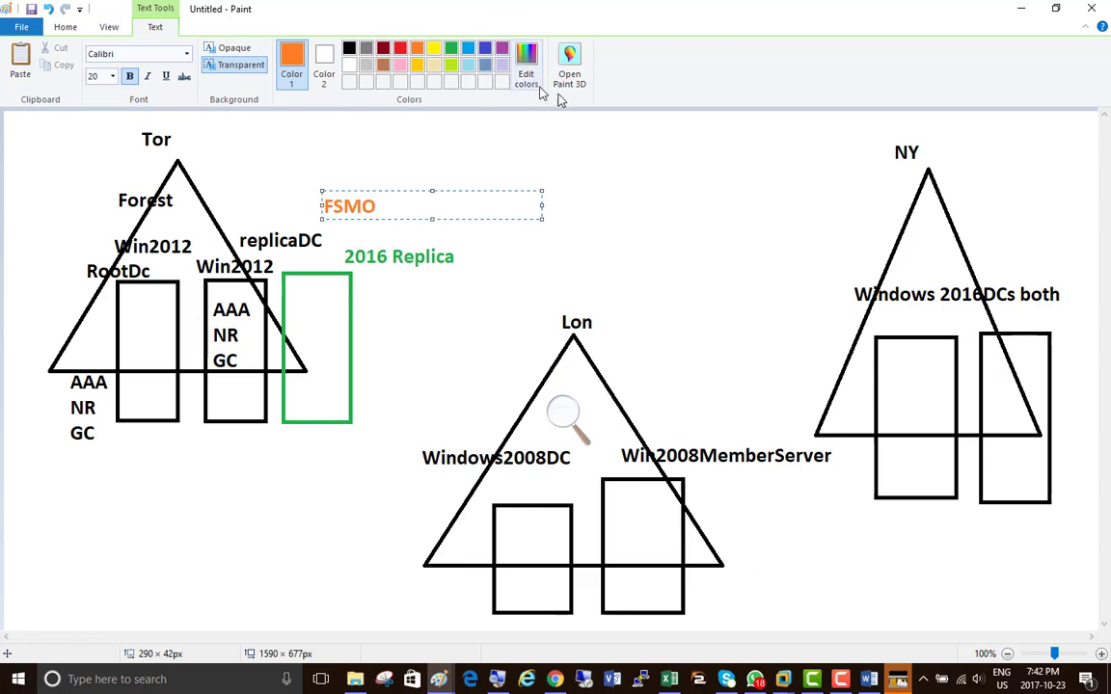
# Step: Switch back to the VM and bring up the AD DS Configuration Wizard, magnified on screen
pyautogui.hotkey('alt', 'Tab')
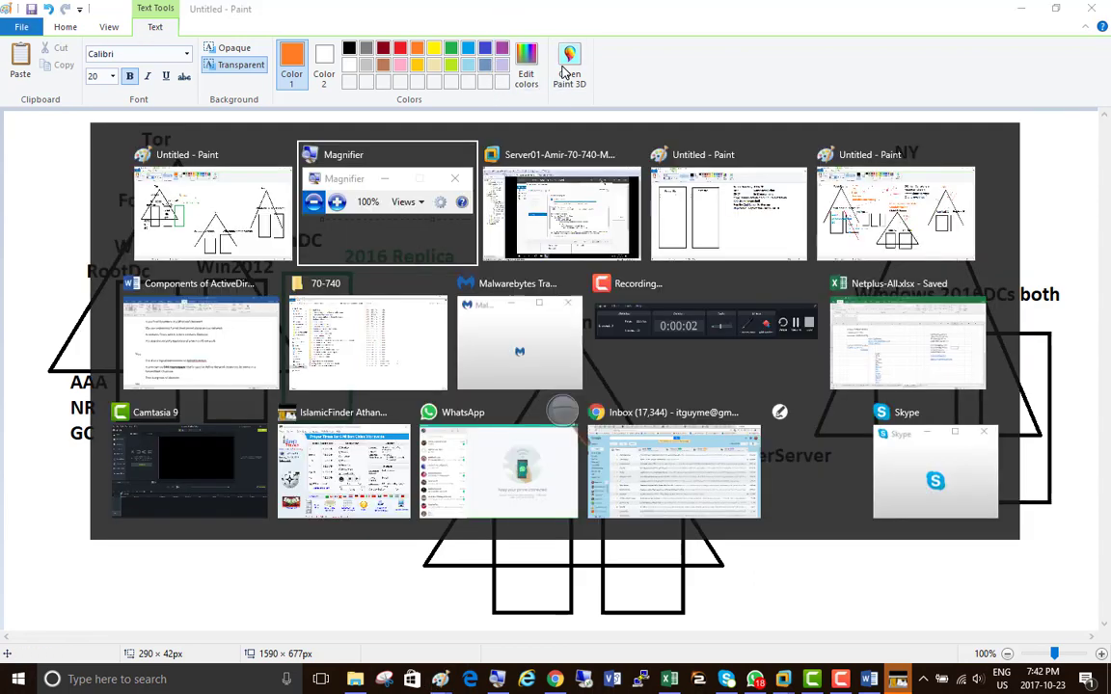
pyautogui.hotkey('alt', 'Tab')
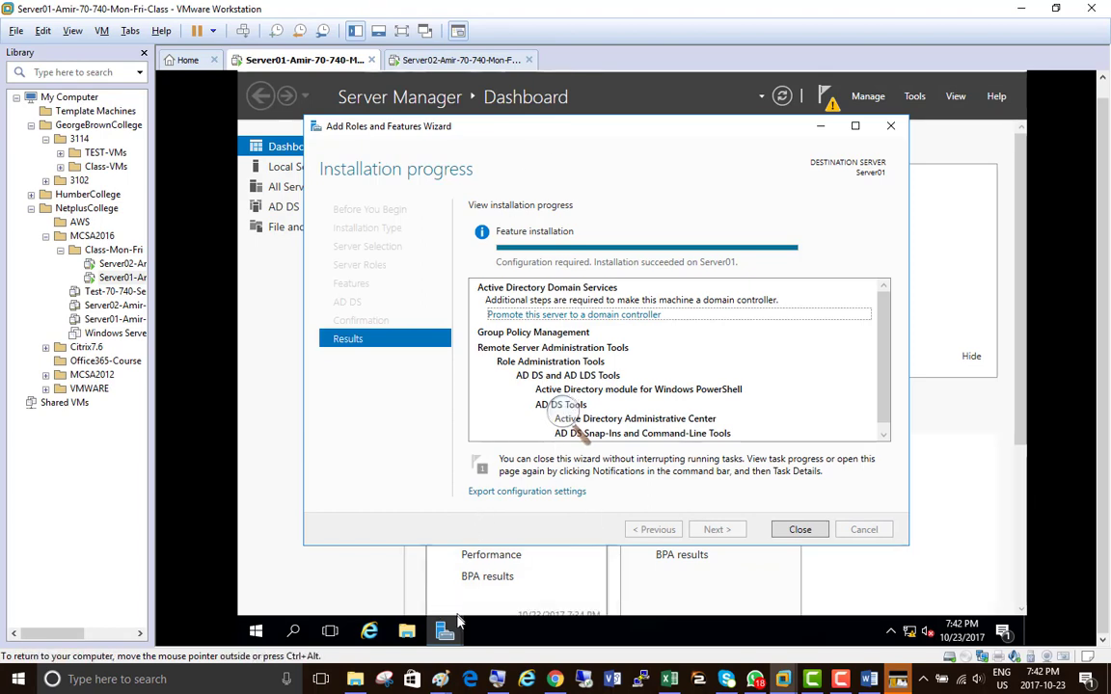
pyautogui.moveTo(444, 637)
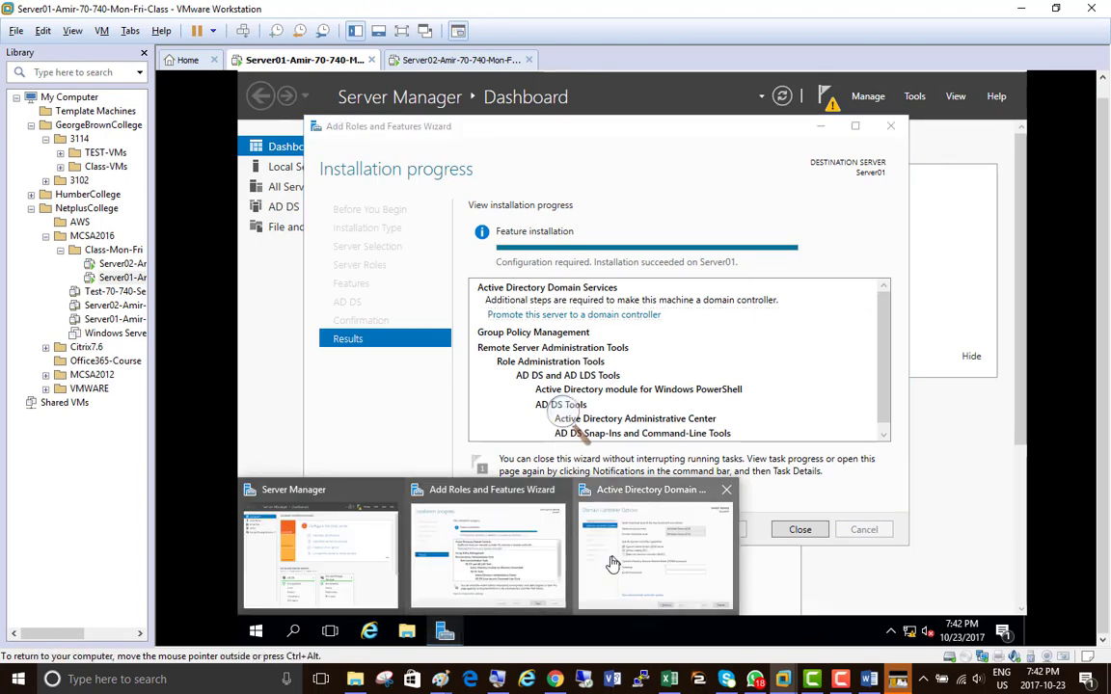
pyautogui.click(641, 550)
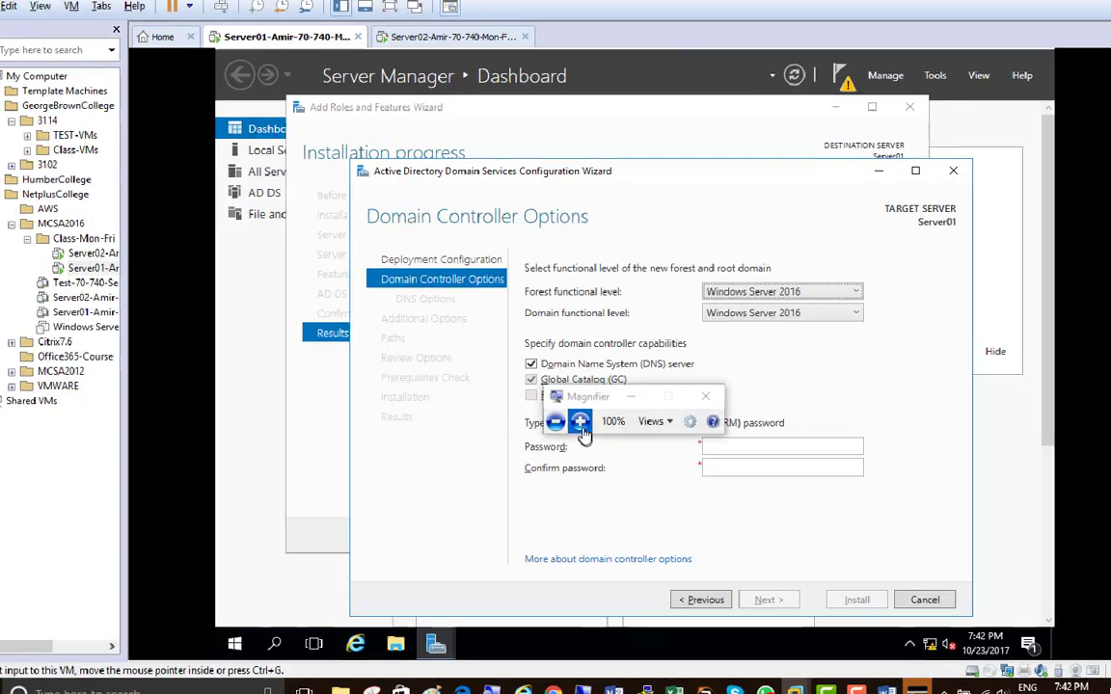
pyautogui.click(577, 422)
pyautogui.click(578, 422)
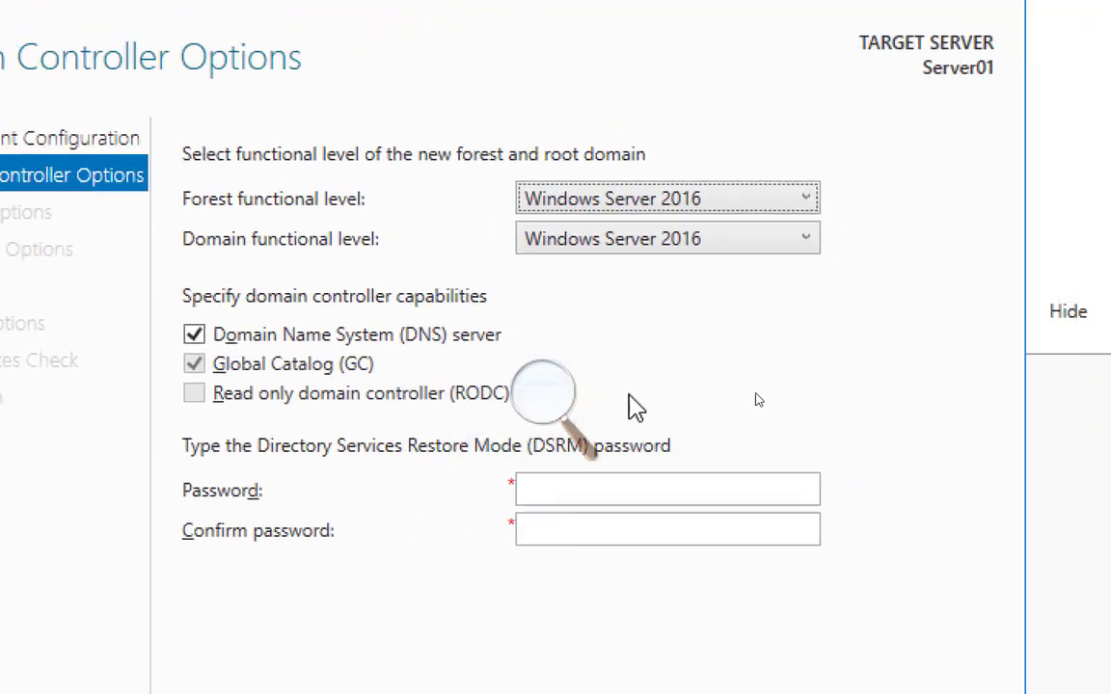
pyautogui.click(813, 199)
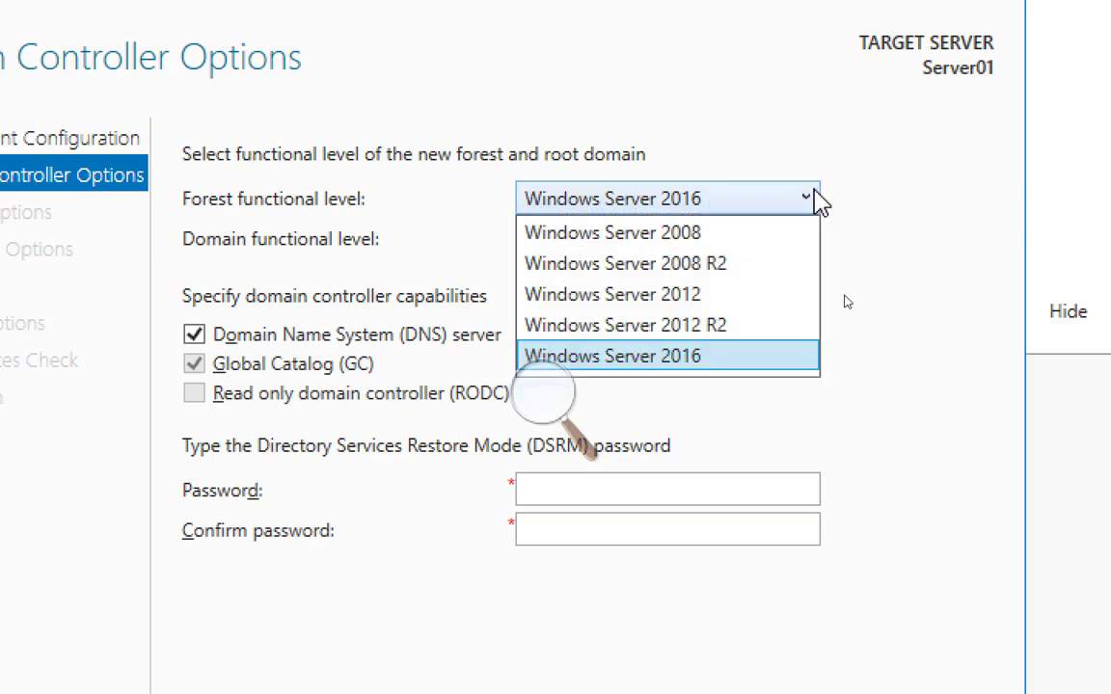
# Step: Choose Windows Server 2008 as the forest functional level, leaving the domain level at 2016
pyautogui.click(730, 236)
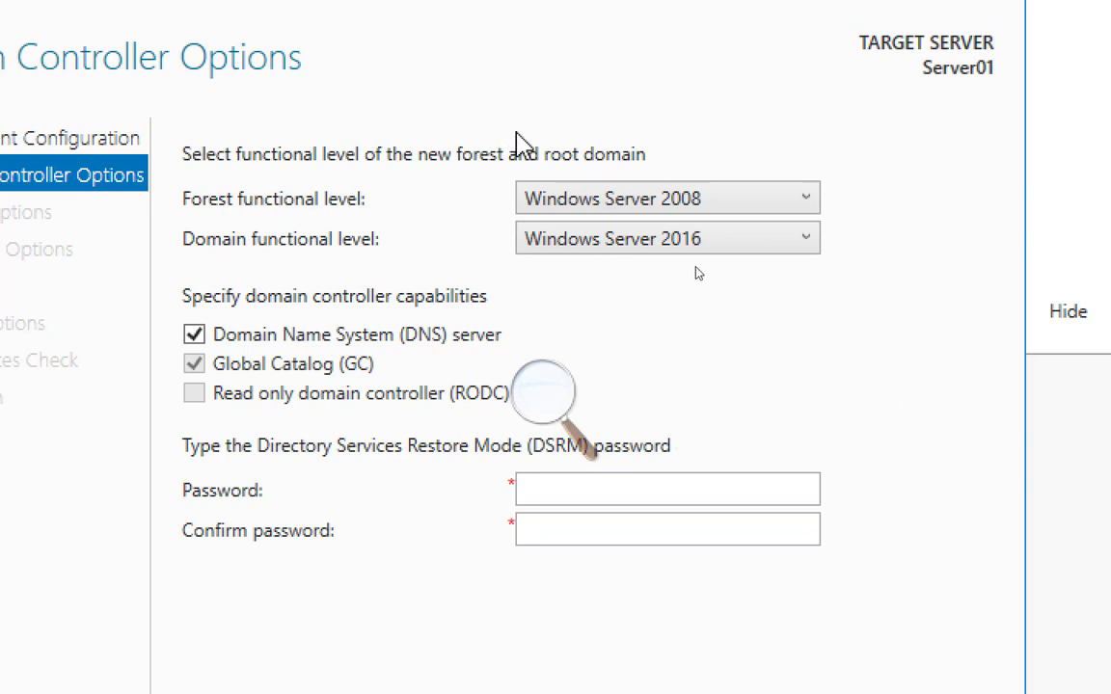
pyautogui.click(786, 212)
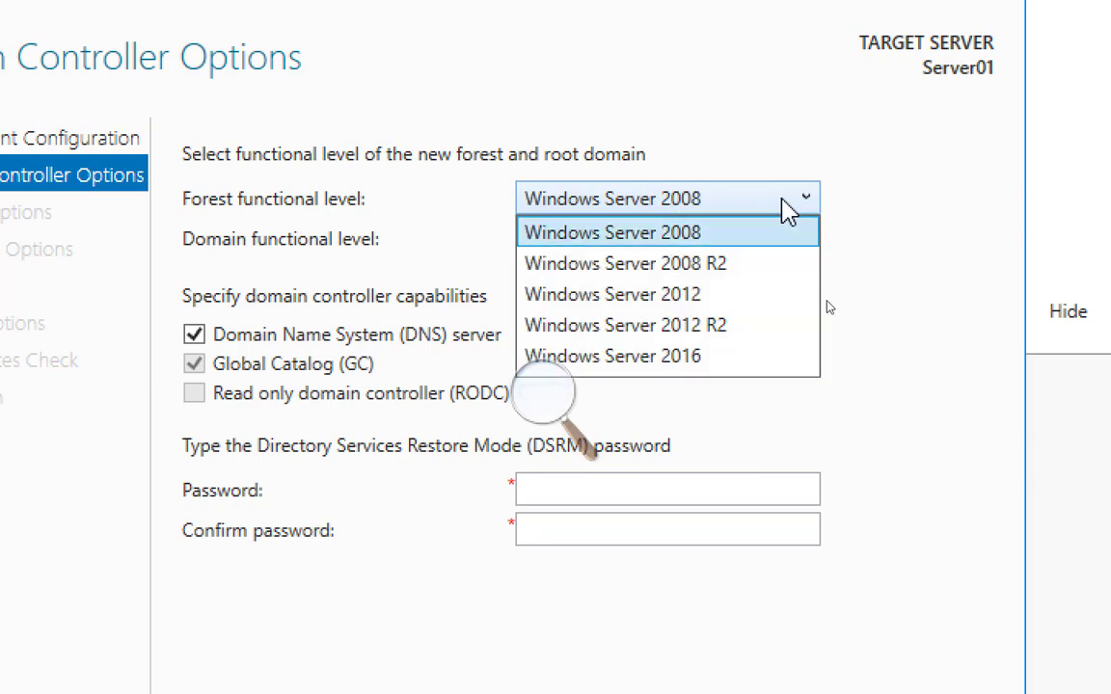
pyautogui.click(757, 242)
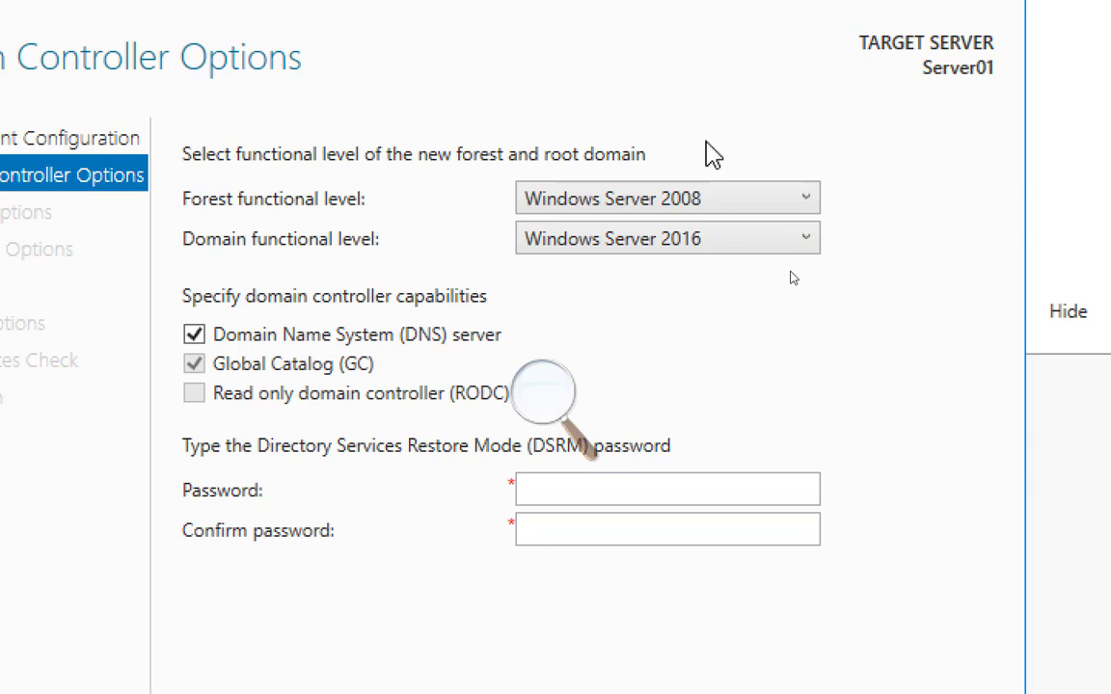
pyautogui.click(725, 204)
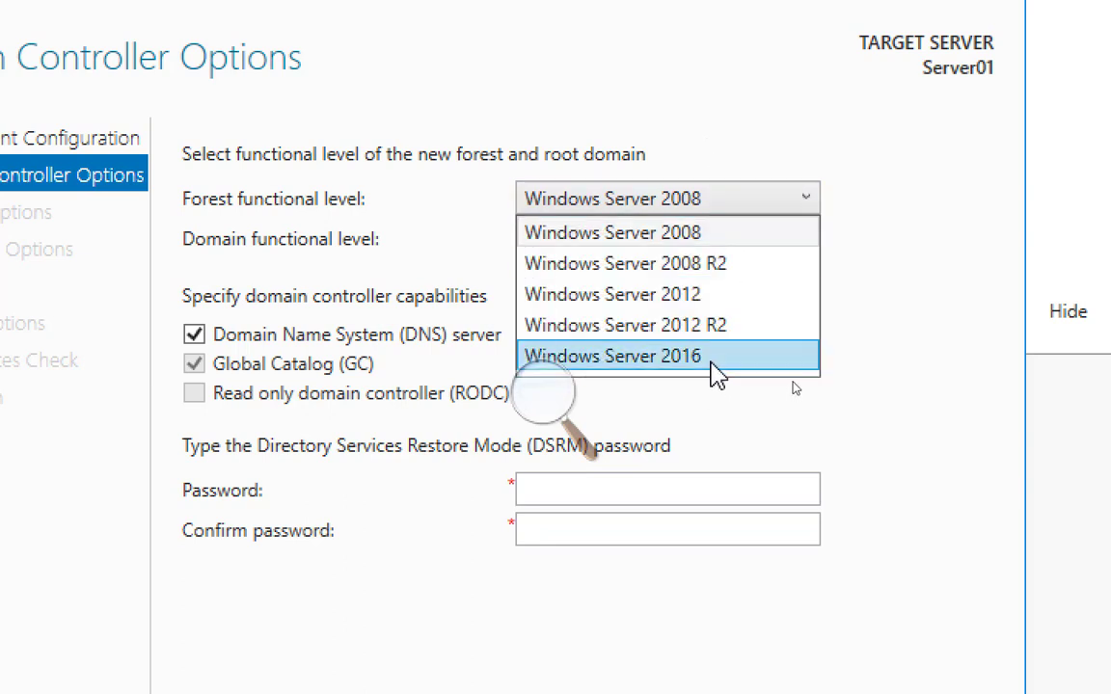
pyautogui.click(714, 235)
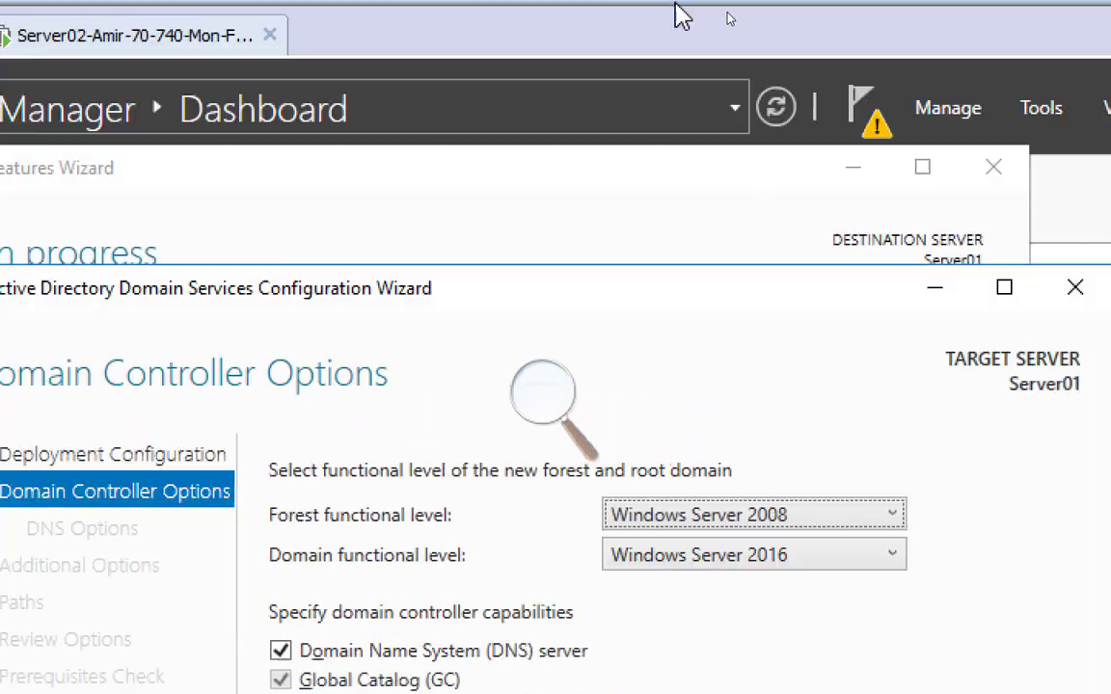
# Step: Switch back to Paint, reset Magnifier to normal size, and bring up the Tor, Lon and NY diagram
pyautogui.hotkey('alt', 'Tab')
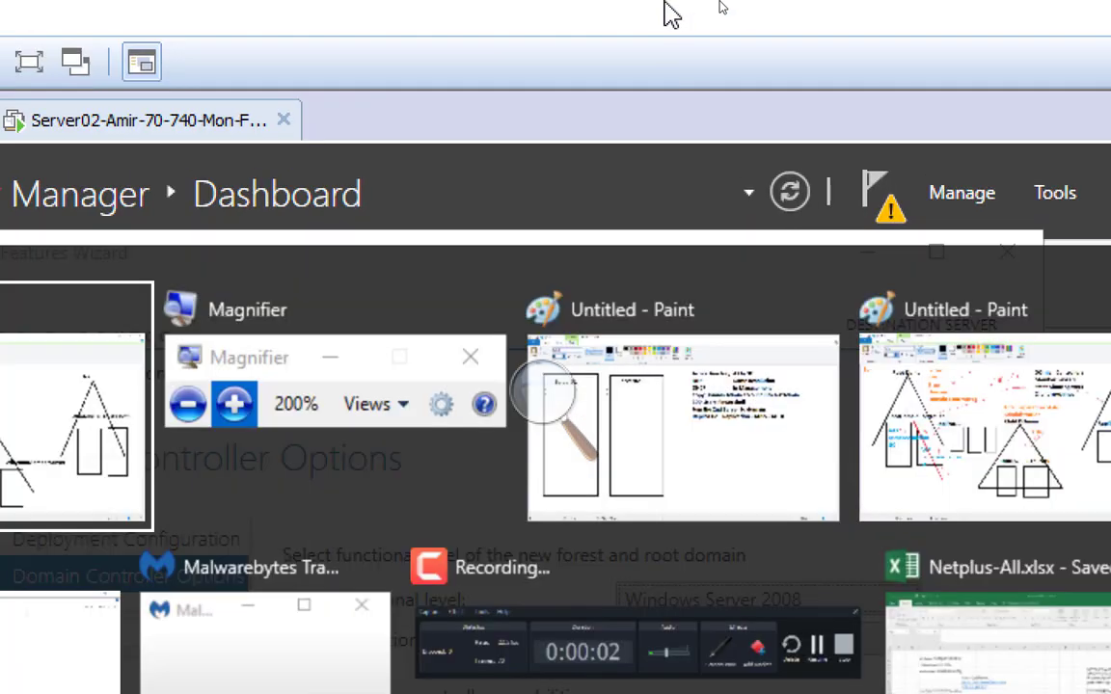
pyautogui.hotkey('alt', 'Tab')
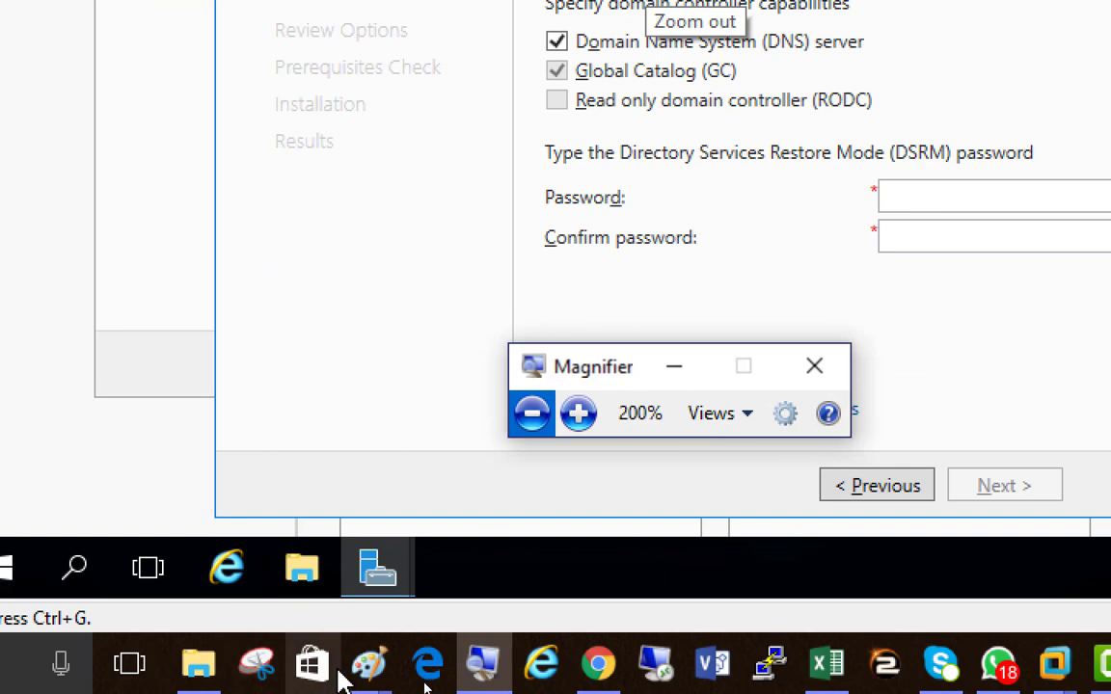
pyautogui.moveTo(368, 664)
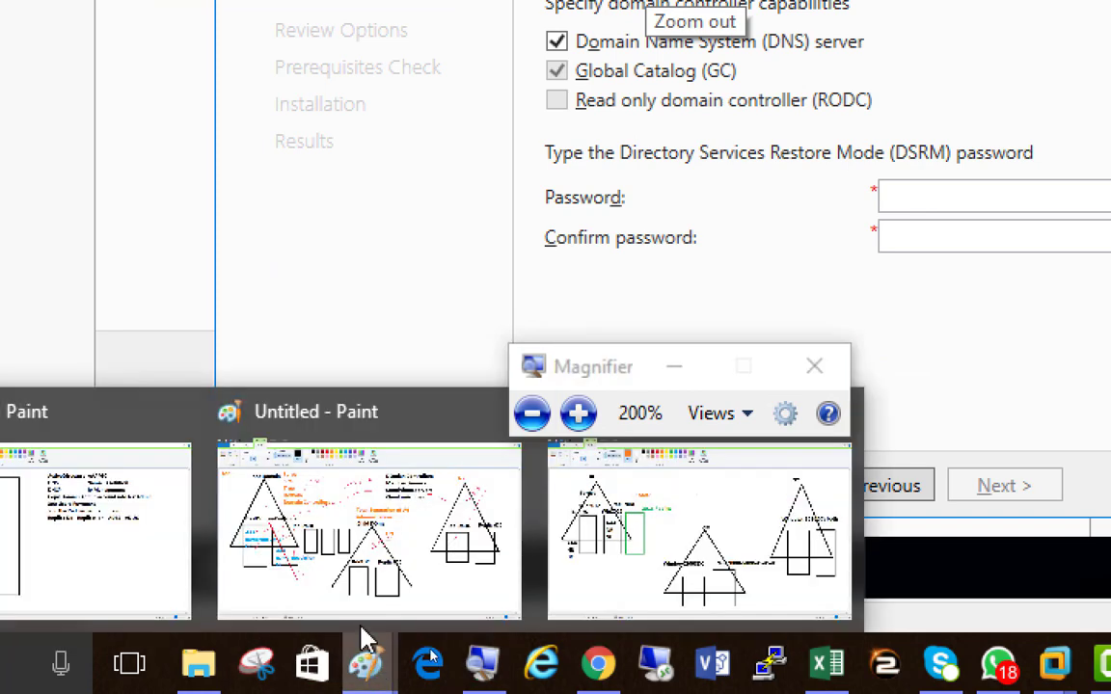
pyautogui.click(466, 617)
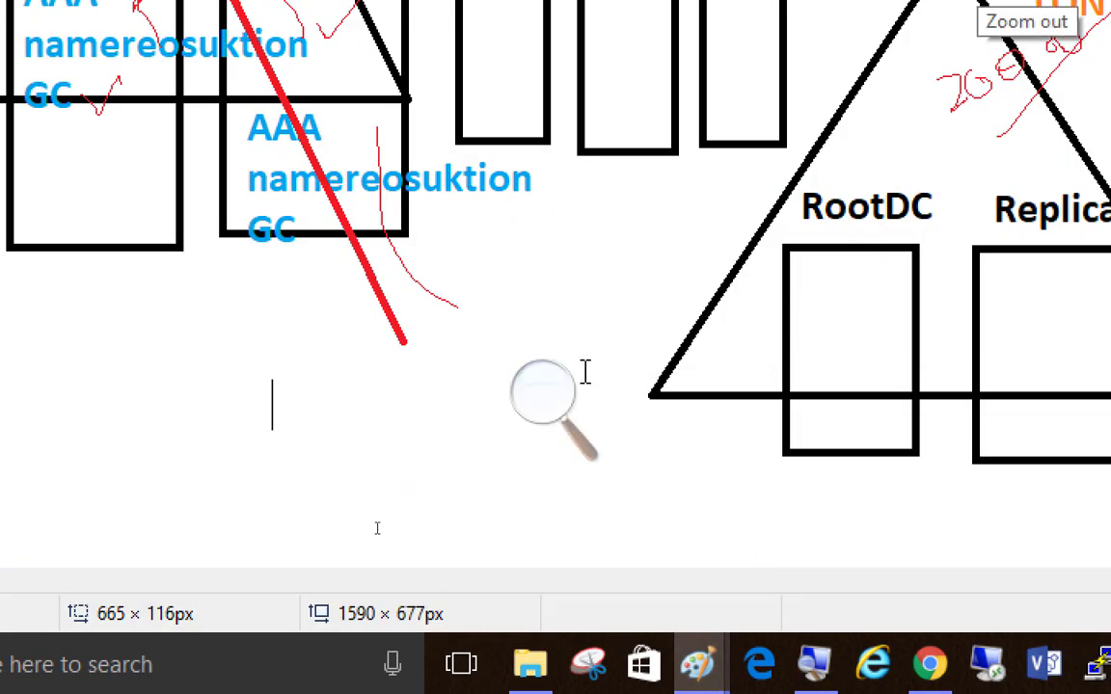
pyautogui.click(547, 393)
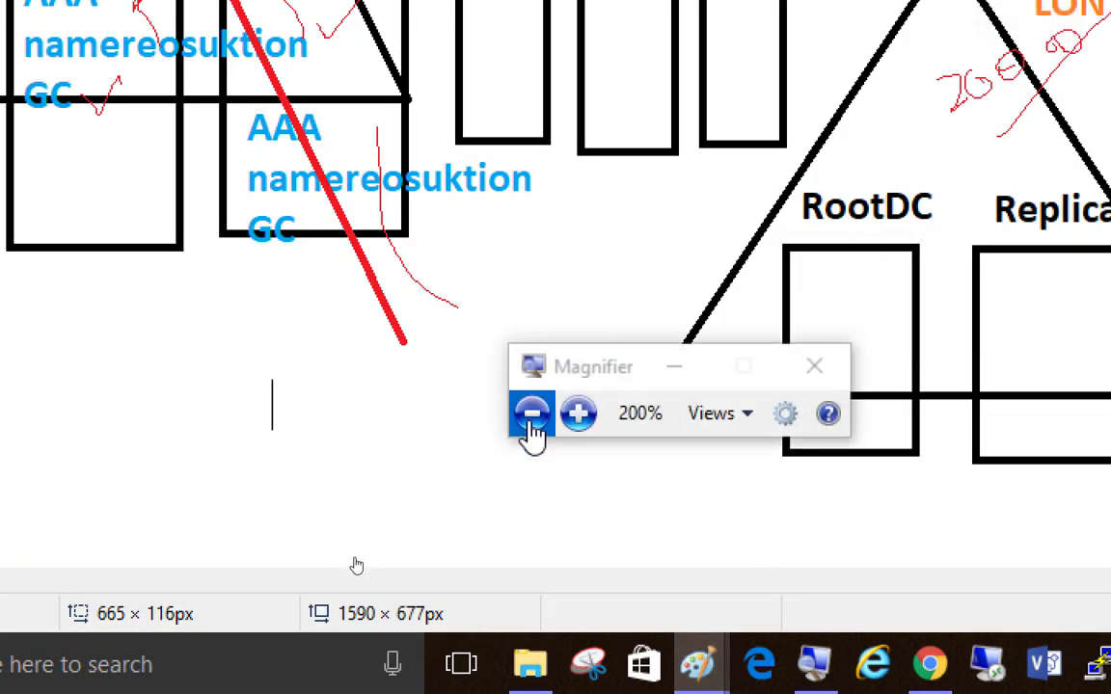
pyautogui.click(530, 415)
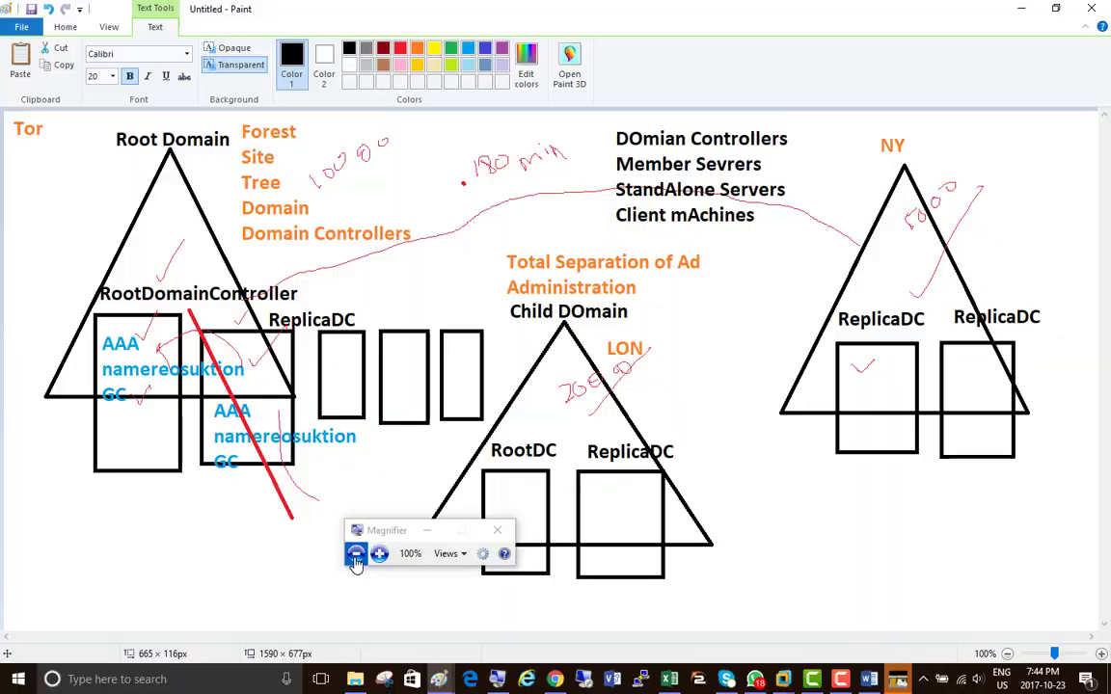
pyautogui.click(441, 680)
pyautogui.click(606, 608)
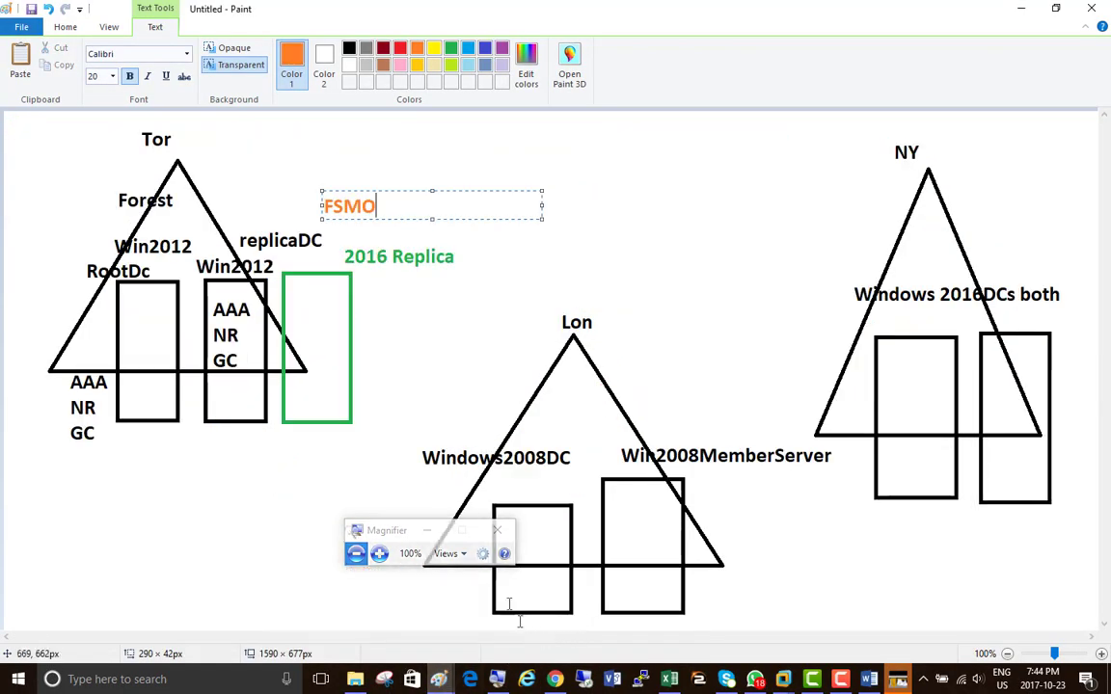
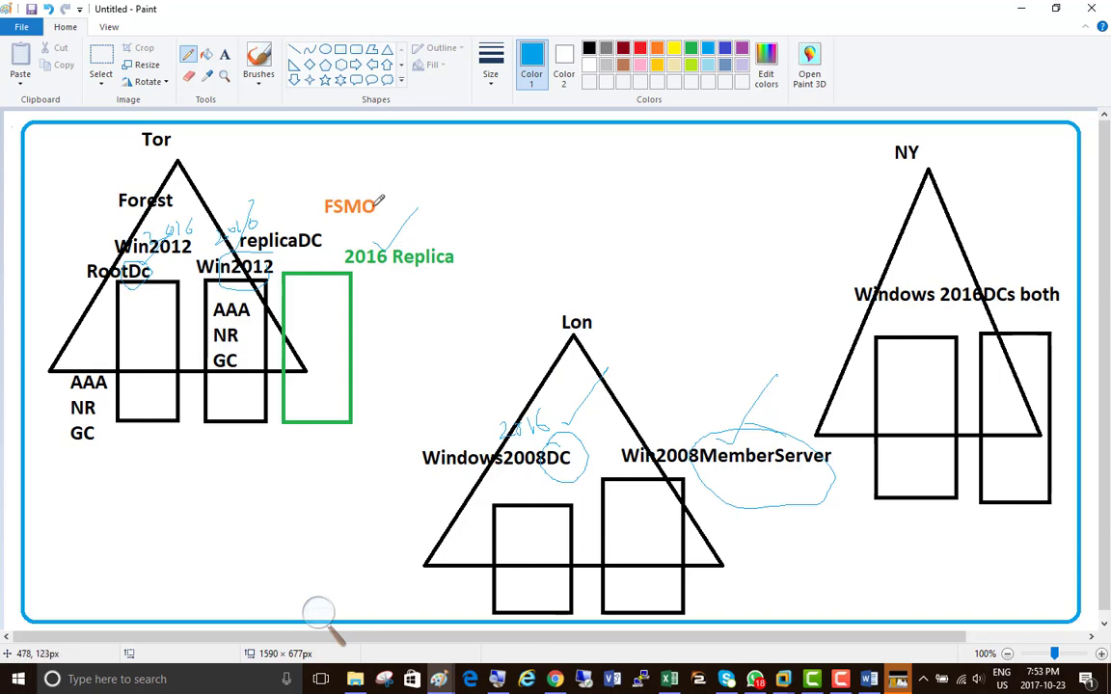
# Step: Draw blue pencil ticks on the Tor triangle next to the FSMO / 2016 Replica notes
pyautogui.moveTo(598, 424); pyautogui.dragTo(607, 440)
pyautogui.moveTo(413, 239); pyautogui.dragTo(455, 197)
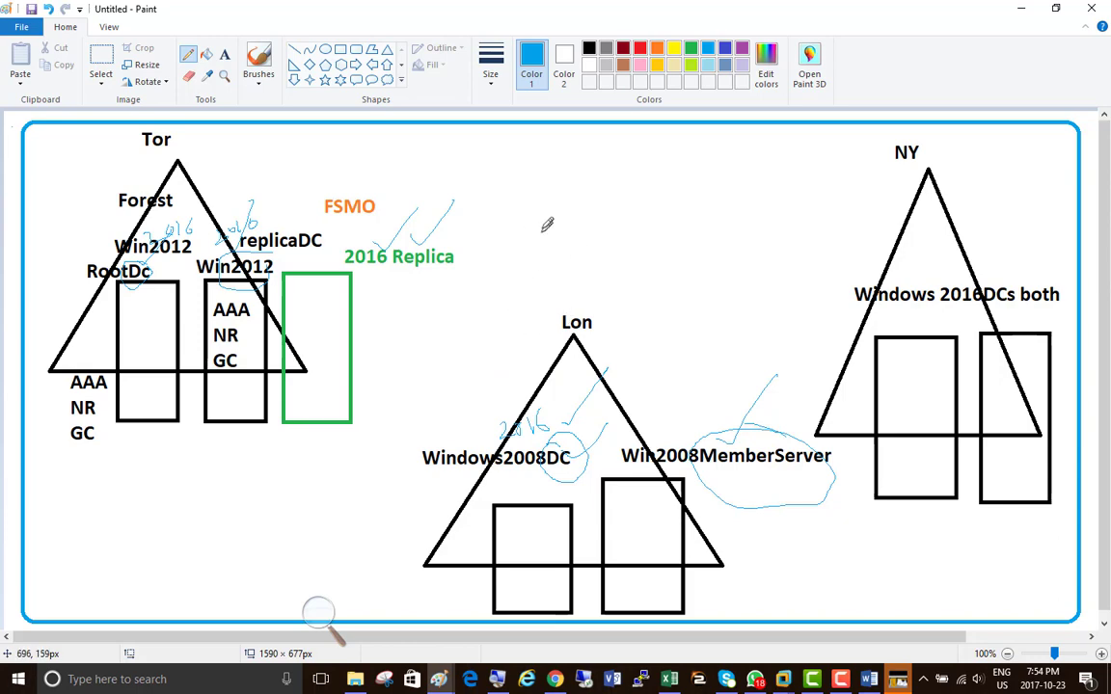
# Step: Switch to the Server01 VM, bring up the AD DS Configuration Wizard, and magnify it
pyautogui.hotkey('alt', 'Tab')
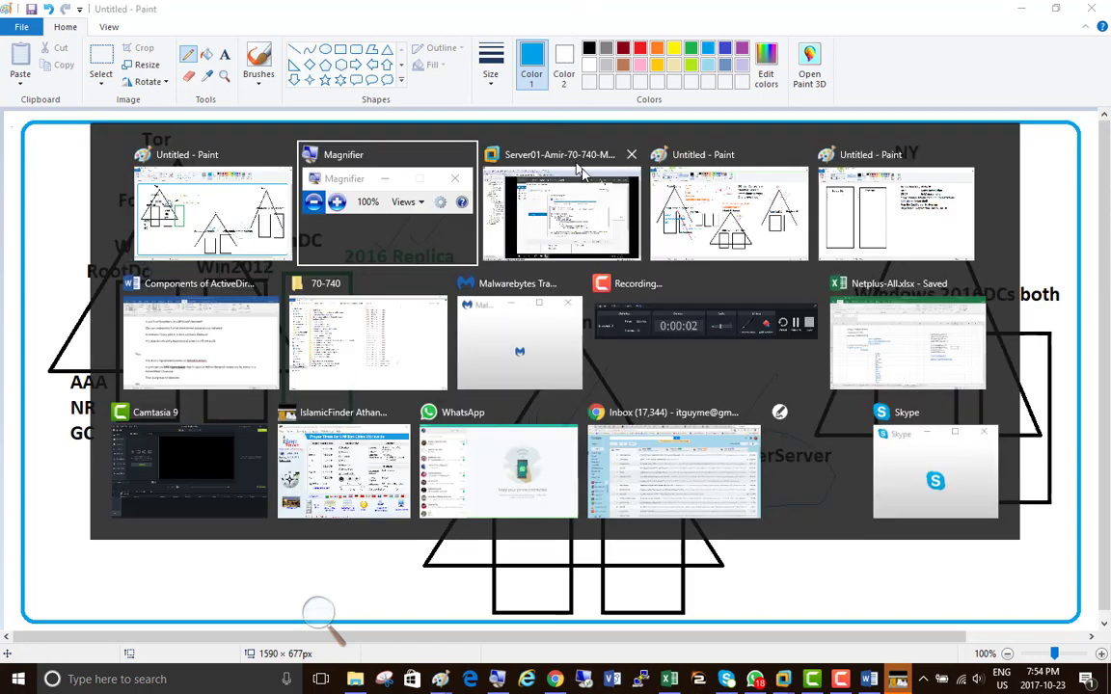
pyautogui.click(553, 207)
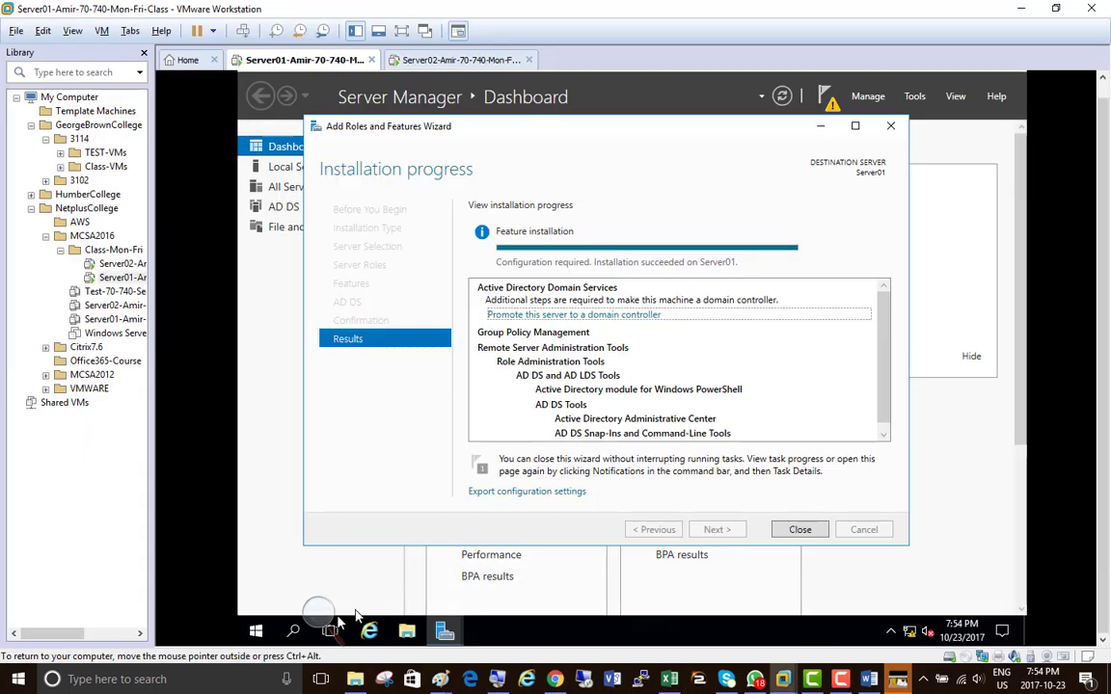
pyautogui.click(443, 631)
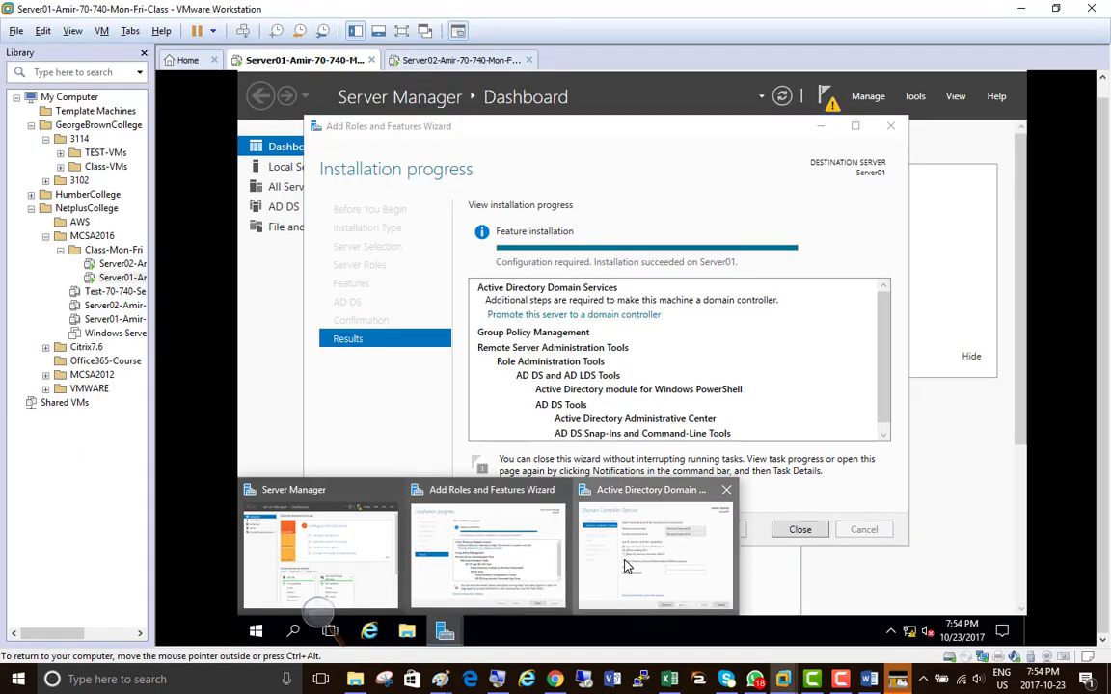
pyautogui.click(625, 565)
pyautogui.click(318, 608)
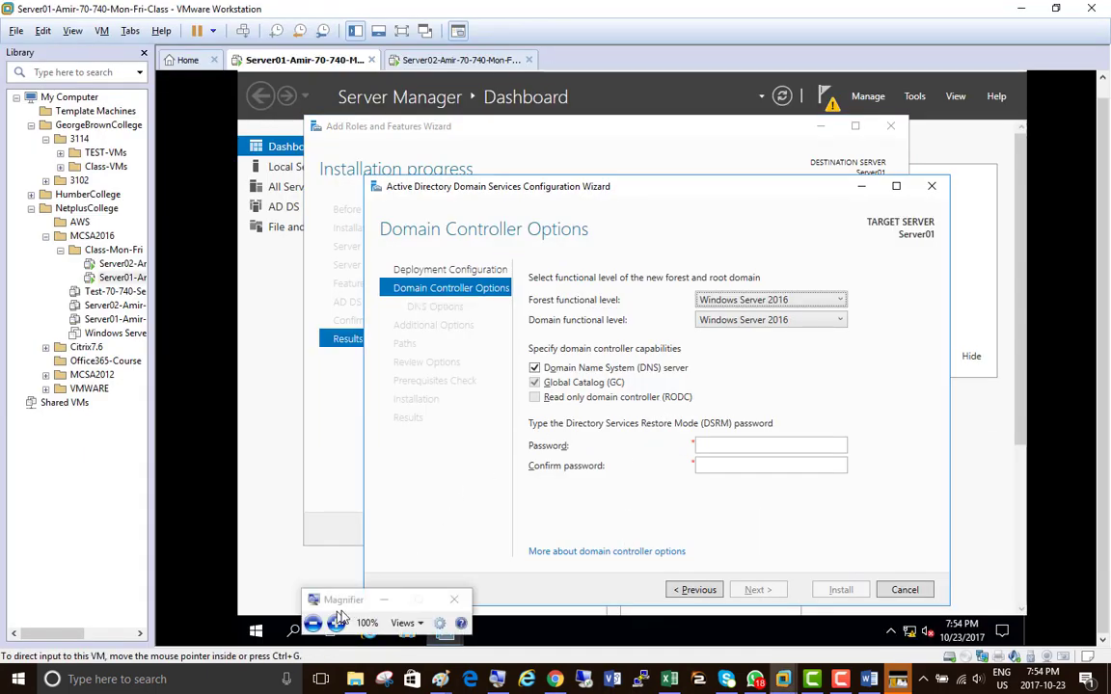
pyautogui.click(337, 623)
pyautogui.click(337, 623)
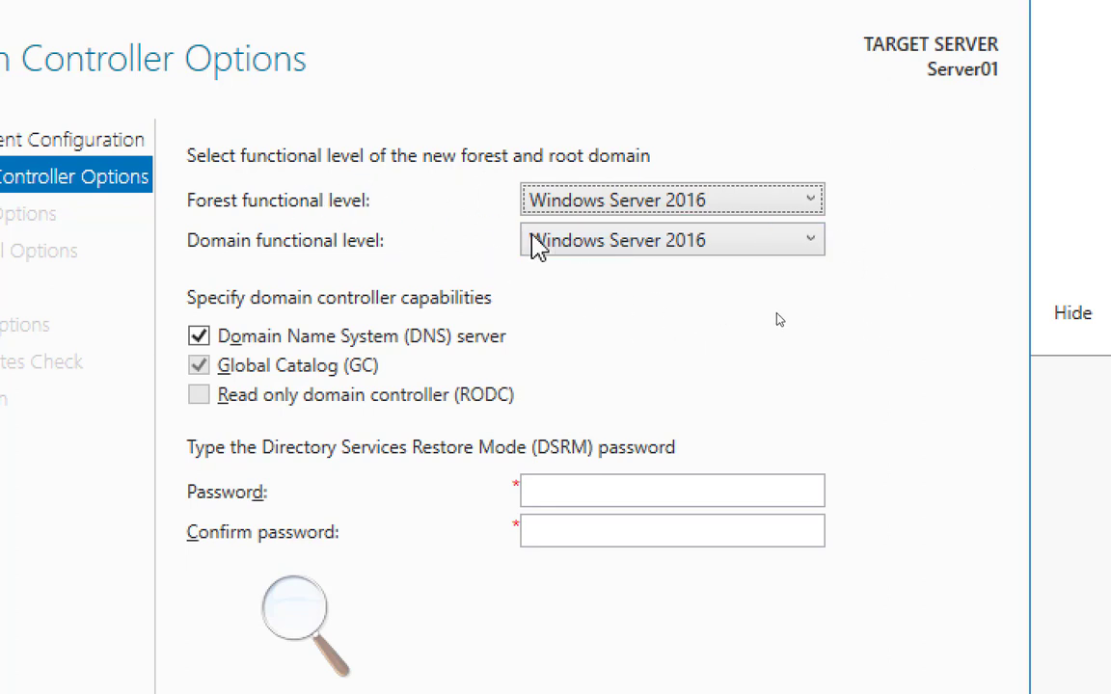
# Step: Try Windows Server 2008 as the forest level, review the domain choices, then restore 2016
pyautogui.click(811, 203)
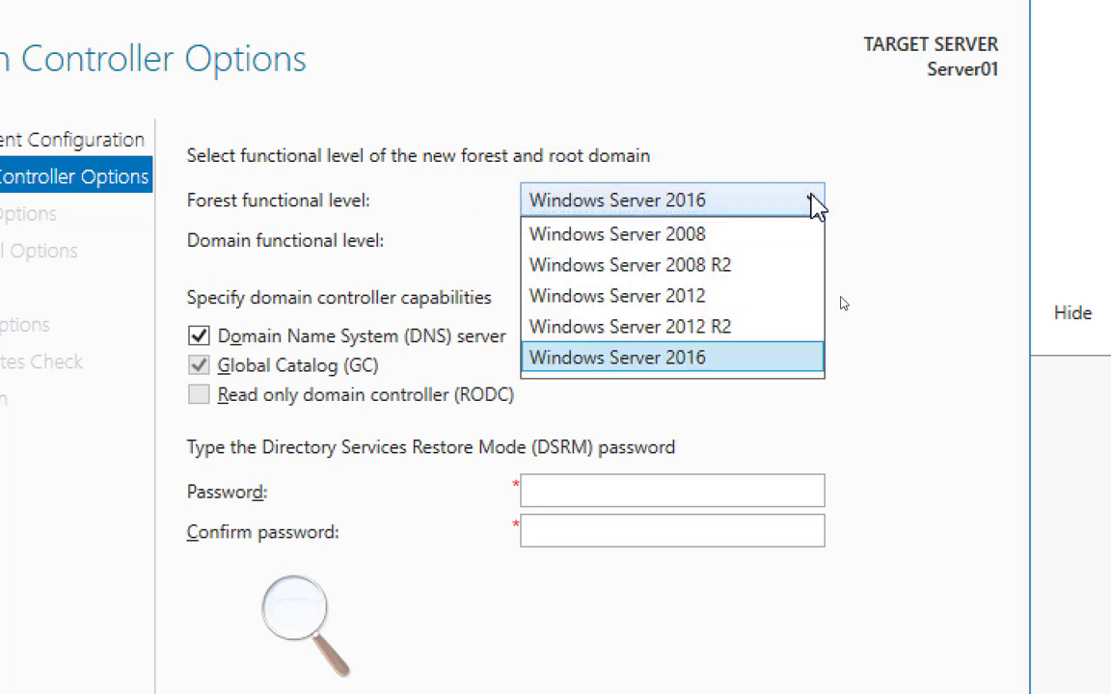
pyautogui.click(786, 234)
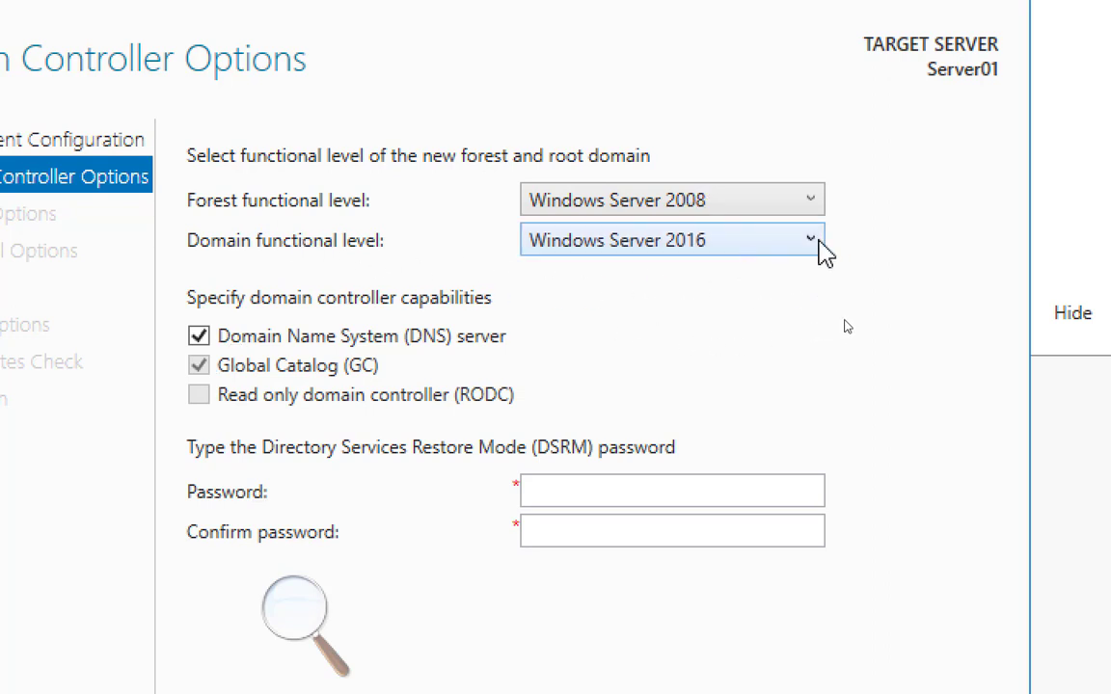
pyautogui.click(817, 245)
pyautogui.click(817, 246)
pyautogui.click(818, 245)
pyautogui.click(818, 245)
pyautogui.click(817, 246)
pyautogui.click(818, 244)
pyautogui.click(812, 203)
pyautogui.click(785, 357)
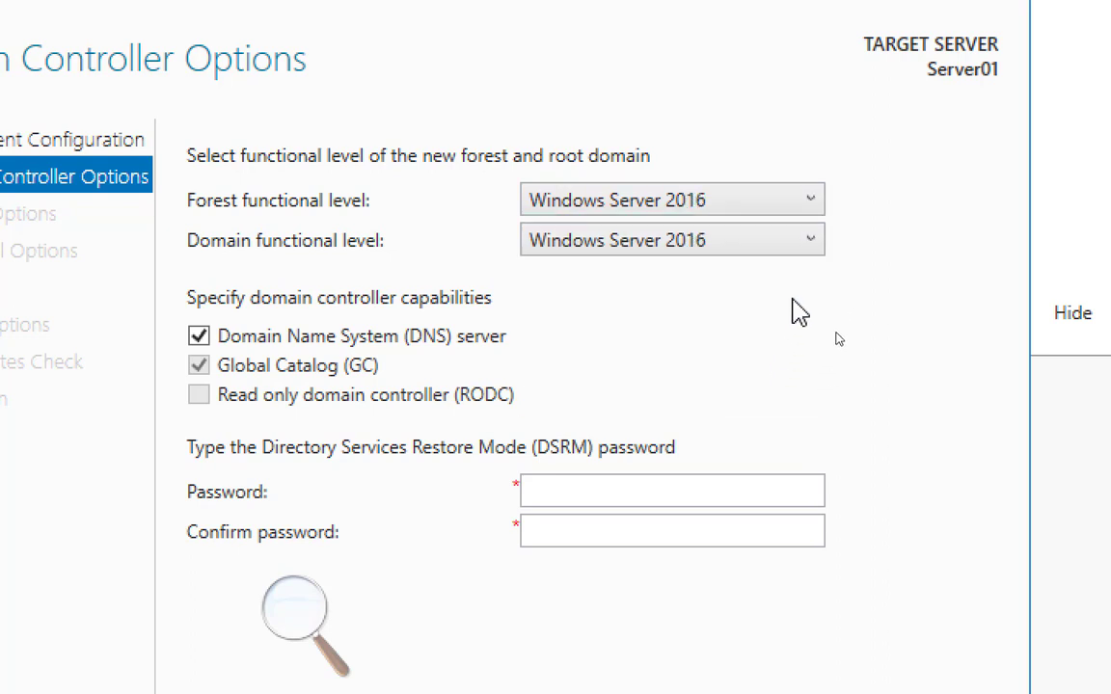
# Step: Review the domain level choices again, then set the forest level to Windows Server 2008
pyautogui.click(813, 246)
pyautogui.click(817, 246)
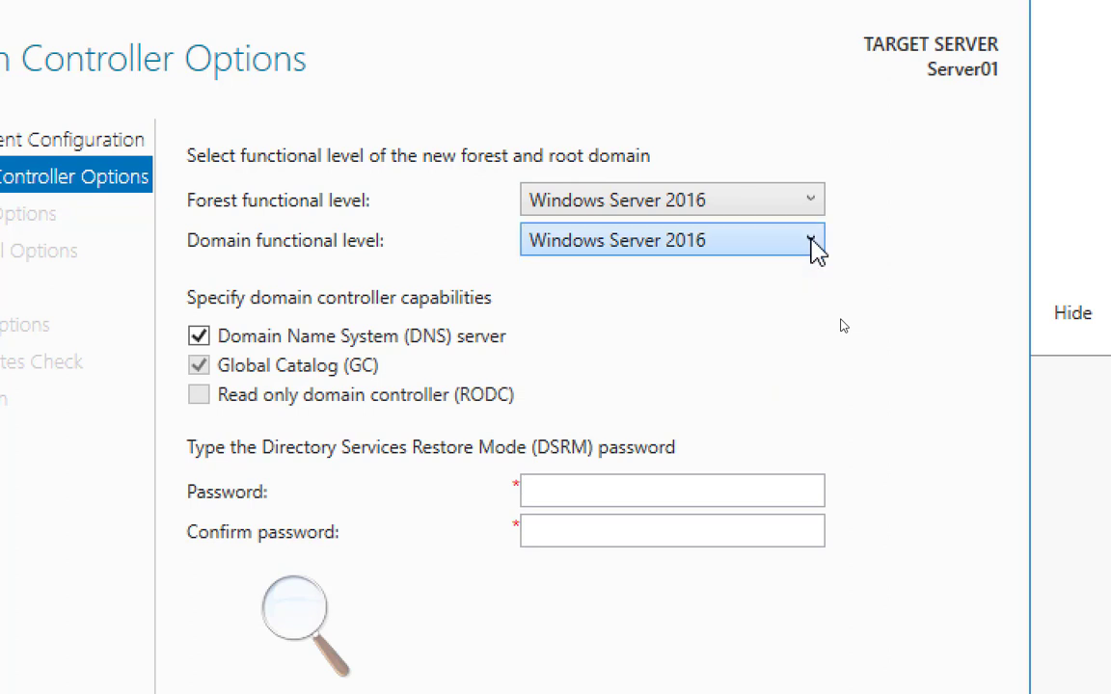
pyautogui.click(818, 245)
pyautogui.click(818, 246)
pyautogui.click(818, 246)
pyautogui.click(818, 246)
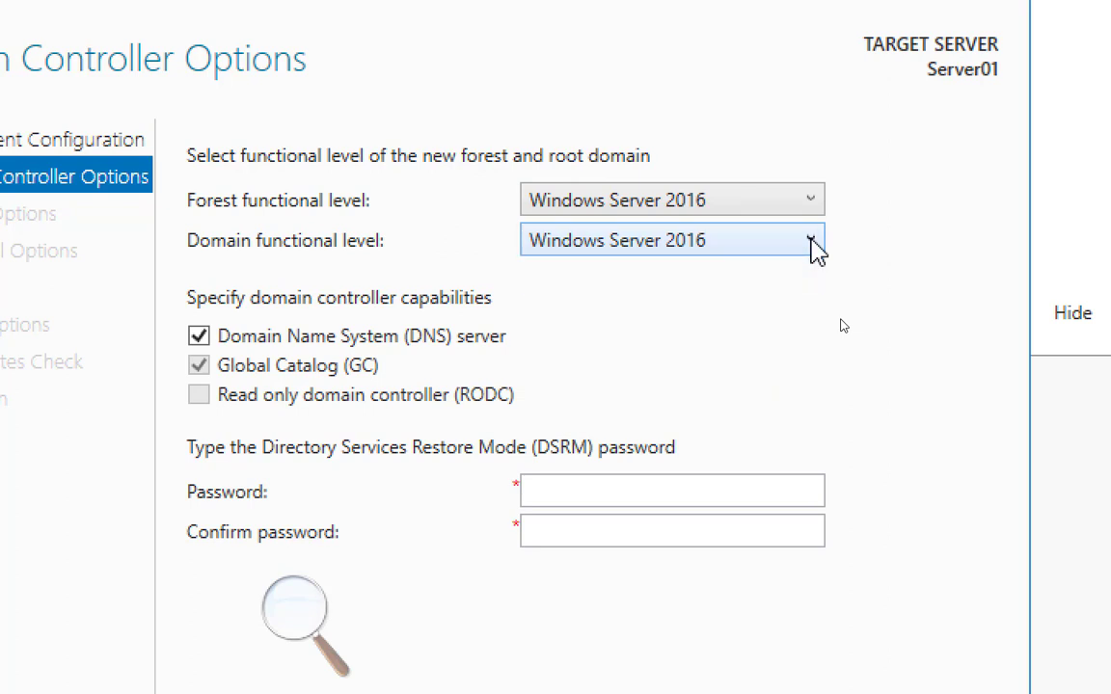
pyautogui.click(816, 246)
pyautogui.click(815, 247)
pyautogui.click(816, 247)
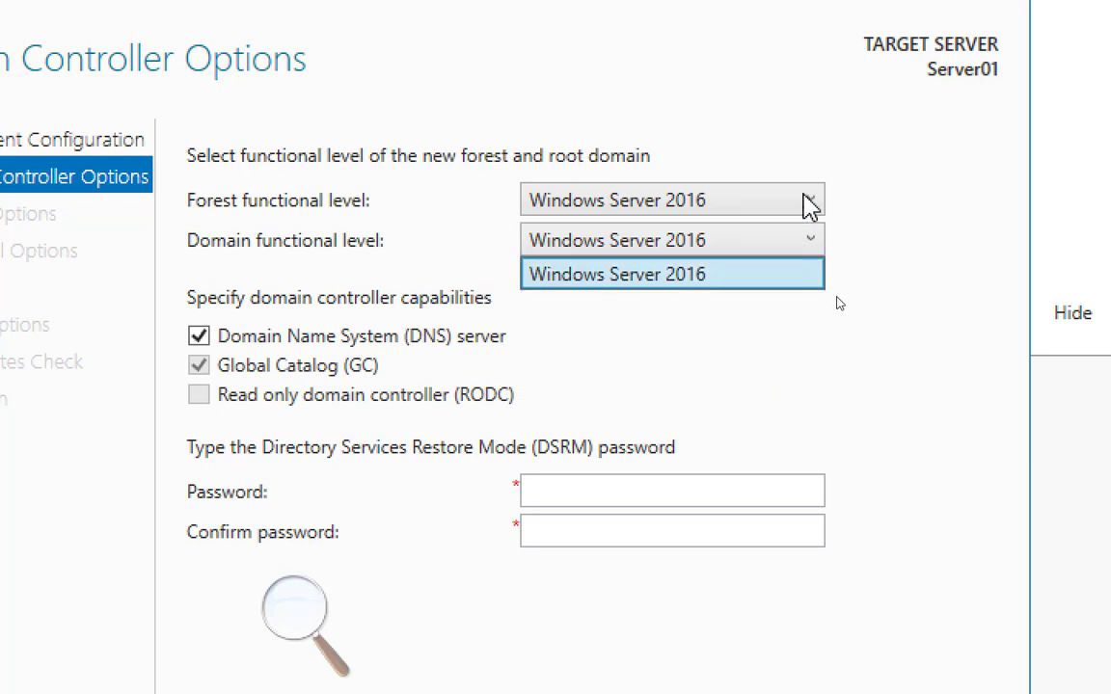
pyautogui.click(808, 205)
pyautogui.click(808, 205)
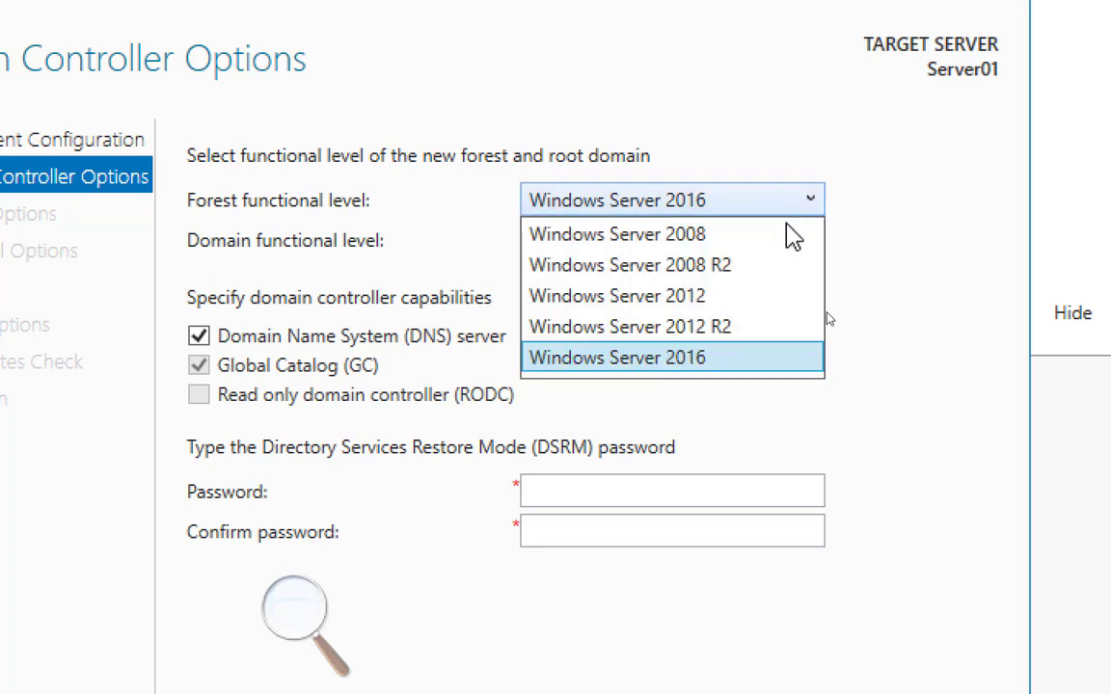
pyautogui.click(786, 236)
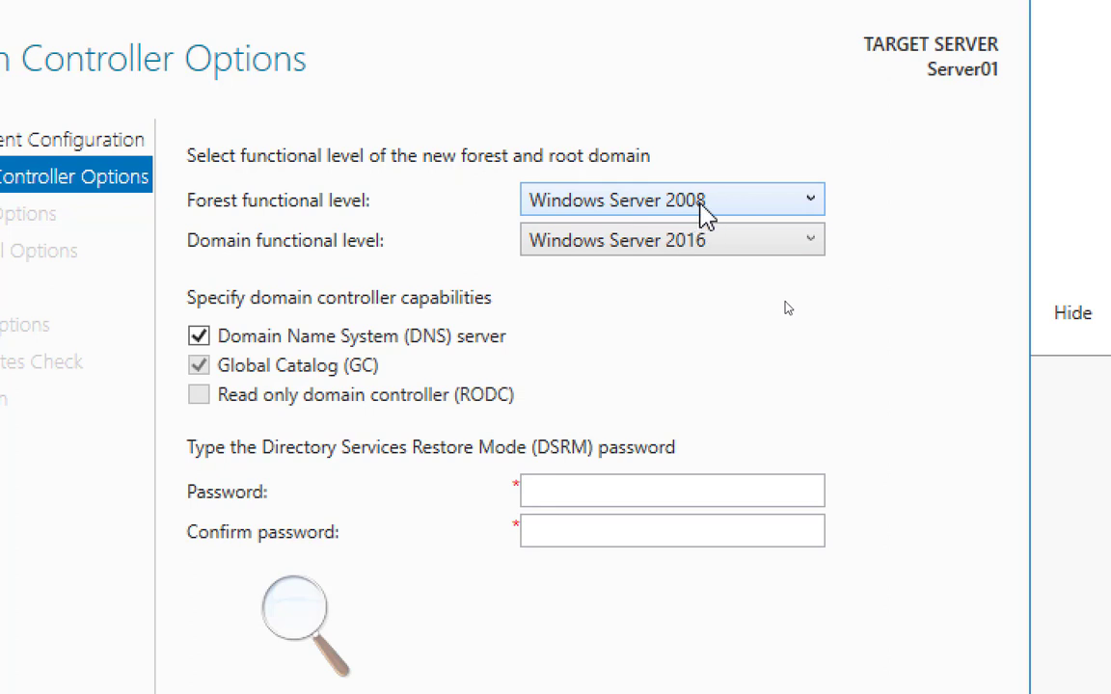
# Step: Try Windows Server 2012 for the domain level, then return it to Windows Server 2016
pyautogui.click(810, 243)
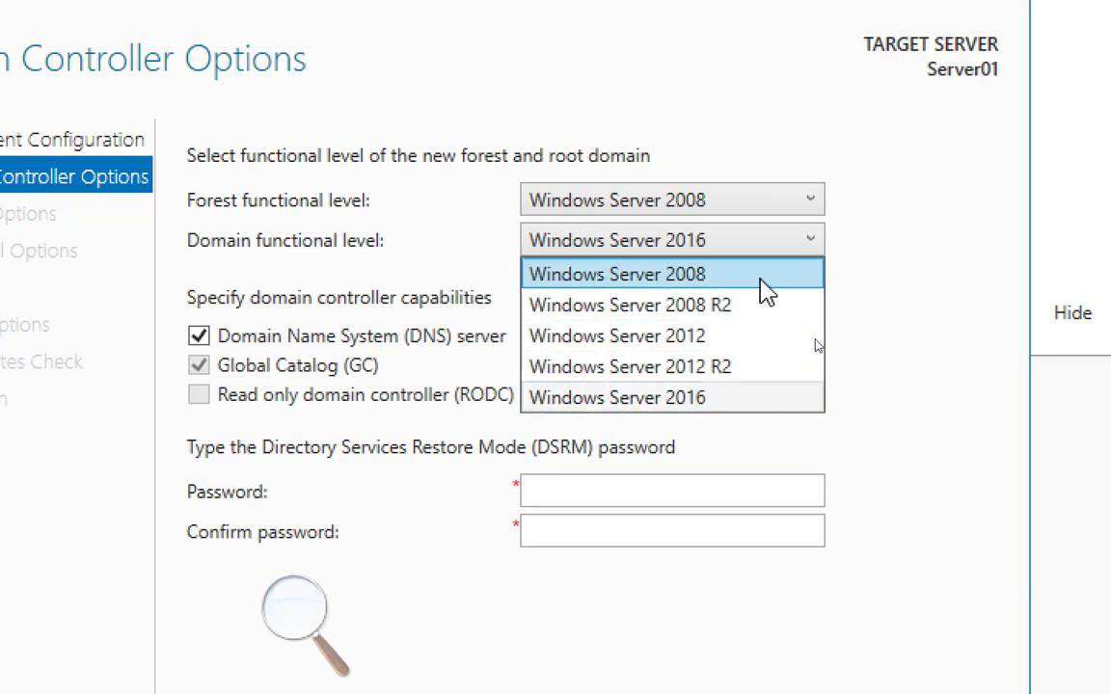
pyautogui.click(750, 347)
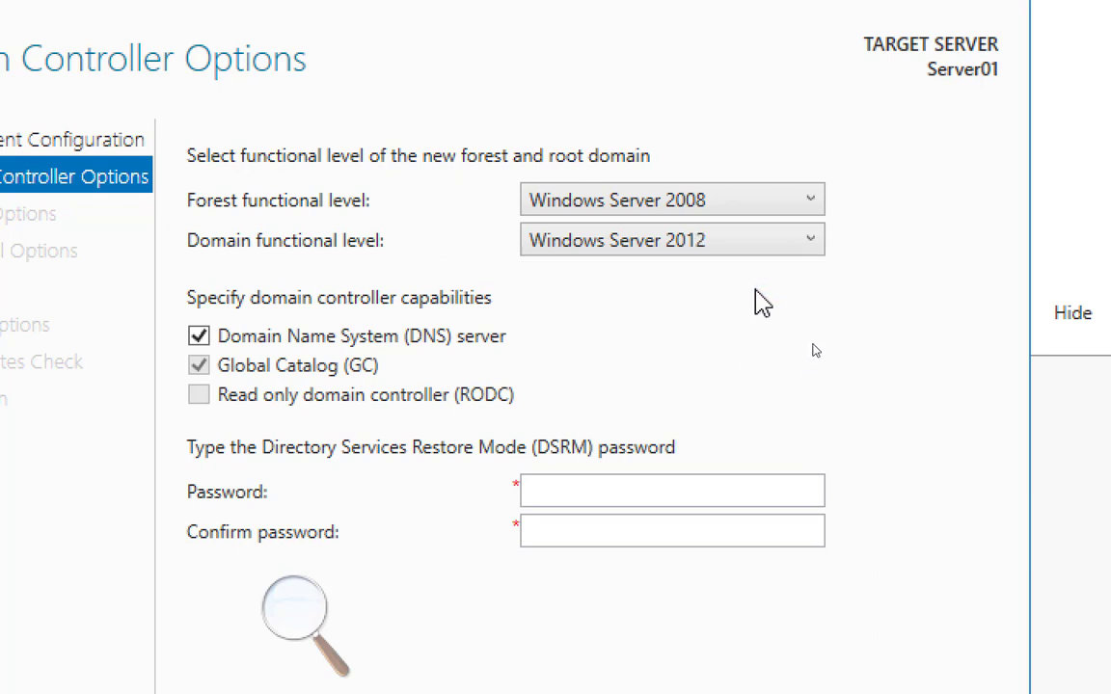
pyautogui.click(815, 247)
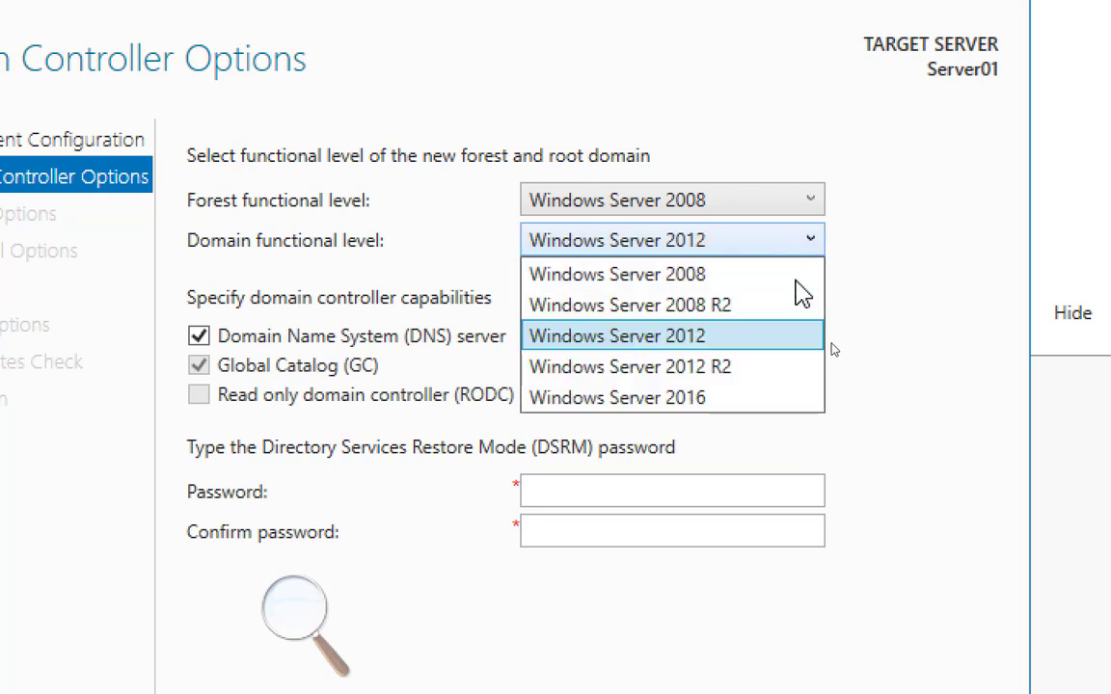
pyautogui.click(751, 400)
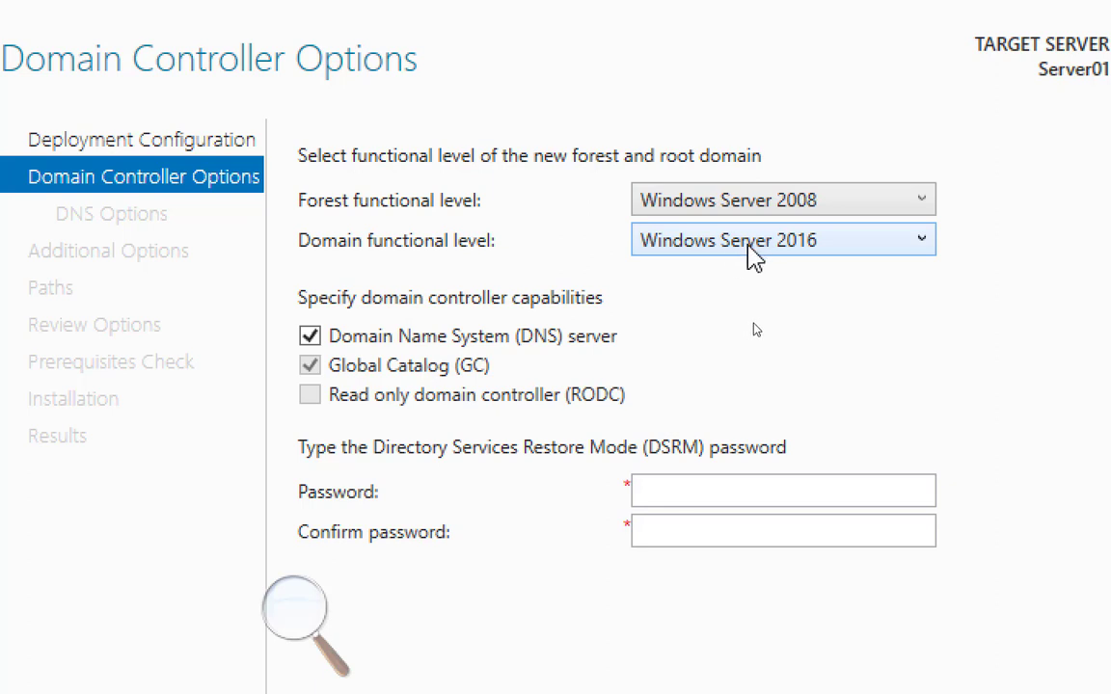
# Step: Set the domain level to Windows Server 2008, keeping the forest level at Windows Server 2008
pyautogui.click(820, 243)
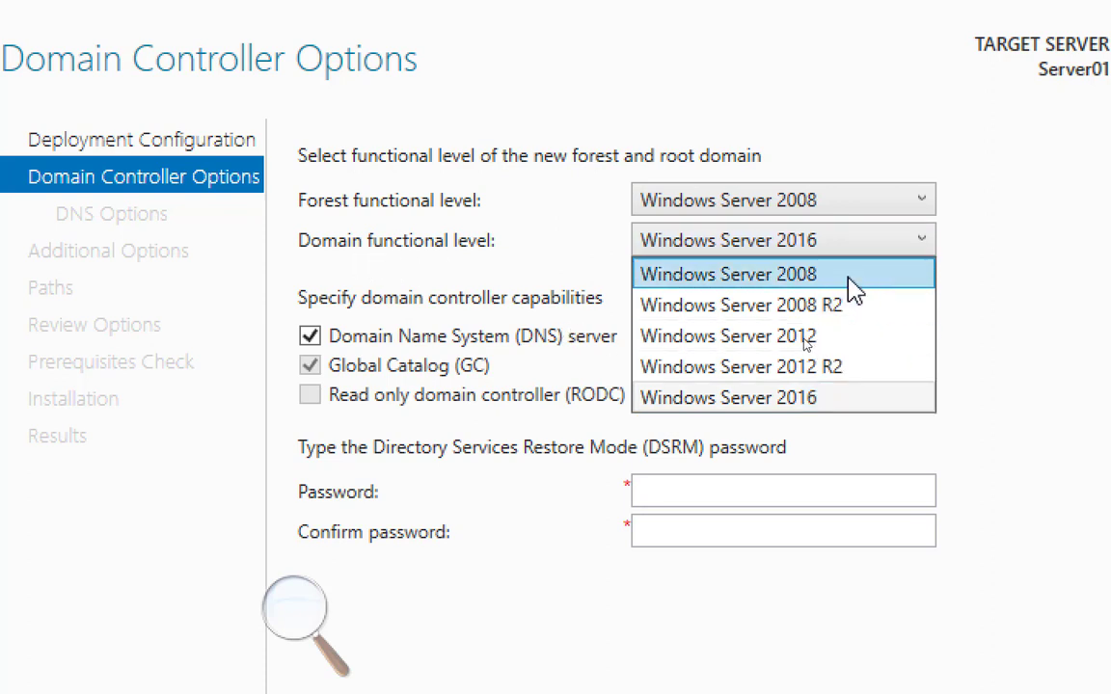
pyautogui.click(848, 277)
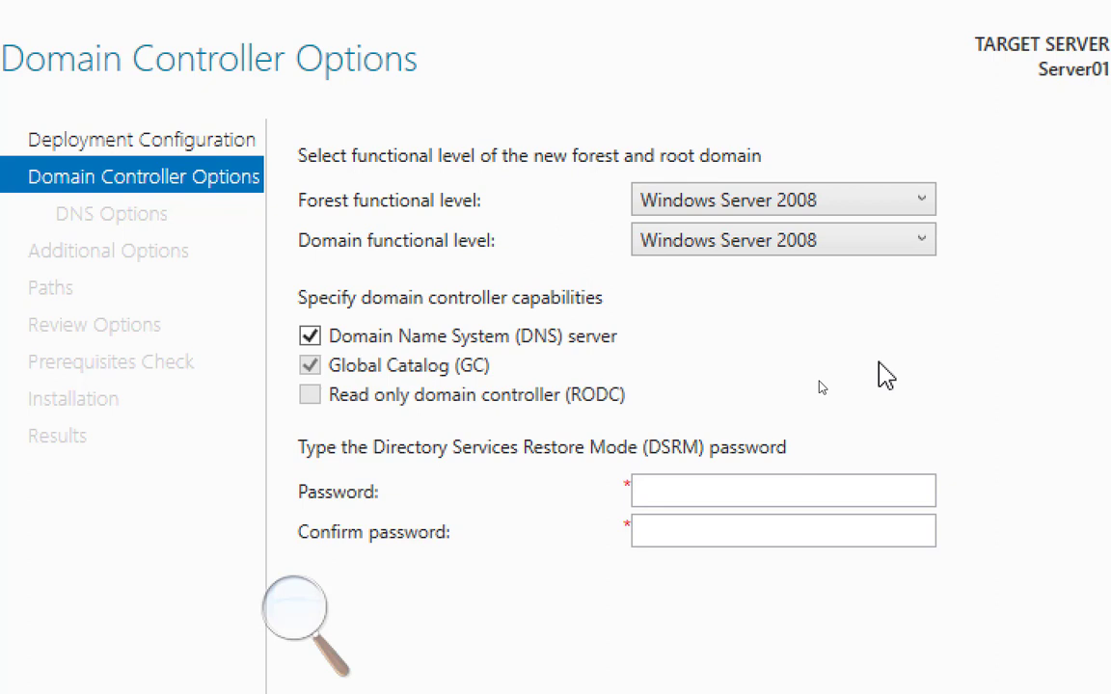
pyautogui.click(674, 210)
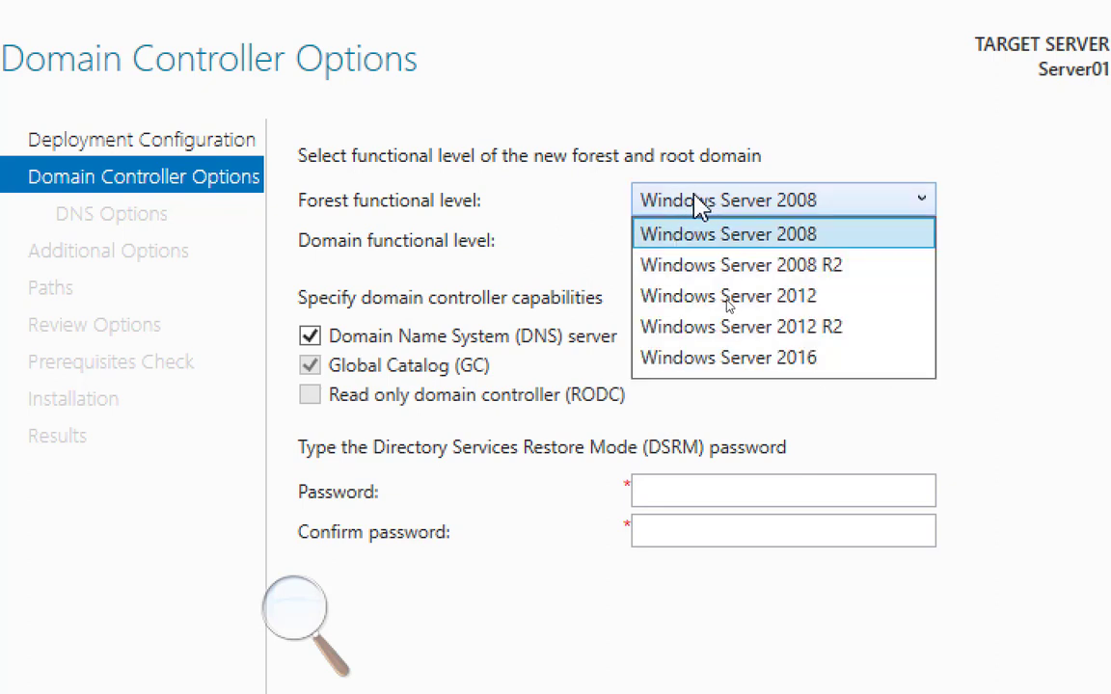
pyautogui.click(722, 237)
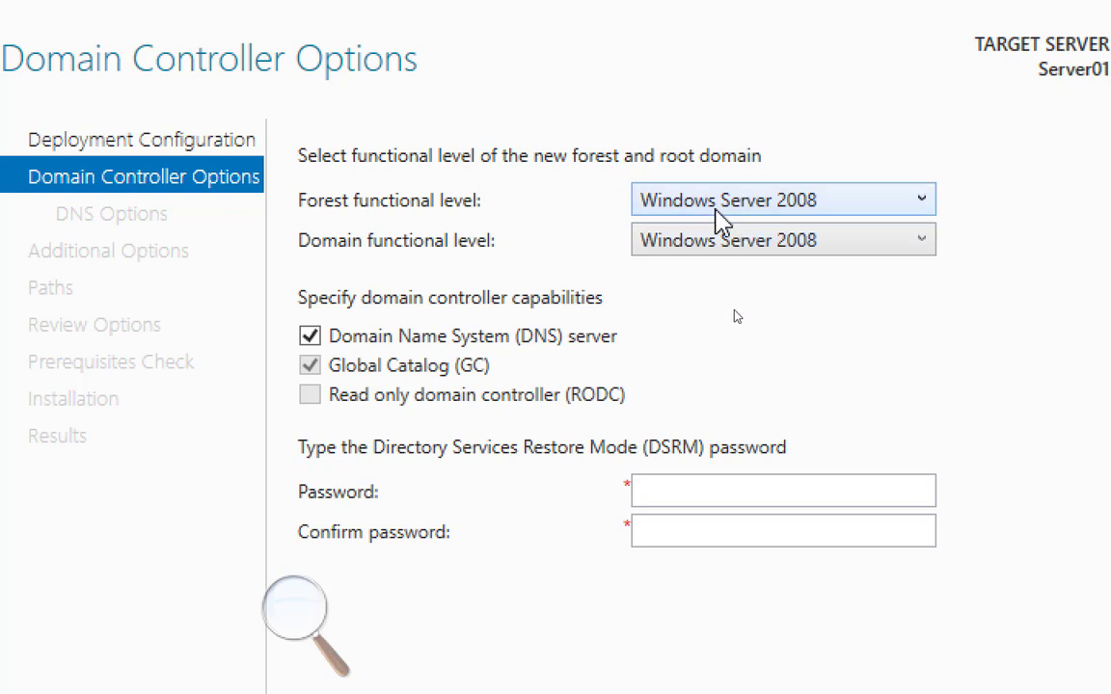
# Step: Set the domain functional level to Windows Server 2012 and confirm it stays selected
pyautogui.click(759, 249)
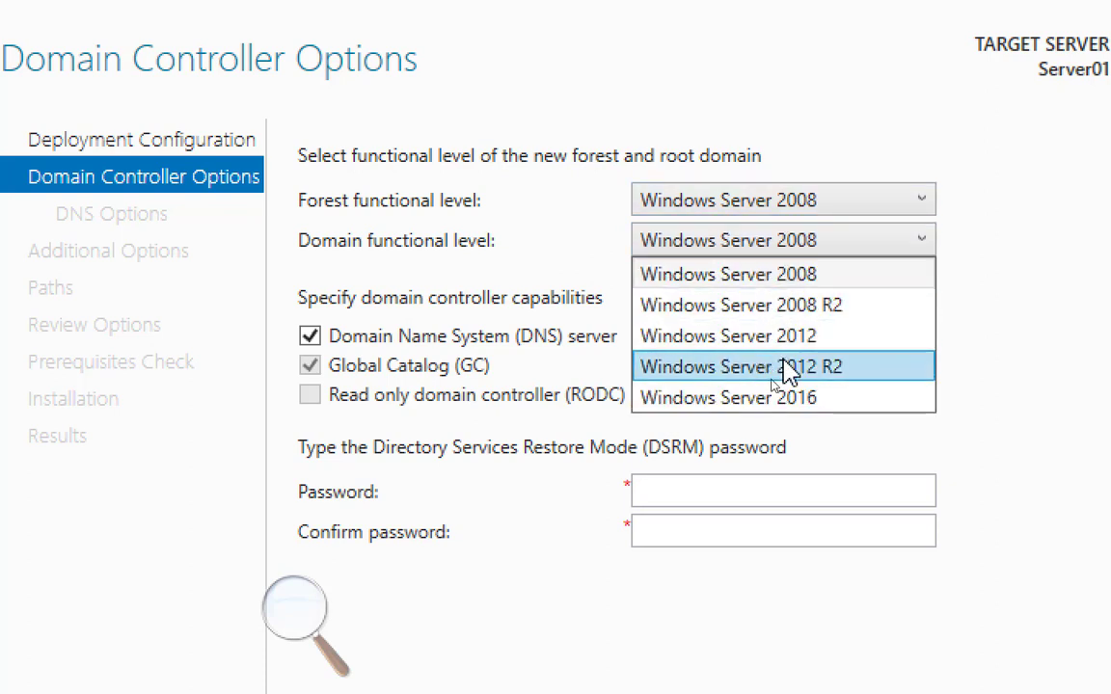
pyautogui.click(776, 274)
pyautogui.click(771, 249)
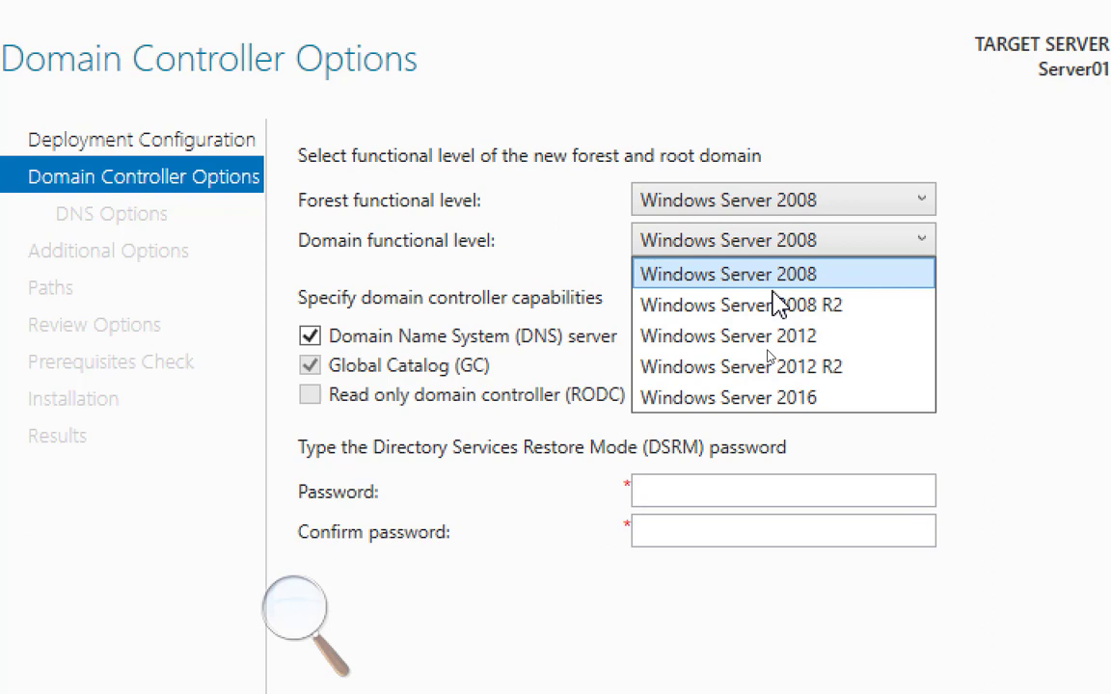
pyautogui.click(789, 345)
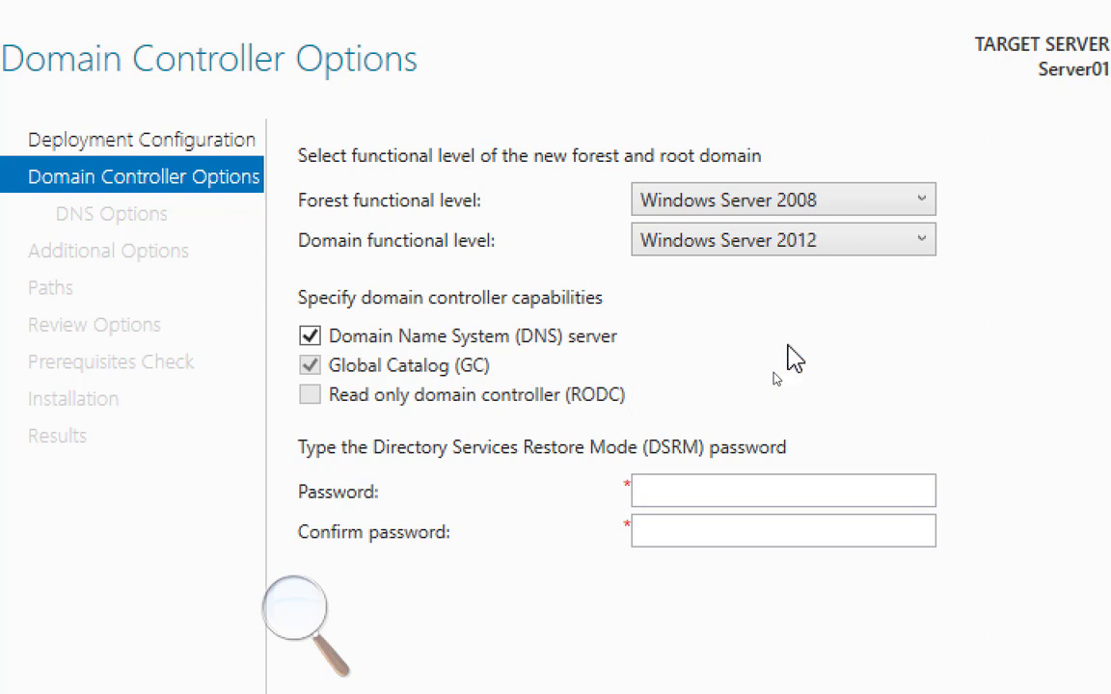
pyautogui.click(779, 253)
pyautogui.click(776, 253)
pyautogui.click(825, 243)
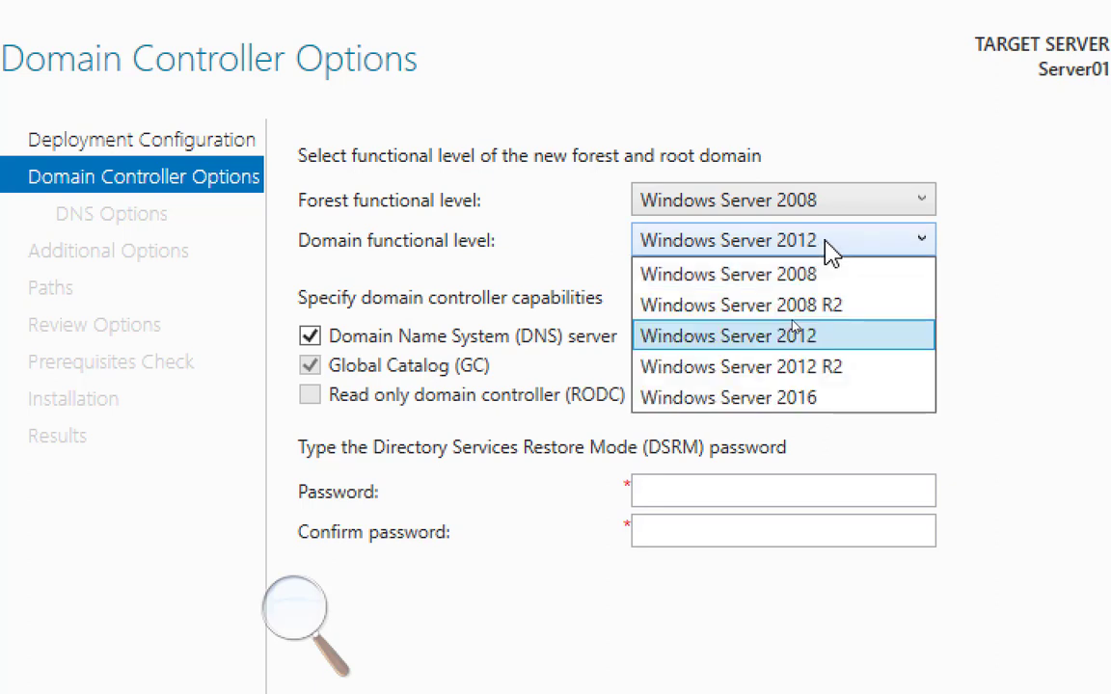
pyautogui.click(792, 328)
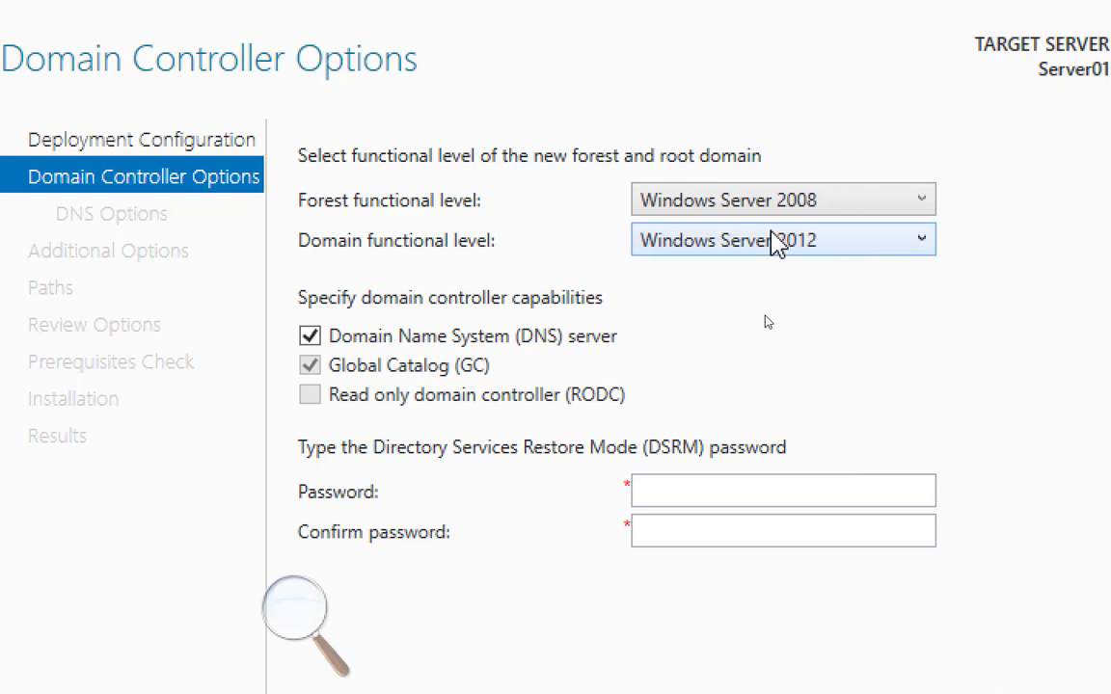
pyautogui.click(793, 207)
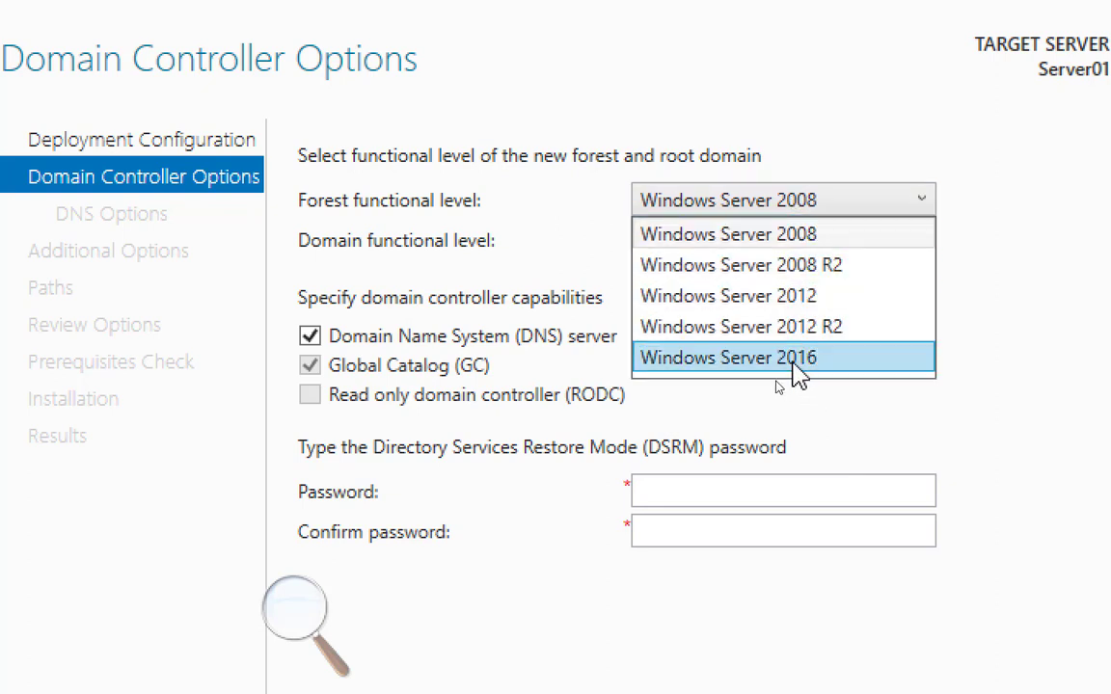
# Step: Choose Windows Server 2016 as the forest functional level and confirm it stays selected
pyautogui.click(792, 365)
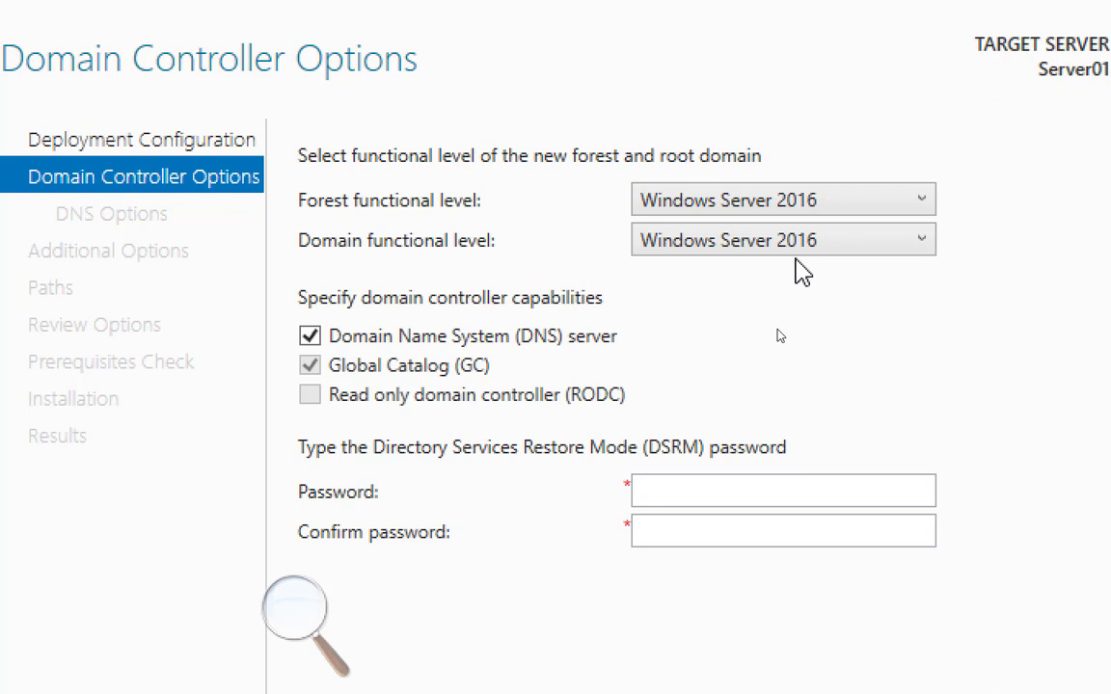
pyautogui.click(800, 200)
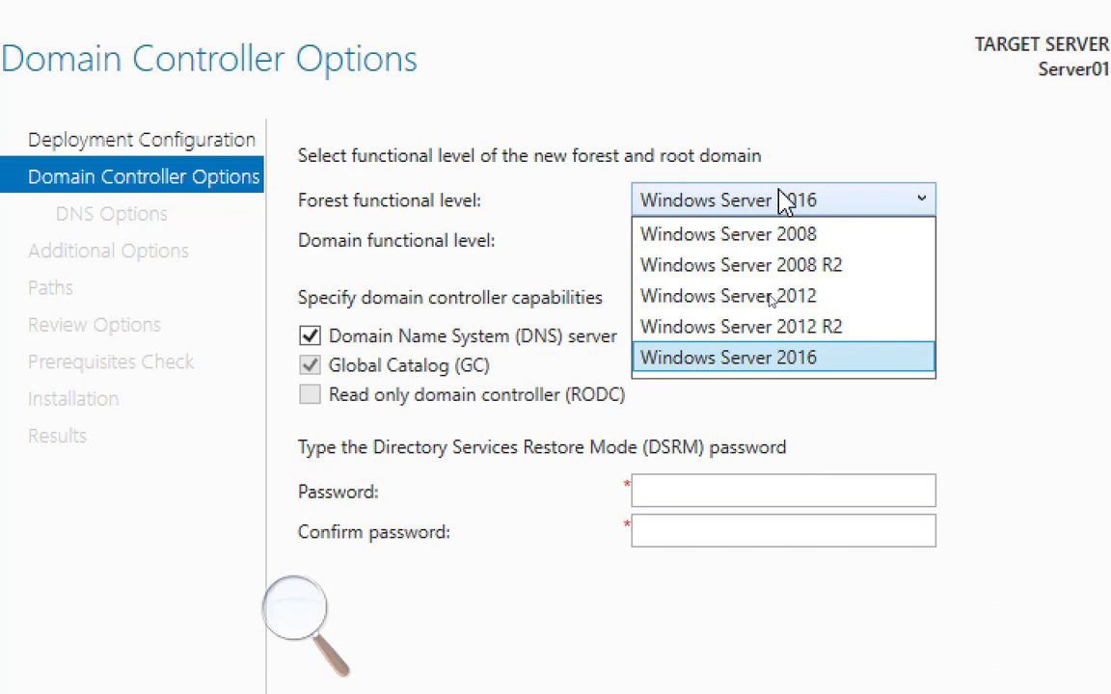
pyautogui.click(766, 142)
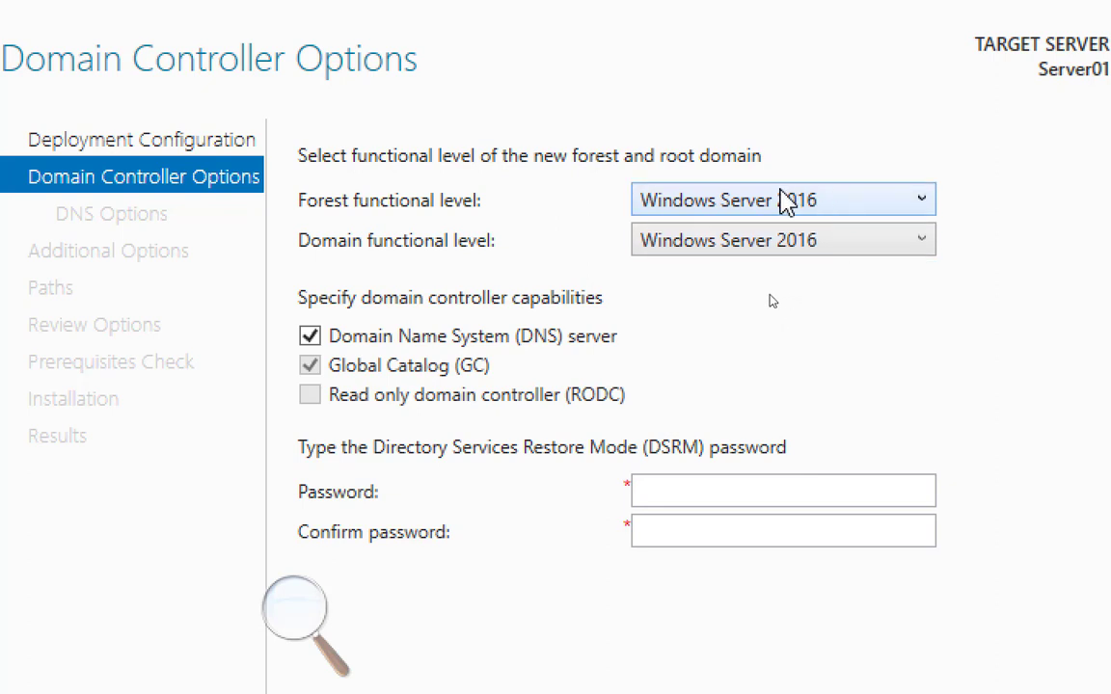
pyautogui.click(784, 197)
pyautogui.click(805, 148)
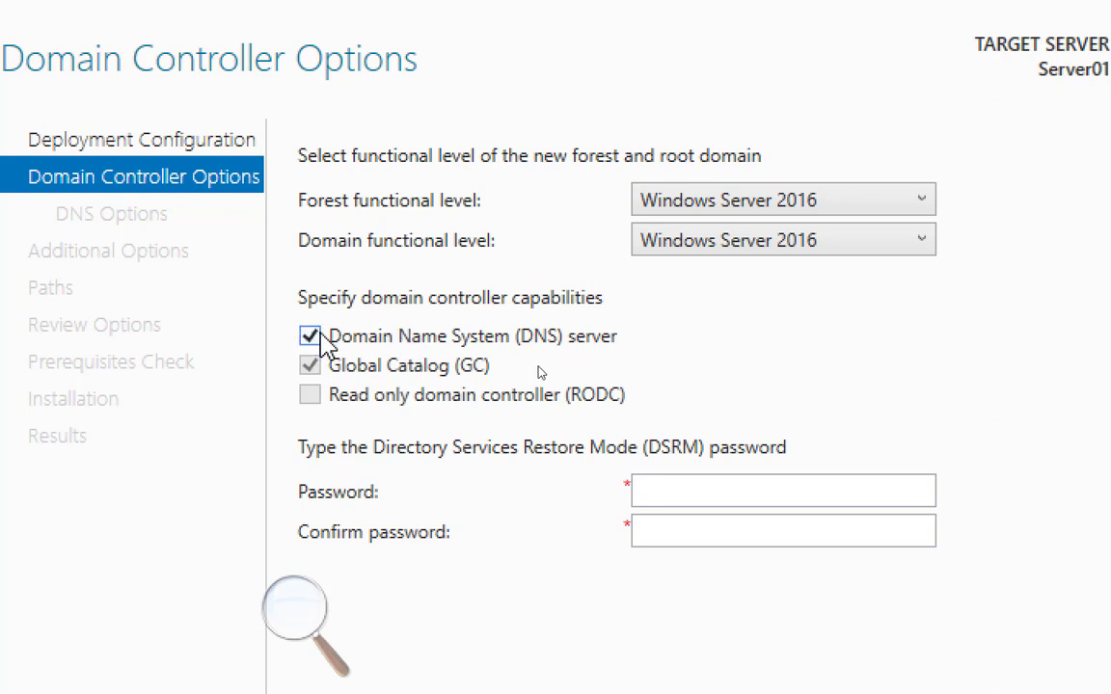
pyautogui.click(310, 336)
pyautogui.click(311, 337)
# Step: Return Magnifier to 100%, bring the Paint forest diagram forward, and select purple
pyautogui.click(296, 606)
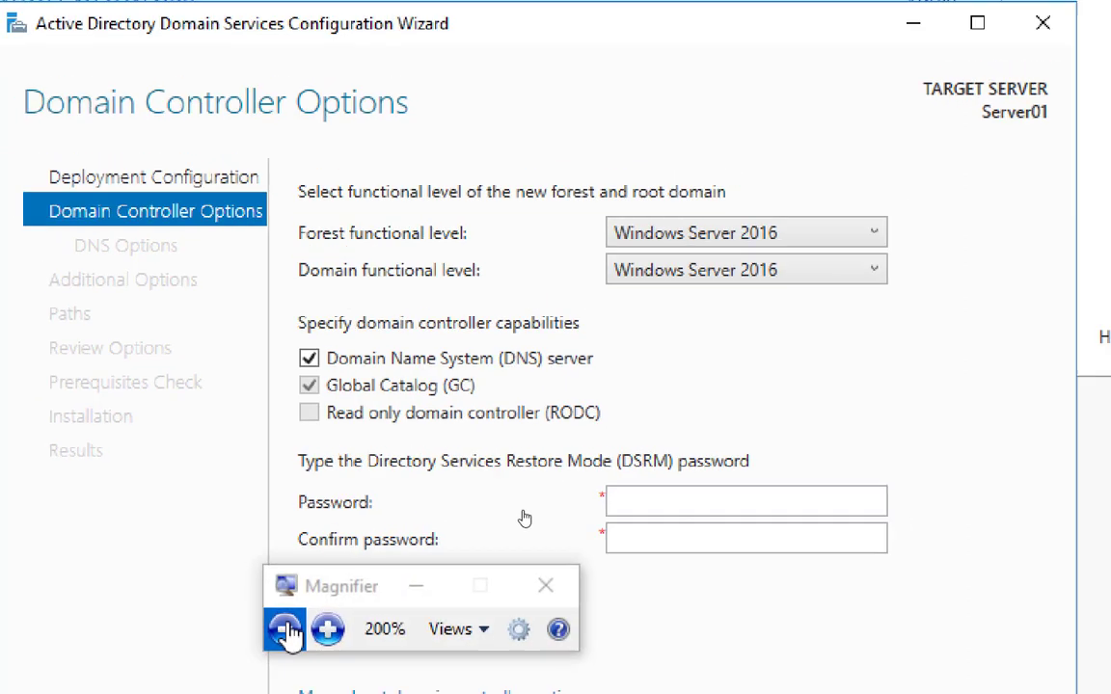
pyautogui.click(283, 622)
pyautogui.click(284, 622)
pyautogui.click(521, 516)
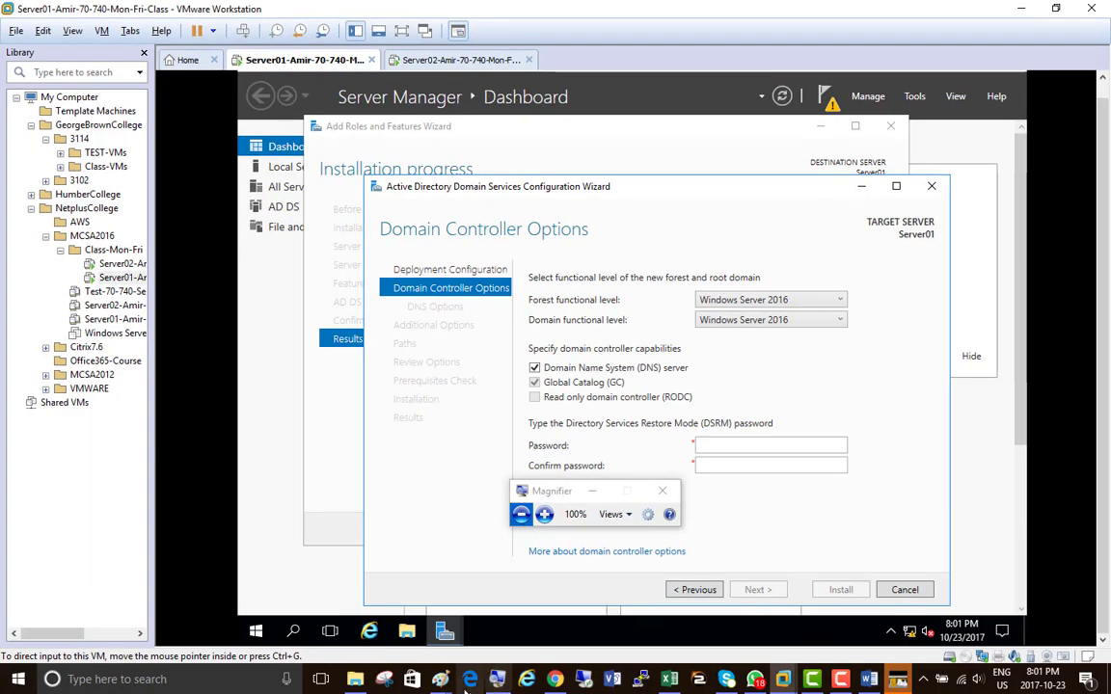
pyautogui.moveTo(438, 680)
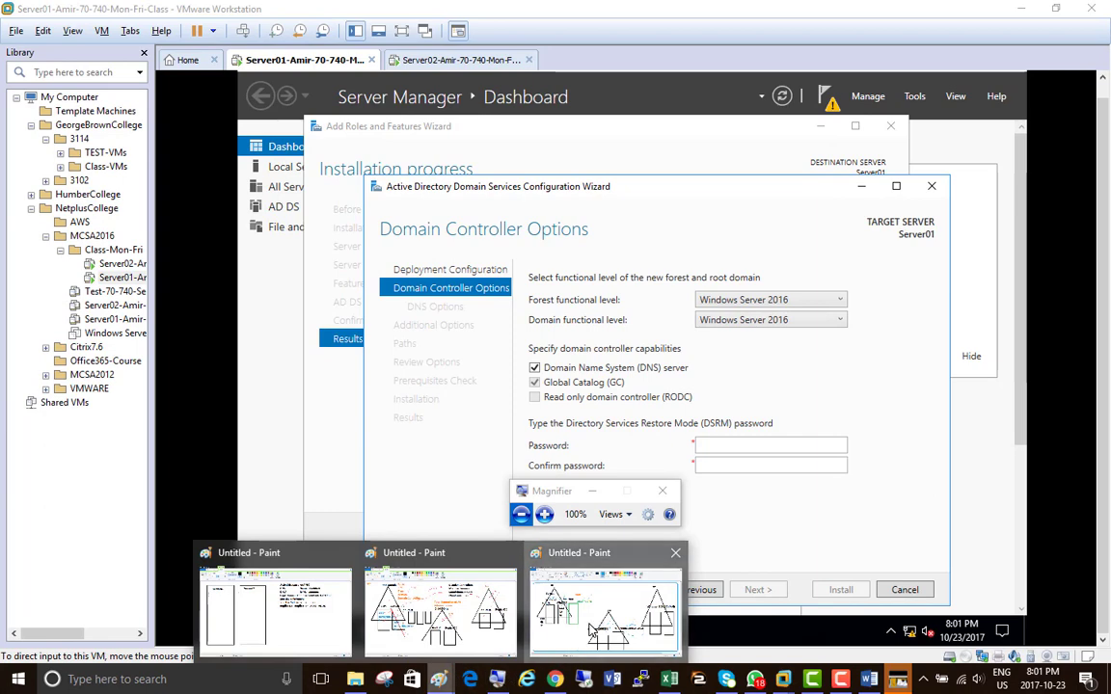
pyautogui.click(599, 607)
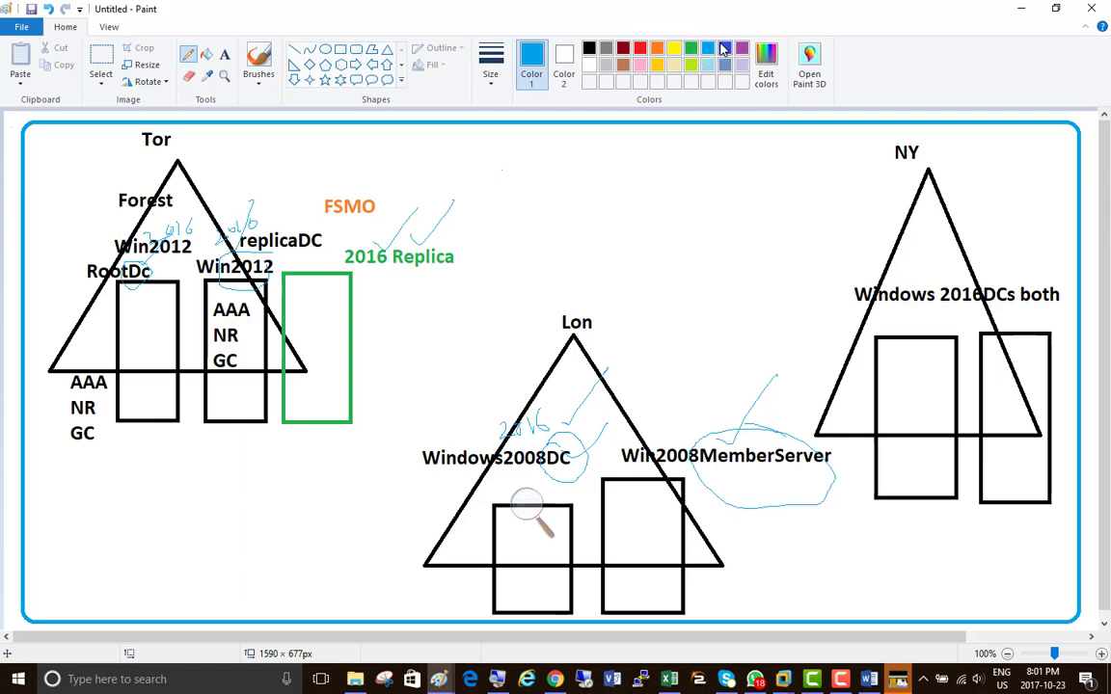
pyautogui.click(741, 48)
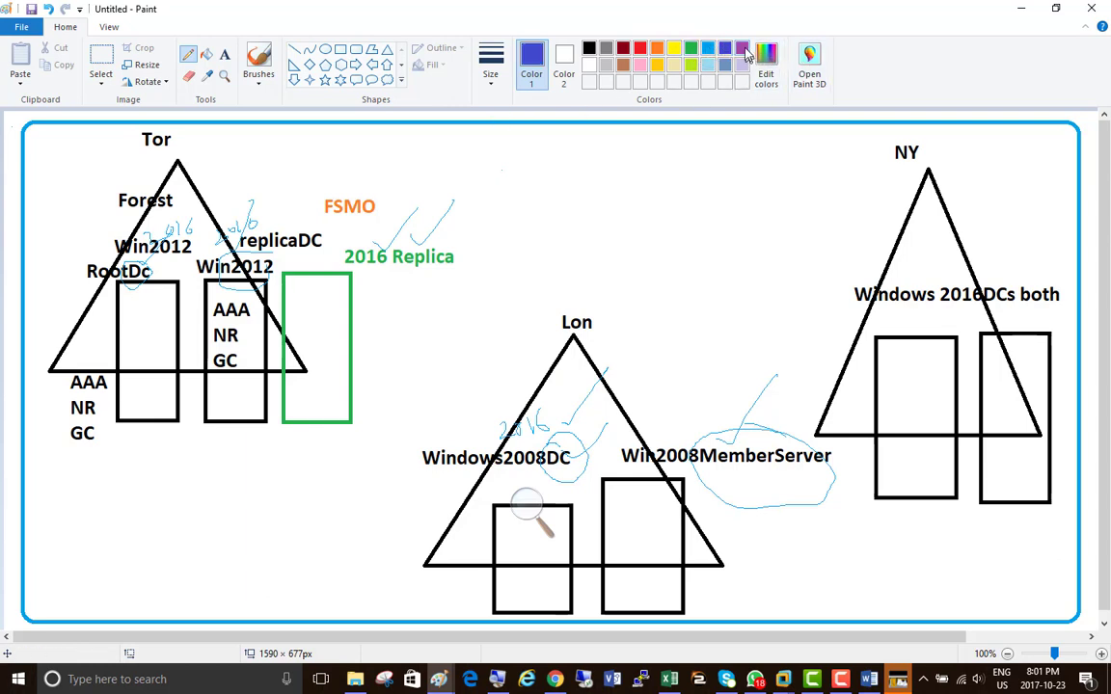
# Step: Add the note 'GC = Global Catalog Server' with lines on forest-wide search, user logon and partial object information
pyautogui.click(225, 59)
pyautogui.click(372, 141)
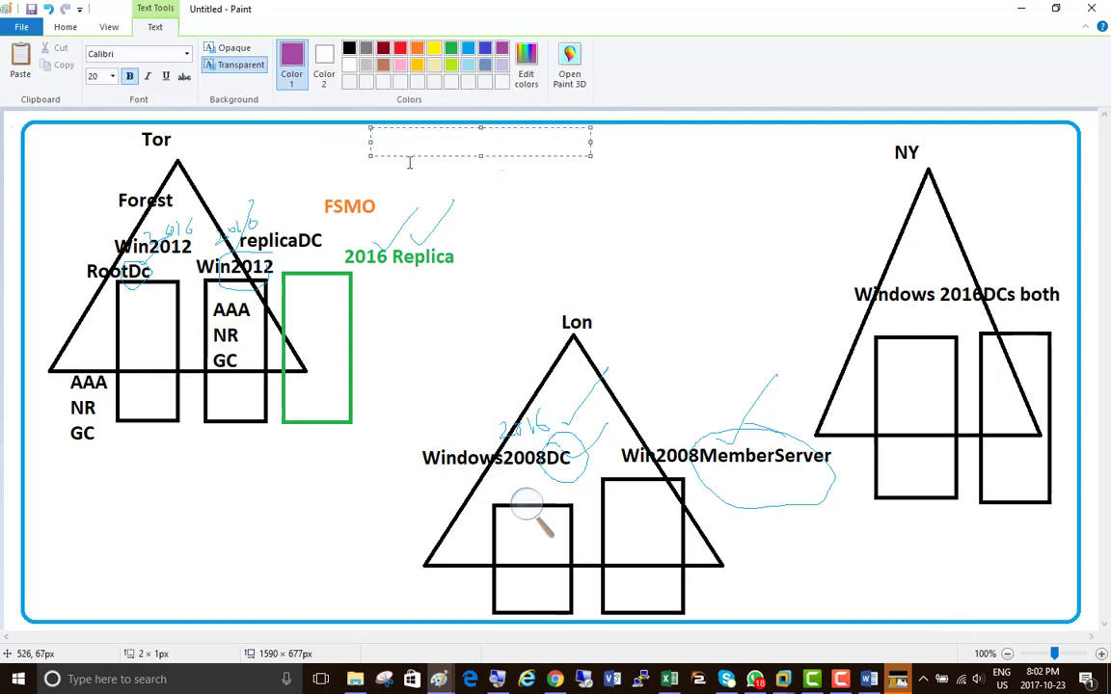
pyautogui.write('GC = Global Catal')
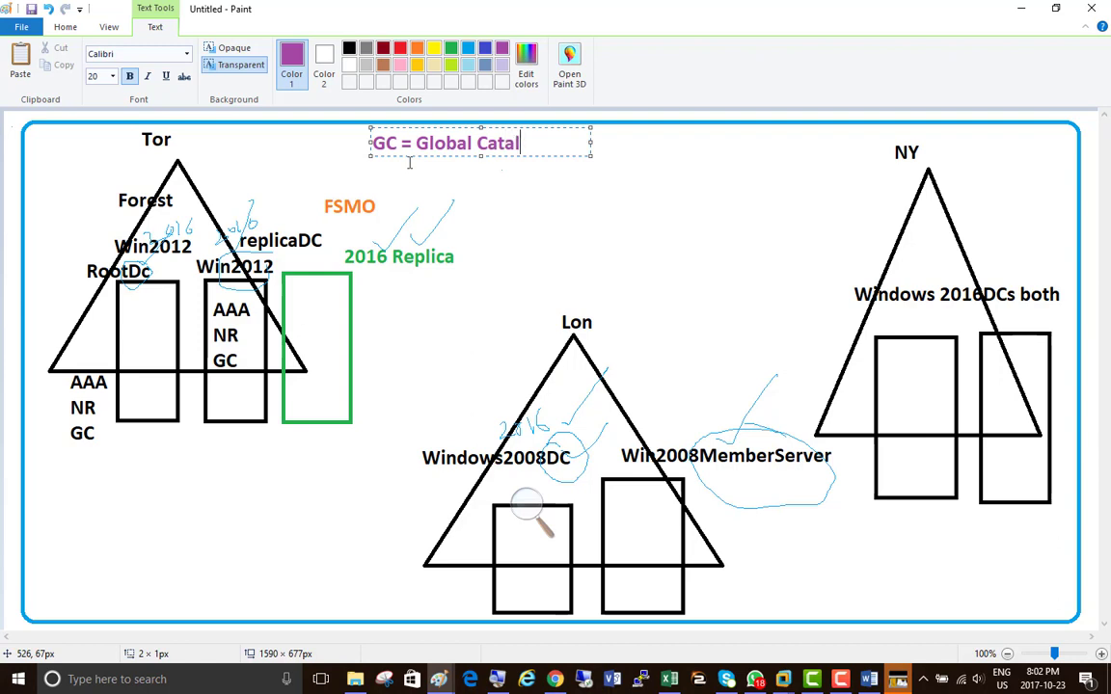
pyautogui.write('og Server')
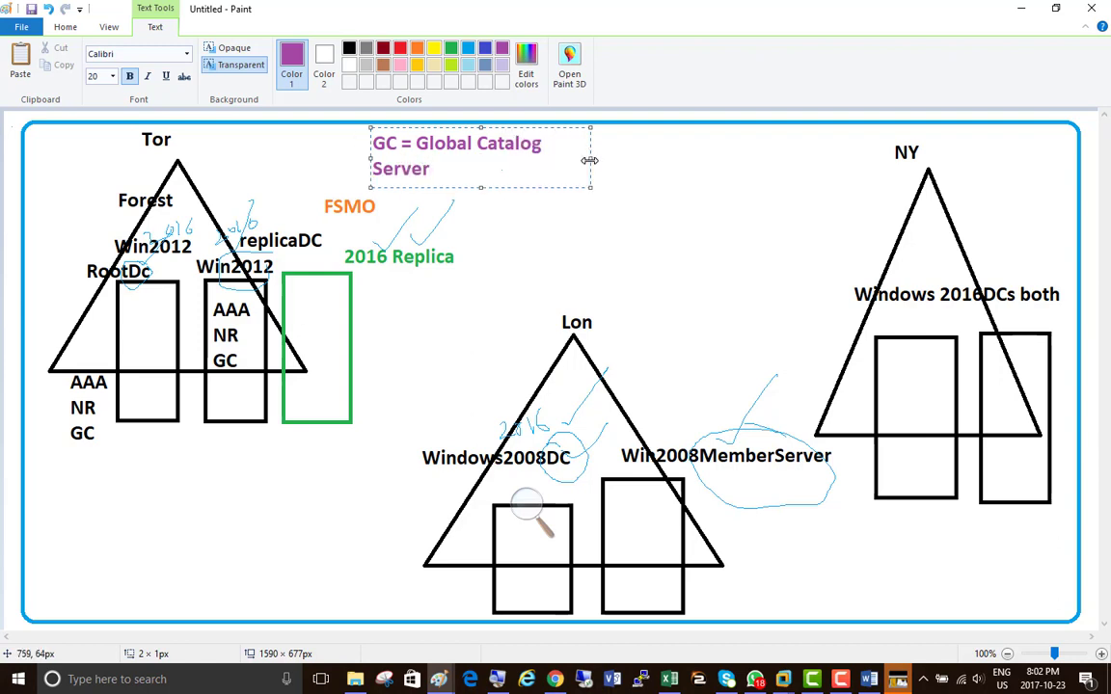
pyautogui.moveTo(589, 158); pyautogui.dragTo(830, 145)
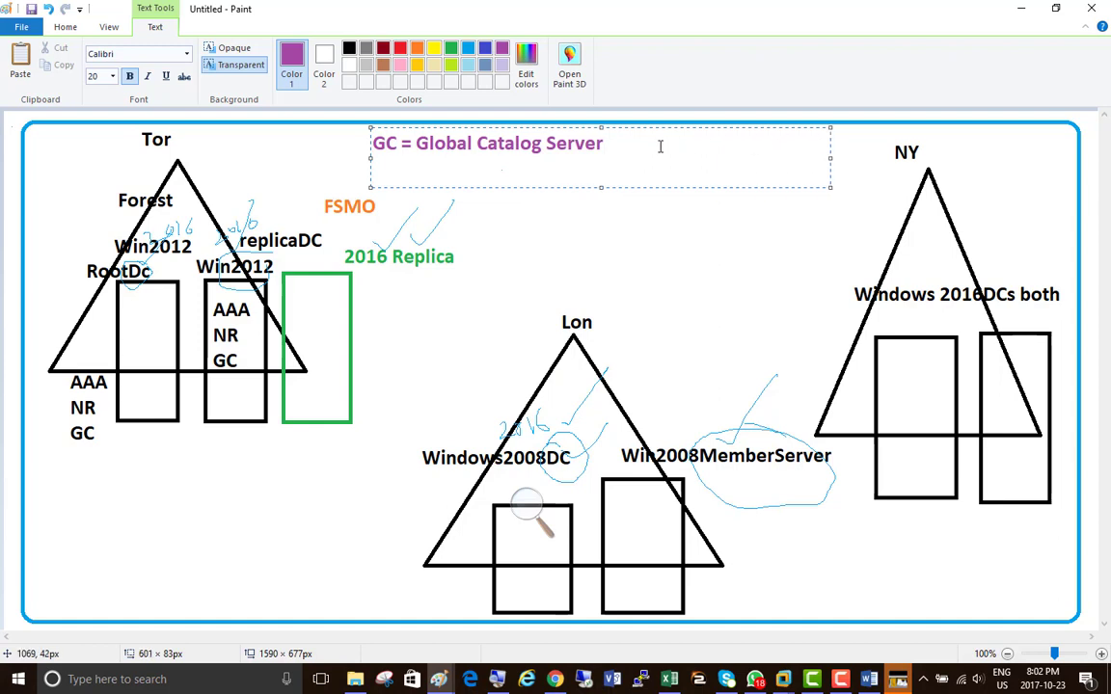
pyautogui.press('Return')
pyautogui.write('It helps do')
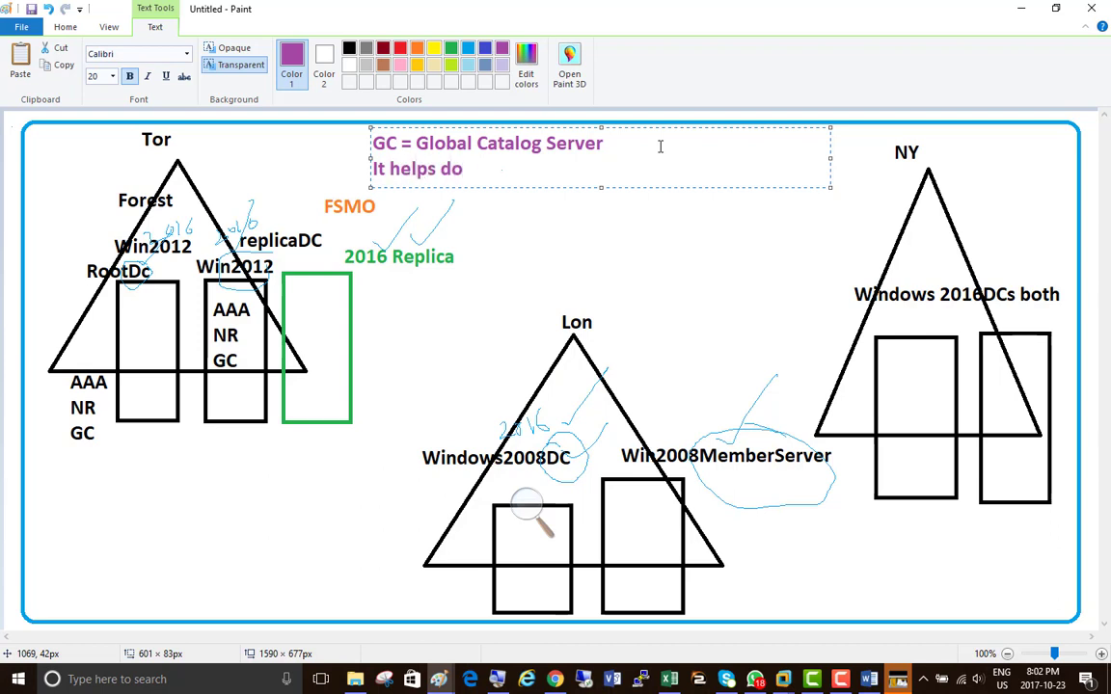
pyautogui.write(' Forest-w')
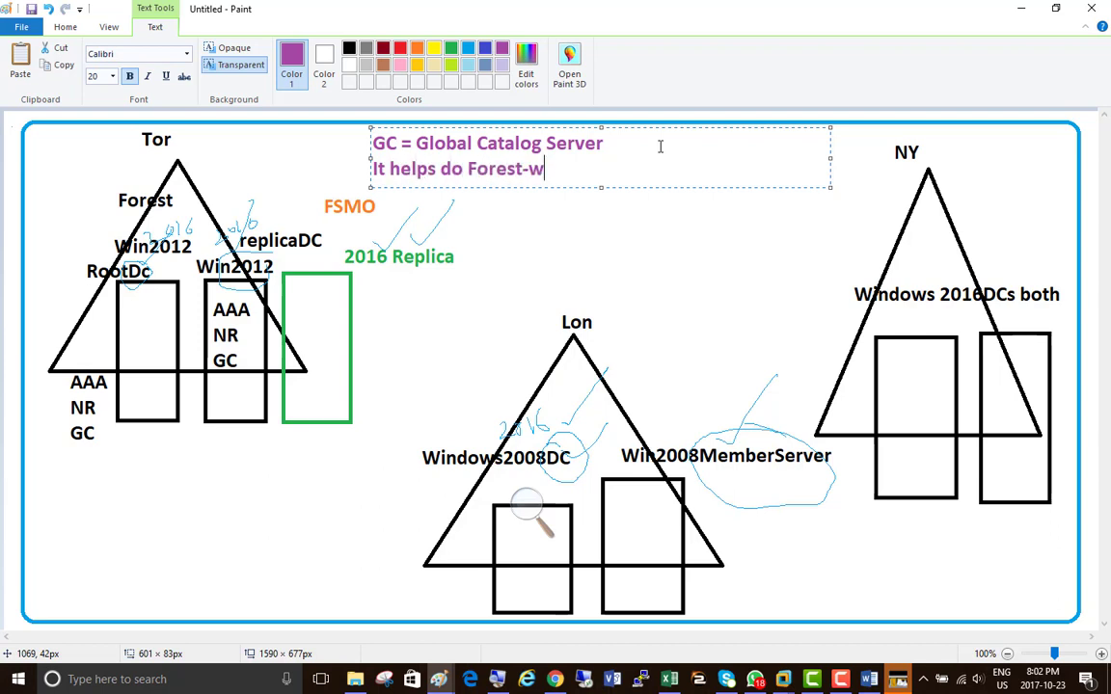
pyautogui.write('ide Search')
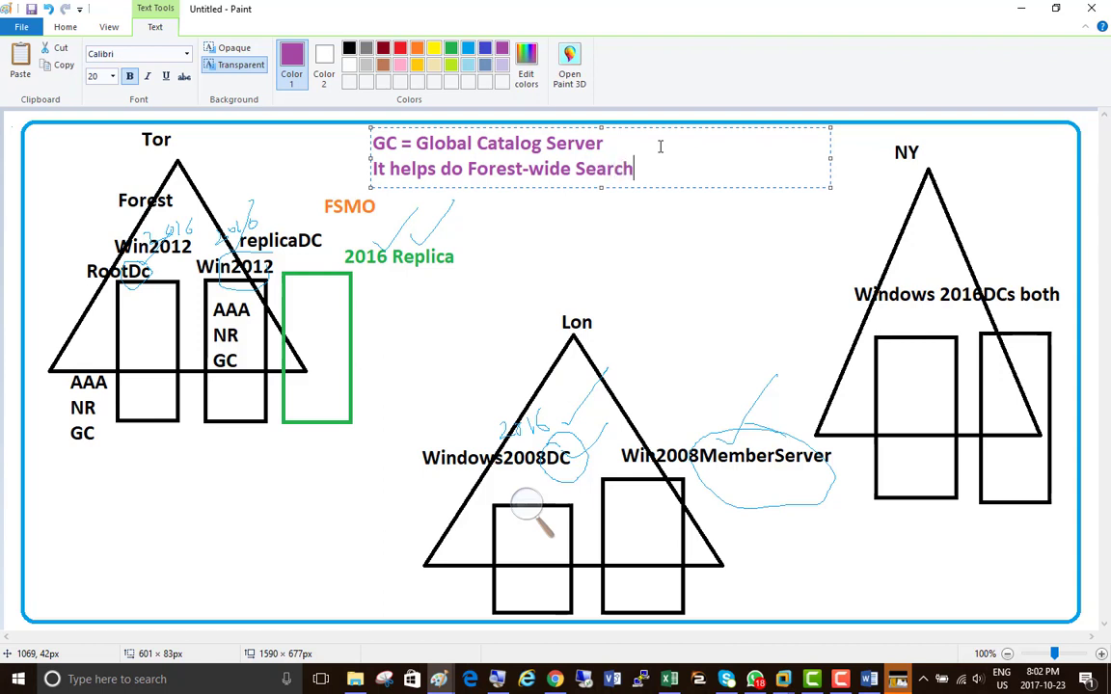
pyautogui.press('Return')
pyautogui.write('It helps with ')
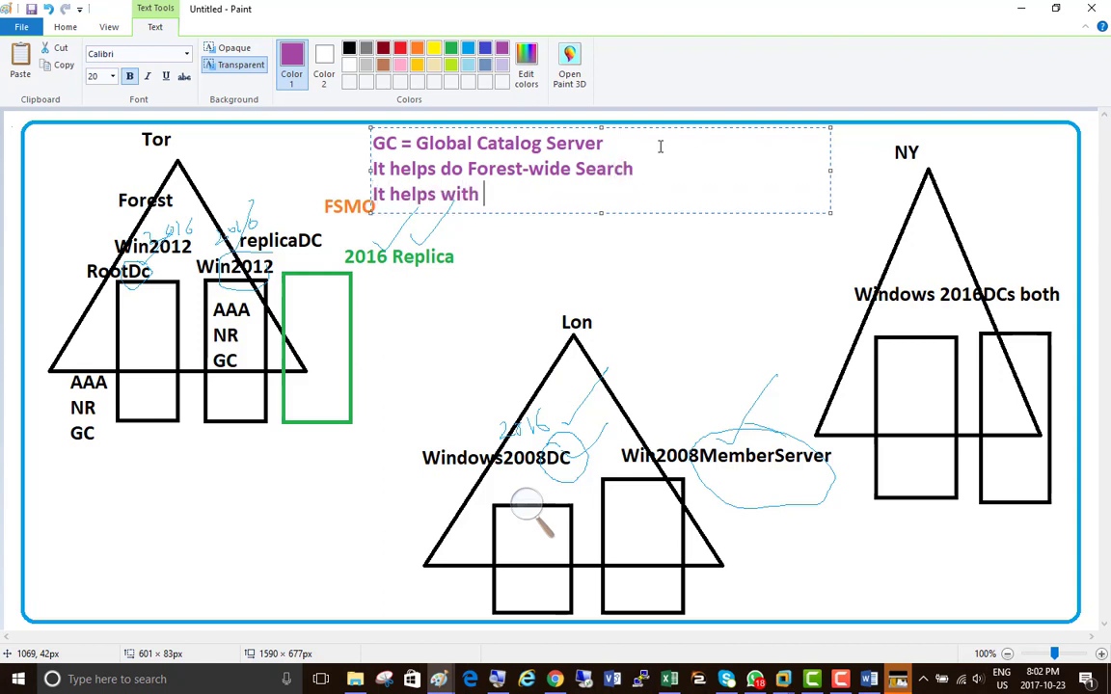
pyautogui.write('user logon')
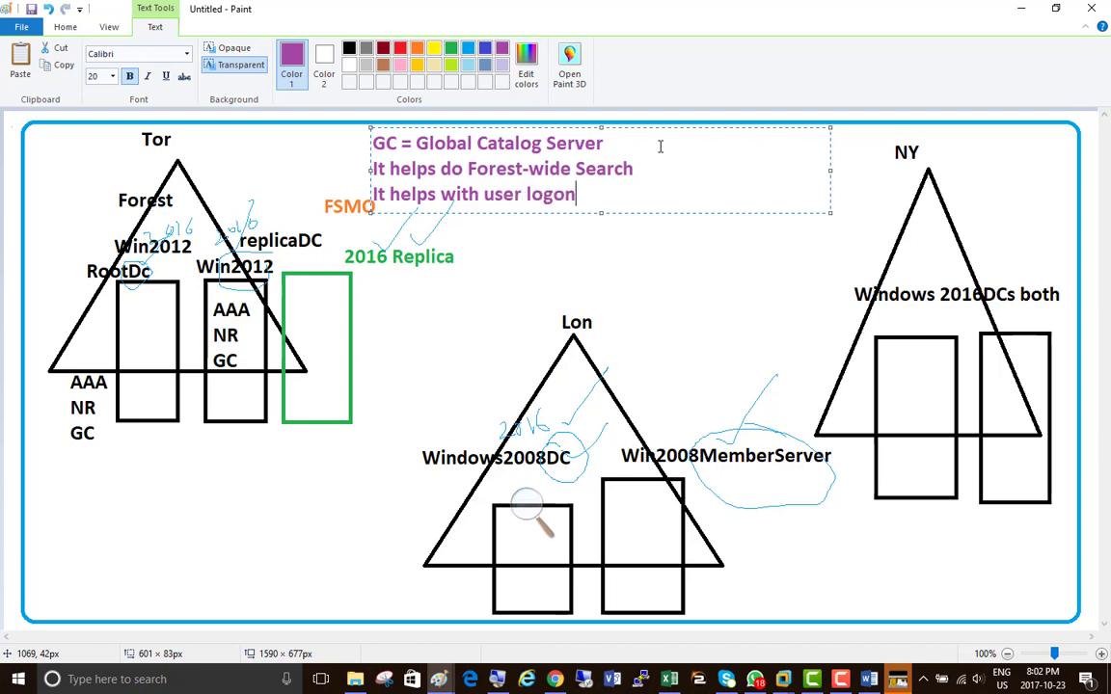
pyautogui.press('Return')
pyautogui.moveTo(830, 182); pyautogui.dragTo(1018, 173)
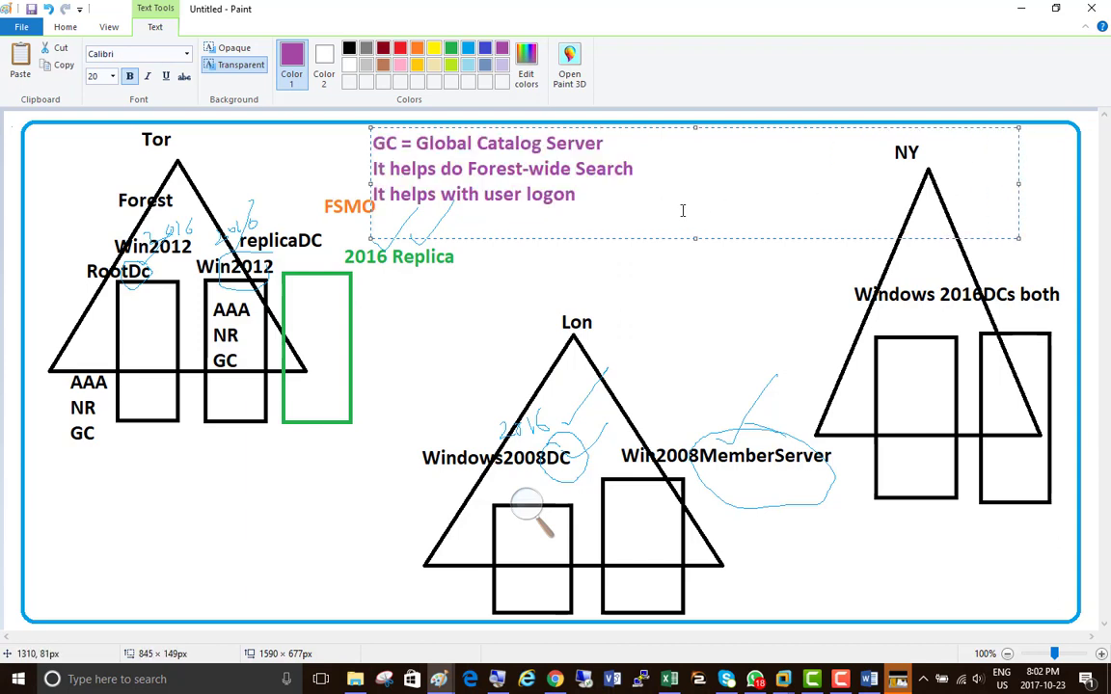
pyautogui.write('It contains pa')
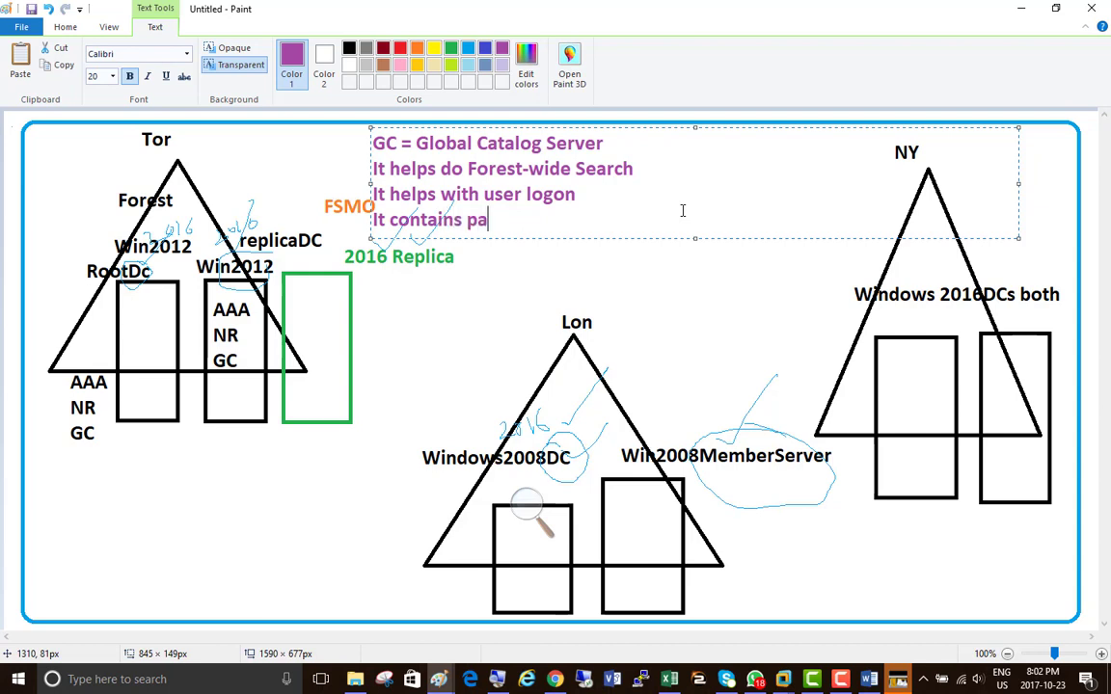
pyautogui.write('rtial inform')
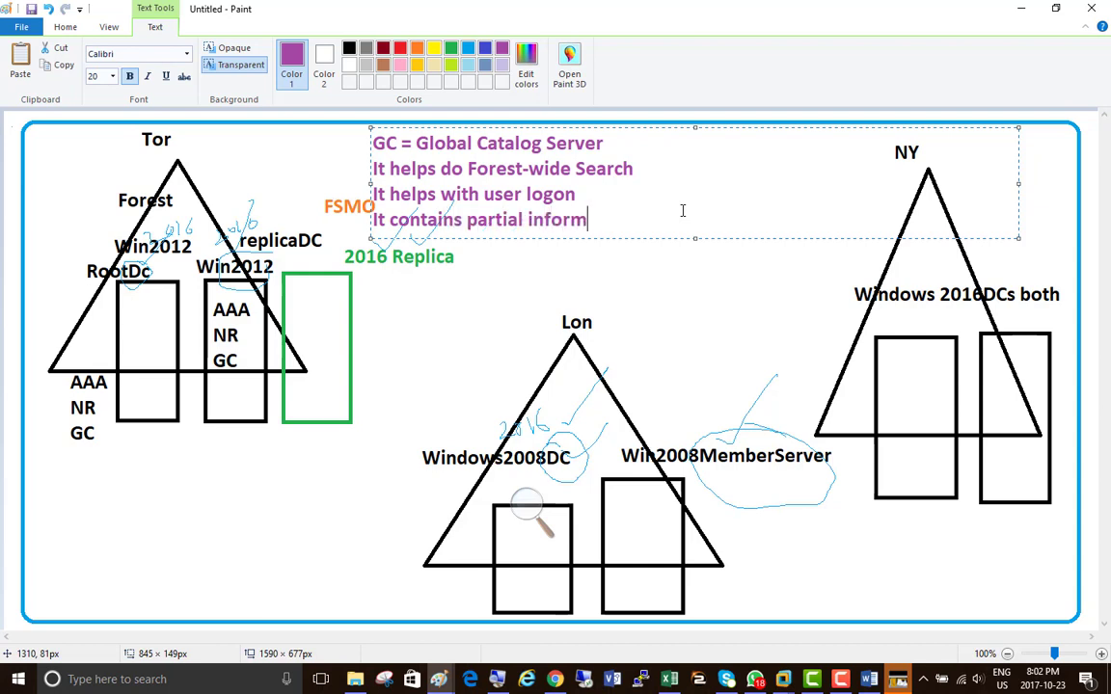
pyautogui.write('ation of all')
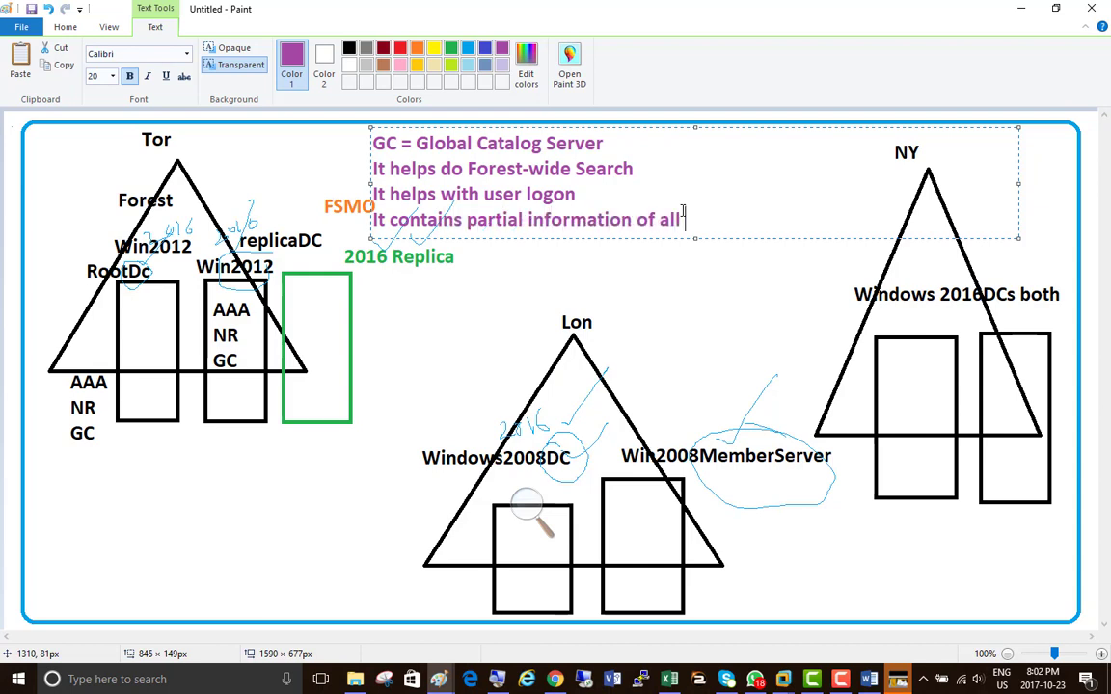
pyautogui.write(' the objects in the forest')
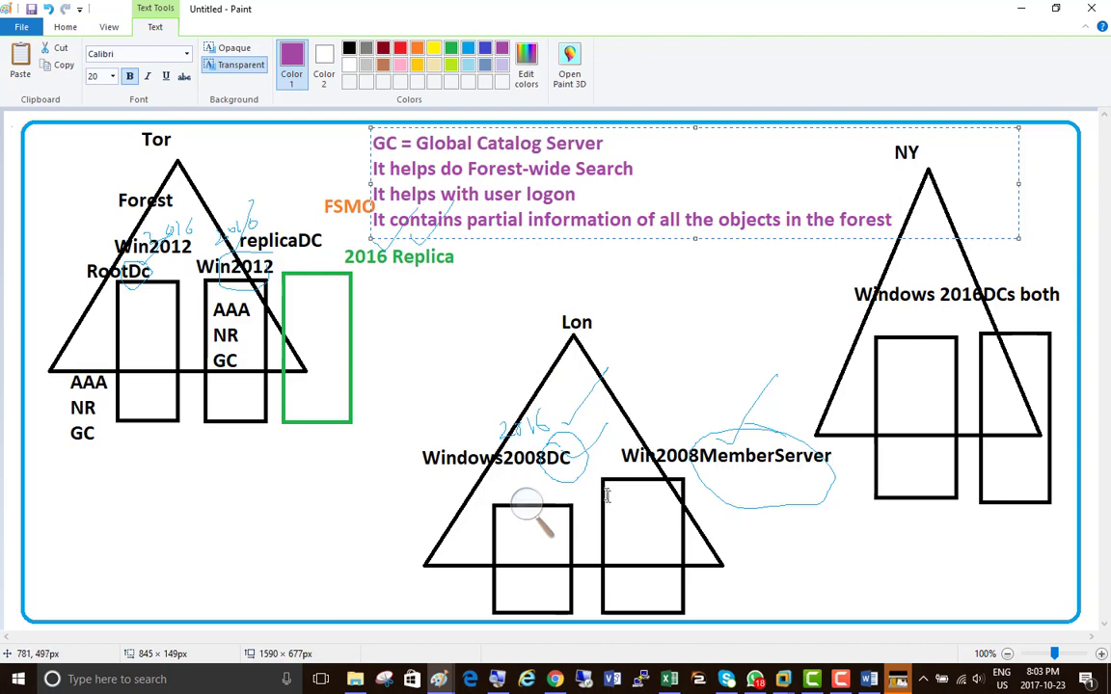
pyautogui.click(434, 310)
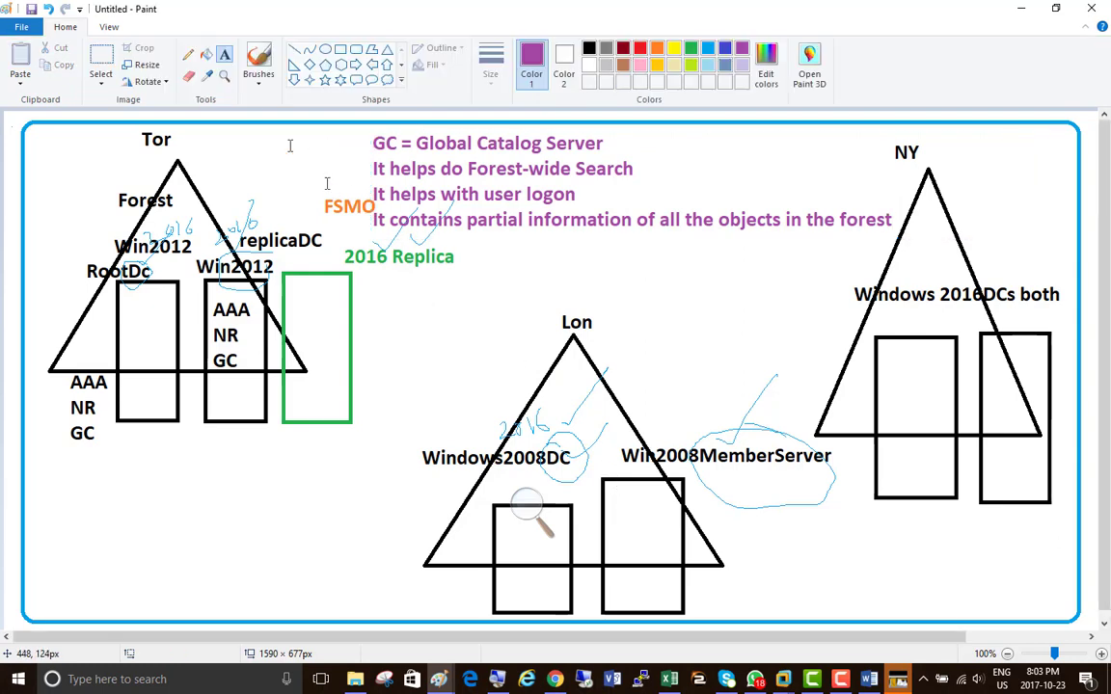
# Step: Draw a purple pencil tick between the Lon and NY triangles
pyautogui.click(188, 55)
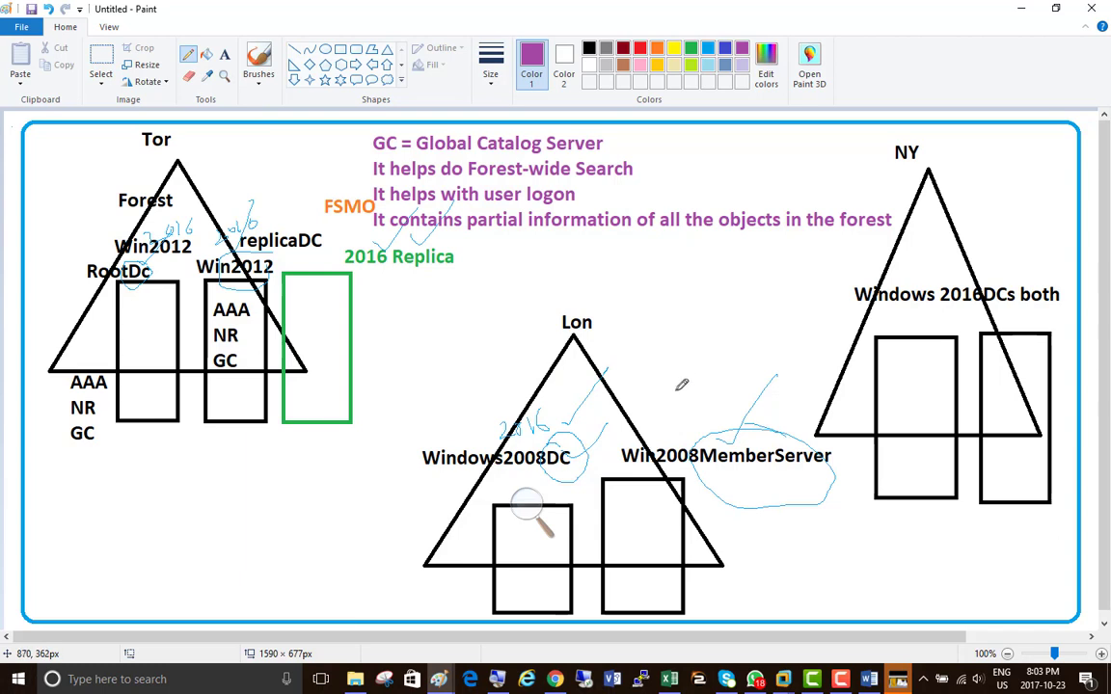
pyautogui.moveTo(675, 388); pyautogui.dragTo(728, 329)
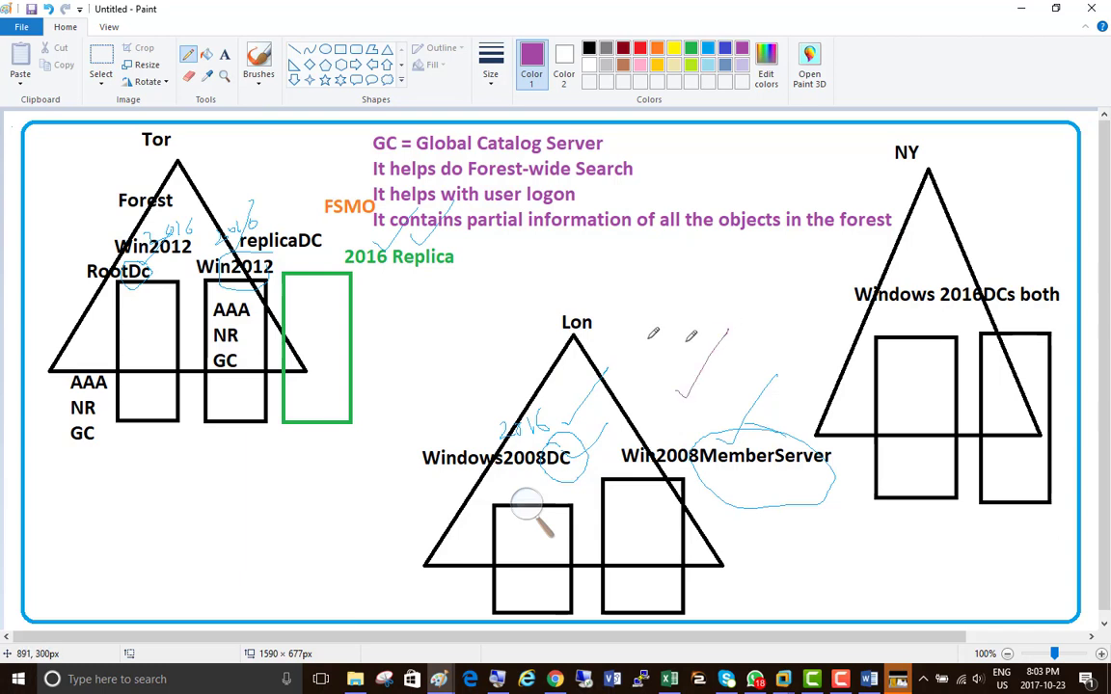
pyautogui.click(224, 55)
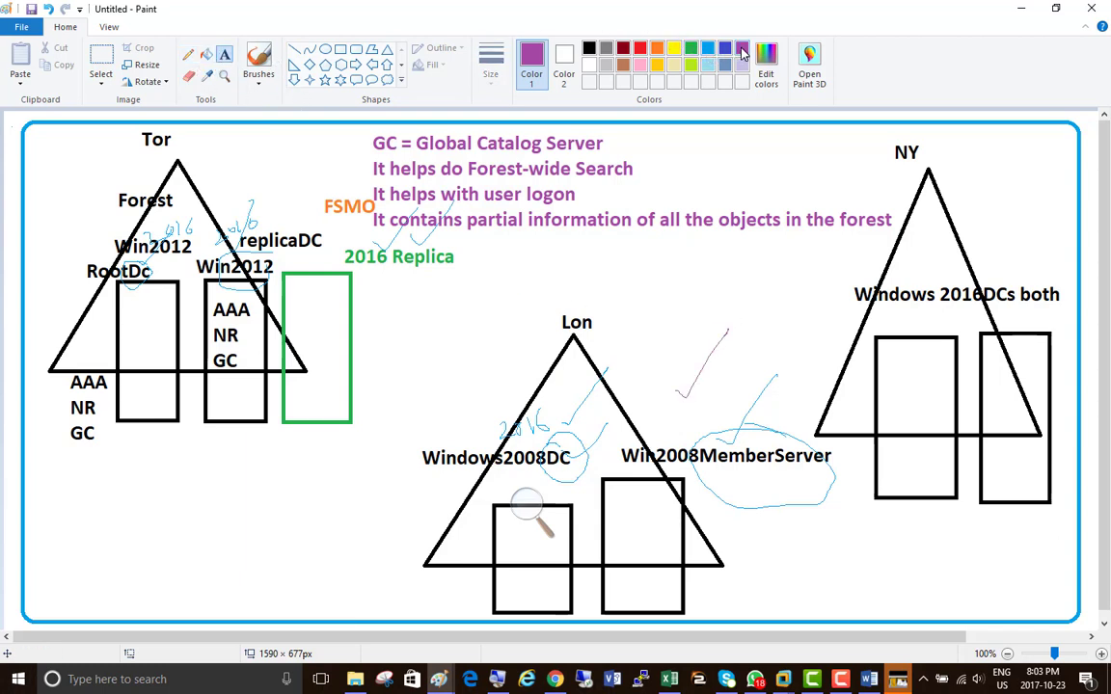
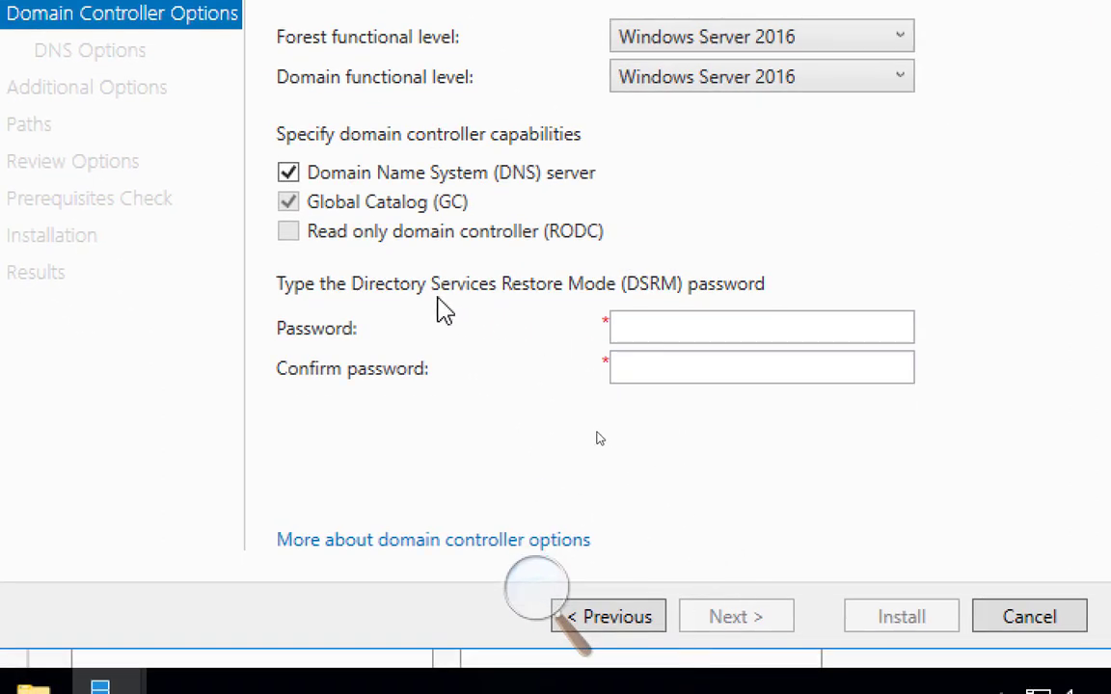
# Step: Enter the DSRM password in the Password field and again in Confirm password
pyautogui.click(691, 326)
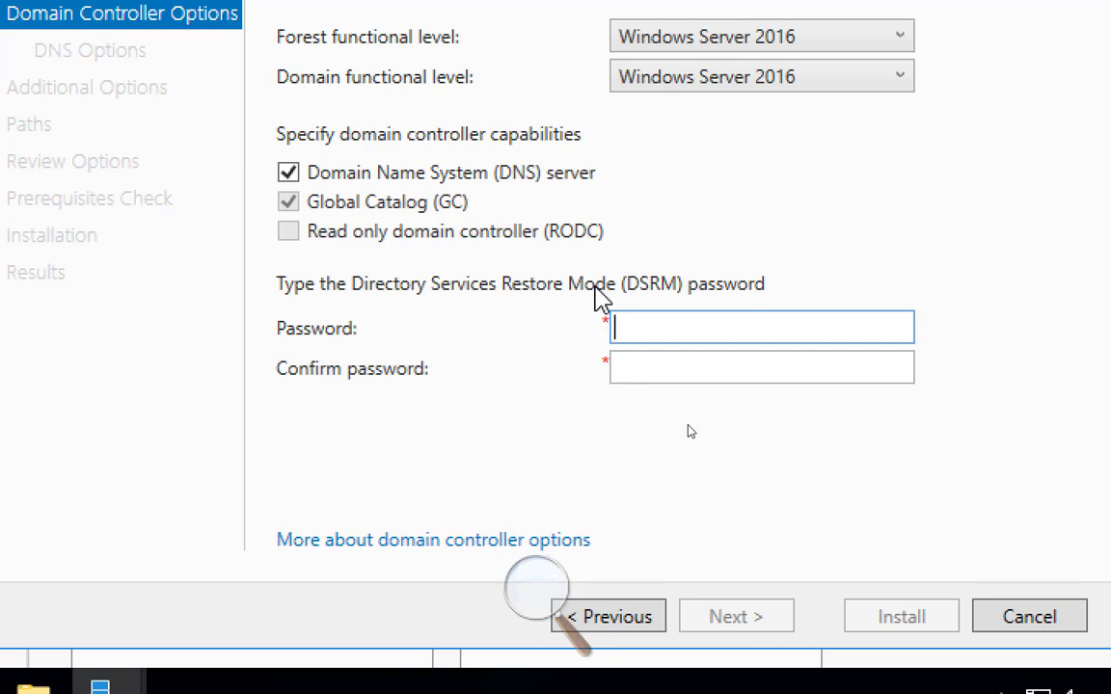
pyautogui.moveTo(680, 329)
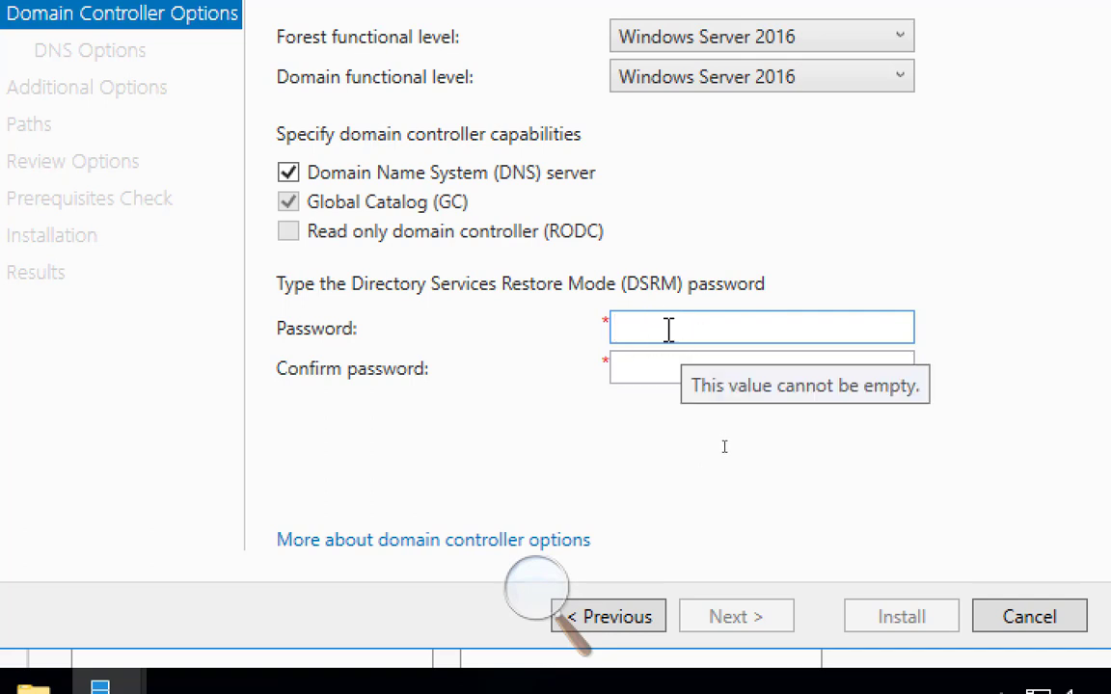
pyautogui.click(660, 332)
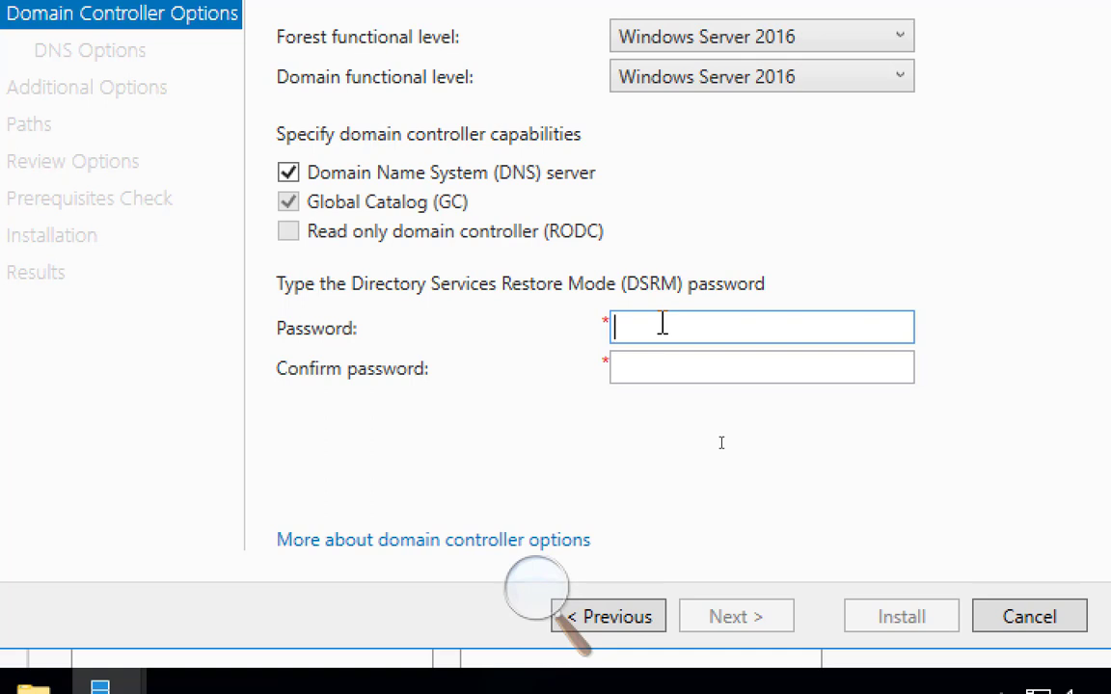
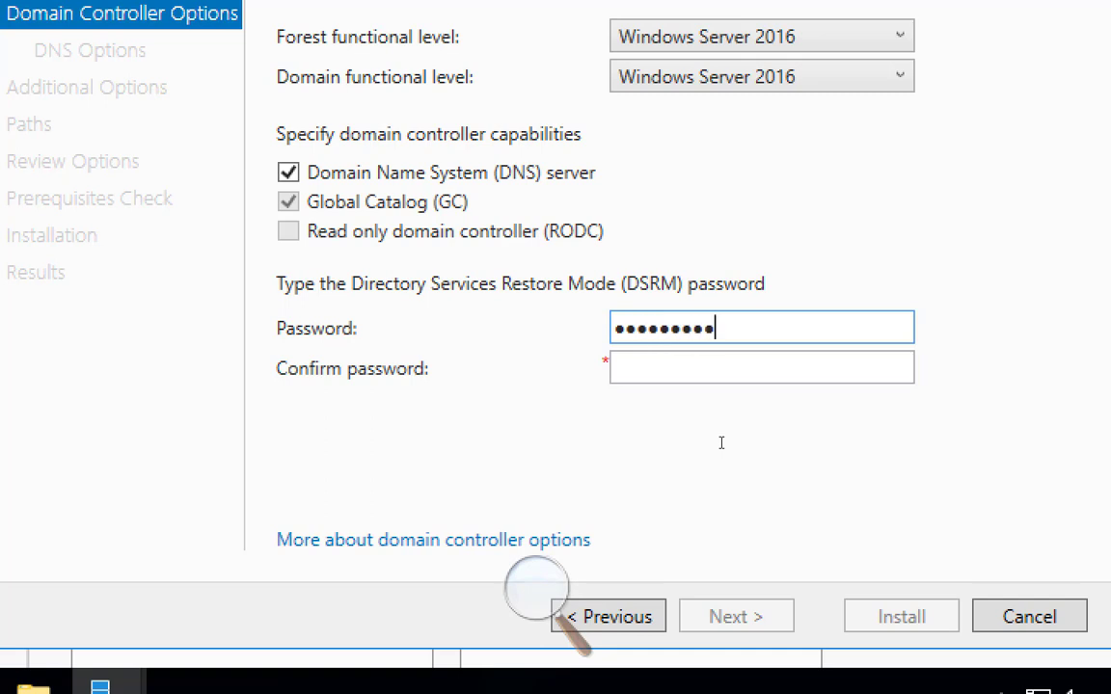
pyautogui.press('Tab')
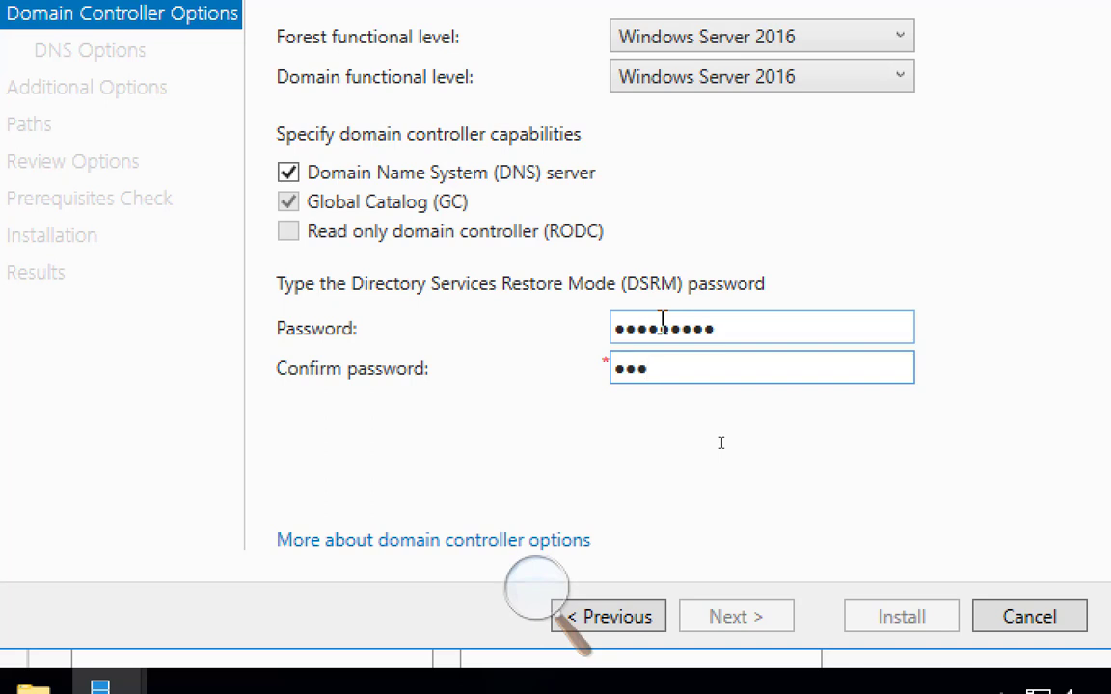
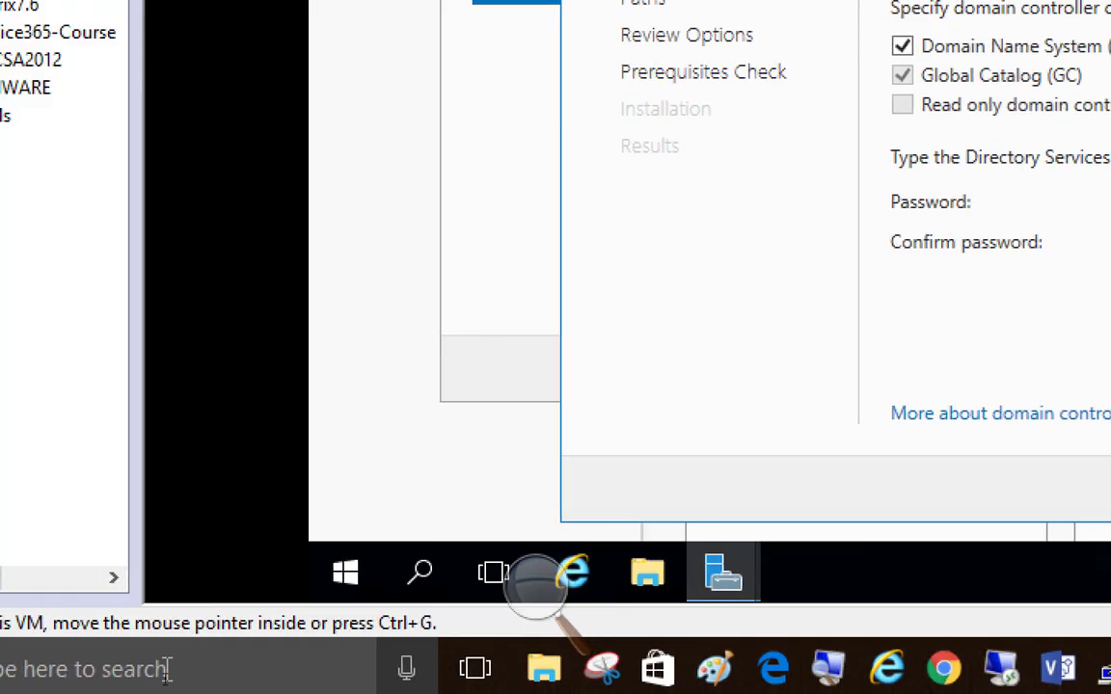
pyautogui.click(164, 672)
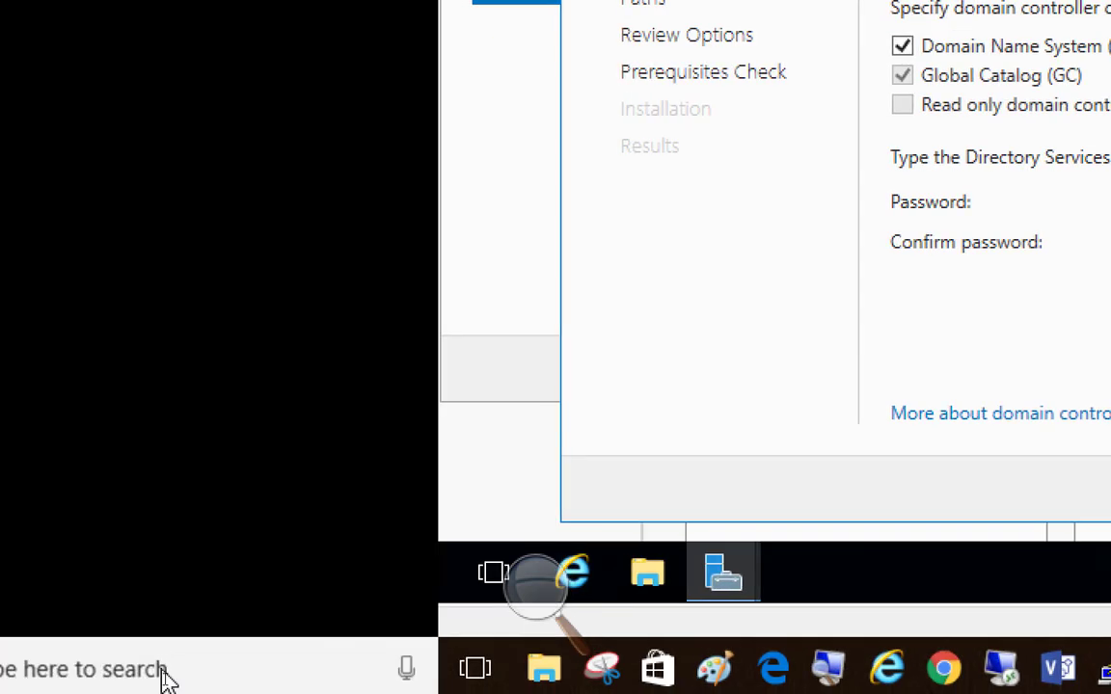
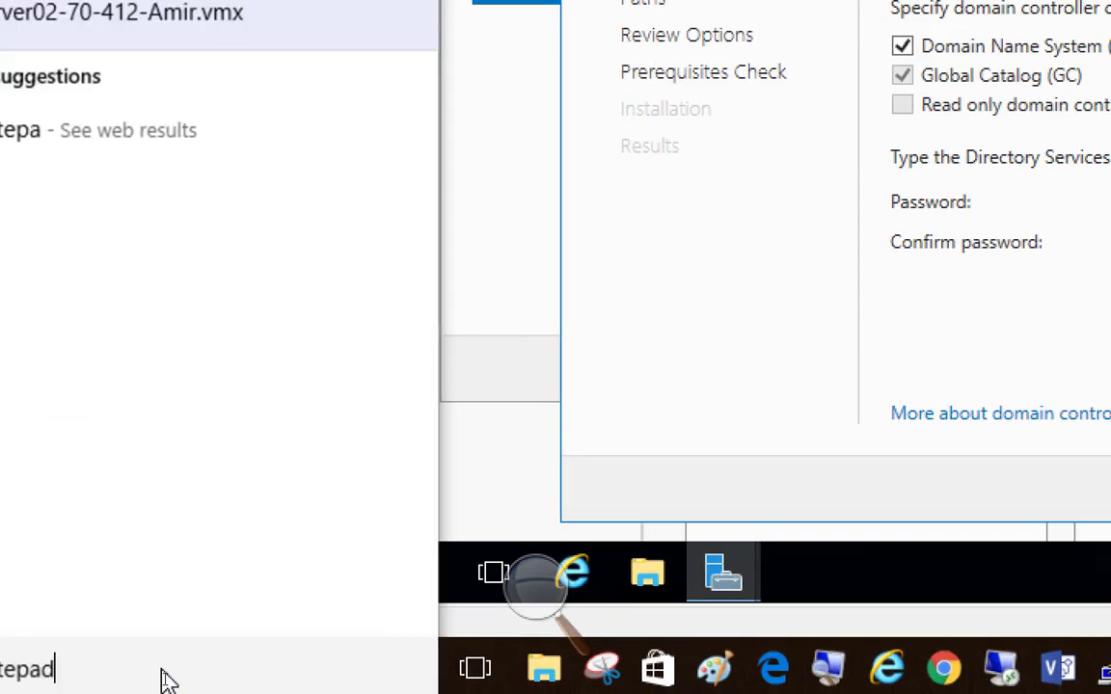
pyautogui.press('Return')
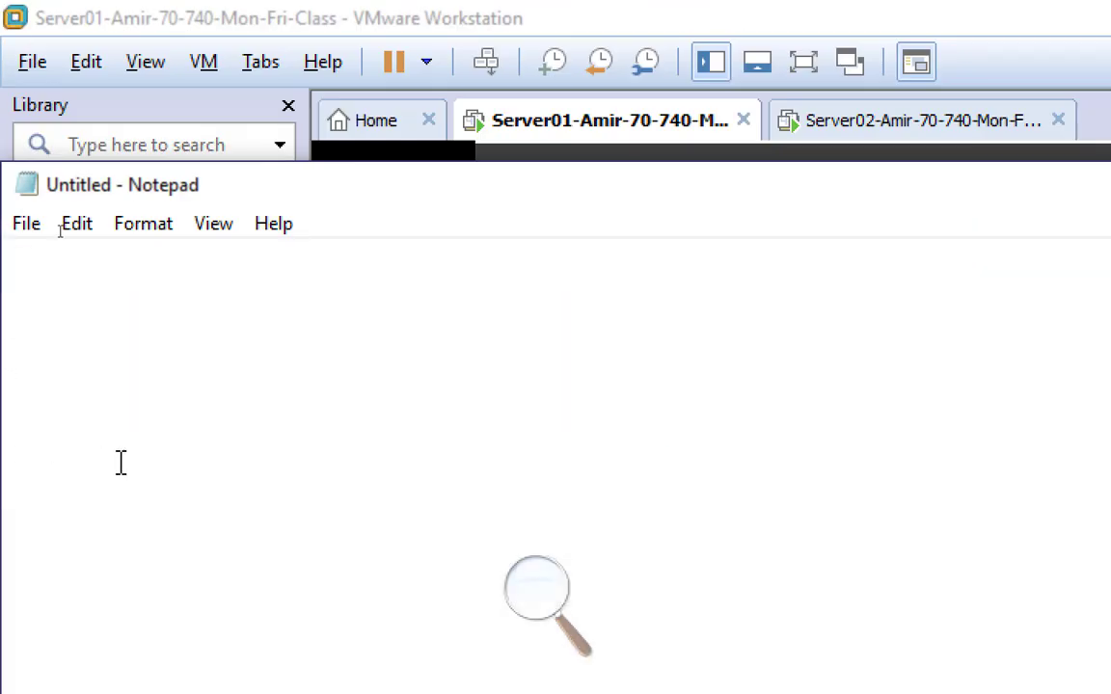
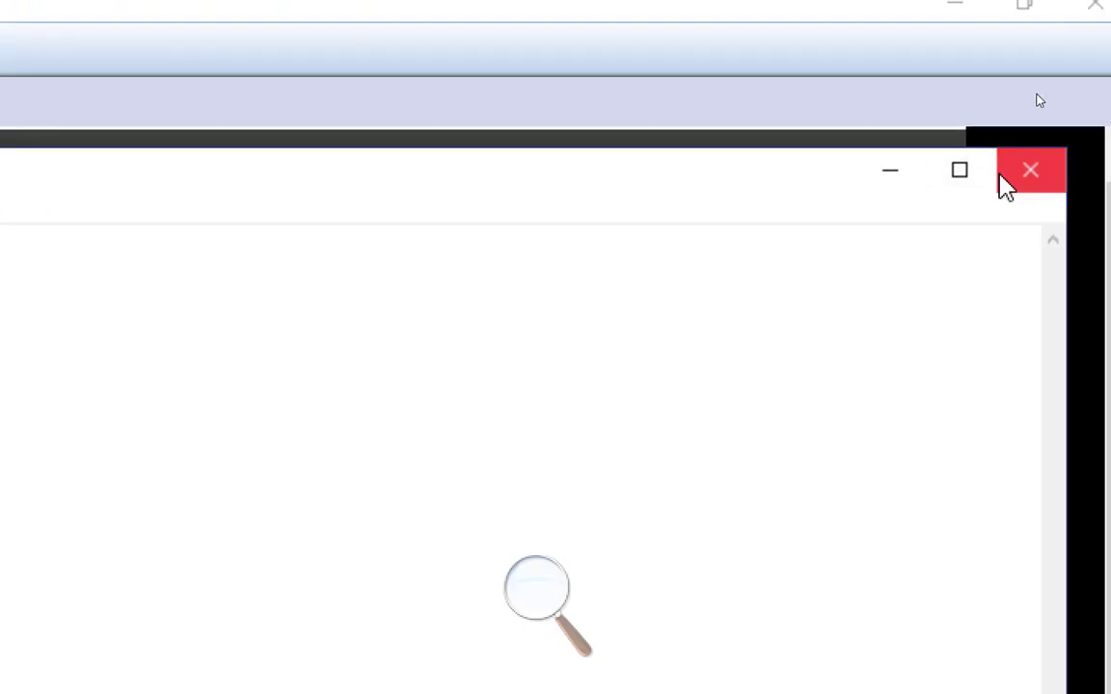
# Step: Minimize Notepad, then go Next and back to Domain Controller Options with both passwords filled
pyautogui.click(888, 172)
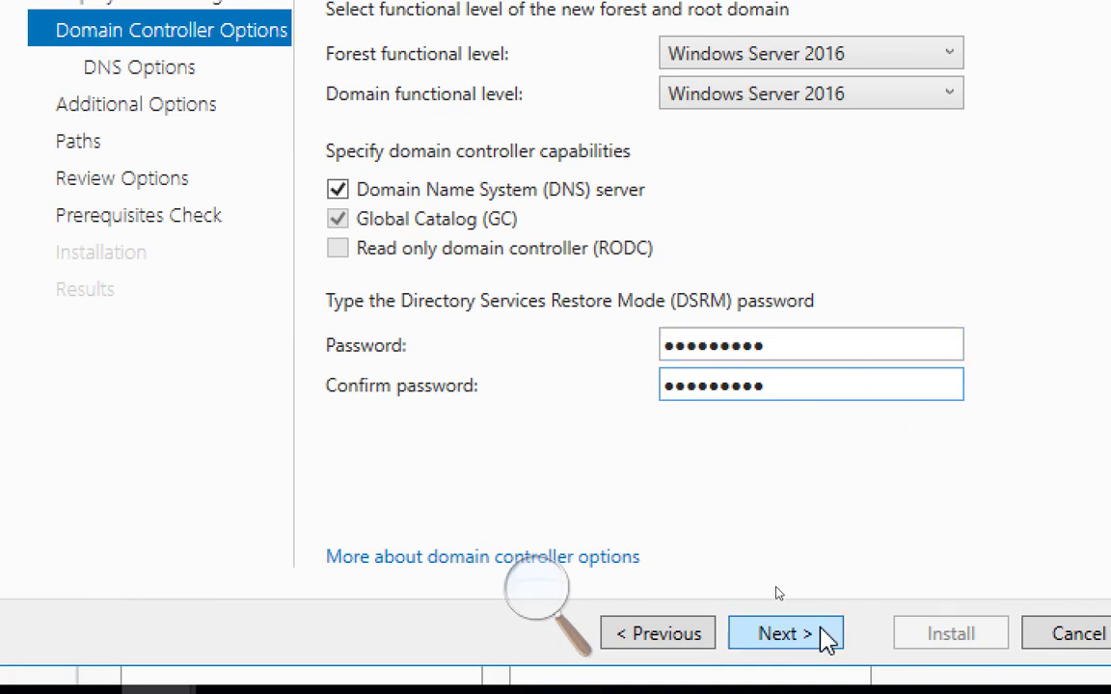
pyautogui.click(827, 636)
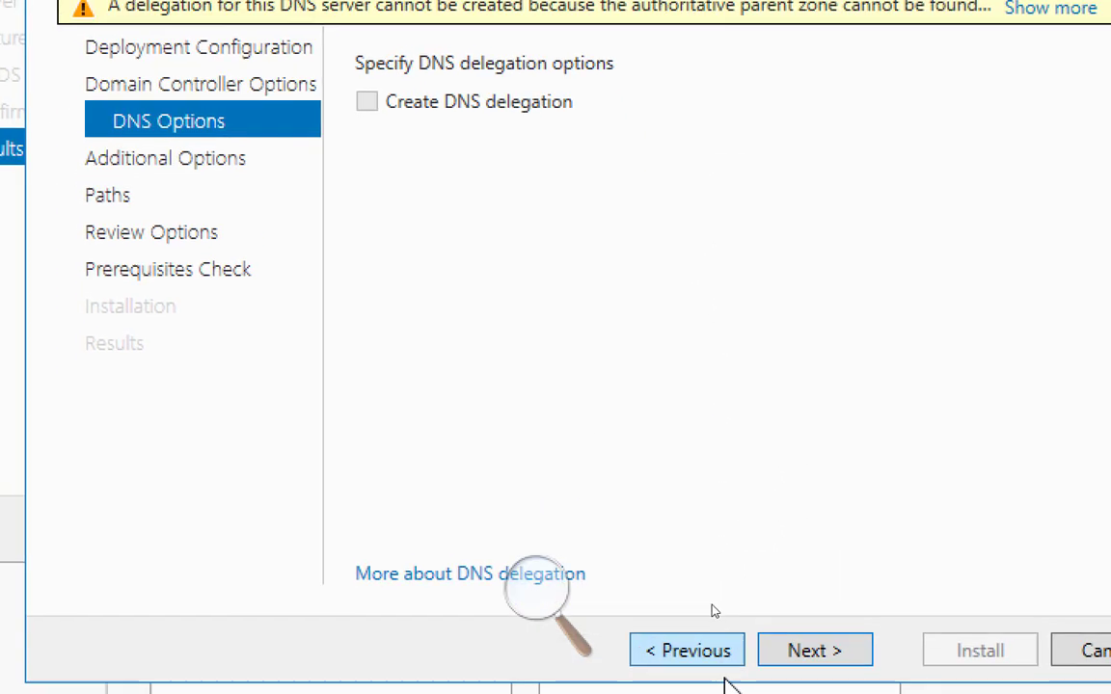
pyautogui.click(707, 657)
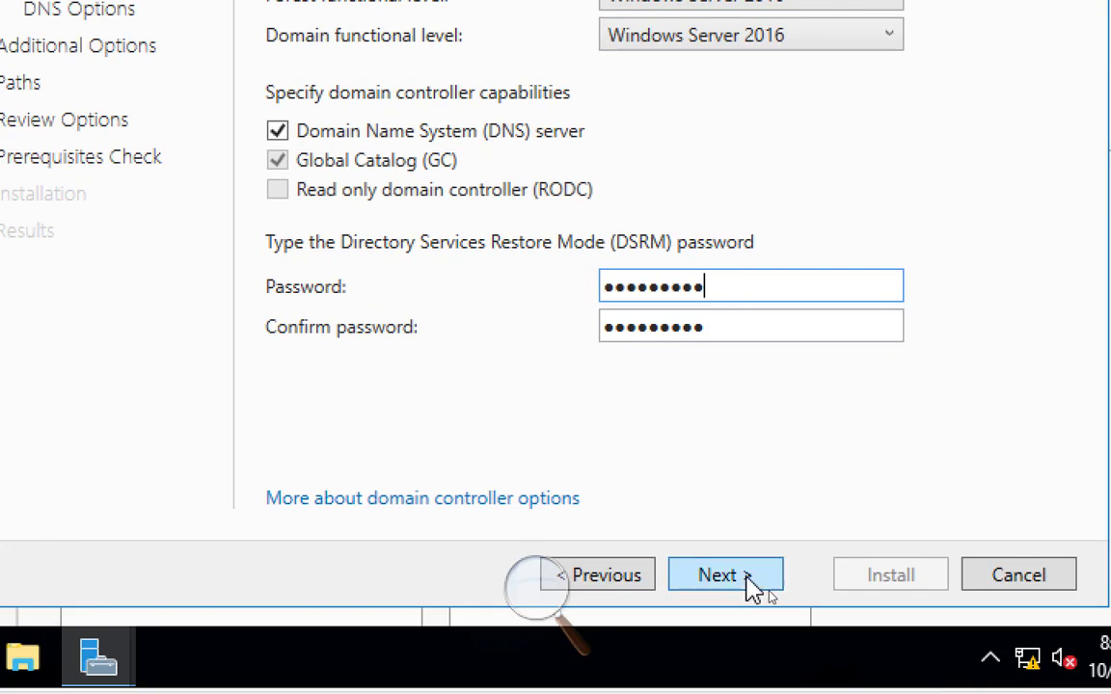
# Step: Advance through DNS Options to Additional Options, where the NetBIOS name reads NETPLUSDOMAIN
pyautogui.click(750, 582)
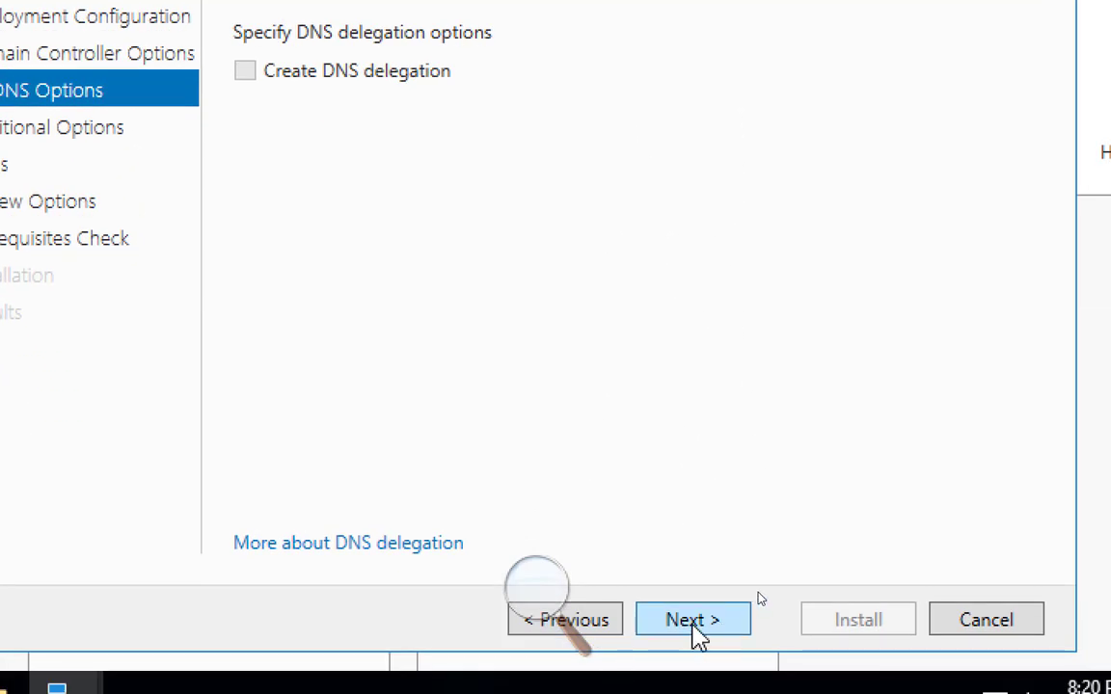
pyautogui.click(692, 620)
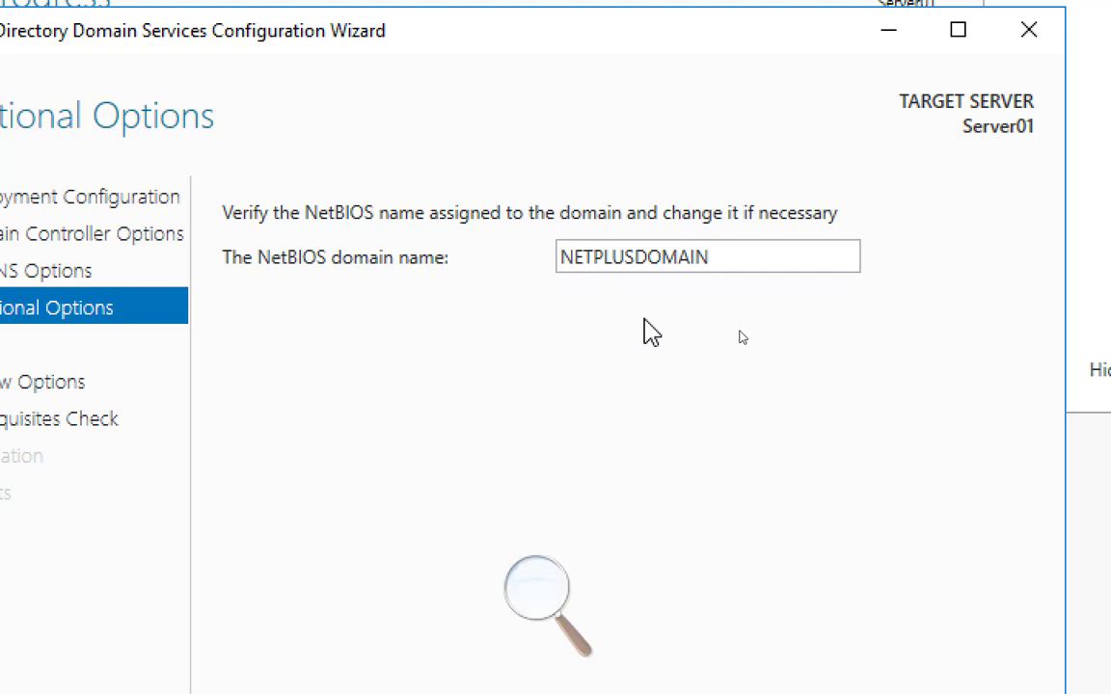
pyautogui.doubleClick(715, 256)
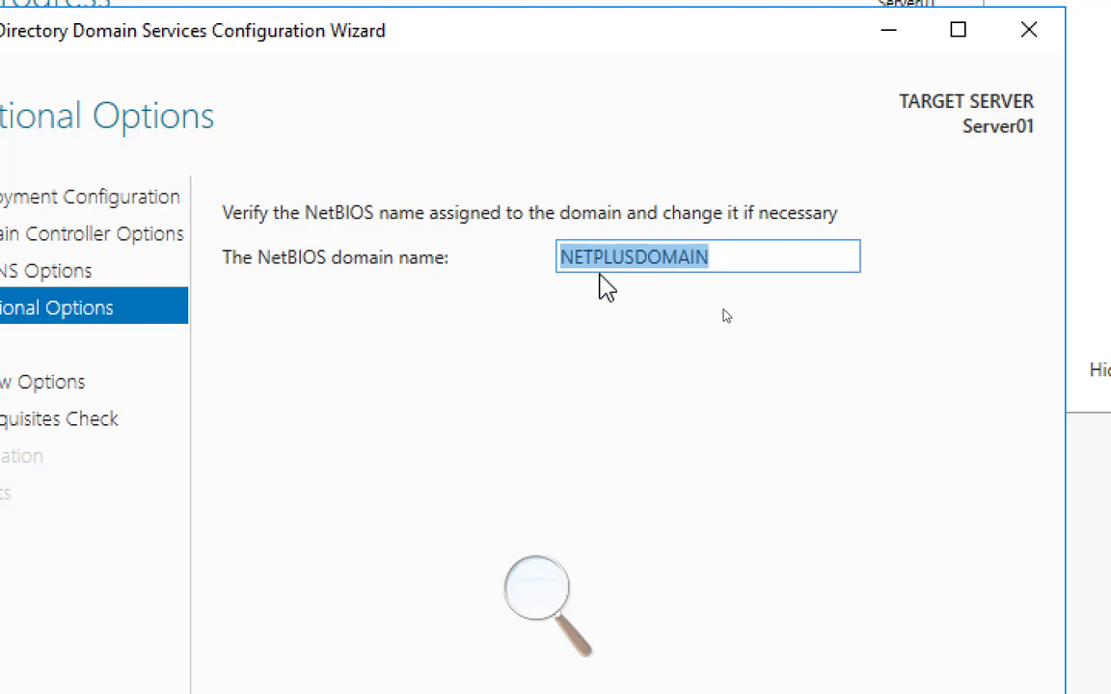
pyautogui.click(725, 257)
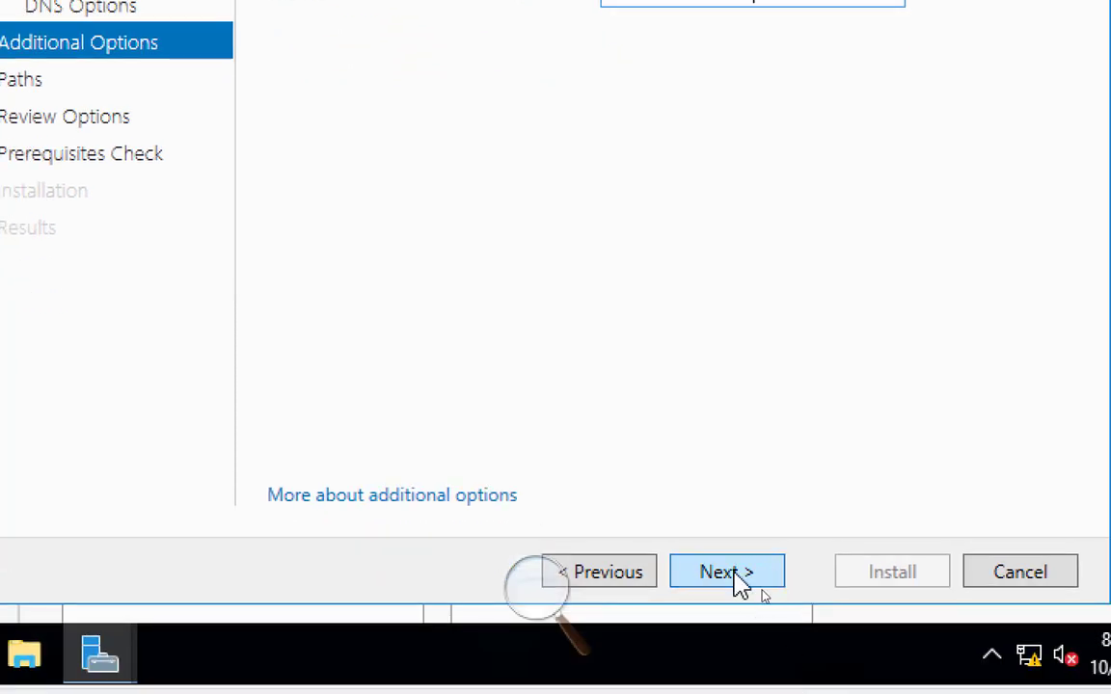
pyautogui.click(734, 577)
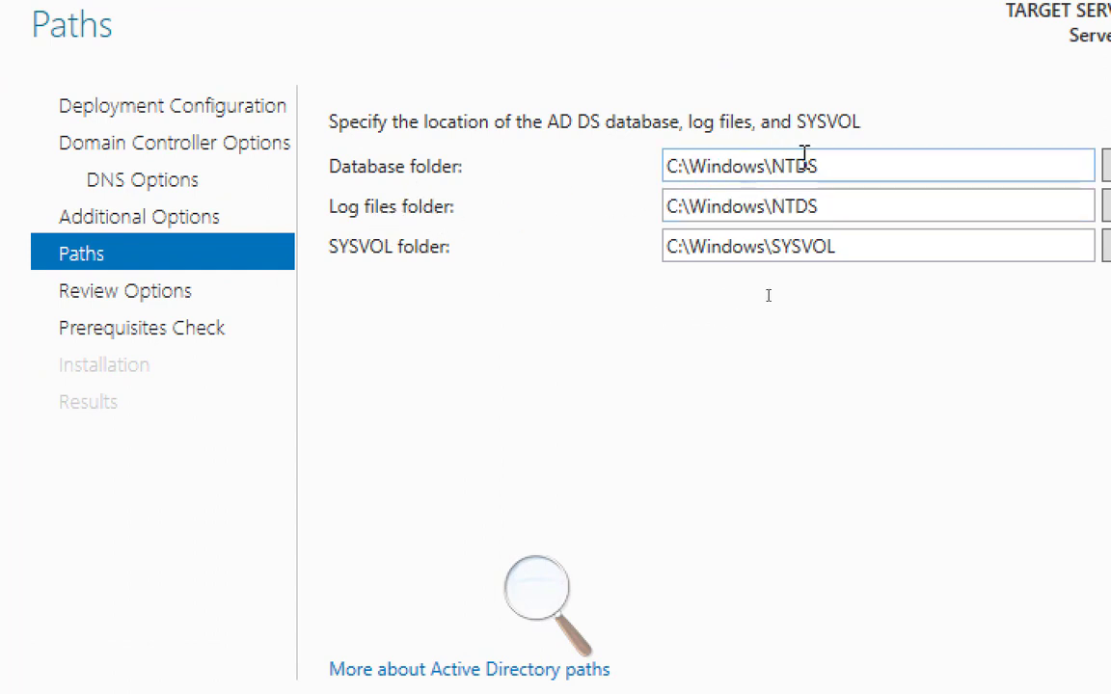
pyautogui.moveTo(825, 168); pyautogui.dragTo(680, 171)
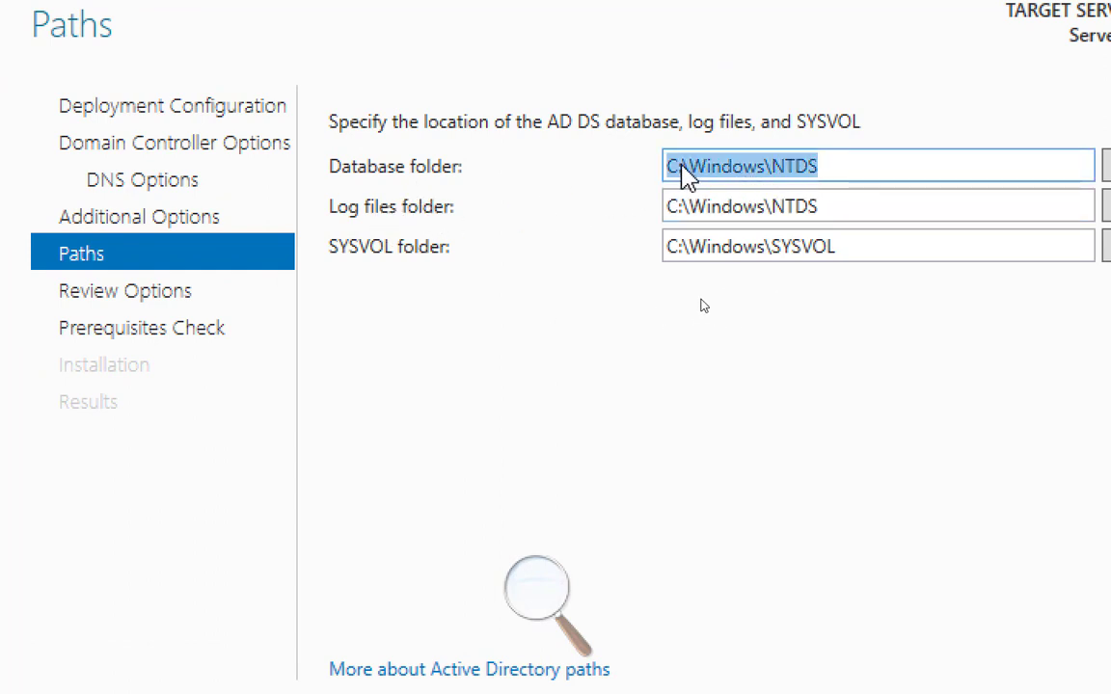
pyautogui.doubleClick(825, 209)
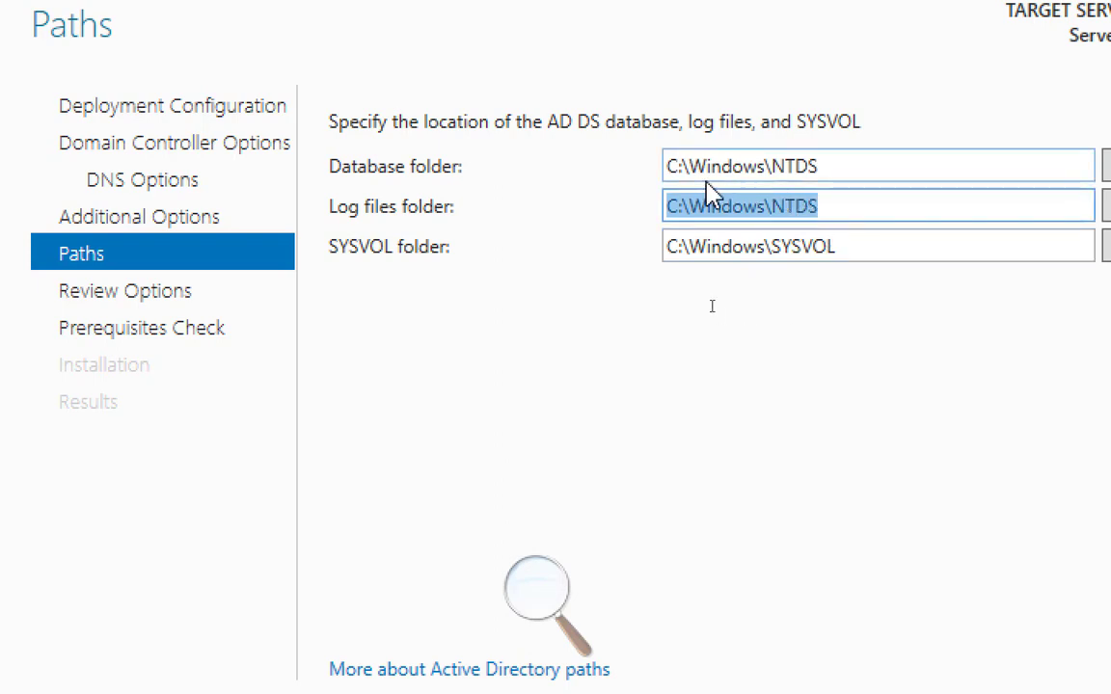
pyautogui.doubleClick(776, 167)
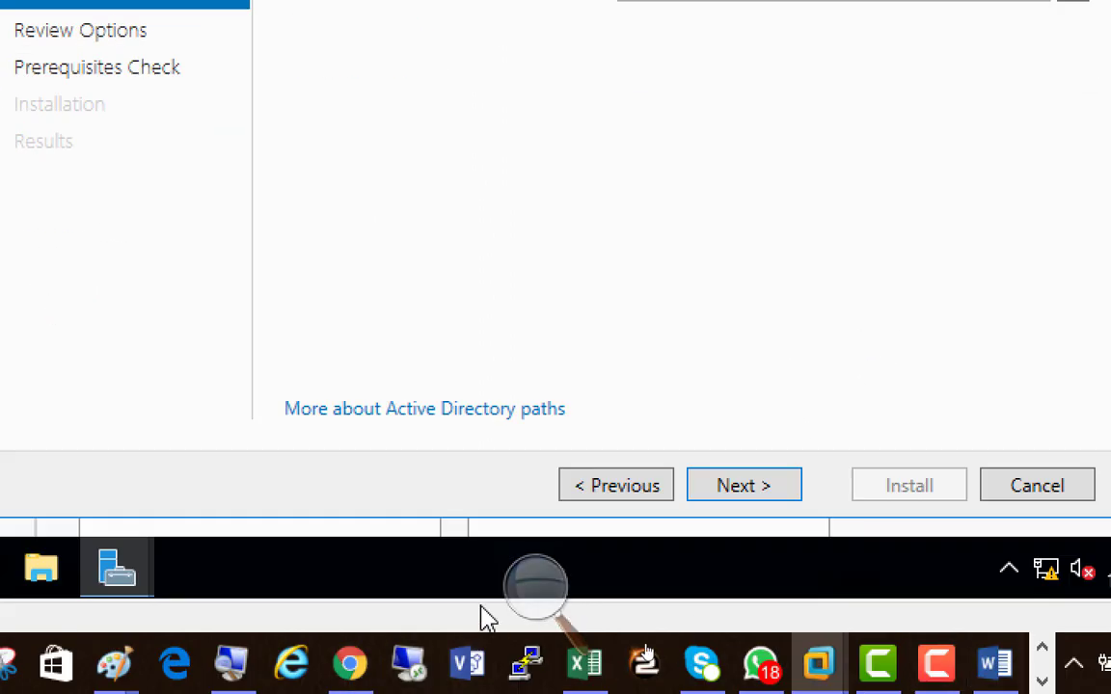
# Step: Reset screen magnification to 100% and bring the network diagram drawing to the front
pyautogui.click(535, 588)
pyautogui.click(523, 610)
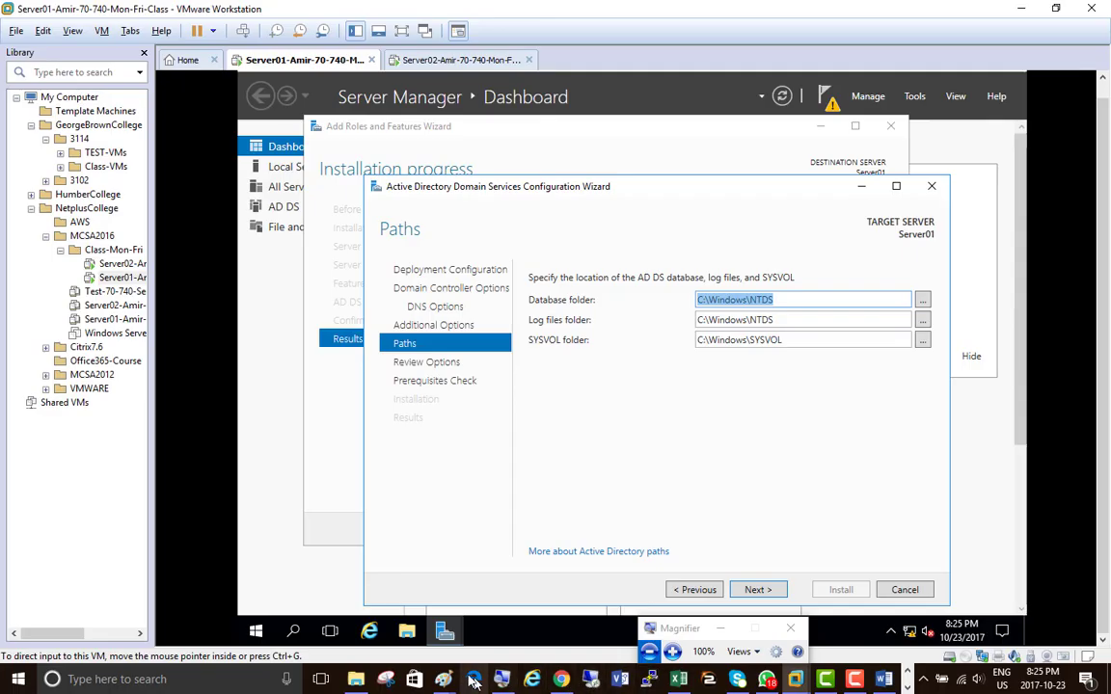
pyautogui.moveTo(443, 678)
pyautogui.click(553, 640)
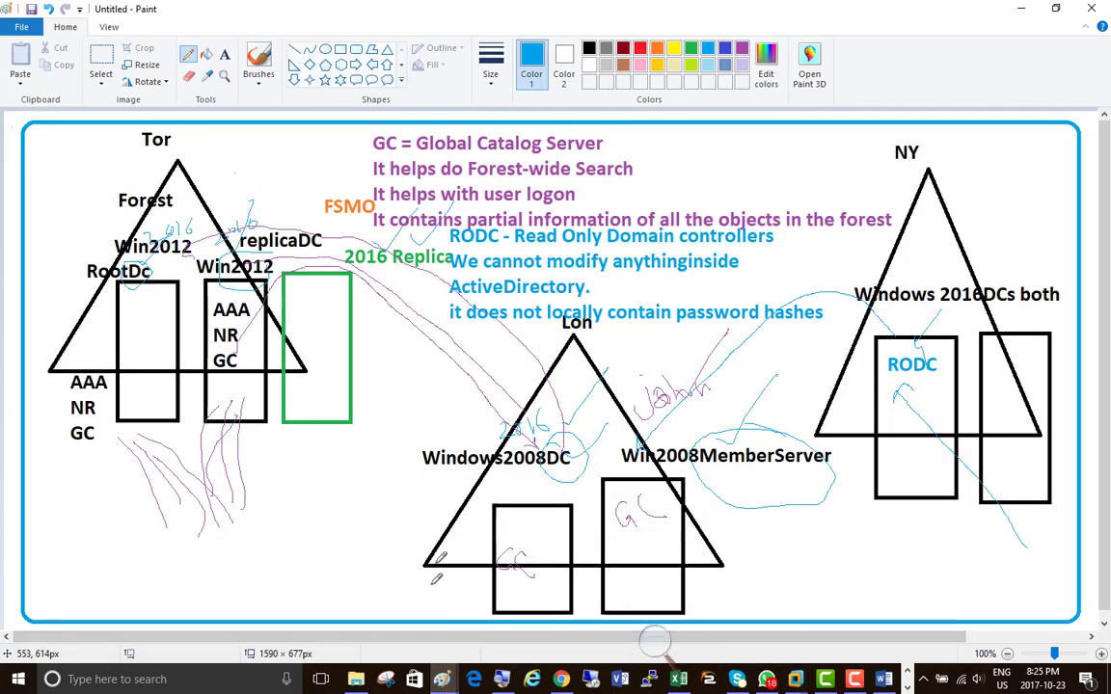
# Step: Choose orange and the Text tool, then open Paint's taskbar menu to start a new window
pyautogui.click(442, 679)
pyautogui.rightClick(443, 678)
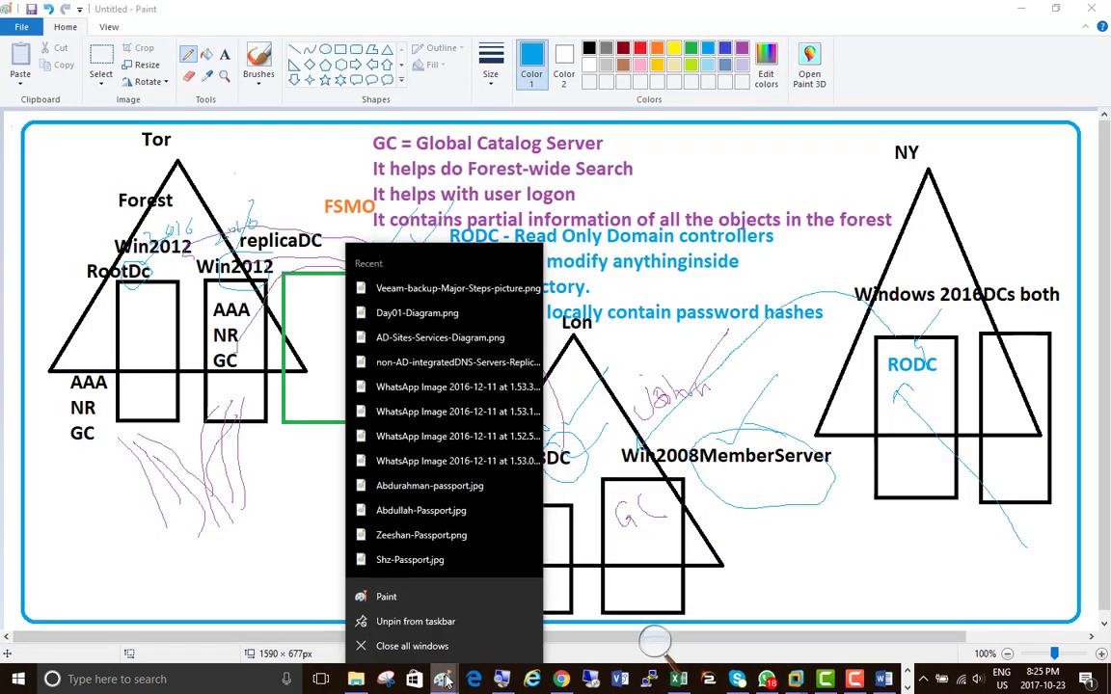
pyautogui.click(778, 542)
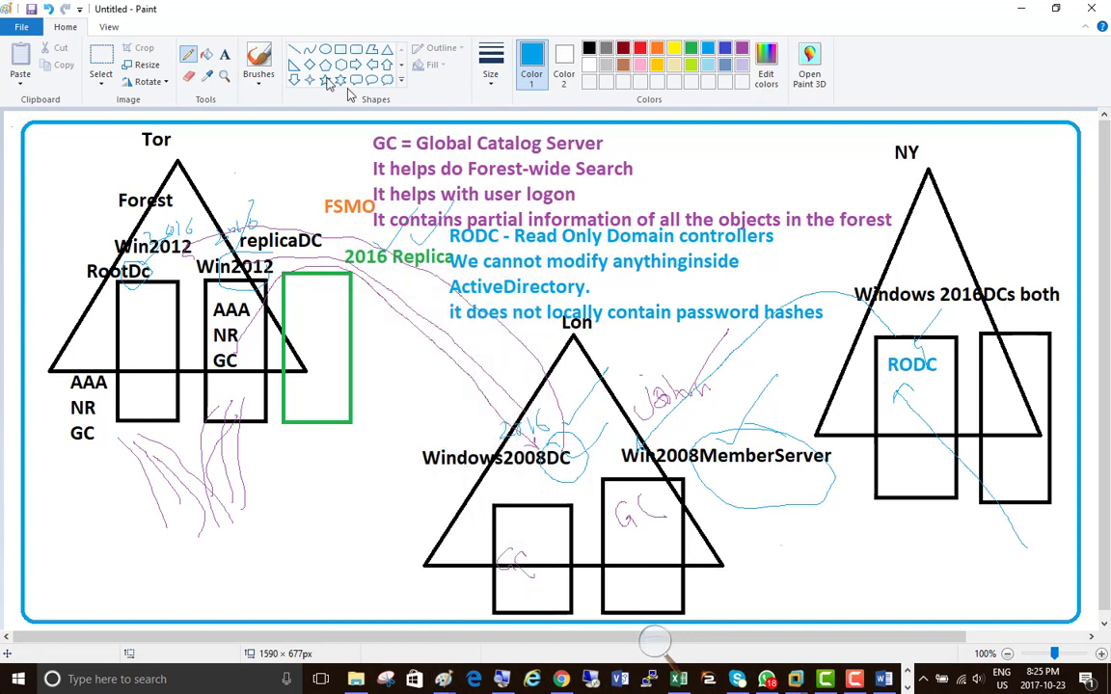
pyautogui.click(658, 50)
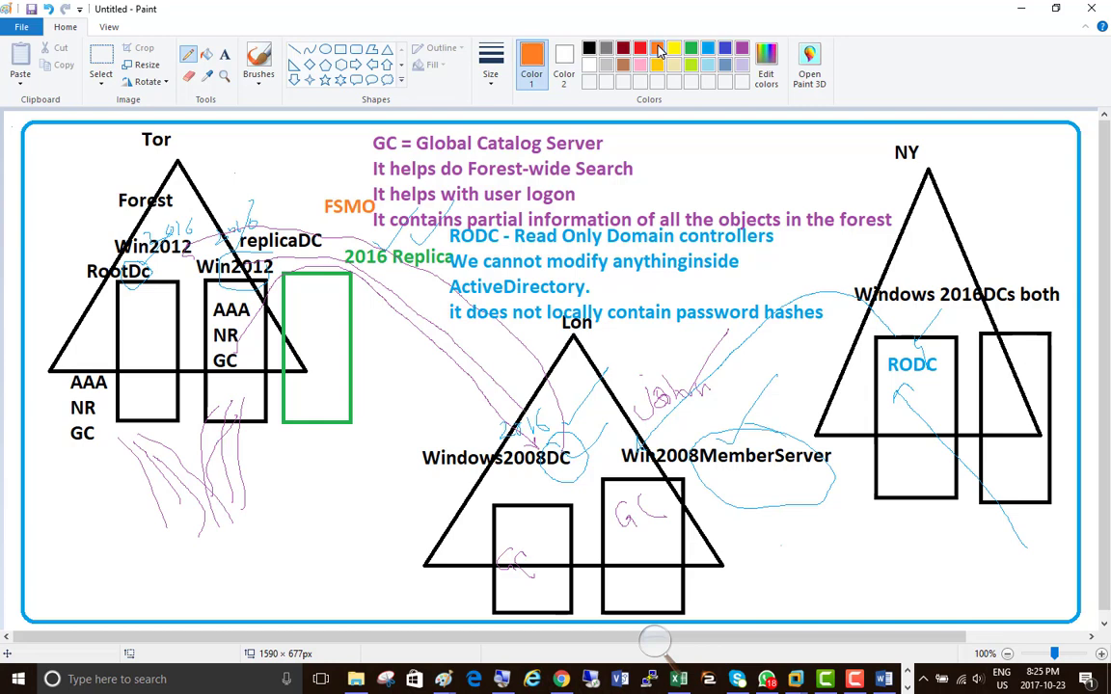
pyautogui.click(224, 54)
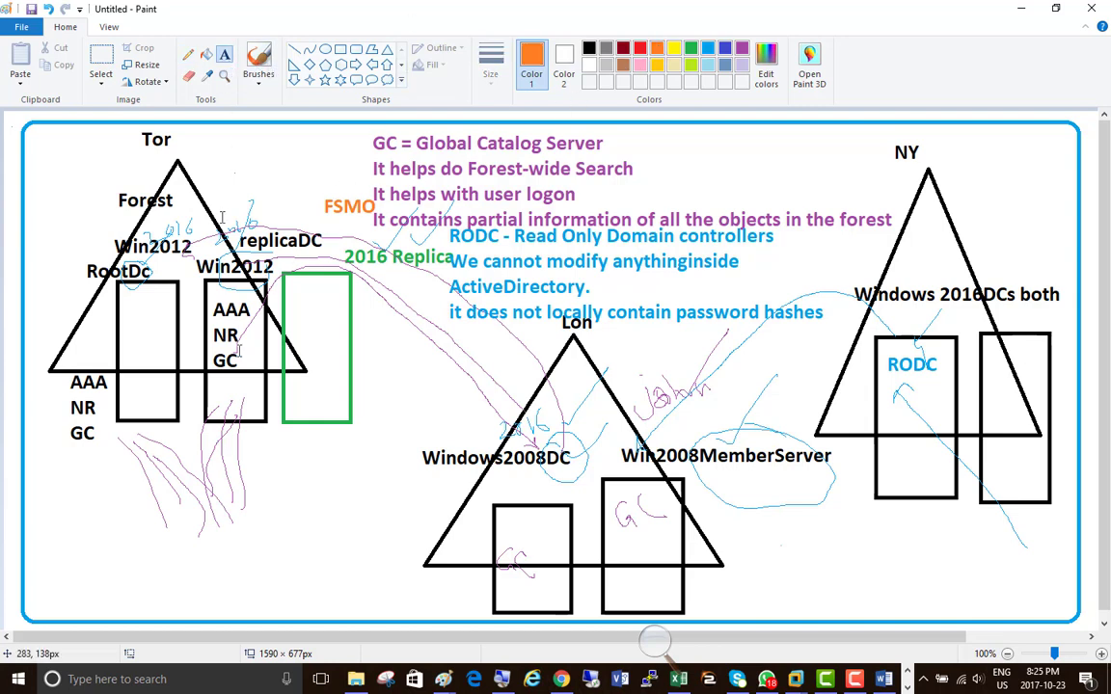
pyautogui.rightClick(444, 678)
# Step: In a new blank Paint window, add a wide text box starting with 'SYSVOL'
pyautogui.click(397, 596)
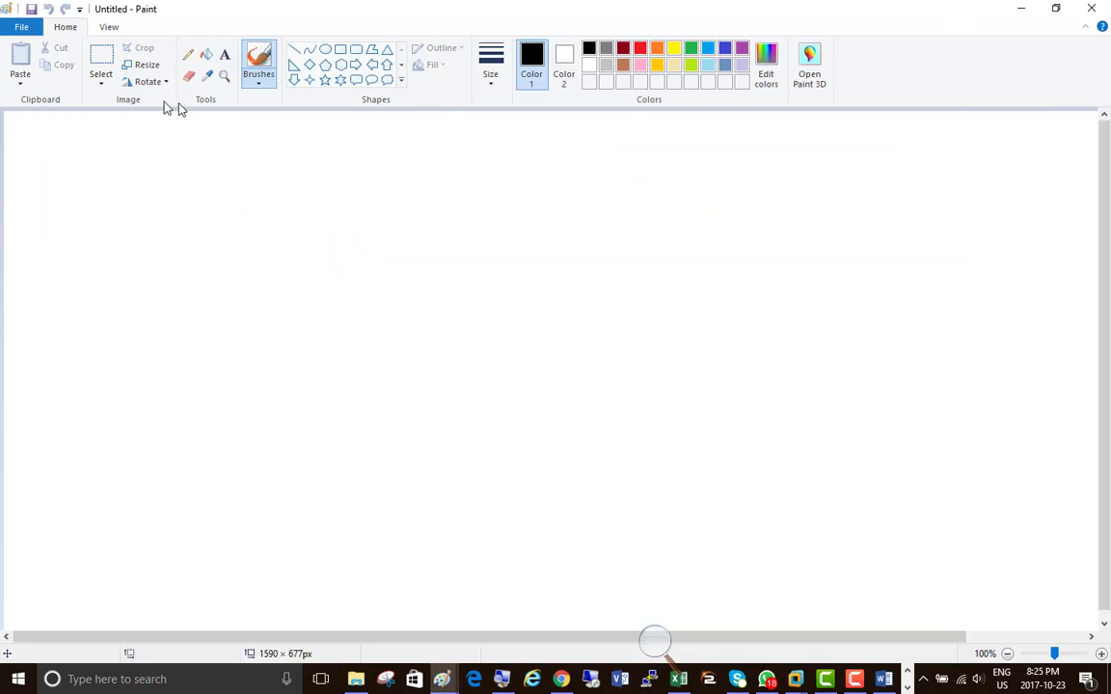
pyautogui.click(224, 54)
pyautogui.click(208, 154)
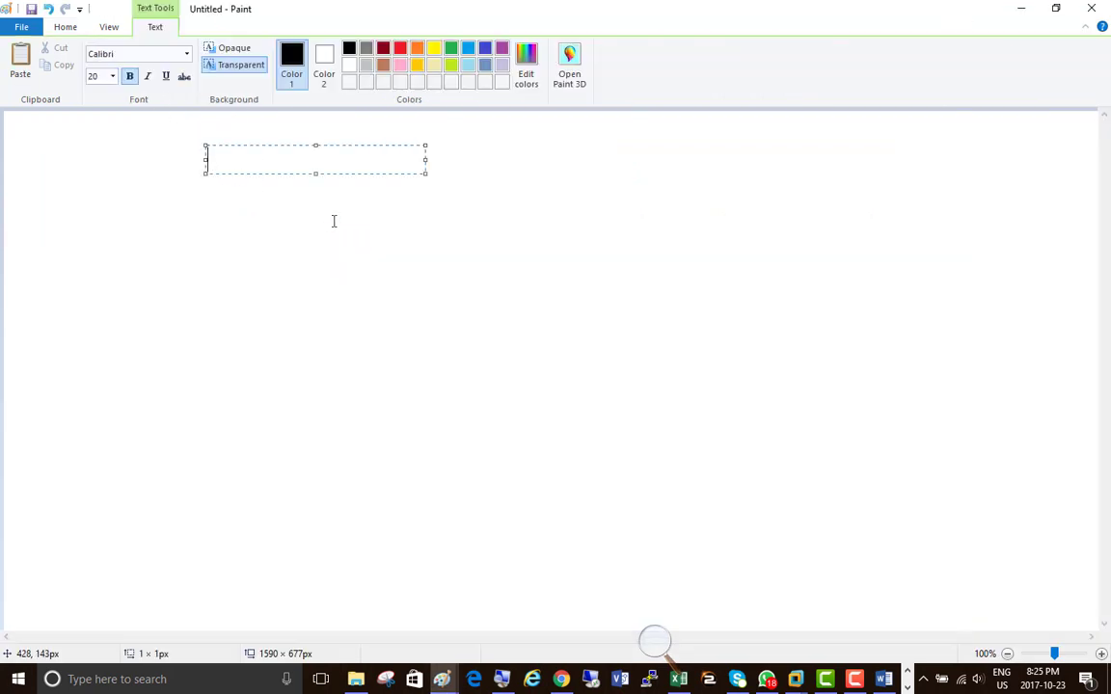
pyautogui.write('SYSVOL')
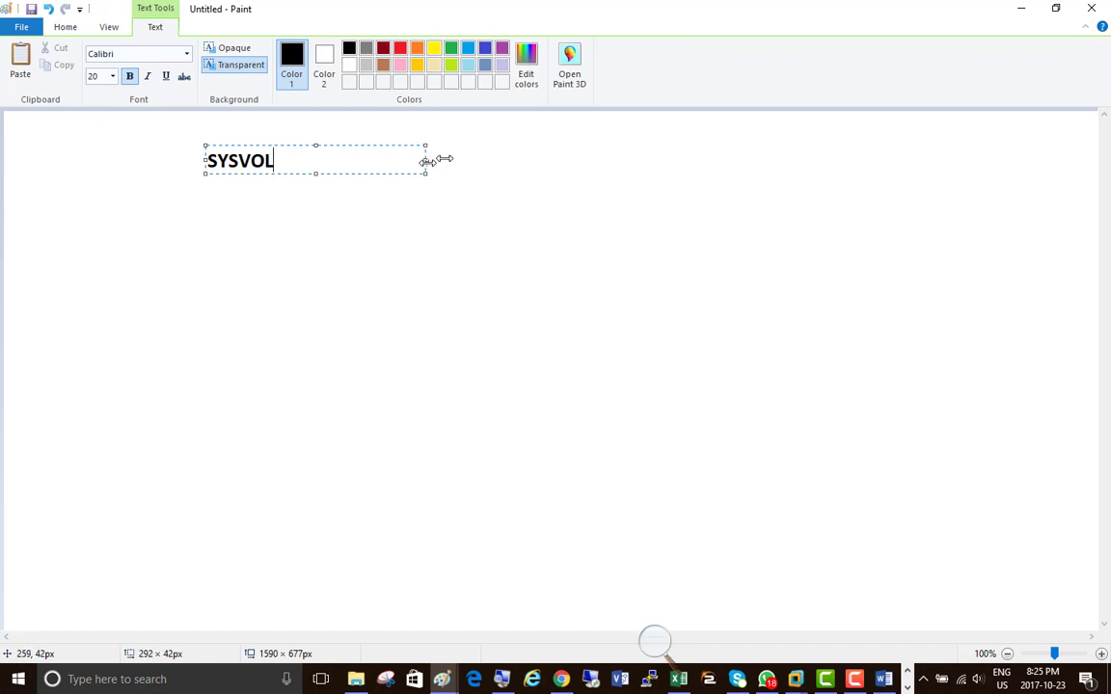
pyautogui.moveTo(425, 159); pyautogui.dragTo(962, 136)
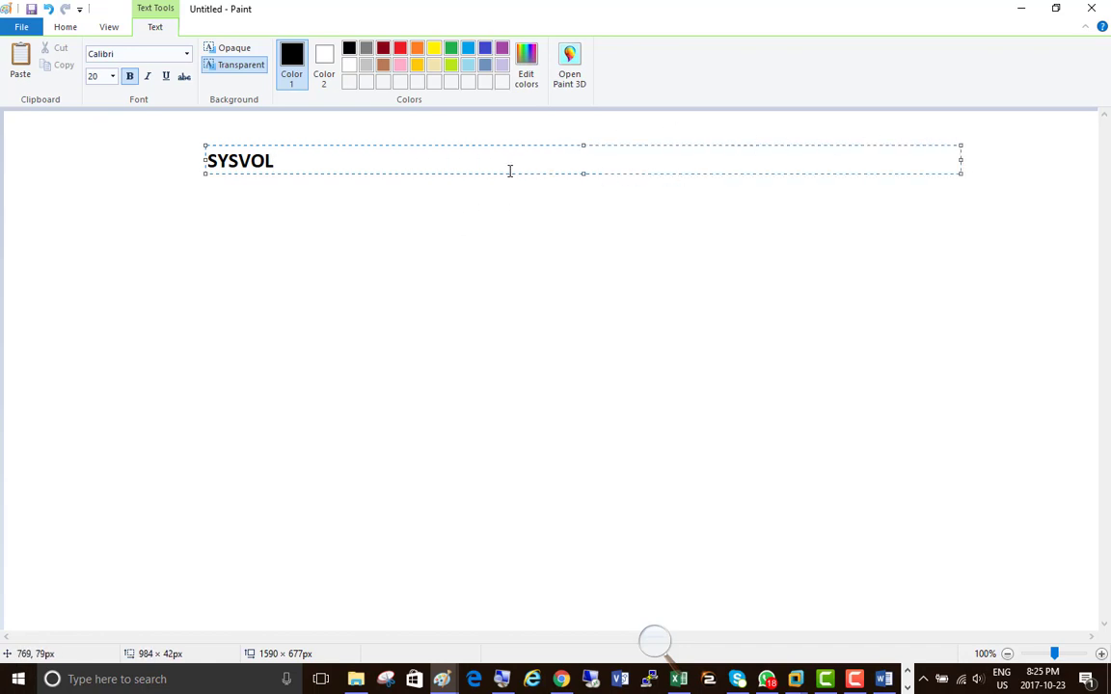
# Step: Type '- it is a repository and launching area for Group Policies and scripts', fixing typos
pyautogui.write('-')
pyautogui.write('it is a repository ')
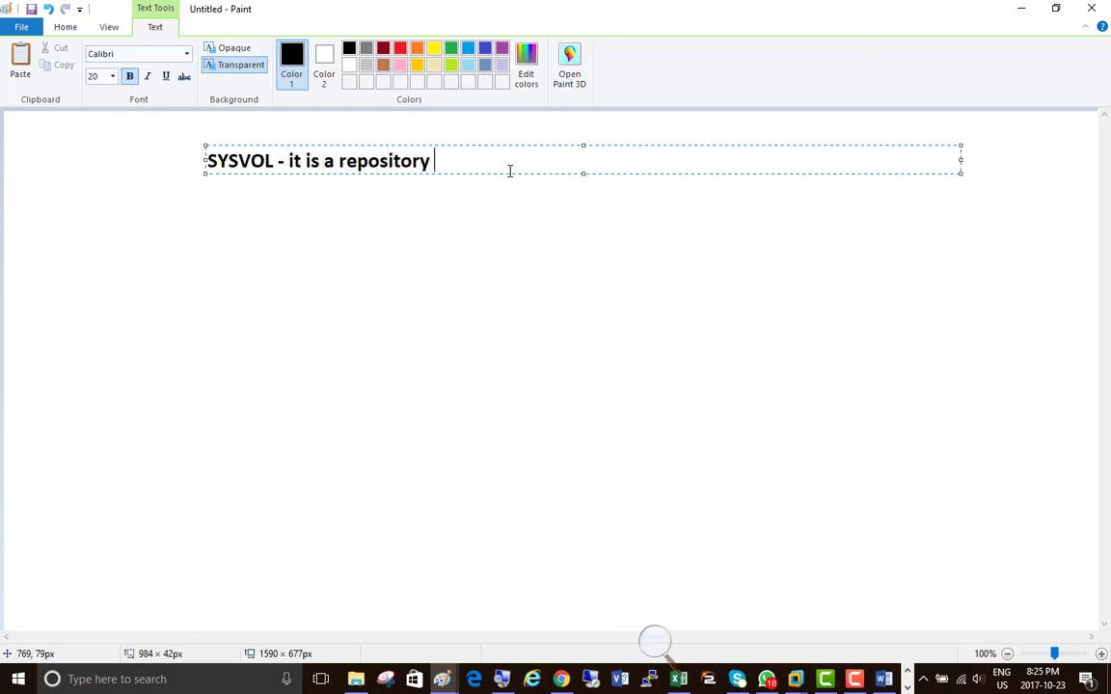
pyautogui.write('and laun')
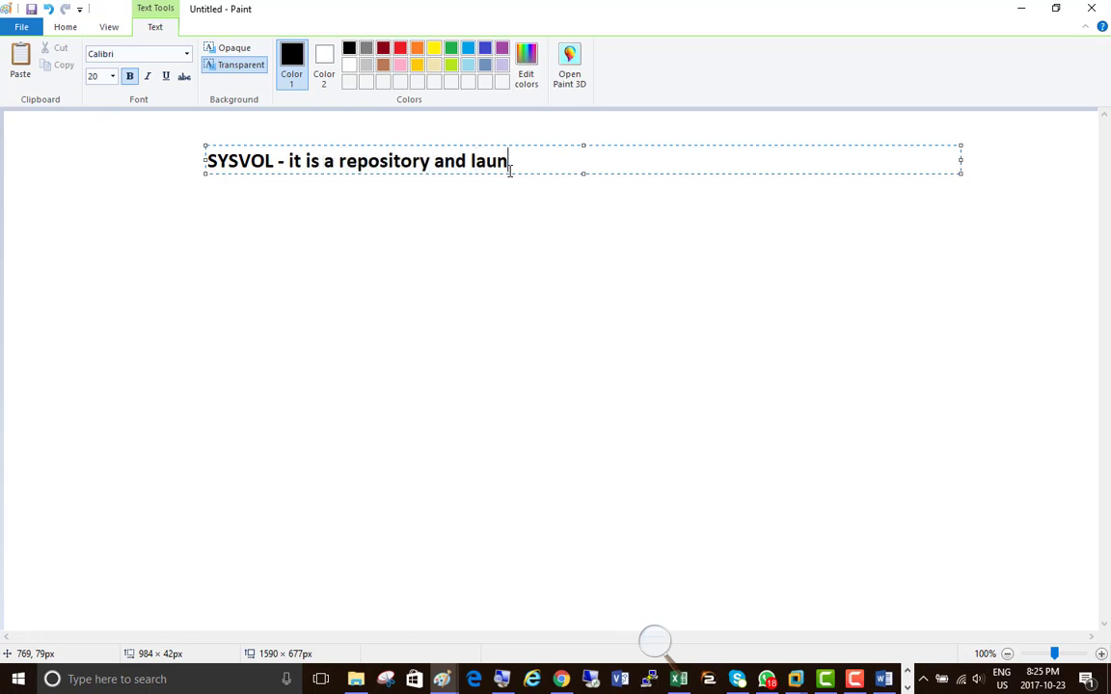
pyautogui.write('ching area f')
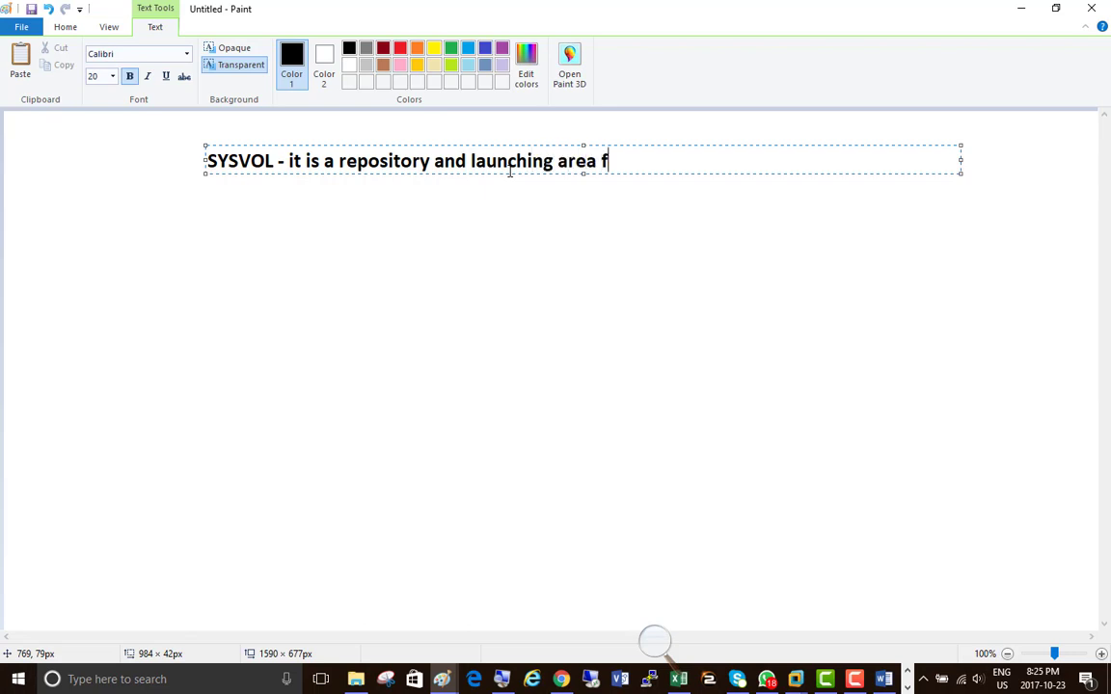
pyautogui.write('or Grou')
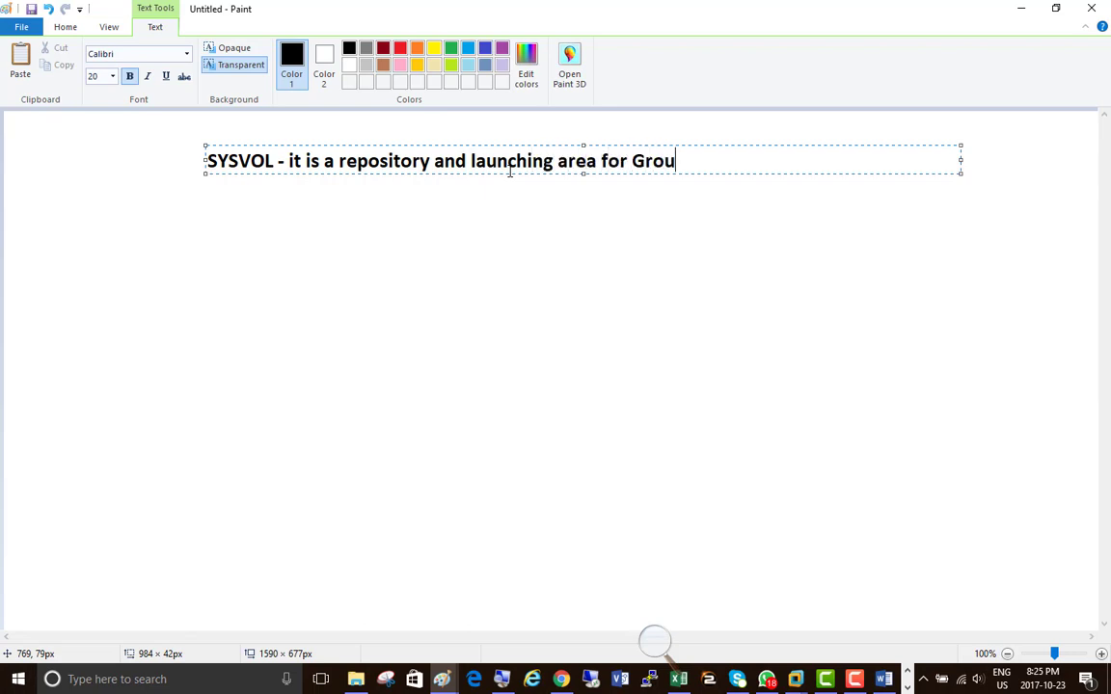
pyautogui.write('p olicies and scripts')
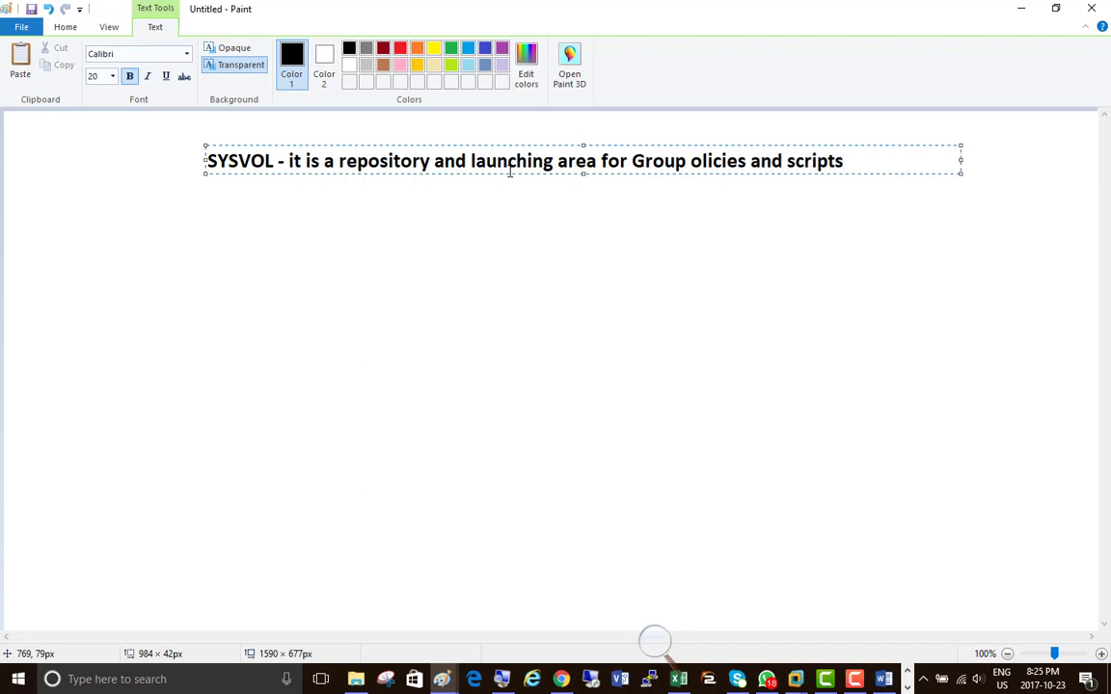
pyautogui.press('Left')
pyautogui.press('Left')
pyautogui.press('Left')
pyautogui.press('Left')
pyautogui.press('Left')
pyautogui.press('Left')
pyautogui.press('Left')
pyautogui.press('Left')
pyautogui.press('Left')
pyautogui.press('Left')
pyautogui.press('Left')
pyautogui.press('Left')
pyautogui.press('Left')
pyautogui.press('Left')
pyautogui.press('Left')
pyautogui.press('Left')
pyautogui.press('Left')
pyautogui.press('Left')
pyautogui.press('Left')
pyautogui.write('p')
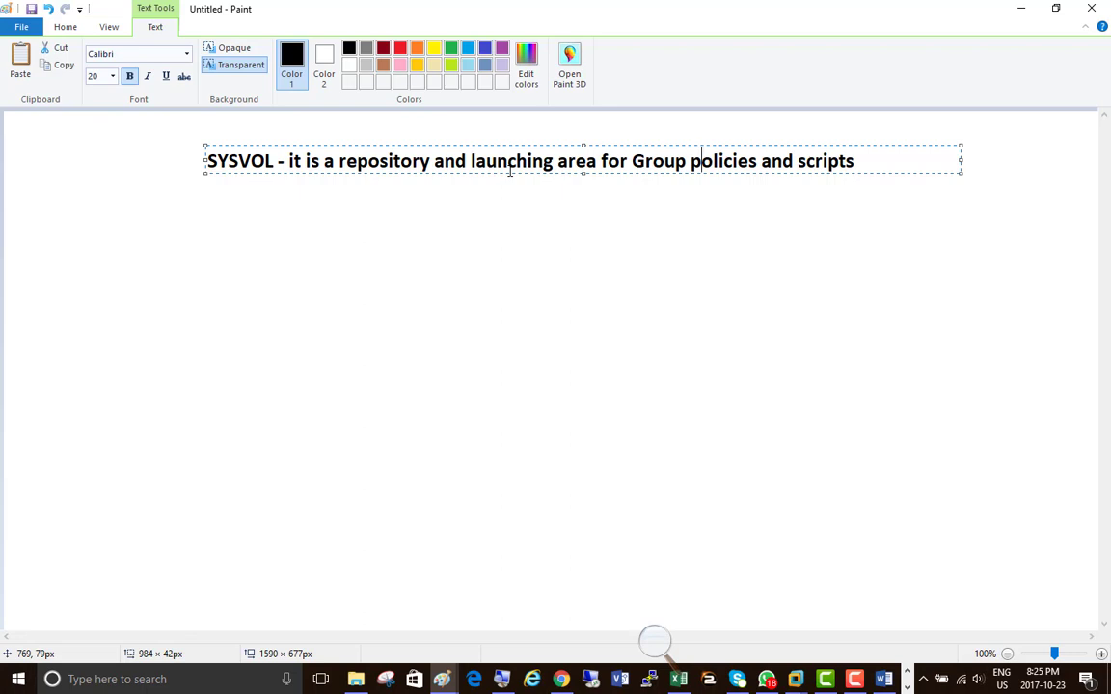
pyautogui.press('Left')
pyautogui.press('Left')
pyautogui.press('Left')
pyautogui.press('Left')
pyautogui.press('Left')
pyautogui.press('Left')
pyautogui.press('Left')
pyautogui.press('Left')
pyautogui.press('Left')
pyautogui.press('Left')
pyautogui.press('Left')
pyautogui.press('Left')
pyautogui.press('Left')
pyautogui.press('Left')
pyautogui.press('Left')
pyautogui.press('Left')
pyautogui.press('Left')
pyautogui.press('Left')
pyautogui.press('Left')
pyautogui.press('Left')
pyautogui.press('Right')
pyautogui.press('Right')
pyautogui.press('Right')
pyautogui.press('Right')
pyautogui.press('Right')
pyautogui.press('Right')
pyautogui.press('Right')
pyautogui.press('Right')
pyautogui.press('Right')
pyautogui.press('Right')
pyautogui.press('Right')
pyautogui.press('Right')
pyautogui.press('Right')
pyautogui.press('Right')
pyautogui.press('Right')
pyautogui.press('Right')
pyautogui.press('Right')
pyautogui.press('Right')
pyautogui.press('Right')
pyautogui.press('Right')
pyautogui.write('\\')
pyautogui.press('BackSpace')
pyautogui.press('Return')
pyautogui.press('Return')
# Step: Select SYSVOL, then type 'it is a shared folder on a domain controller' on line two
pyautogui.hotkey('shift', 'Right')
pyautogui.hotkey('shift', 'Right')
pyautogui.hotkey('shift', 'Right')
pyautogui.hotkey('shift', 'Right')
pyautogui.hotkey('shift', 'Right')
pyautogui.hotkey('shift', 'Right')
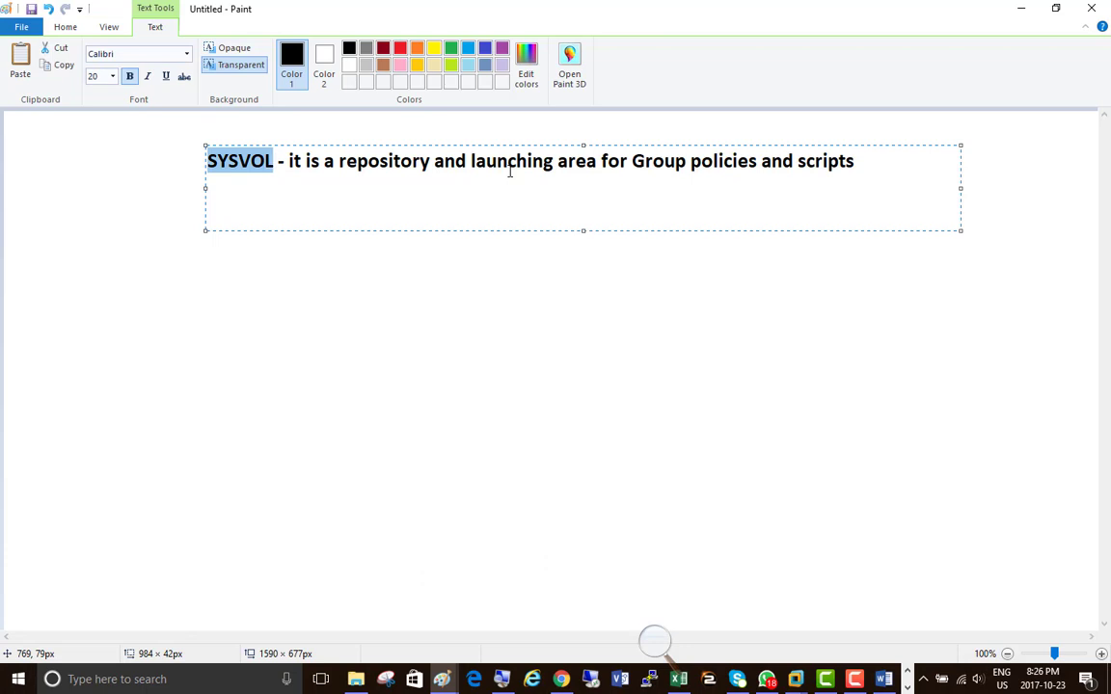
pyautogui.press('Down')
pyautogui.press('Up')
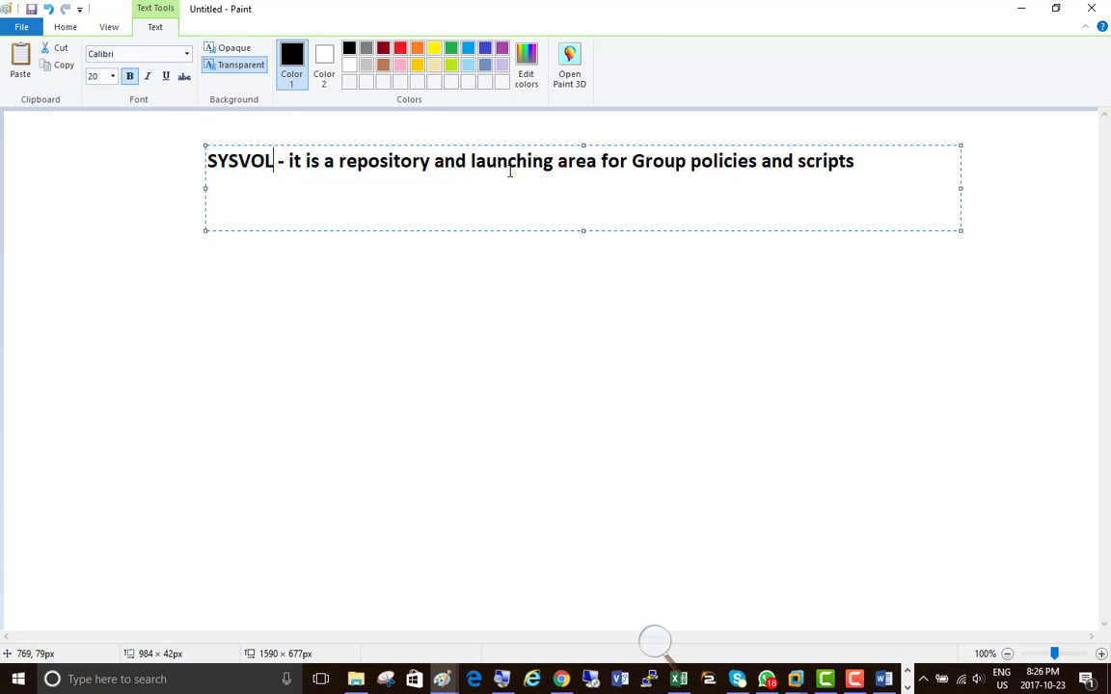
pyautogui.hotkey('shift', 'Left')
pyautogui.hotkey('shift', 'Left')
pyautogui.hotkey('shift', 'Left')
pyautogui.hotkey('shift', 'Left')
pyautogui.hotkey('shift', 'Left')
pyautogui.hotkey('shift', 'Left')
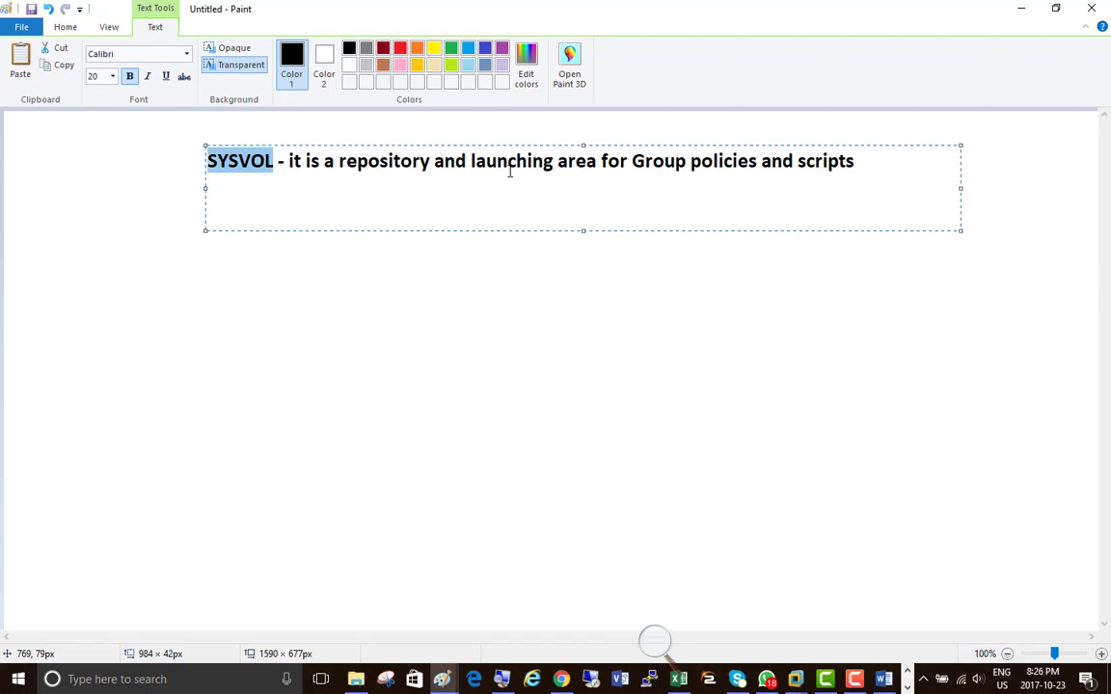
pyautogui.press('Down')
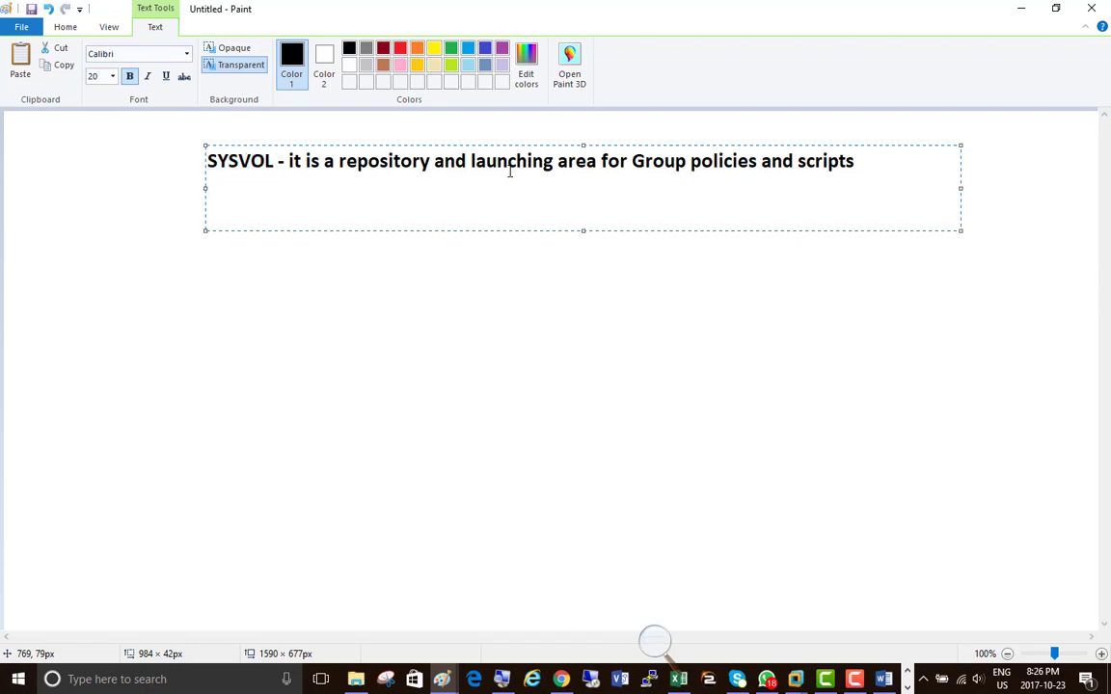
pyautogui.write('it is a shared folder on')
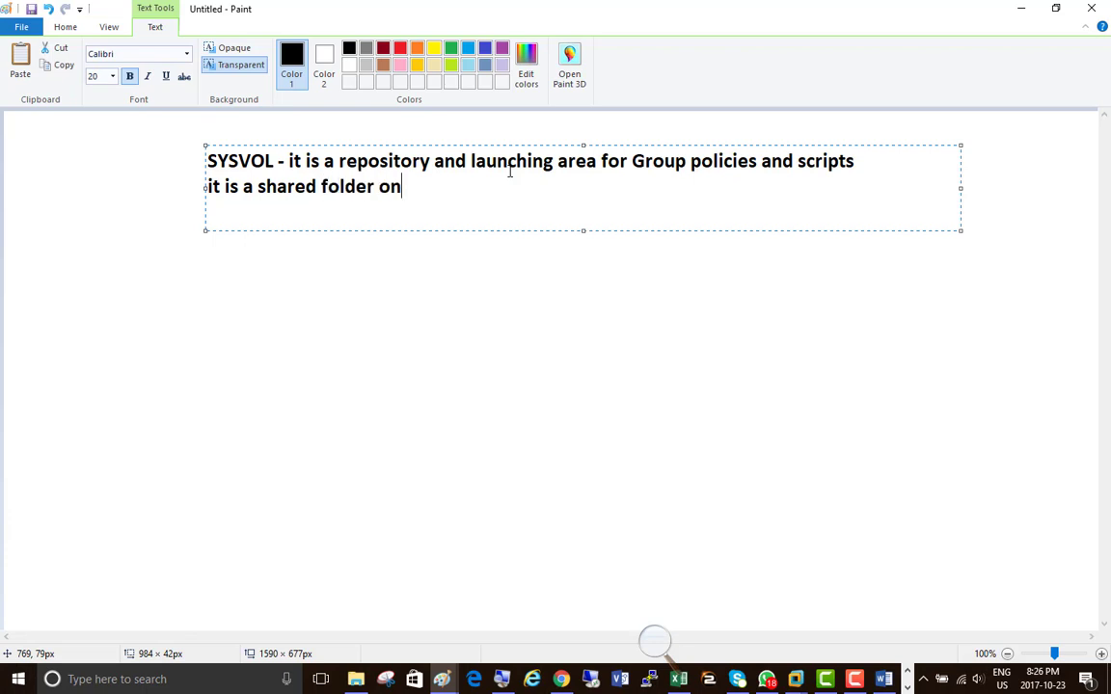
pyautogui.write(' a domain contr')
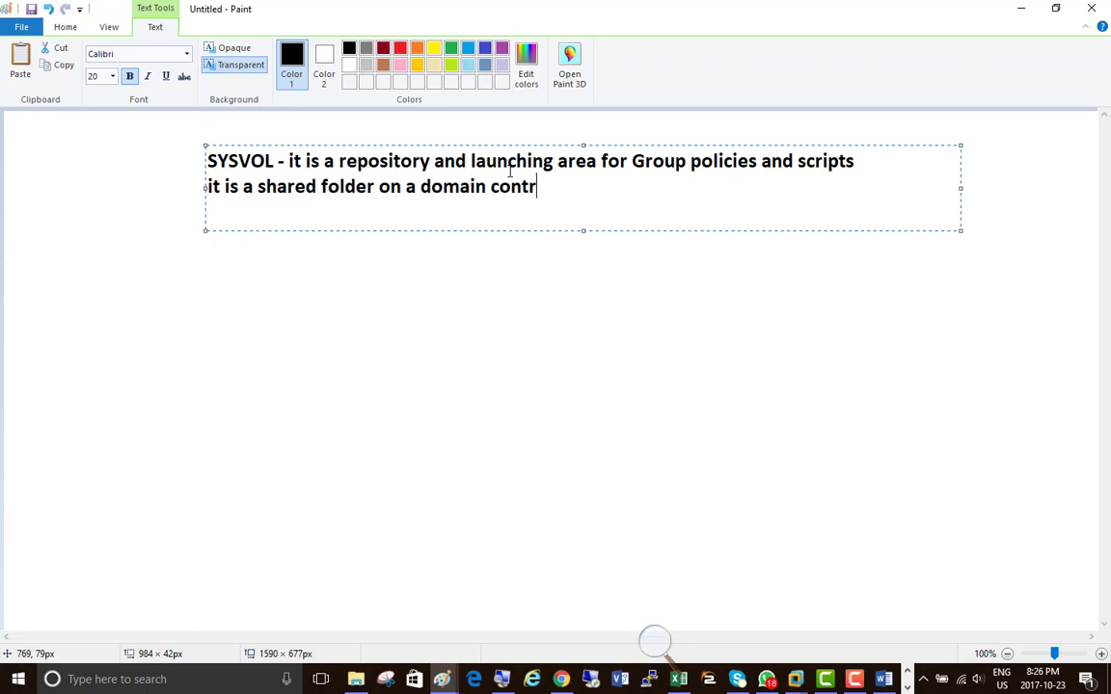
pyautogui.write('oller')
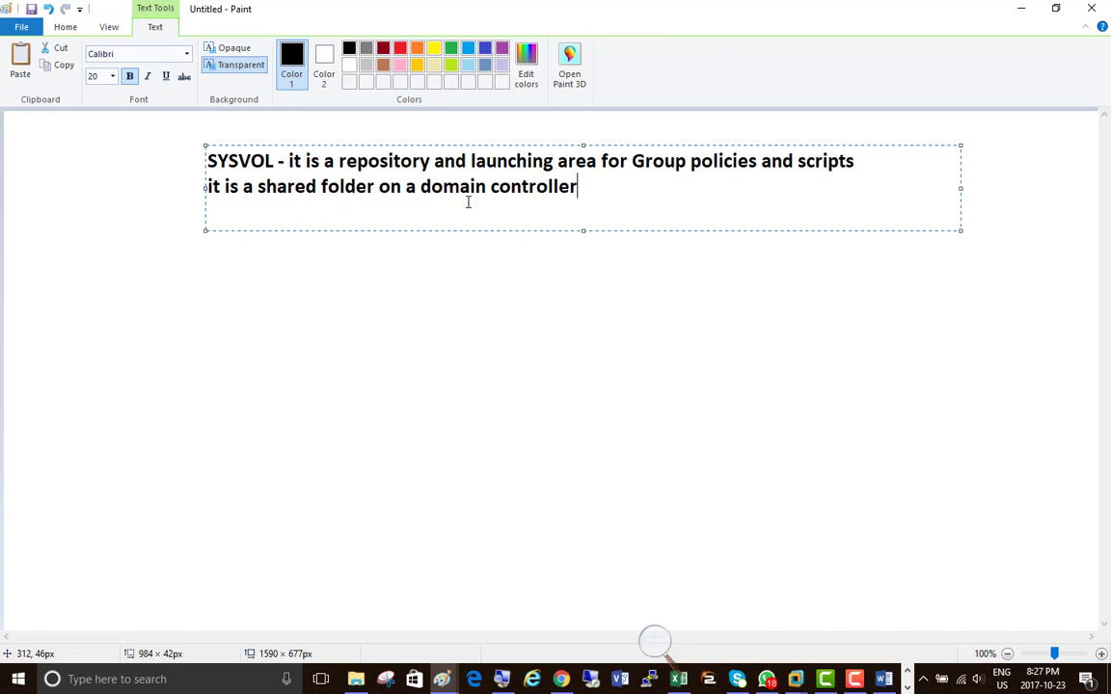
# Step: Append 'to be implemented on users and/or computers' after 'scripts' in the SYSVOL line
pyautogui.click(275, 162)
pyautogui.click(626, 194)
pyautogui.write('to be imple')
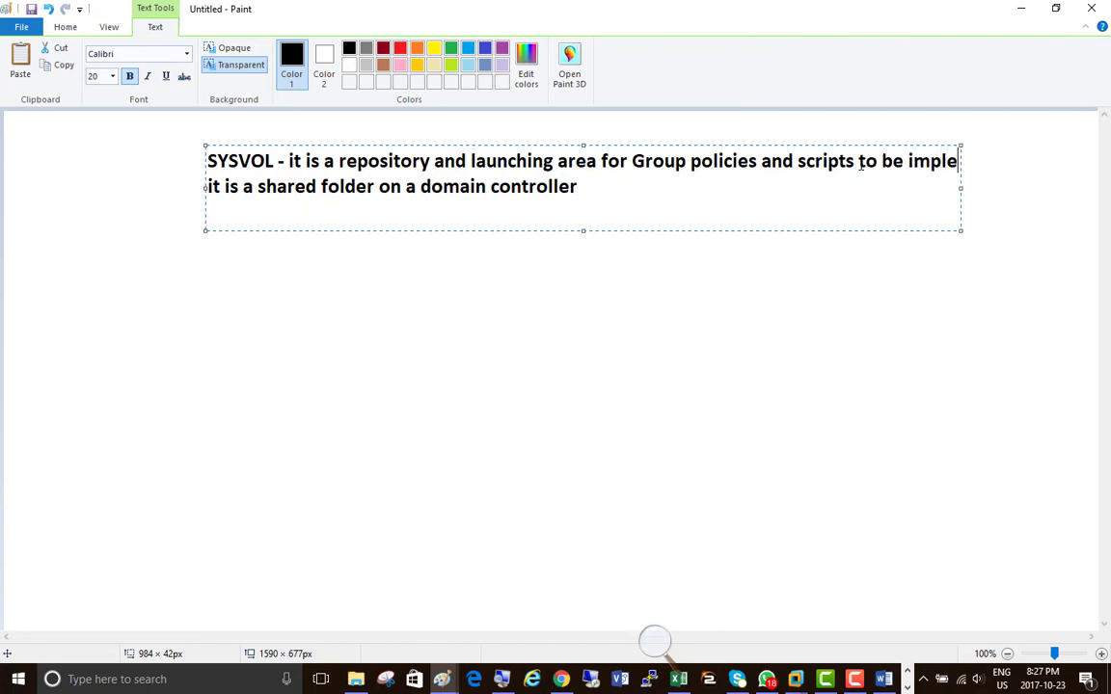
pyautogui.write('mented on ')
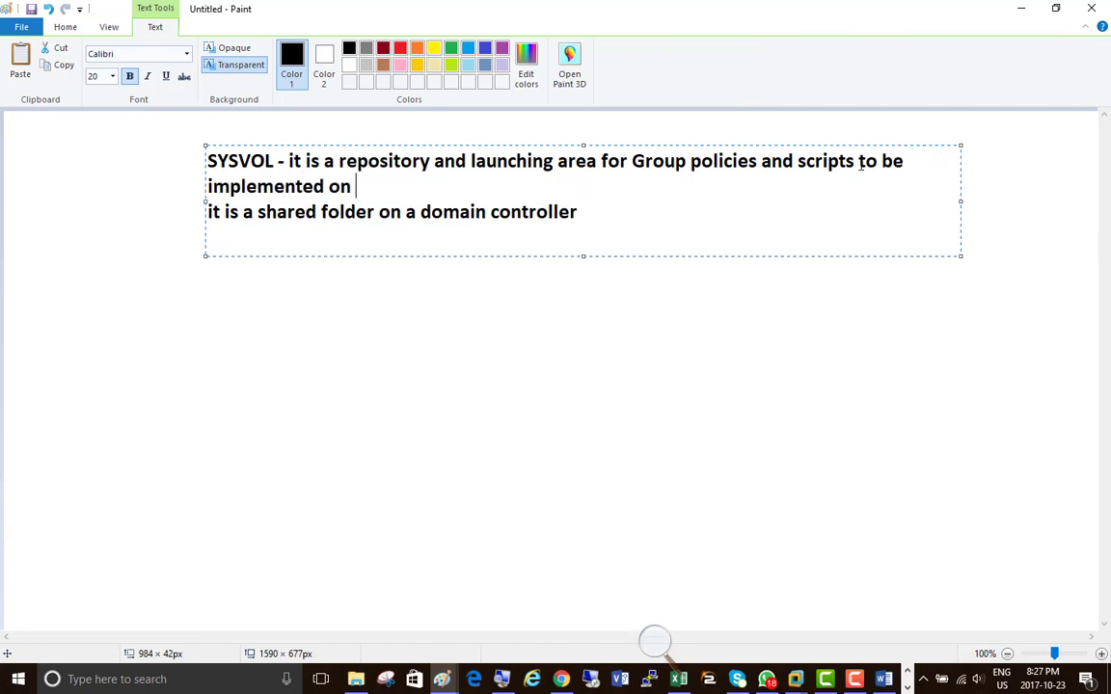
pyautogui.write('users an')
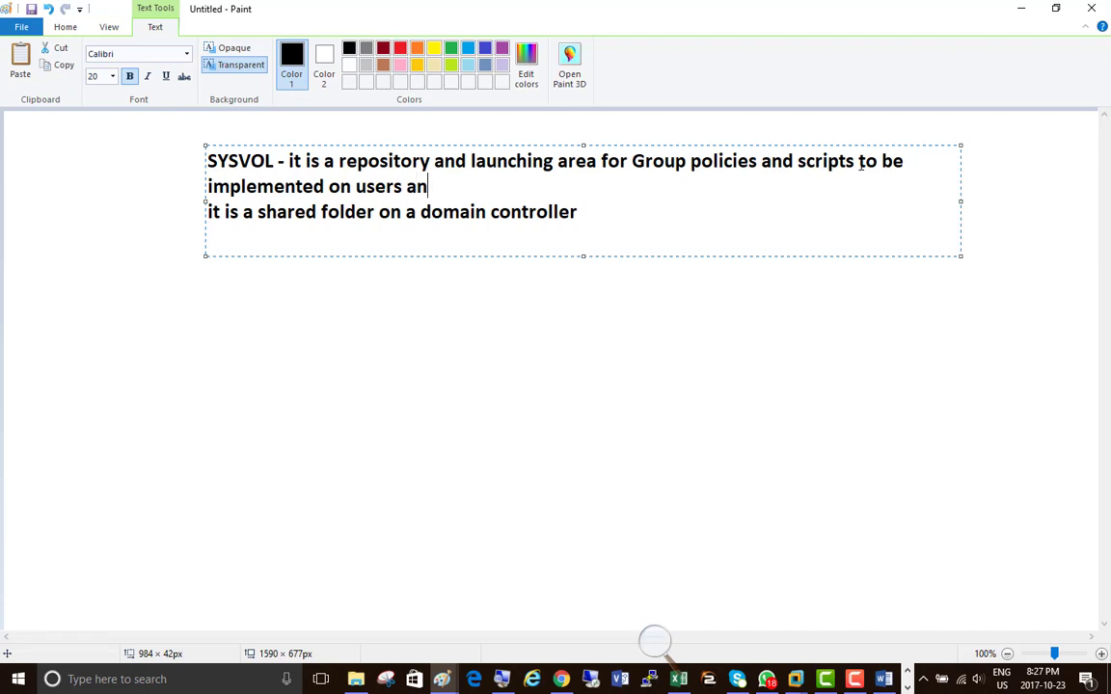
pyautogui.write('d/or computers')
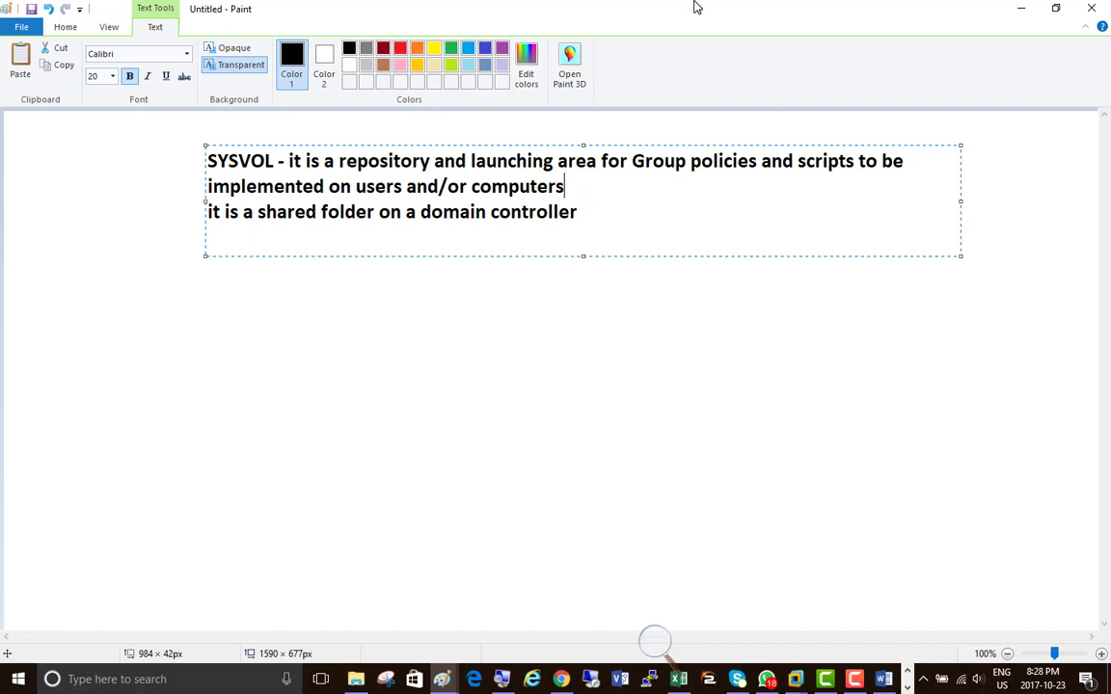
# Step: Return to the Server01 VM, magnify to 200%, and accept the default NTDS and SYSVOL paths
pyautogui.hotkey('alt', 'Tab')
pyautogui.hotkey('alt', 'Tab')
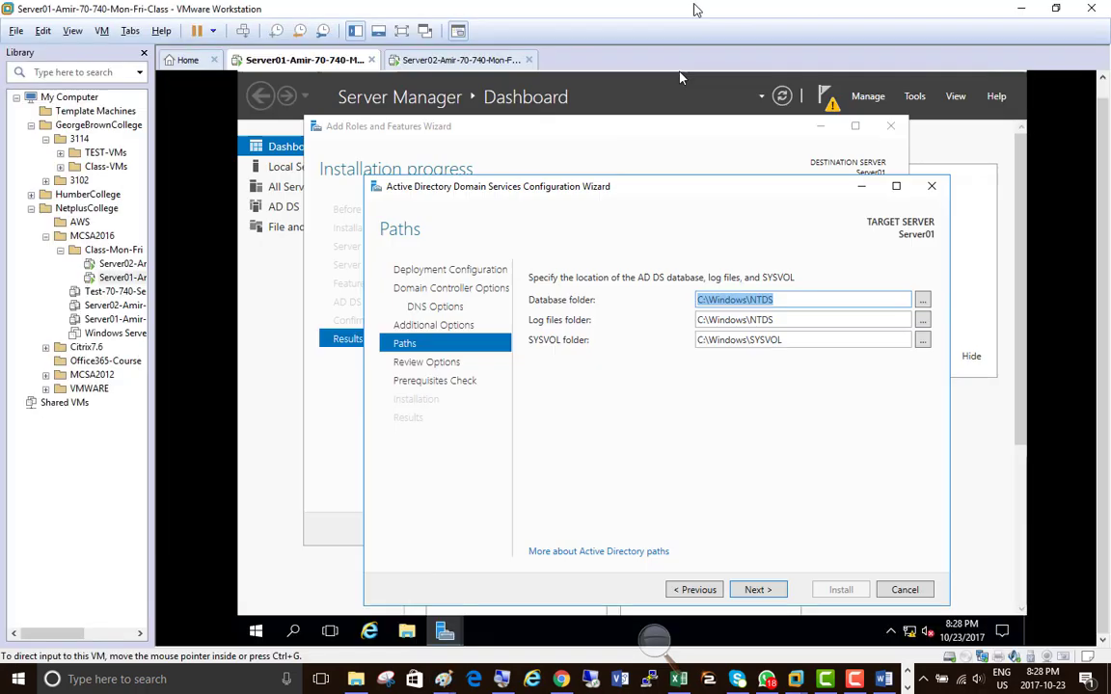
pyautogui.click(655, 640)
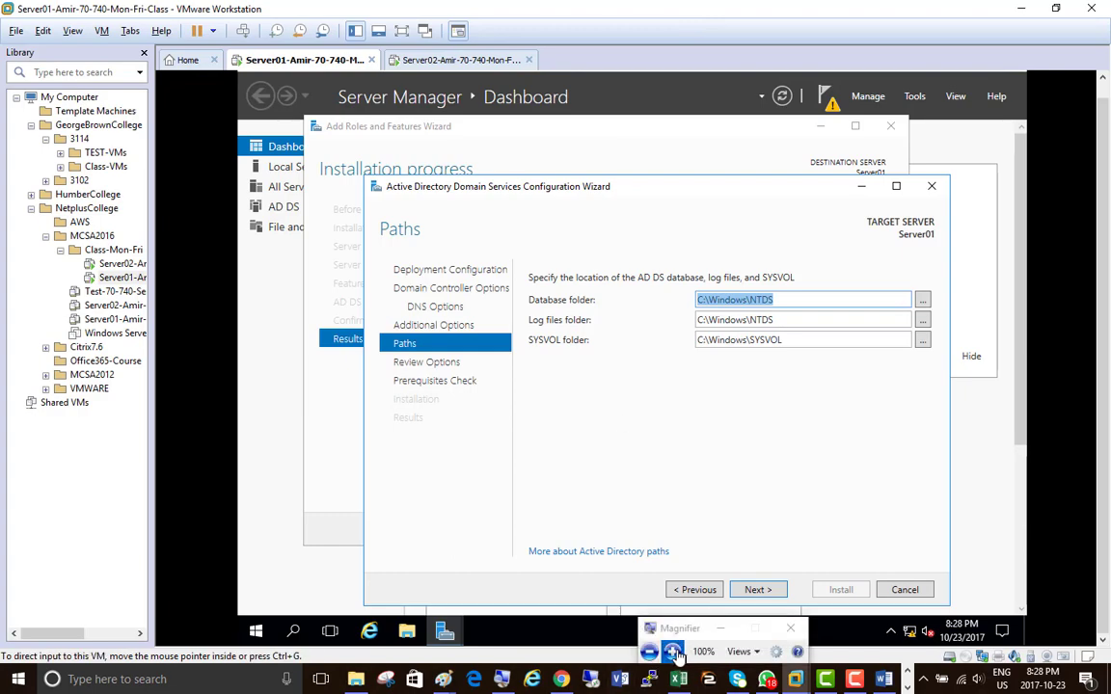
pyautogui.click(670, 652)
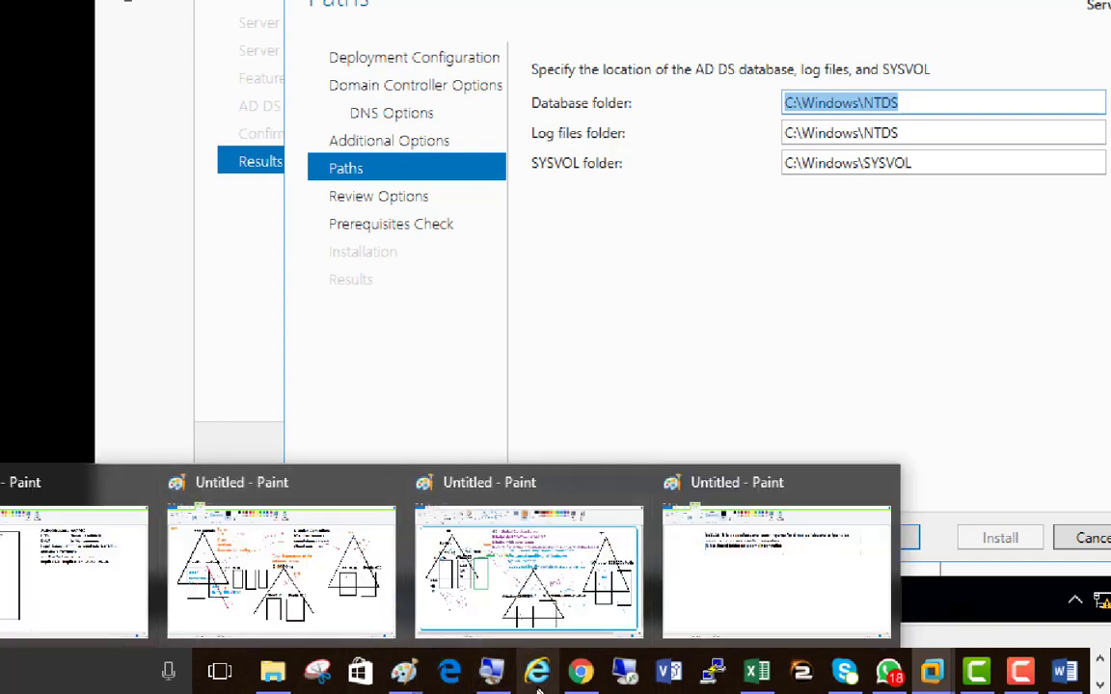
pyautogui.click(506, 668)
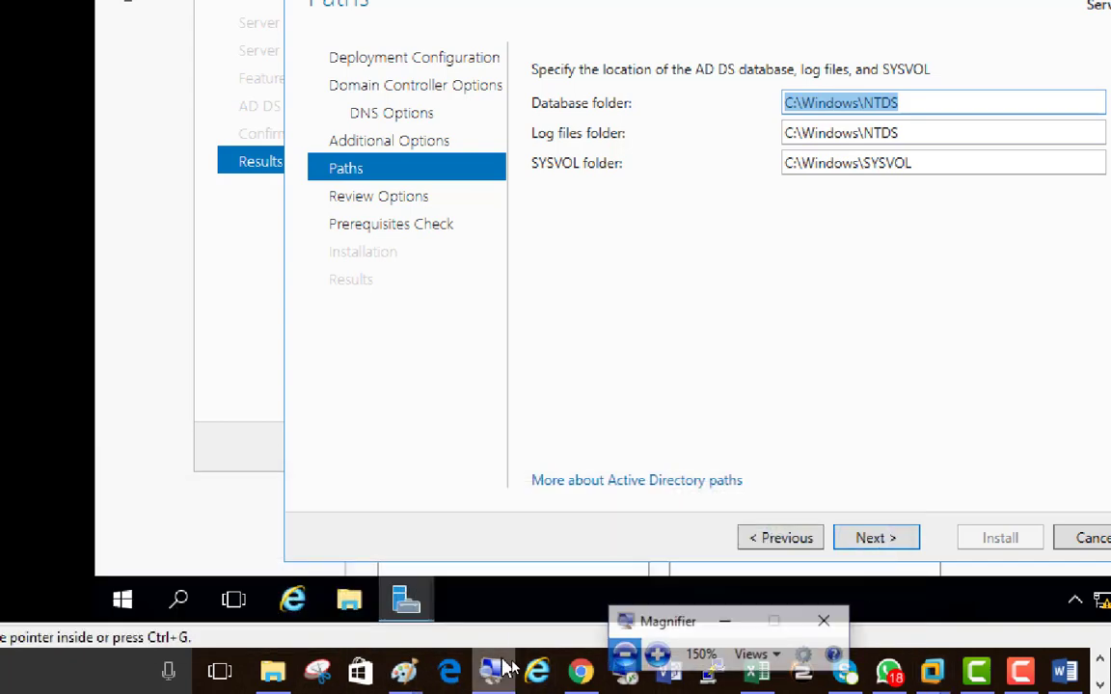
pyautogui.click(657, 655)
pyautogui.click(671, 654)
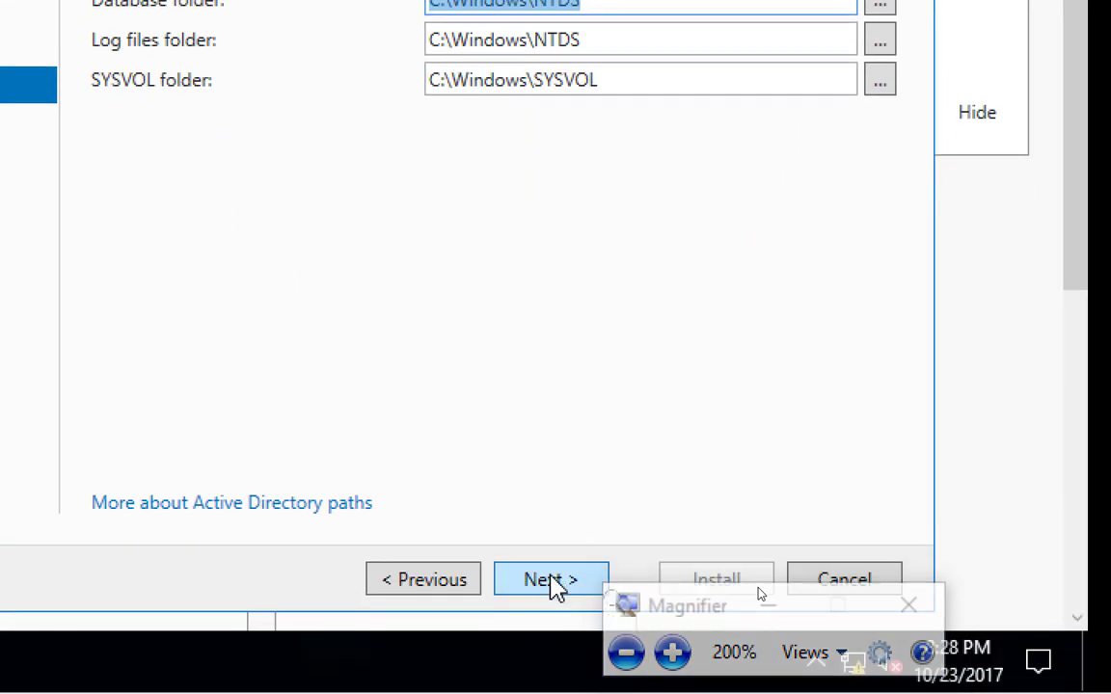
pyautogui.click(553, 582)
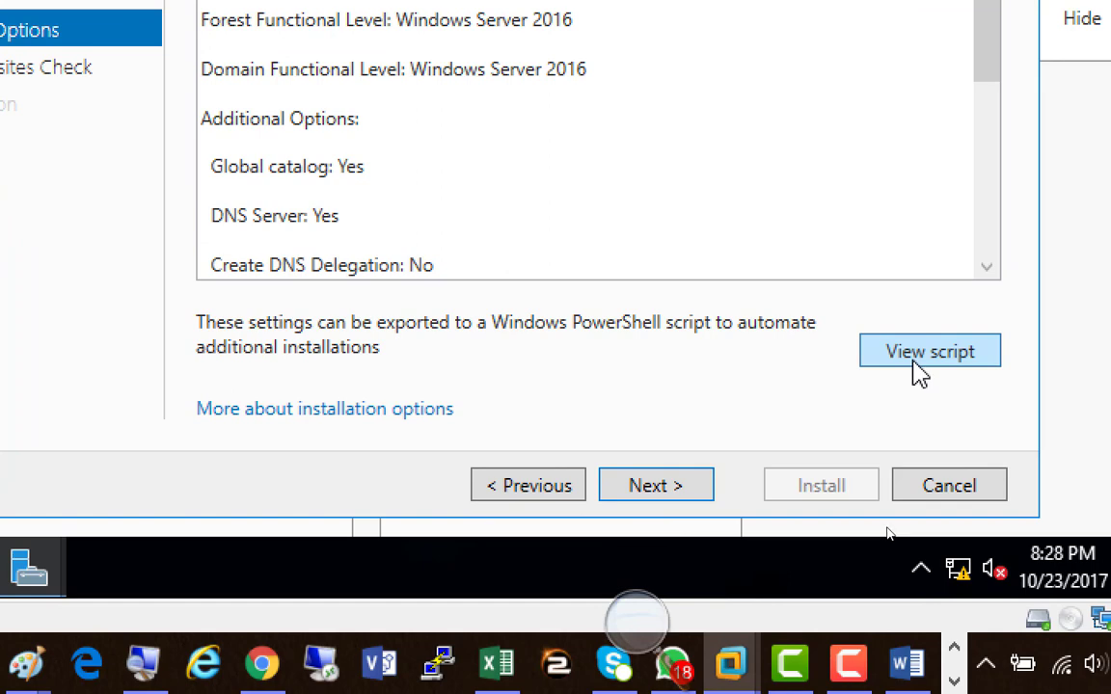
pyautogui.click(940, 357)
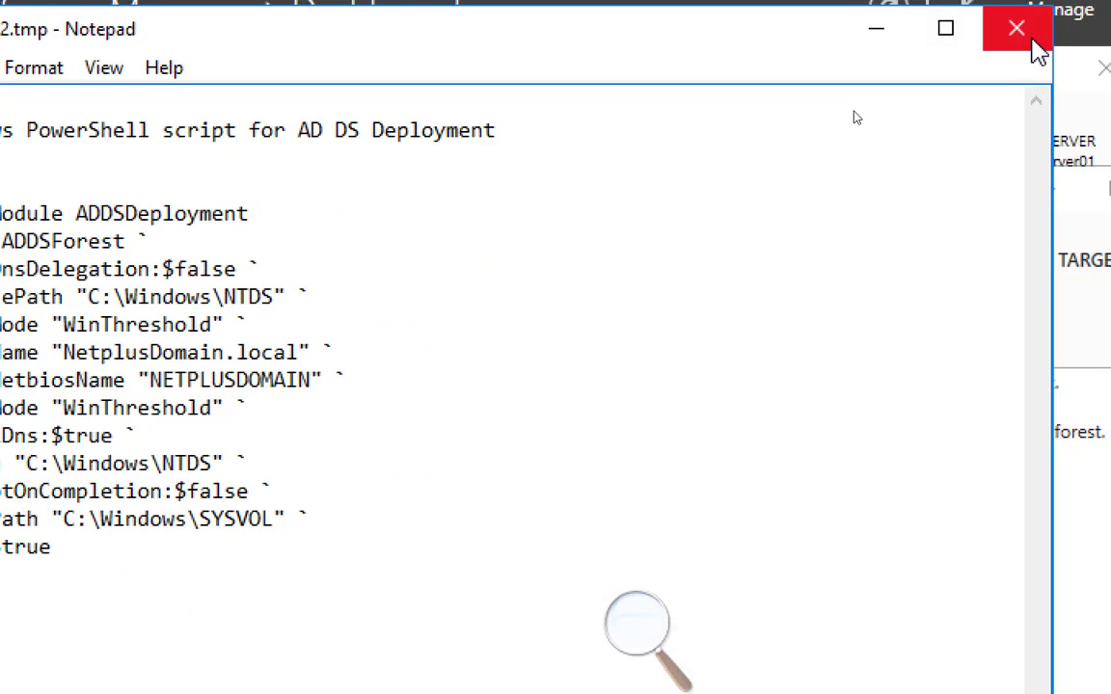
pyautogui.click(1032, 41)
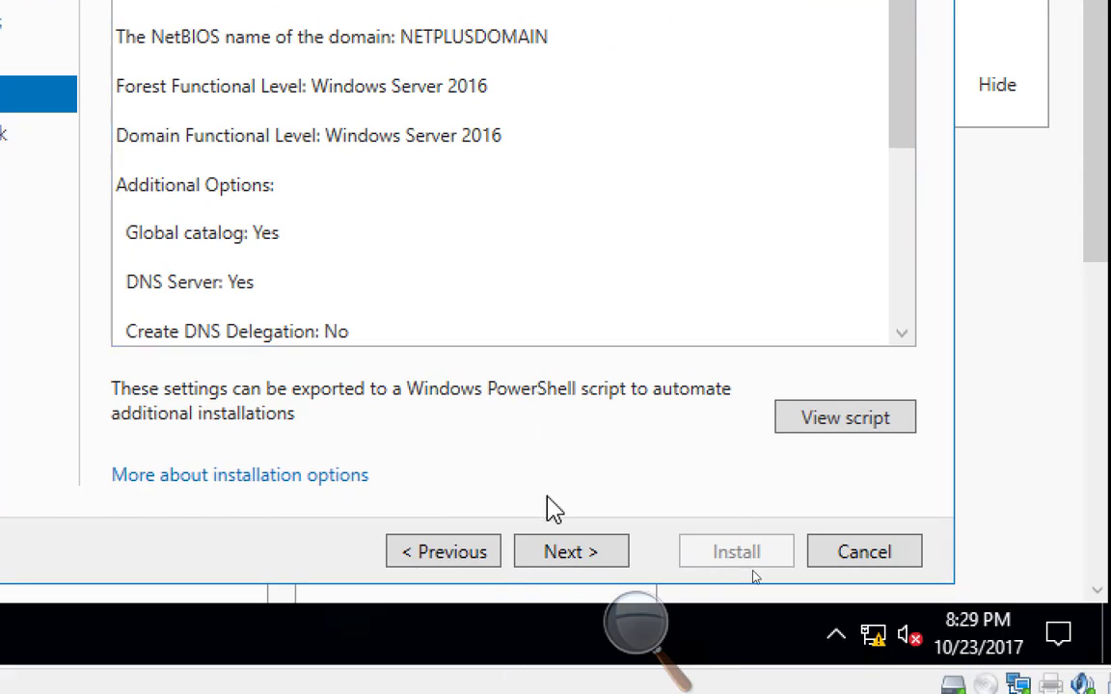
# Step: Run the prerequisites check and scroll the results to confirm all checks passed
pyautogui.click(568, 569)
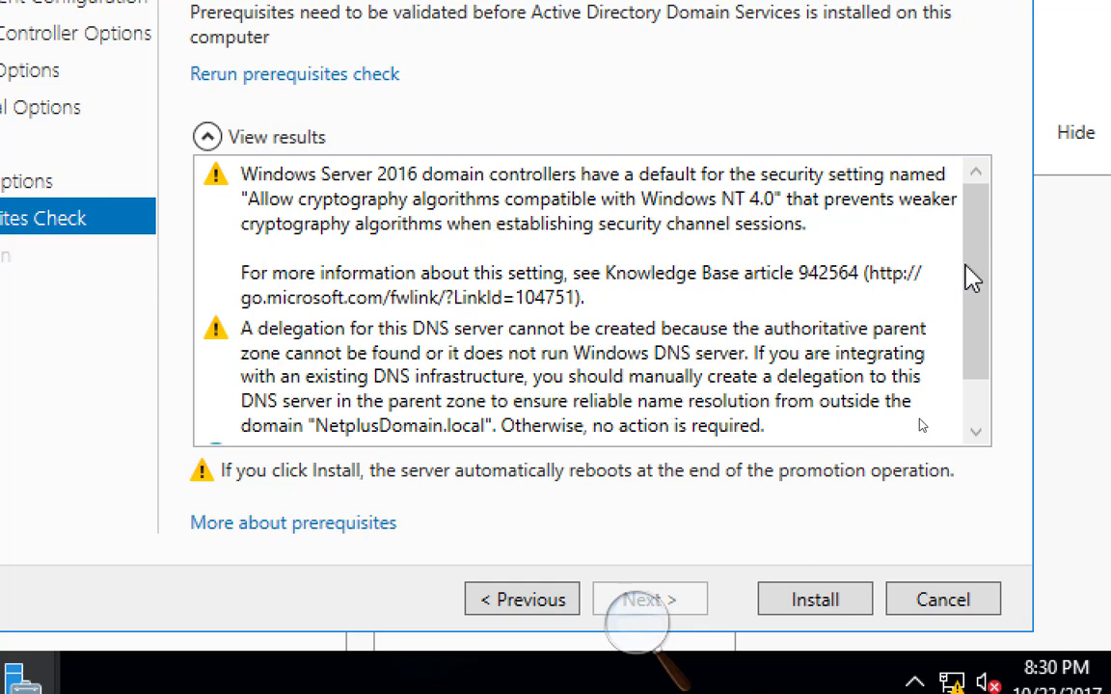
pyautogui.moveTo(964, 279); pyautogui.dragTo(981, 347)
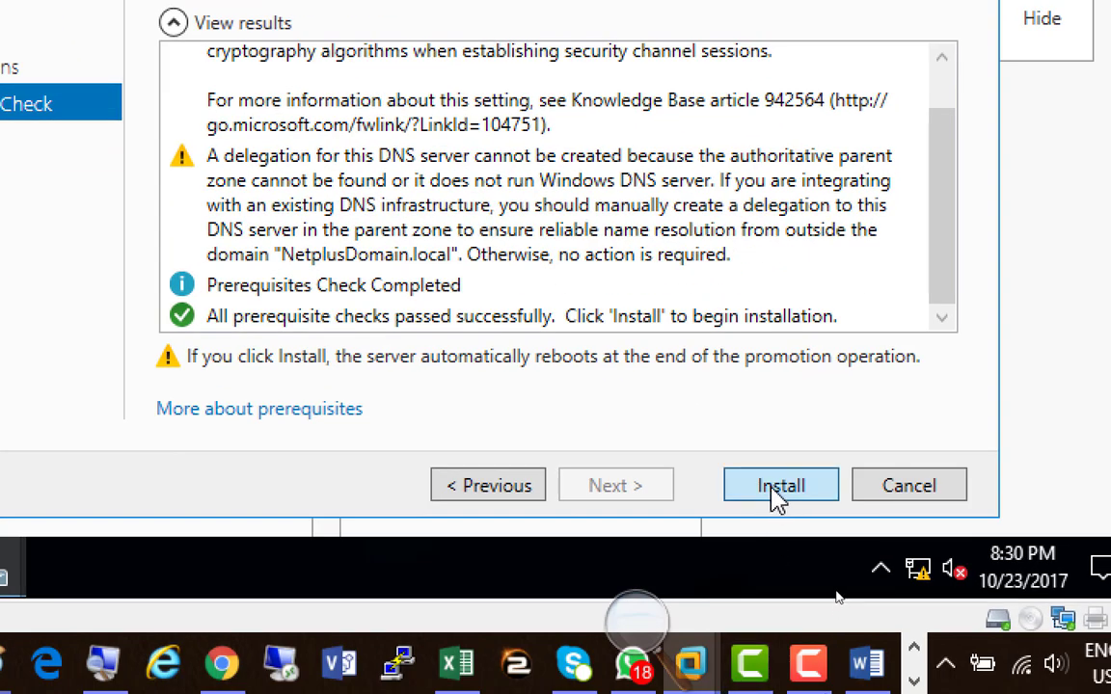
# Step: Begin installing AD DS to promote the server for NetplusDomain.local
pyautogui.click(779, 488)
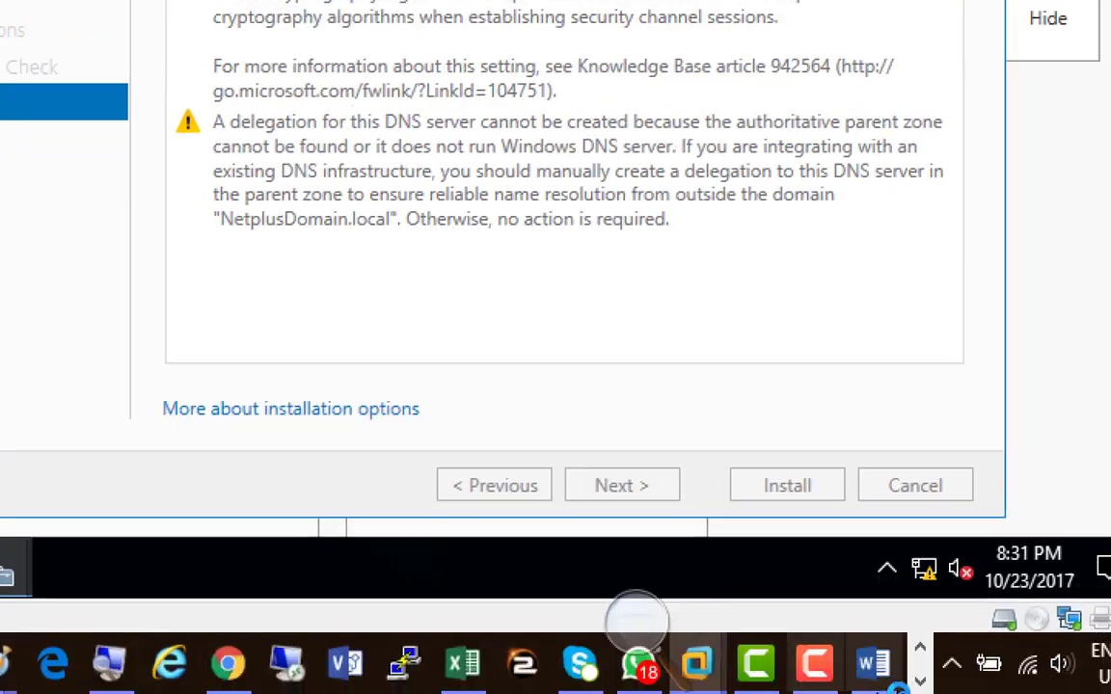
pyautogui.click(825, 680)
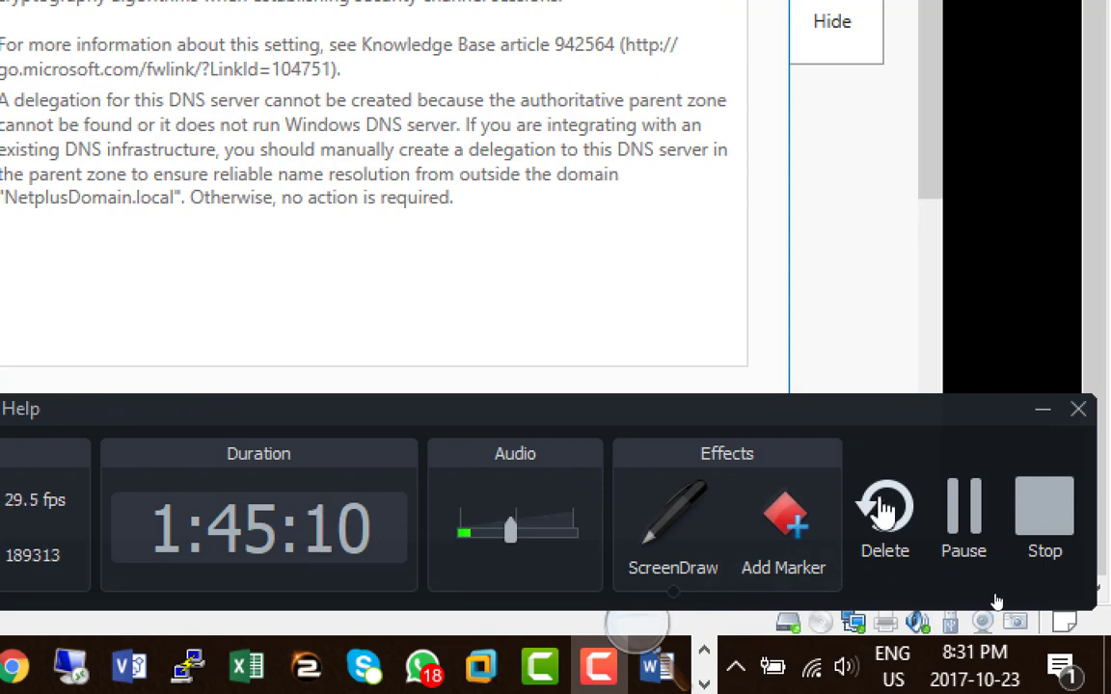
# Step: Pause the Camtasia recording while Server01 restarts after the promotion finishes
pyautogui.click(961, 516)
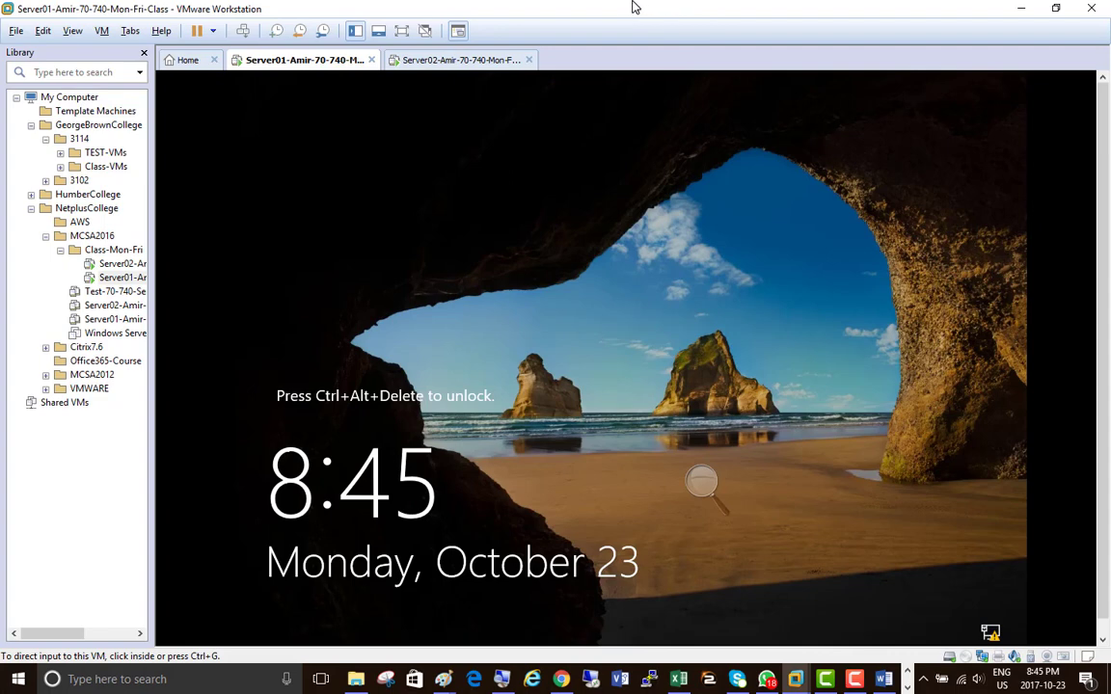
# Step: Sign in to Server01 as the domain Administrator with the account password and magnify the screen to 200%
pyautogui.click(582, 209)
pyautogui.click(243, 32)
pyautogui.click(622, 476)
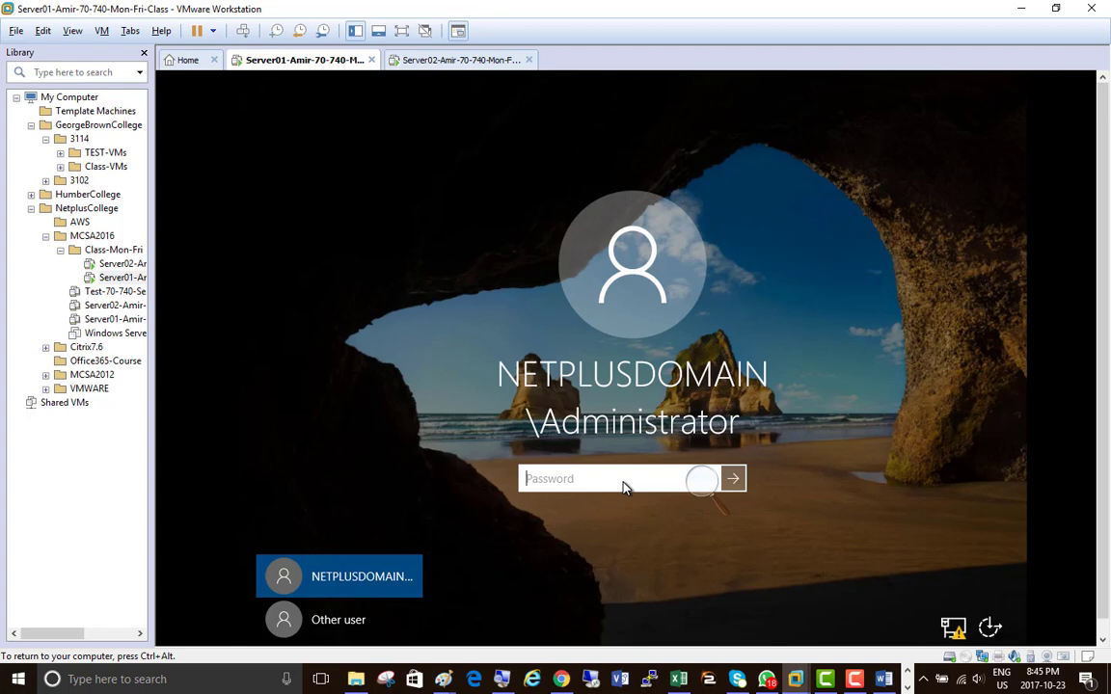
pyautogui.press('Return')
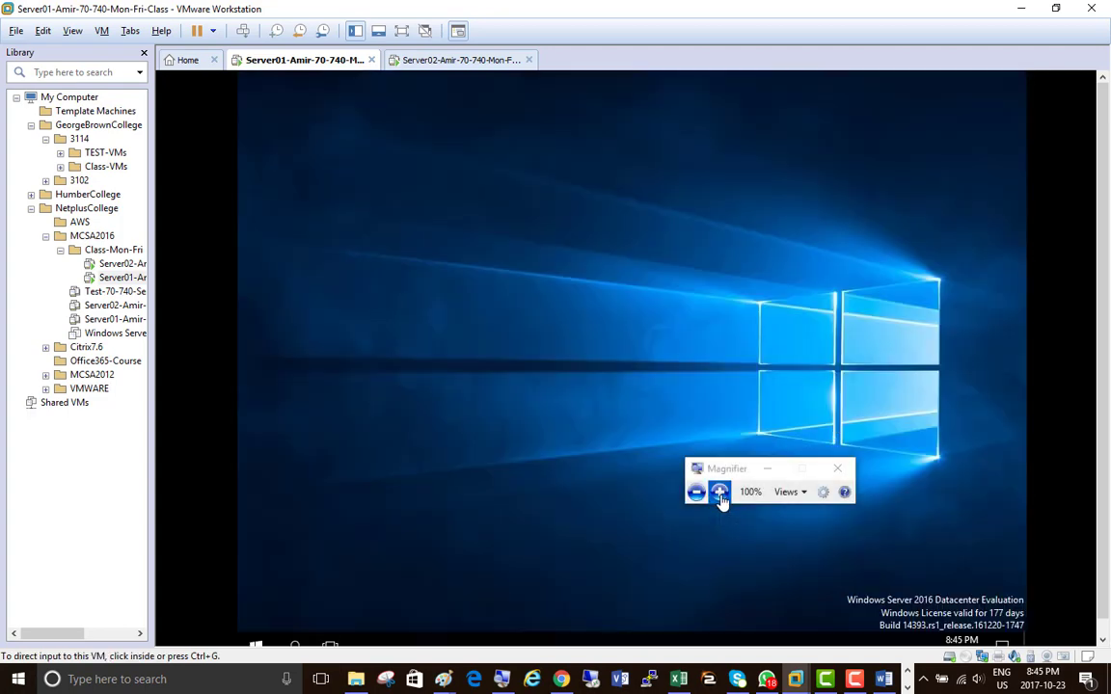
pyautogui.click(719, 493)
pyautogui.click(720, 491)
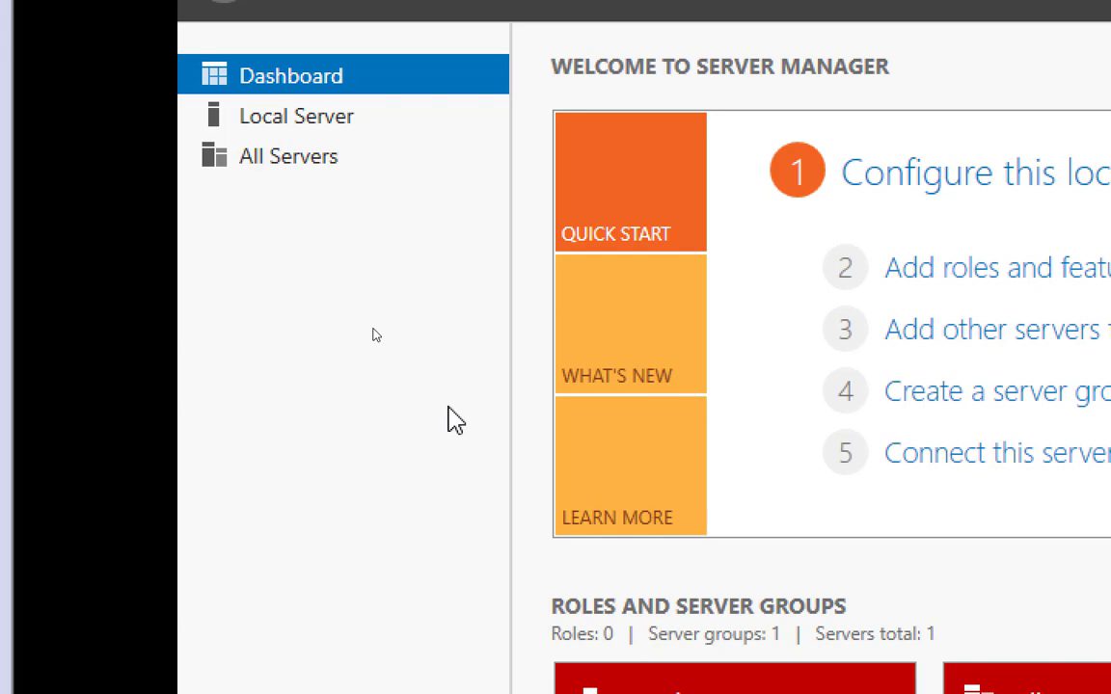
# Step: Show Server Manager's AD DS page listing SERVER01 at 192.168.200.1 as online
pyautogui.click(329, 79)
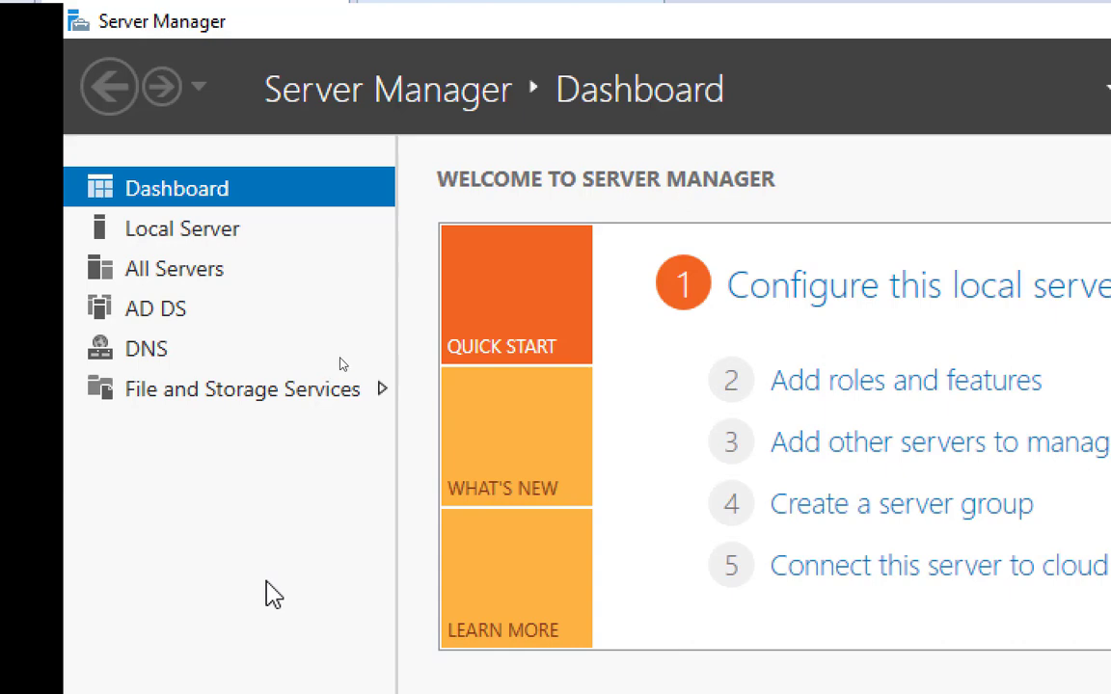
pyautogui.click(155, 310)
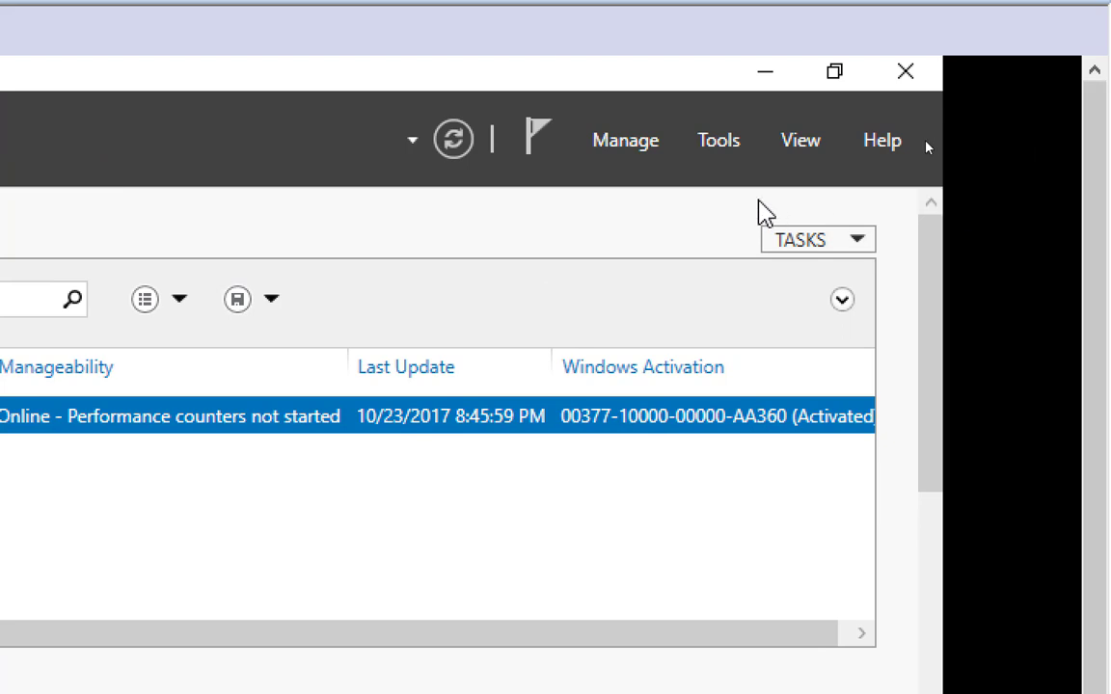
pyautogui.click(720, 142)
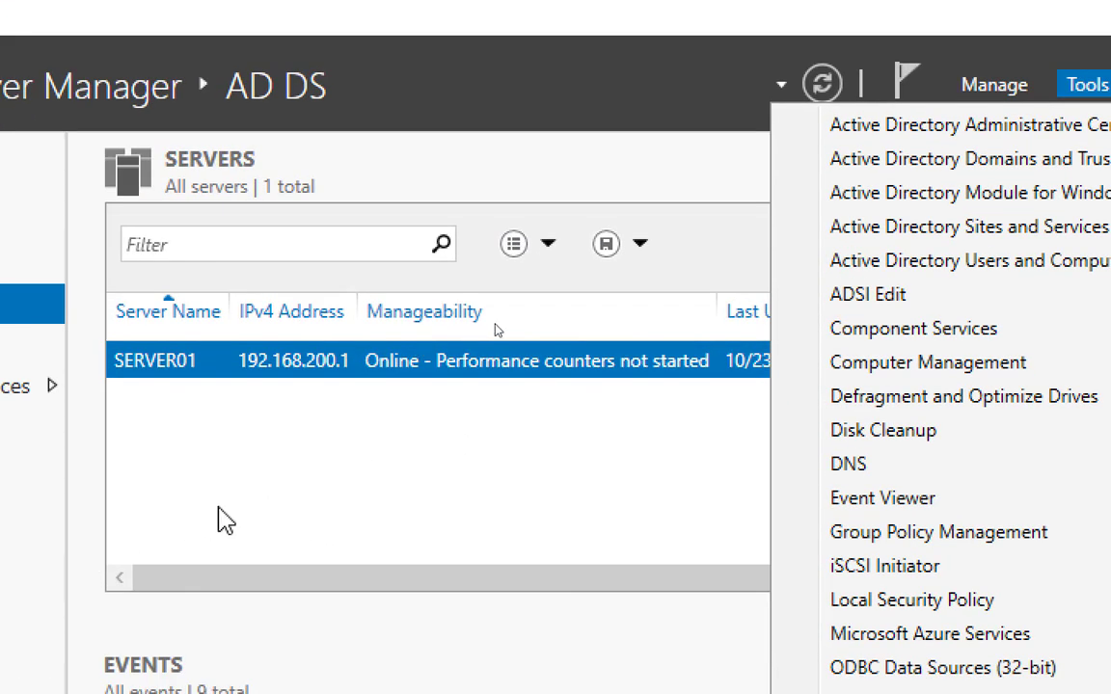
pyautogui.click(490, 478)
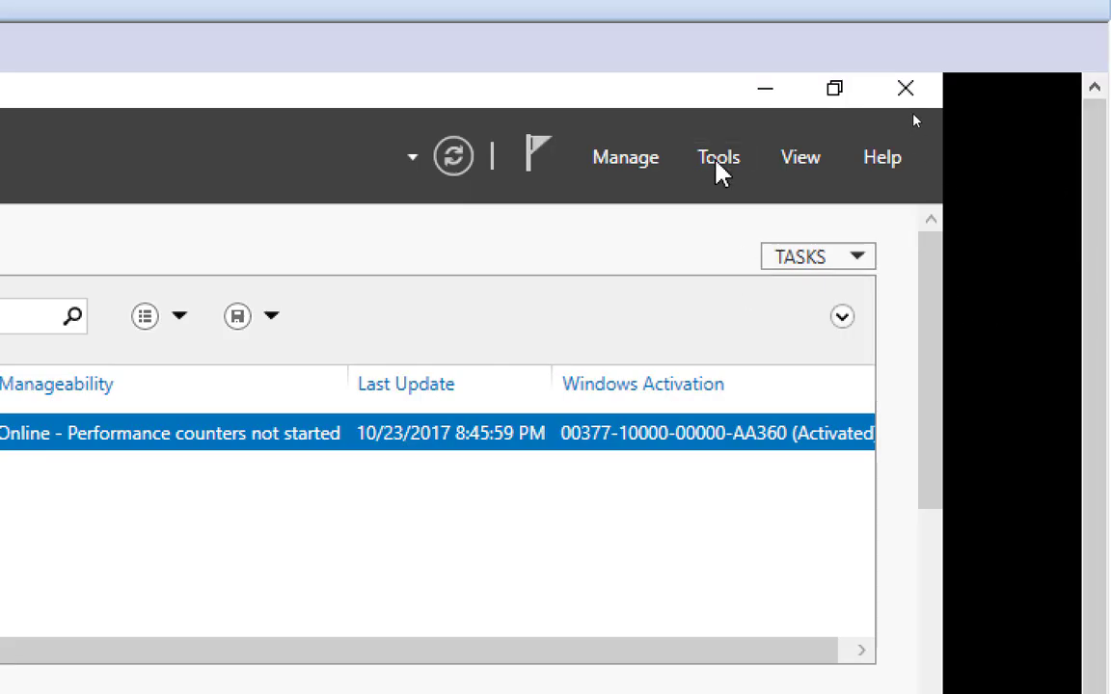
pyautogui.click(1088, 93)
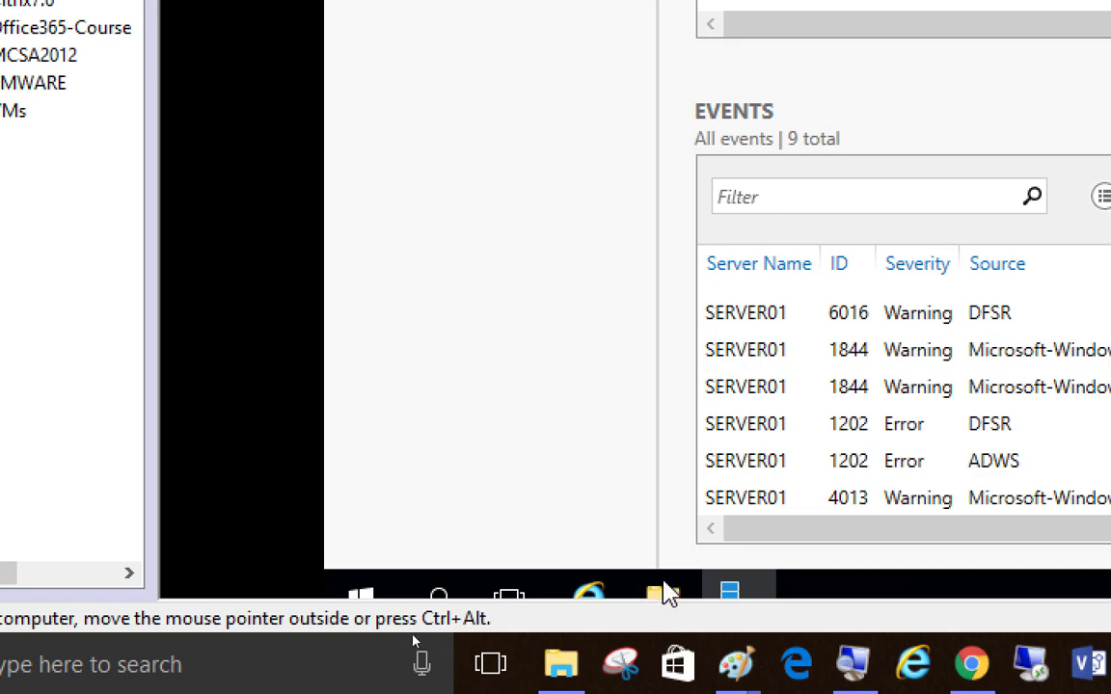
# Step: Browse in File Explorer through This PC and Local Disk (C:) into the Windows folder
pyautogui.click(665, 593)
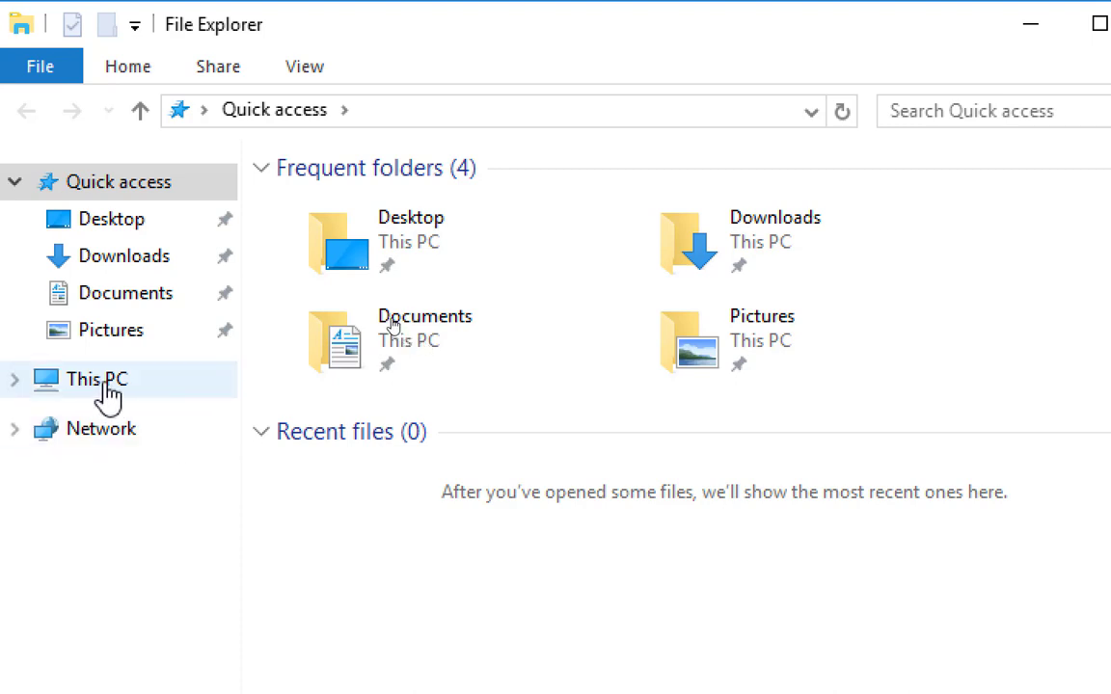
pyautogui.click(109, 396)
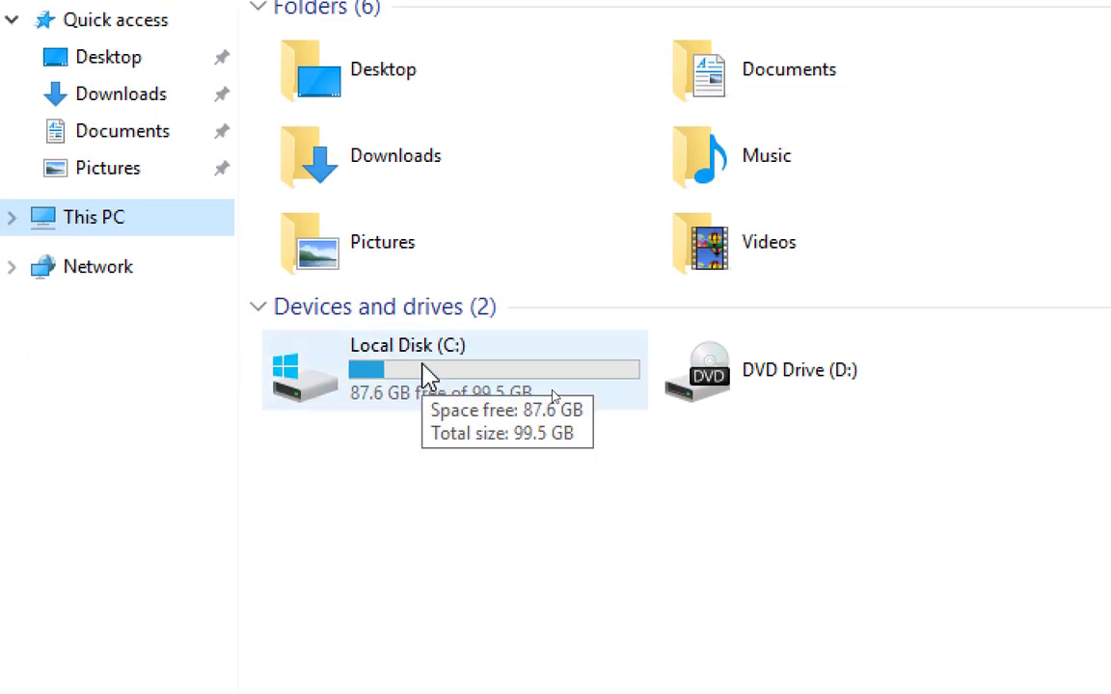
pyautogui.doubleClick(433, 374)
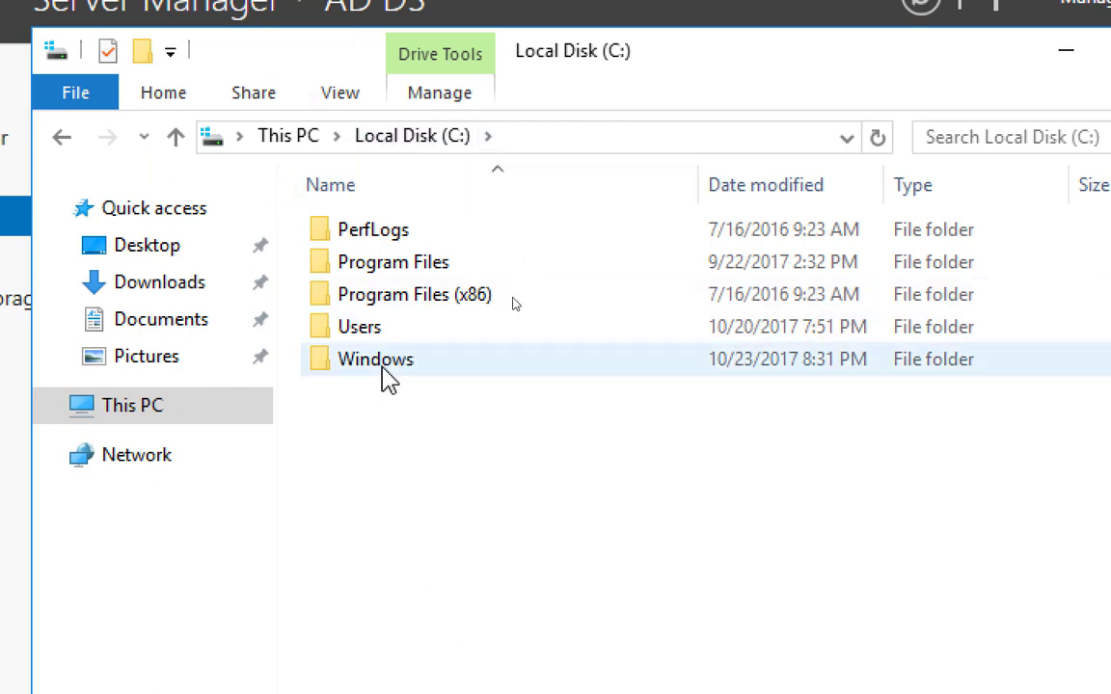
pyautogui.click(381, 364)
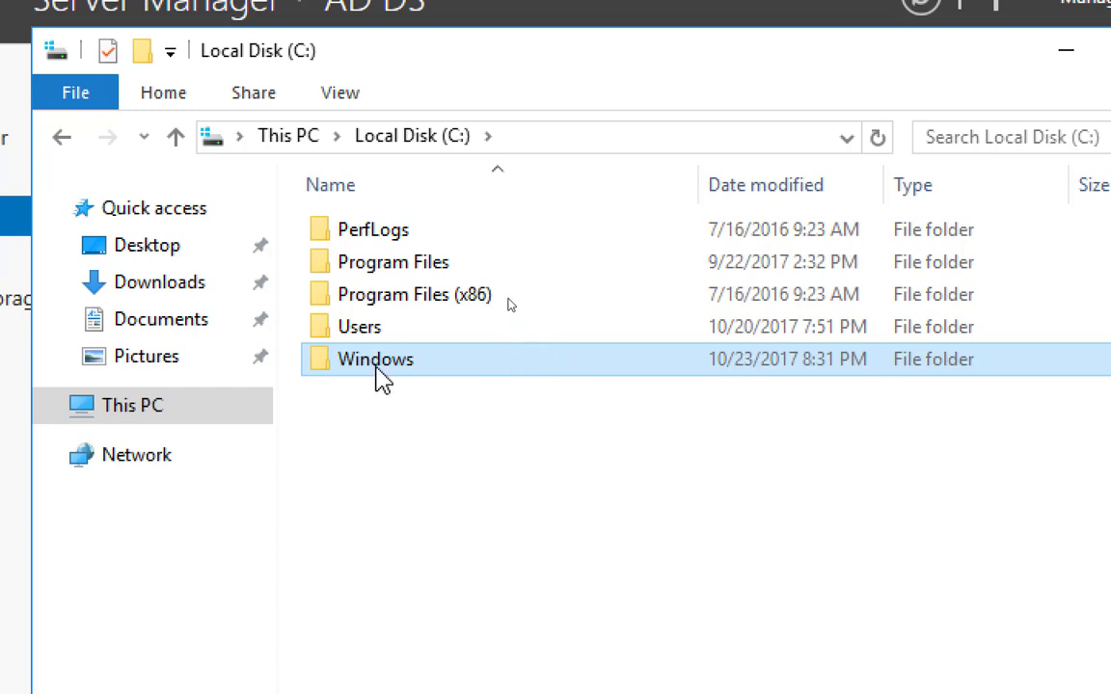
pyautogui.moveTo(380, 372)
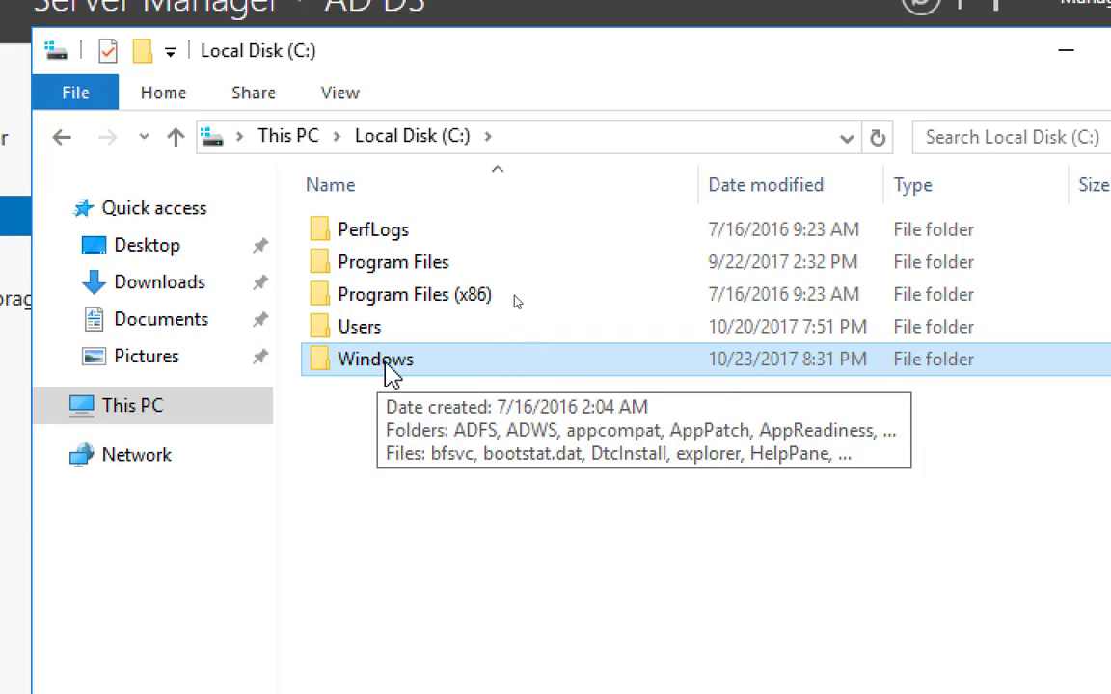
pyautogui.doubleClick(383, 373)
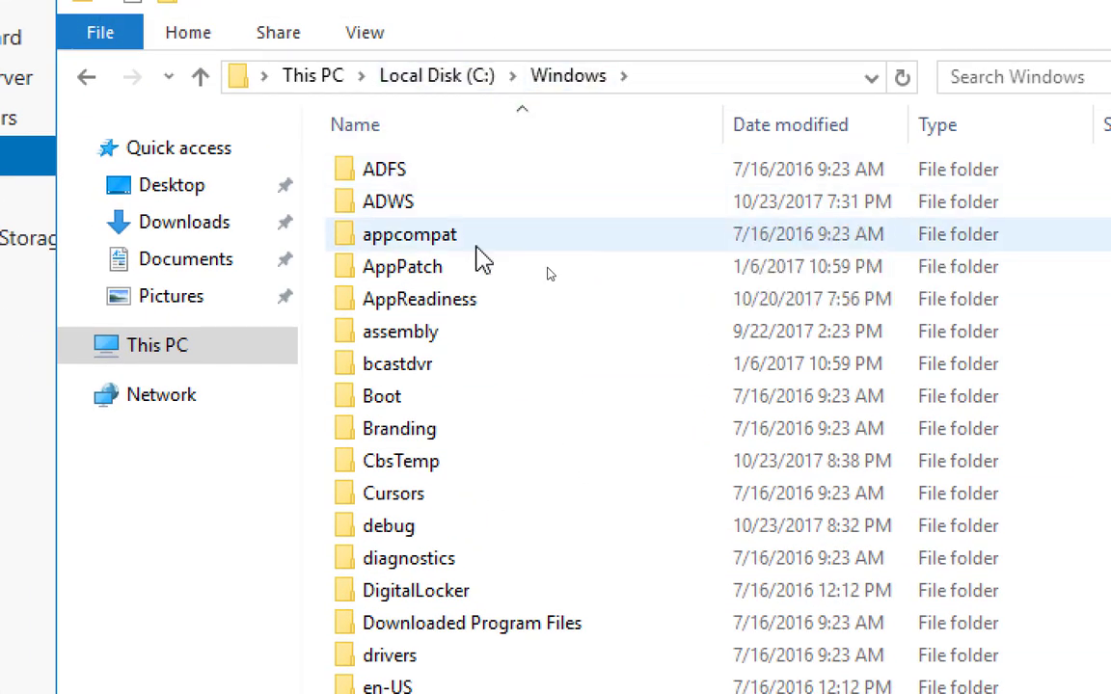
# Step: Jump to the NTDS folder by typing 'ntds' and open it
pyautogui.click(445, 241)
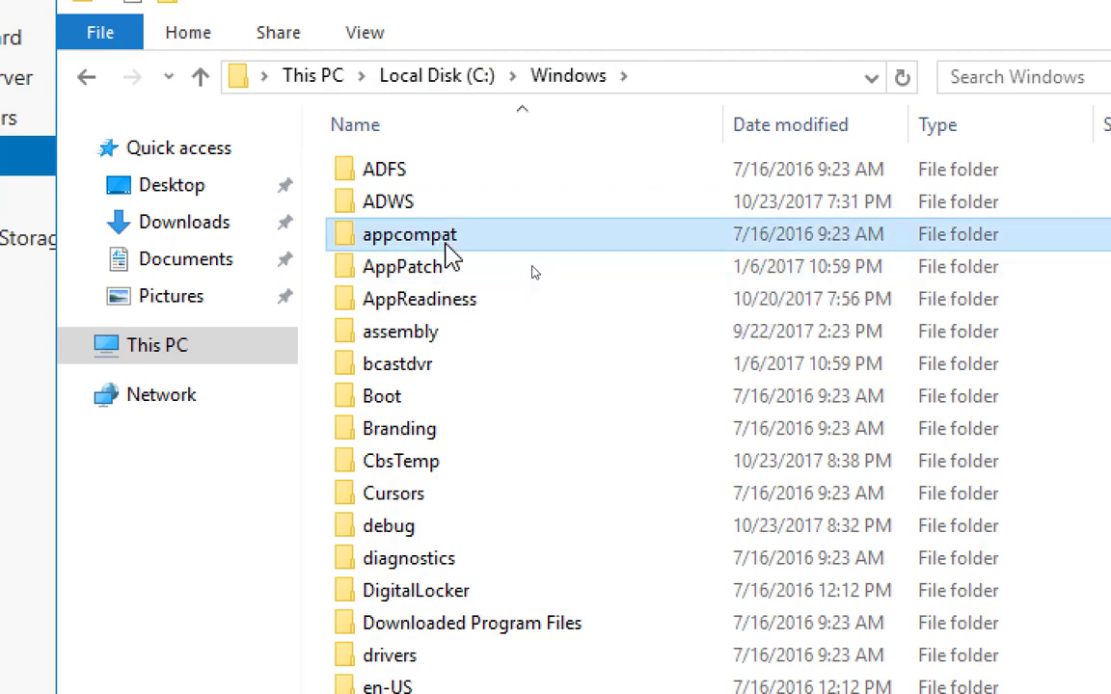
pyautogui.click(443, 303)
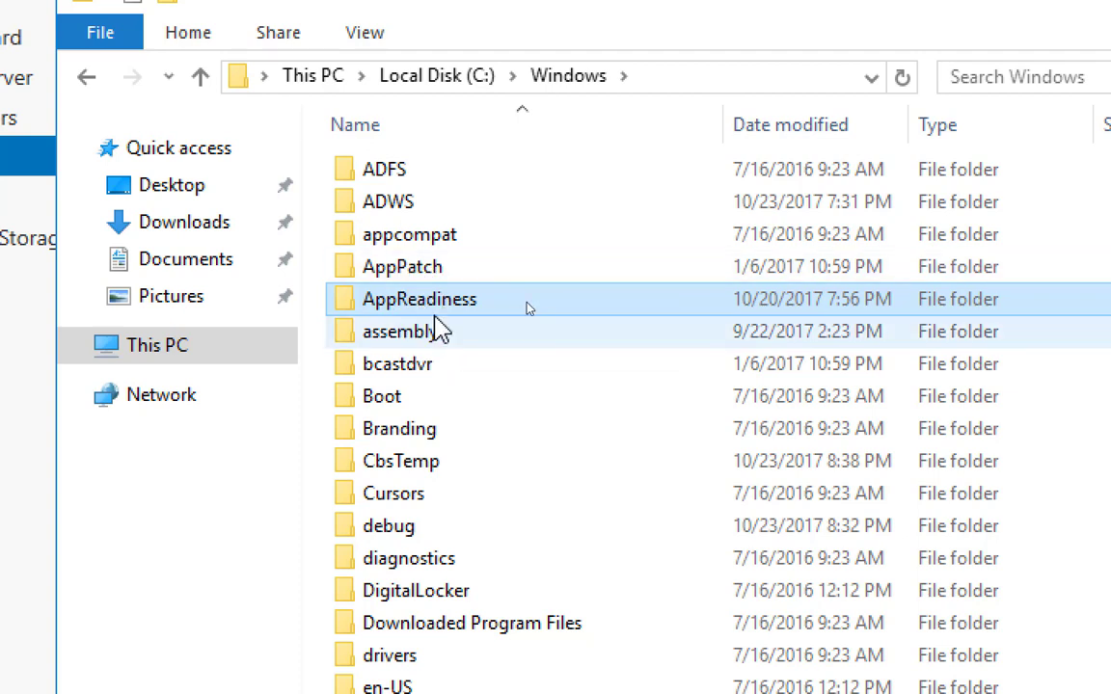
pyautogui.write('ntds')
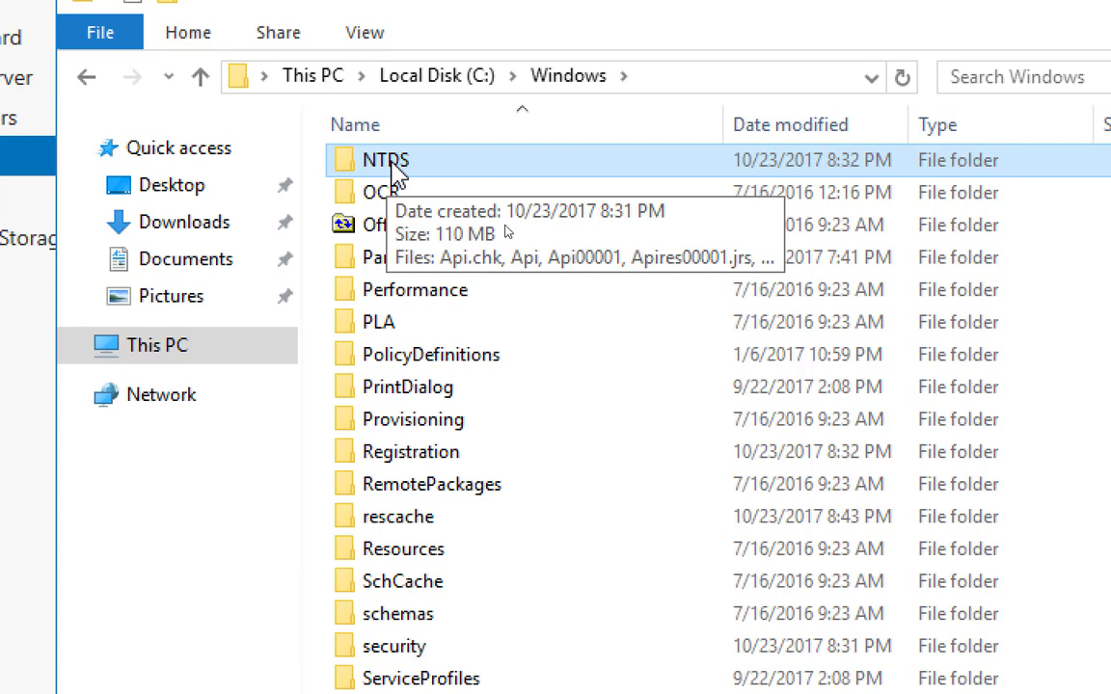
pyautogui.doubleClick(395, 169)
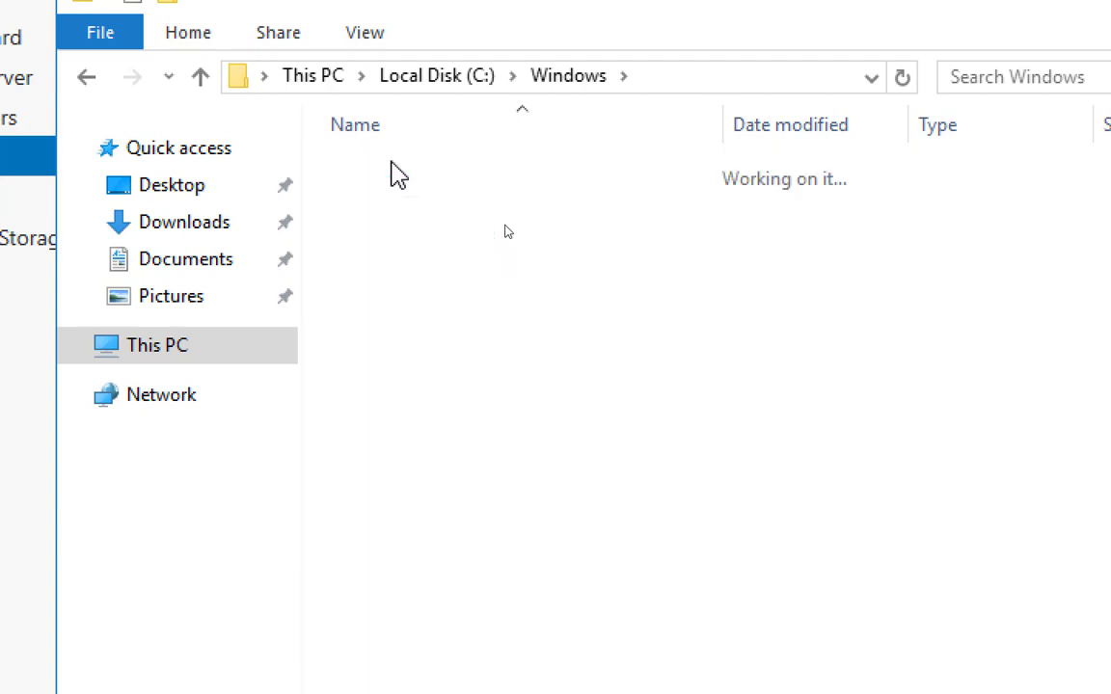
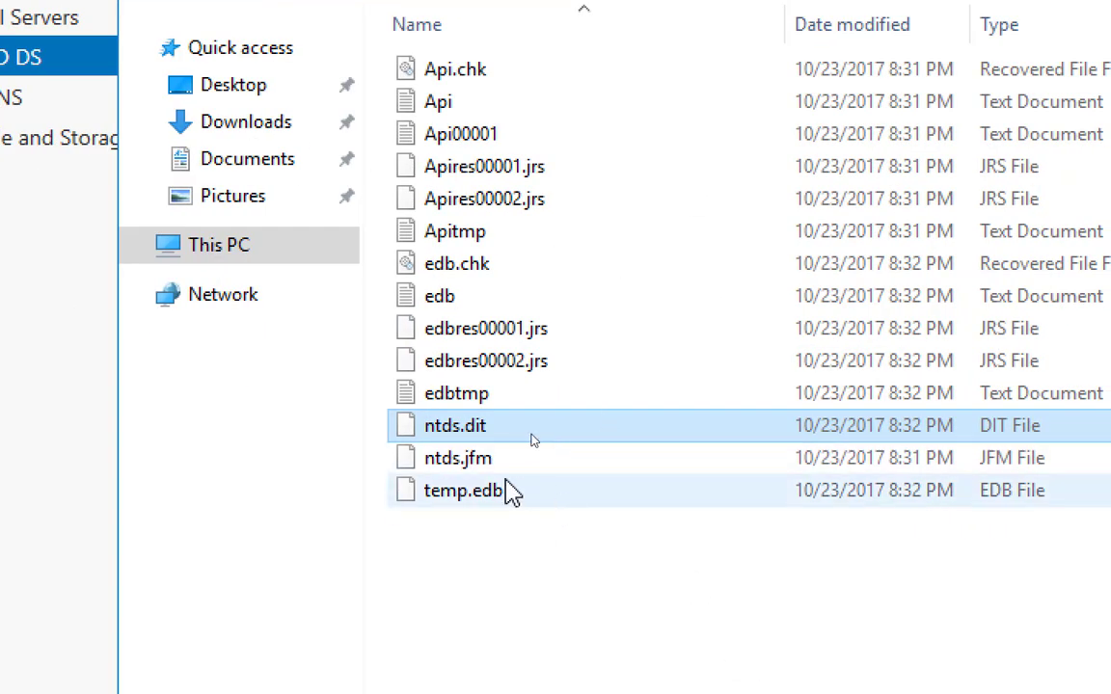
pyautogui.moveTo(455, 441)
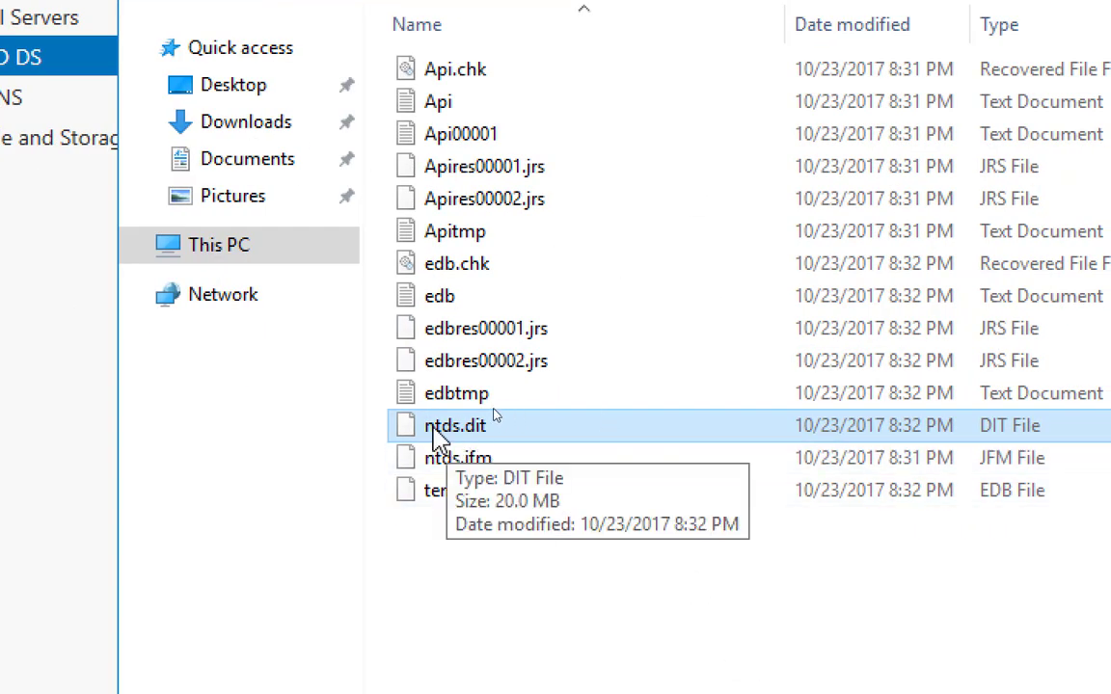
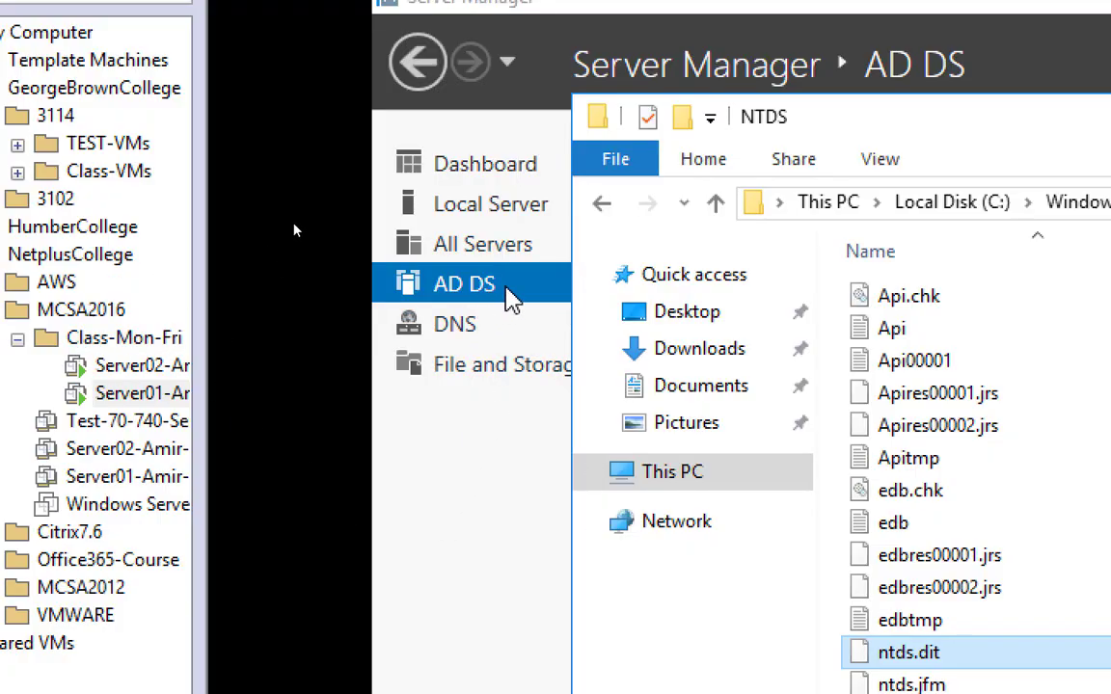
pyautogui.click(487, 496)
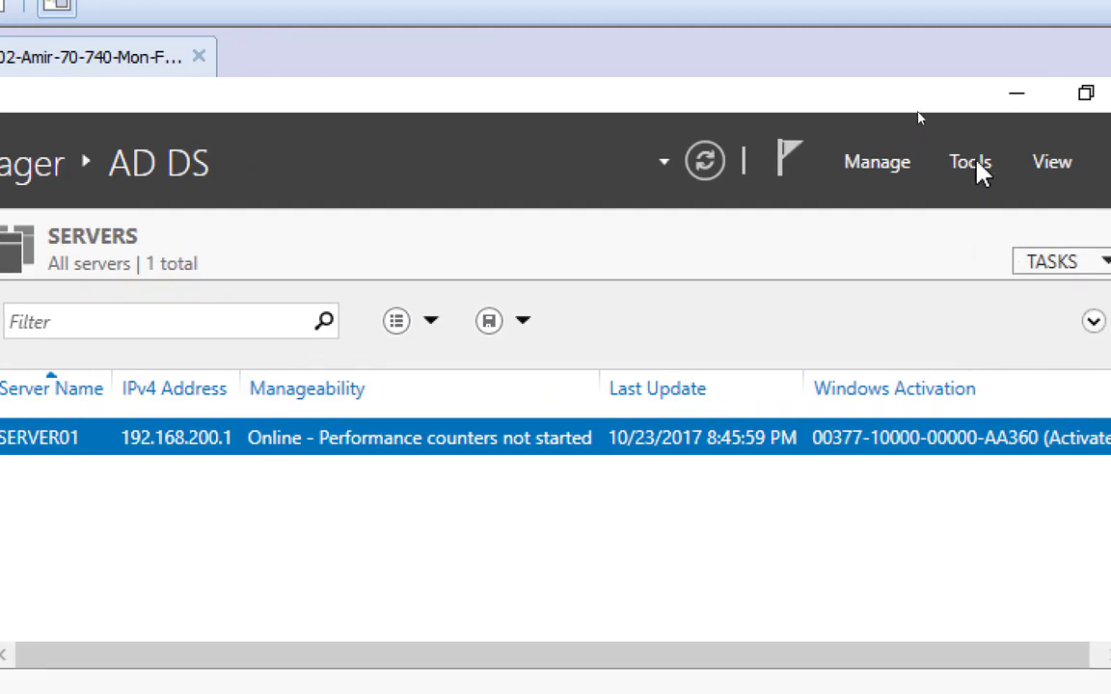
pyautogui.click(979, 172)
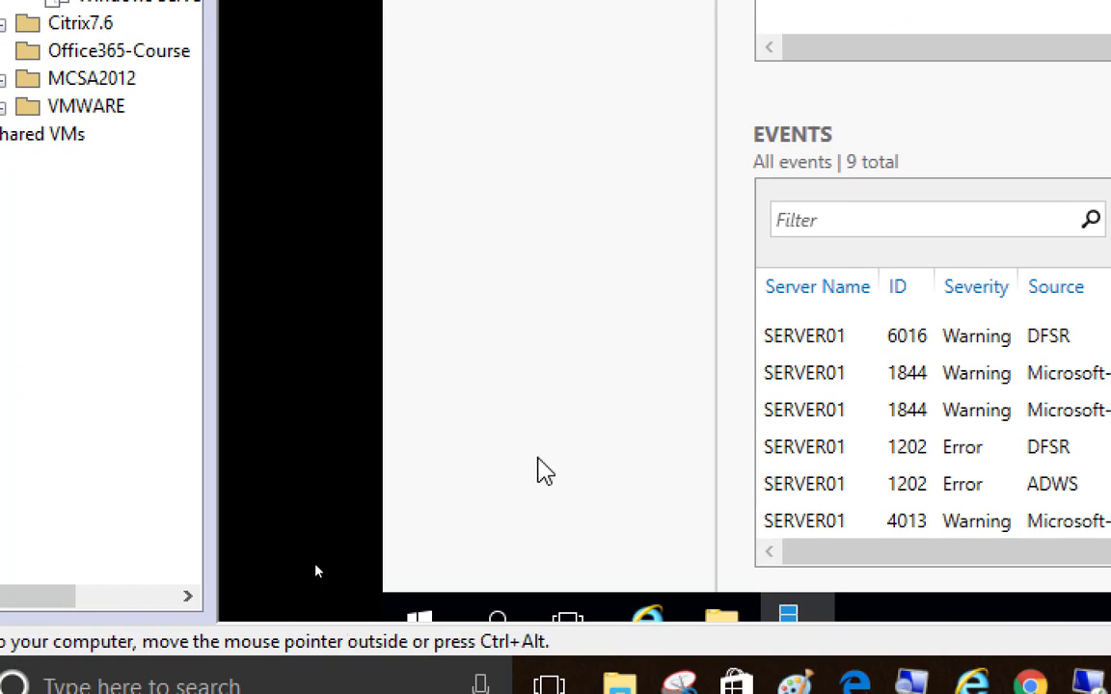
pyautogui.click(723, 619)
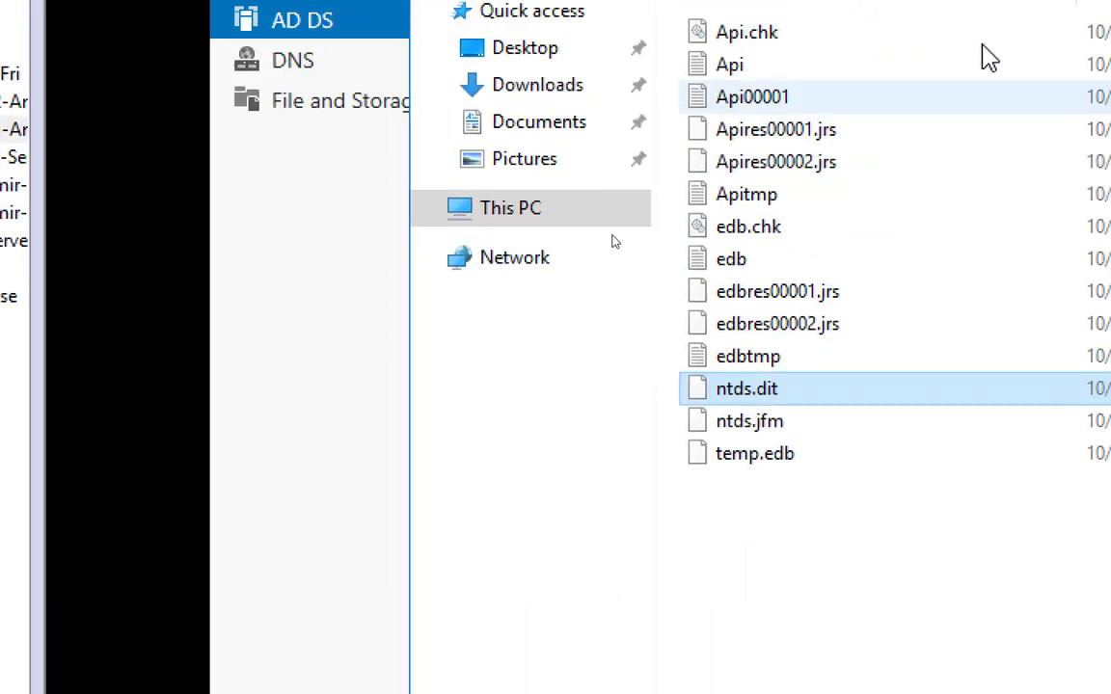
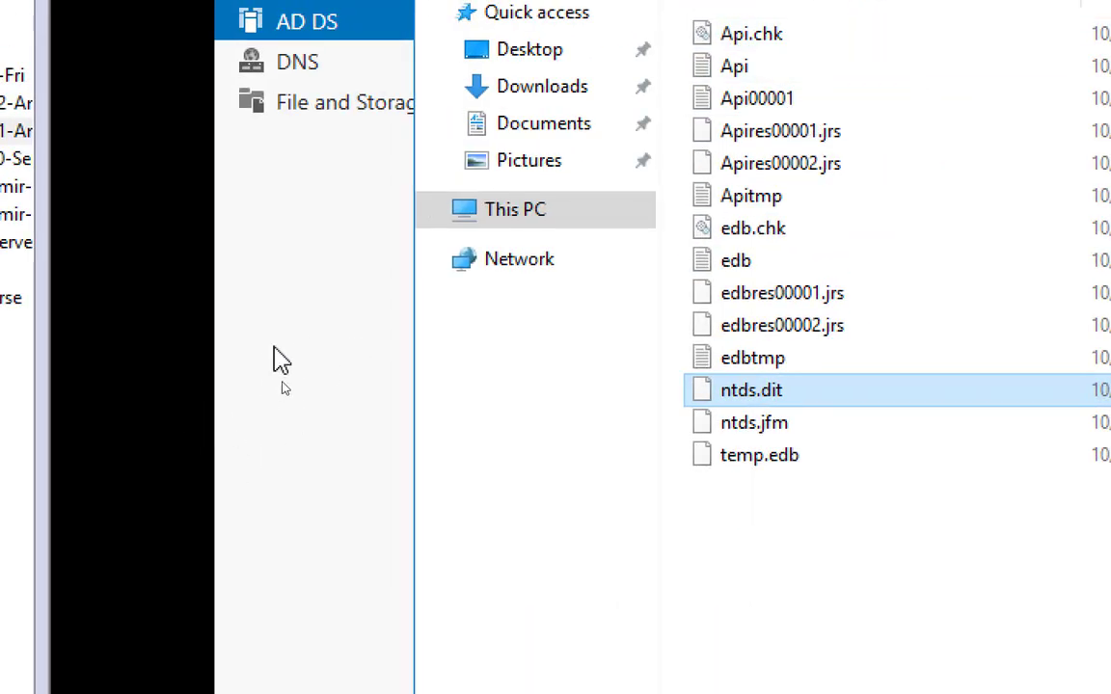
# Step: Bring Server Manager forward and close the NTDS database folder window
pyautogui.click(292, 322)
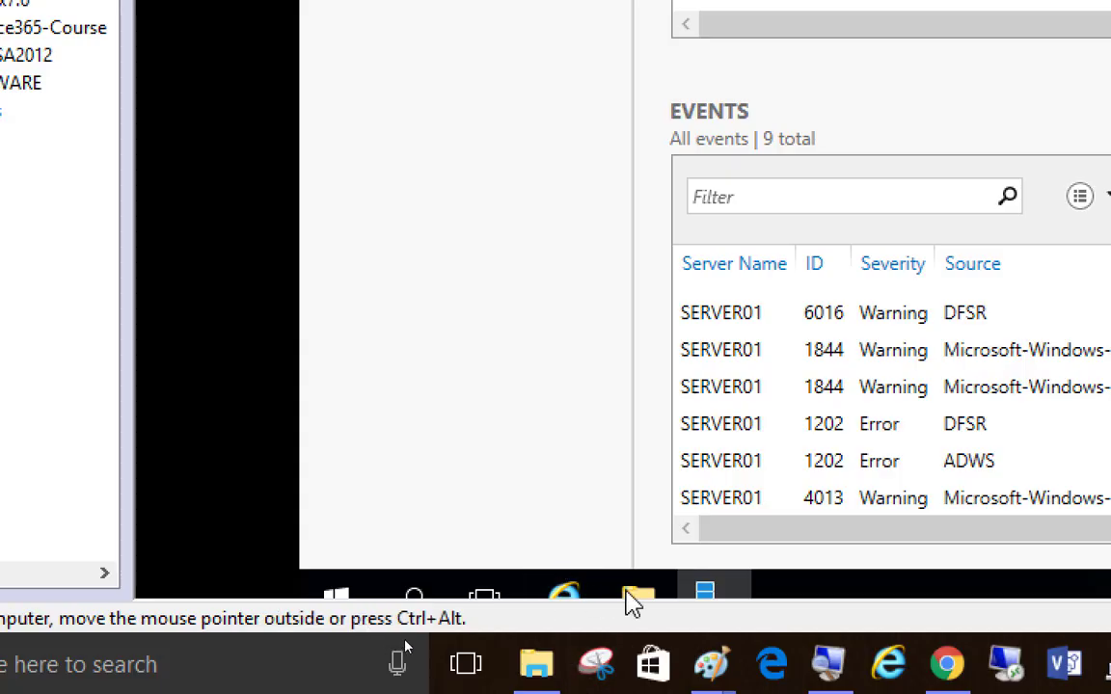
pyautogui.click(636, 600)
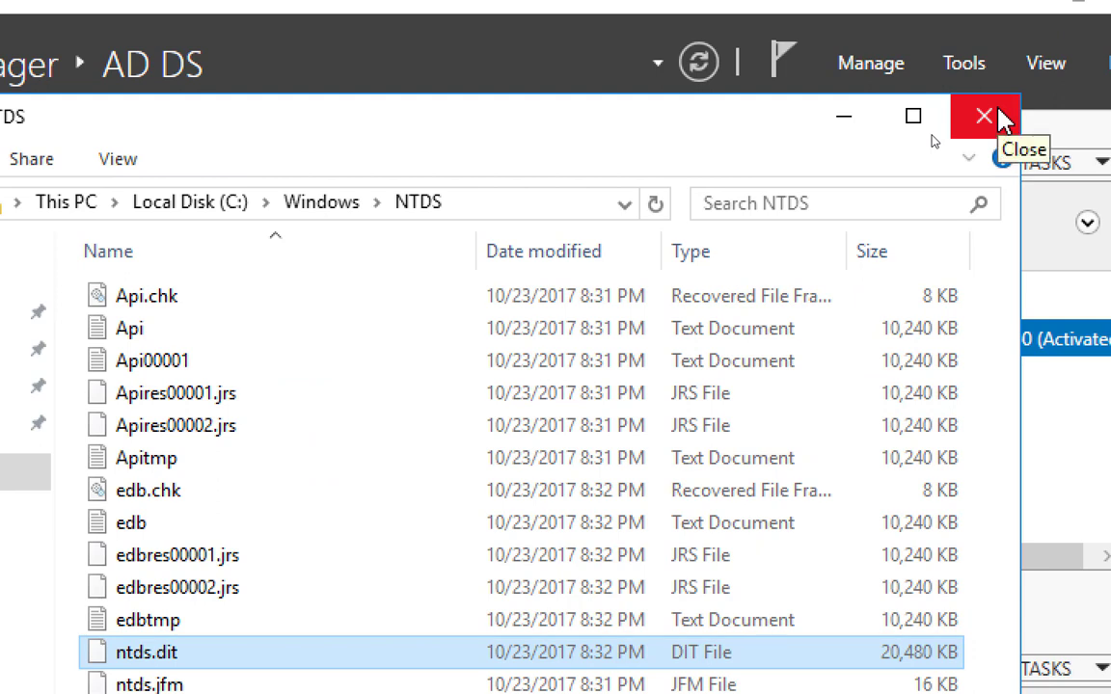
pyautogui.click(992, 117)
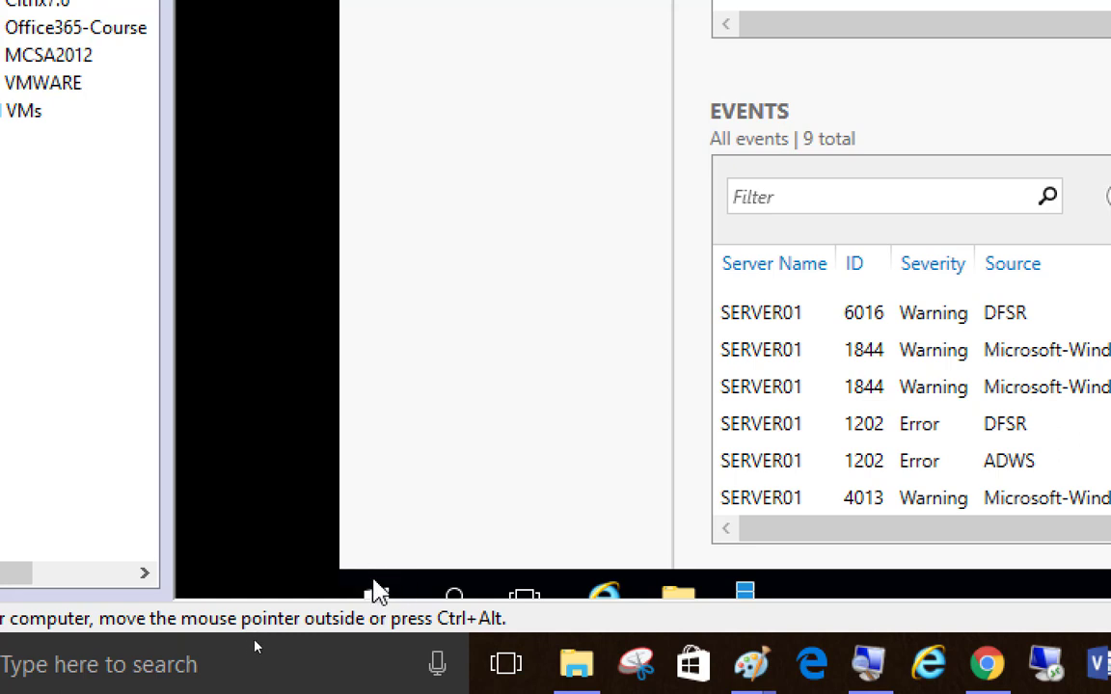
# Step: Open the Run dialog from the Start button's quick-access menu
pyautogui.rightClick(378, 590)
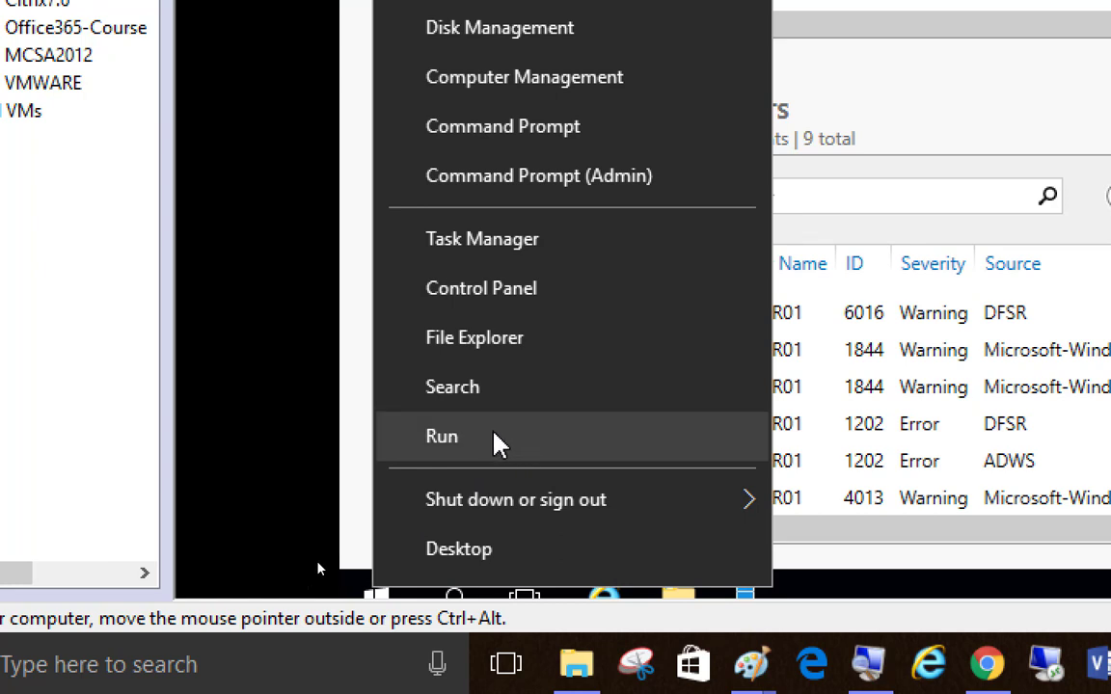
pyautogui.click(489, 436)
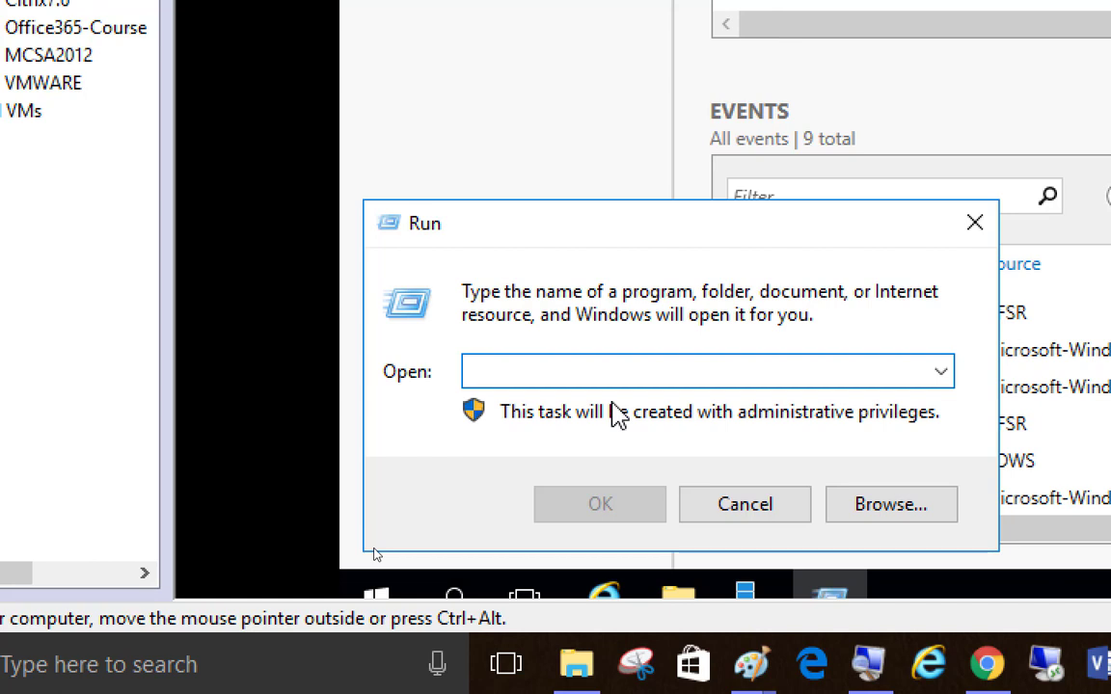
# Step: Run \\server01 to browse its network shares in File Explorer
pyautogui.write('\\\\')
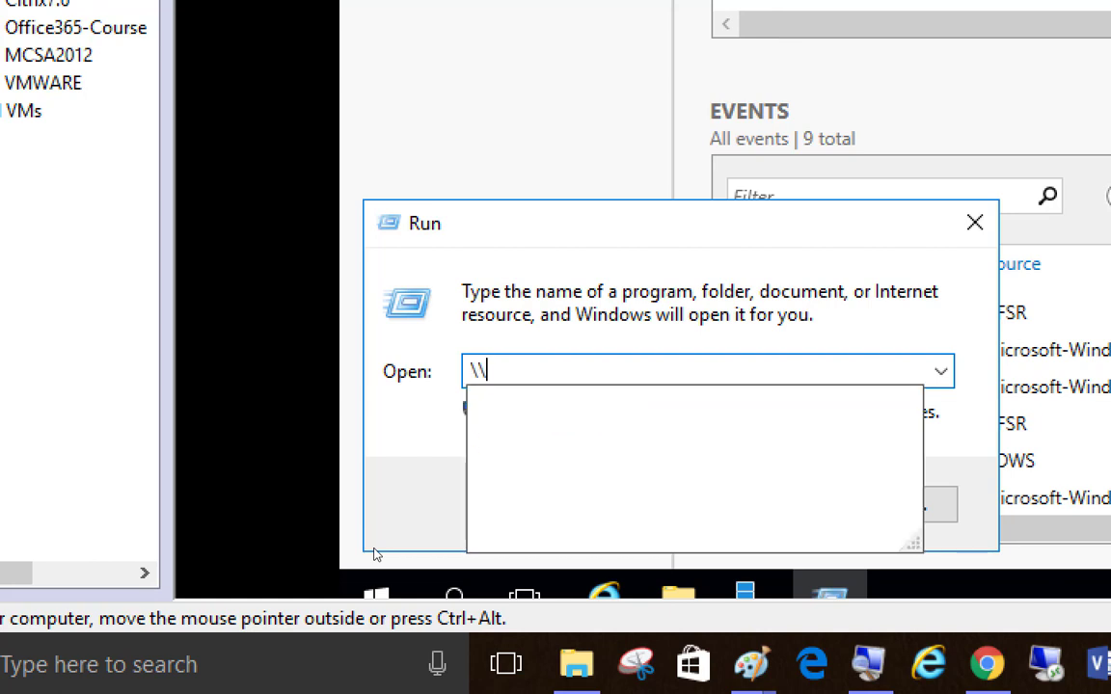
pyautogui.write('server01')
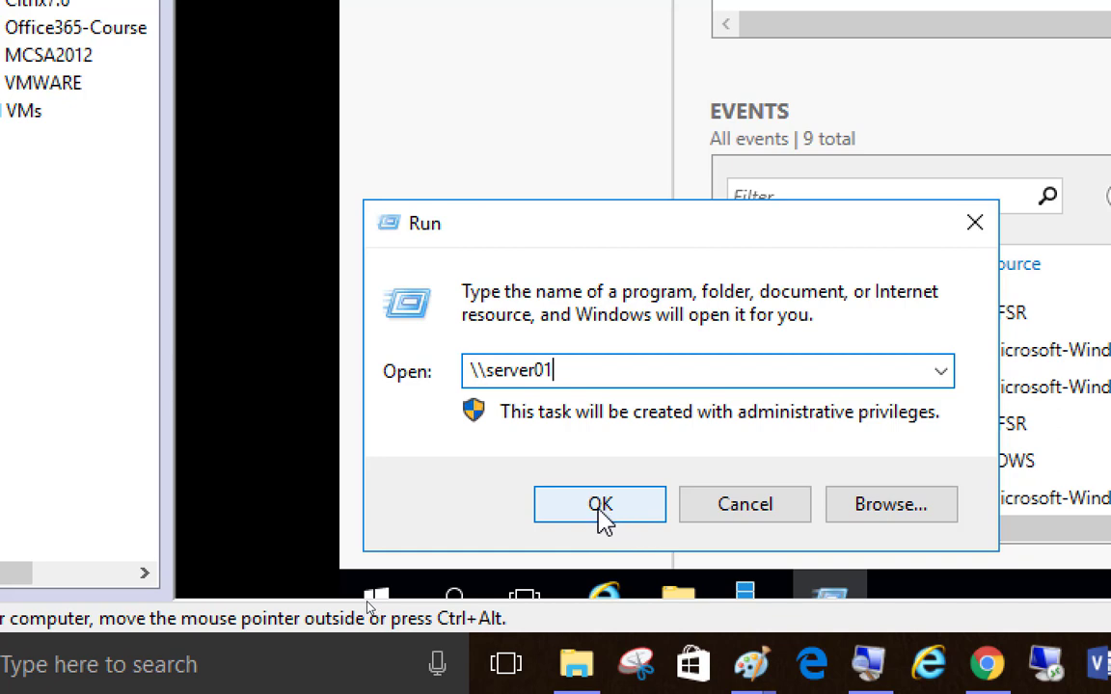
pyautogui.click(599, 516)
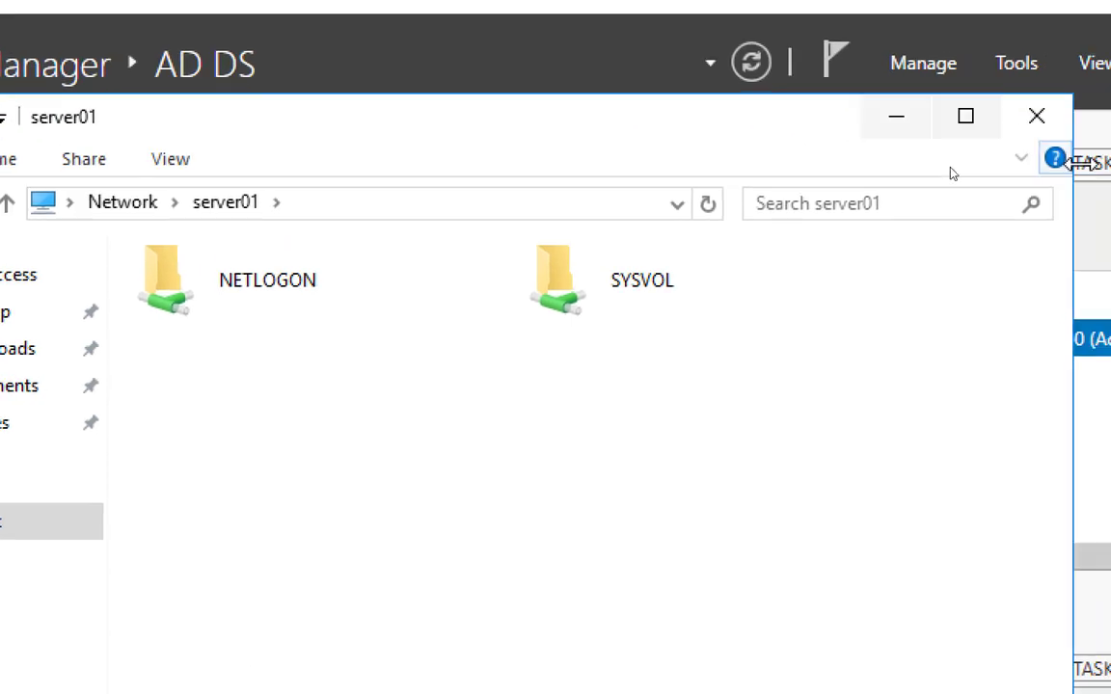
# Step: Close the server01 window showing the NETLOGON and SYSVOL shares
pyautogui.click(1020, 115)
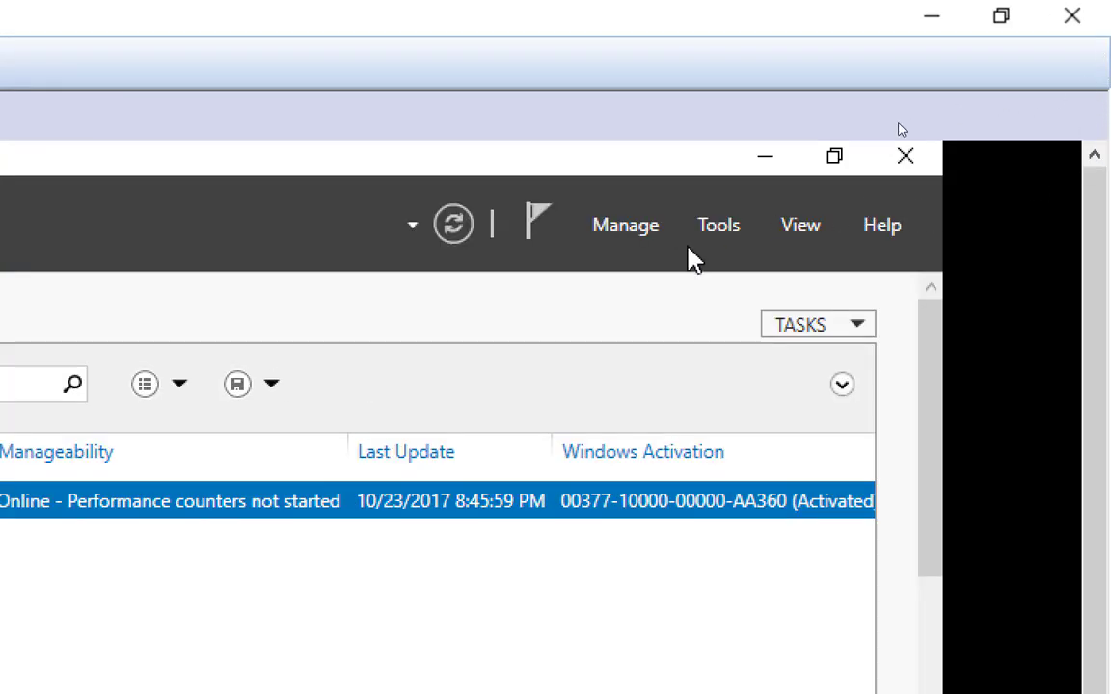
# Step: Launch Active Directory Users and Computers from Server Manager's Tools menu
pyautogui.click(710, 240)
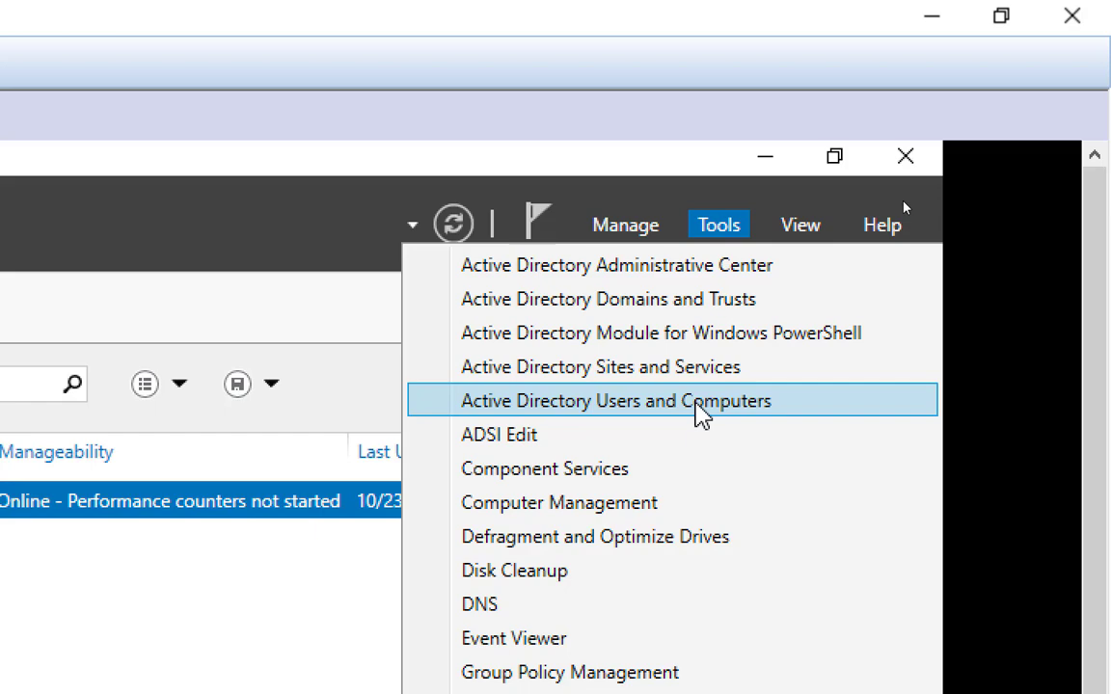
pyautogui.click(701, 414)
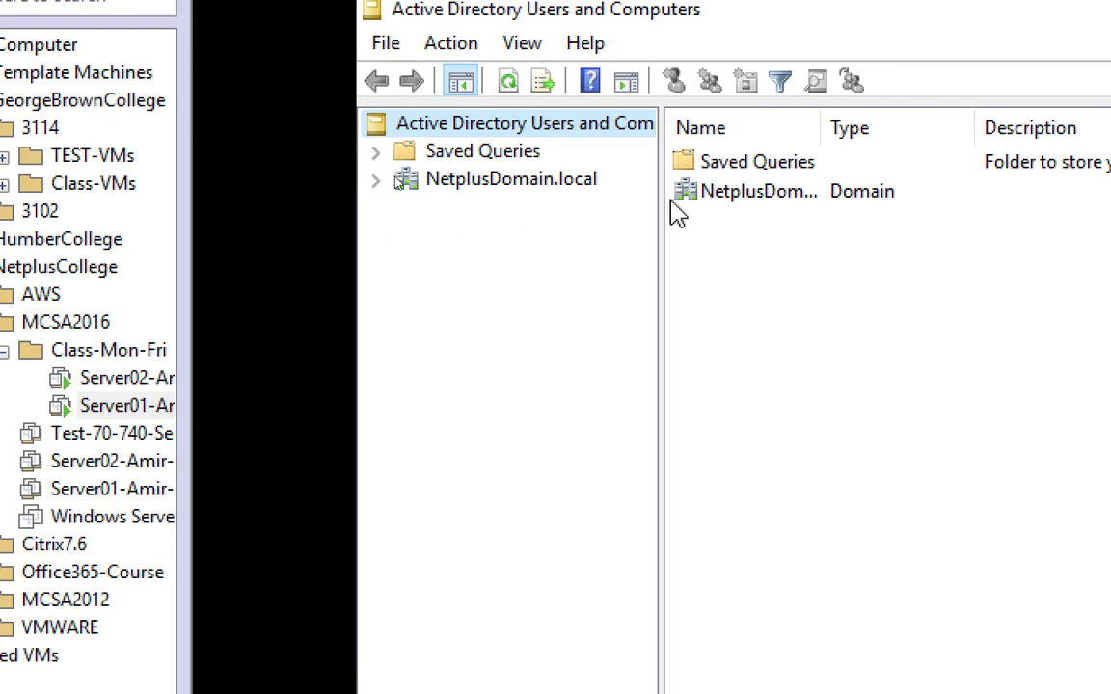
# Step: Widen the tree pane, expand NetplusDomain.local and browse each container through Users
pyautogui.moveTo(657, 228); pyautogui.dragTo(842, 235)
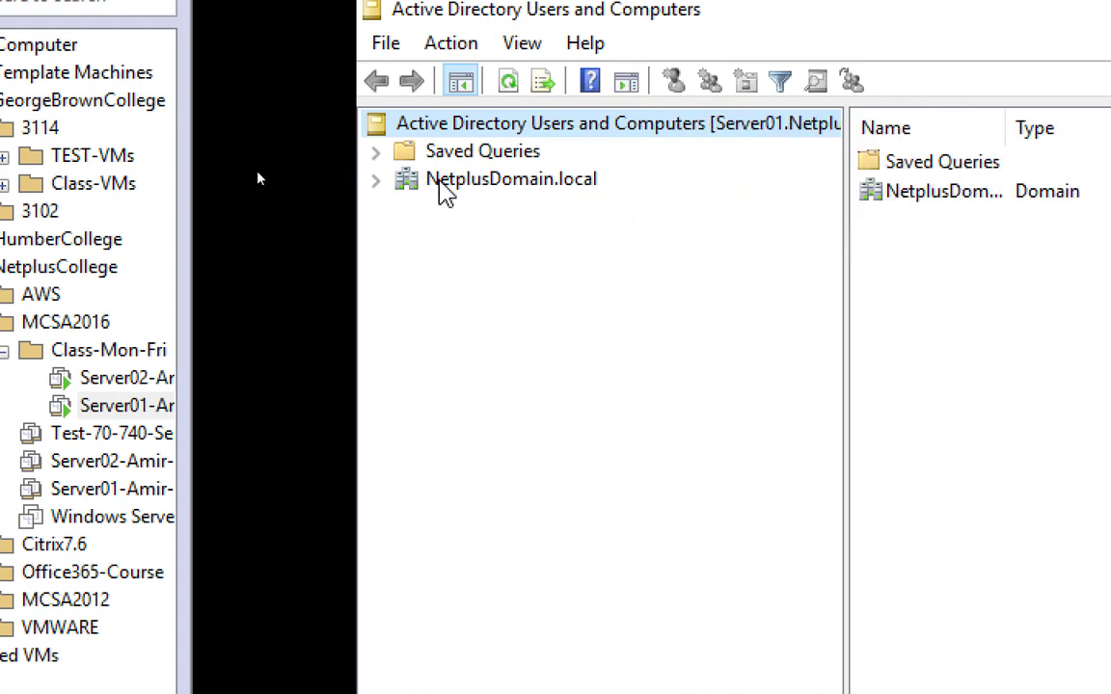
pyautogui.click(376, 187)
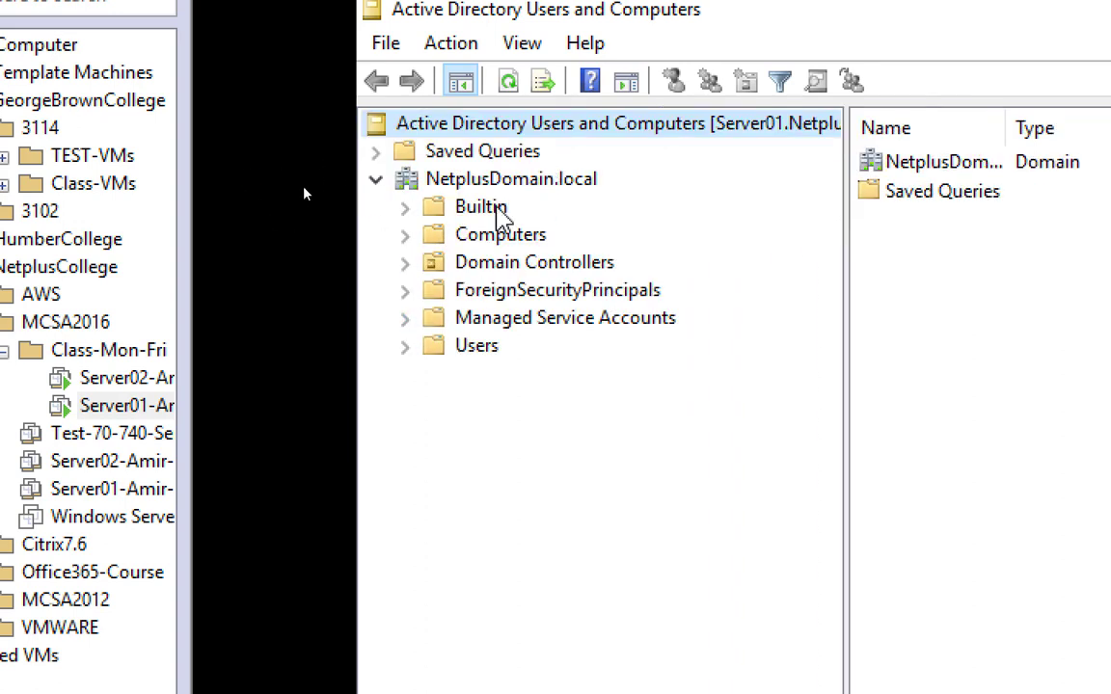
pyautogui.click(488, 206)
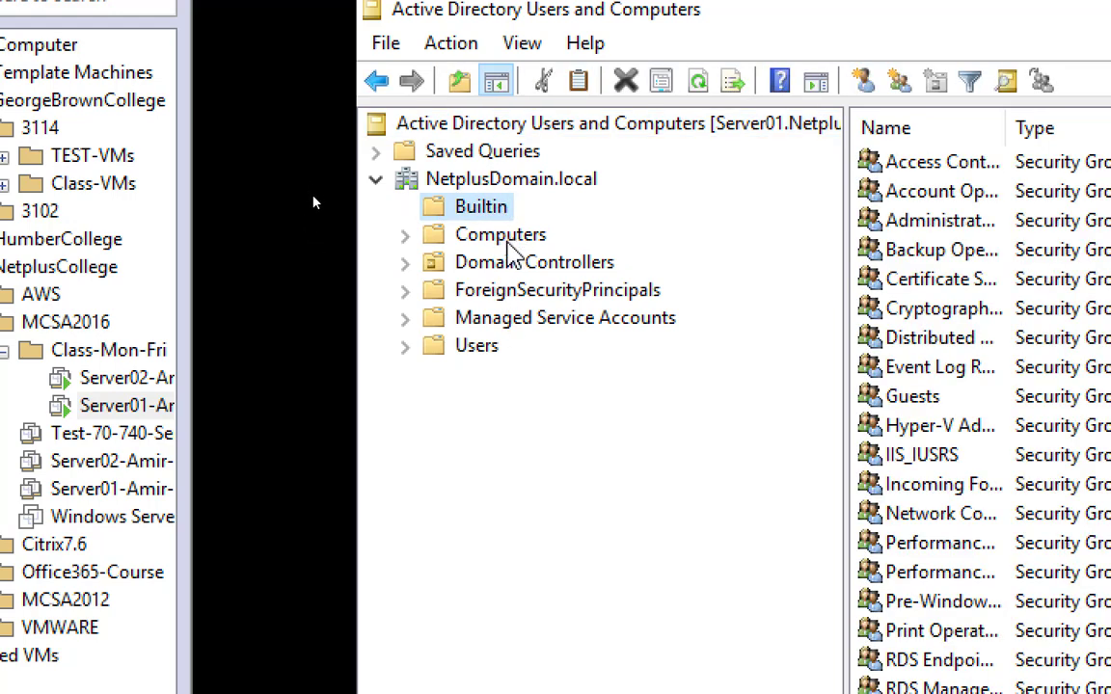
pyautogui.click(501, 237)
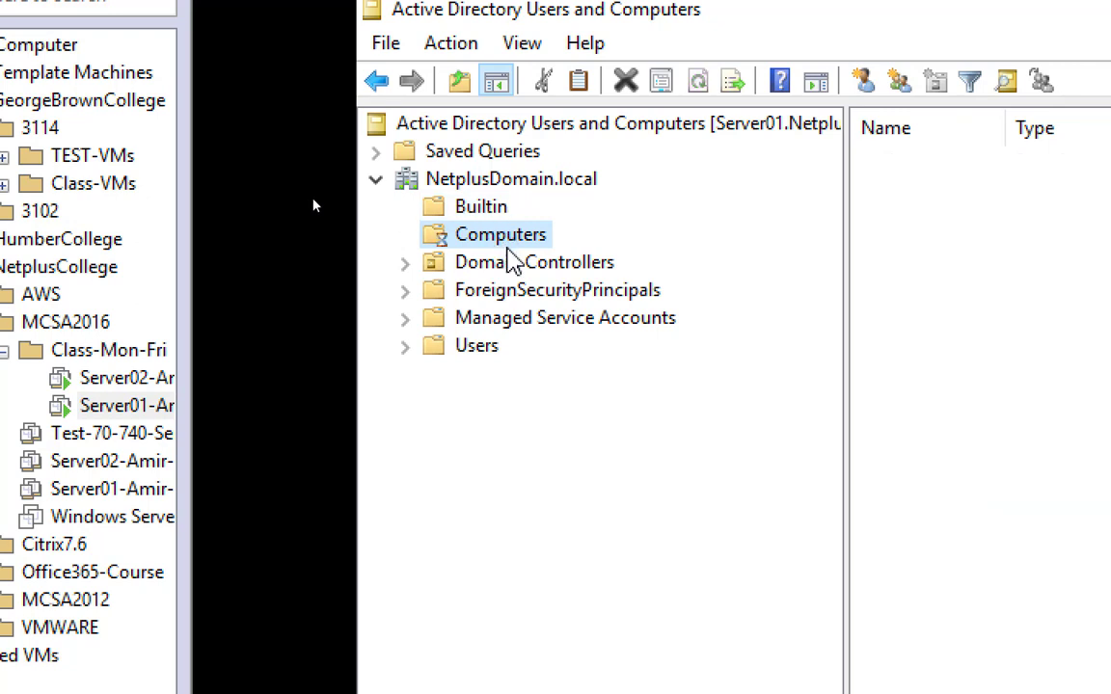
pyautogui.click(525, 264)
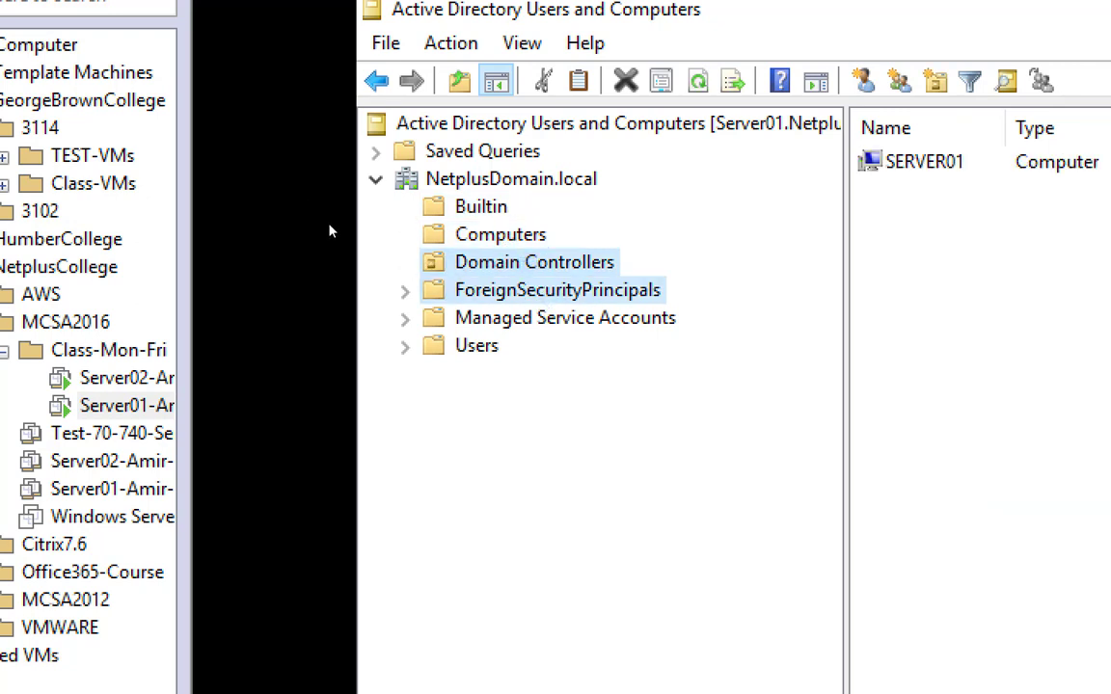
pyautogui.click(540, 290)
pyautogui.click(538, 324)
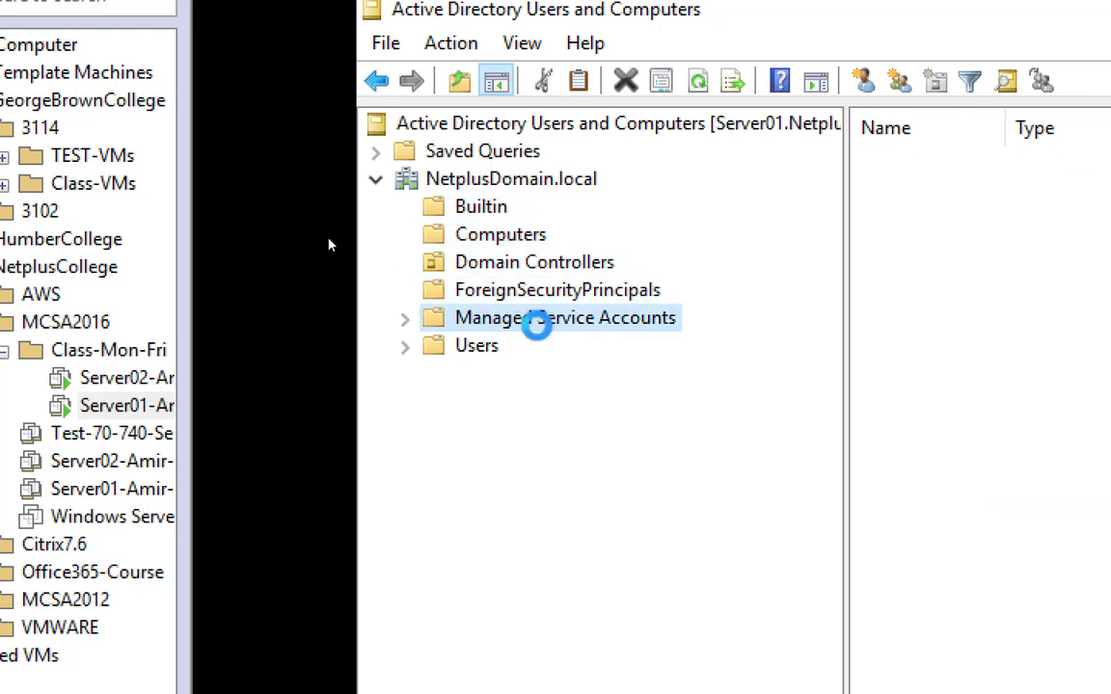
pyautogui.click(480, 349)
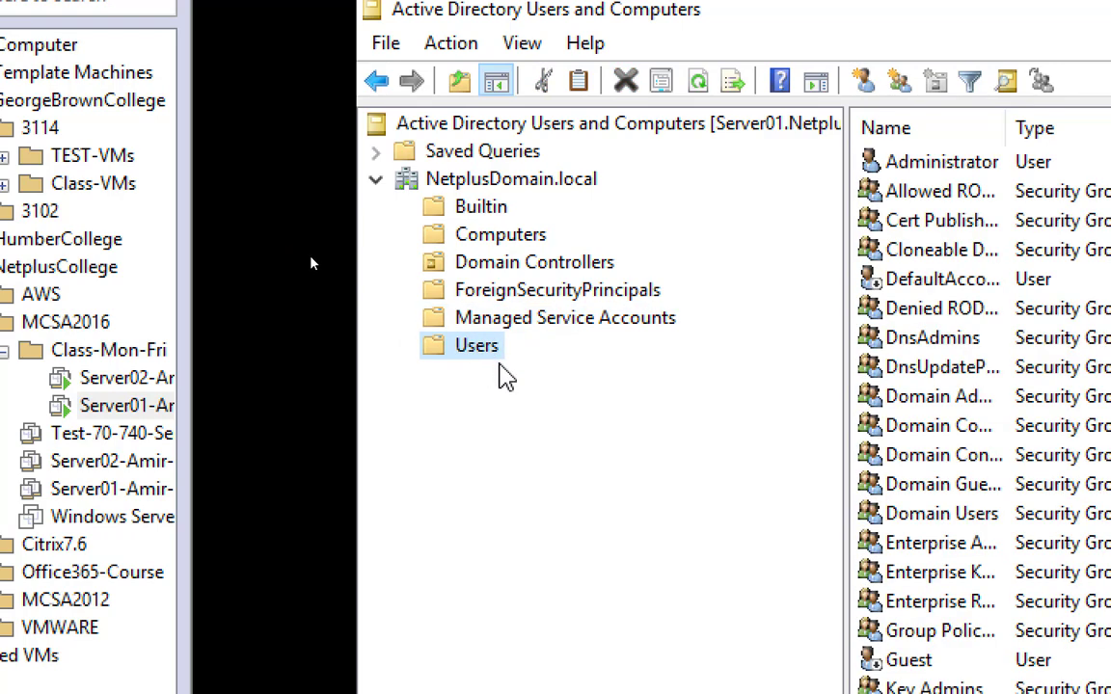
# Step: Revisit Users, Domain Controllers and Computers, ending on the Builtin container
pyautogui.click(482, 209)
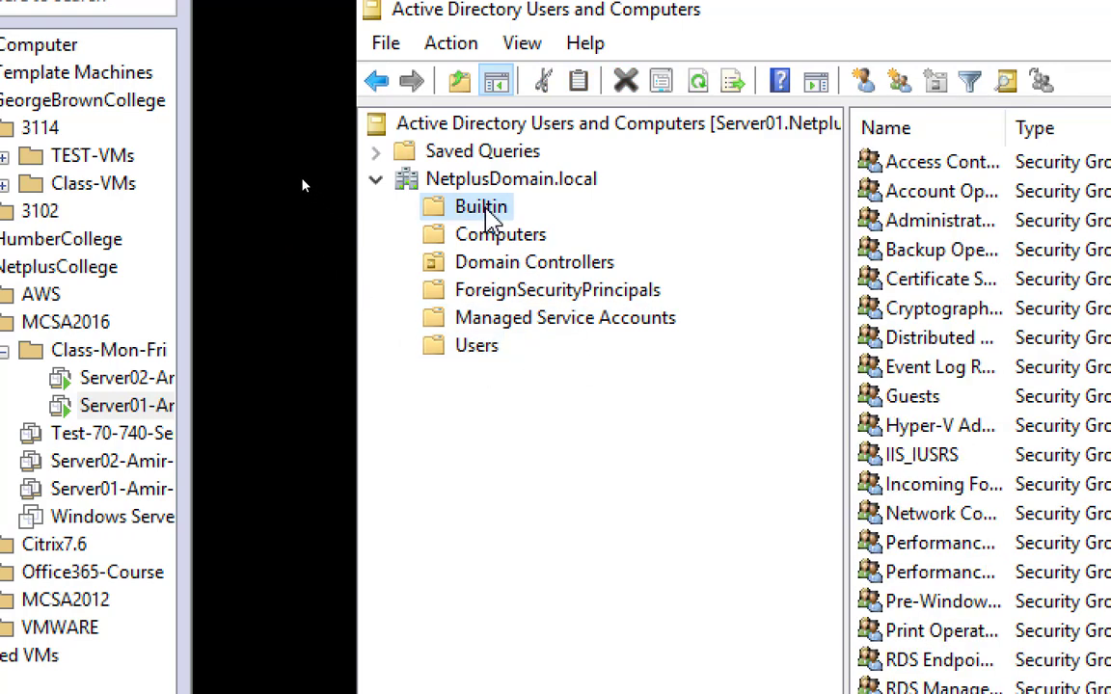
pyautogui.click(480, 347)
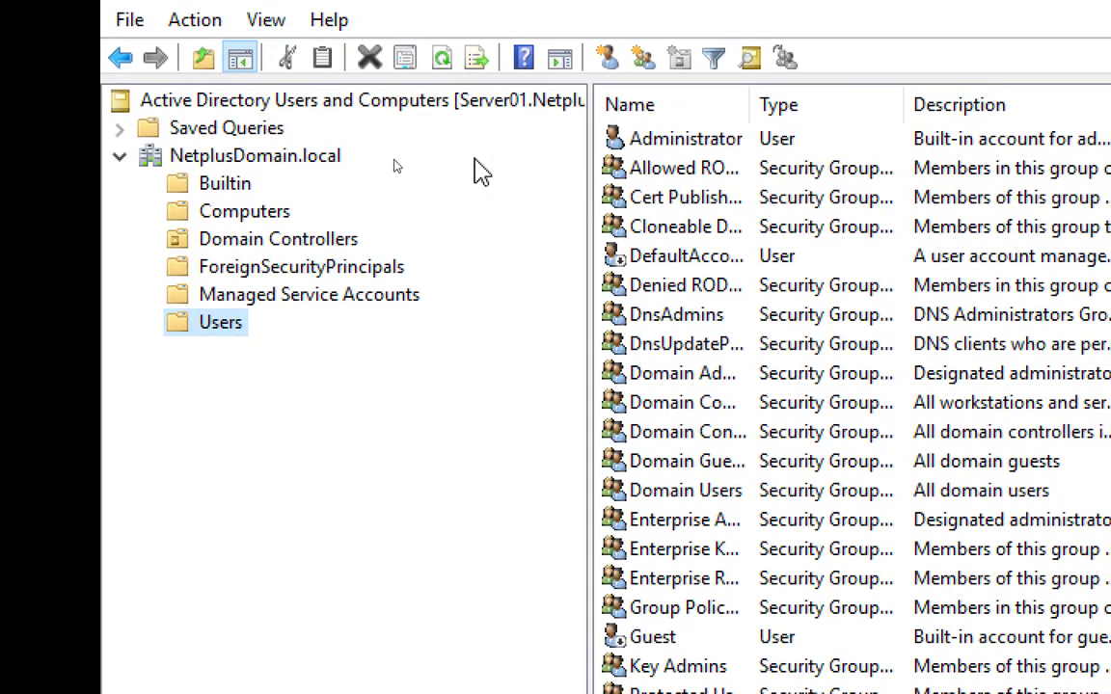
pyautogui.click(266, 237)
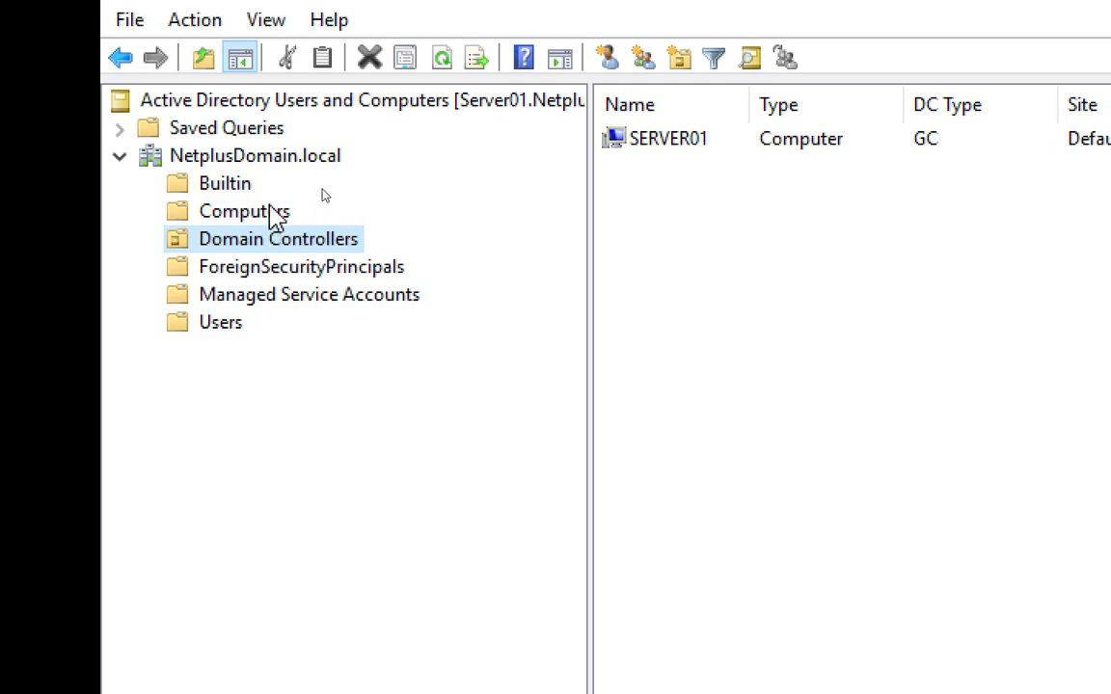
pyautogui.click(278, 214)
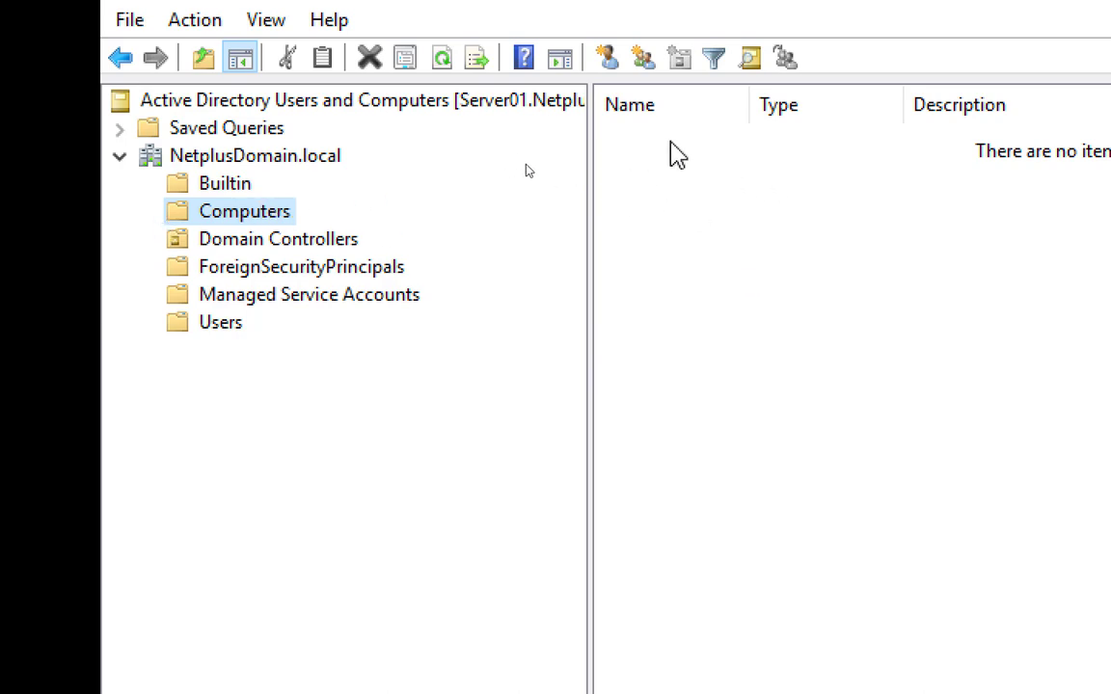
pyautogui.click(351, 237)
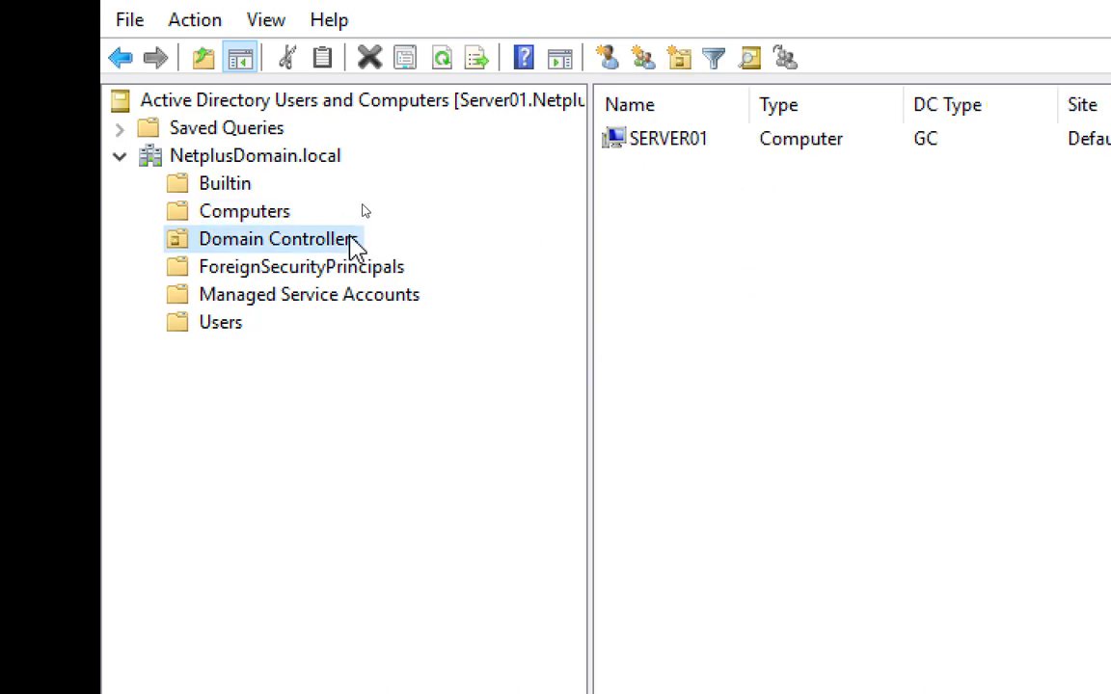
pyautogui.click(263, 217)
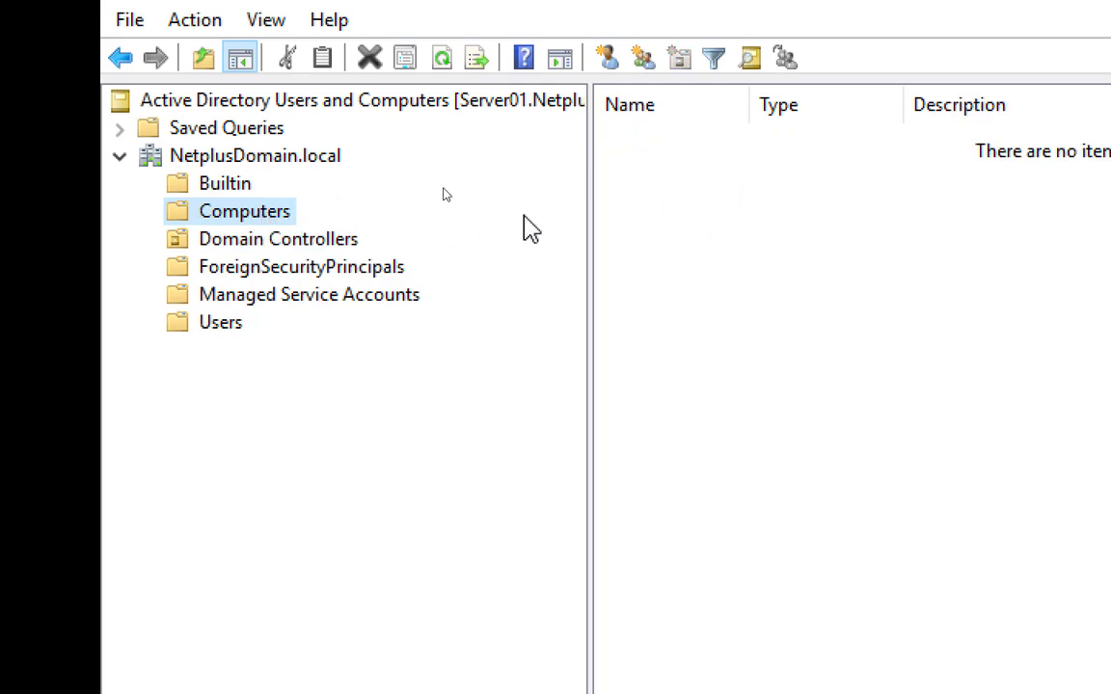
pyautogui.click(241, 193)
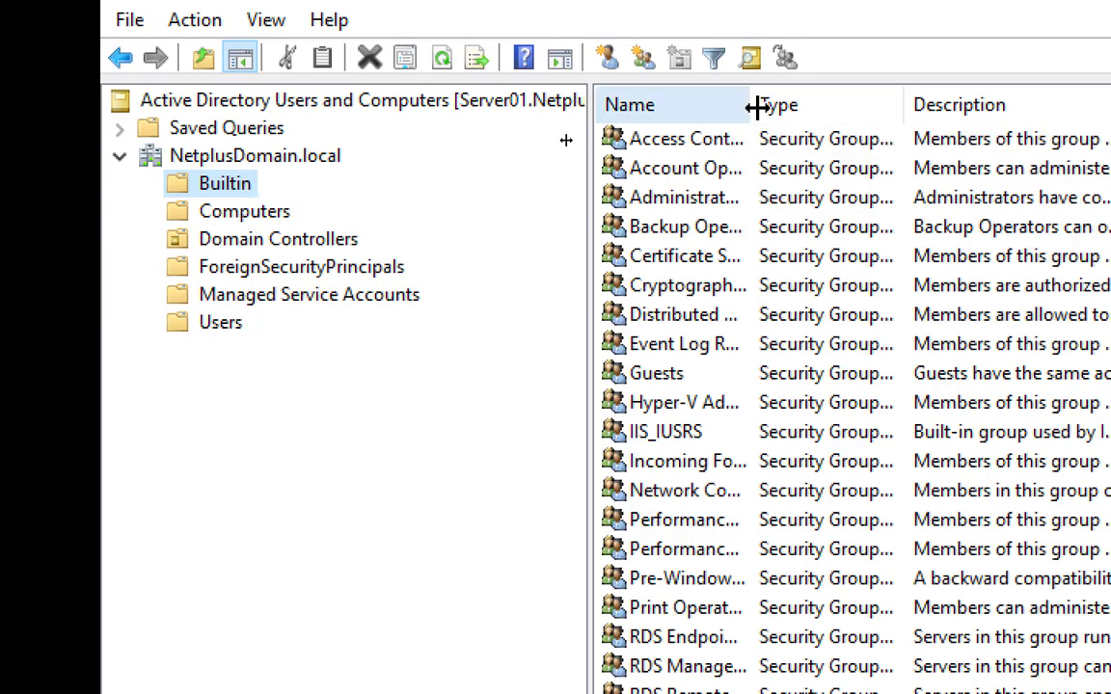
# Step: Widen the Name and Type columns and select Access Control Assistance Operators and Account Operators
pyautogui.moveTo(757, 109); pyautogui.dragTo(942, 109)
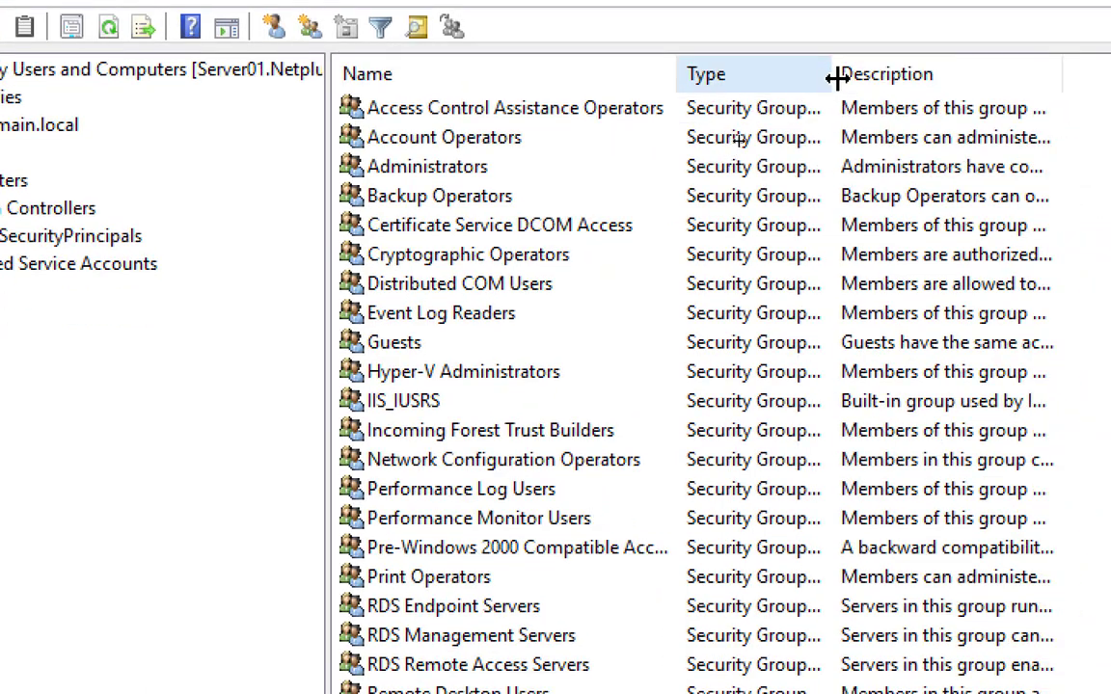
pyautogui.moveTo(835, 79); pyautogui.dragTo(912, 81)
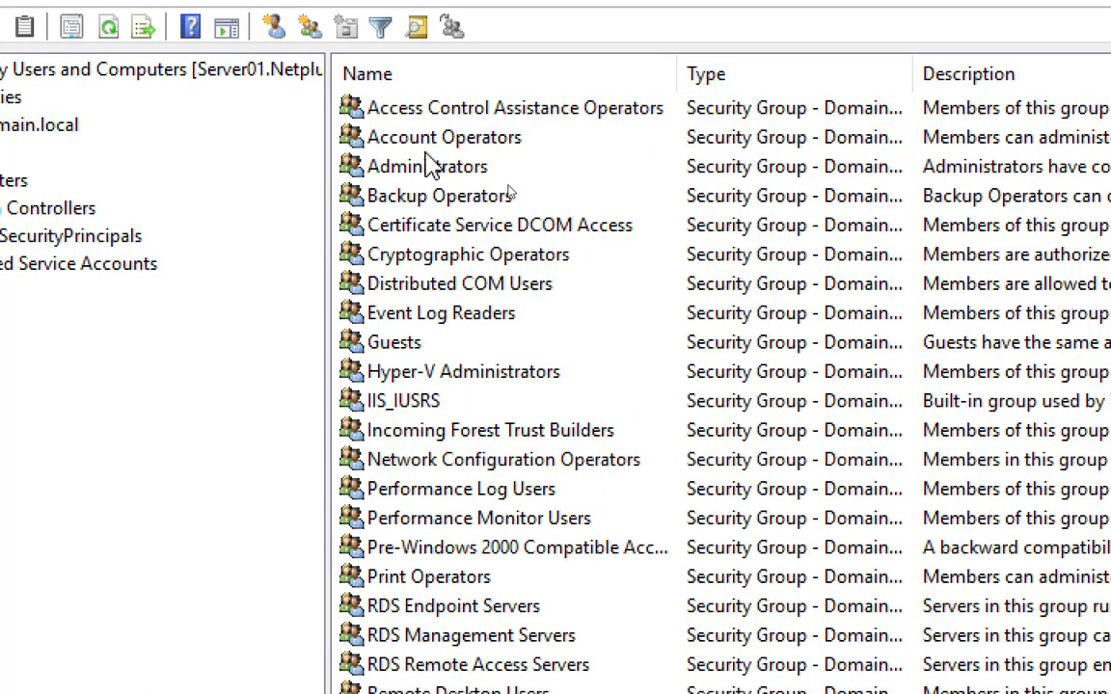
pyautogui.click(398, 115)
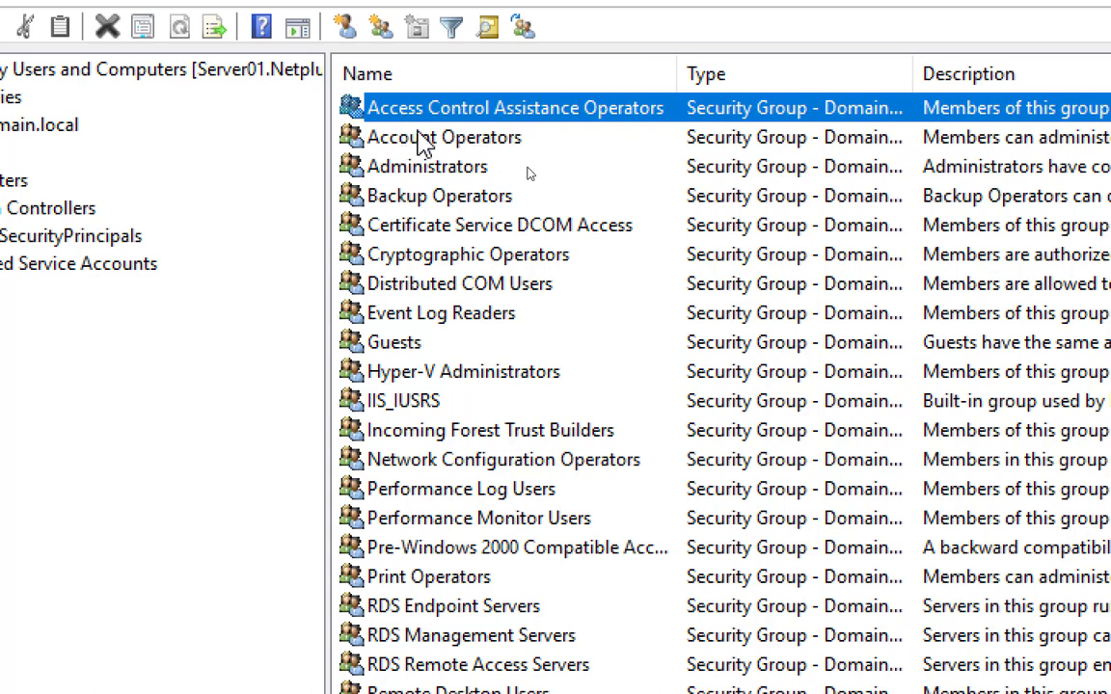
pyautogui.click(419, 140)
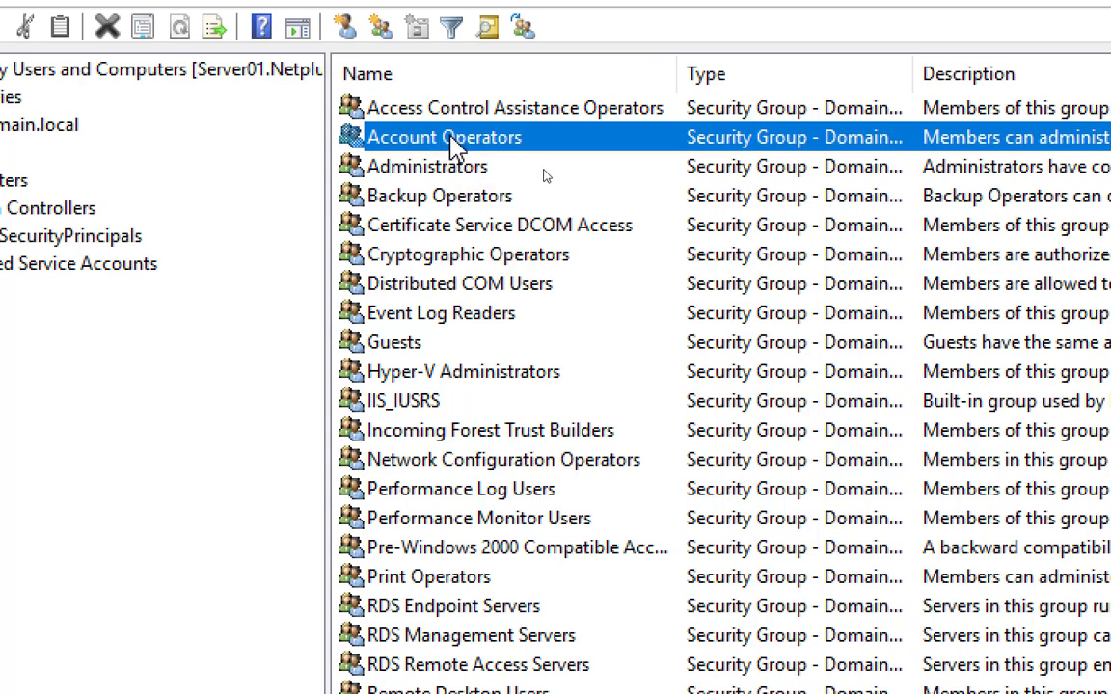
# Step: Inspect Backup Operators, Certificate Service DCOM Access, Cryptographic Operators, Event Log Readers and Hyper-V Administrators
pyautogui.click(435, 196)
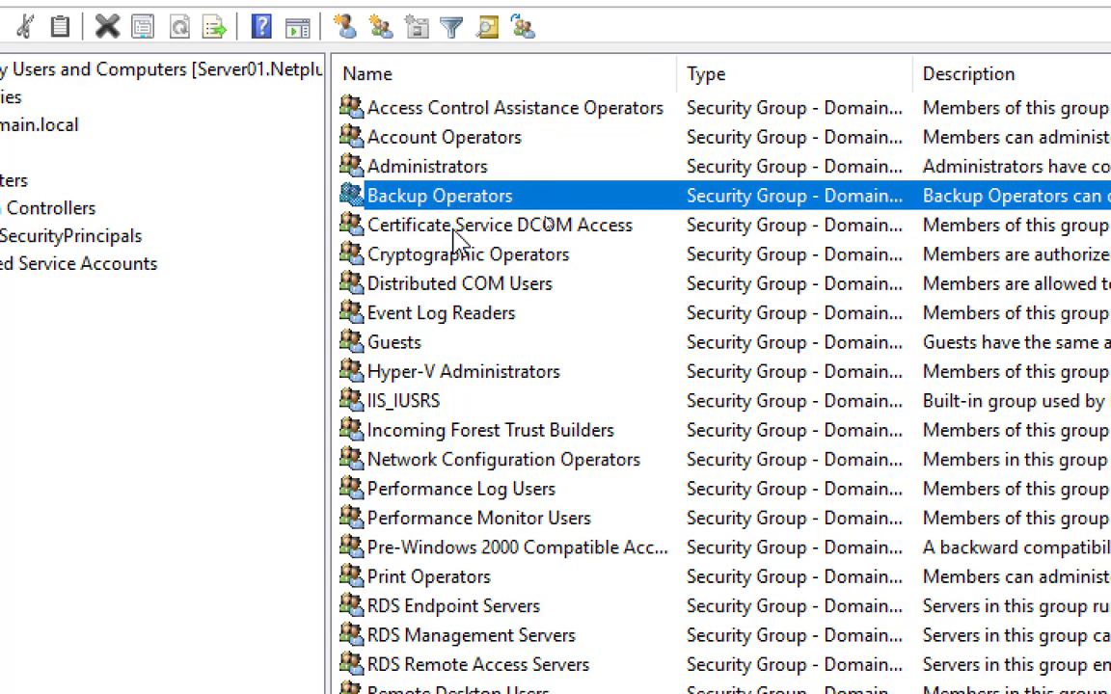
pyautogui.click(459, 226)
pyautogui.click(441, 259)
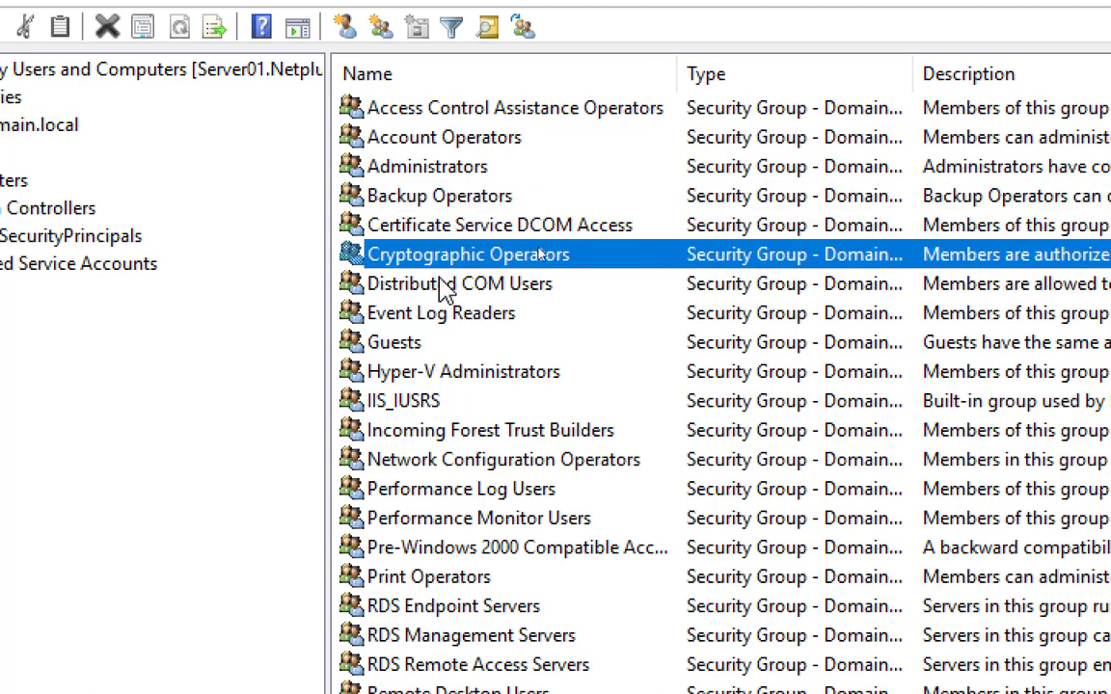
pyautogui.click(405, 223)
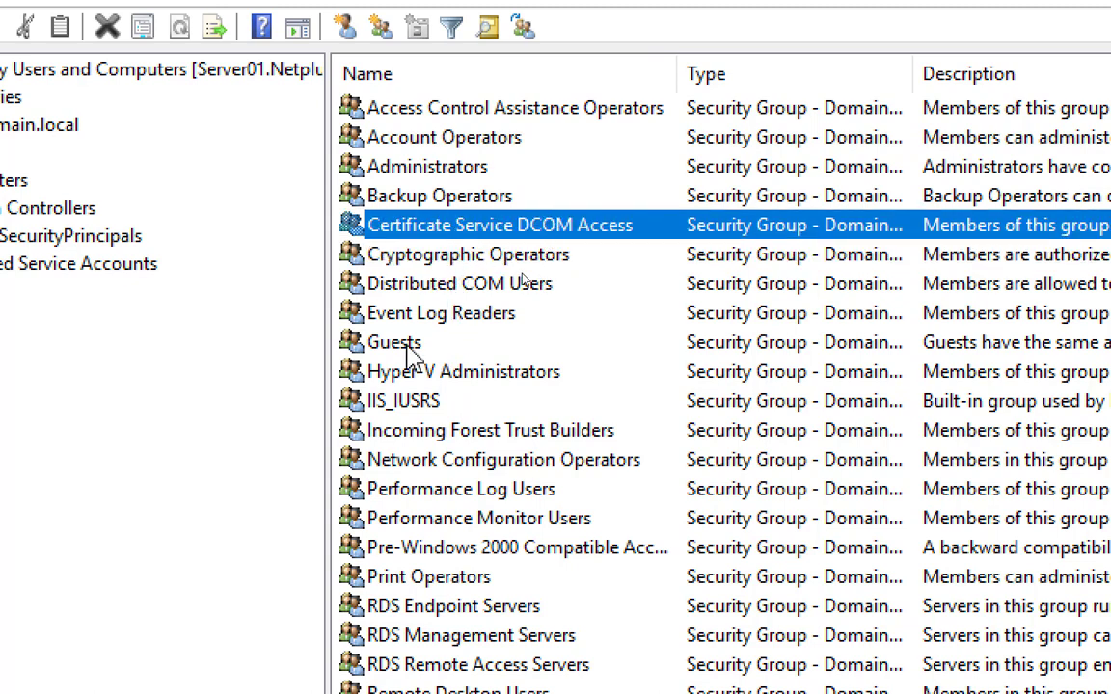
pyautogui.click(386, 315)
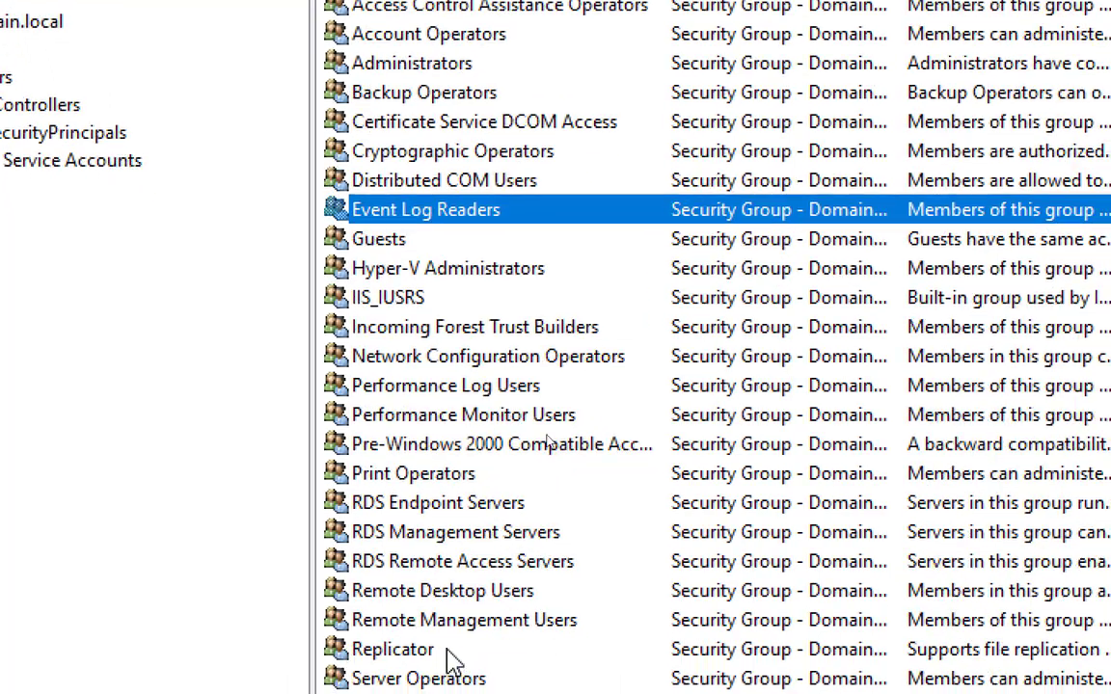
pyautogui.click(430, 272)
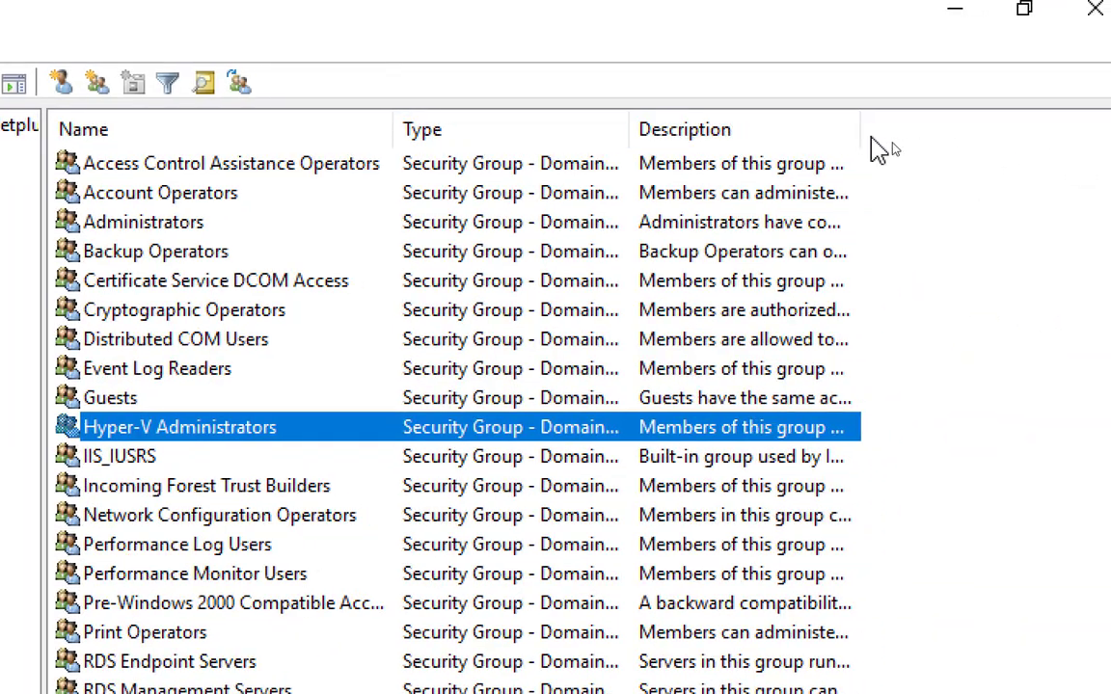
# Step: Widen the Description column and select the Administrators group
pyautogui.moveTo(858, 131); pyautogui.dragTo(1091, 135)
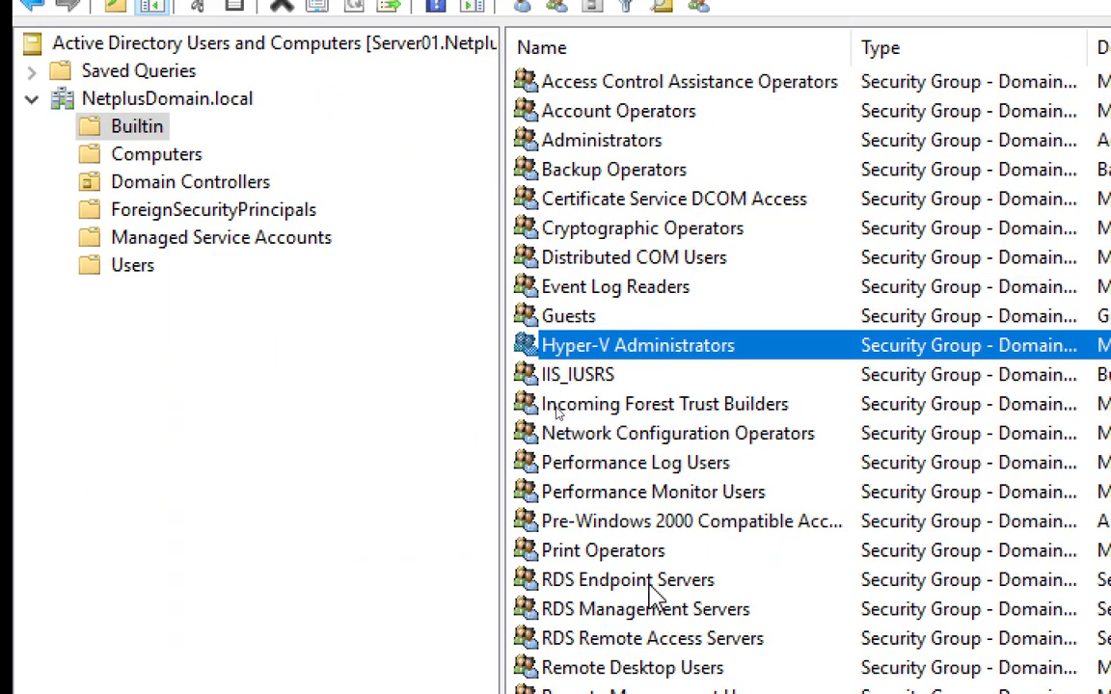
pyautogui.click(603, 151)
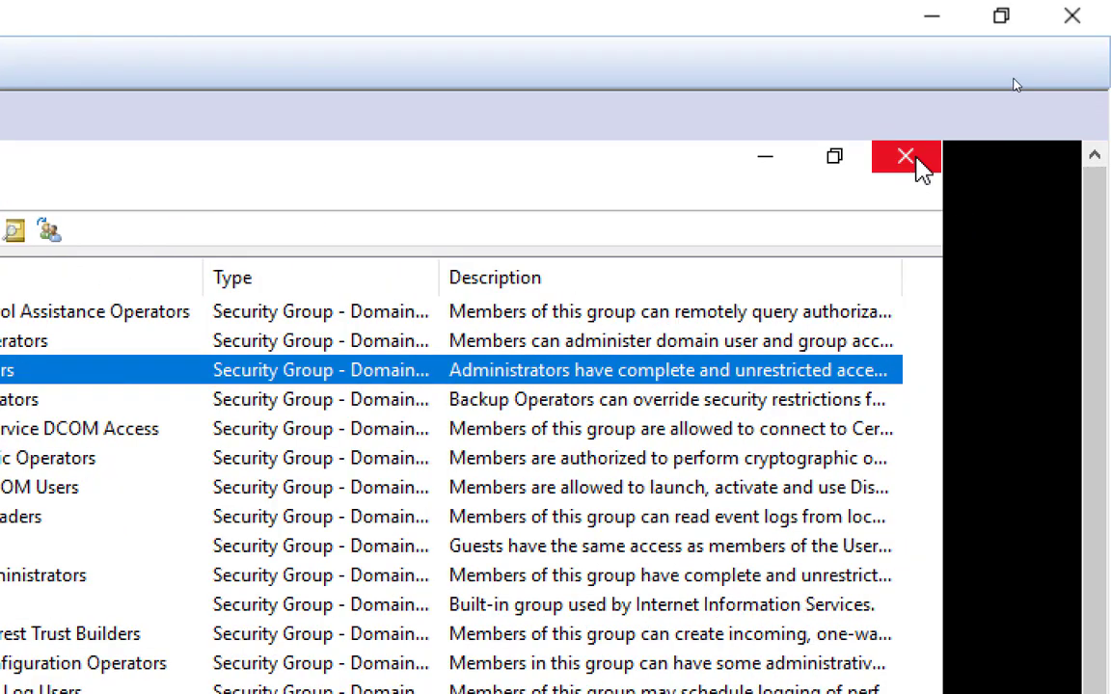
# Step: Close Active Directory Users and Computers and show Server Manager's DNS page
pyautogui.click(911, 160)
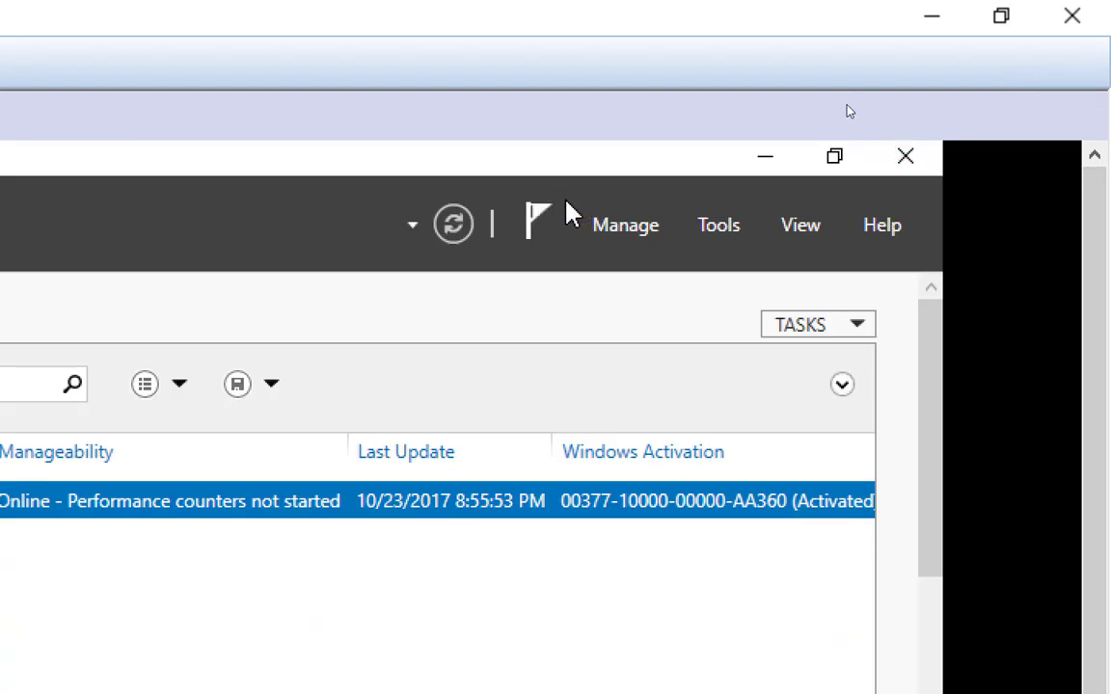
pyautogui.click(721, 225)
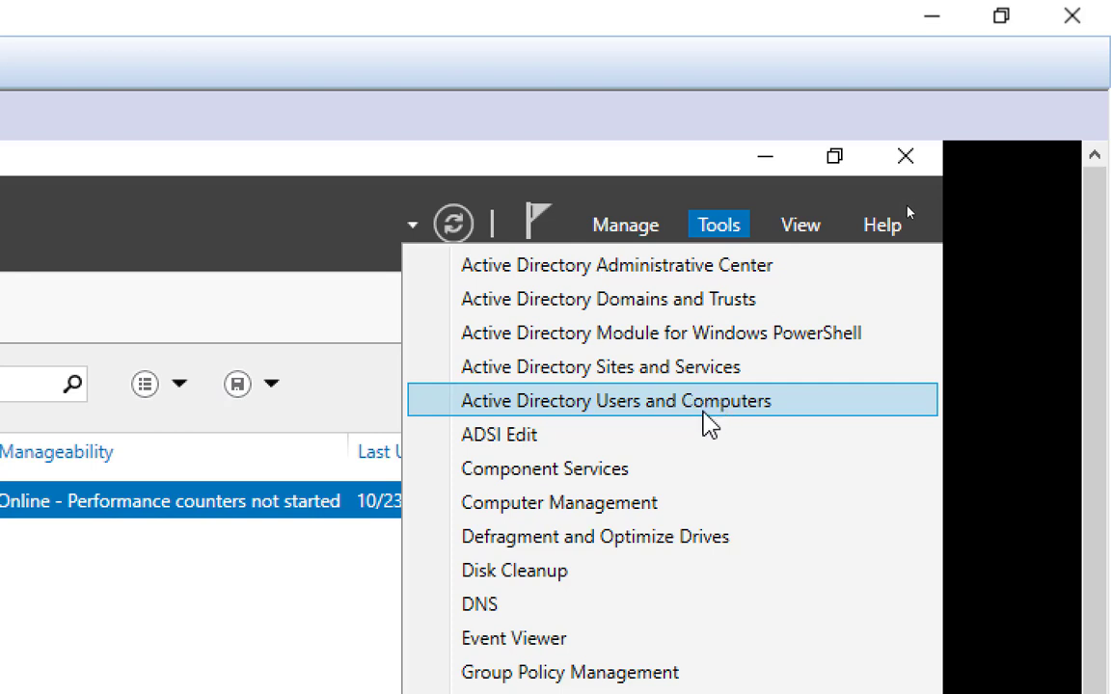
pyautogui.click(493, 428)
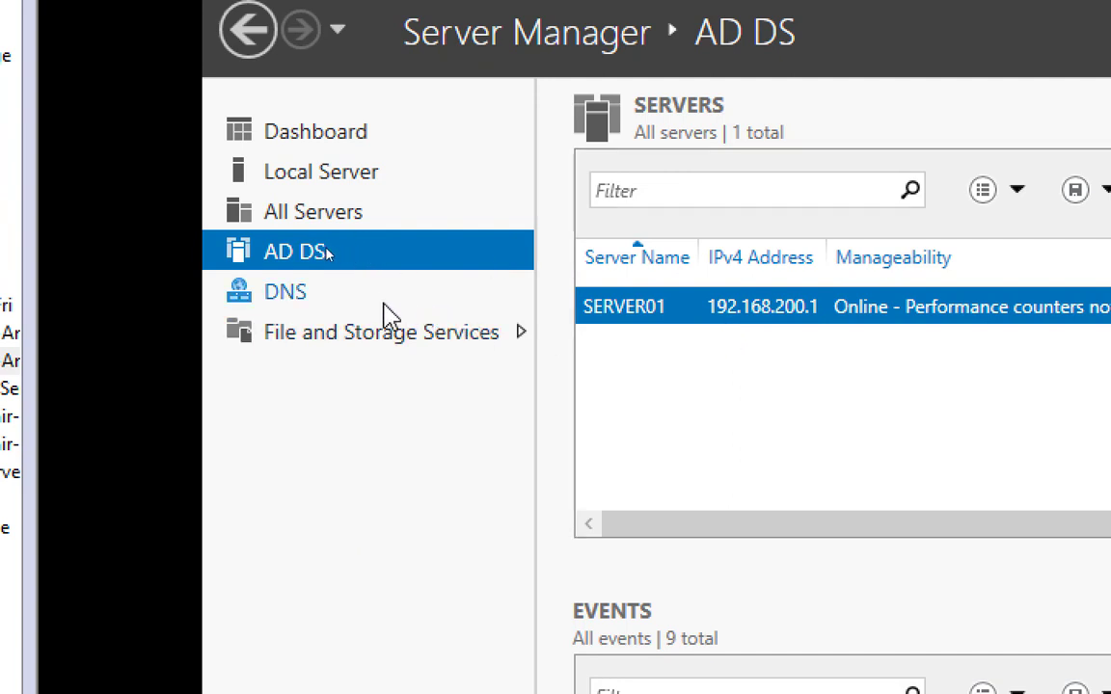
pyautogui.click(349, 289)
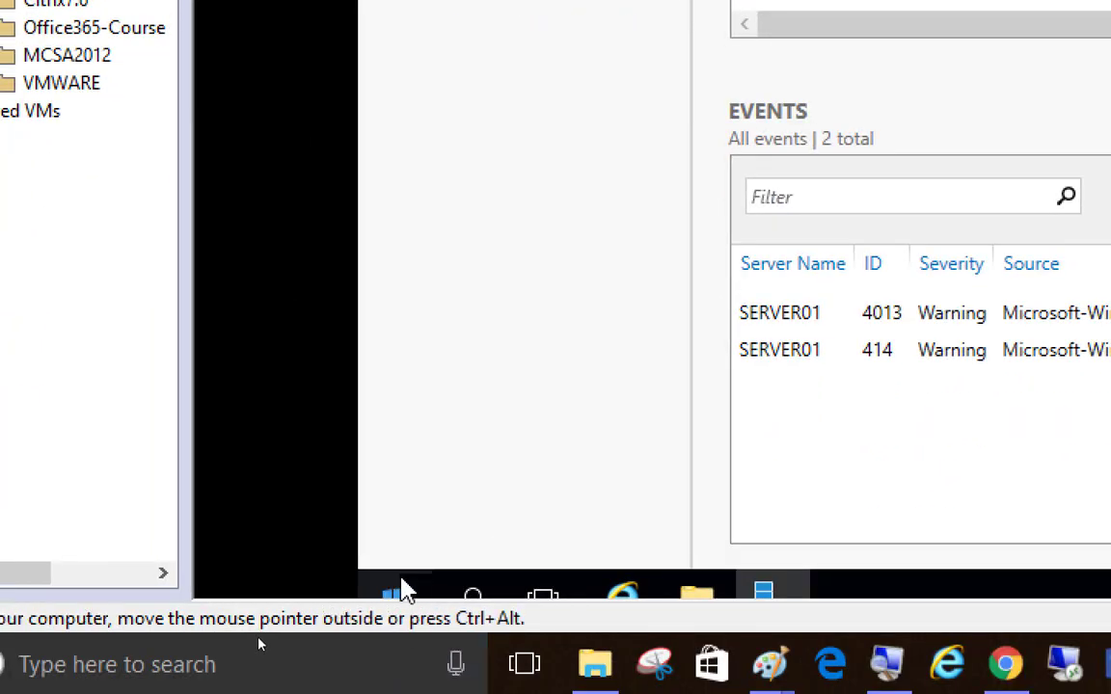
# Step: Launch Command Prompt (Admin) from the Start button's right-click menu
pyautogui.rightClick(398, 594)
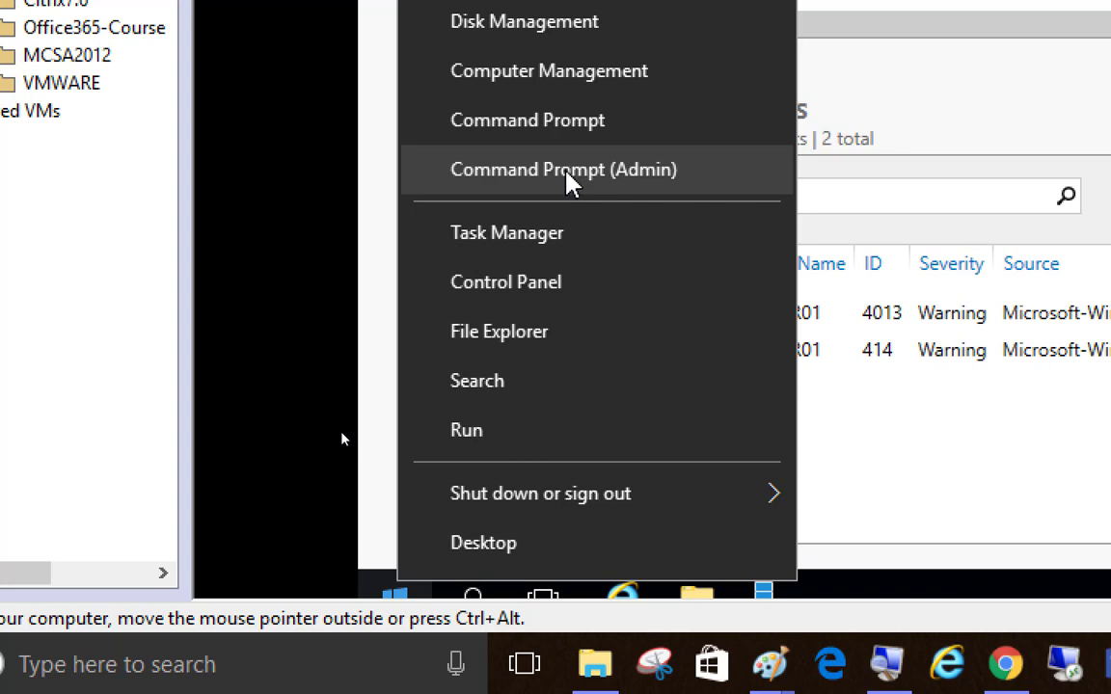
pyautogui.click(581, 184)
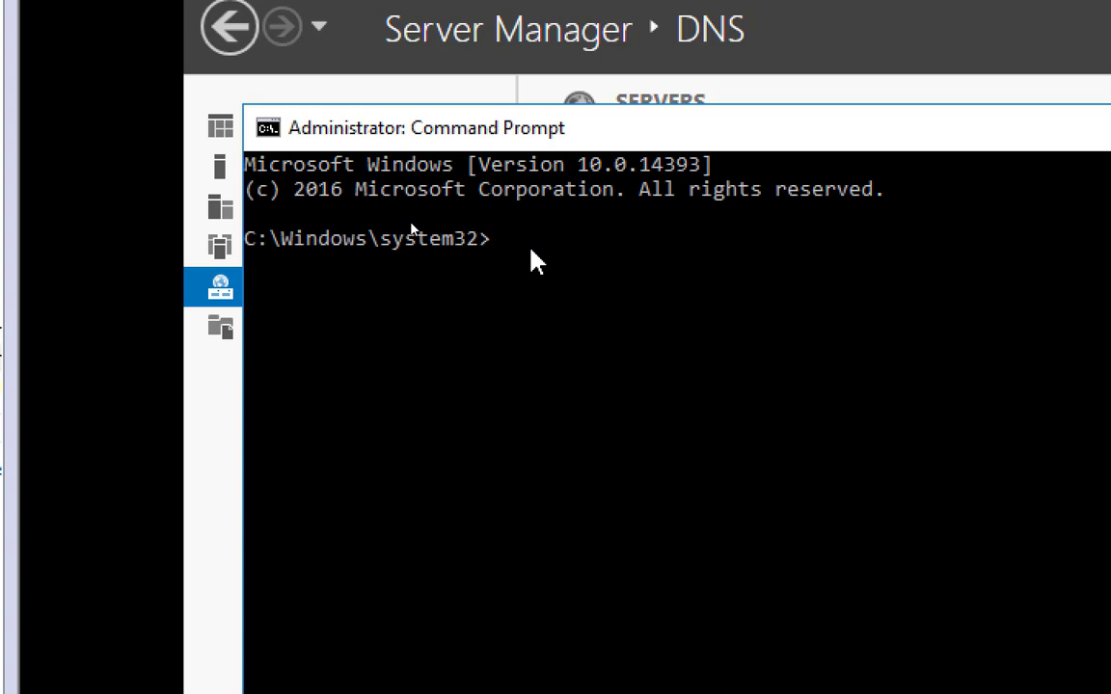
# Step: Enter the nslookup command at the C:\Windows\system32> prompt without running it
pyautogui.write('nslookup')
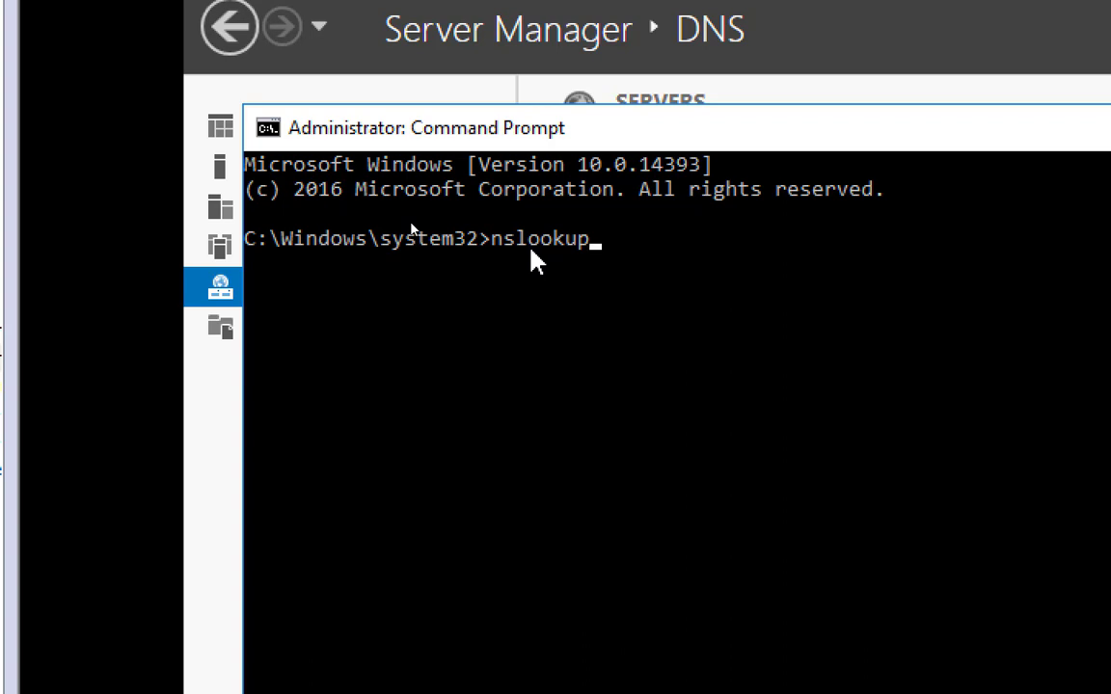
# Step: Run nslookup, which reports localhost at 127.0.0.1 as the default server
pyautogui.press('Return')
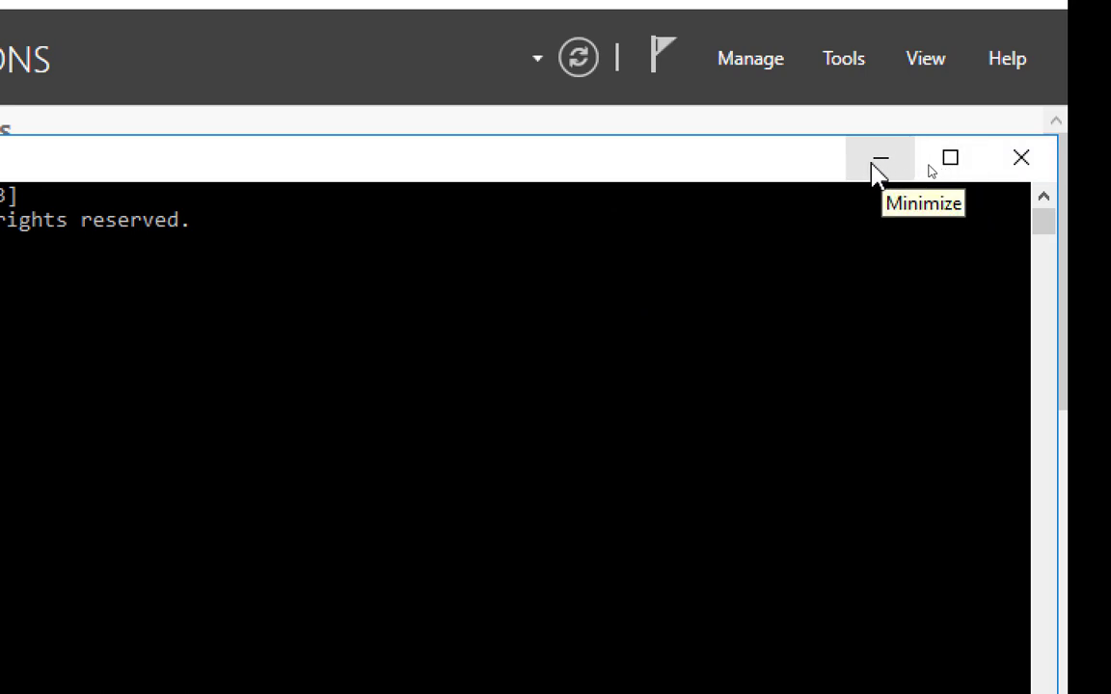
# Step: Minimize the console and open Ethernet0's Network Connections from Server Manager's Local Server page
pyautogui.click(878, 171)
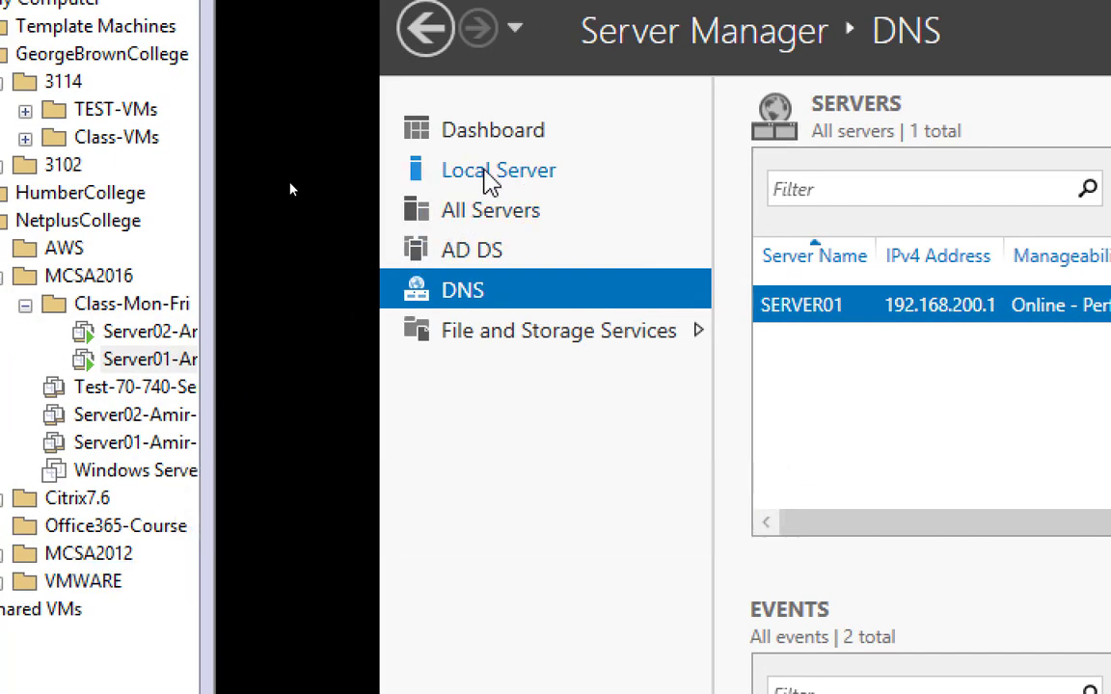
pyautogui.click(493, 180)
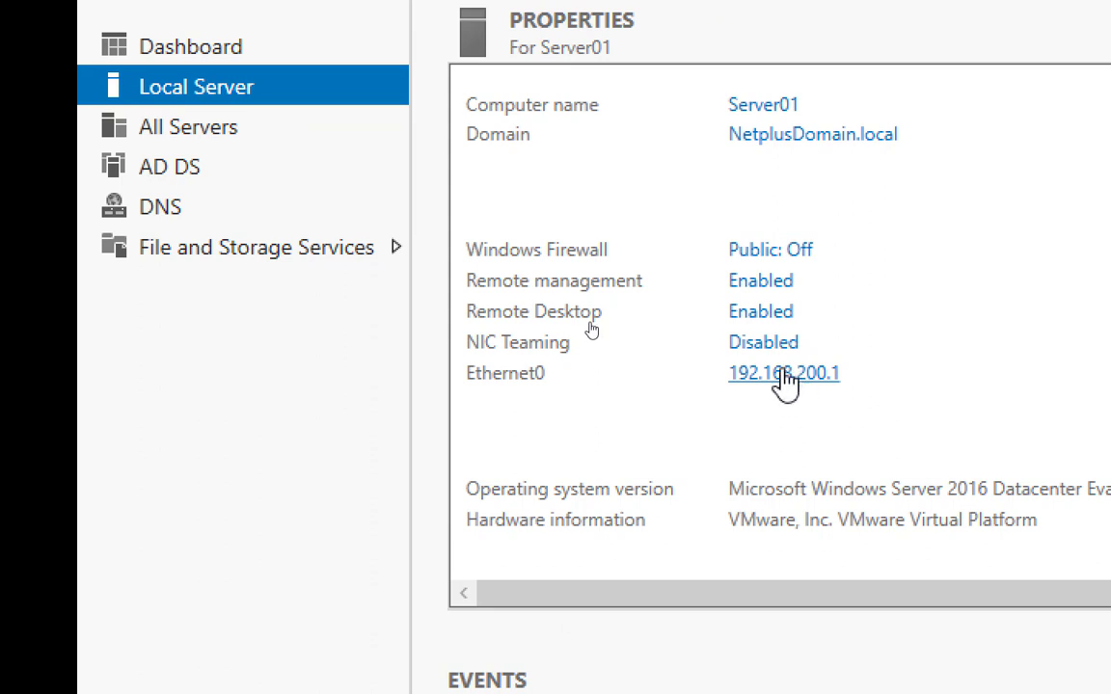
pyautogui.click(785, 374)
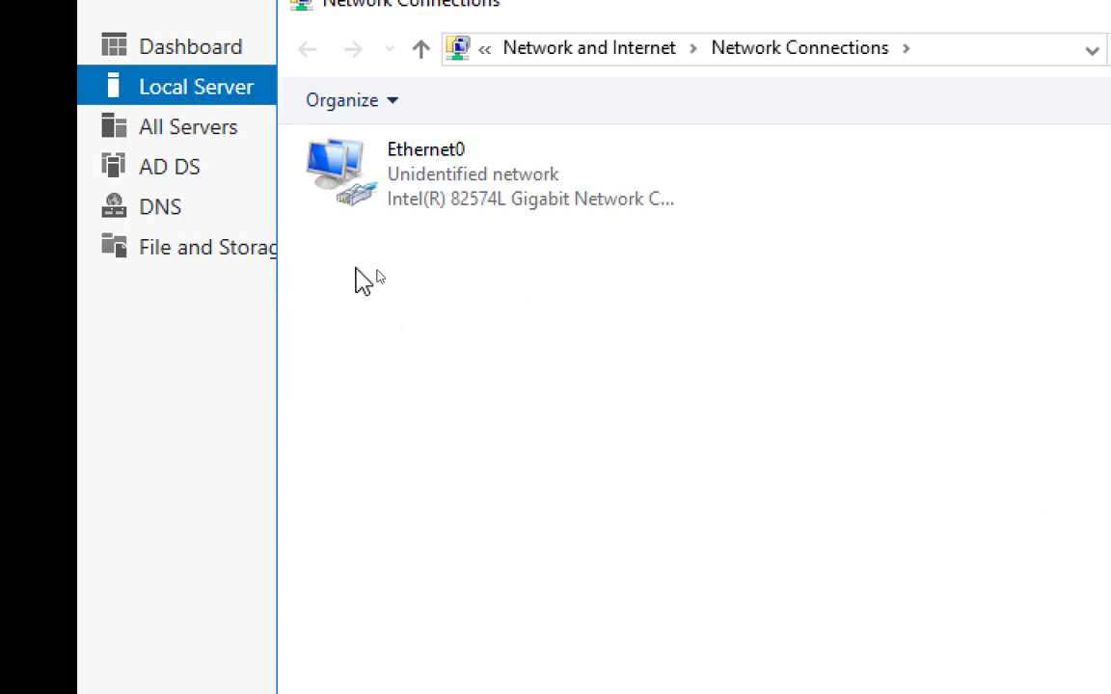
# Step: In Ethernet0's IPv4 properties, replace preferred DNS server 127.0.0.1 with 192.168.200.1
pyautogui.doubleClick(420, 193)
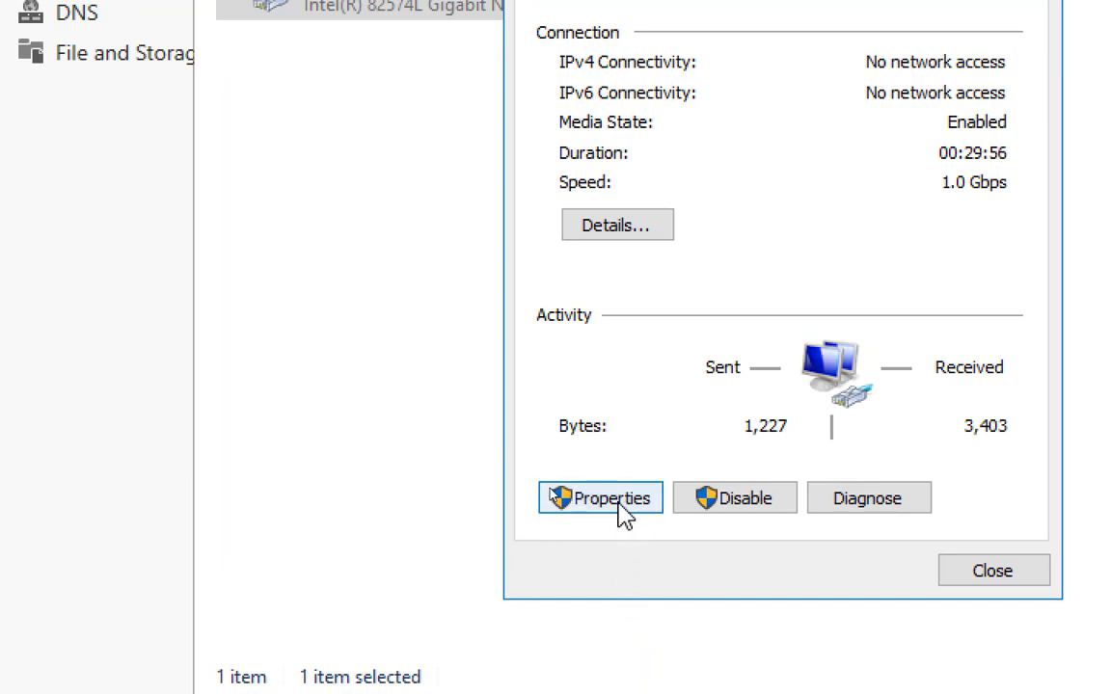
pyautogui.click(619, 506)
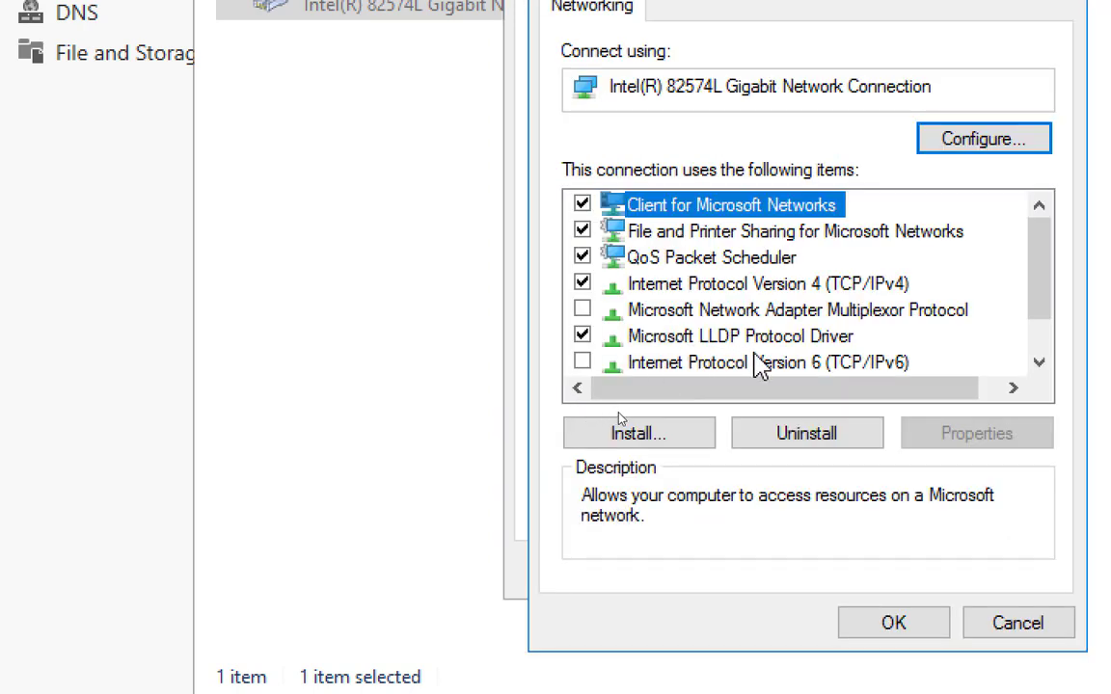
pyautogui.doubleClick(783, 284)
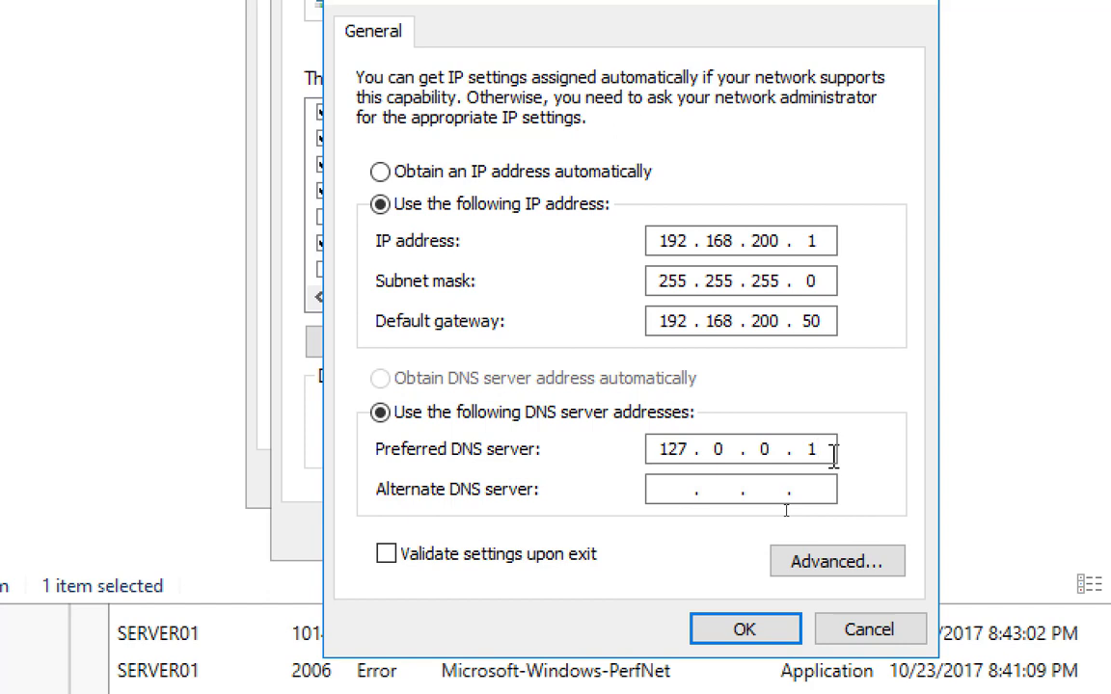
pyautogui.press('BackSpace')
pyautogui.press('BackSpace')
pyautogui.press('BackSpace')
pyautogui.press('BackSpace')
pyautogui.press('BackSpace')
pyautogui.press('BackSpace')
pyautogui.write('192 . 168 . ')
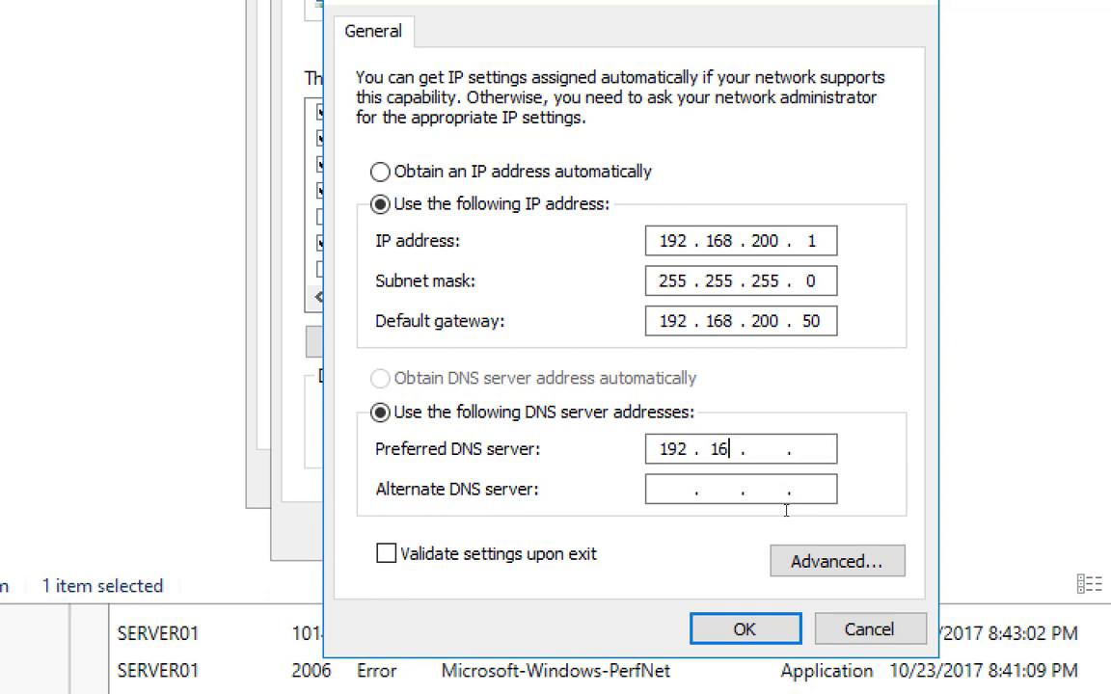
pyautogui.write('200 . 1')
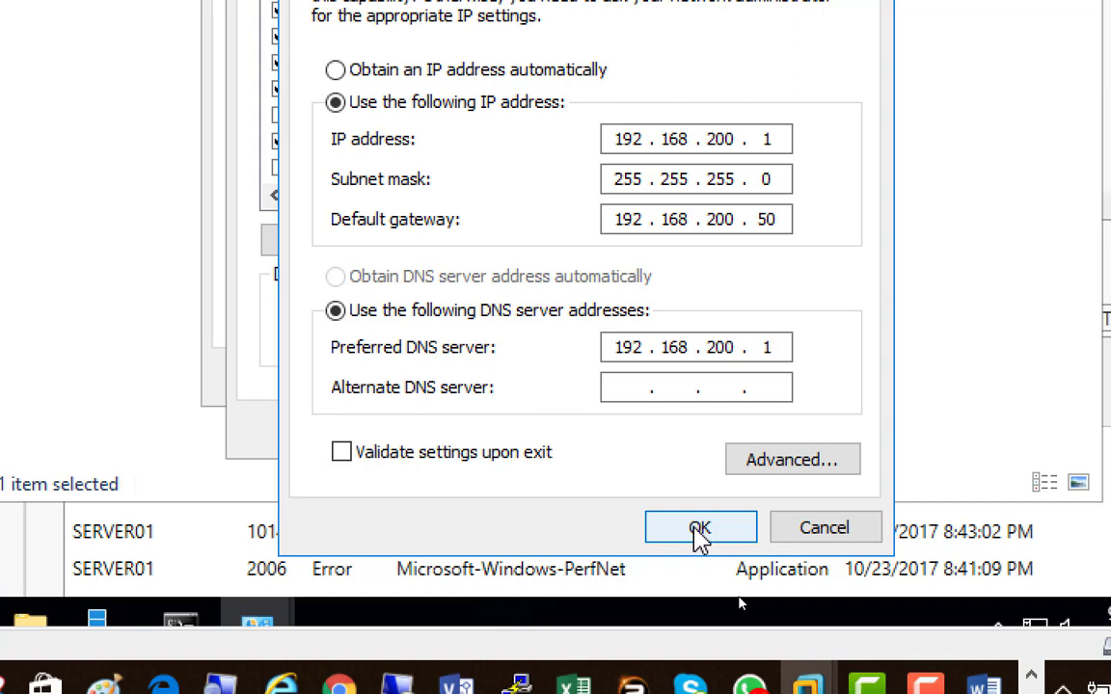
# Step: Apply the 192.168.200.1 DNS setting and close the IPv4, adapter, status and Network Connections windows
pyautogui.click(698, 530)
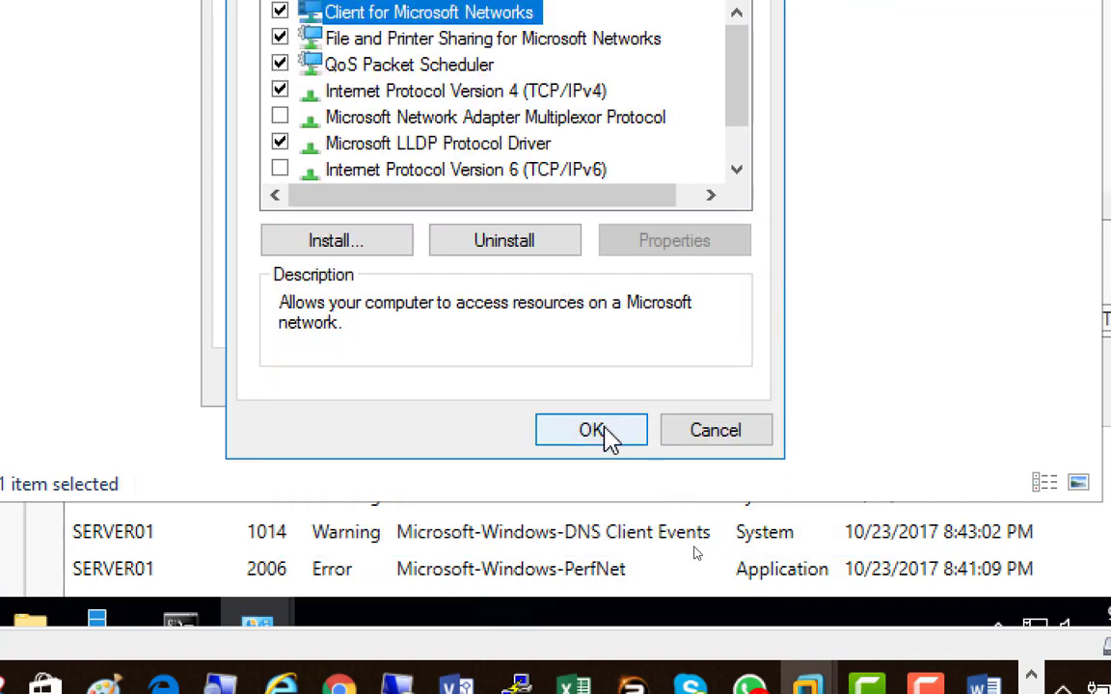
pyautogui.click(605, 431)
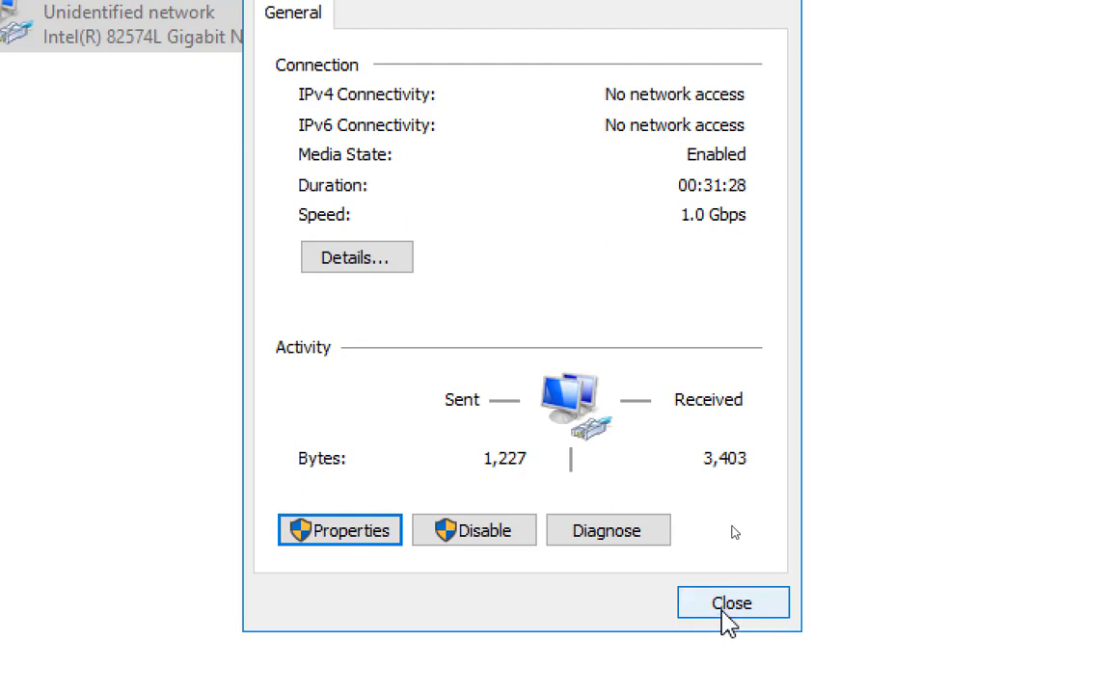
pyautogui.click(724, 607)
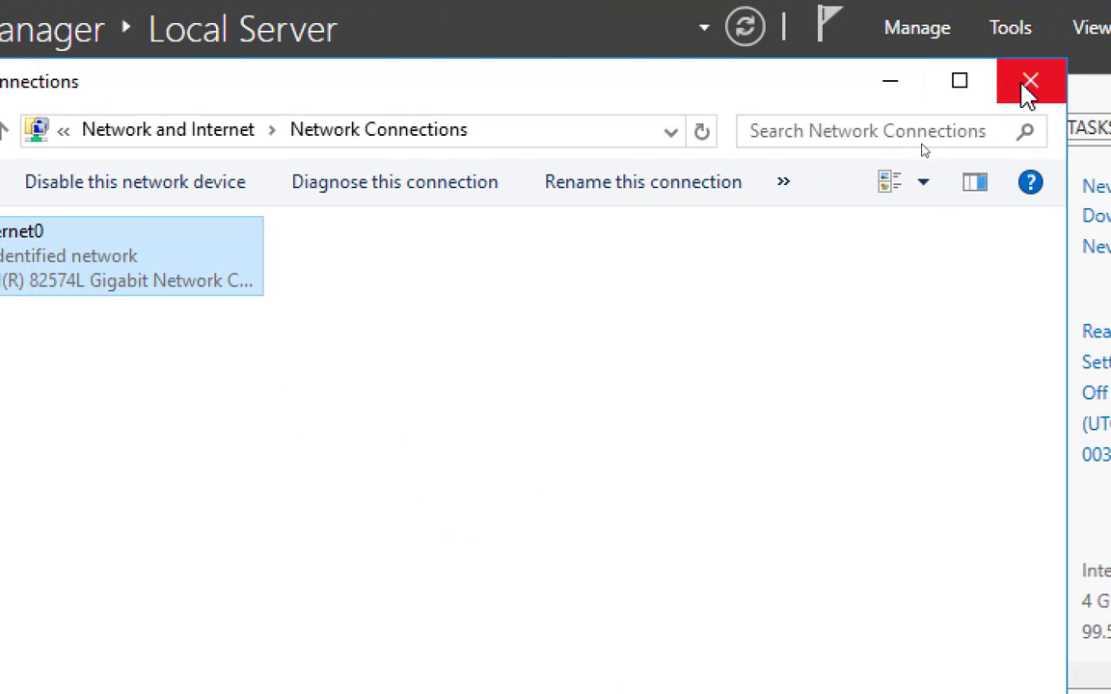
pyautogui.click(1029, 87)
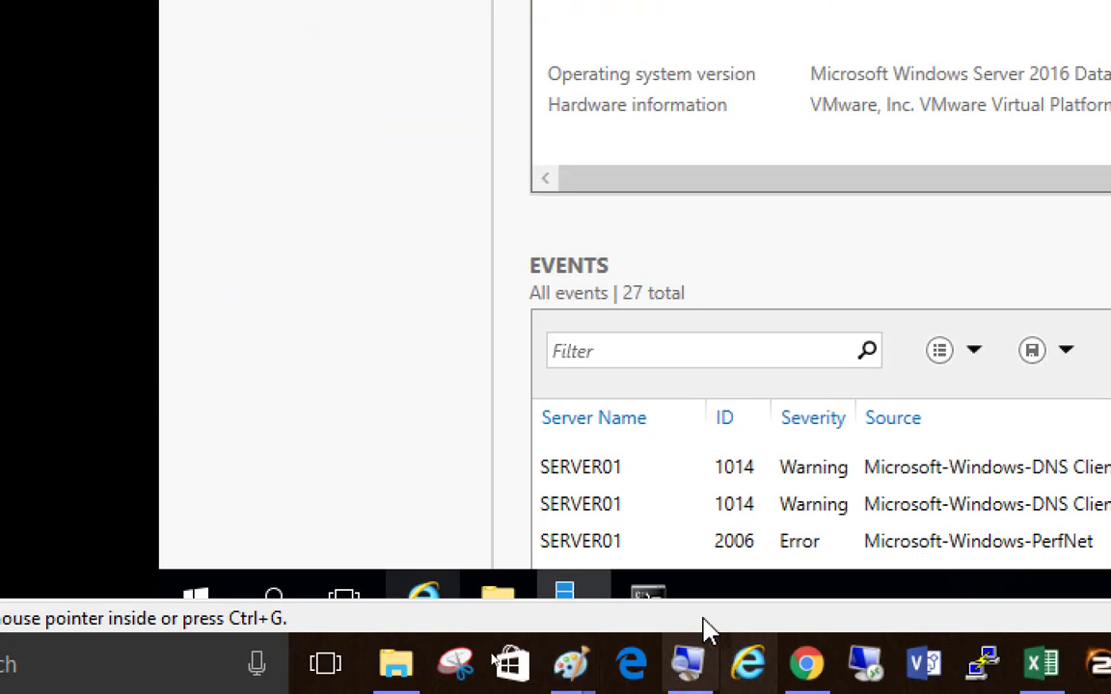
pyautogui.moveTo(653, 597)
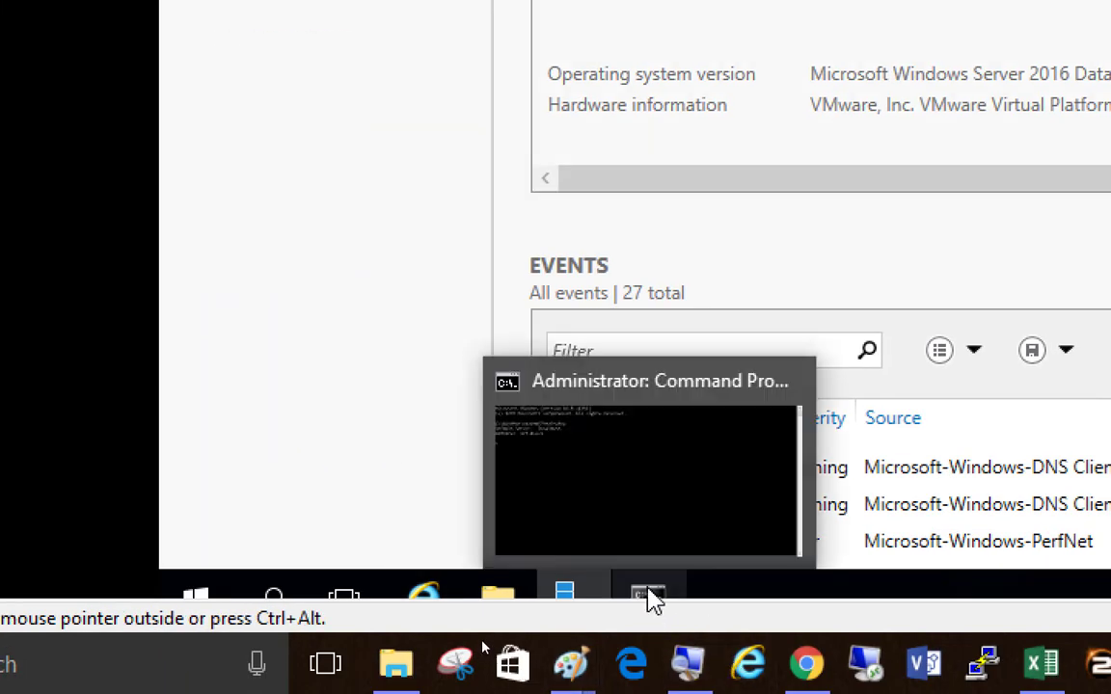
# Step: Exit and rerun nslookup so it reports default server 192.168.200.1, then minimize the console
pyautogui.click(660, 503)
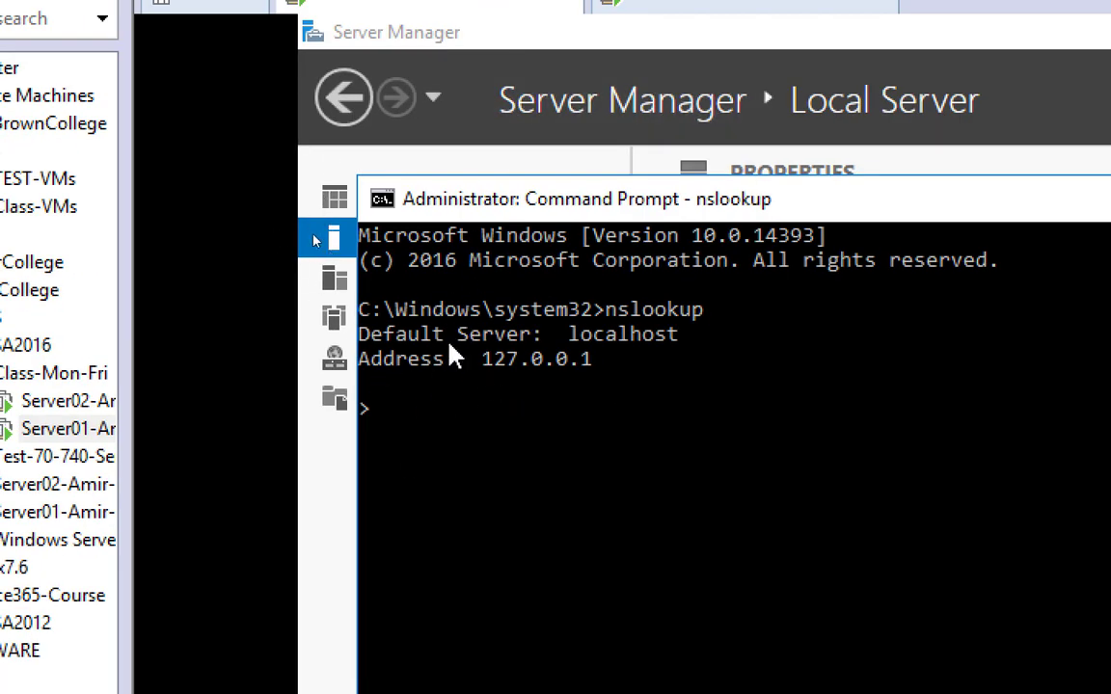
pyautogui.hotkey('ctrl', 'c')
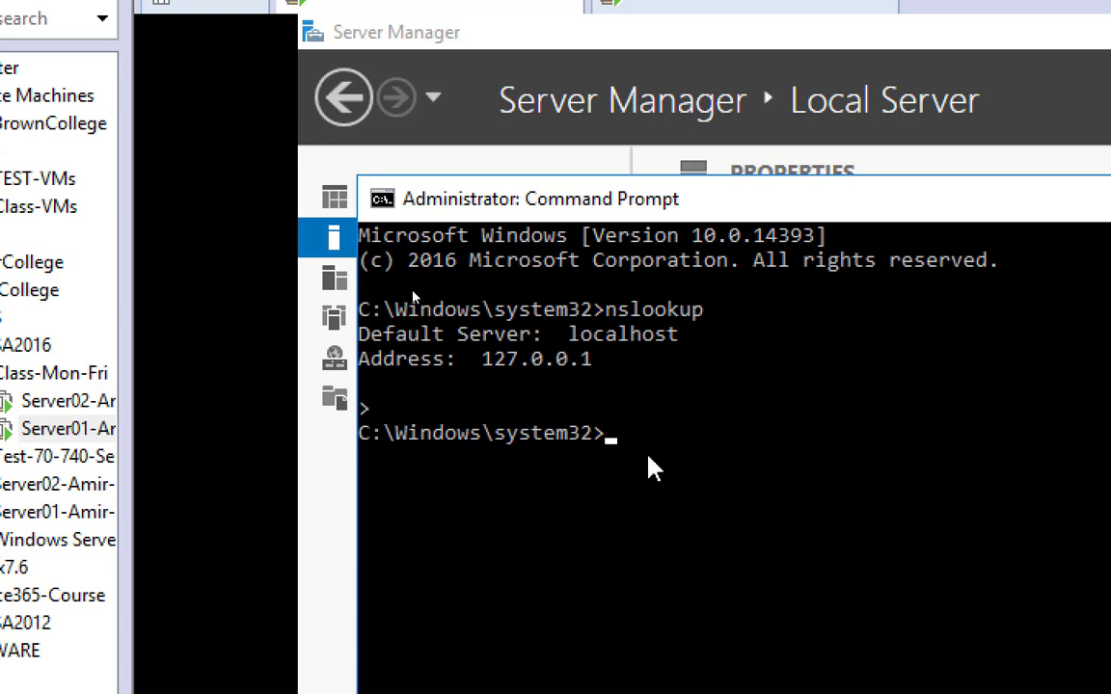
pyautogui.press('Up')
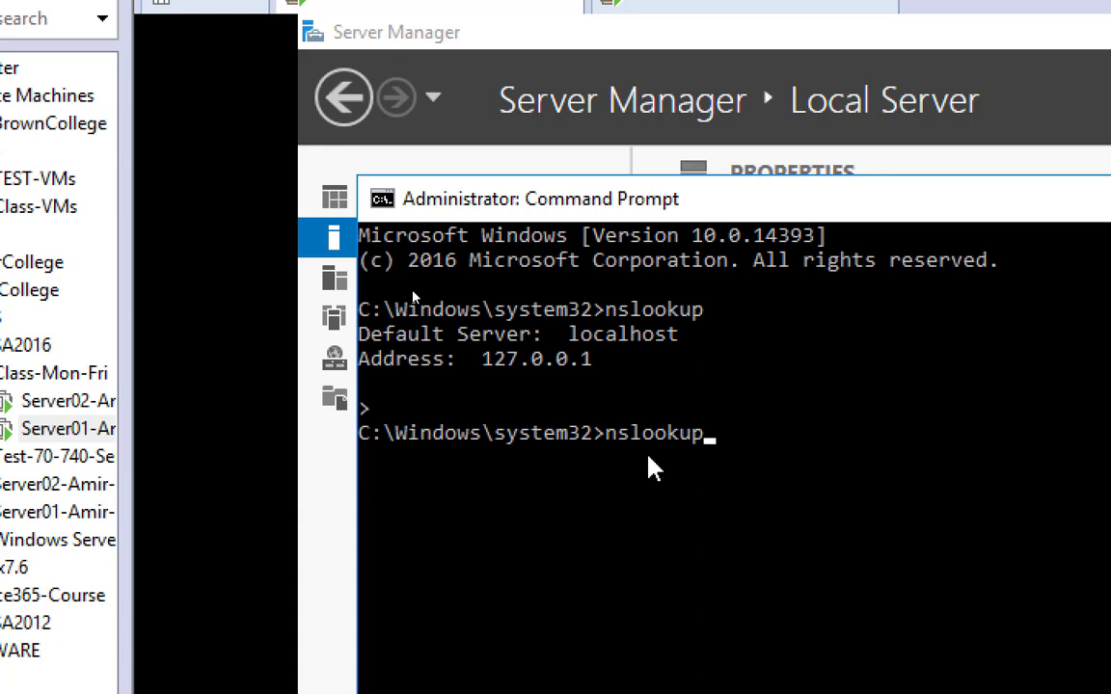
pyautogui.press('Return')
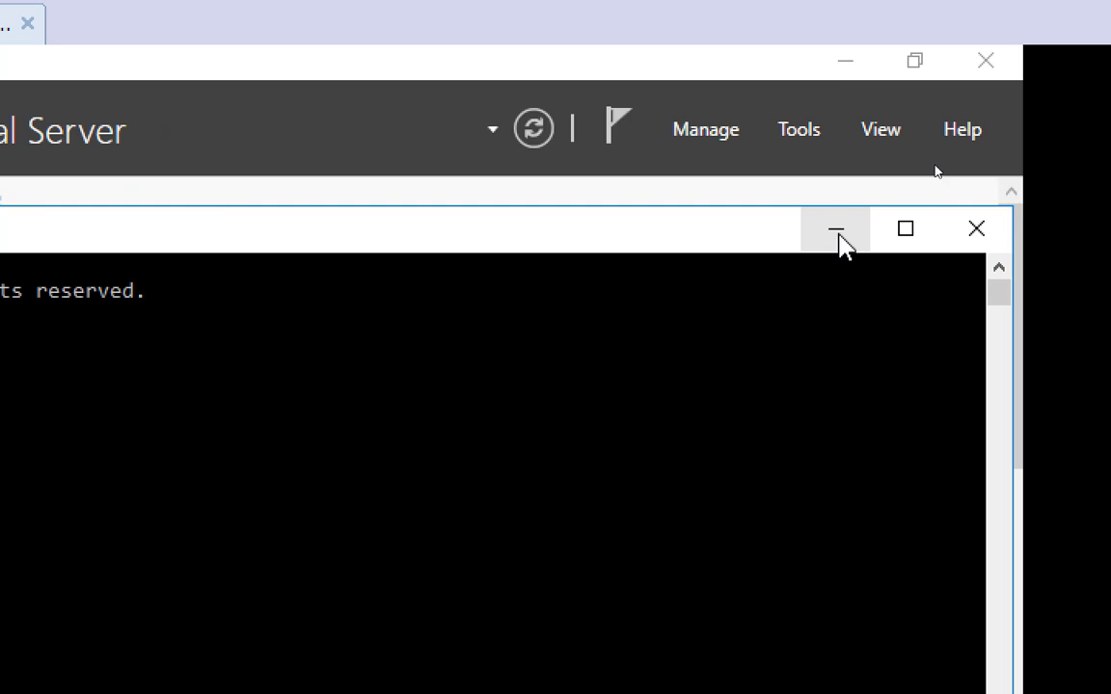
pyautogui.click(837, 235)
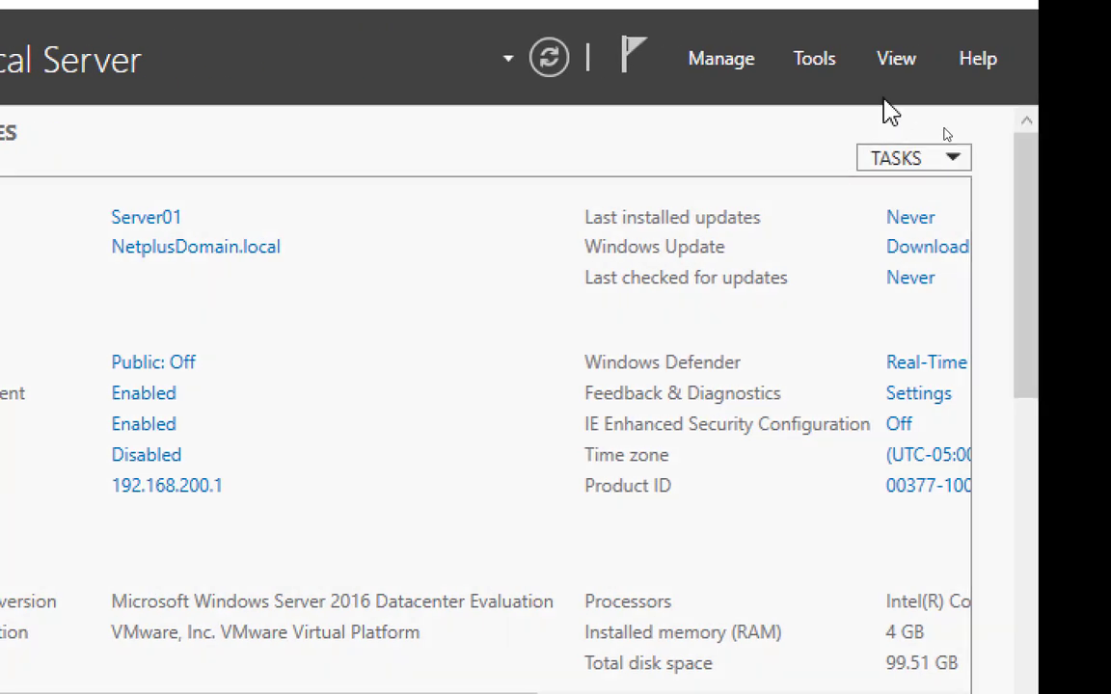
# Step: Launch DNS Manager from Server Manager's Tools menu
pyautogui.click(821, 64)
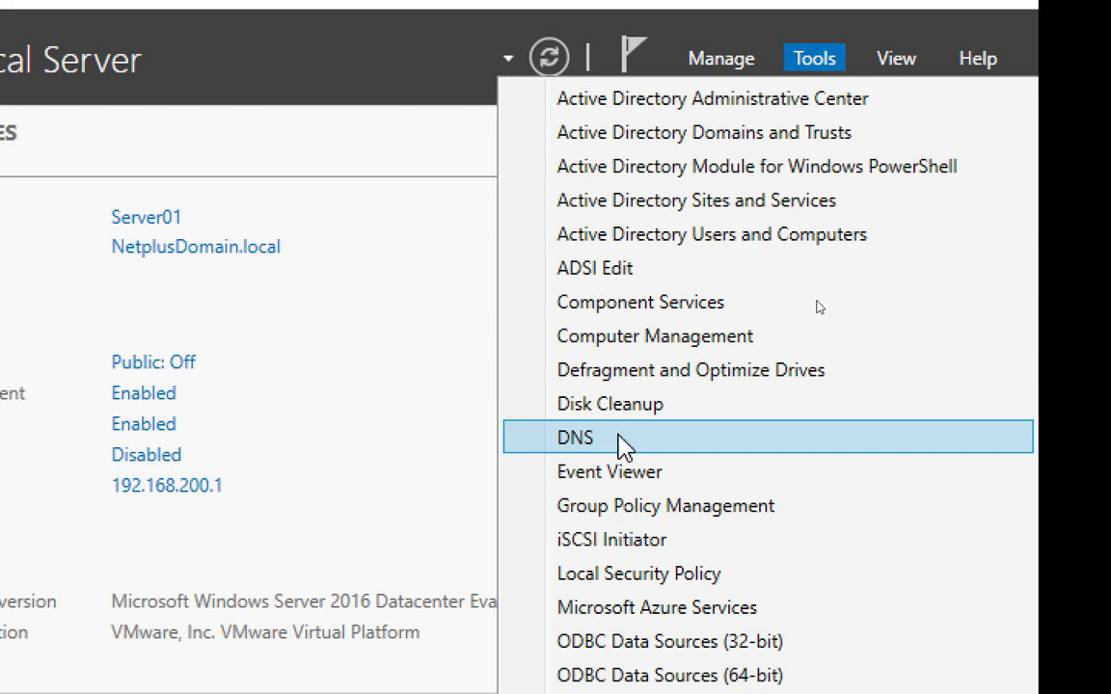
pyautogui.click(619, 438)
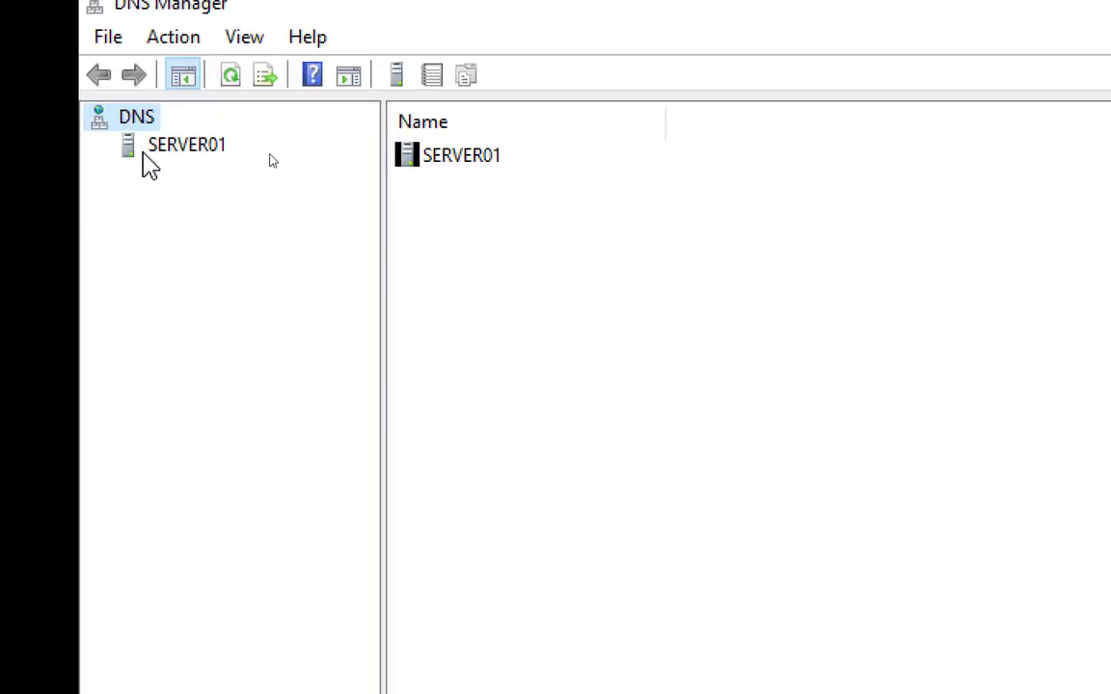
# Step: Expand SERVER01, browse its forward and reverse zones, and show the NetplusDomain.local records
pyautogui.click(144, 157)
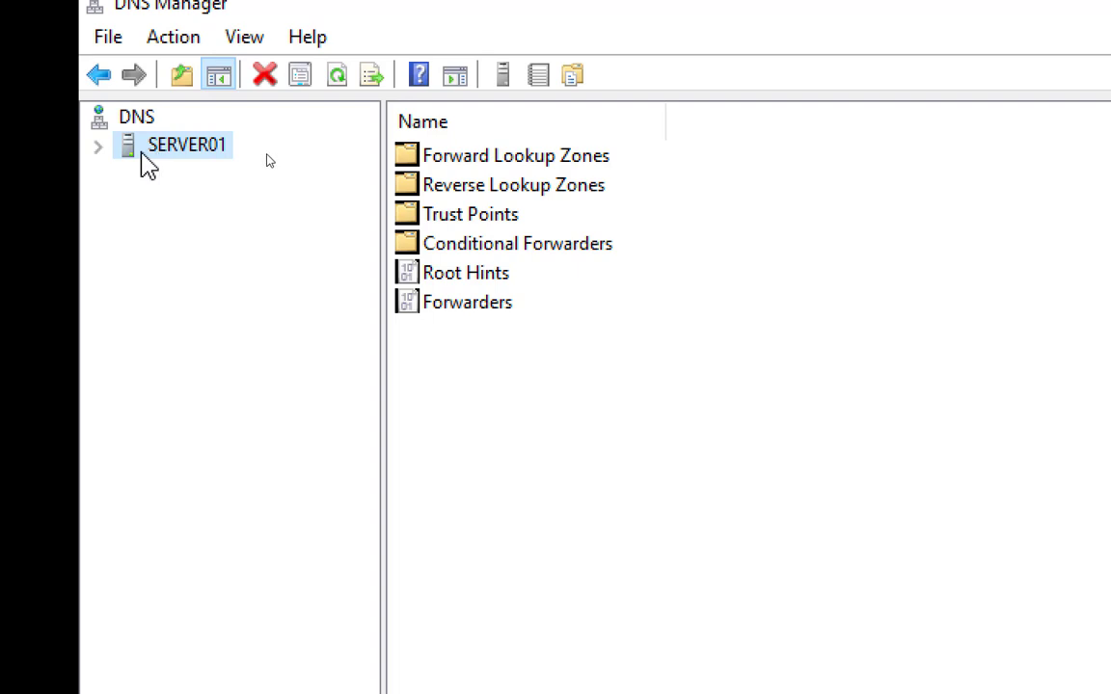
pyautogui.click(99, 149)
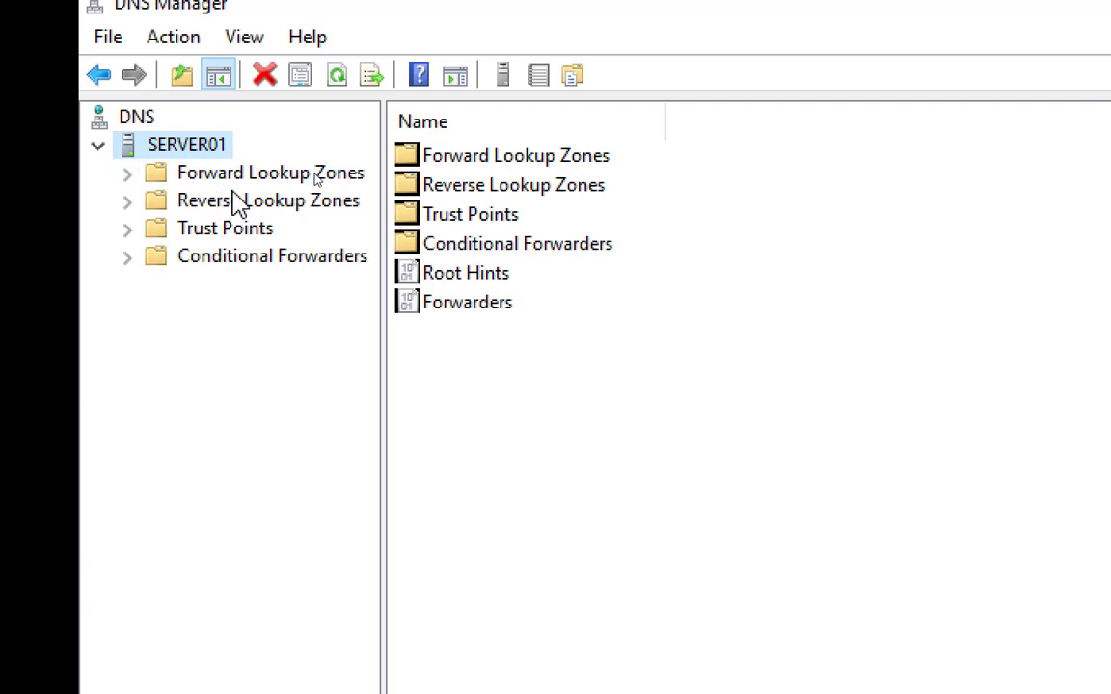
pyautogui.click(246, 176)
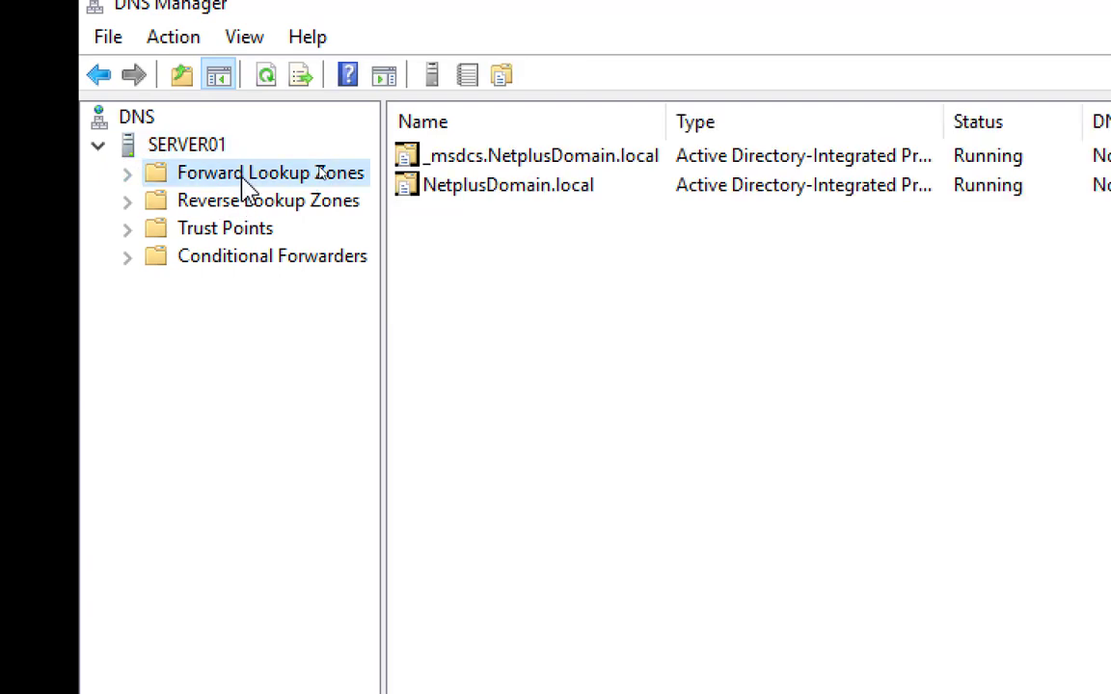
pyautogui.click(227, 206)
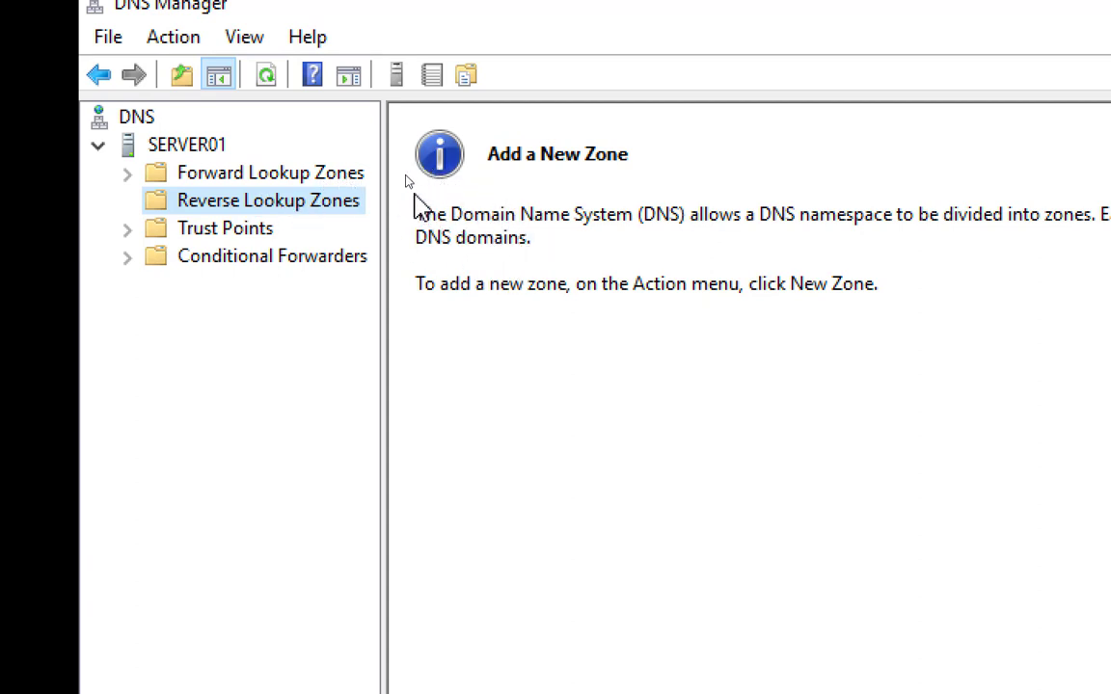
pyautogui.click(273, 182)
pyautogui.click(127, 175)
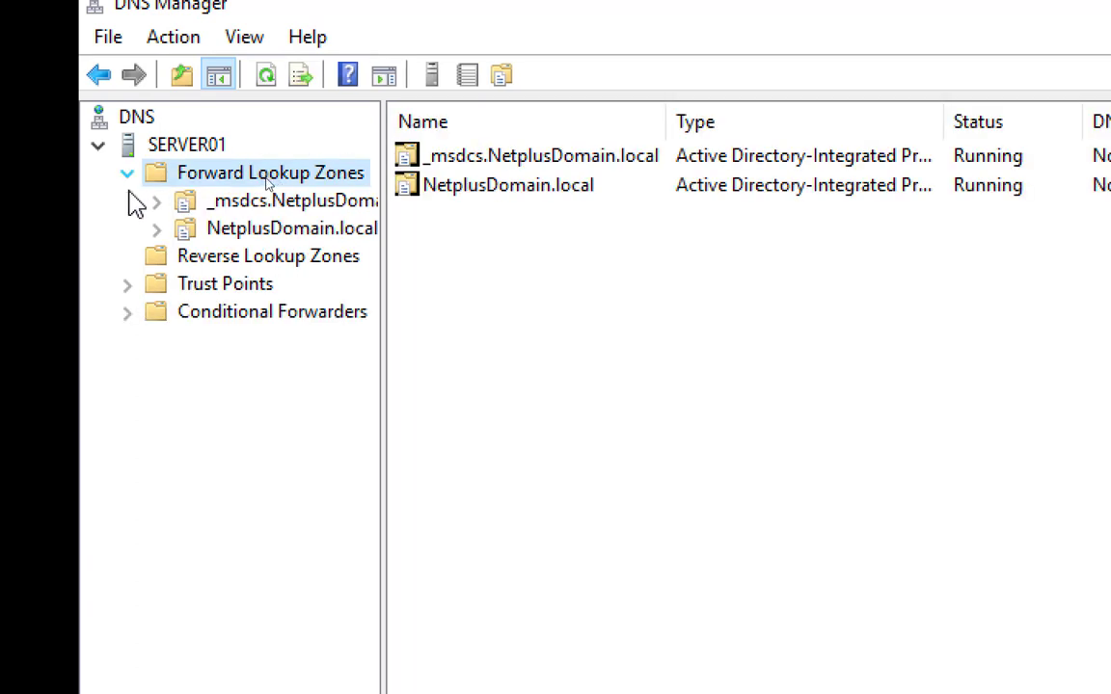
pyautogui.click(284, 237)
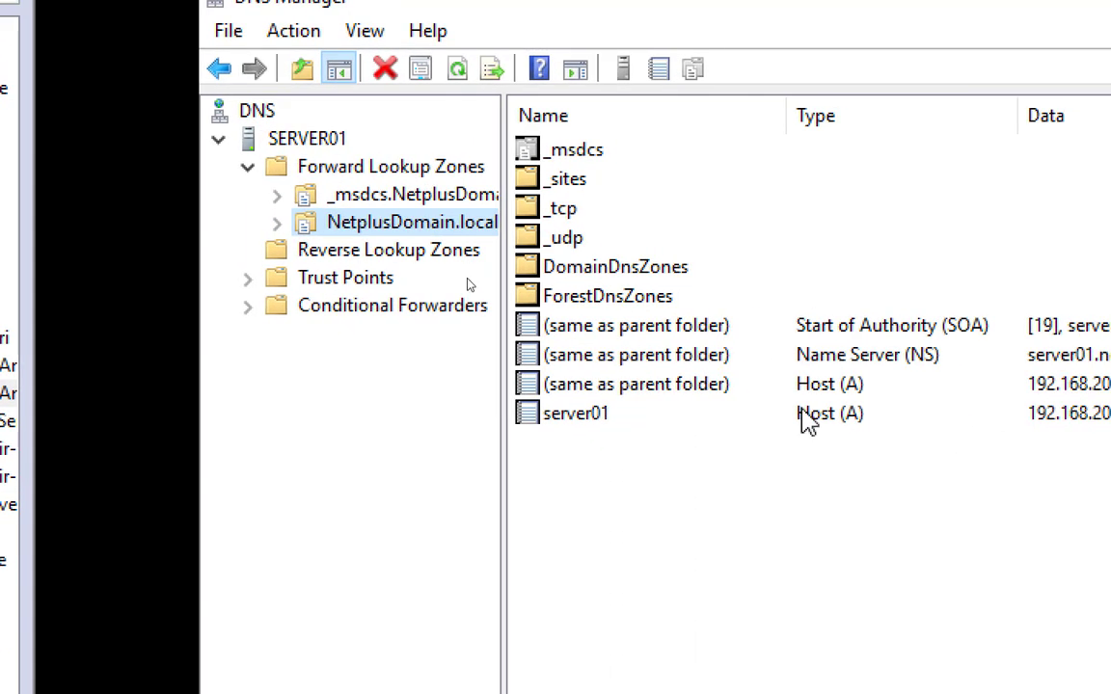
# Step: Compare the empty reverse zones with NetplusDomain.local, highlighting the domain and server01 host records
pyautogui.click(421, 254)
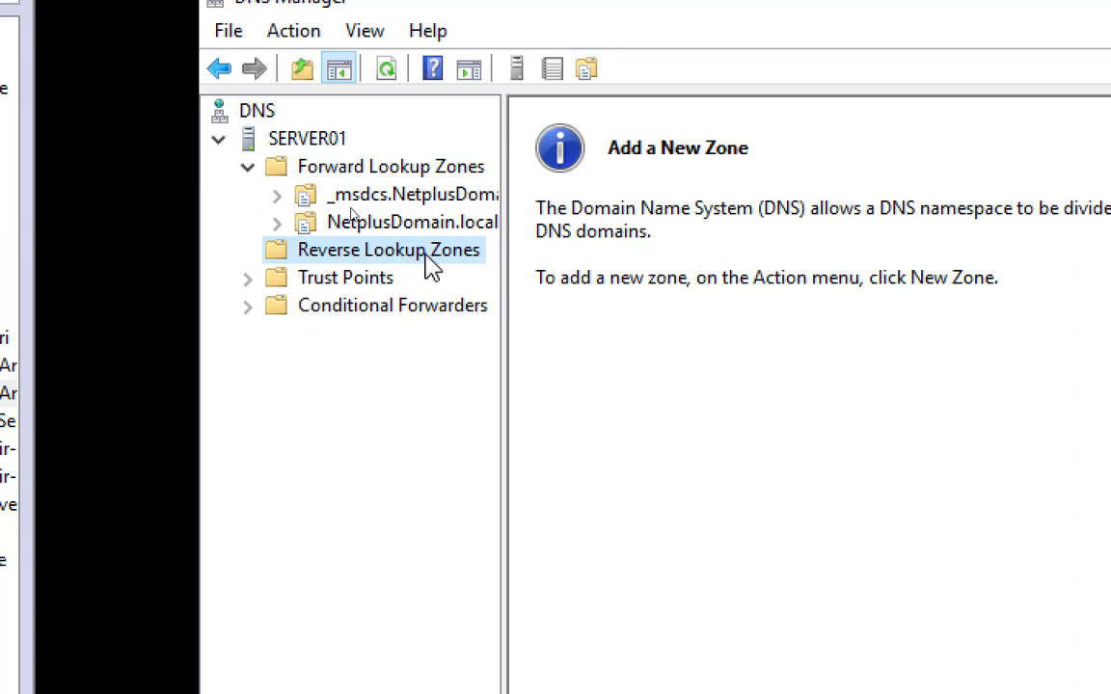
pyautogui.click(391, 174)
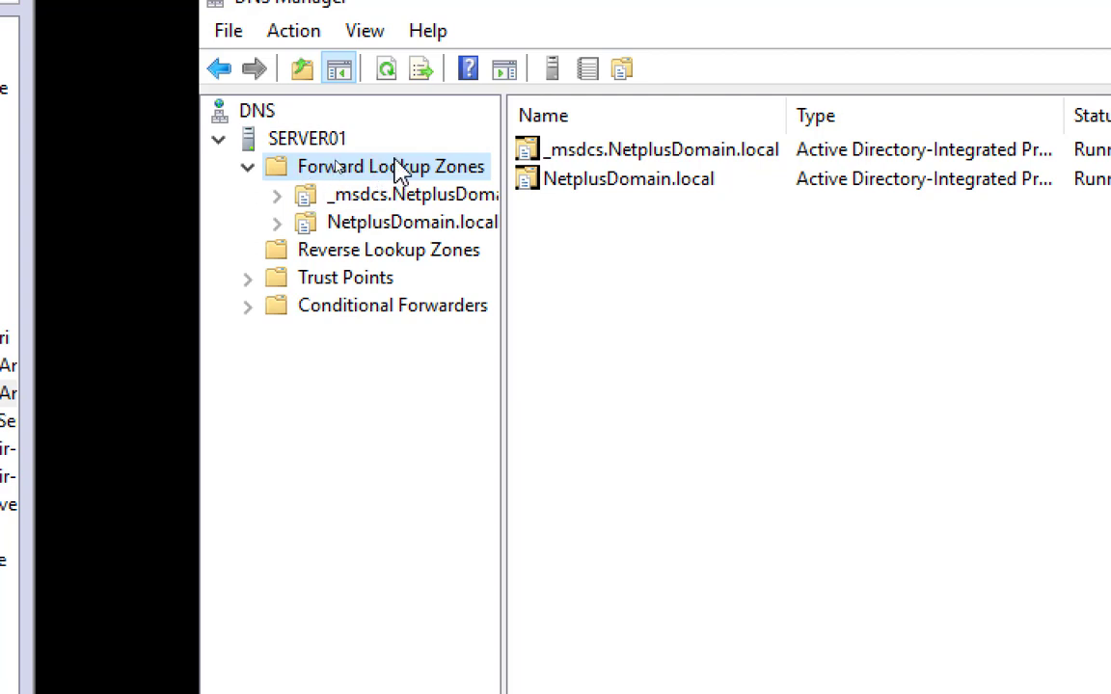
pyautogui.click(393, 253)
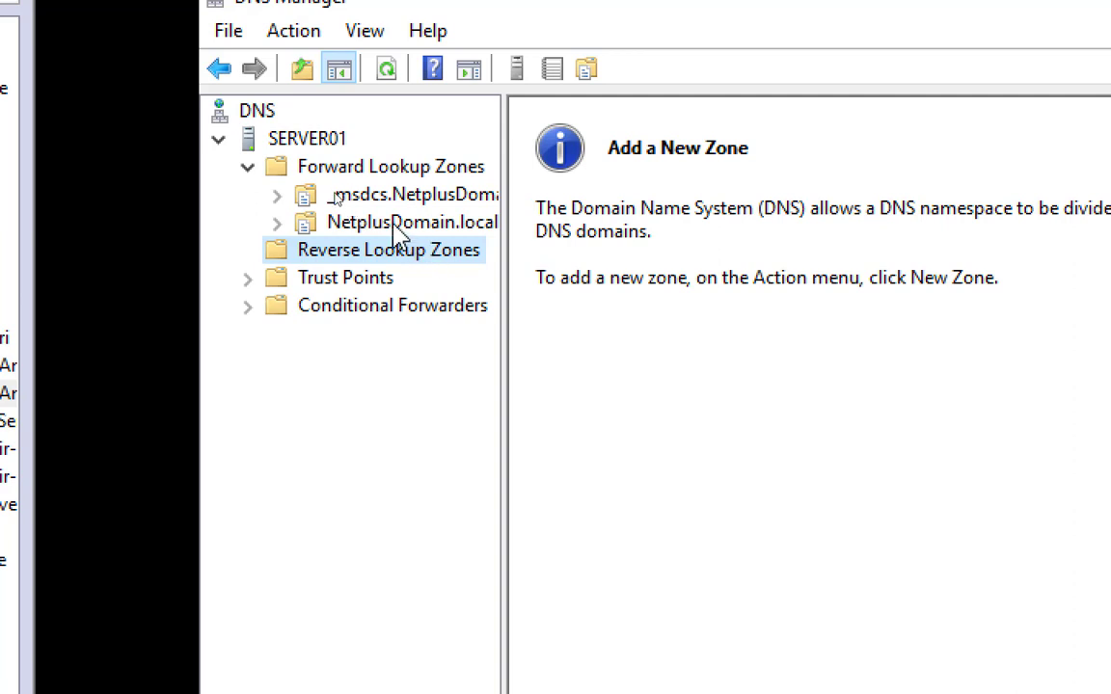
pyautogui.click(363, 165)
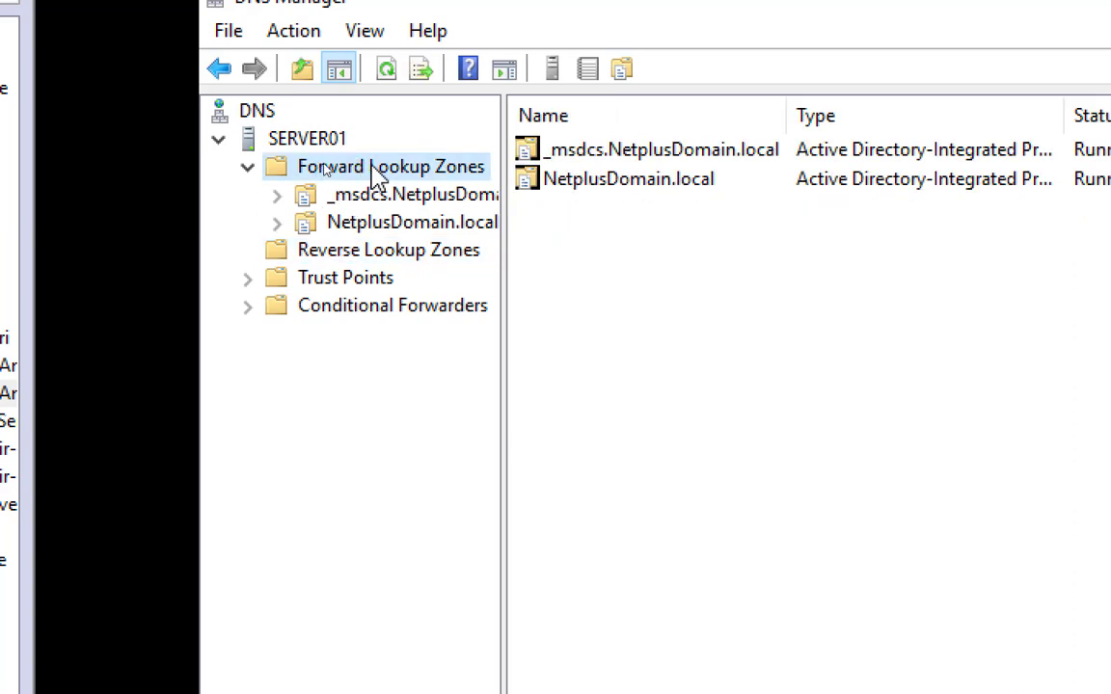
pyautogui.click(405, 224)
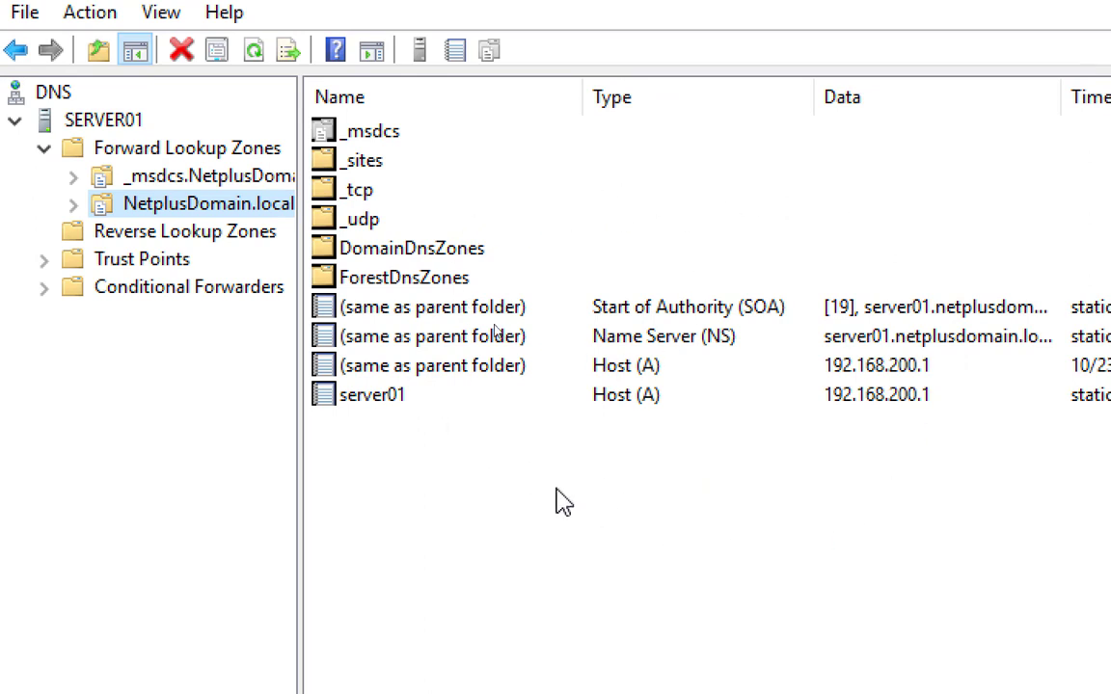
pyautogui.click(444, 370)
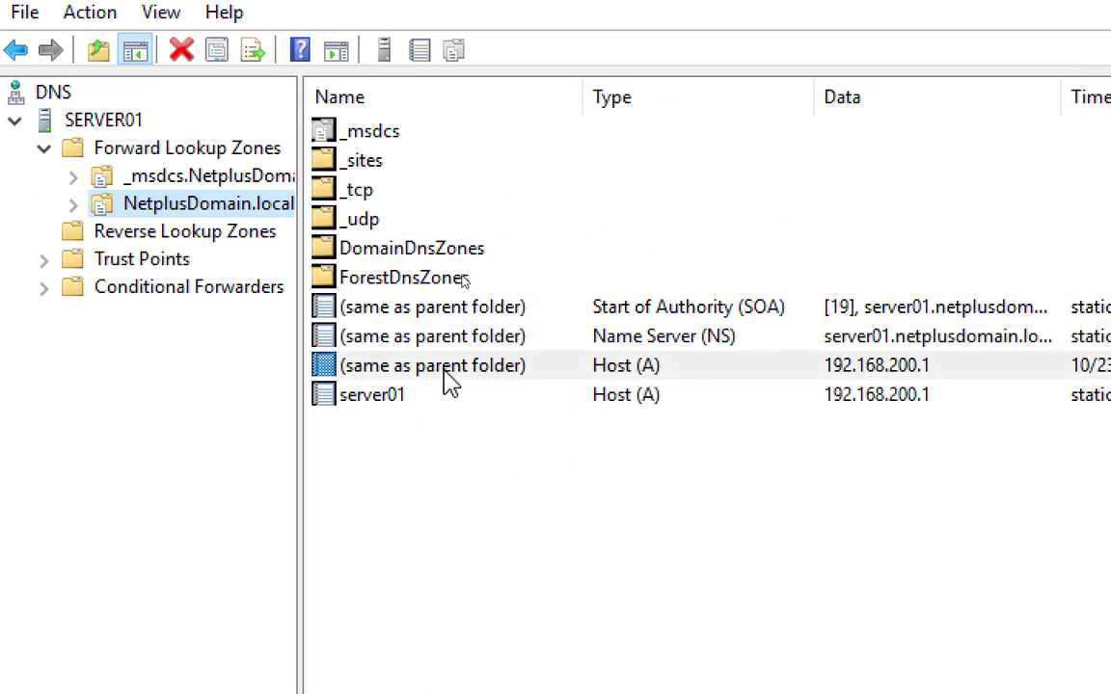
pyautogui.click(627, 396)
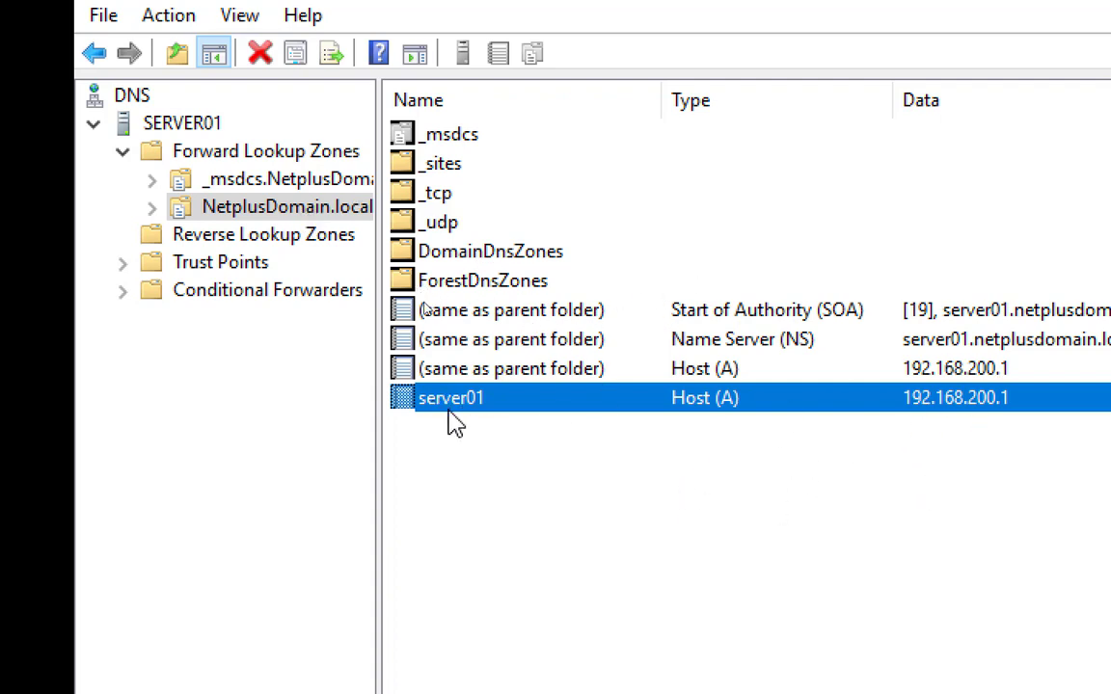
# Step: Return to the empty Reverse Lookup Zones node showing its Add a New Zone prompt
pyautogui.click(243, 238)
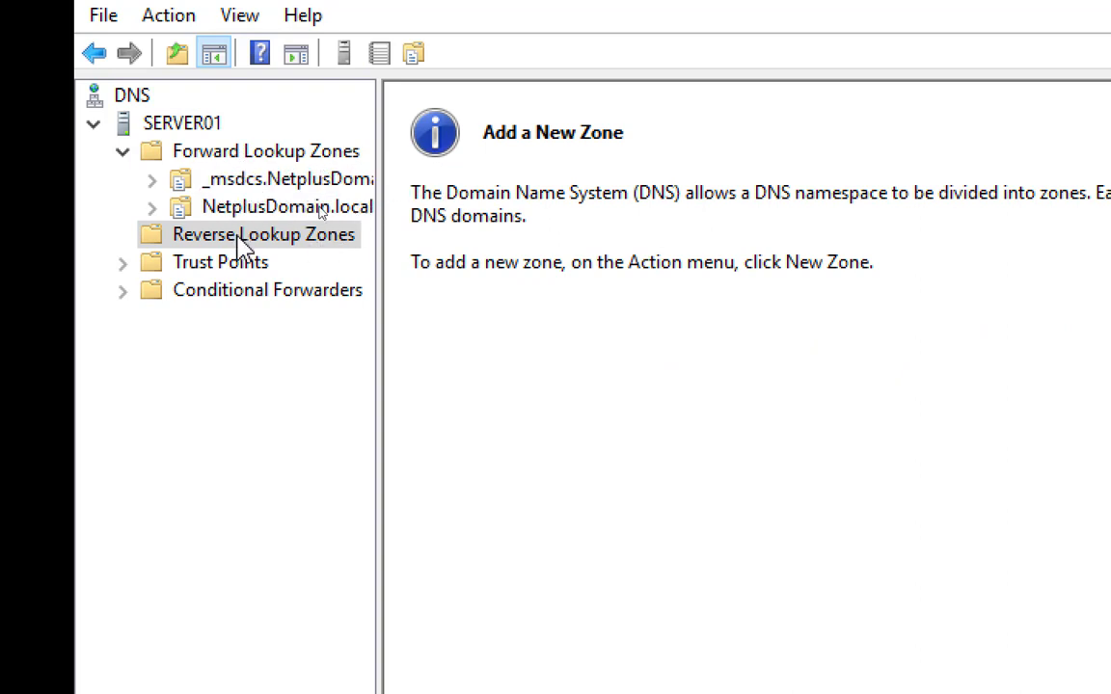
pyautogui.click(217, 205)
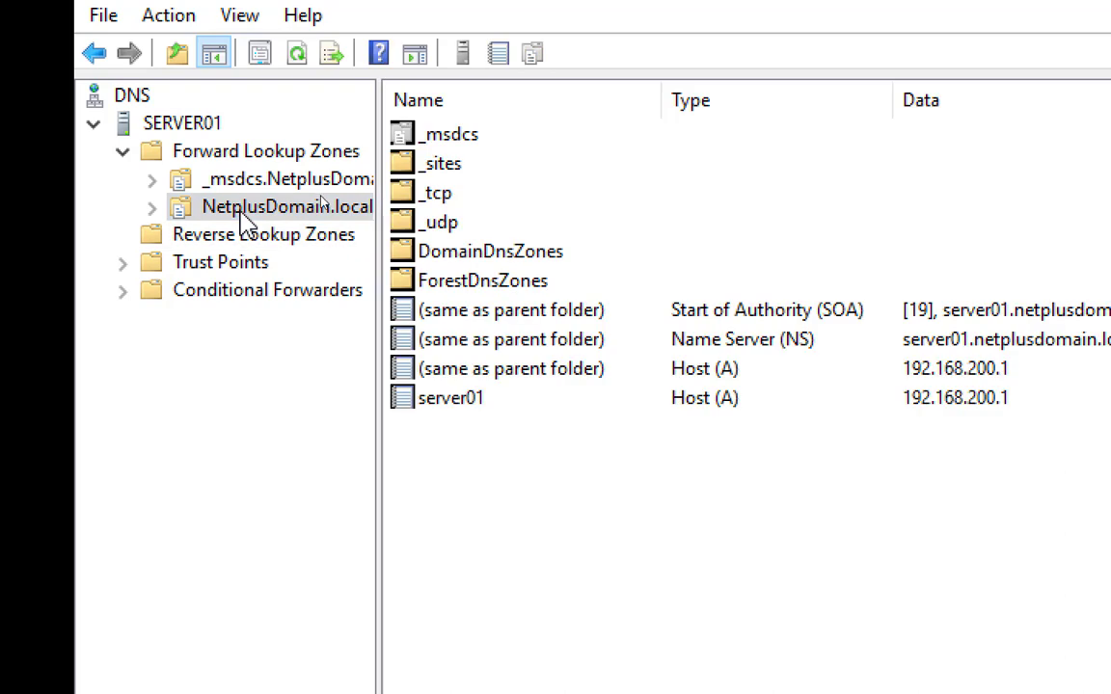
pyautogui.click(241, 236)
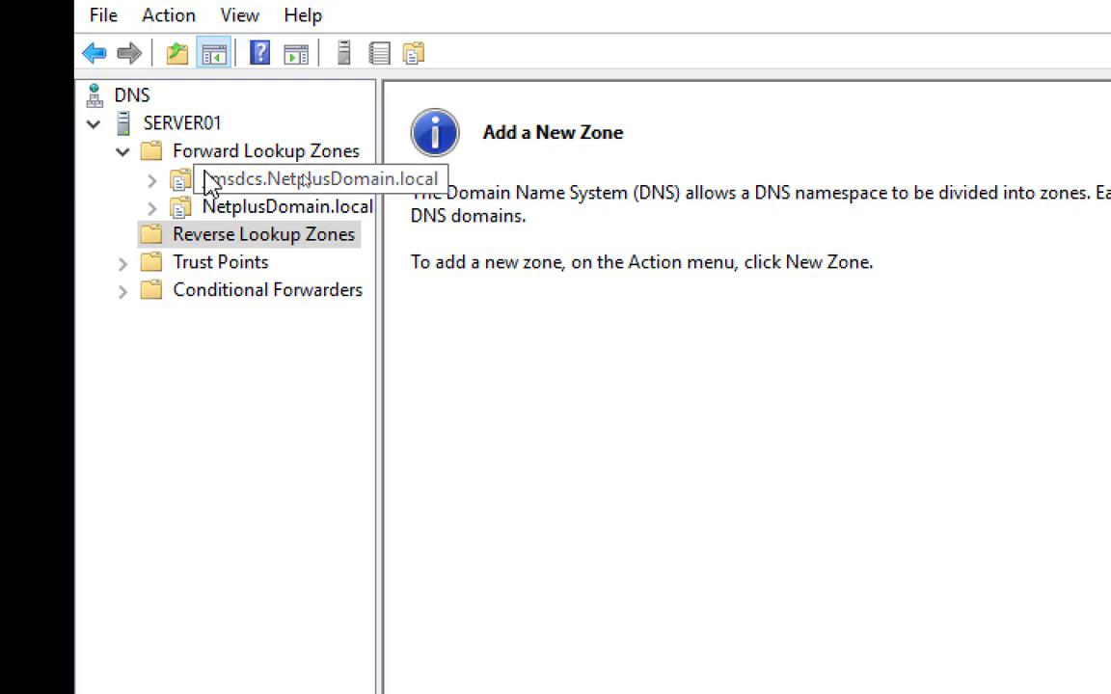
# Step: Launch the New Zone Wizard on Reverse Lookup Zones, advance to Zone Type, and reposition it
pyautogui.rightClick(322, 239)
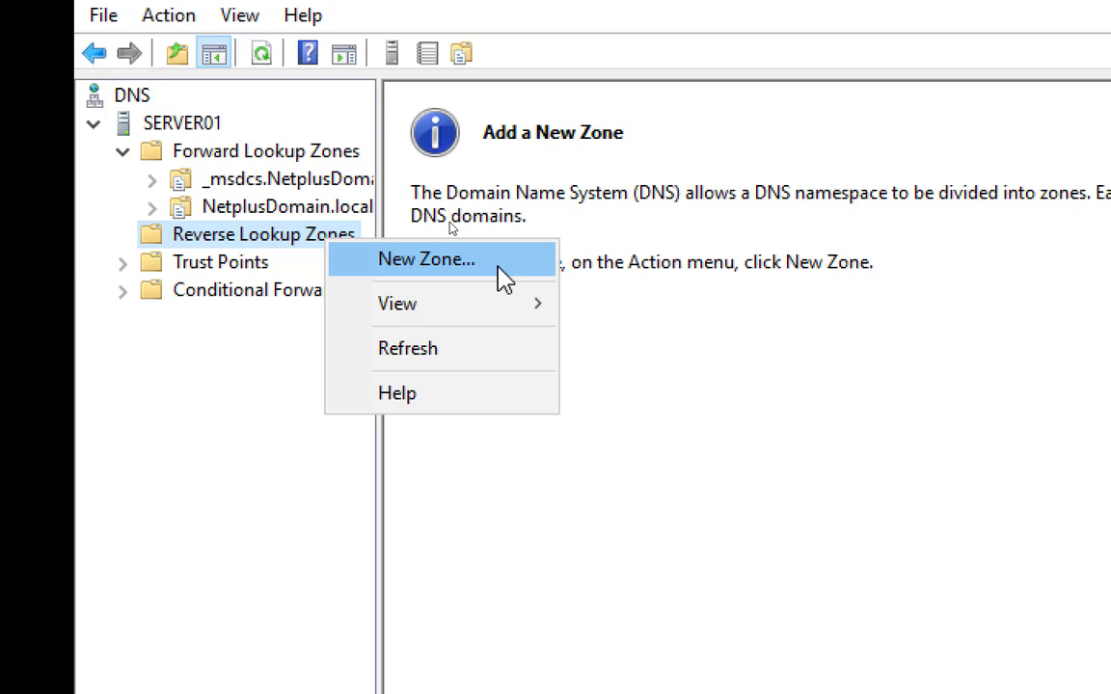
pyautogui.click(503, 277)
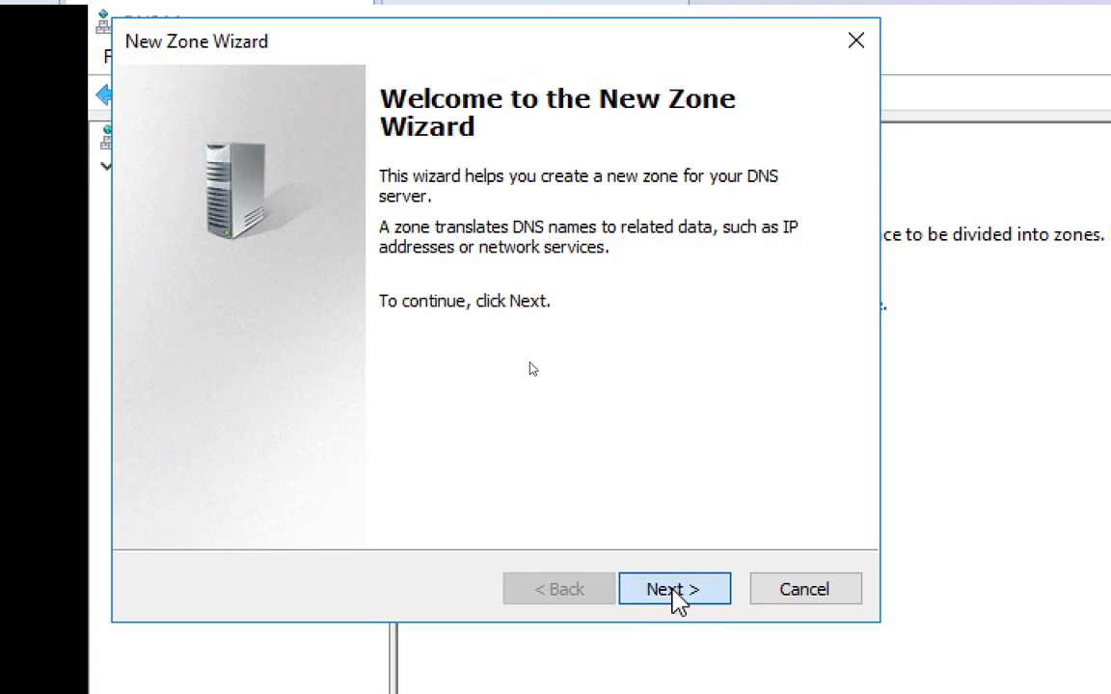
pyautogui.click(675, 591)
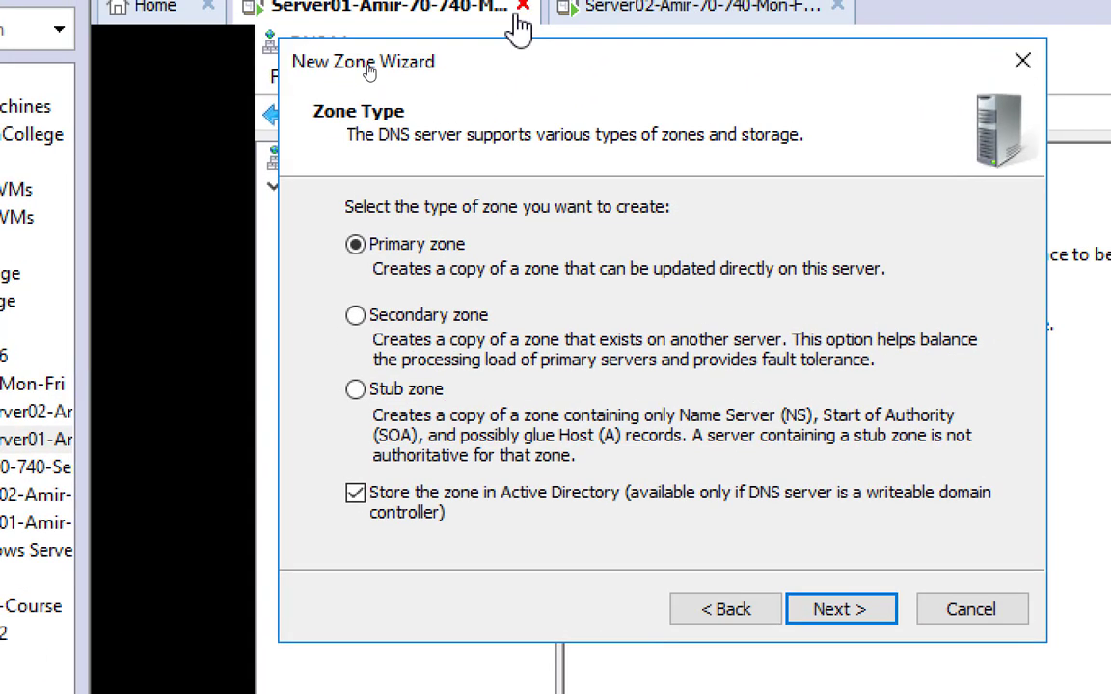
pyautogui.moveTo(531, 28); pyautogui.dragTo(647, 41)
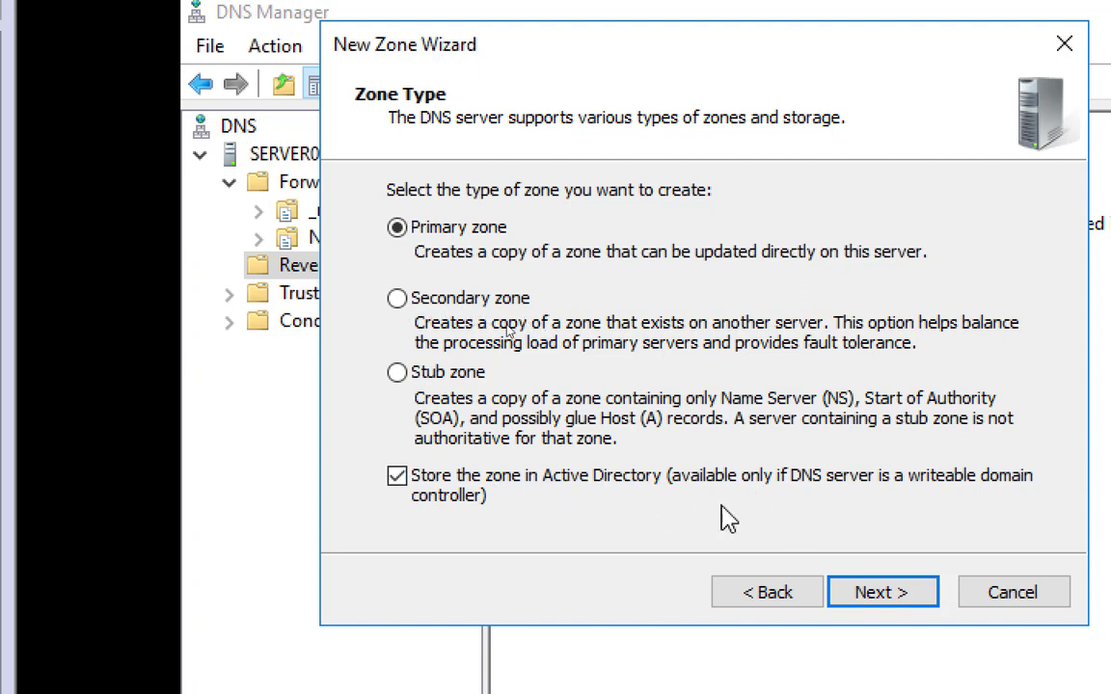
pyautogui.moveTo(587, 54)
pyautogui.mouseDown()
pyautogui.moveTo(649, 165)
pyautogui.moveTo(576, 55)
pyautogui.mouseUp()
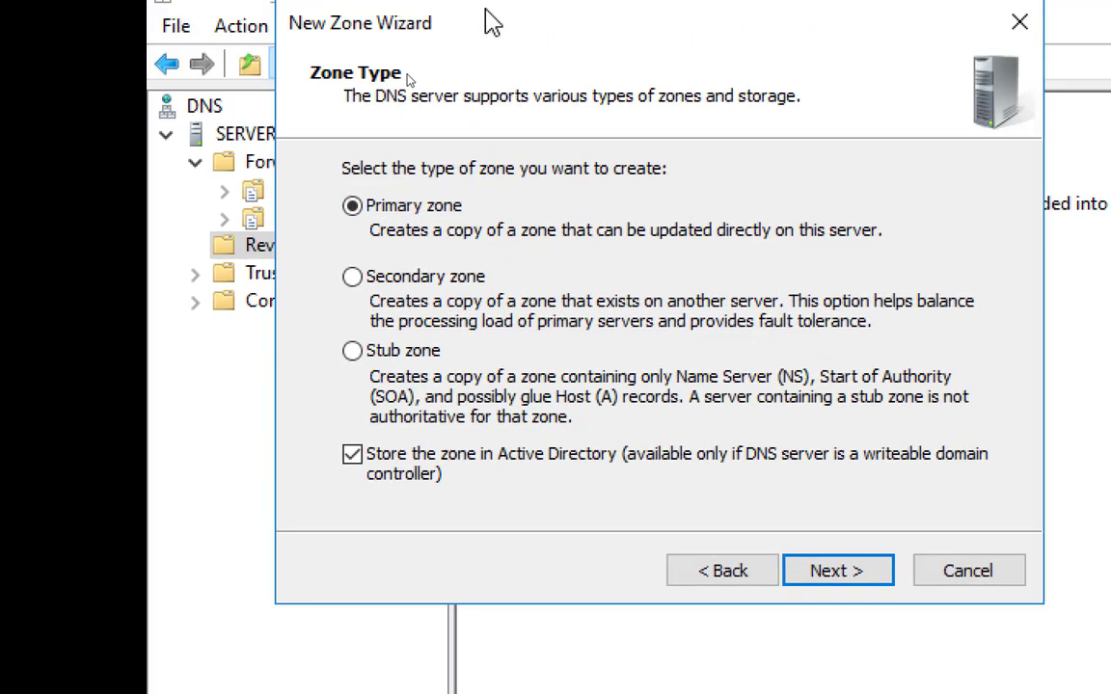
pyautogui.moveTo(489, 24); pyautogui.dragTo(359, 442)
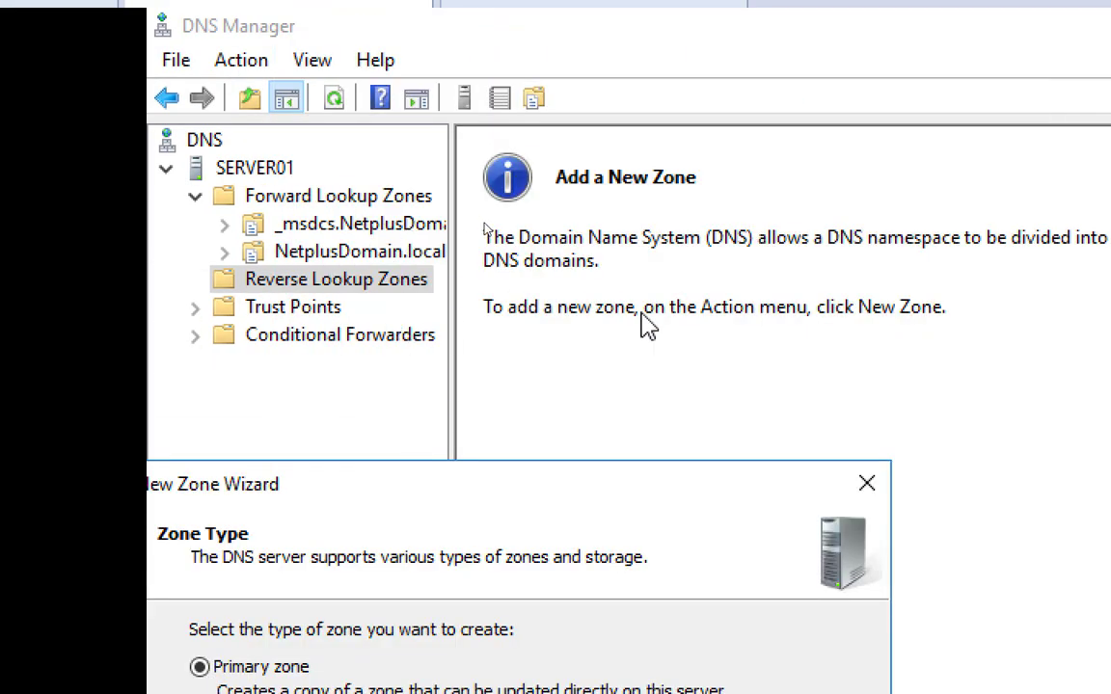
pyautogui.moveTo(456, 500); pyautogui.dragTo(658, 139)
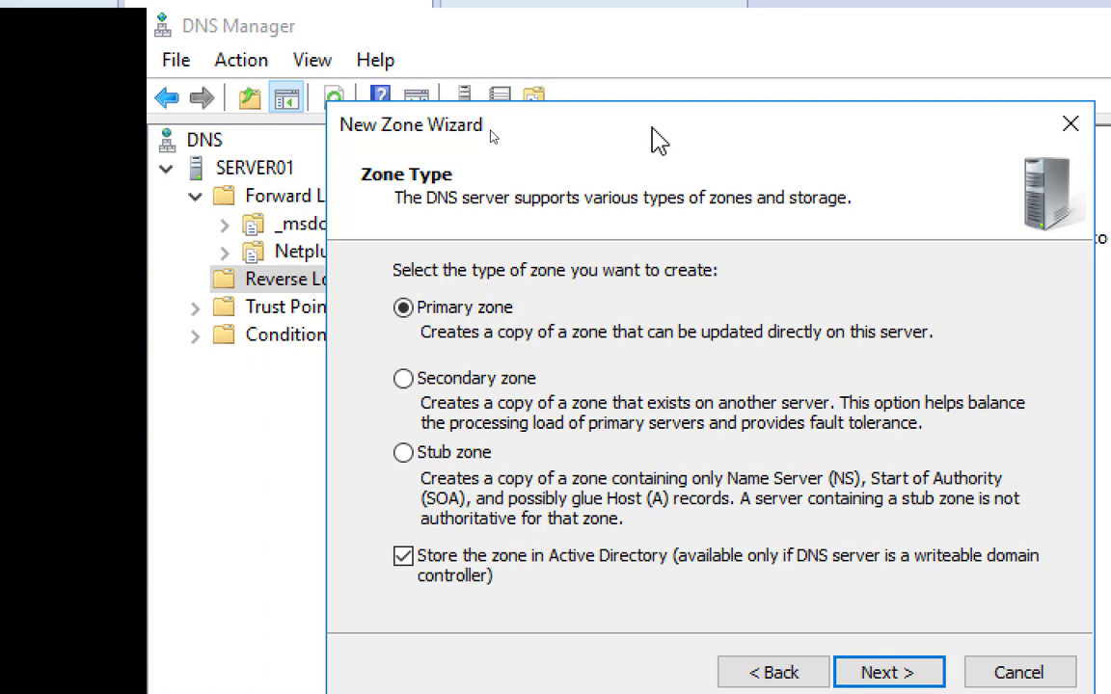
pyautogui.moveTo(538, 155); pyautogui.dragTo(578, 127)
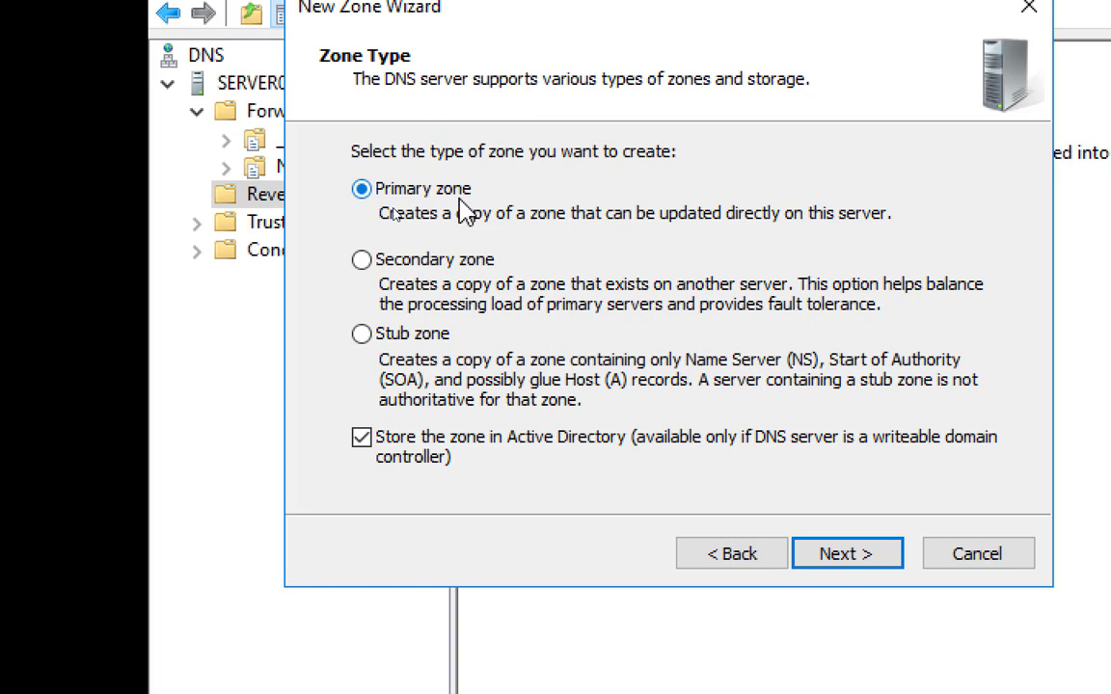
# Step: Switch between Secondary and Primary zone types, then settle on Stub zone
pyautogui.click(445, 264)
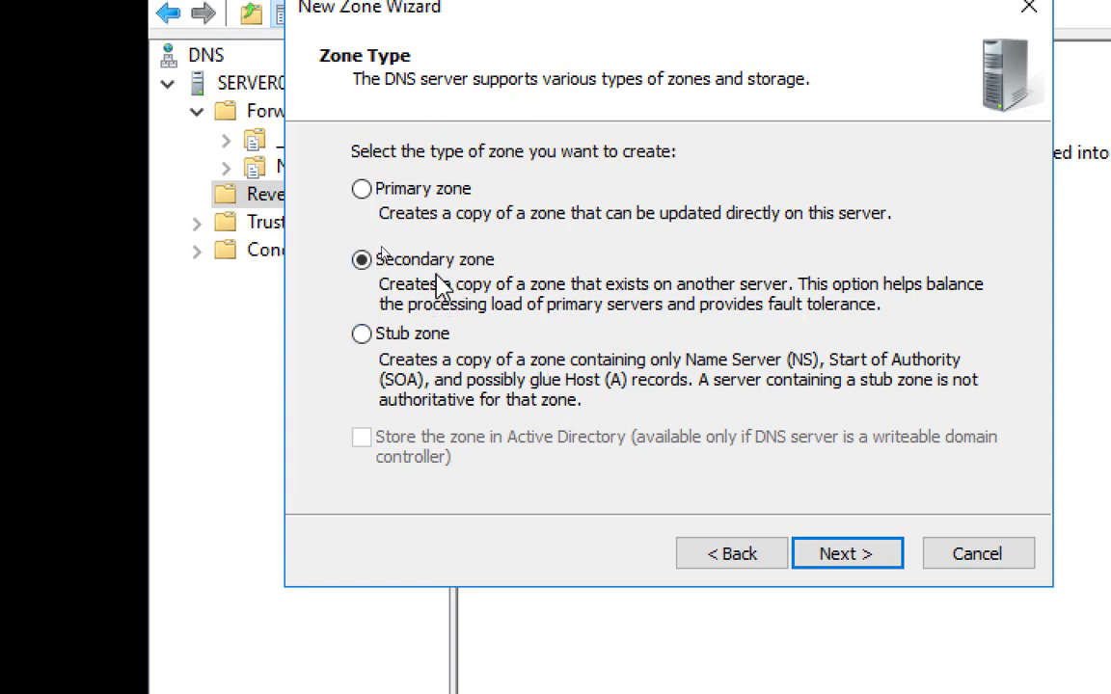
pyautogui.click(388, 197)
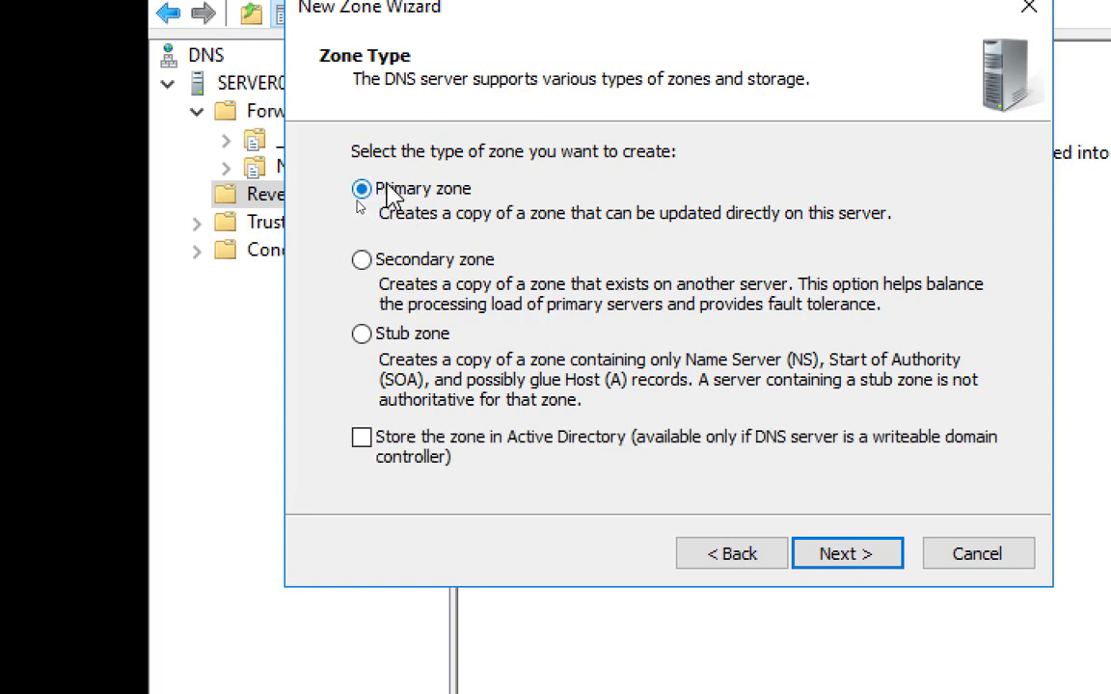
pyautogui.click(391, 274)
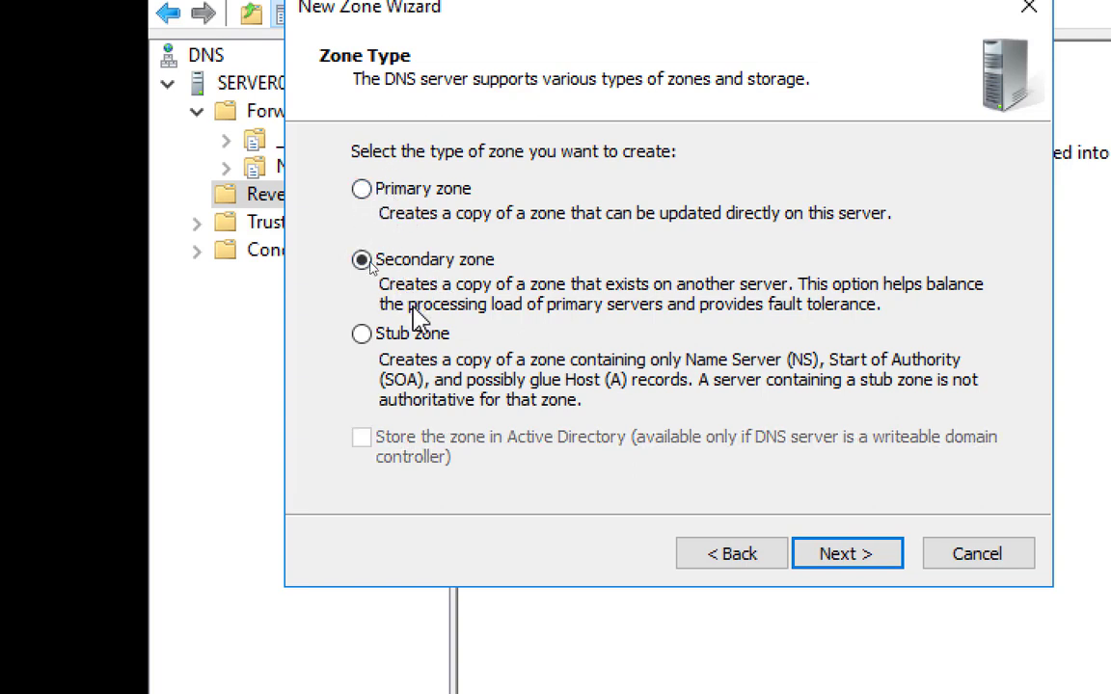
pyautogui.click(395, 198)
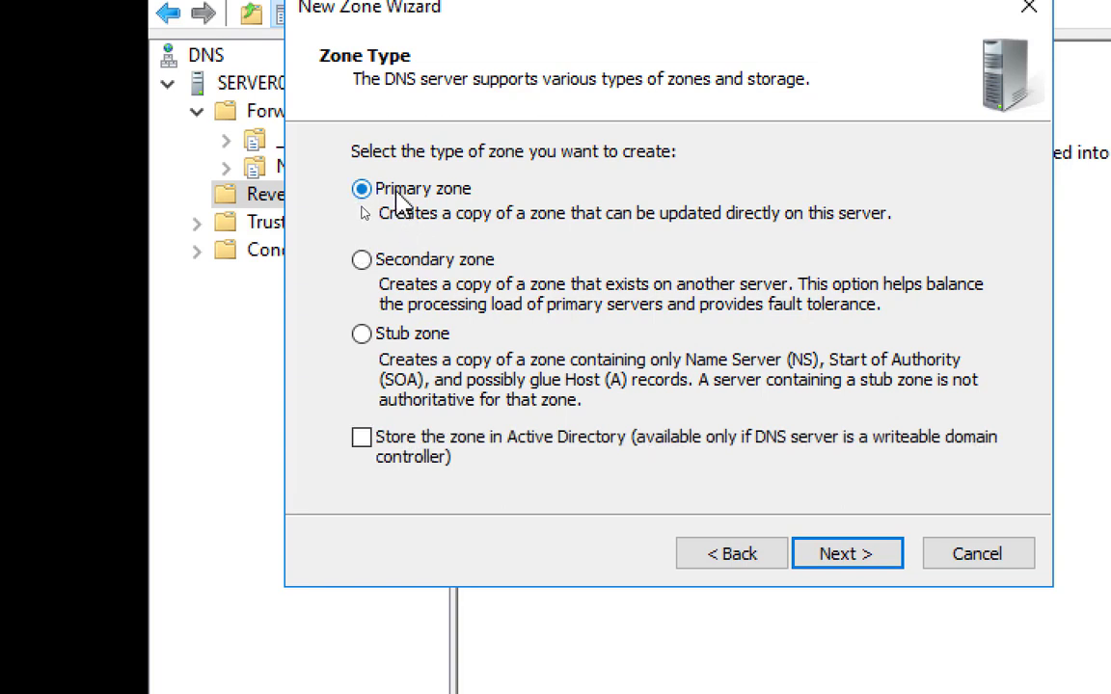
pyautogui.click(426, 347)
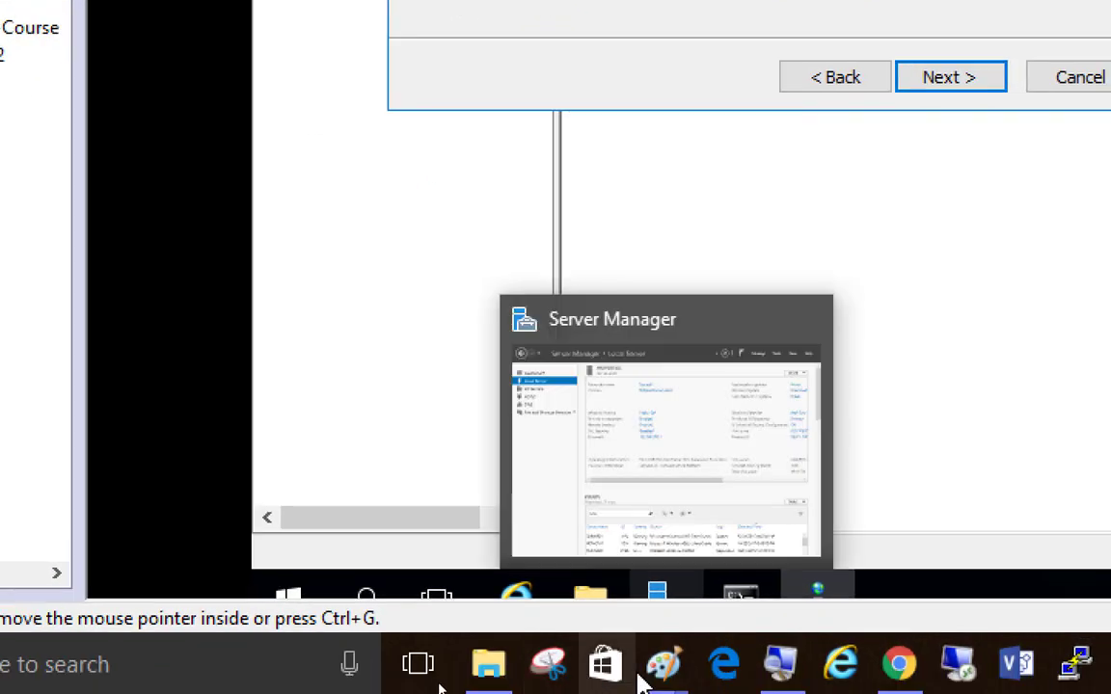
# Step: Zoom the Magnifier back to 100% and bring up the Paint forest diagram
pyautogui.click(779, 665)
pyautogui.click(669, 494)
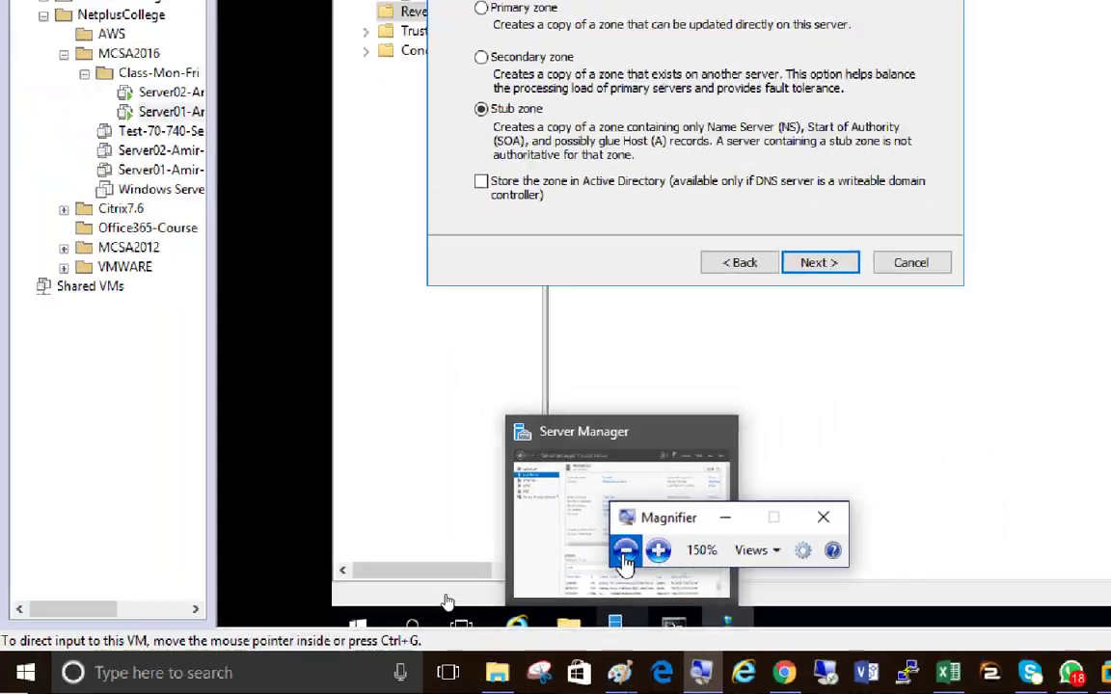
pyautogui.click(669, 494)
pyautogui.moveTo(391, 682)
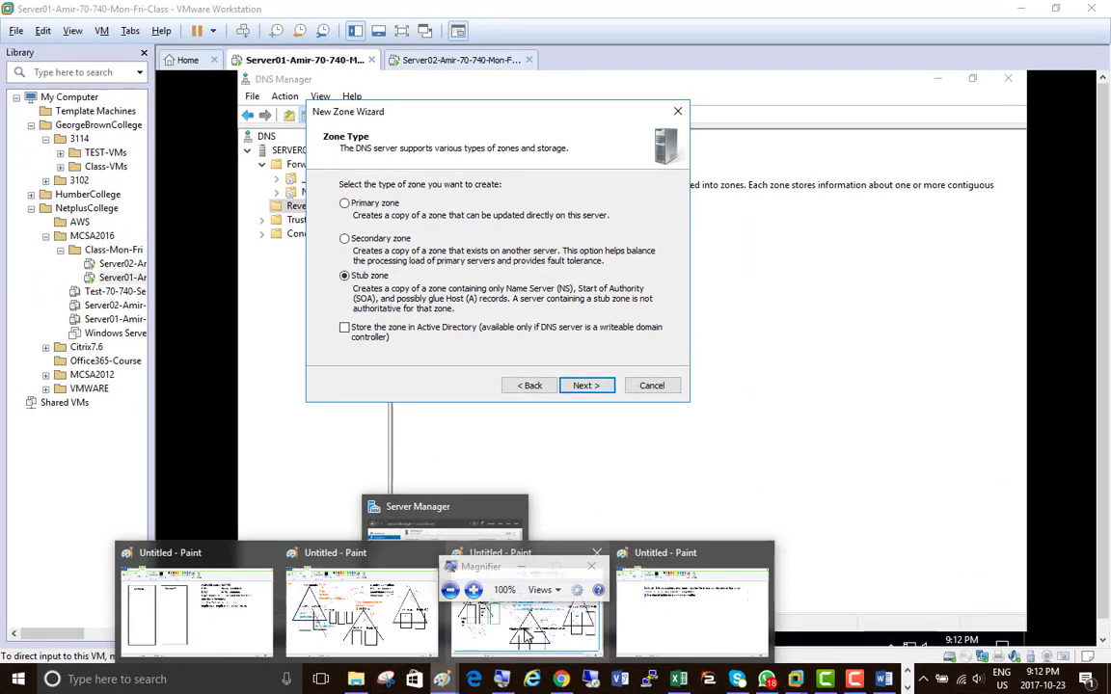
pyautogui.click(530, 600)
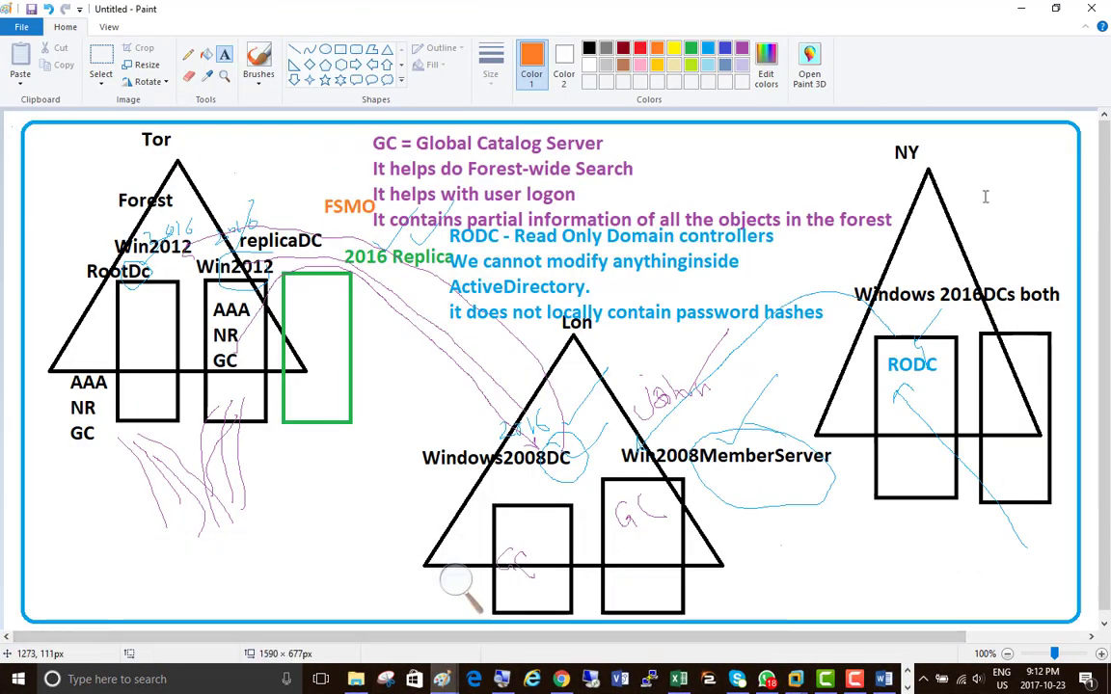
# Step: Draw an orange triangle below the Tor forest and label it 'Nuna'
pyautogui.click(385, 50)
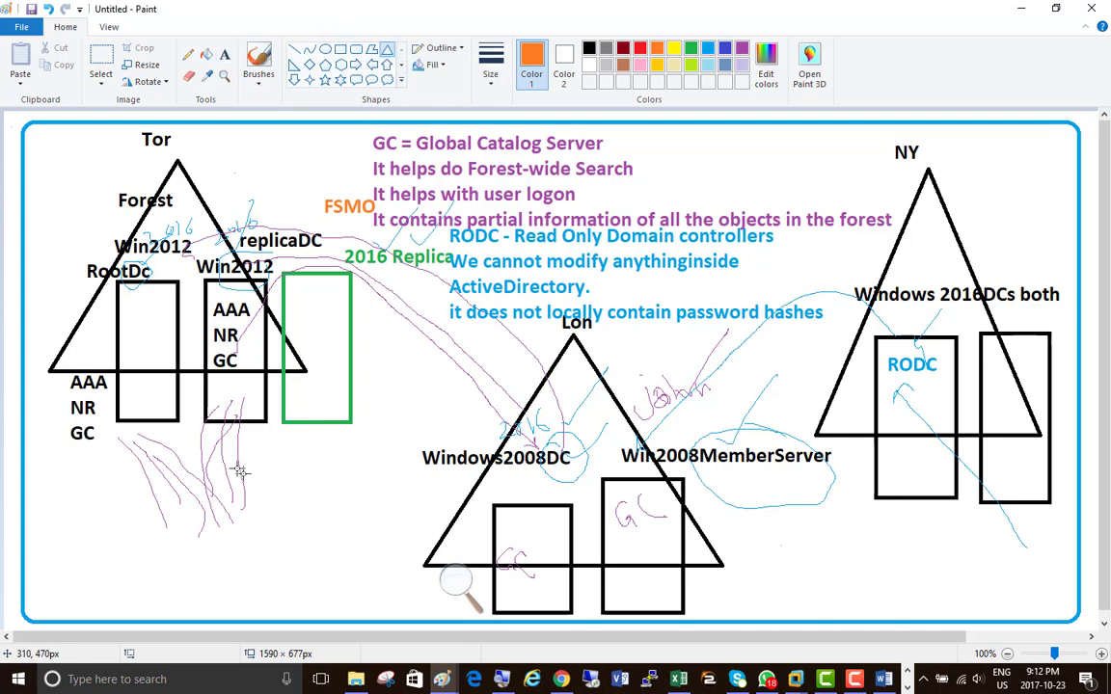
pyautogui.moveTo(174, 471); pyautogui.dragTo(387, 597)
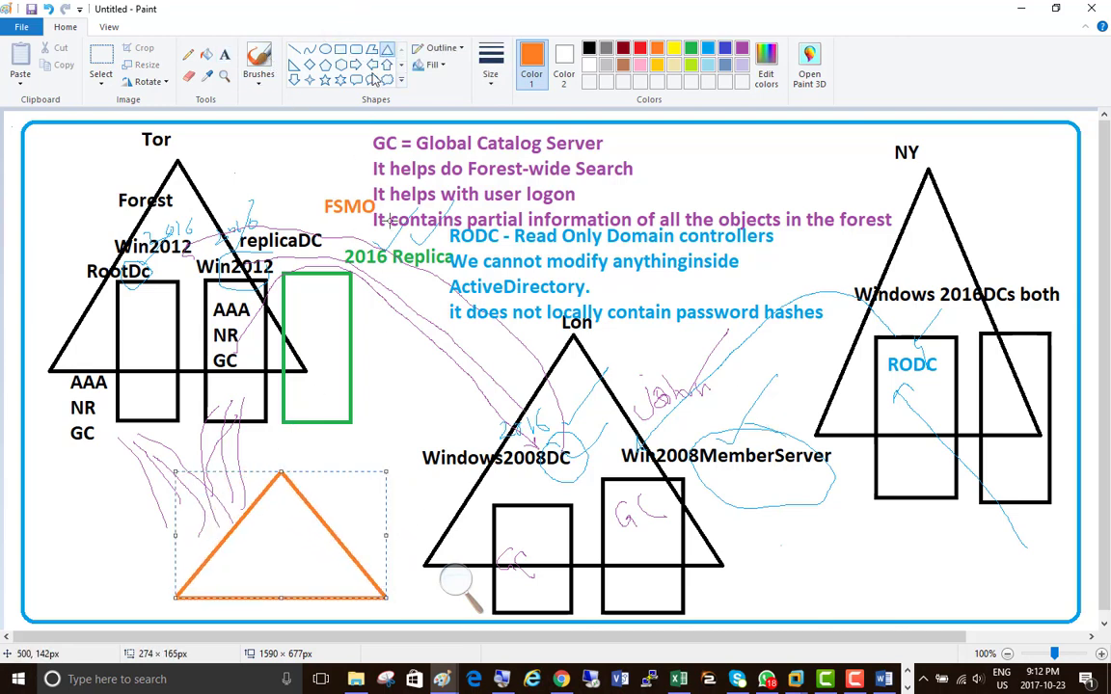
pyautogui.click(225, 55)
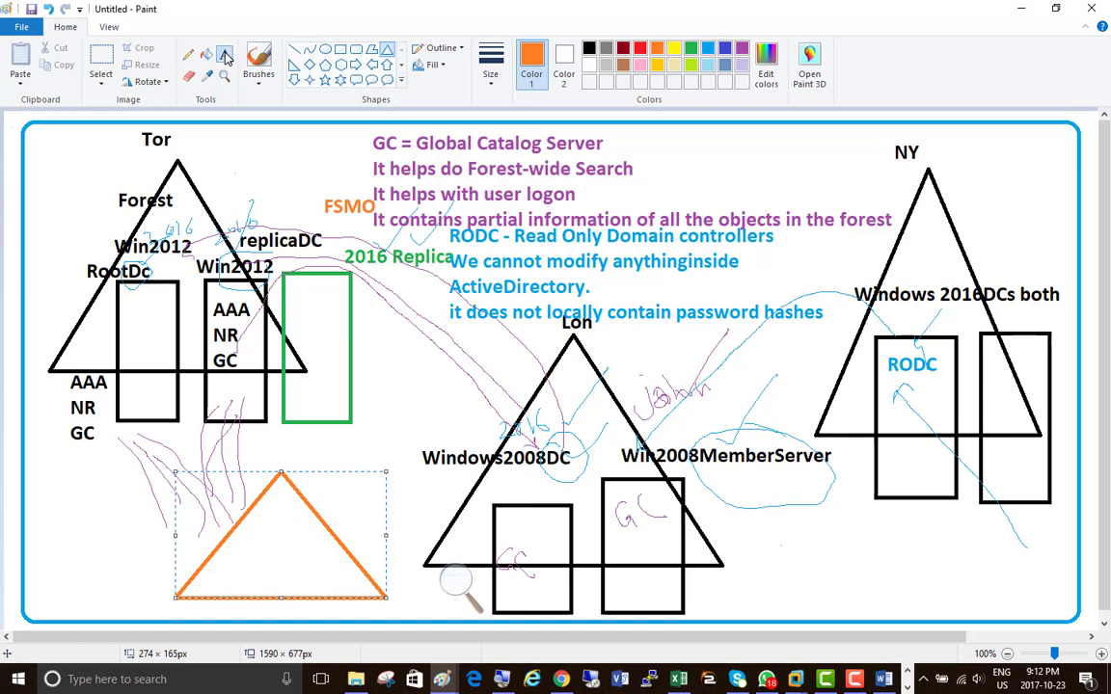
pyautogui.click(297, 471)
pyautogui.write('Nuna')
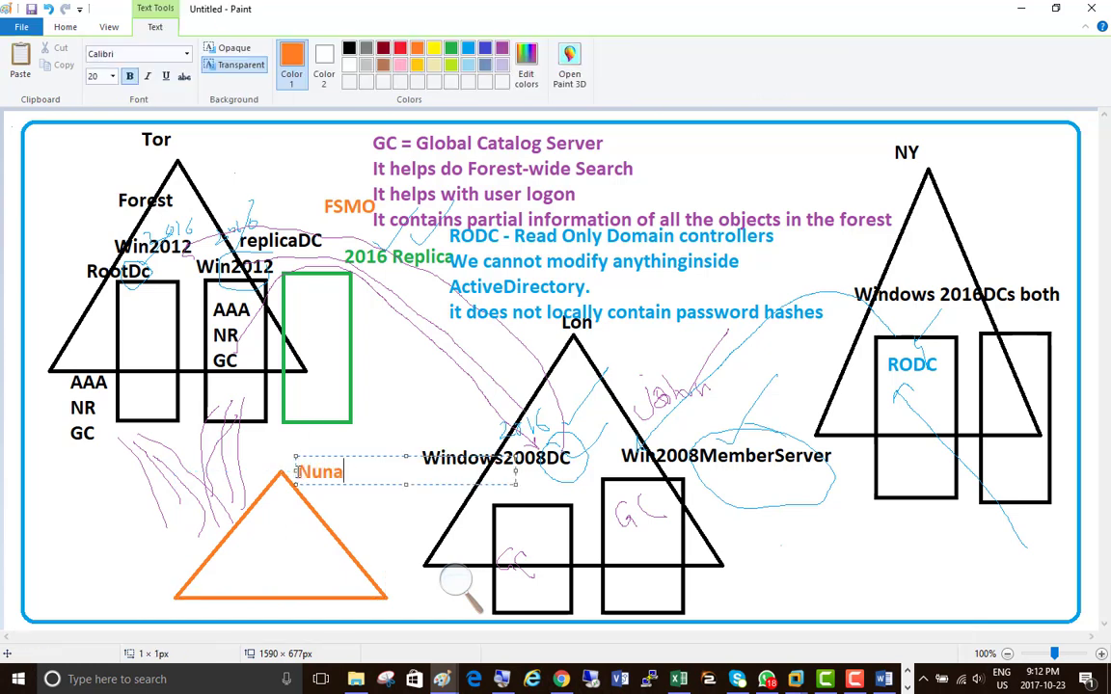
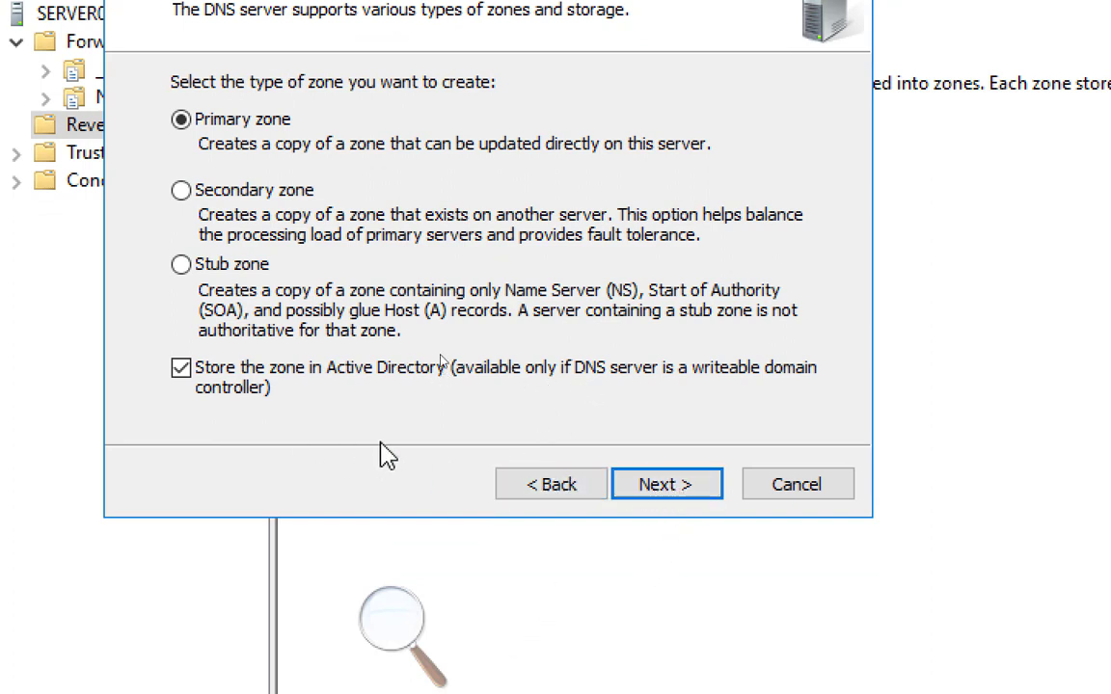
# Step: Advance the New Zone Wizard to the Active Directory Zone Replication Scope page
pyautogui.click(663, 490)
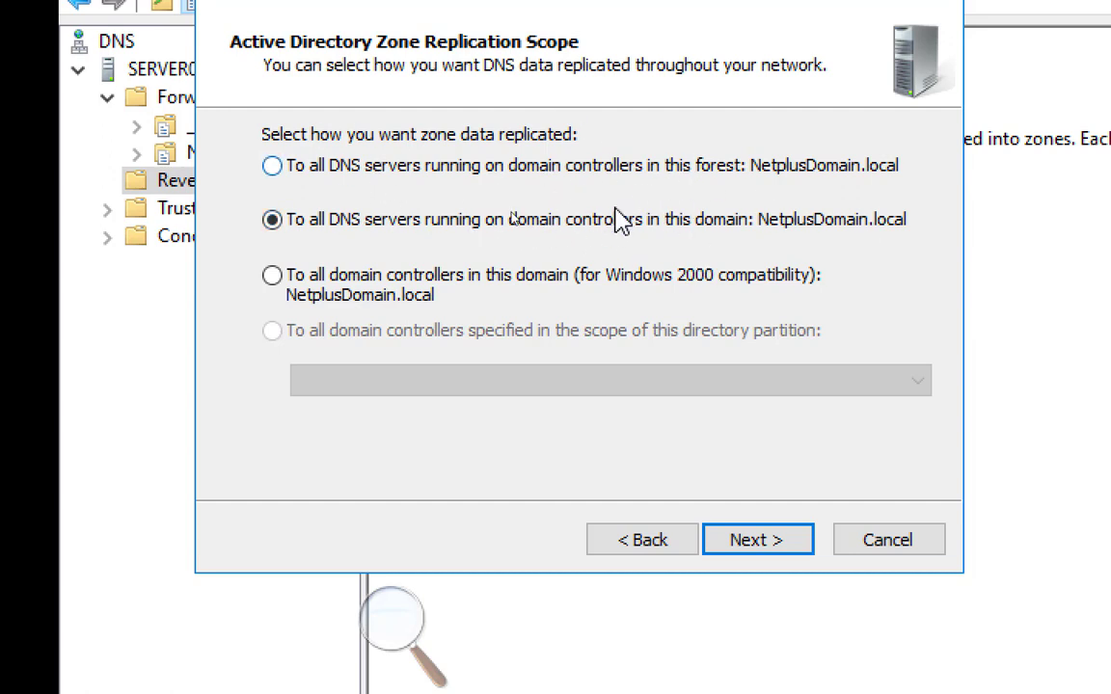
# Step: Keep replication on all DNS servers on domain controllers in NetplusDomain.local, not the forest, and continue
pyautogui.click(554, 165)
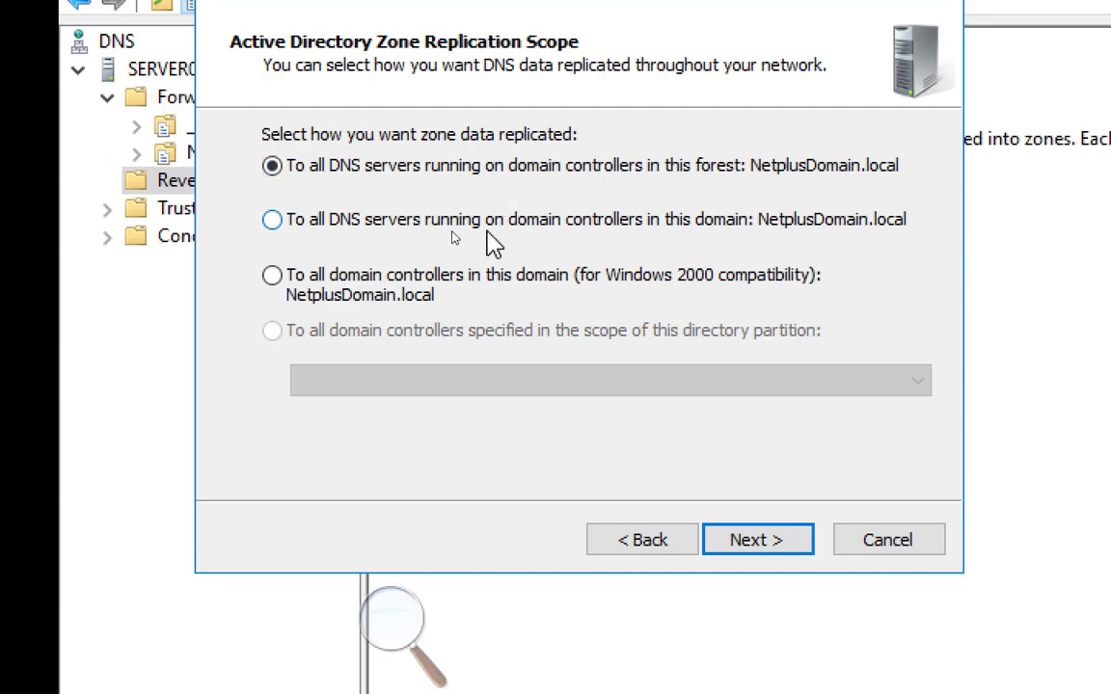
pyautogui.click(489, 222)
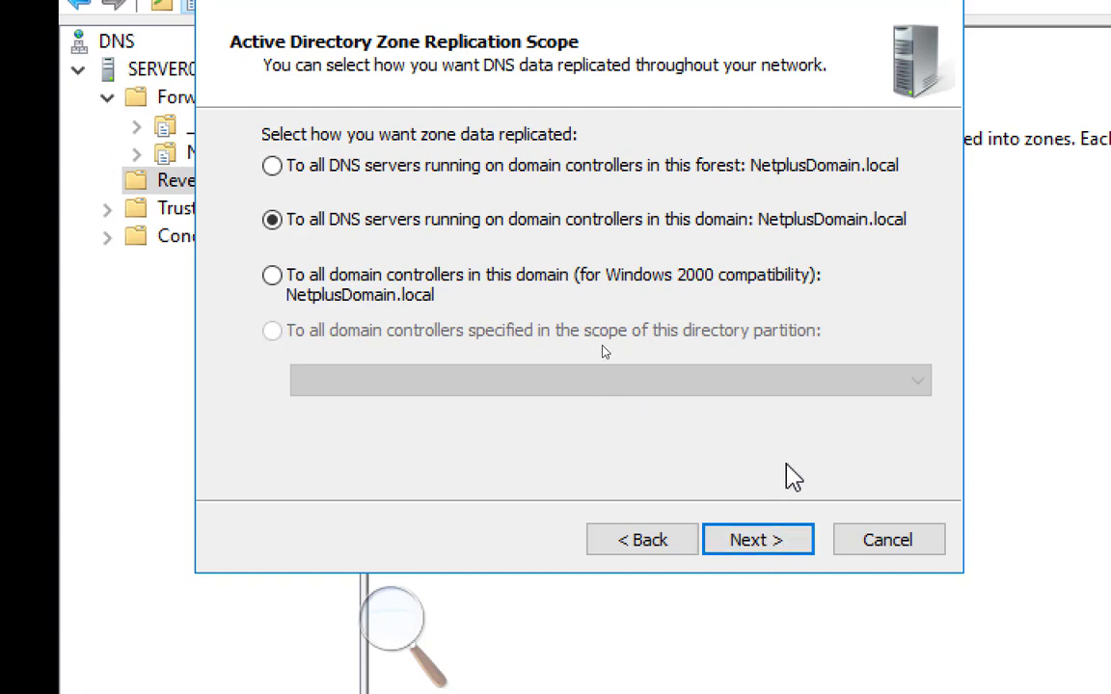
pyautogui.click(761, 542)
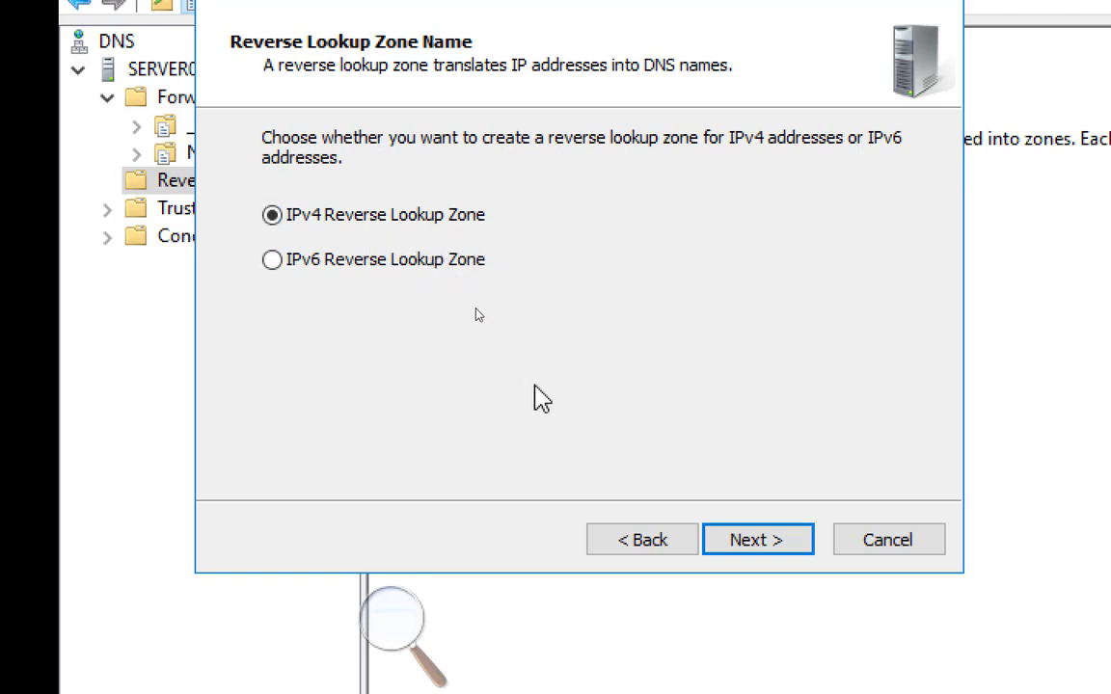
# Step: Create an IPv4 reverse zone with Network ID 192.168.200, giving 200.168.192.in-addr.arpa
pyautogui.click(755, 540)
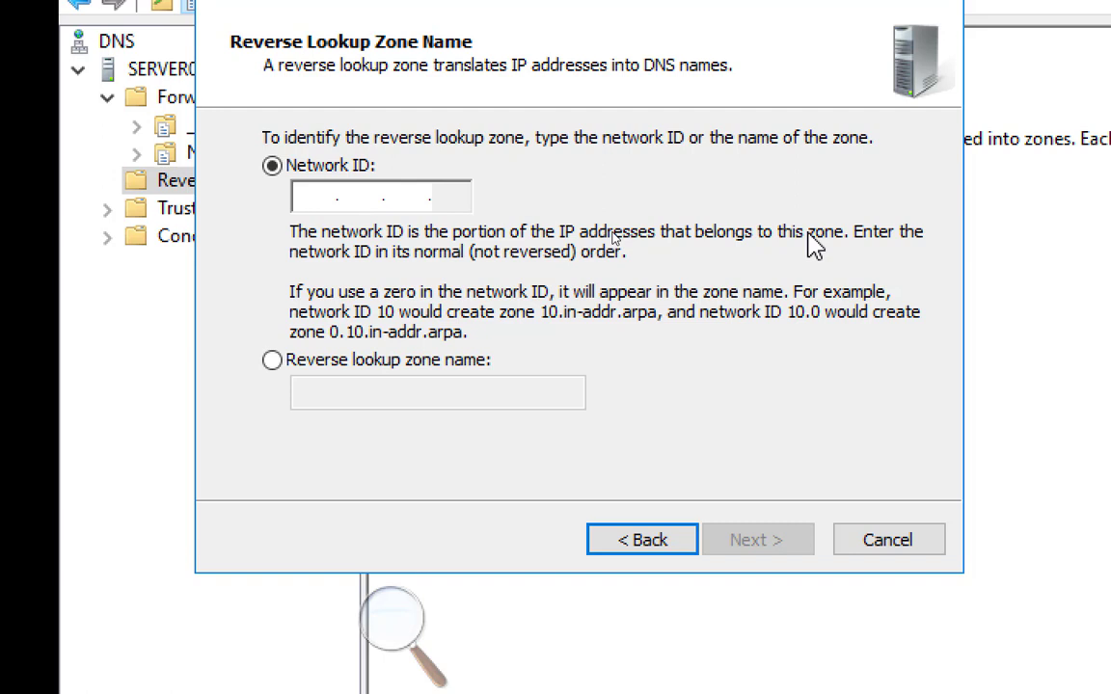
pyautogui.write('192168200')
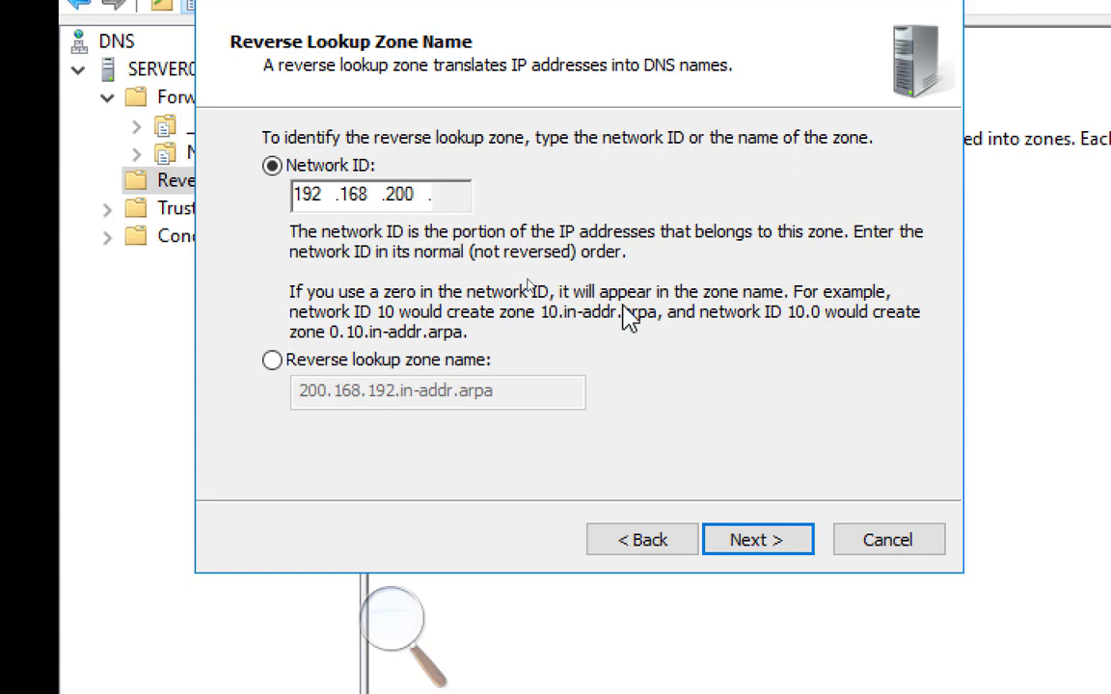
pyautogui.click(761, 549)
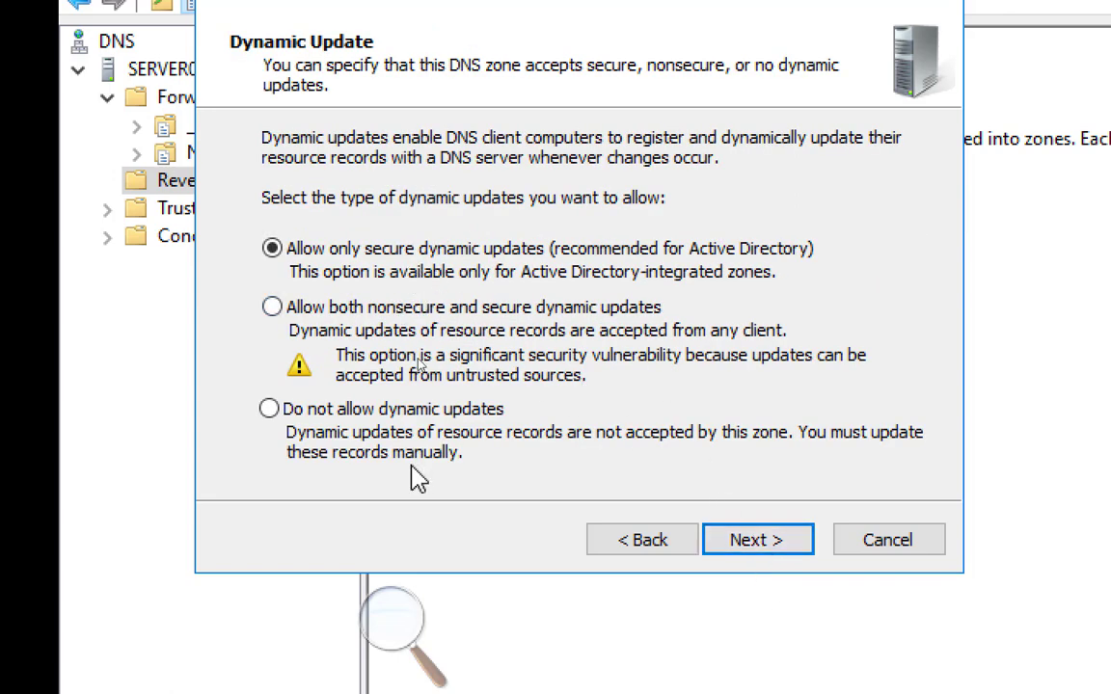
# Step: Keep 'Allow only secure dynamic updates' and move on to the wizard's completion summary
pyautogui.click(392, 626)
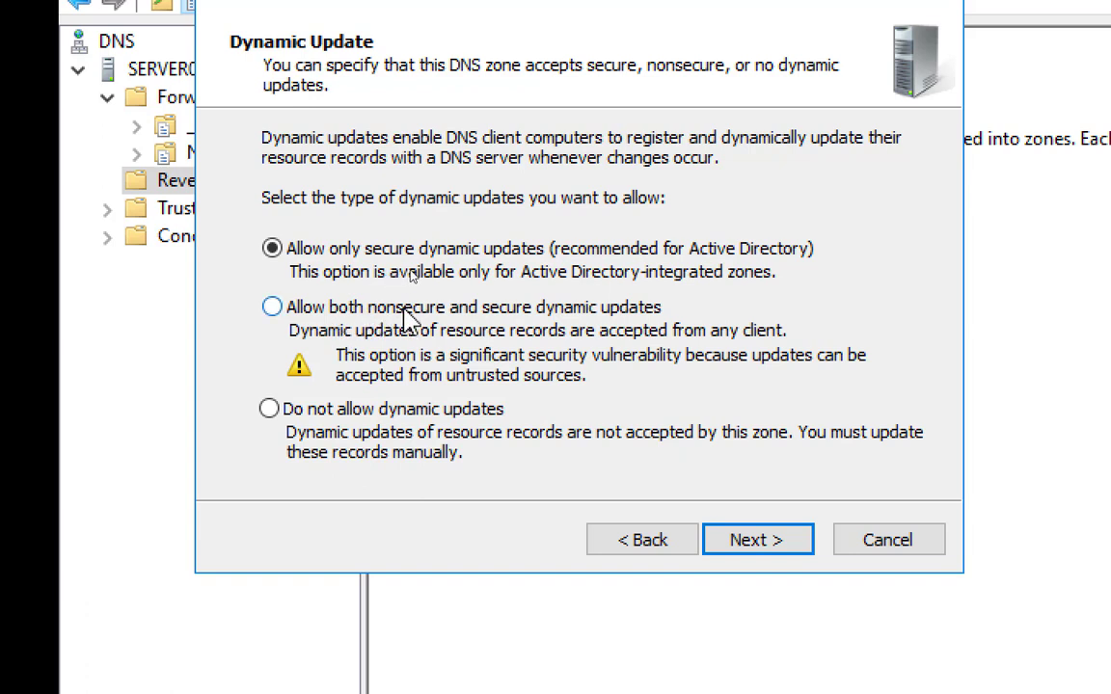
pyautogui.click(405, 309)
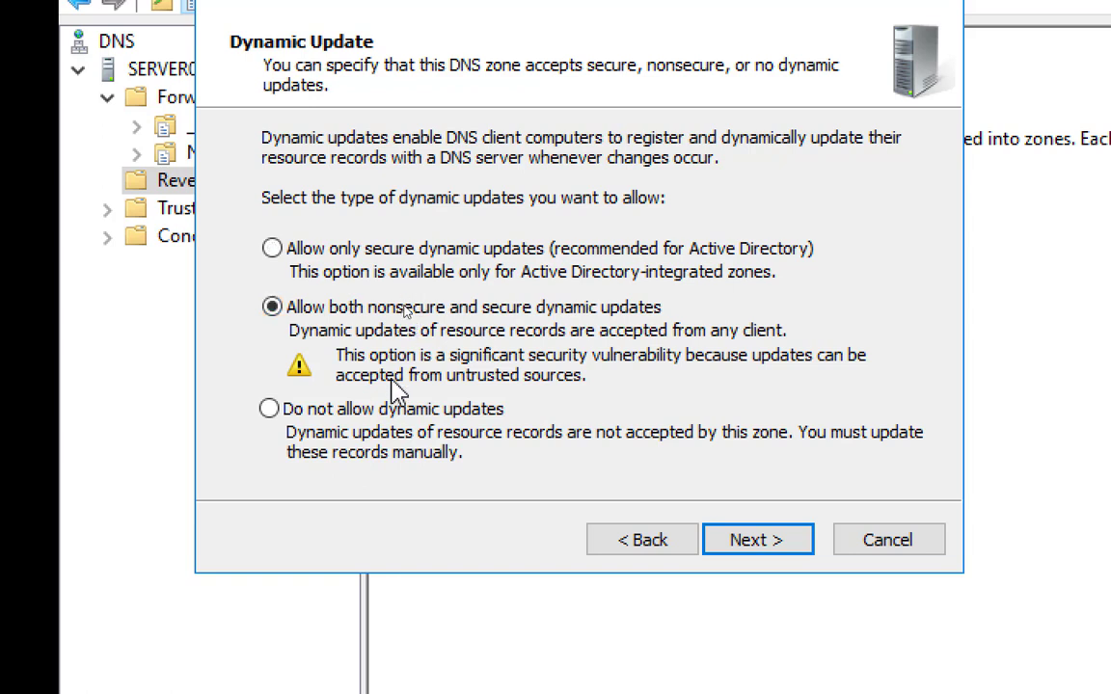
pyautogui.click(365, 249)
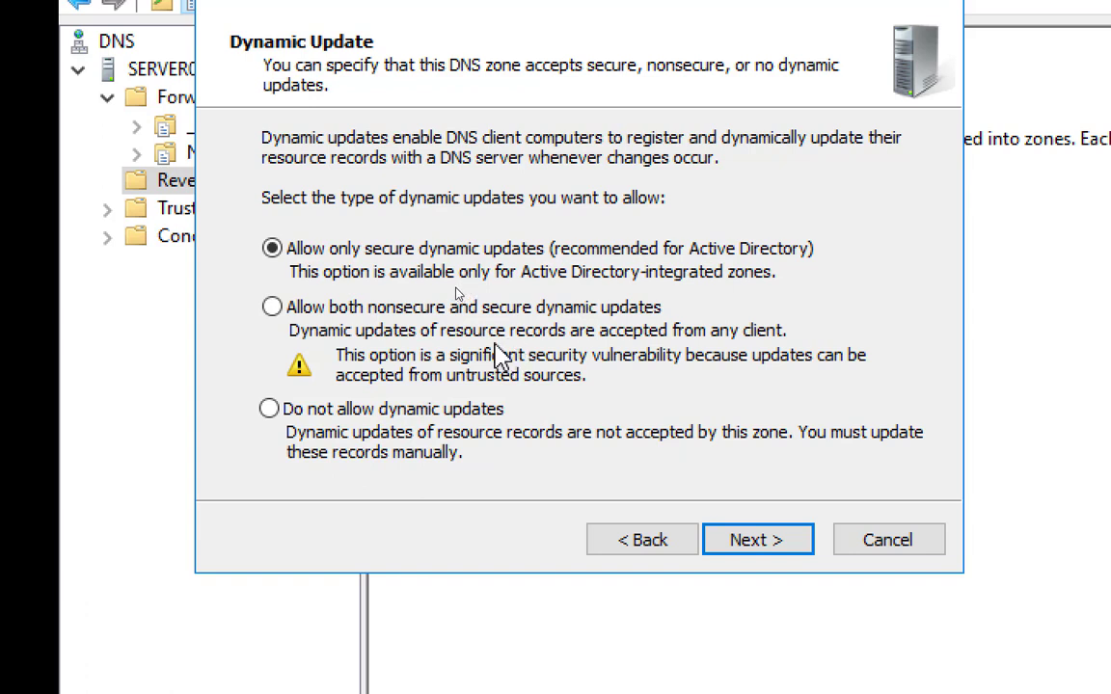
pyautogui.click(756, 540)
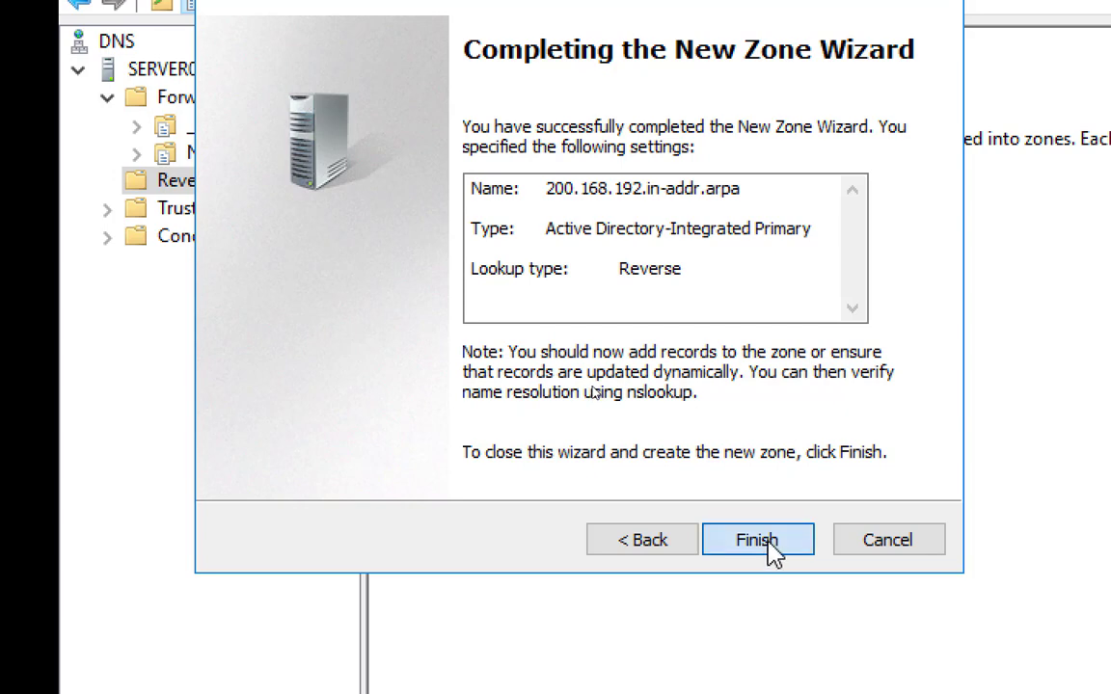
# Step: Finish the wizard, then open 200.168.192.in-addr.arpa under Reverse Lookup Zones to see its SOA and NS records
pyautogui.click(766, 543)
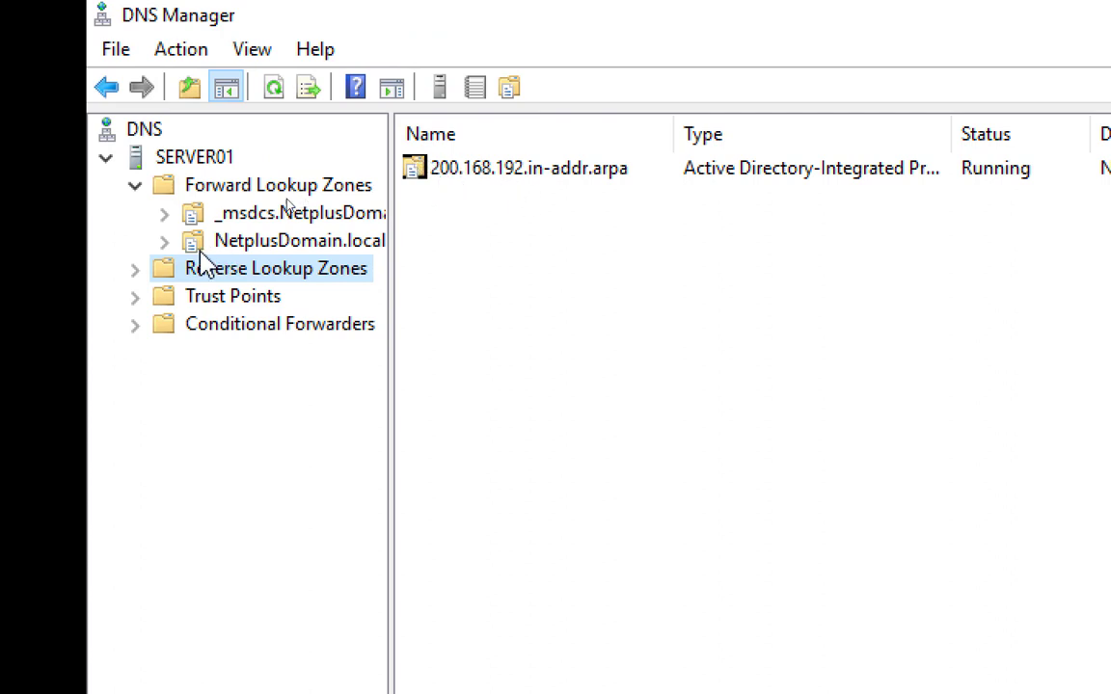
pyautogui.click(136, 270)
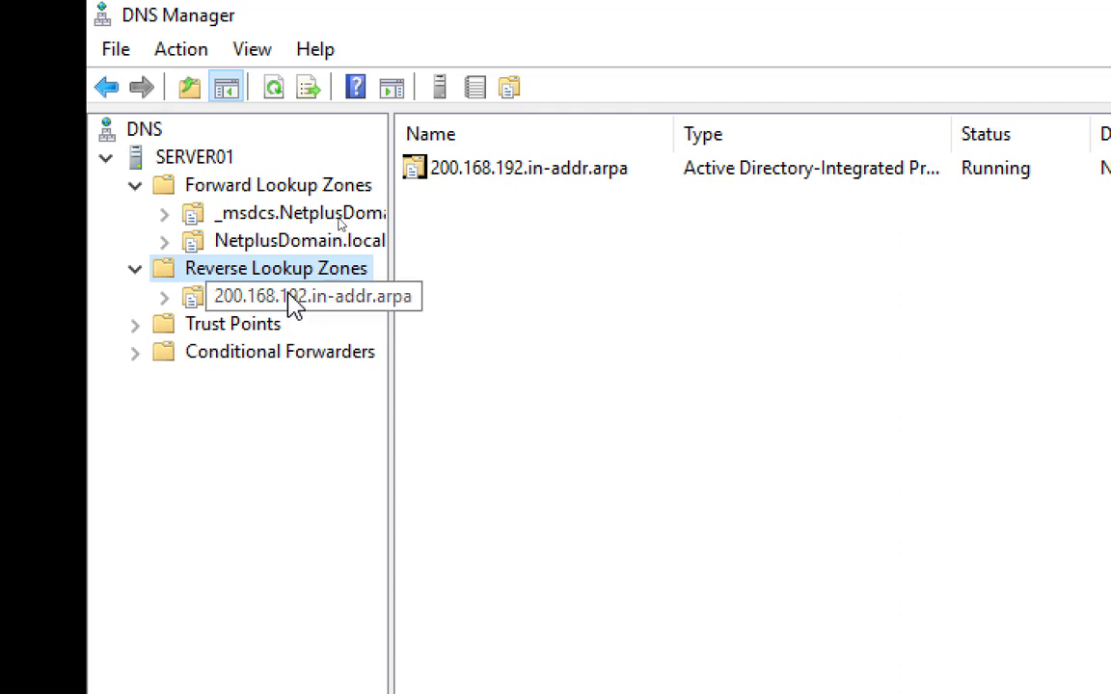
pyautogui.click(235, 303)
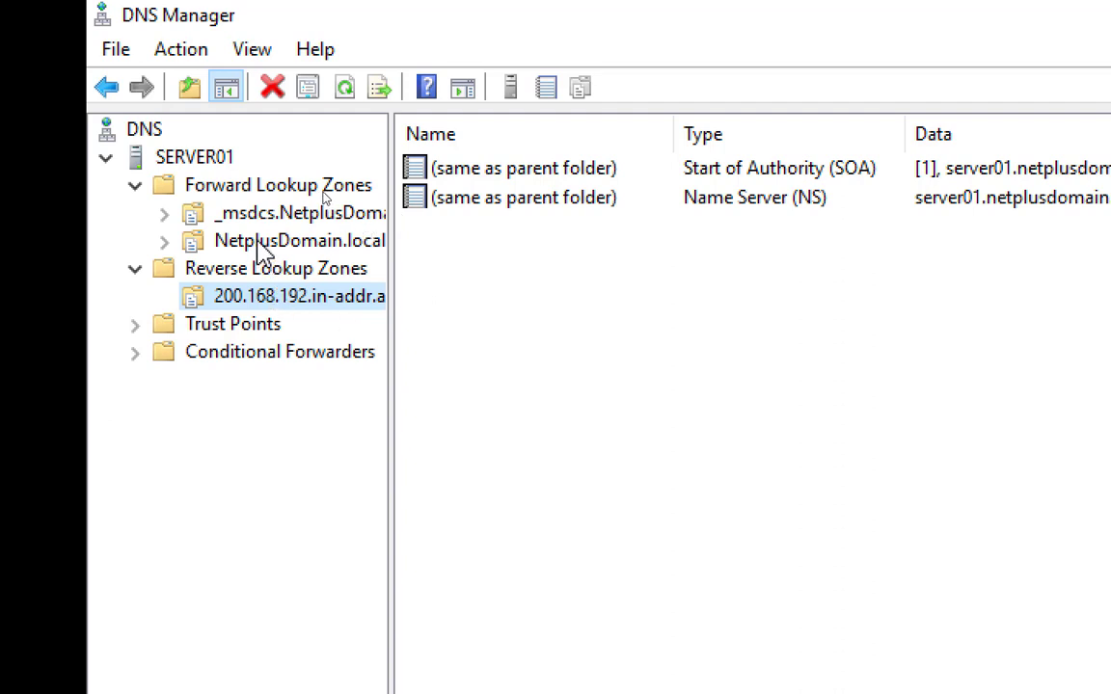
# Step: Show the NetplusDomain.local zone and select the server01 host record at 192.168.200.1
pyautogui.click(274, 246)
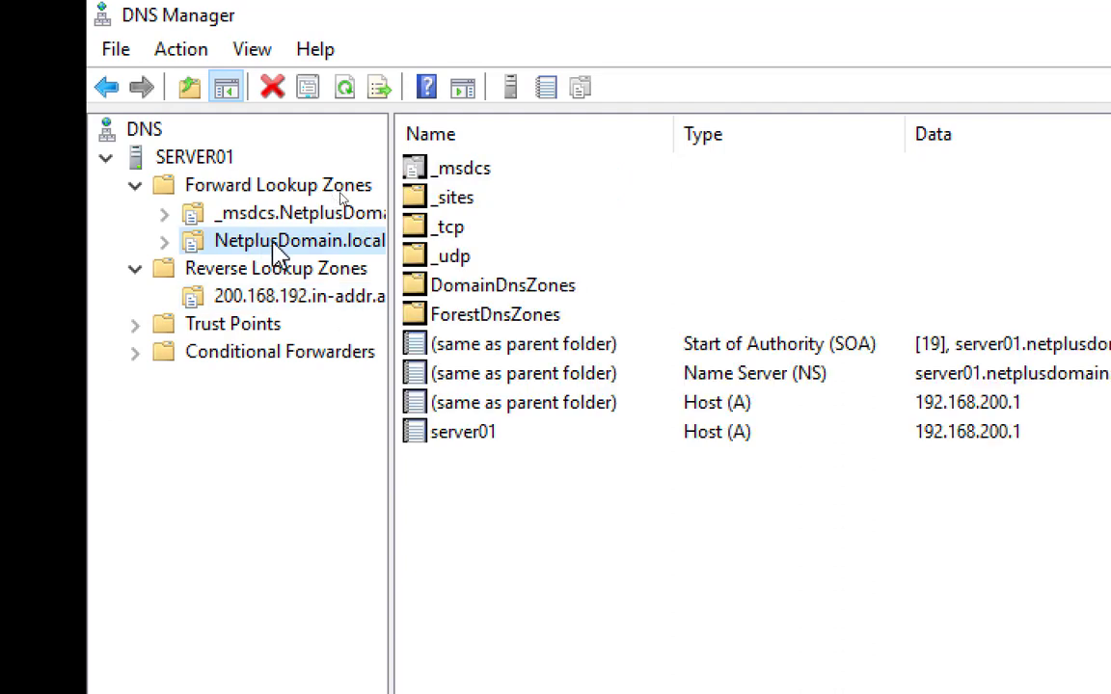
pyautogui.click(466, 439)
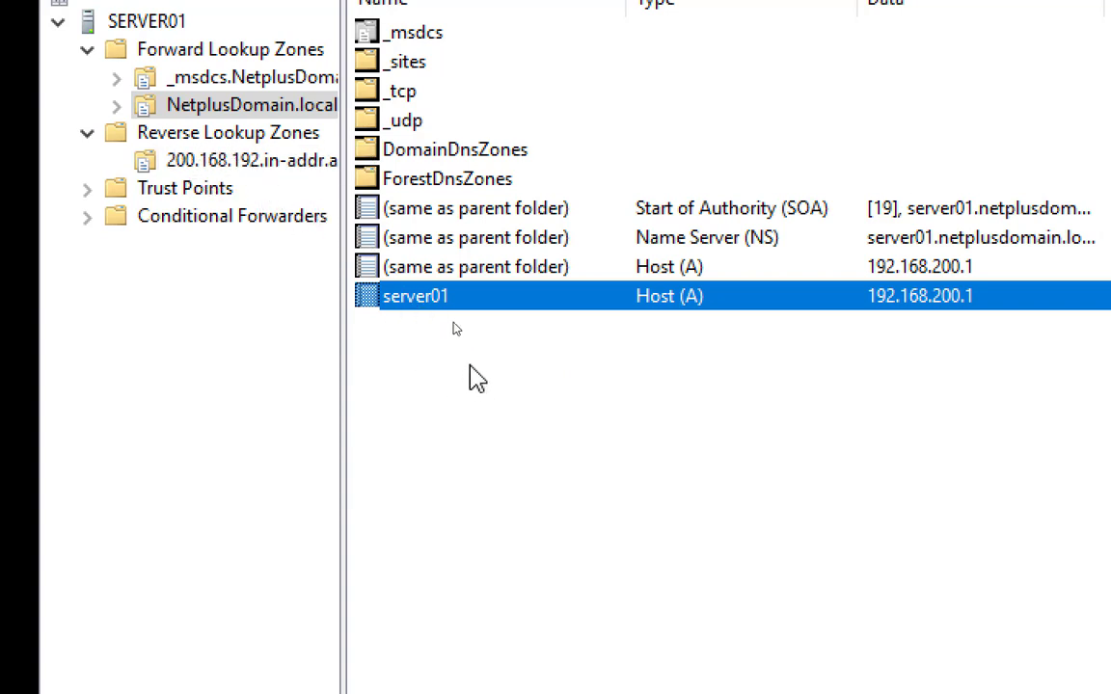
# Step: Turn on 'Update associated pointer (PTR) record' for the server01 host record and apply it
pyautogui.doubleClick(446, 303)
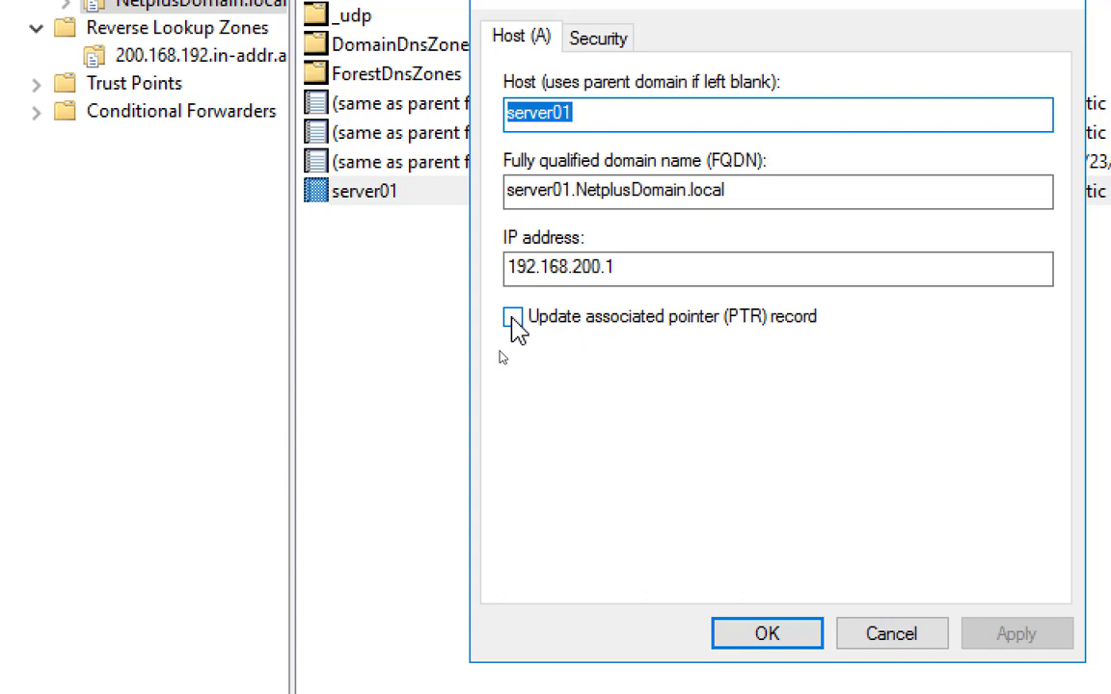
pyautogui.click(513, 319)
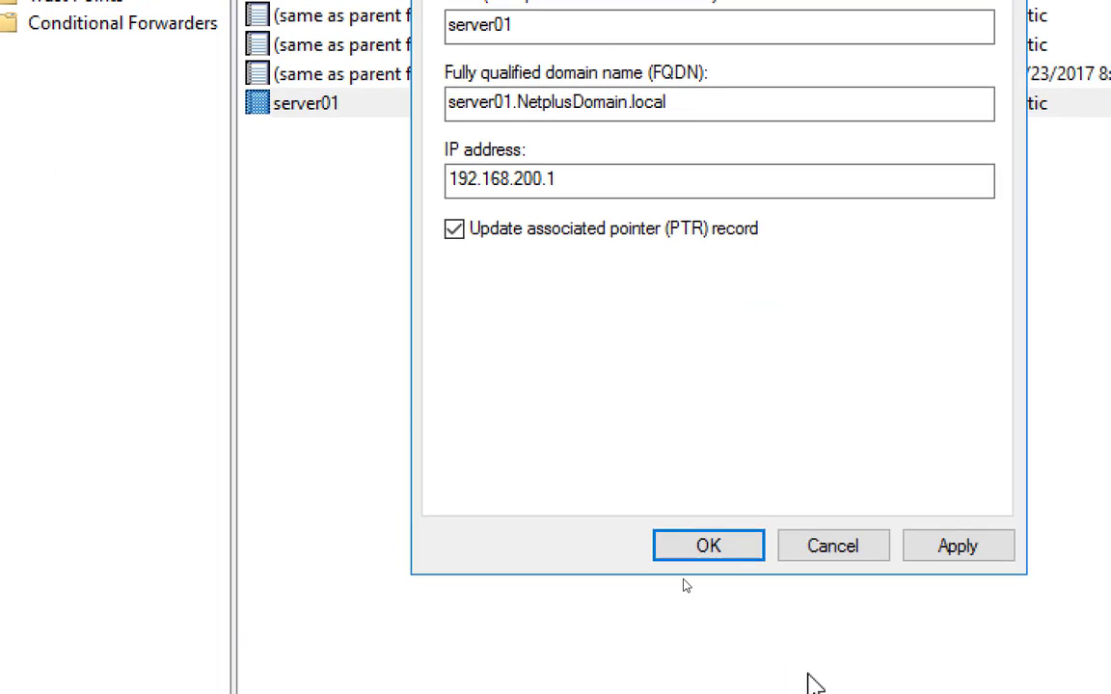
pyautogui.click(942, 525)
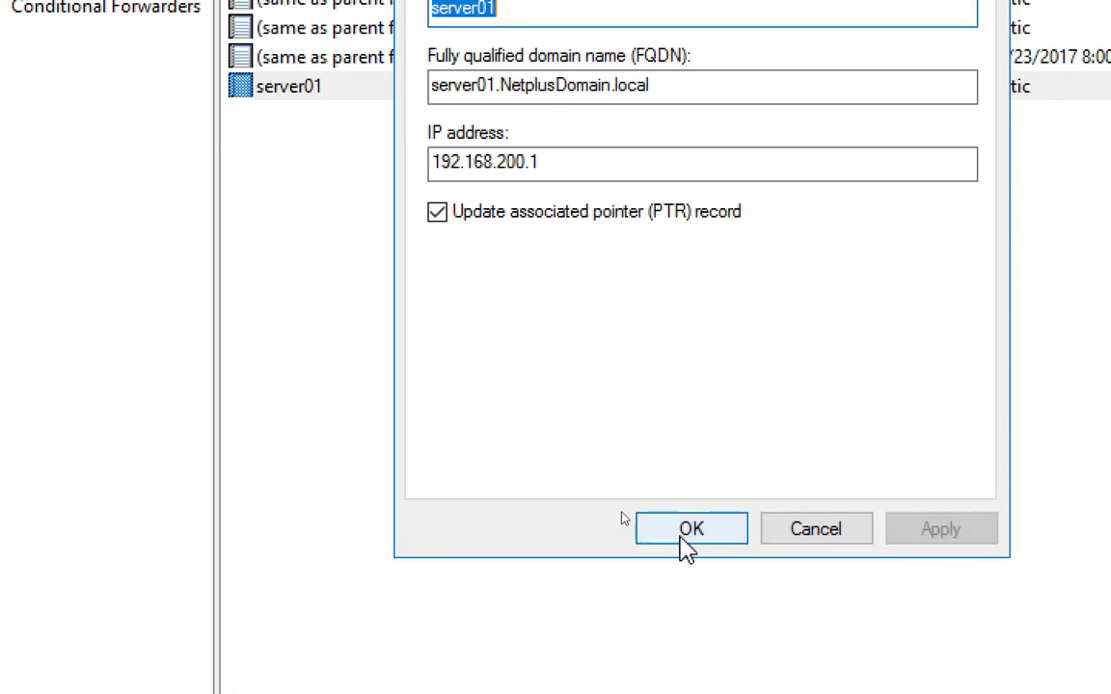
pyautogui.click(685, 535)
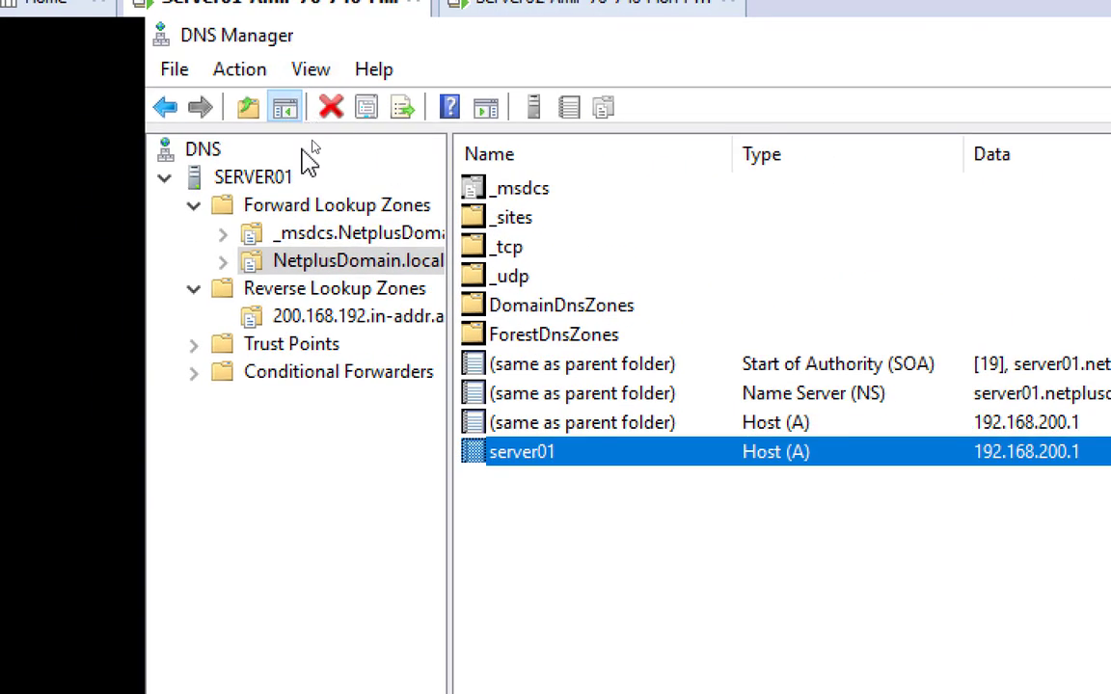
# Step: Refresh SERVER01, check the new 192.168.200.1 PTR record in 200.168.192.in-addr.arpa, then refresh again
pyautogui.click(278, 180)
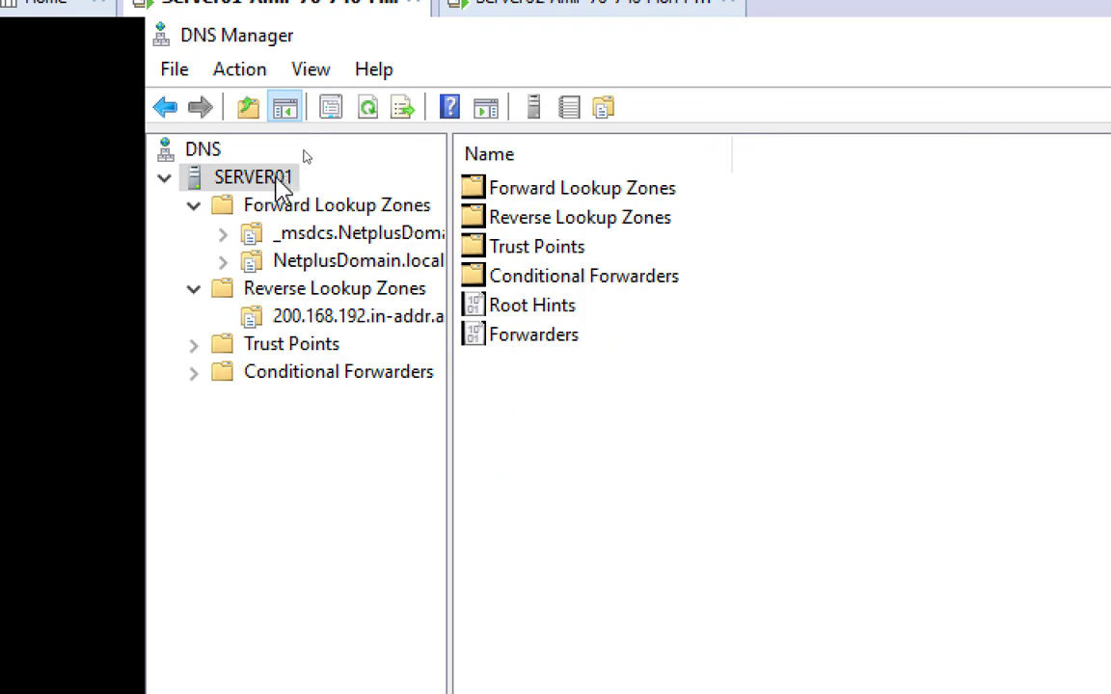
pyautogui.click(367, 109)
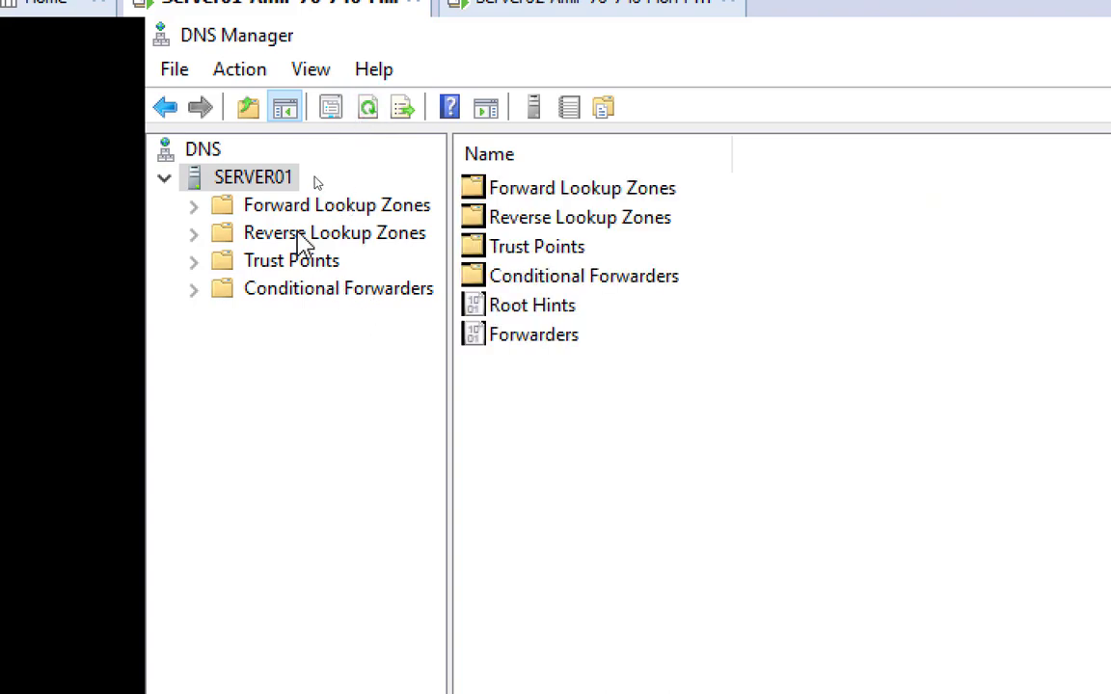
pyautogui.click(193, 236)
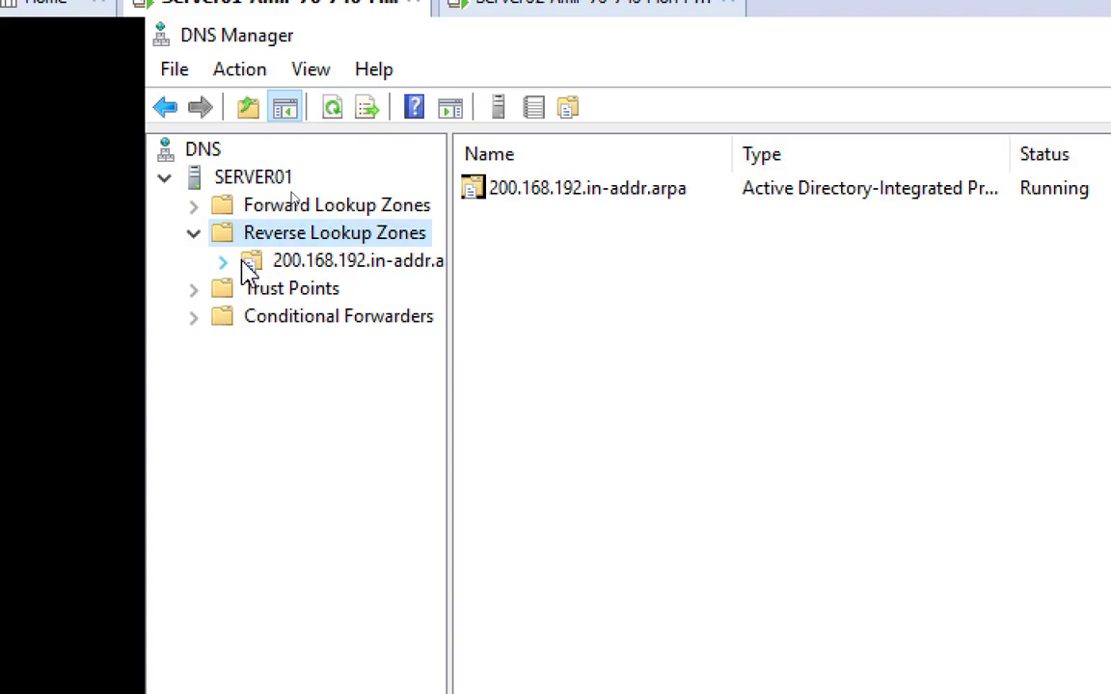
pyautogui.click(339, 271)
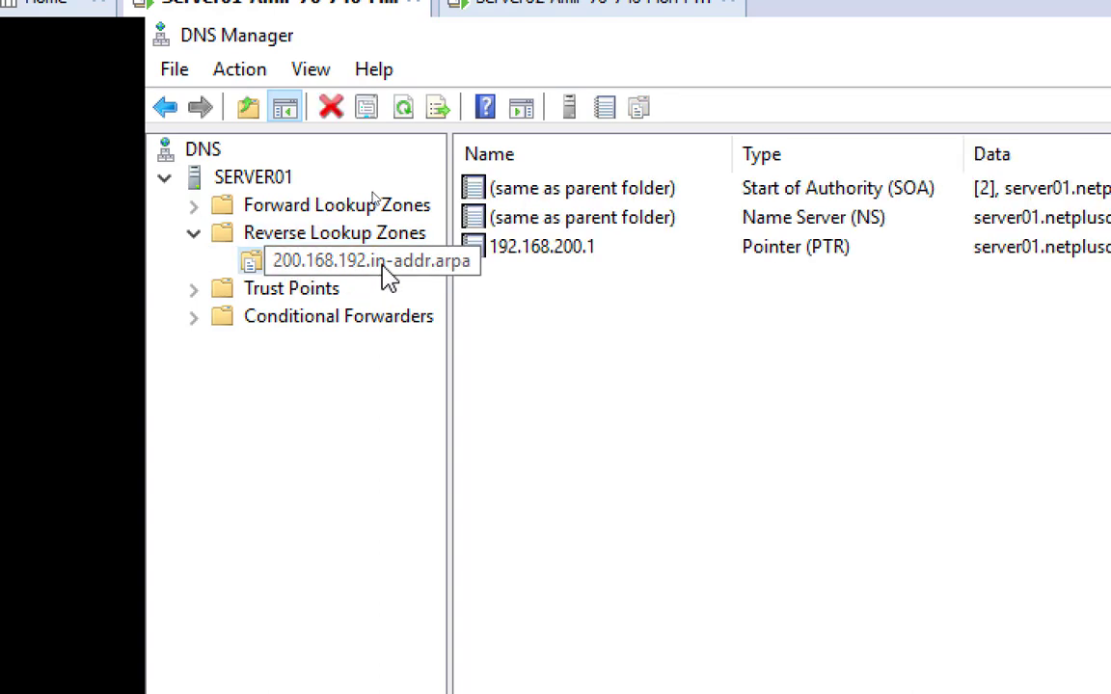
pyautogui.click(794, 249)
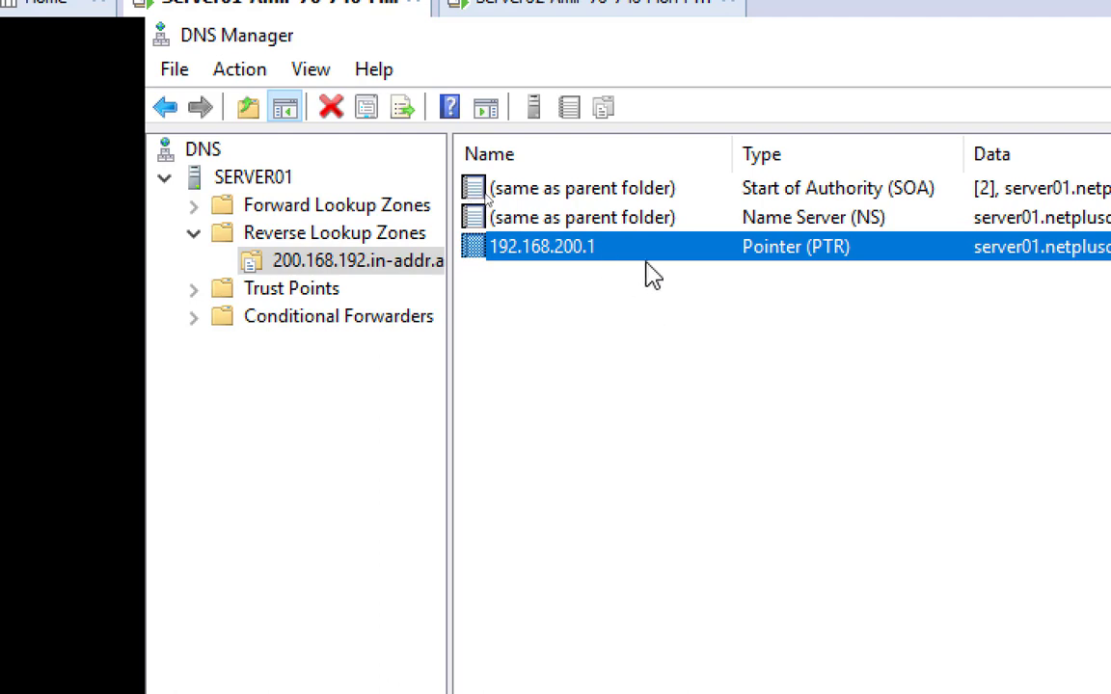
pyautogui.click(256, 180)
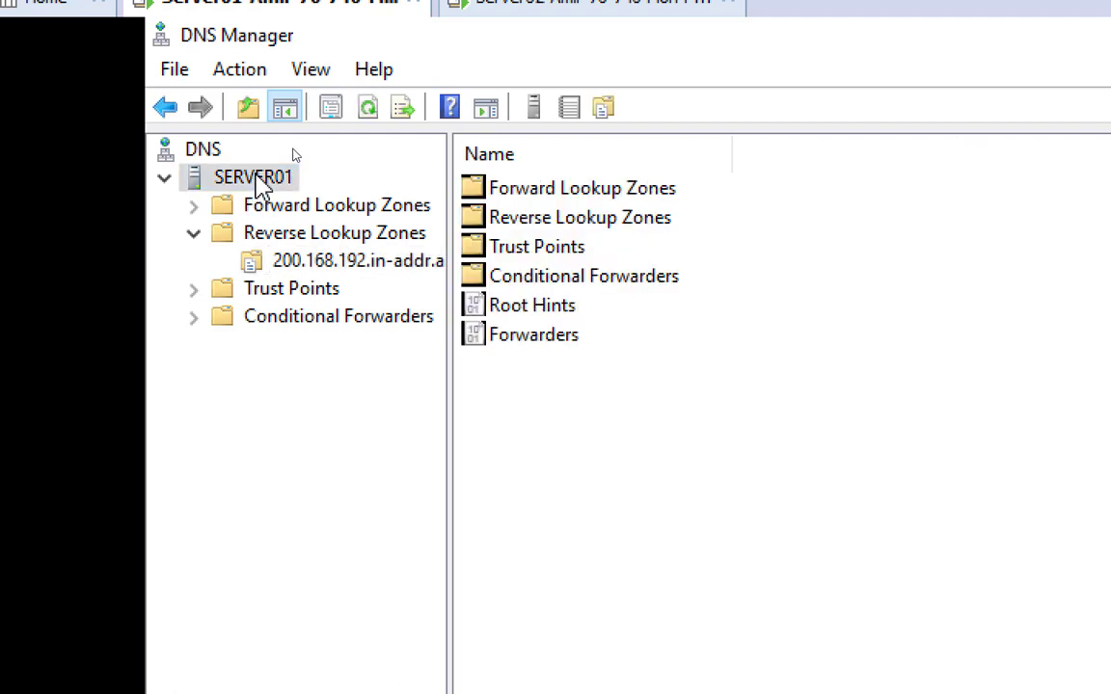
pyautogui.click(367, 108)
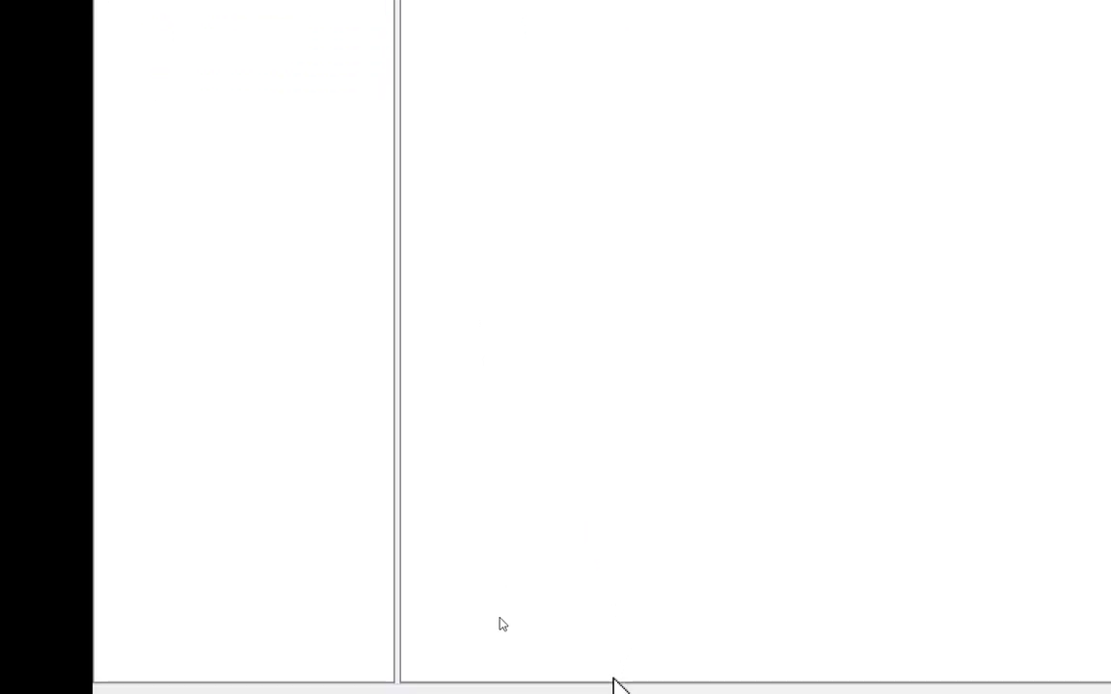
# Step: Exit and rerun nslookup, which now reports server01.netplusdomain.local at 192.168.200.1 as default server
pyautogui.moveTo(575, 608)
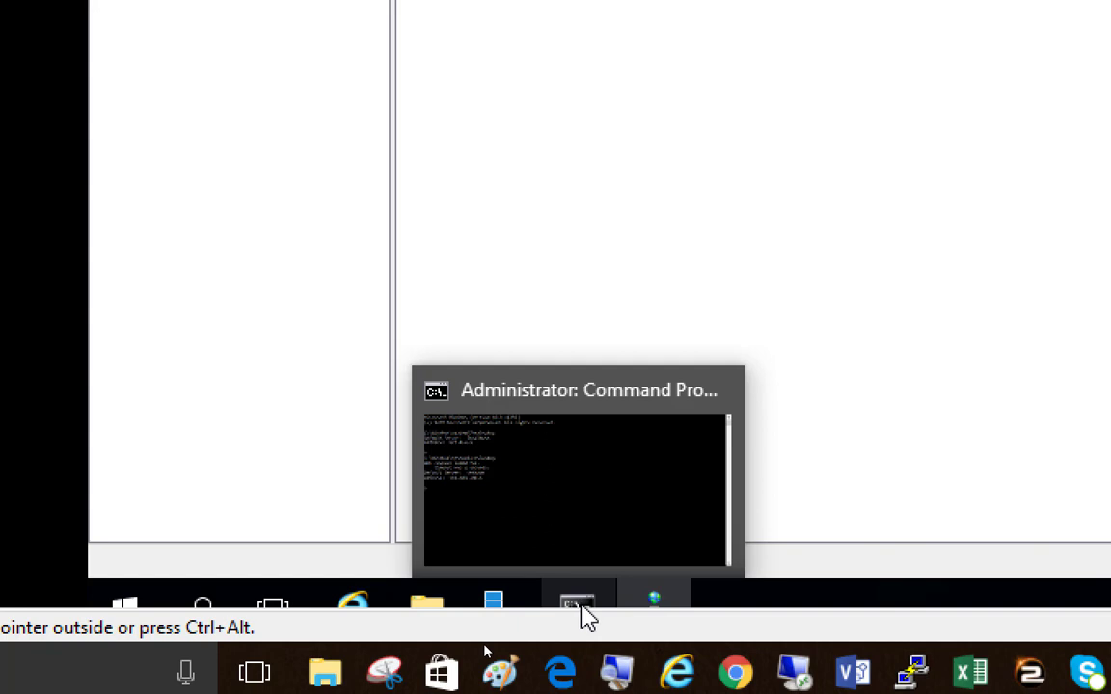
pyautogui.click(582, 610)
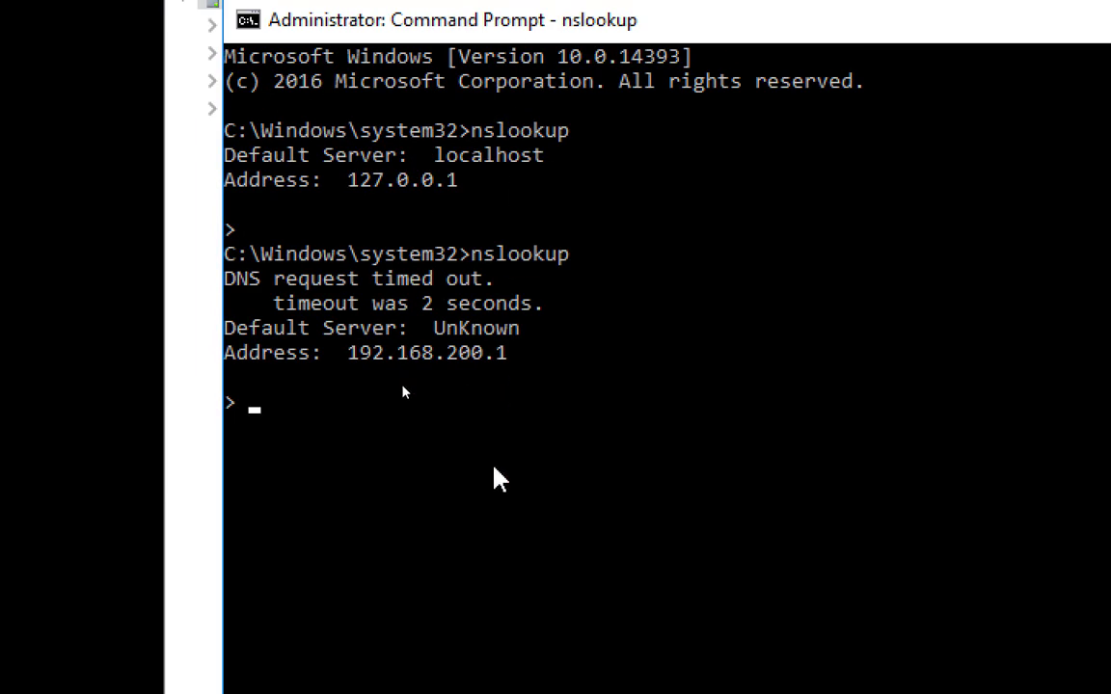
pyautogui.hotkey('ctrl', 'c')
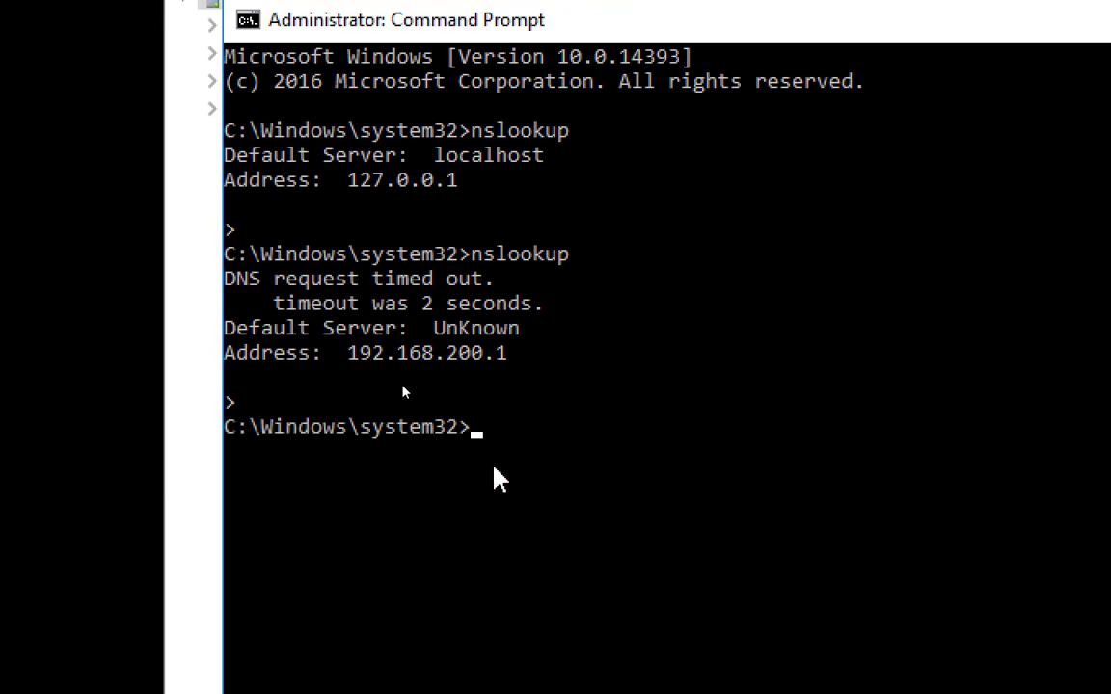
pyautogui.press('Up')
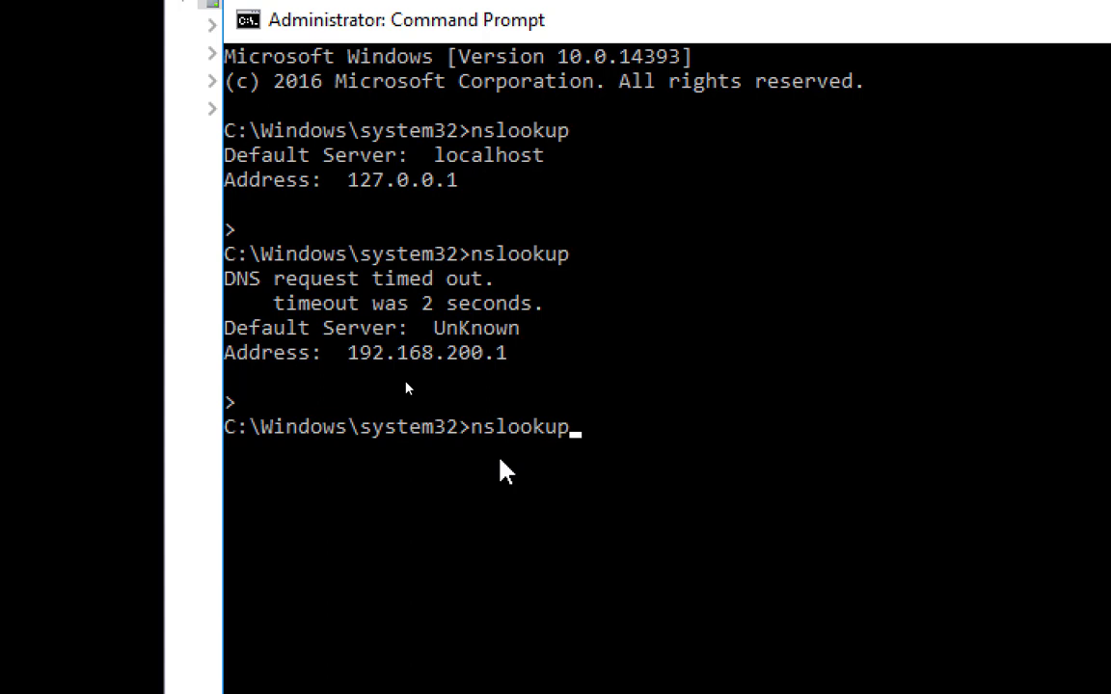
pyautogui.press('Return')
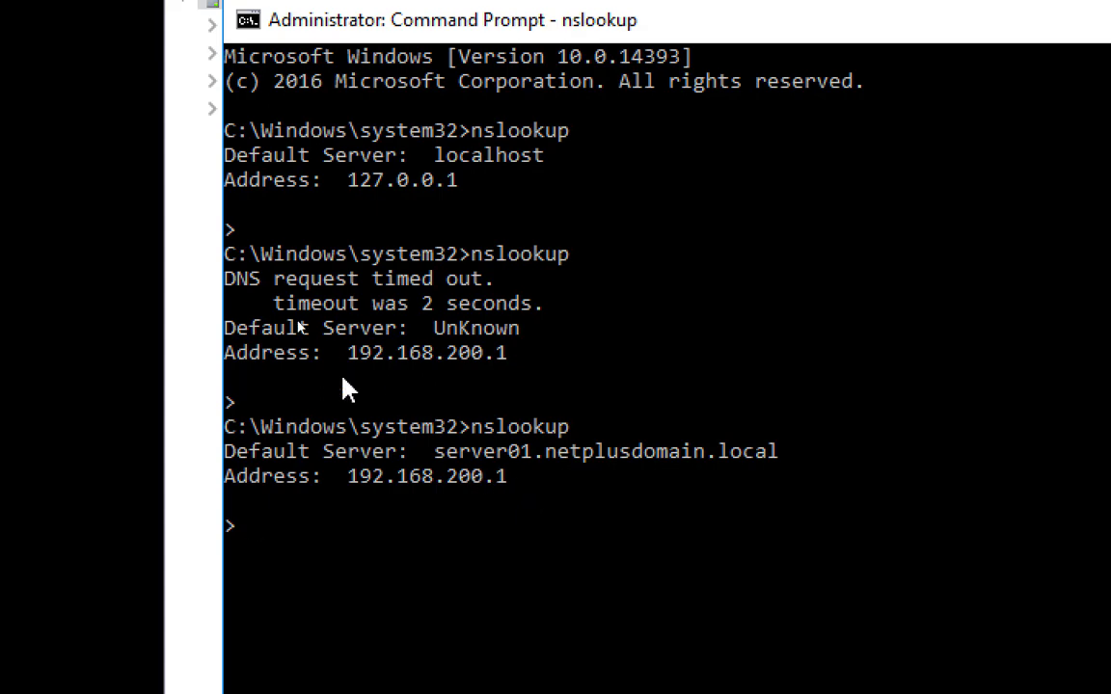
# Step: Refresh DNS Manager and select the 192.168.200.1 PTR record in 200.168.192.in-addr.arpa
pyautogui.click(223, 106)
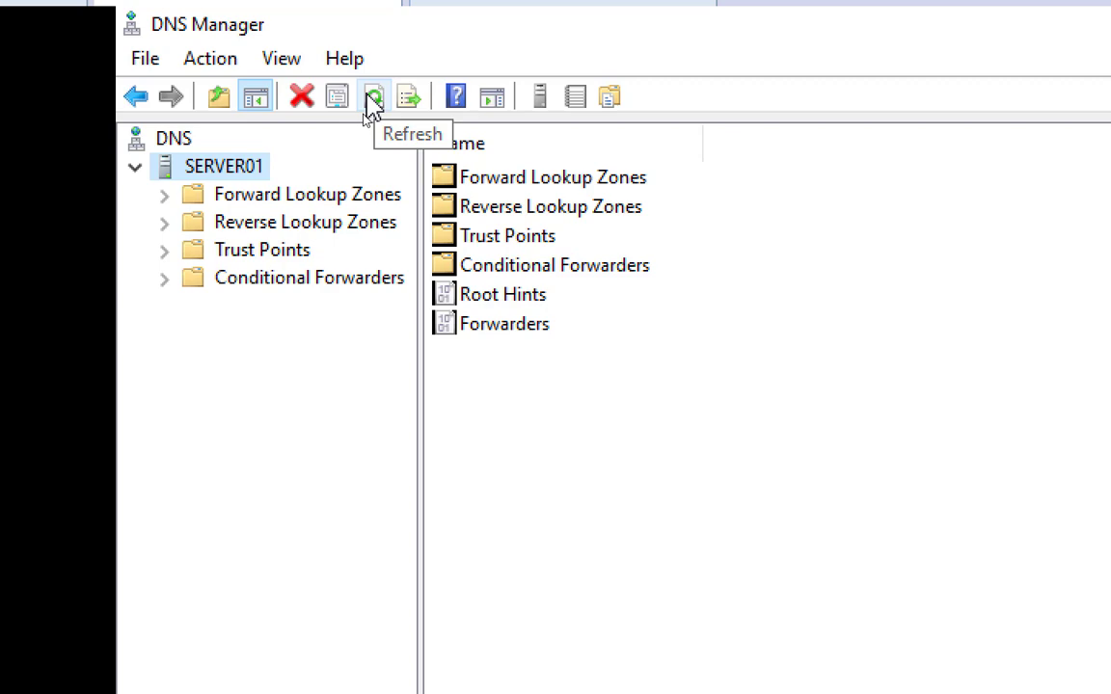
pyautogui.click(372, 98)
pyautogui.click(372, 100)
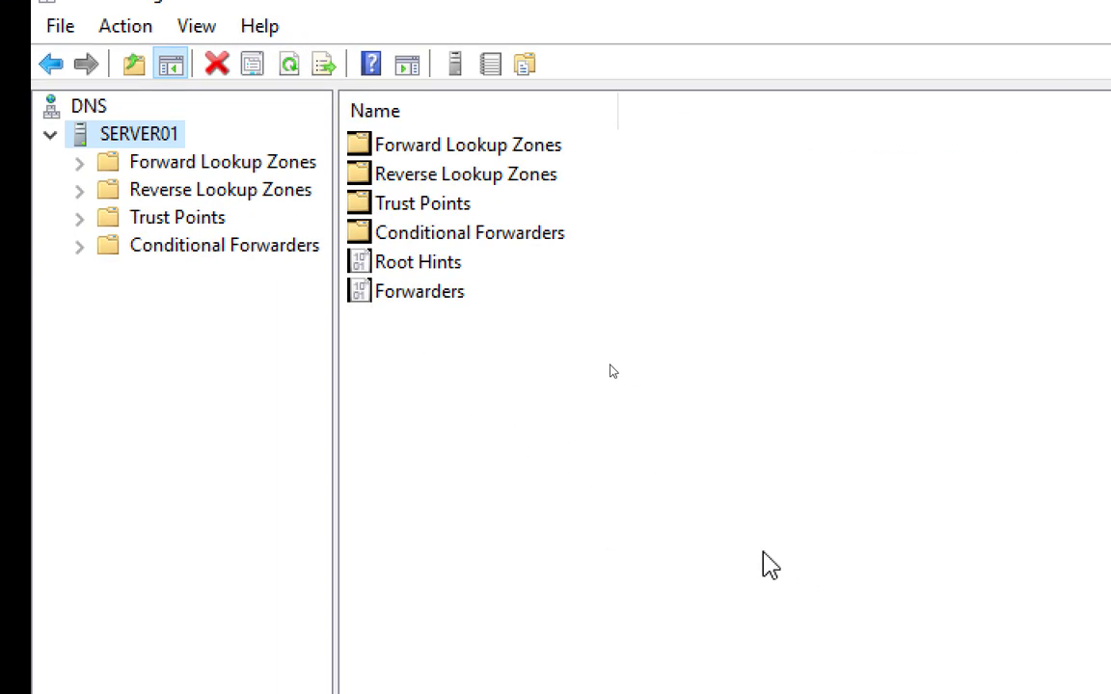
pyautogui.doubleClick(160, 192)
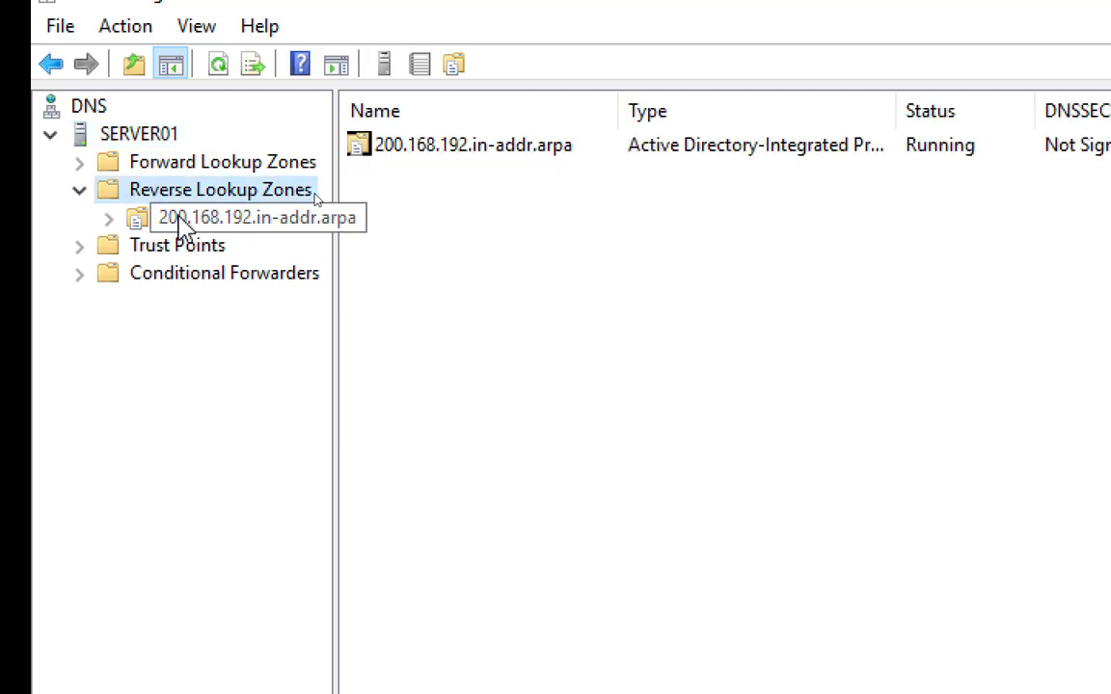
pyautogui.click(177, 219)
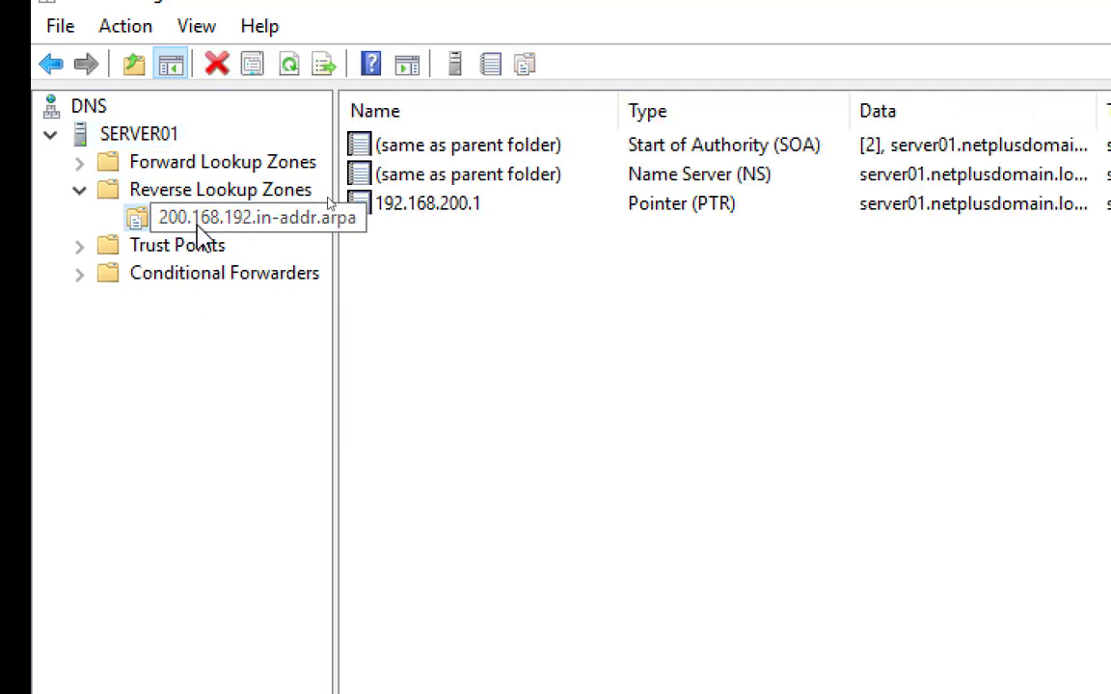
pyautogui.click(457, 234)
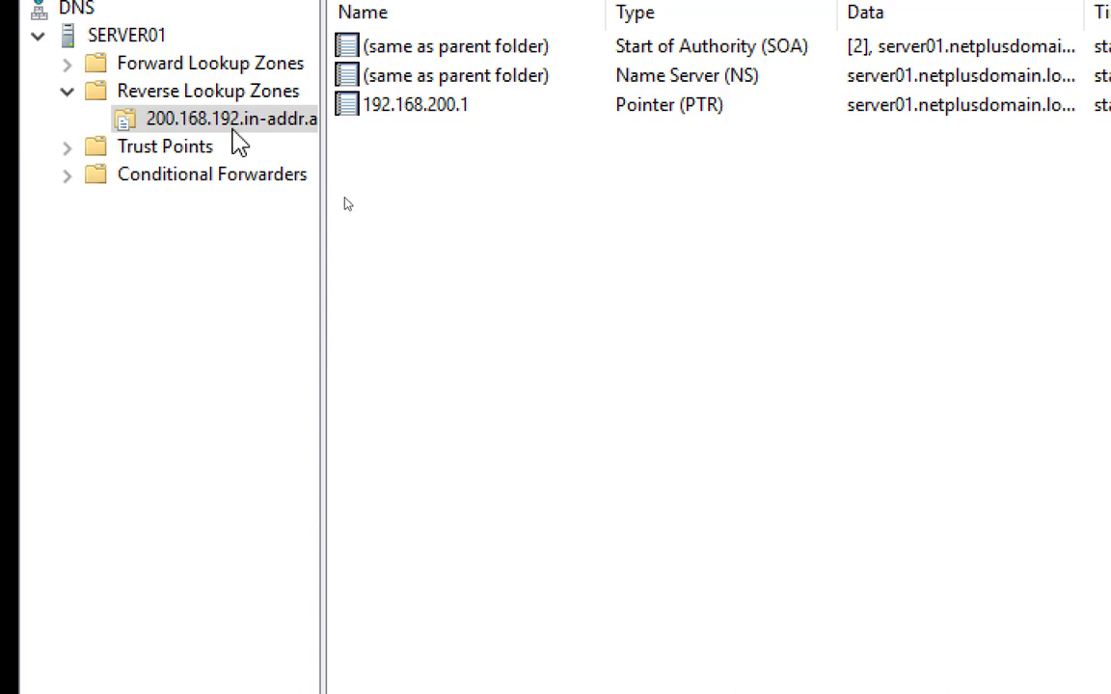
pyautogui.click(374, 189)
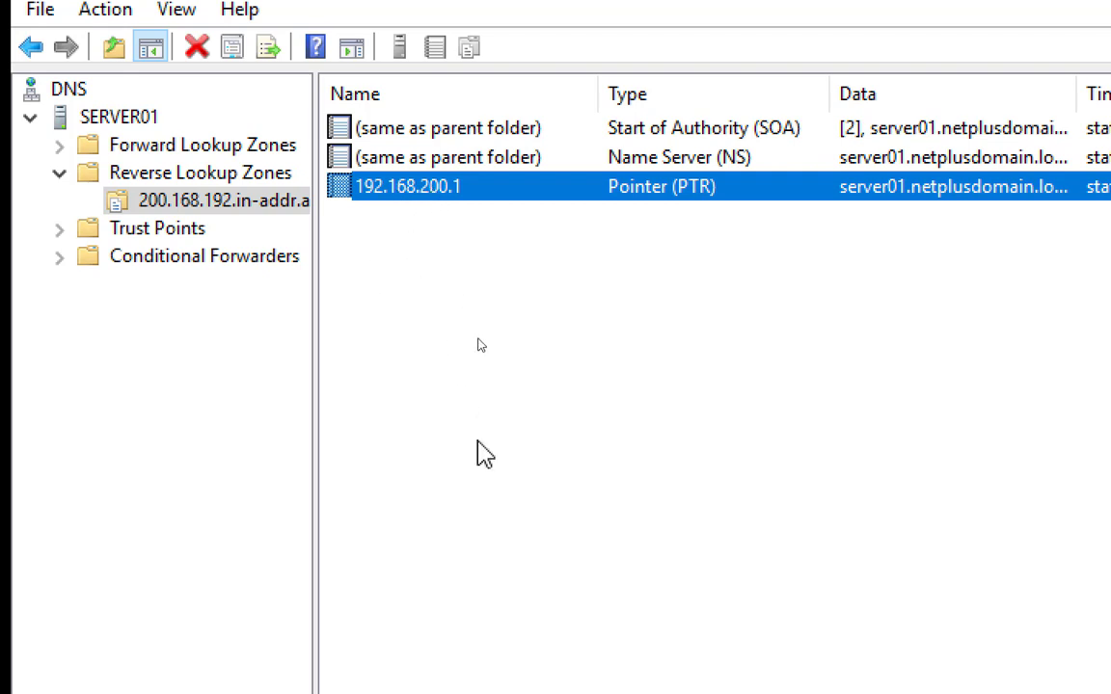
# Step: Exit nslookup in Command Prompt and type ipconfig /flushdns at the prompt without running it
pyautogui.moveTo(579, 693)
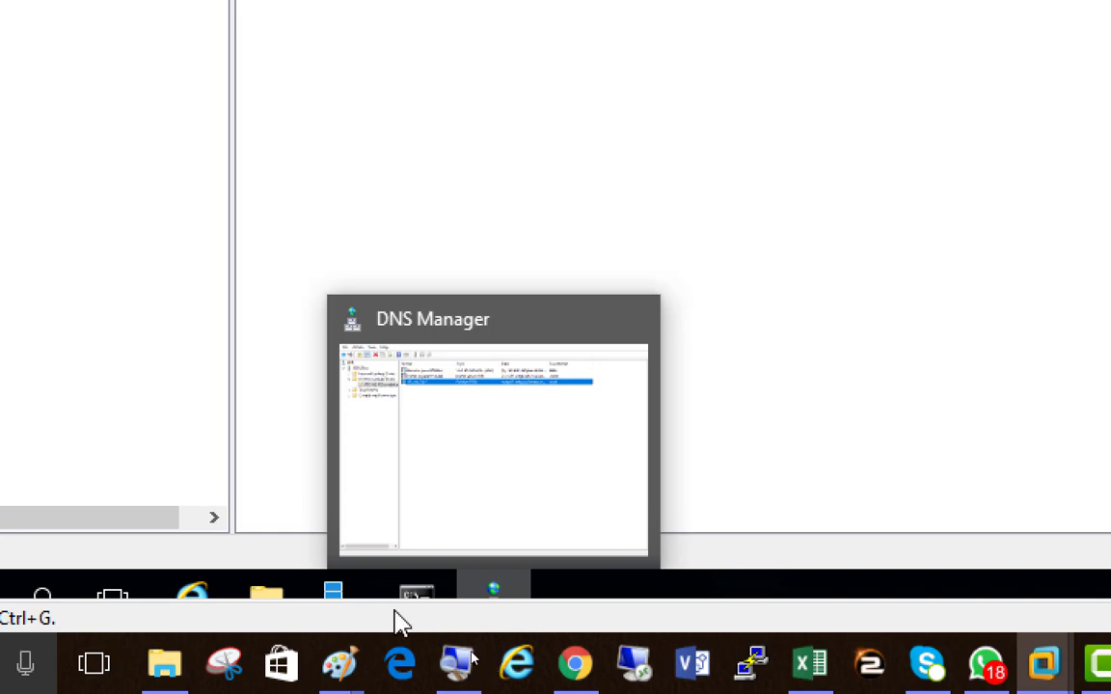
pyautogui.click(414, 596)
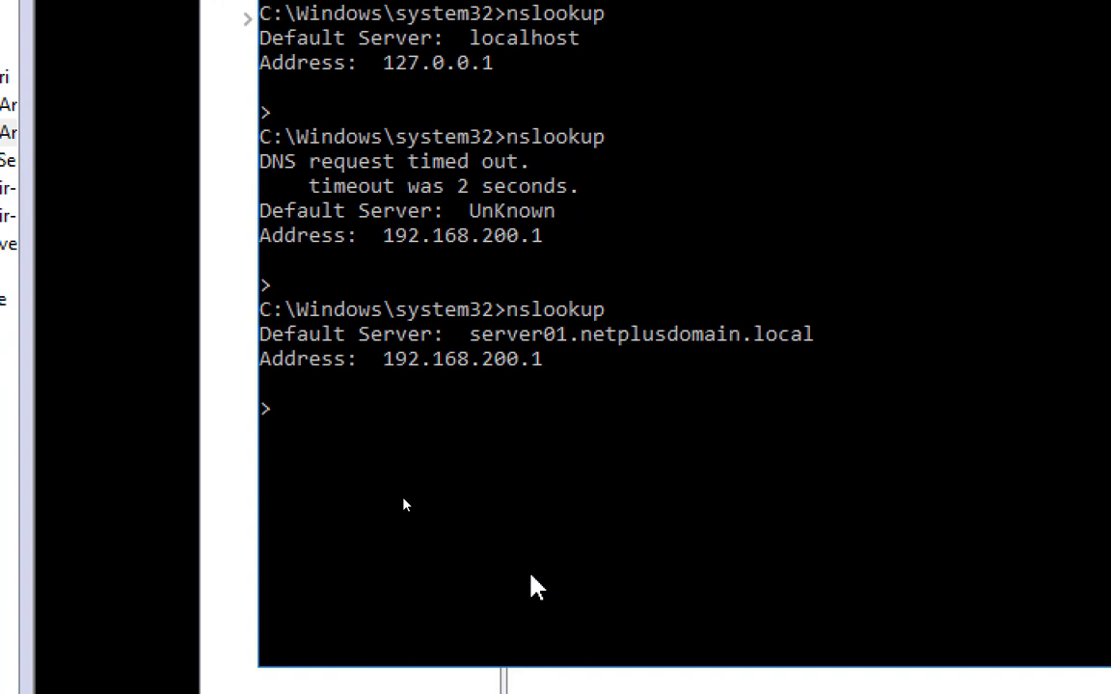
pyautogui.hotkey('ctrl', 'c')
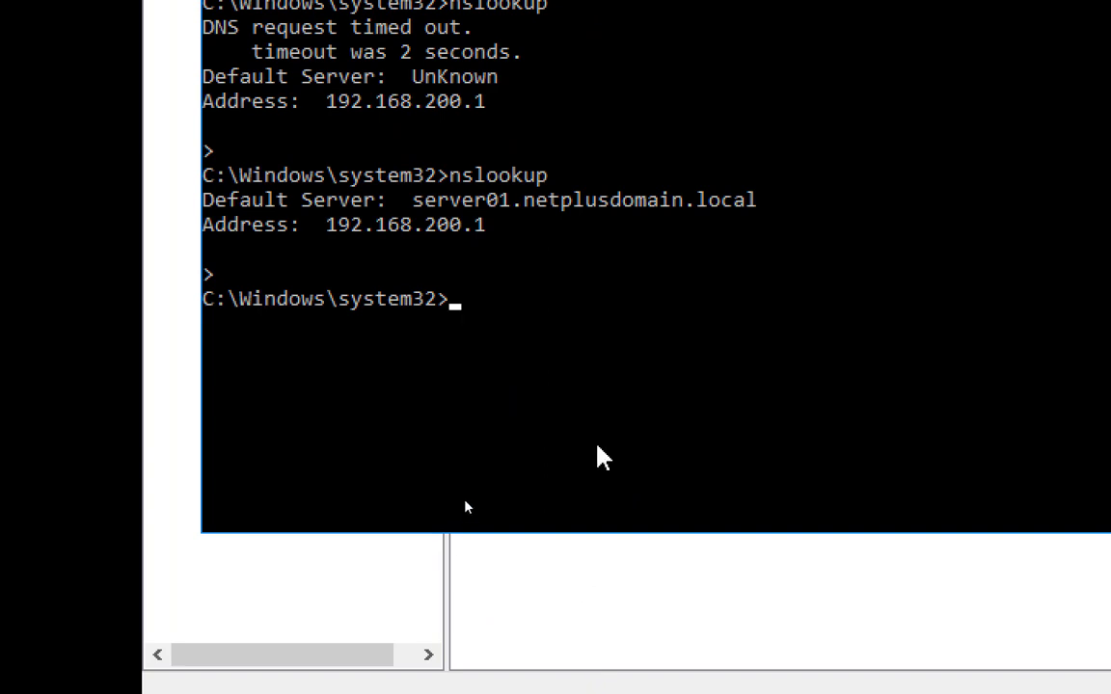
pyautogui.write('ipconfig')
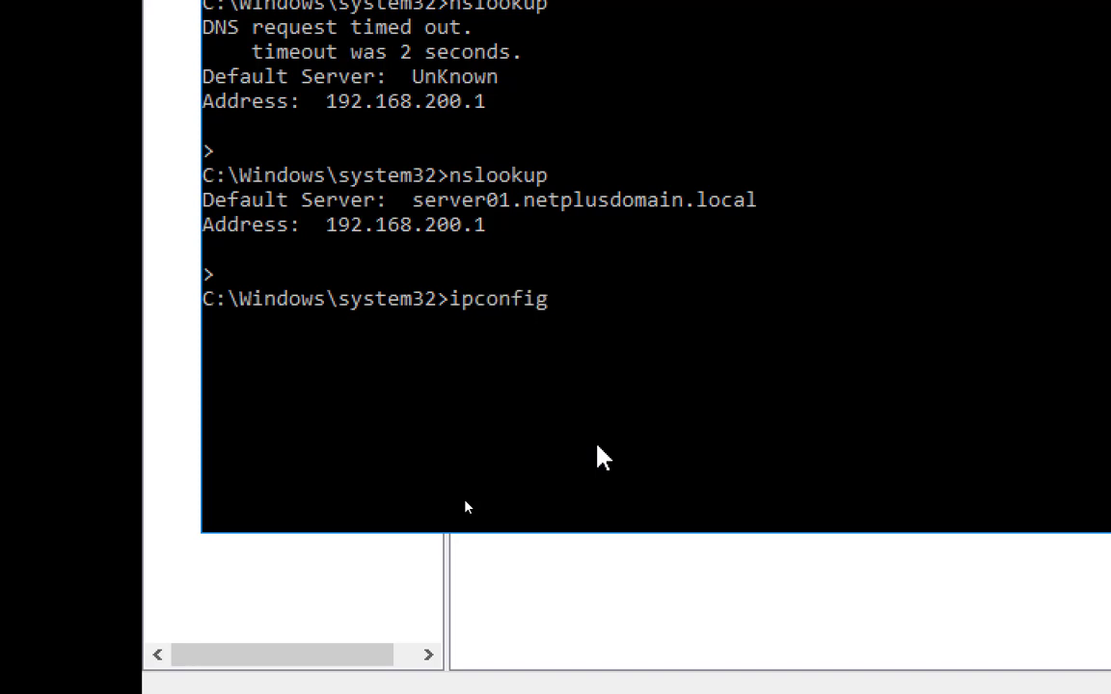
pyautogui.write(' /flushdns')
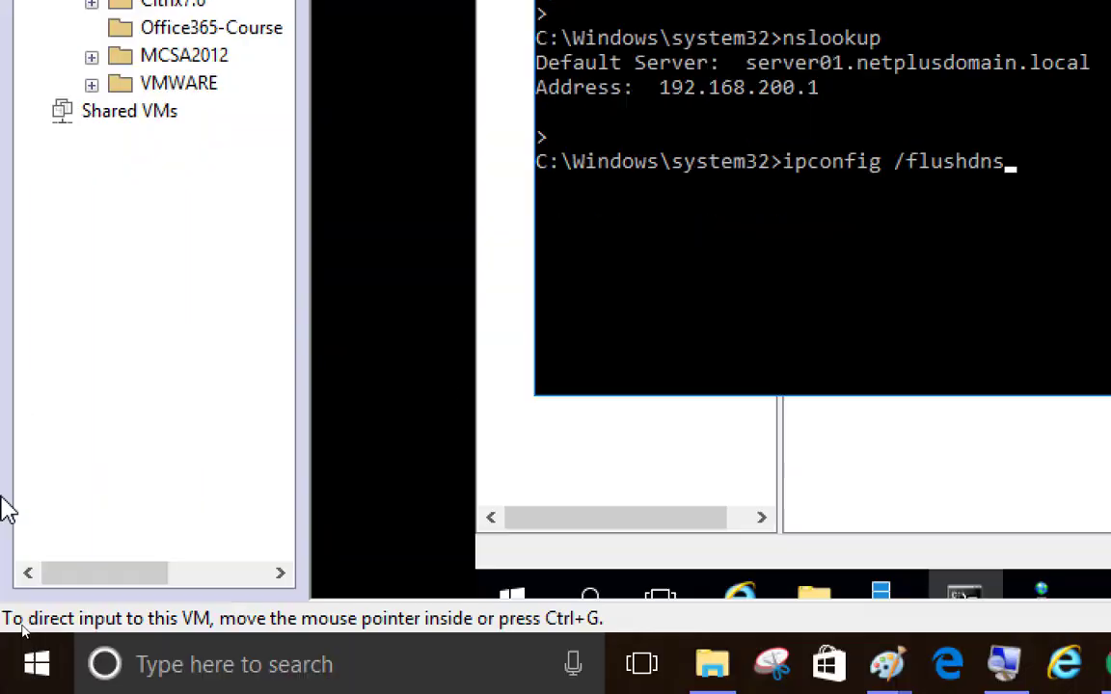
pyautogui.rightClick(514, 595)
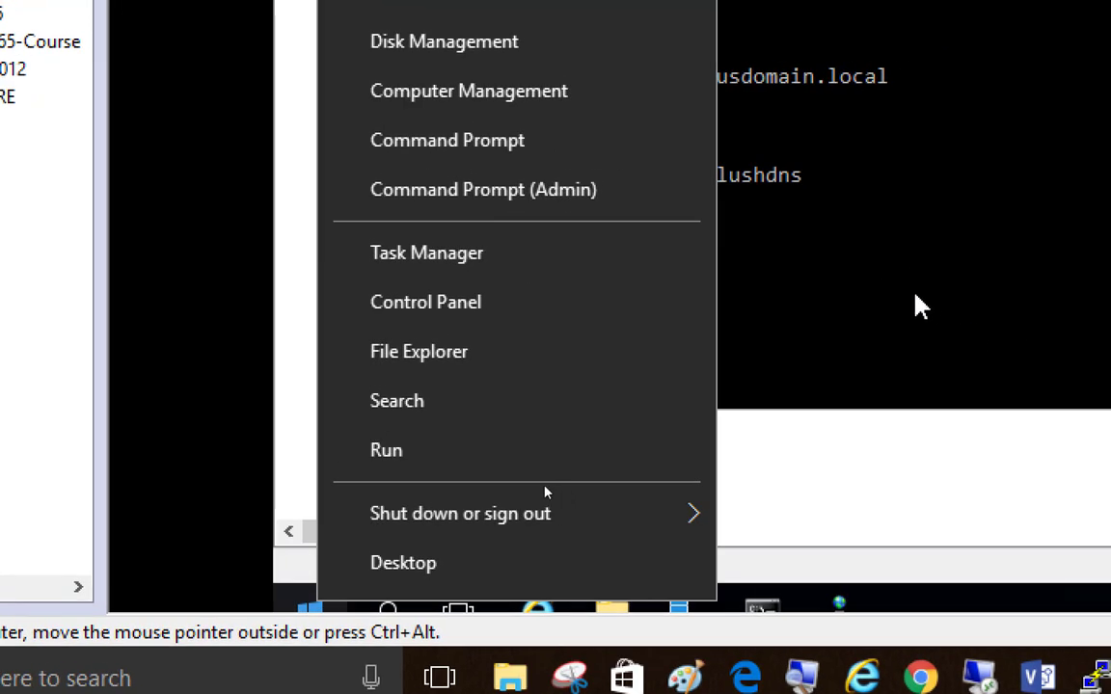
pyautogui.click(915, 295)
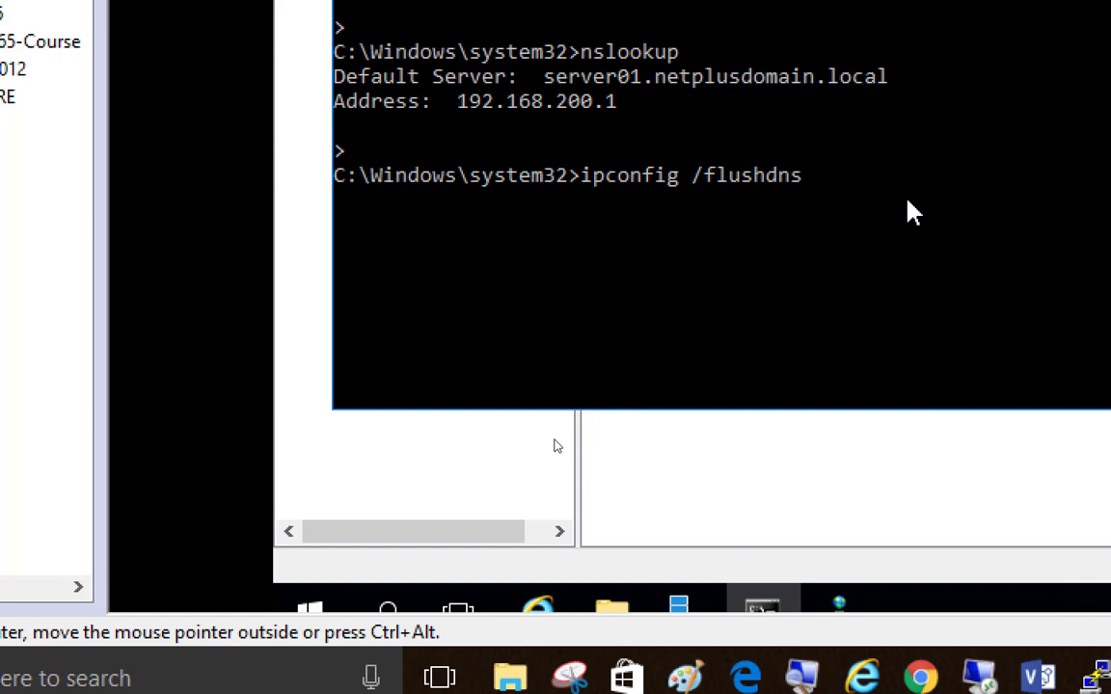
# Step: Run ipconfig /flushdns, then recall it and retype the switch as registerdns
pyautogui.press('Return')
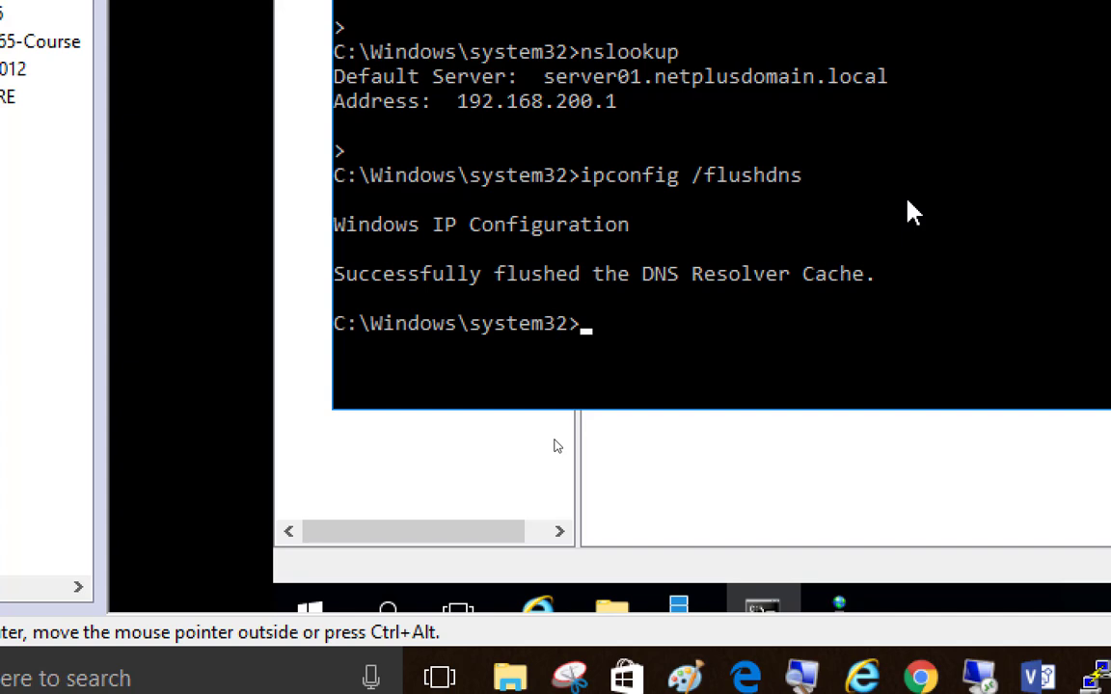
pyautogui.press('Up')
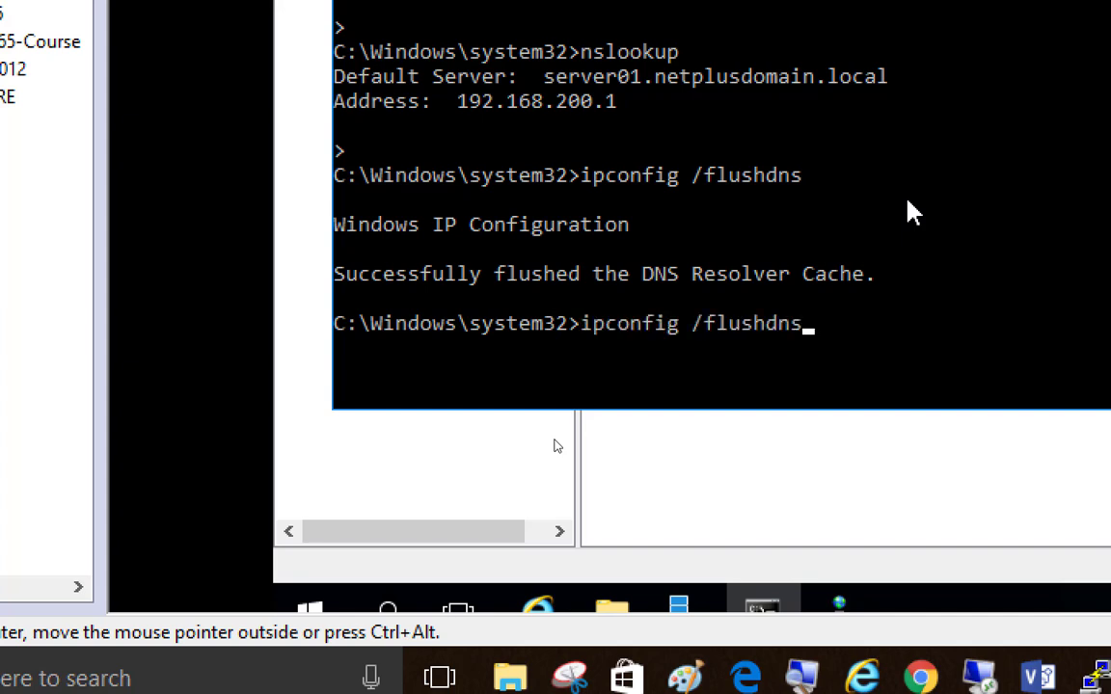
pyautogui.press('BackSpace')
pyautogui.press('BackSpace')
pyautogui.press('BackSpace')
pyautogui.press('BackSpace')
pyautogui.press('BackSpace')
pyautogui.press('BackSpace')
pyautogui.press('BackSpace')
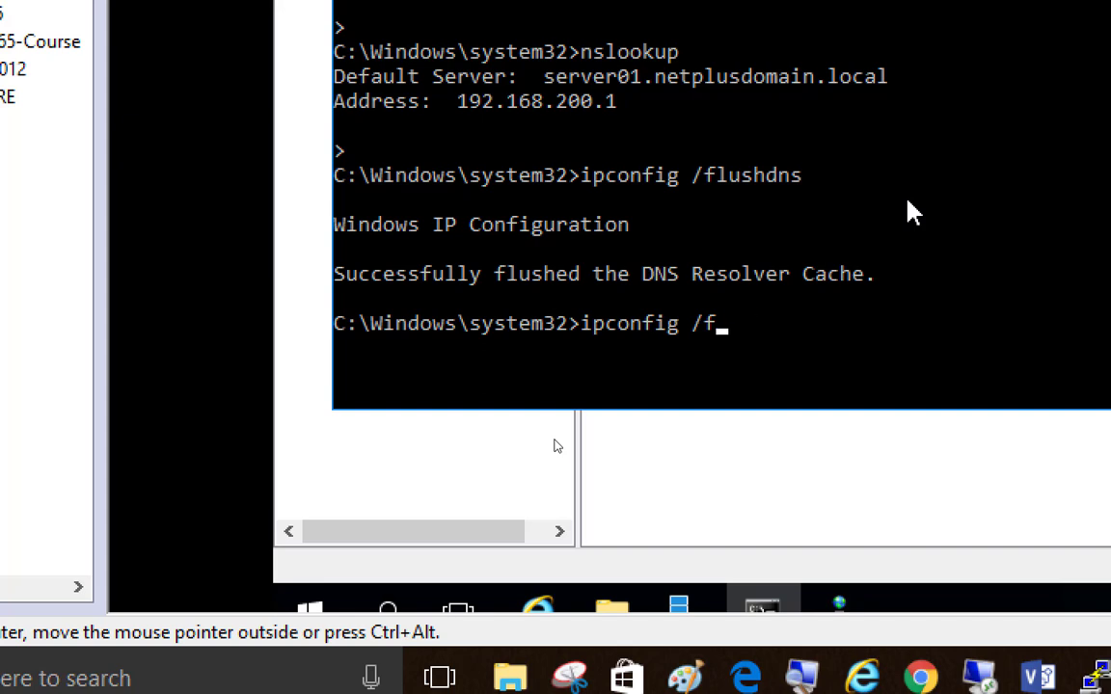
pyautogui.press('BackSpace')
pyautogui.write('resgiterdns')
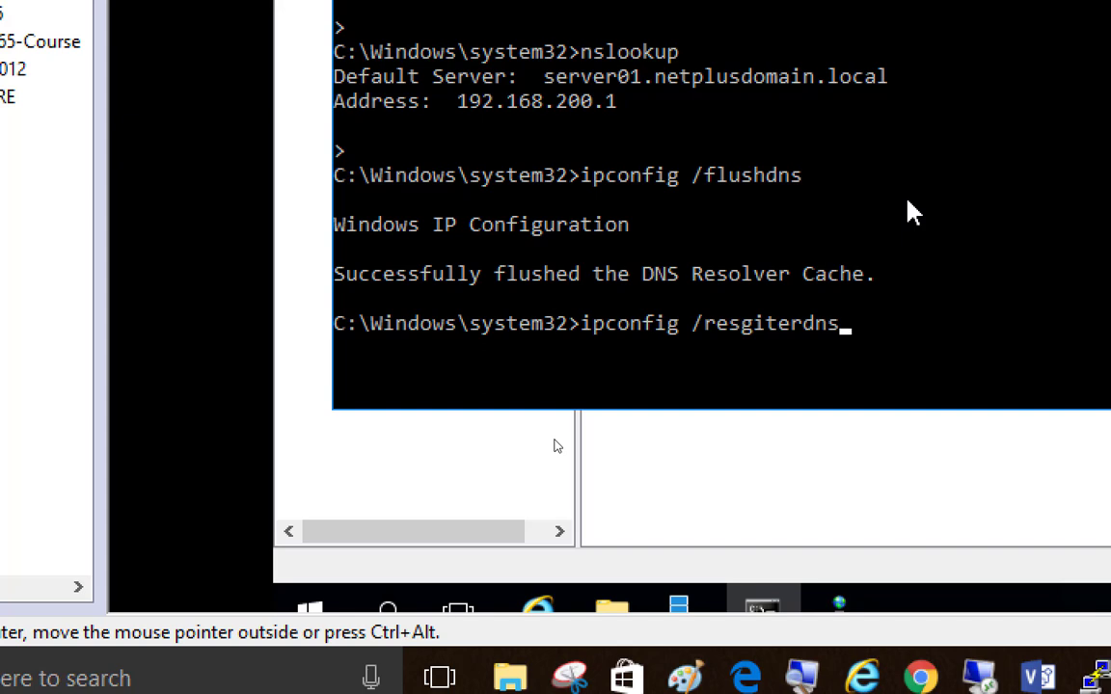
# Step: Fix the misspelled switch and run ipconfig /registerdns
pyautogui.press('Left')
pyautogui.press('Left')
pyautogui.press('Left')
pyautogui.press('Left')
pyautogui.press('Left')
pyautogui.press('Left')
pyautogui.press('Left')
pyautogui.press('Left')
pyautogui.press('Left')
pyautogui.press('Left')
pyautogui.press('Right')
pyautogui.press('Delete')
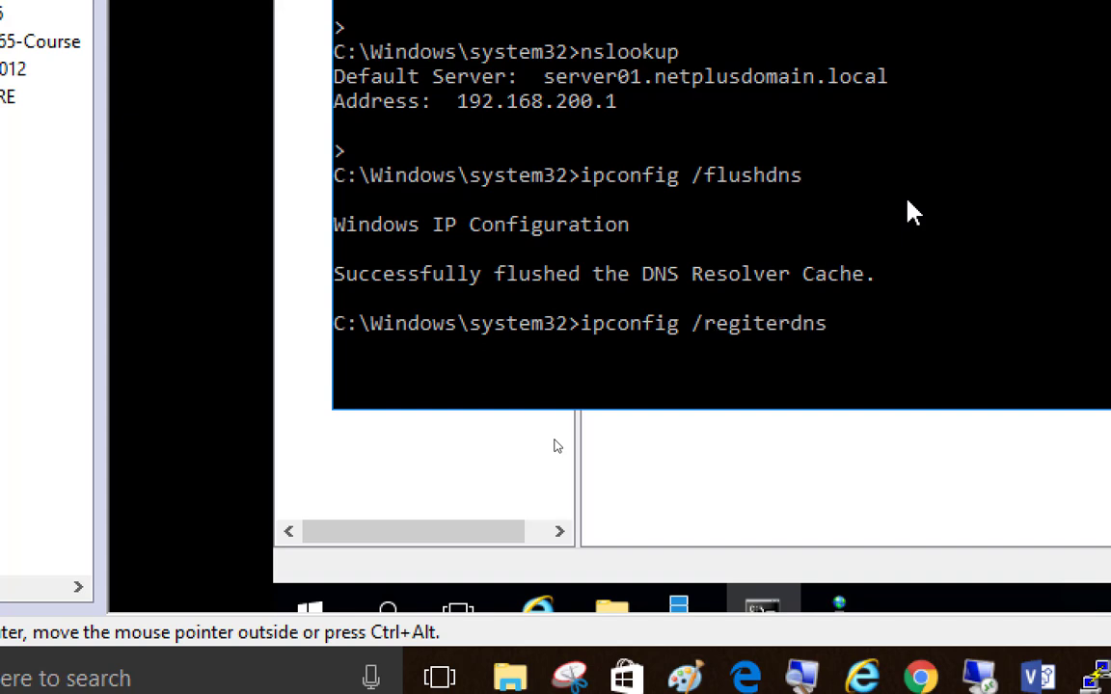
pyautogui.press('Right')
pyautogui.press('Right')
pyautogui.write('s')
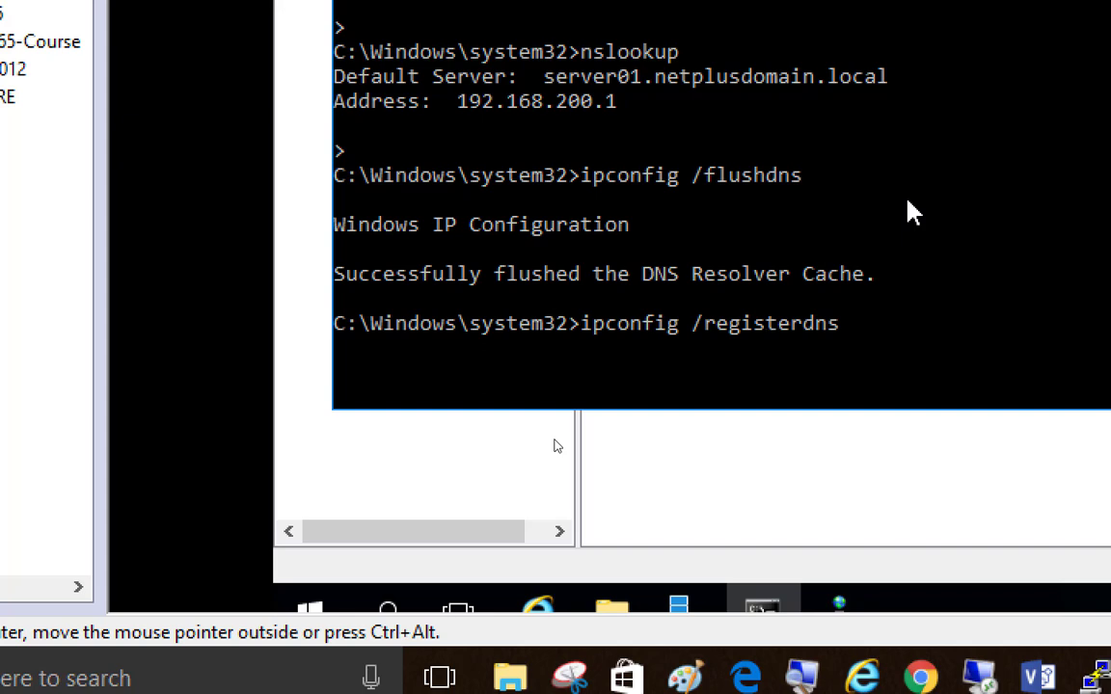
pyautogui.press('Return')
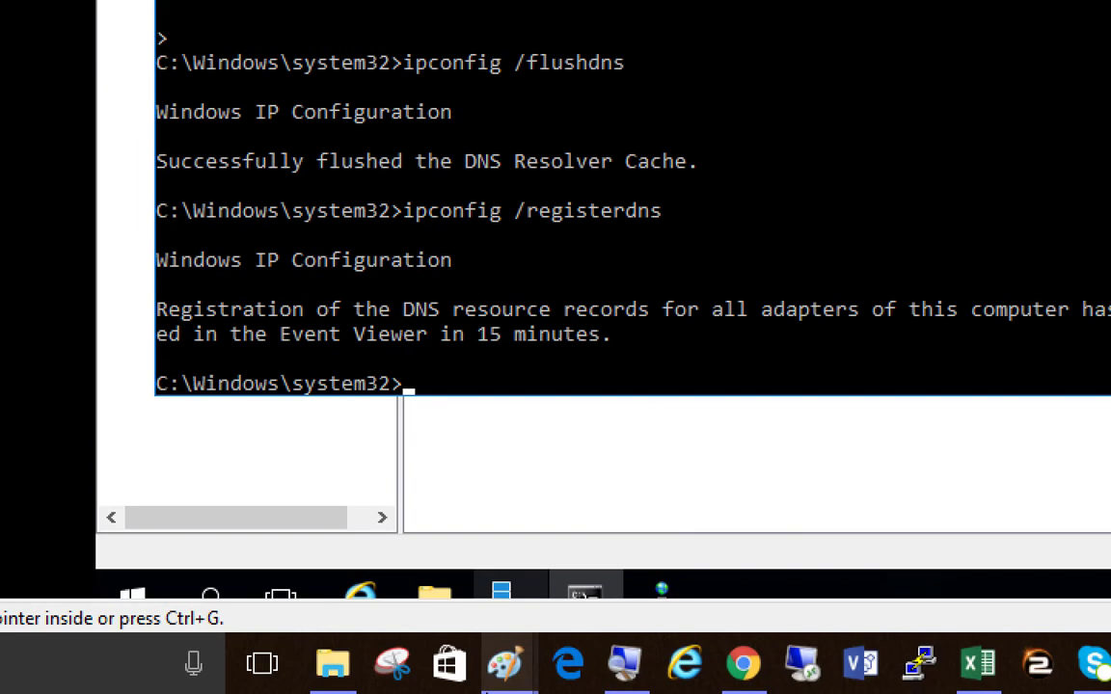
pyautogui.moveTo(656, 652)
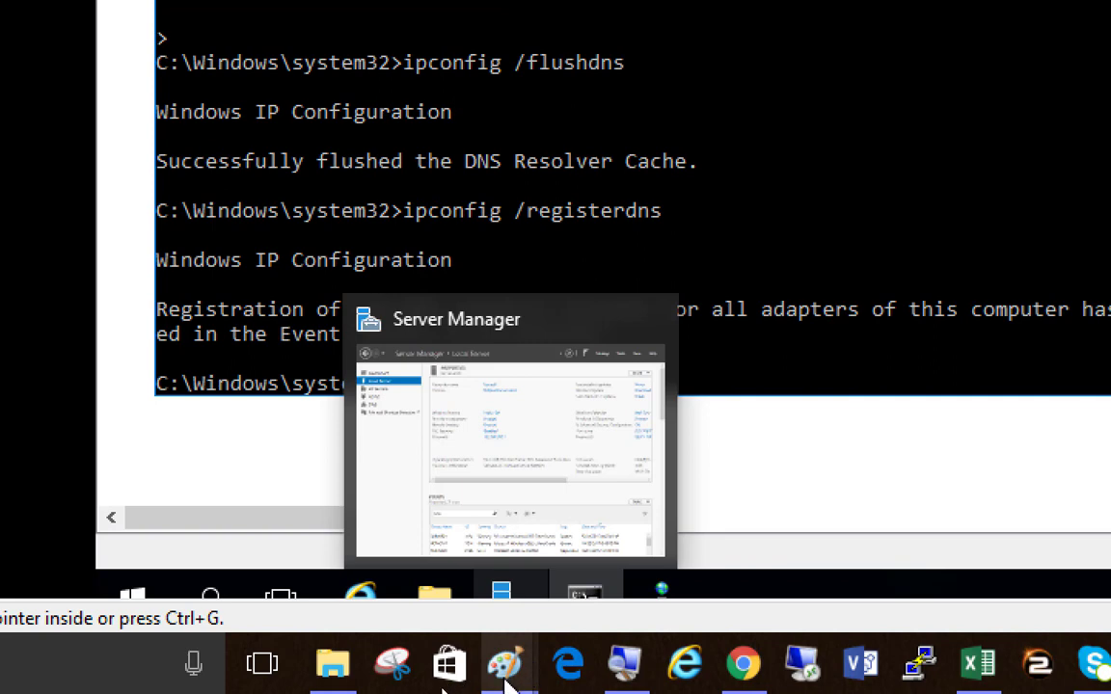
pyautogui.moveTo(525, 669)
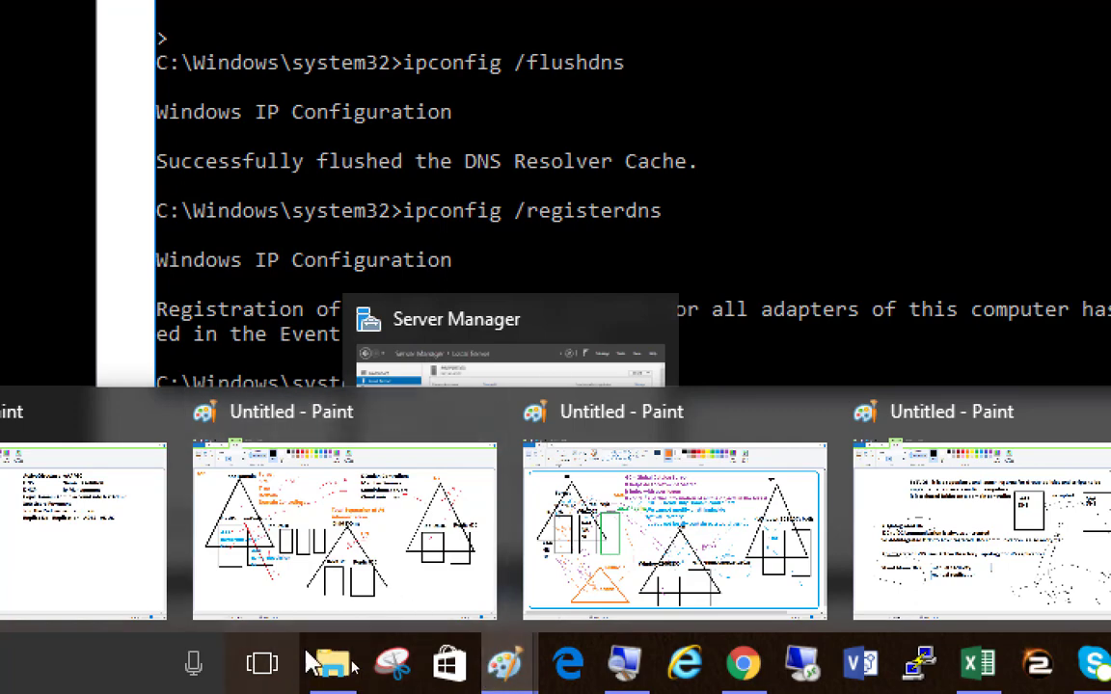
pyautogui.click(67, 509)
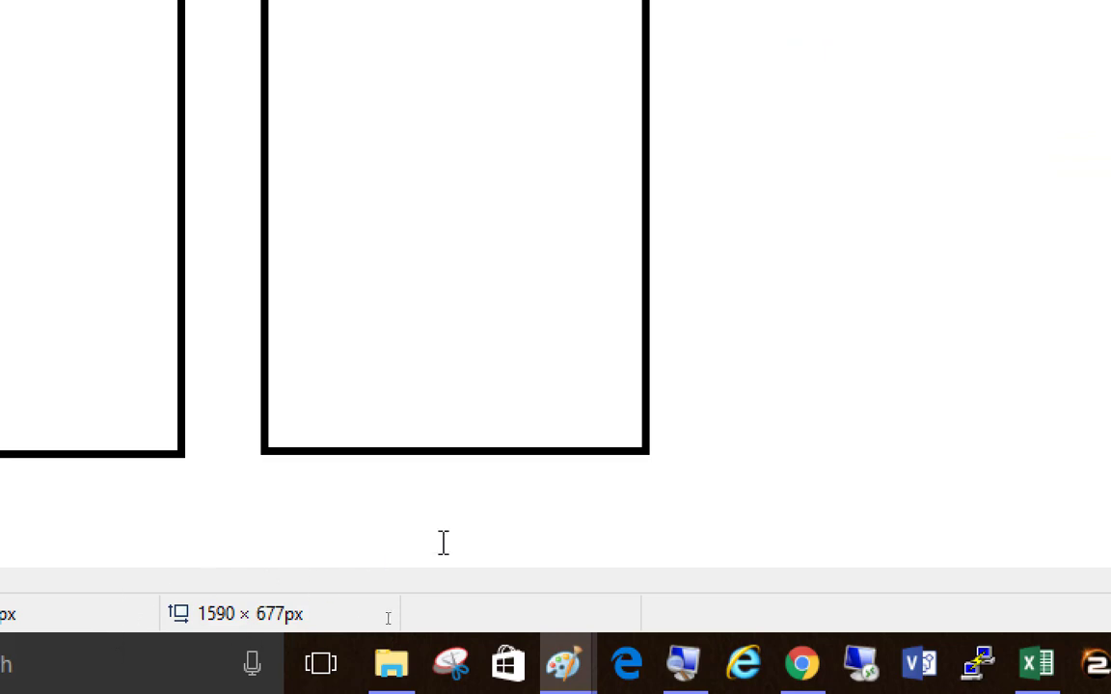
pyautogui.click(683, 664)
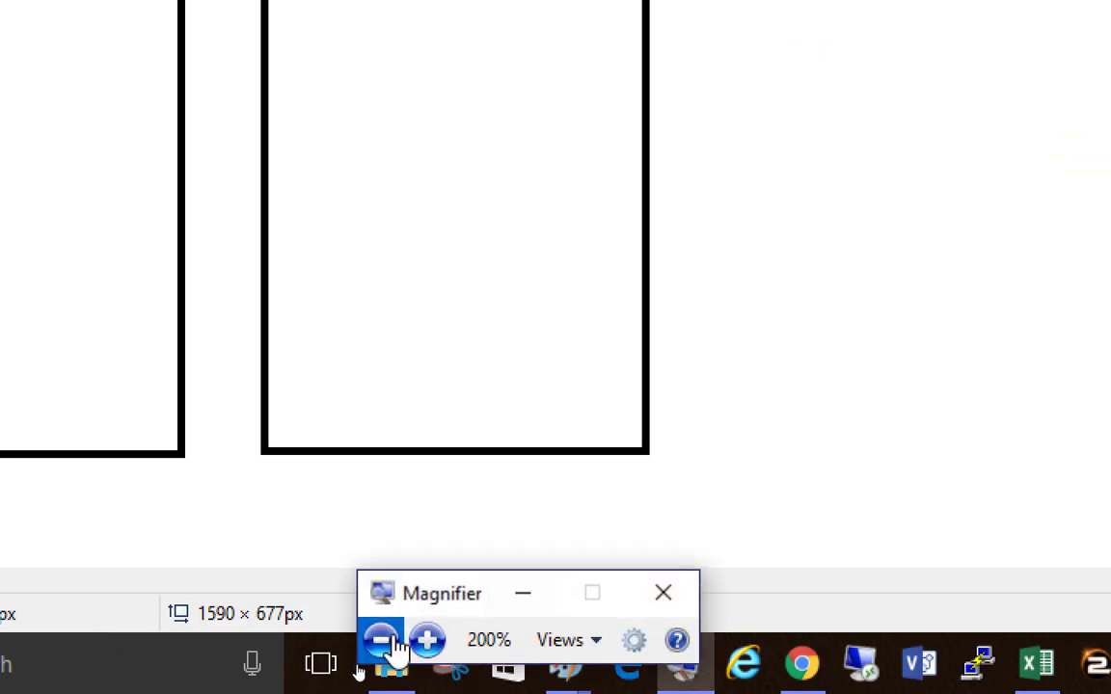
pyautogui.click(390, 641)
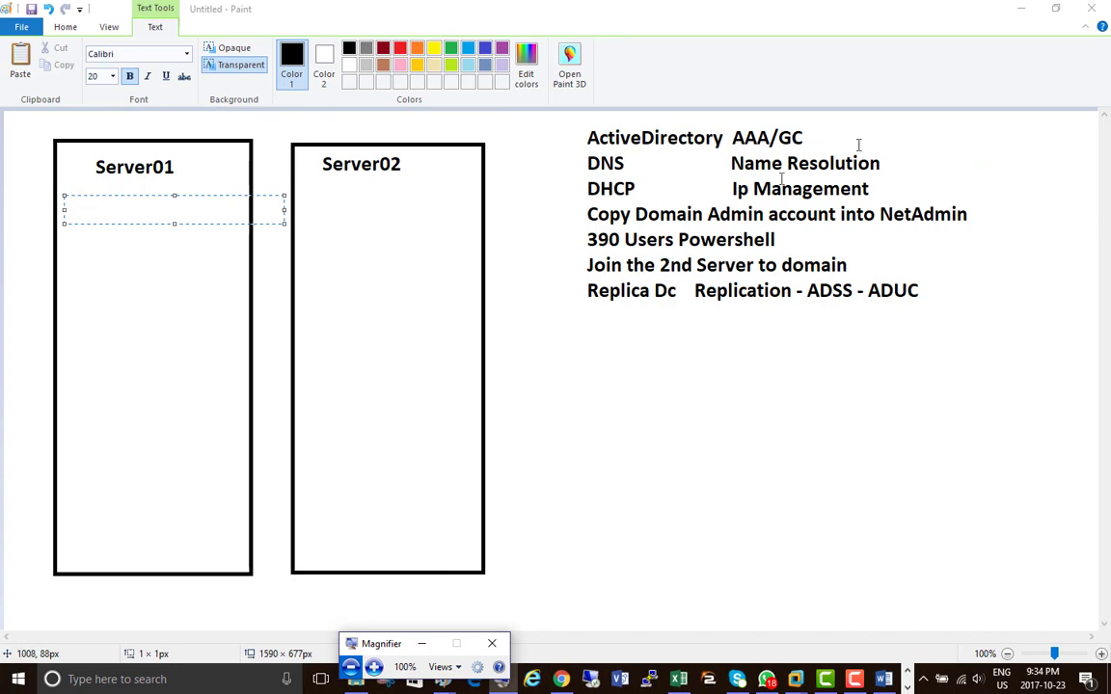
pyautogui.click(1020, 9)
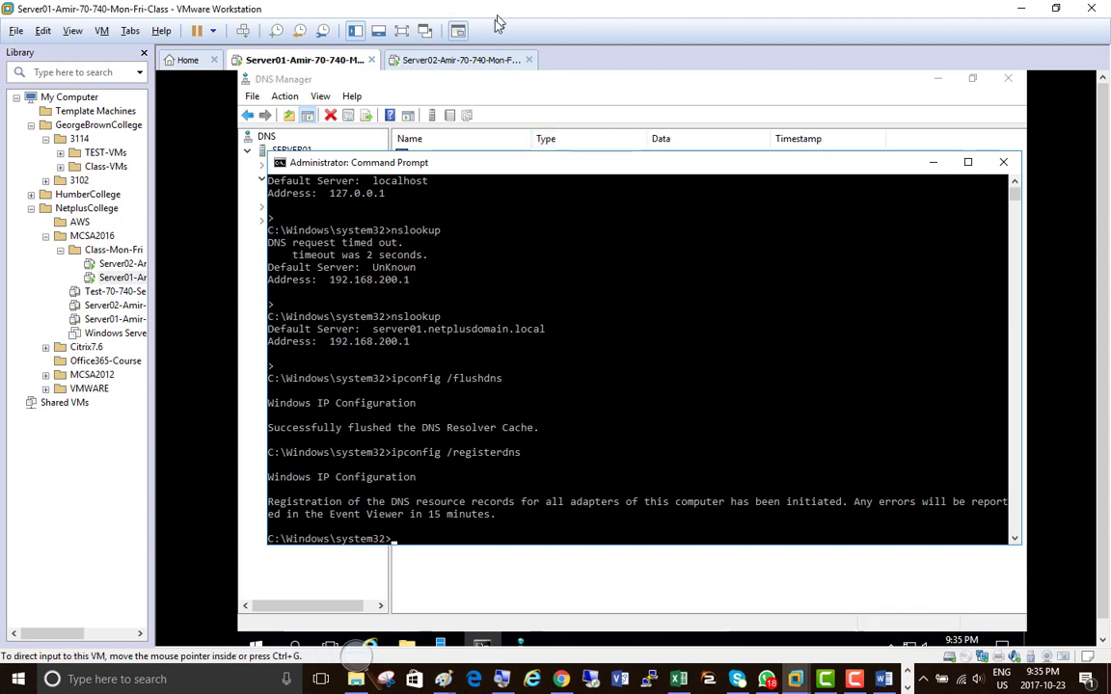
# Step: Magnify the screen to 200% and choose Take Snapshot for the Server01 VM
pyautogui.click(356, 653)
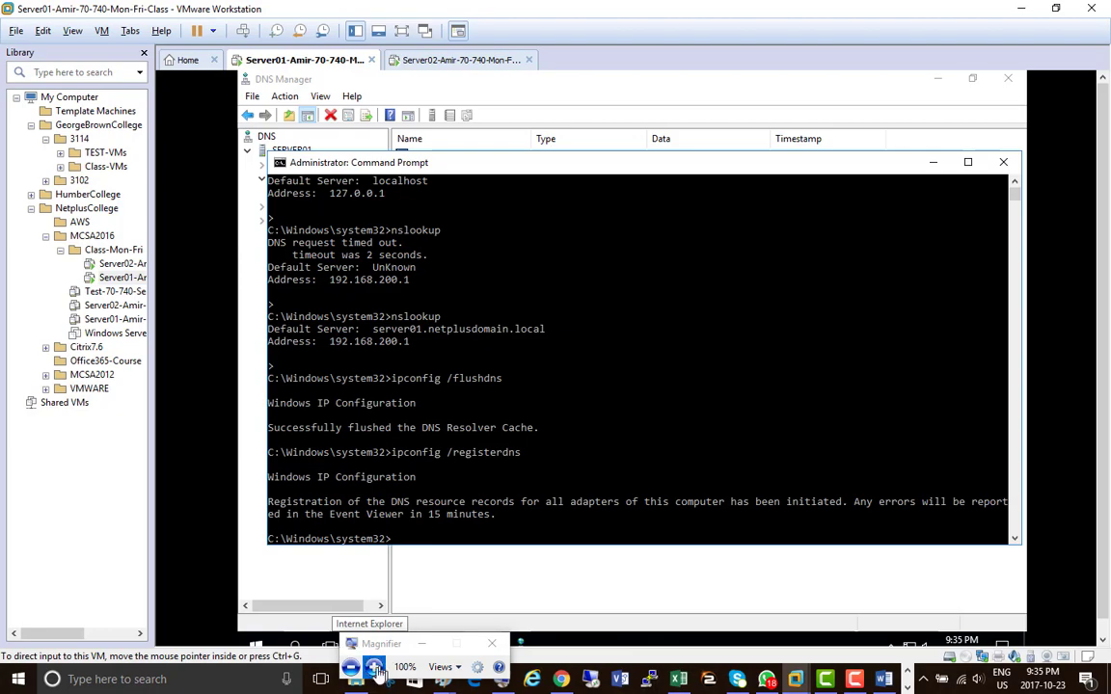
pyautogui.click(373, 667)
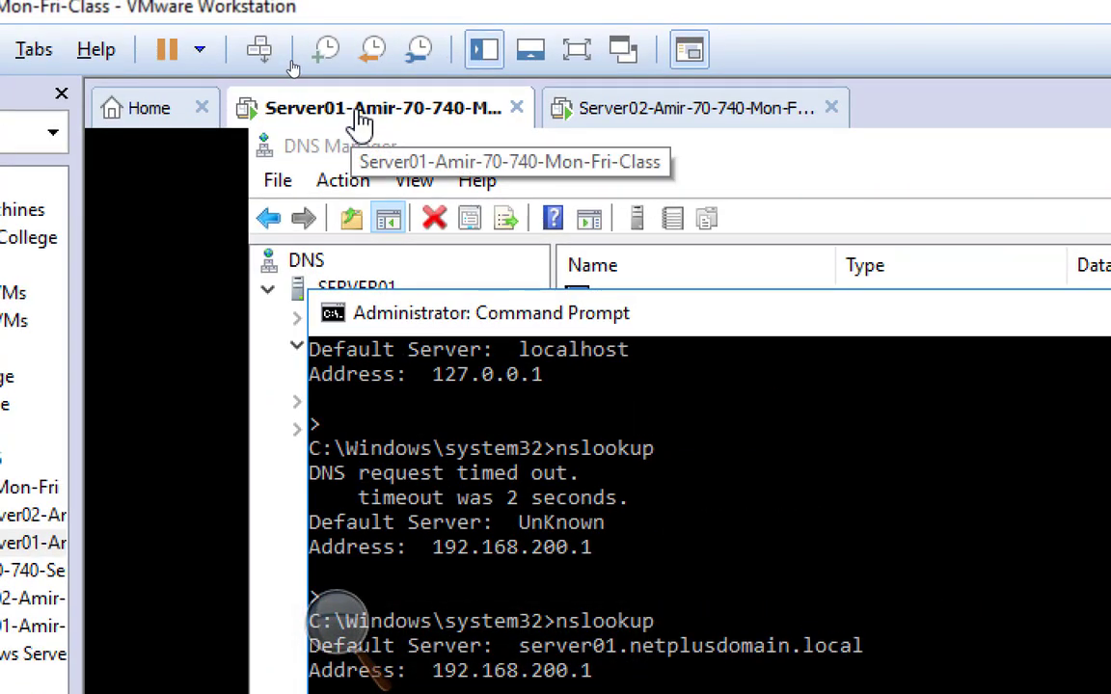
pyautogui.rightClick(362, 122)
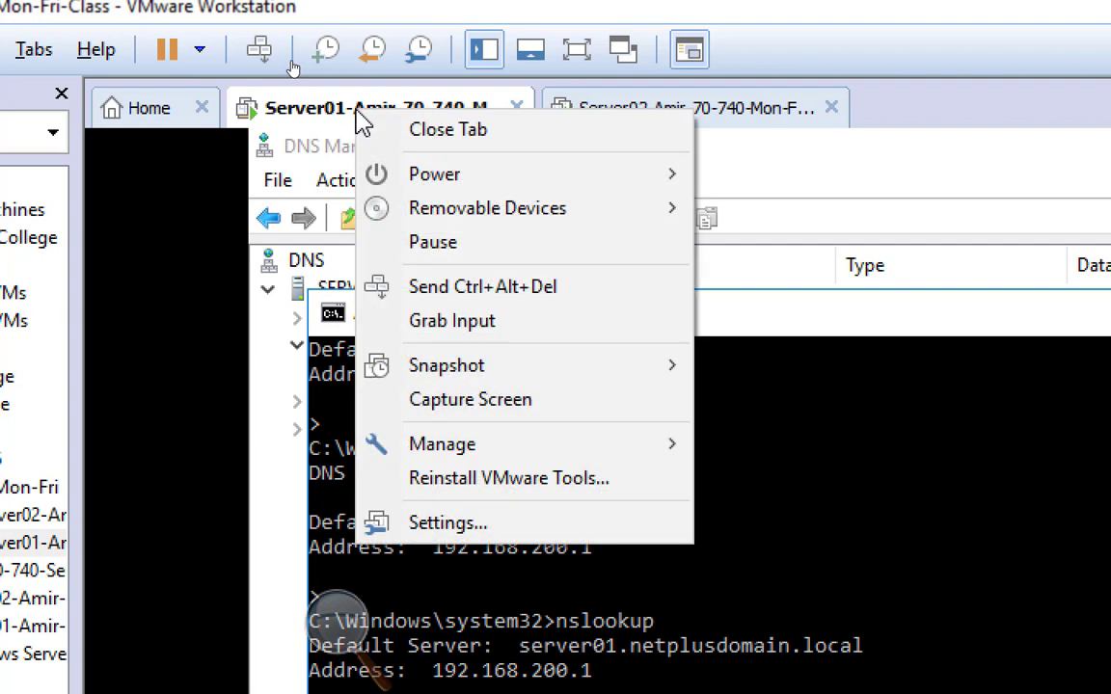
pyautogui.moveTo(661, 378)
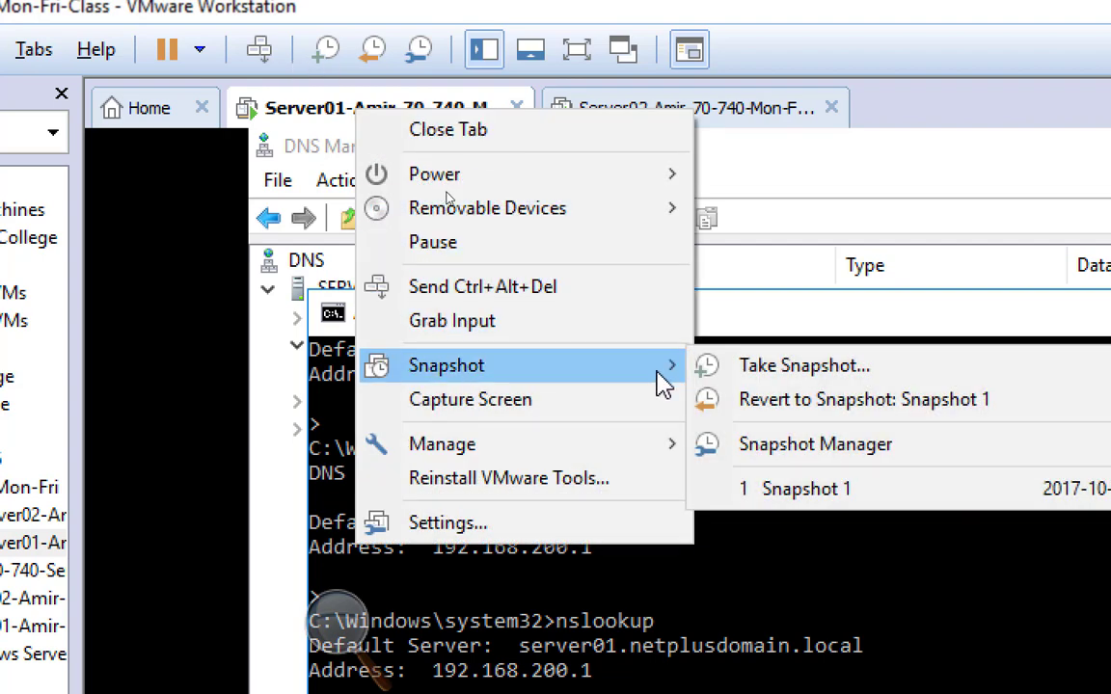
pyautogui.click(818, 374)
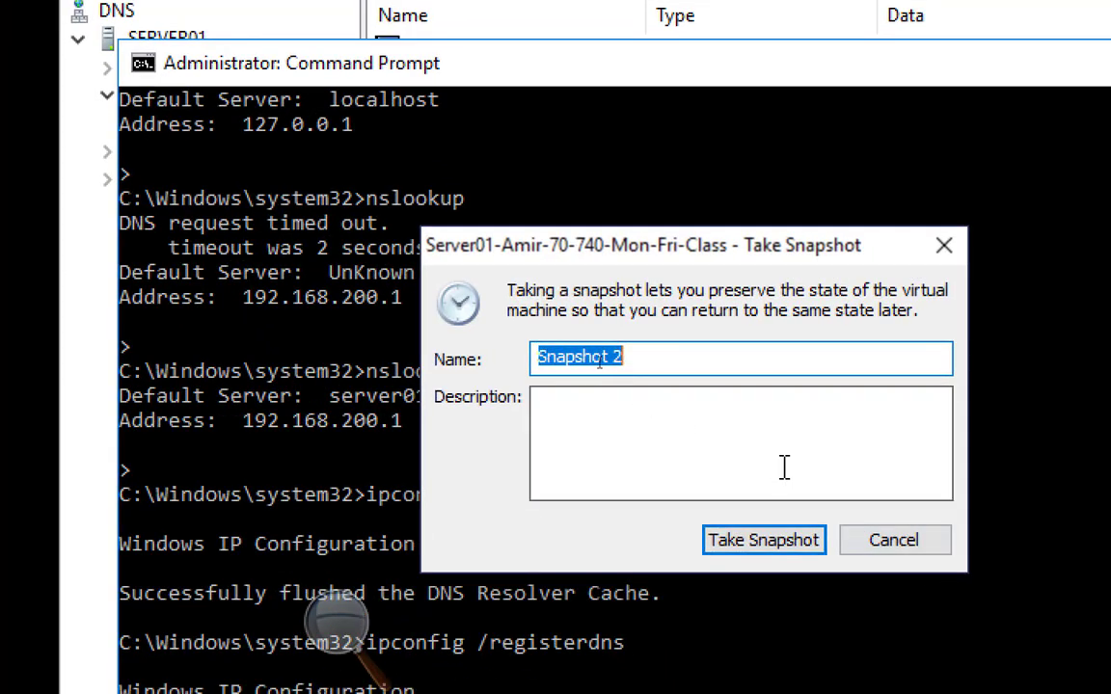
# Step: Save Server01's Snapshot 2 with the description 'AD/DNS installed'
pyautogui.click(946, 684)
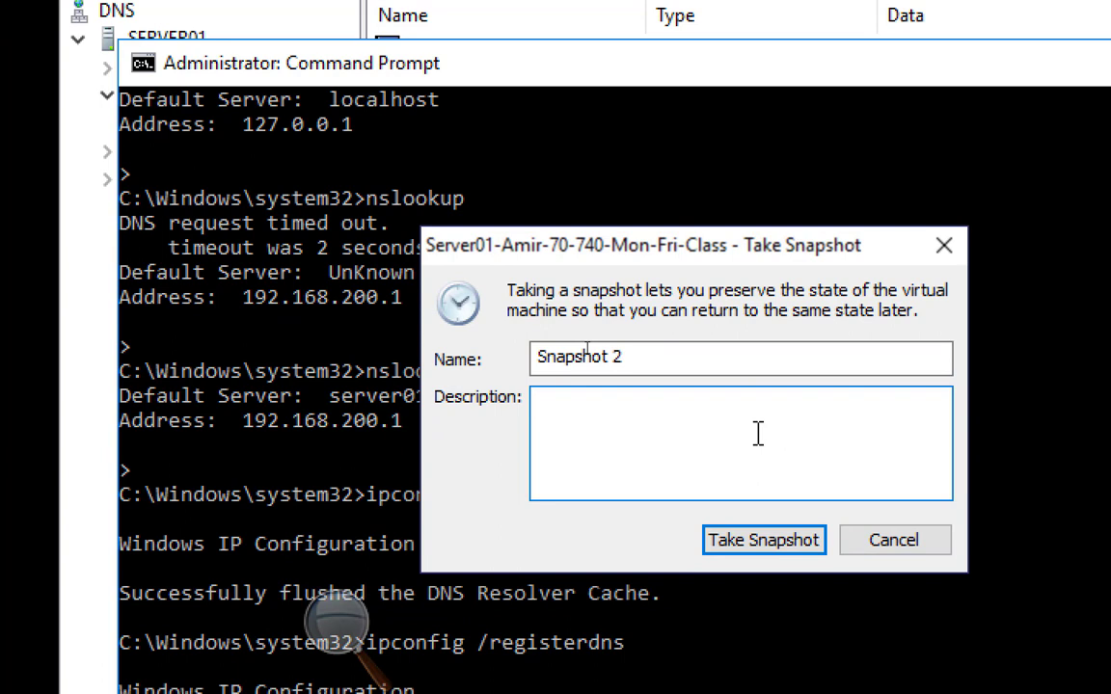
pyautogui.write('AD/DNS')
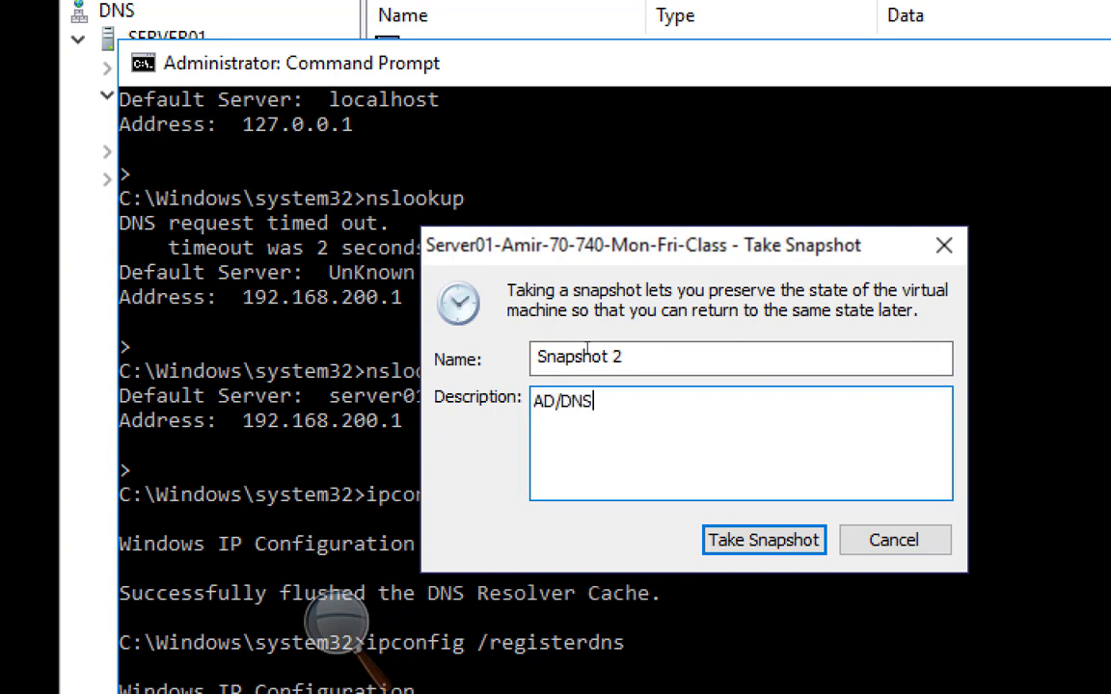
pyautogui.write(' installed')
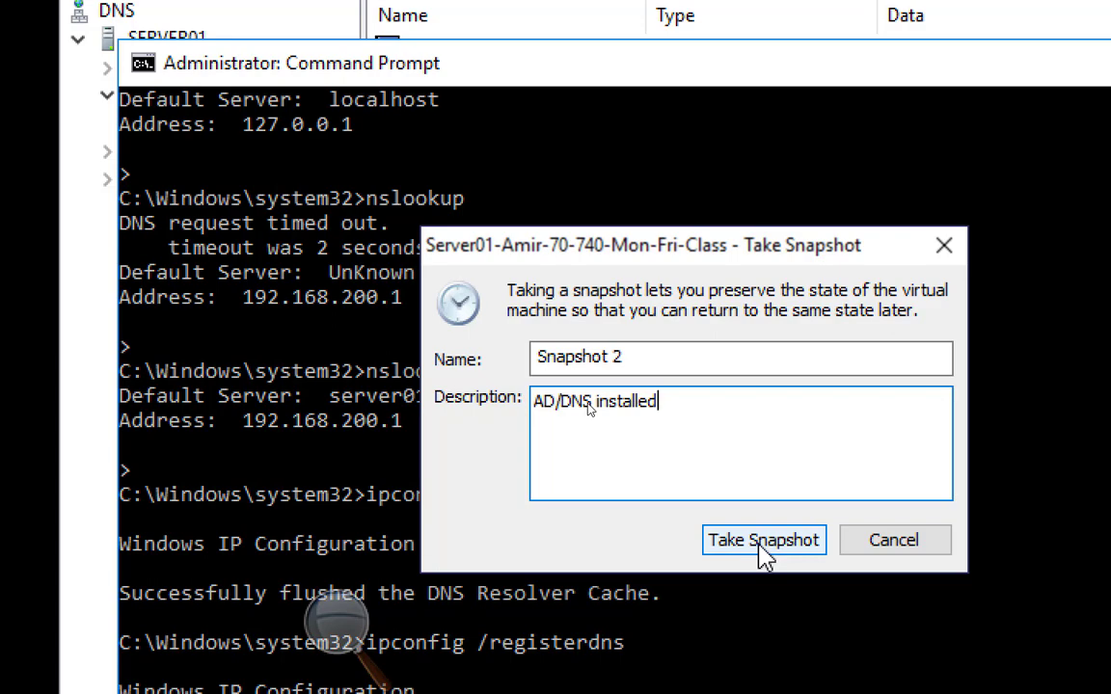
pyautogui.click(761, 540)
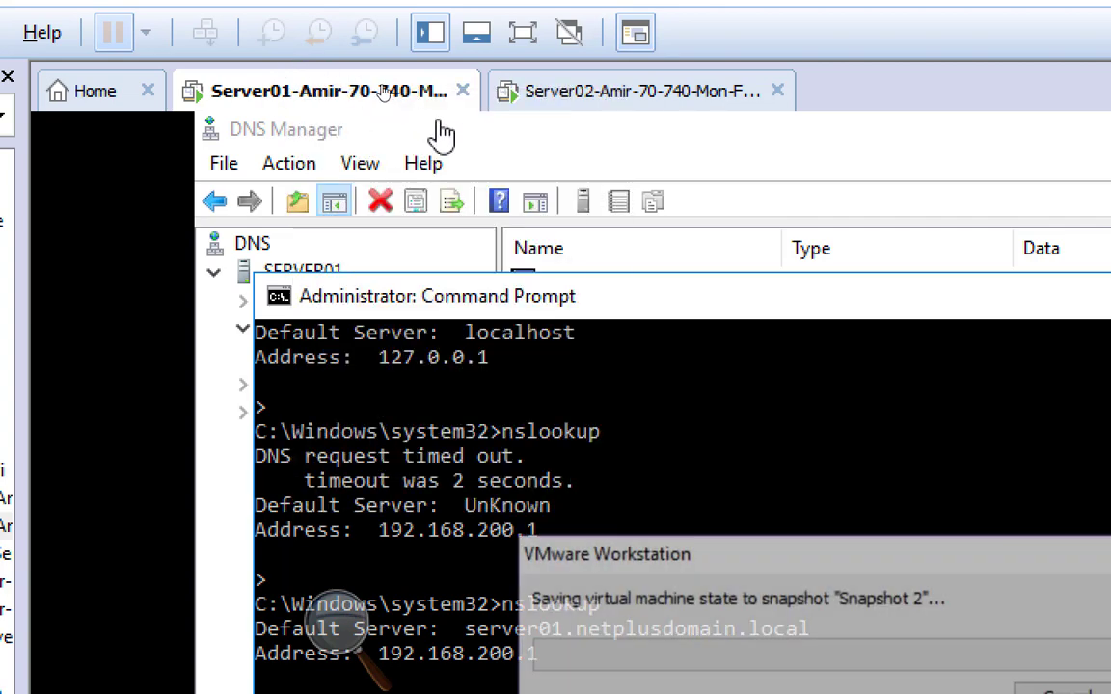
# Step: Shut down the Server02 guest from its Power menu
pyautogui.rightClick(259, 67)
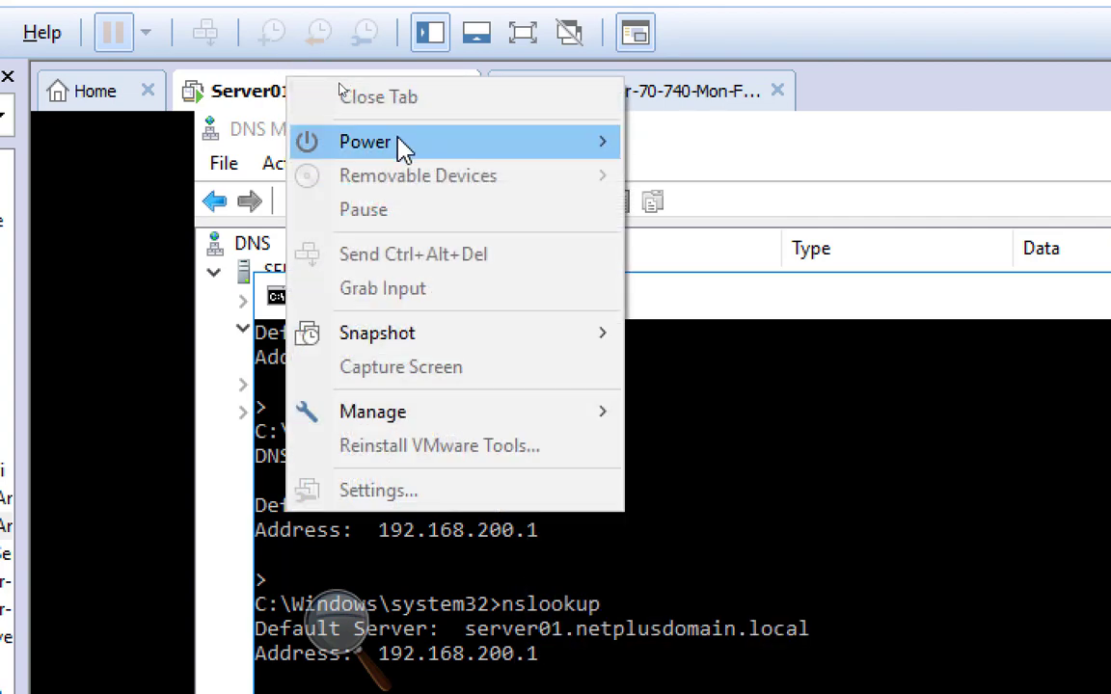
pyautogui.click(257, 29)
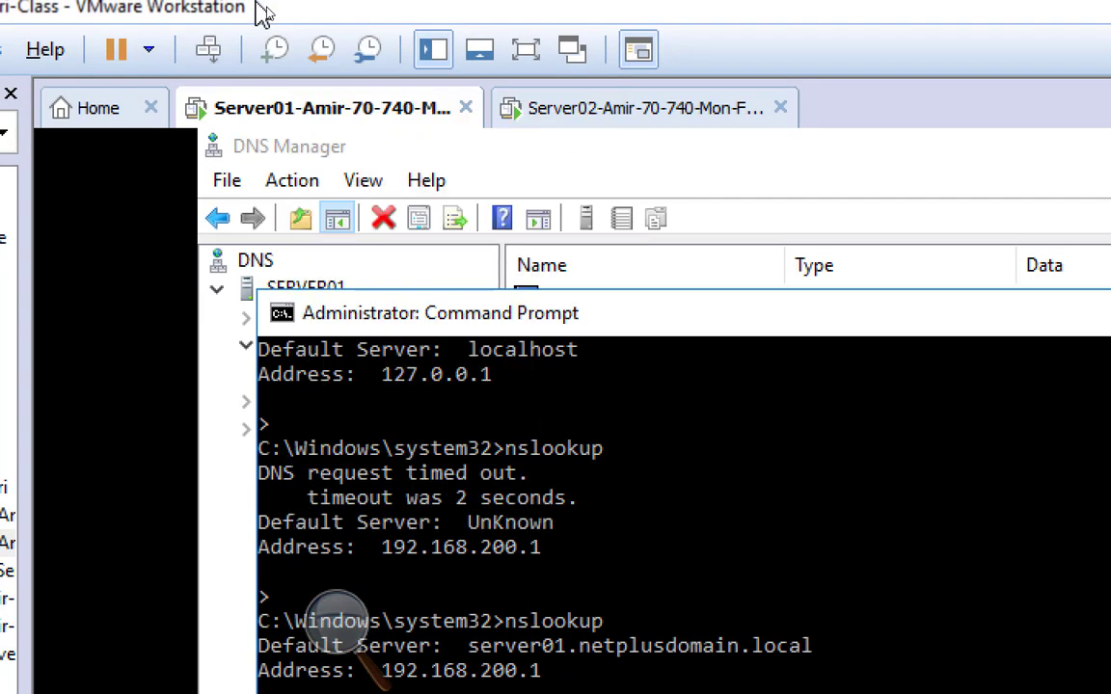
pyautogui.rightClick(299, 108)
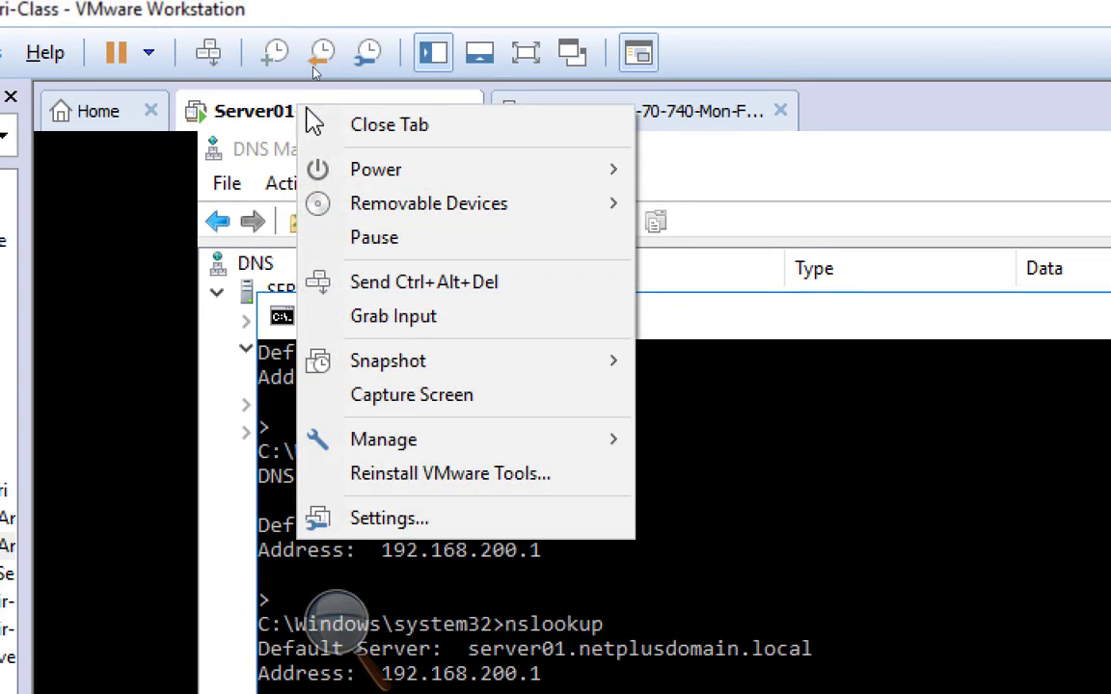
pyautogui.moveTo(464, 171)
pyautogui.click(649, 123)
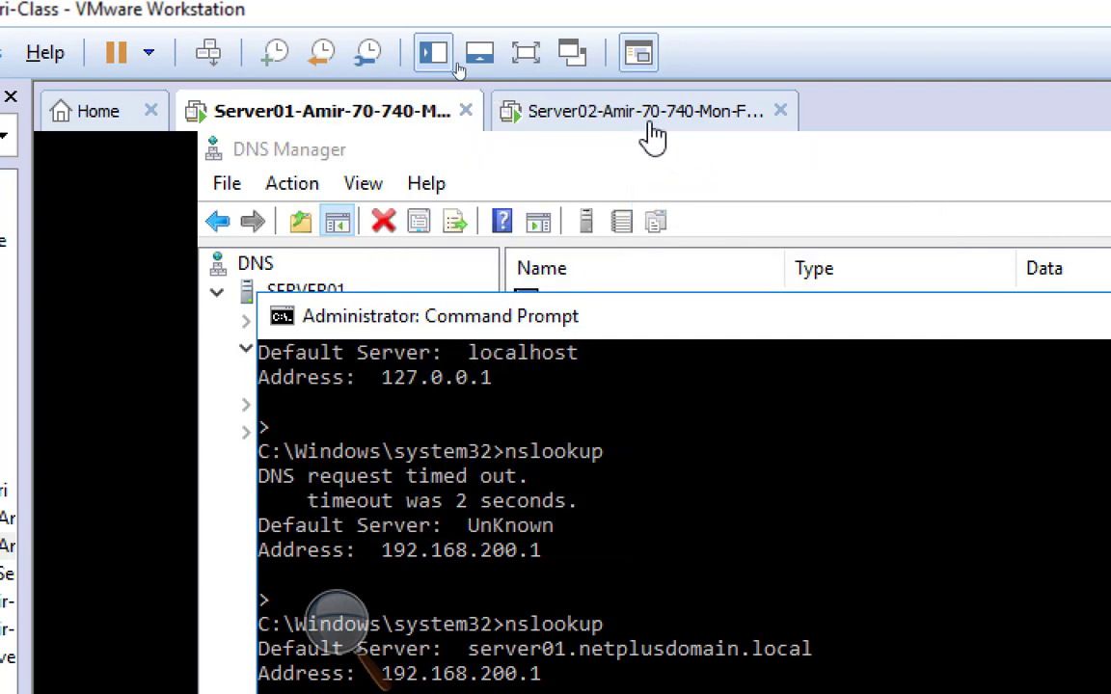
pyautogui.click(633, 120)
pyautogui.rightClick(627, 124)
pyautogui.moveTo(842, 191)
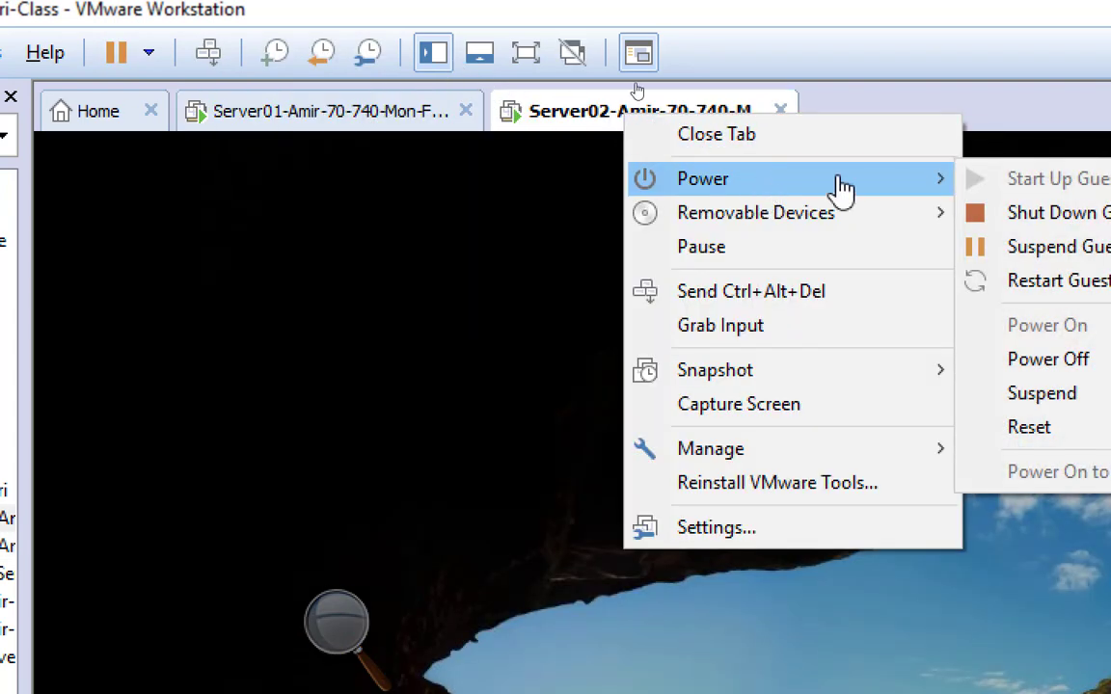
pyautogui.click(1107, 212)
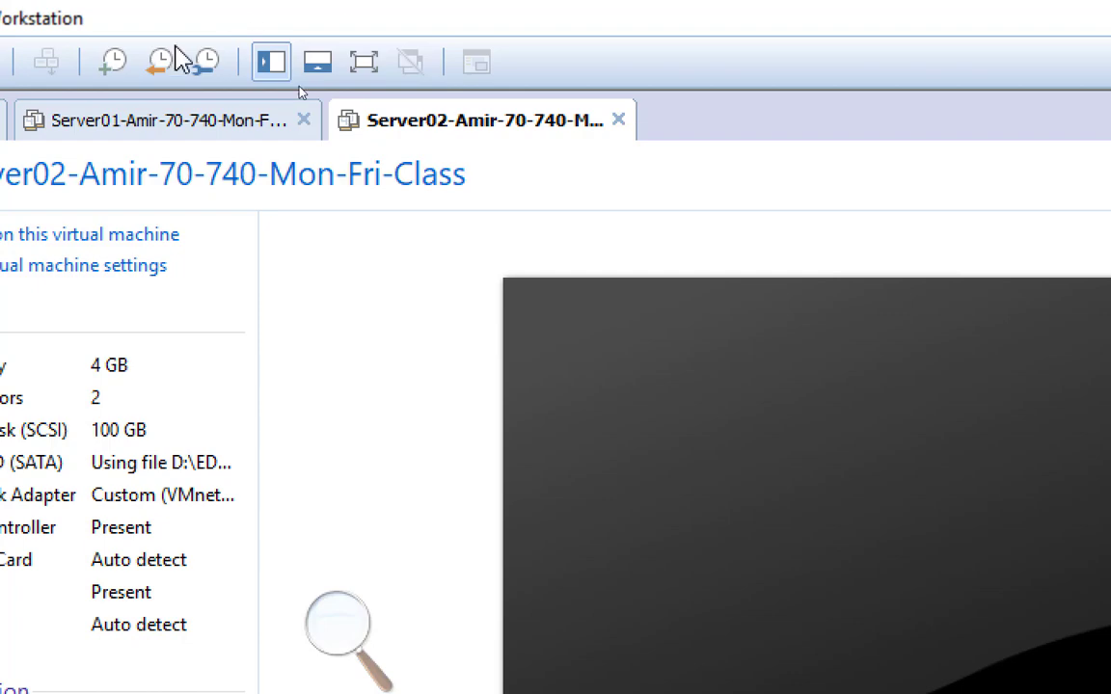
# Step: Reset screen magnification to 100% and close VMware Workstation
pyautogui.click(333, 625)
pyautogui.click(324, 641)
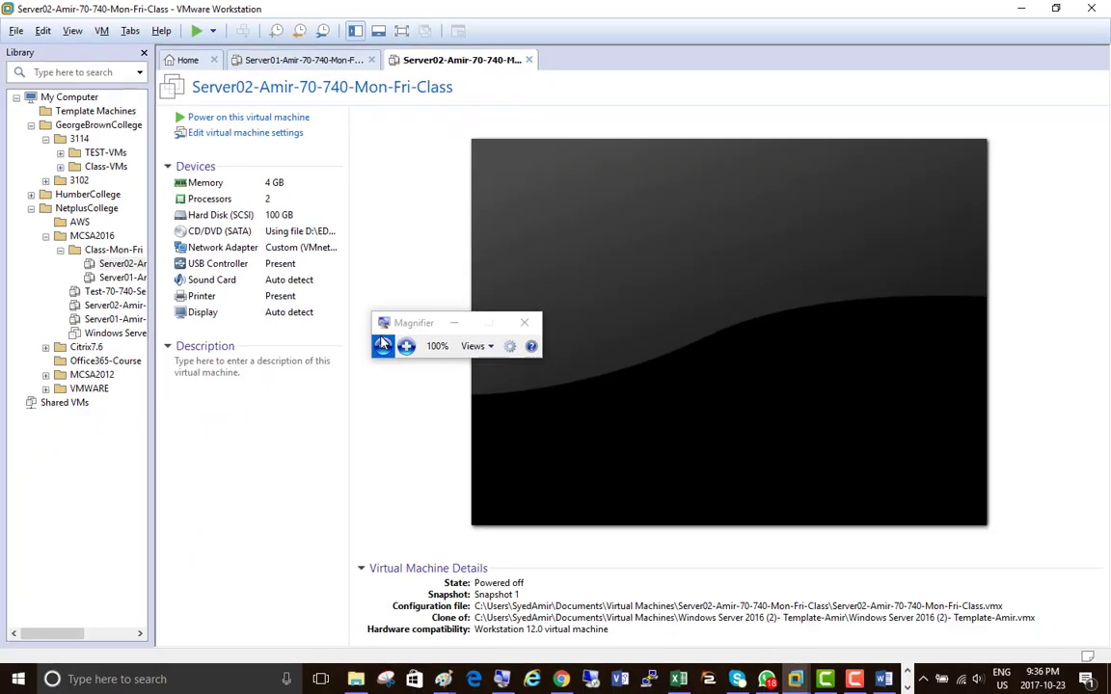
pyautogui.click(1097, 9)
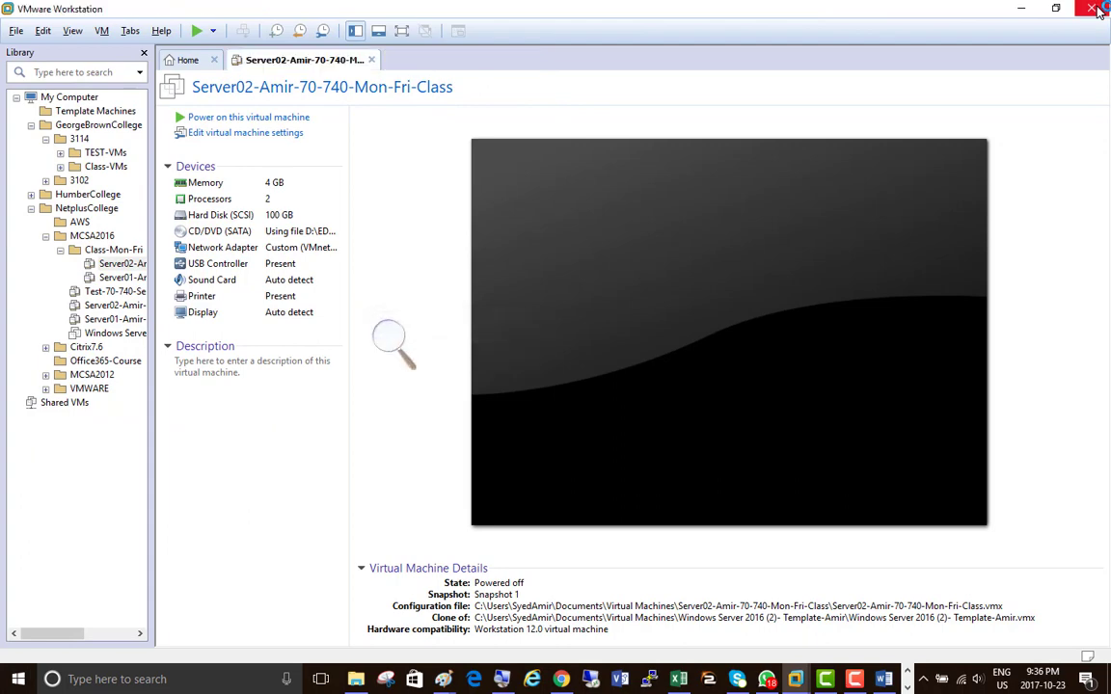